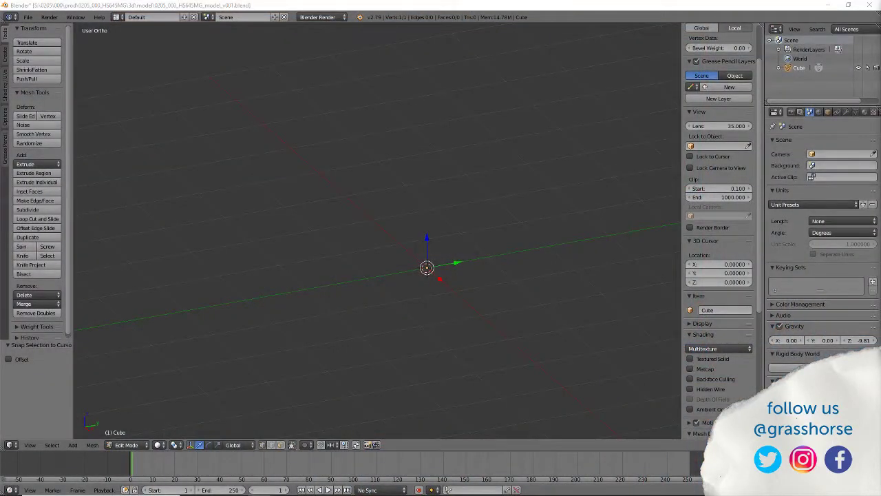
Bring up the 'ref' folder of servo reference photos from the taskbar's File Explorer entry.
mouse_move(183, 486)
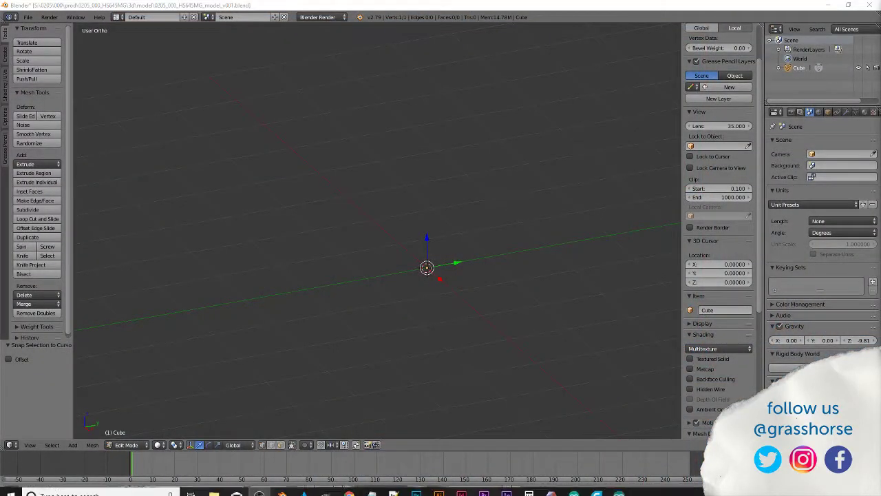
click(214, 487)
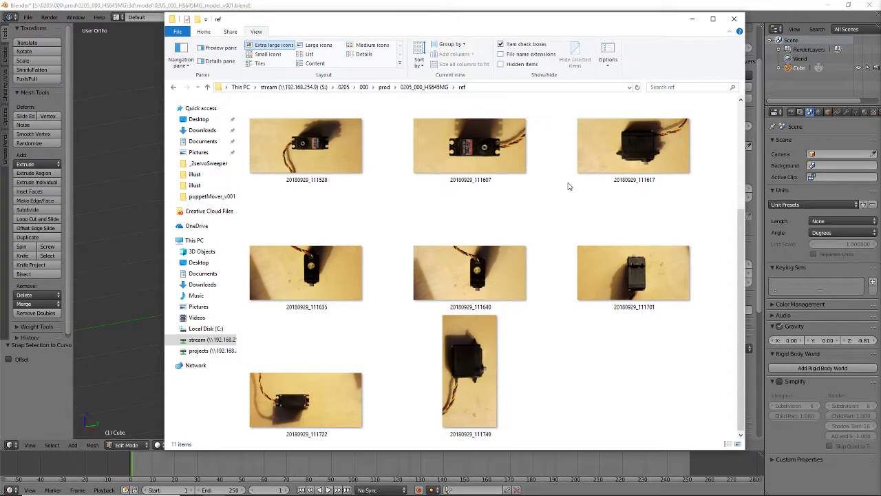
Browse the servo photo thumbnails, then drag the Explorer window off the right screen edge.
scroll(568, 186, up, 3)
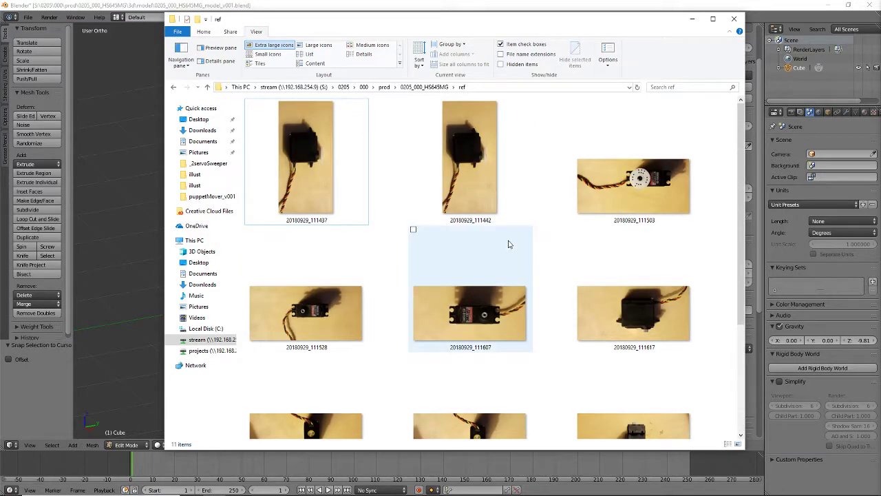
scroll(549, 271, down, 3)
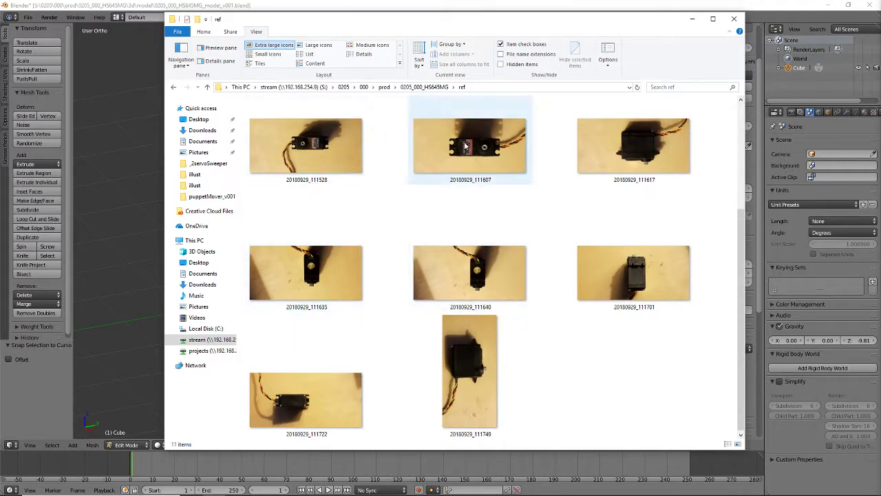
scroll(483, 384, up, 3)
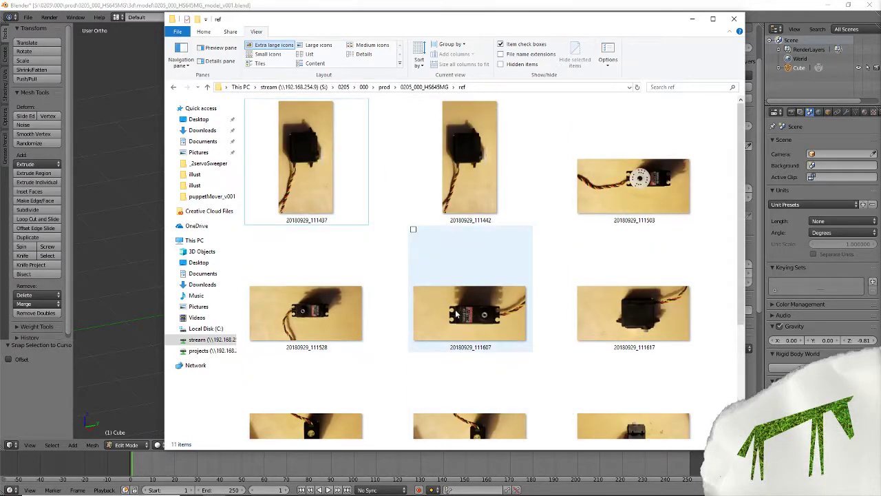
scroll(564, 297, down, 3)
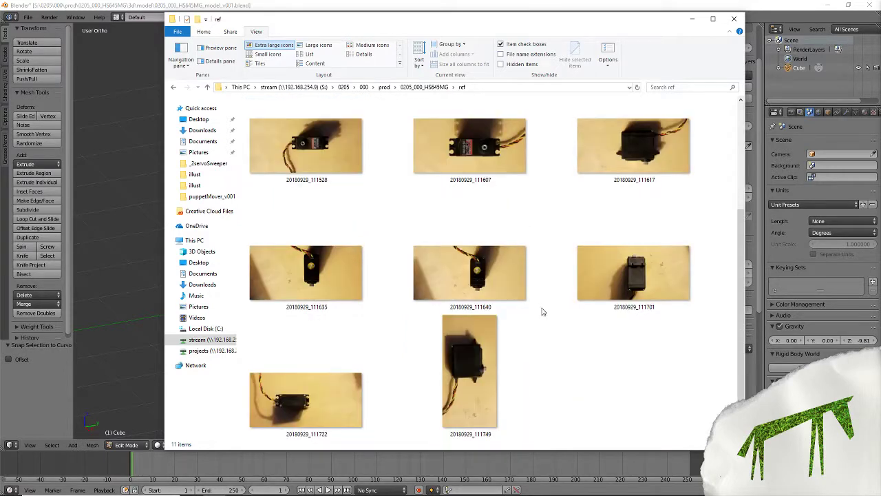
scroll(541, 261, up, 3)
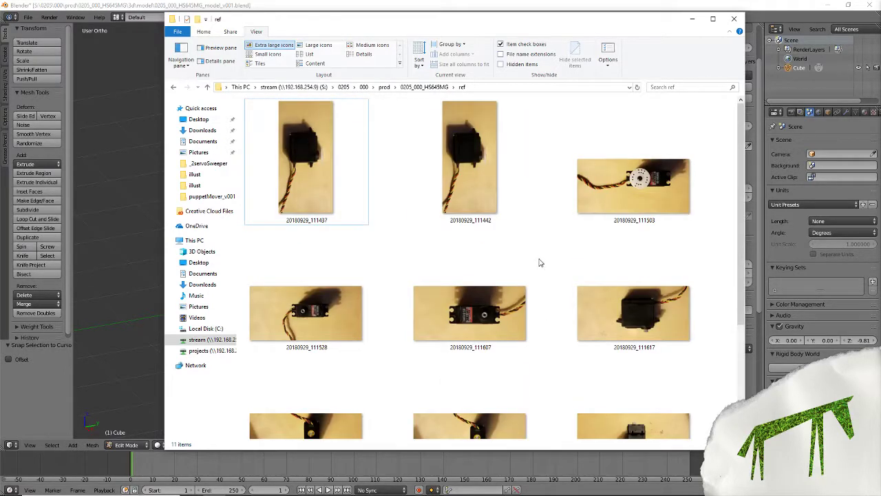
drag(597, 21, 880, 42)
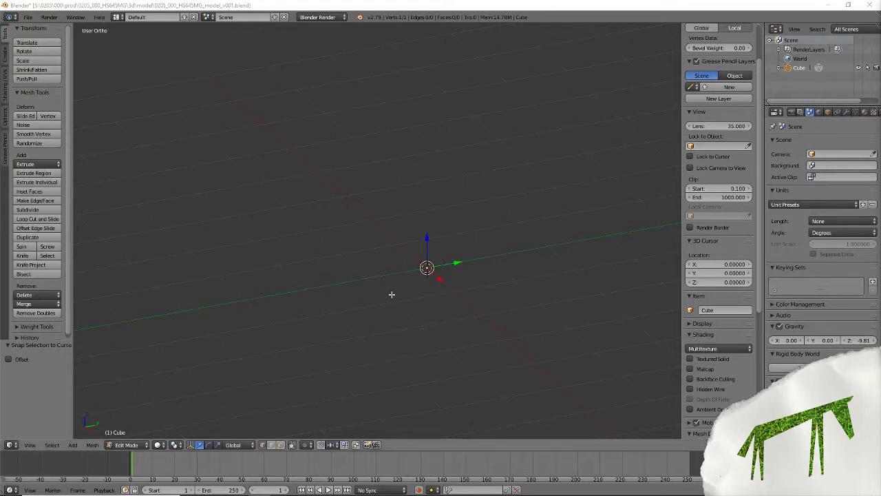
Reload the start-up file to get the default cube, camera and lamp scene.
middle_drag(367, 294, 446, 300)
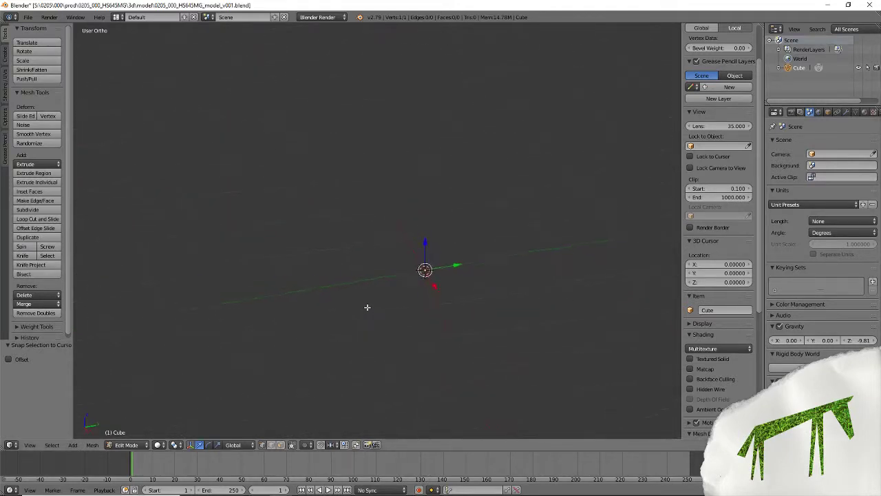
mouse_move(367, 307)
middle_down()
mouse_move(380, 309)
mouse_move(381, 299)
middle_up()
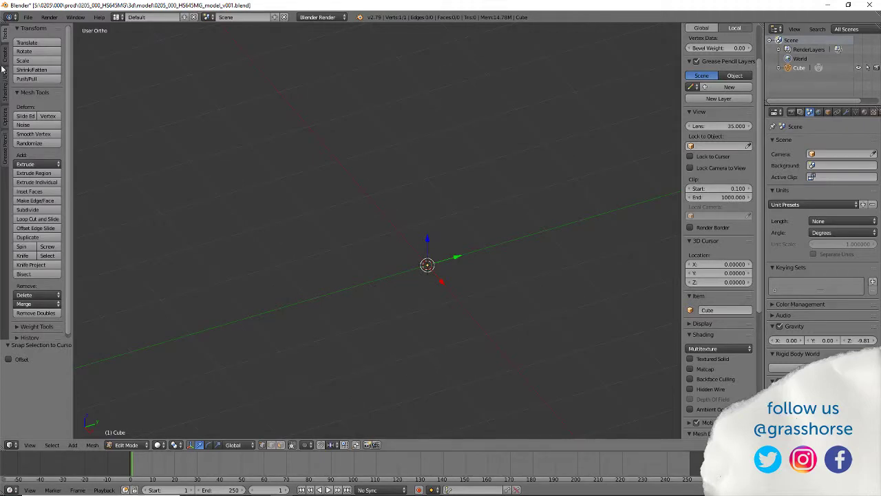
click(28, 17)
click(36, 28)
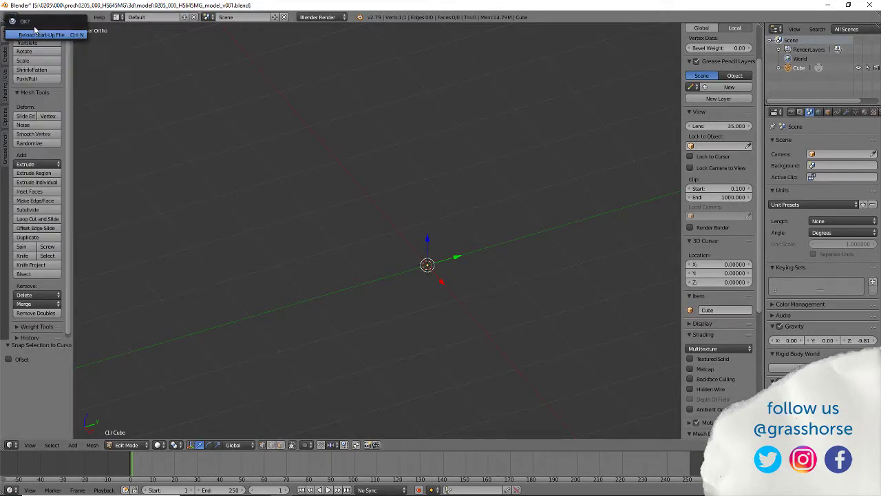
click(31, 35)
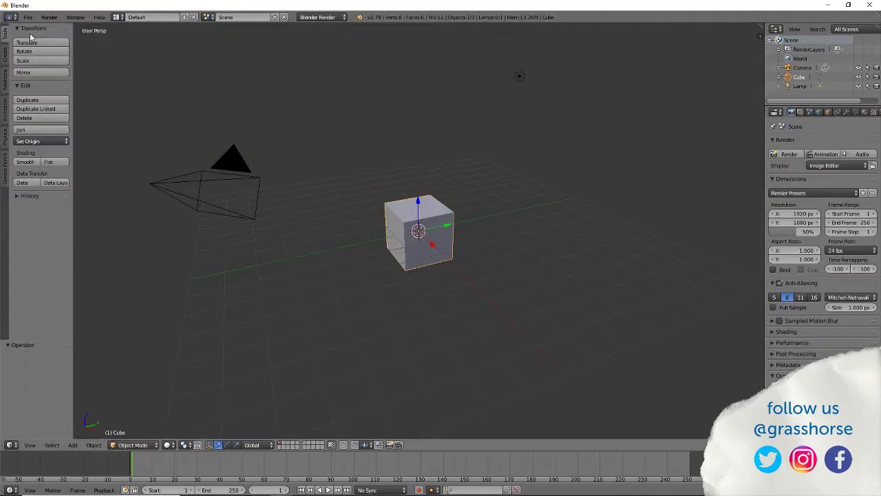
middle_drag(316, 218, 289, 250)
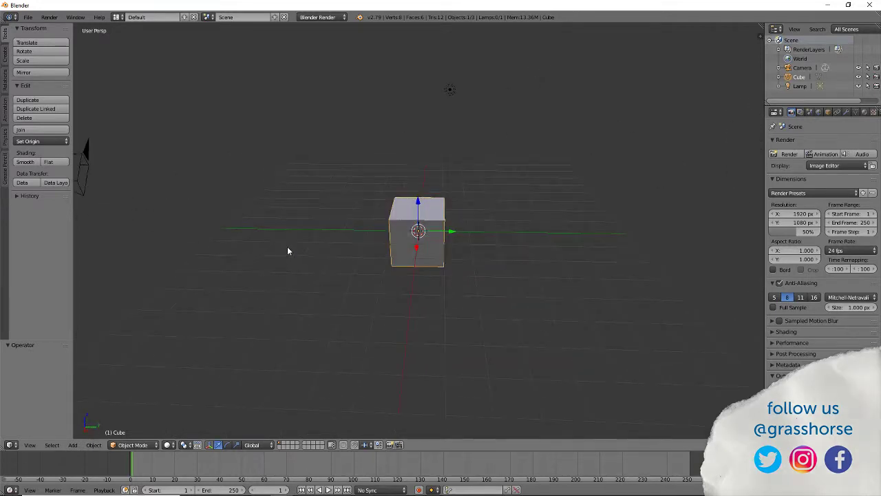
Save the scene over 0205_000_HS645MG_model_v001.blend.
click(27, 17)
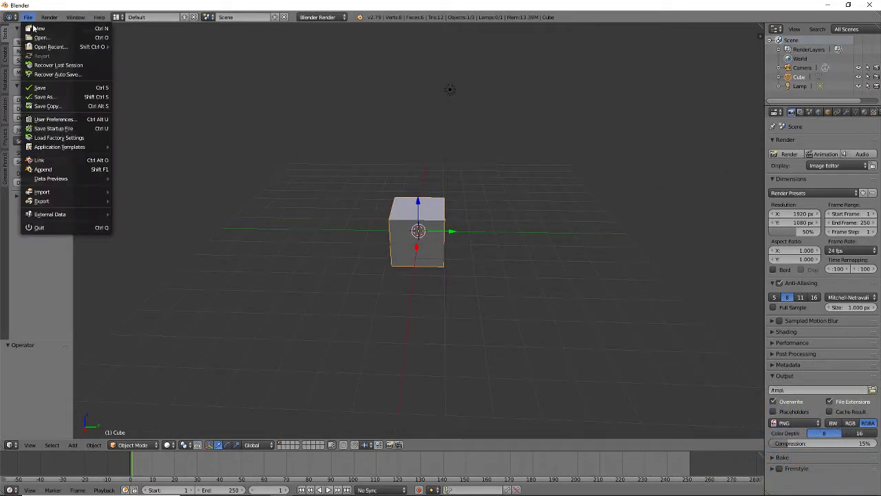
click(61, 97)
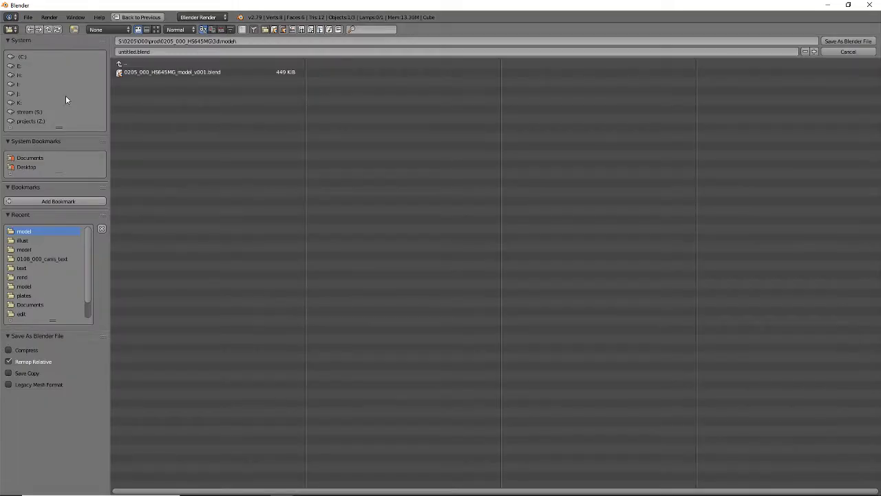
click(159, 72)
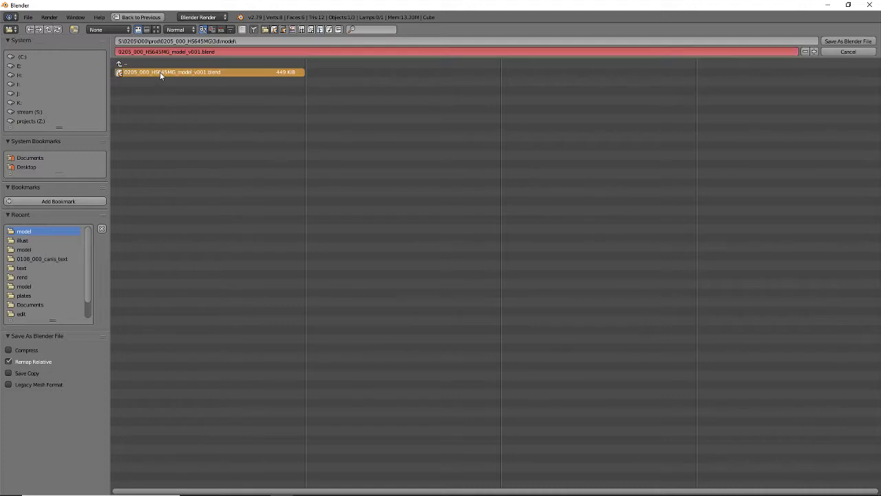
click(840, 42)
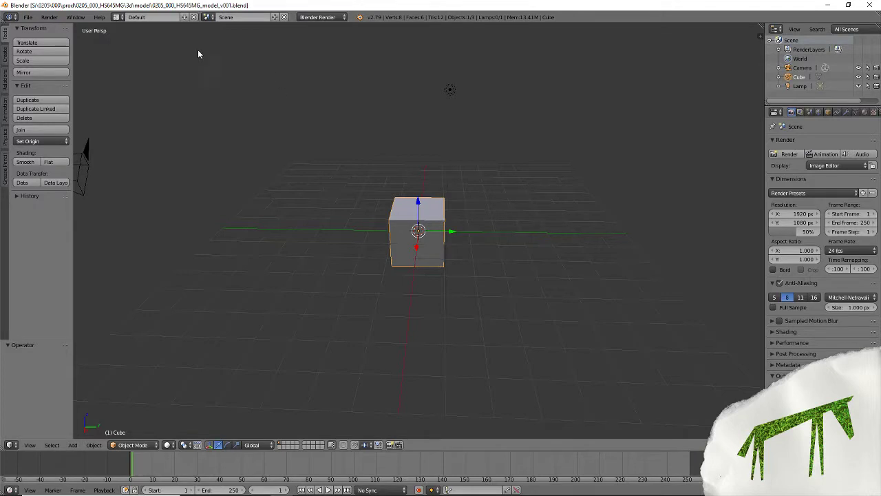
Delete the camera and the lamp, leaving the cube selected as the only object.
middle_drag(235, 307, 458, 324)
scroll(262, 307, down, 5)
scroll(283, 307, up, 4)
right_click(413, 338)
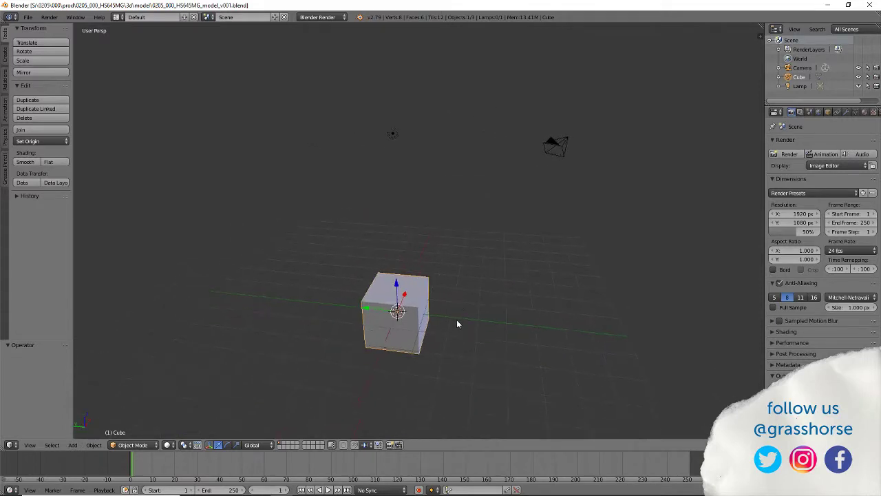
right_click(551, 145)
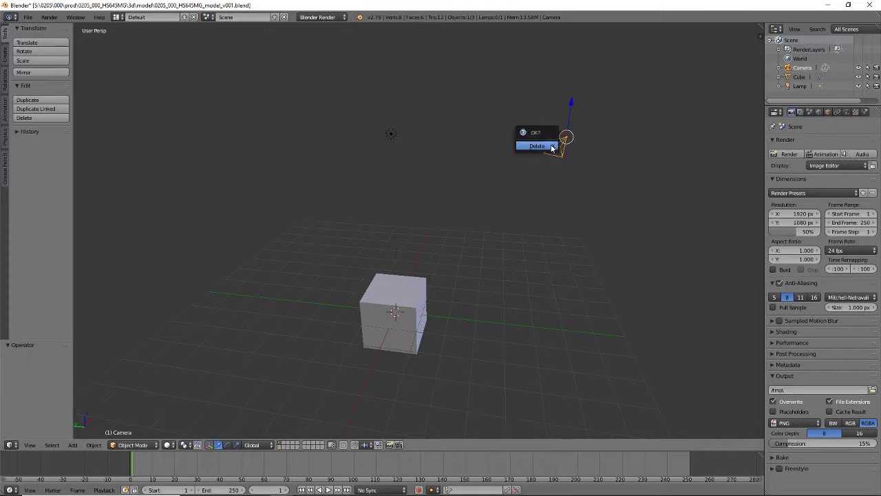
click(538, 146)
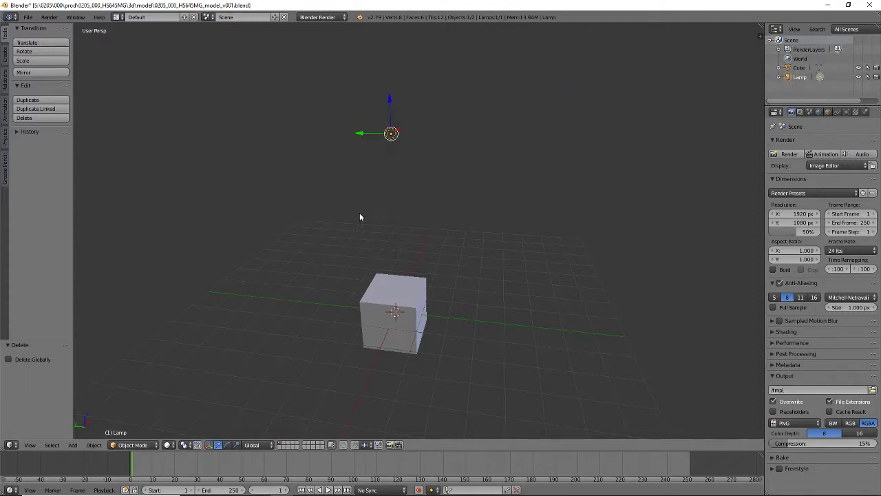
click(365, 135)
right_click(395, 313)
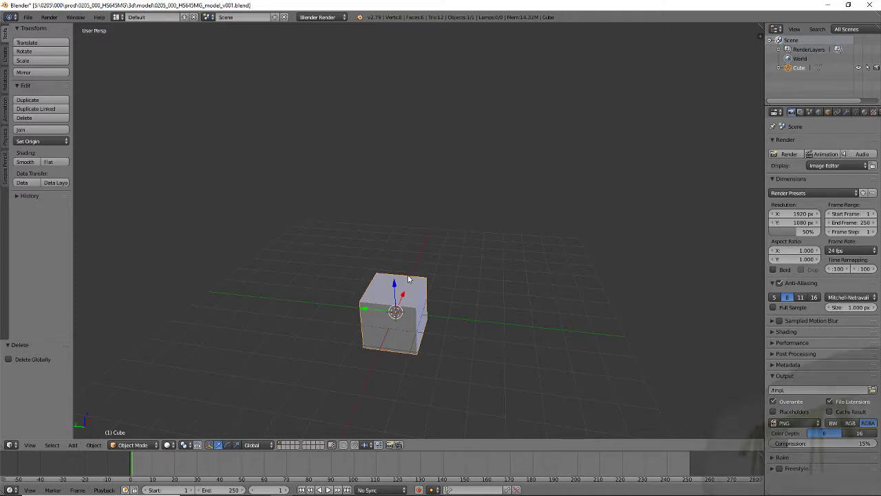
middle_drag(389, 270, 478, 248)
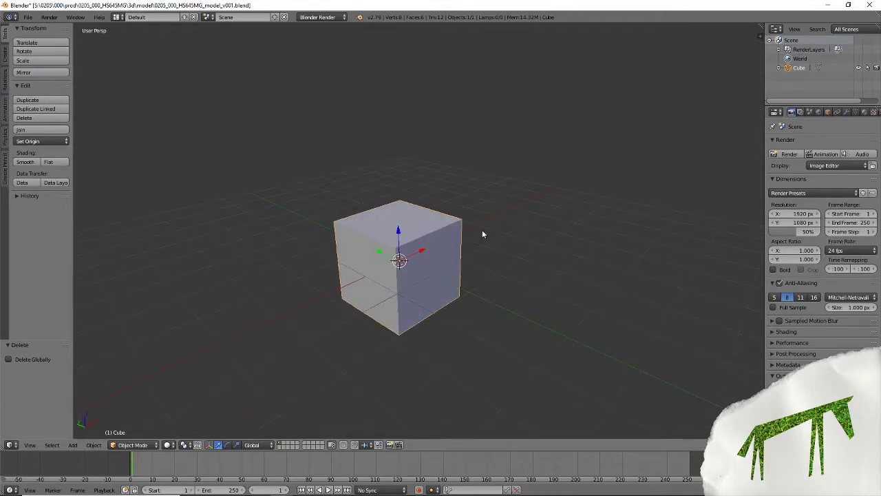
click(27, 17)
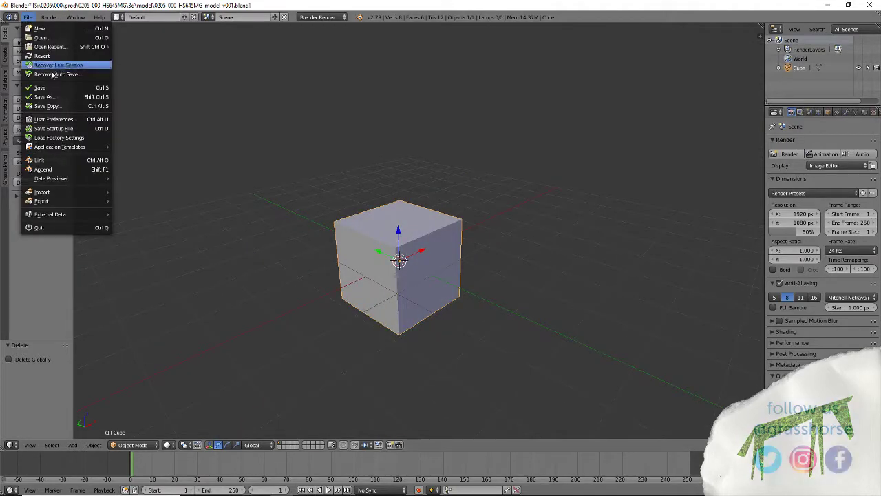
Look through the Interface, System, File and Theme preferences, then close User Preferences.
click(48, 120)
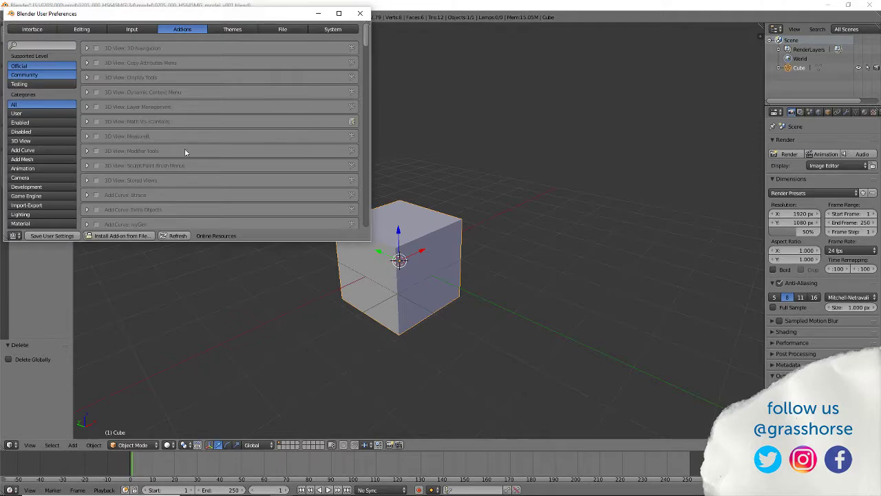
click(33, 29)
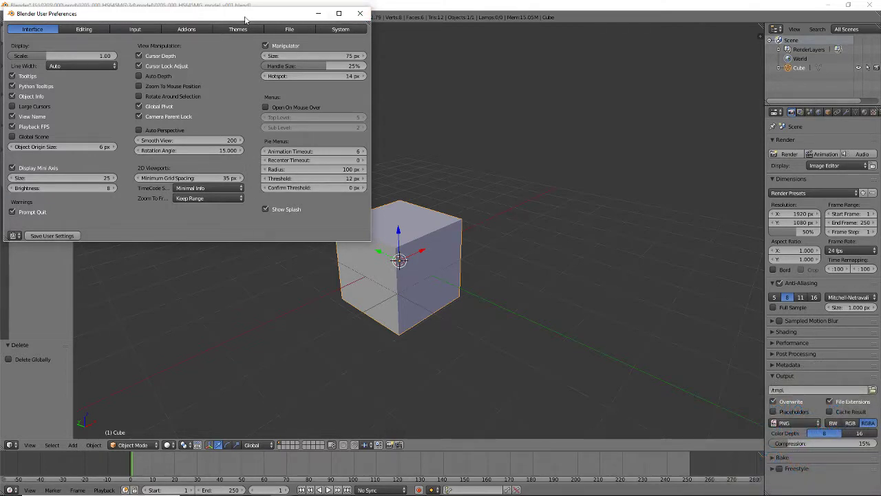
click(340, 31)
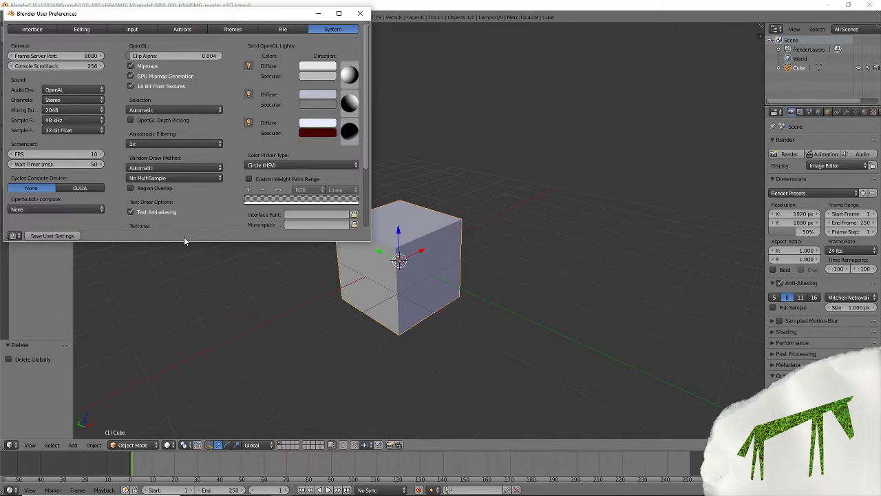
scroll(321, 225, down, 3)
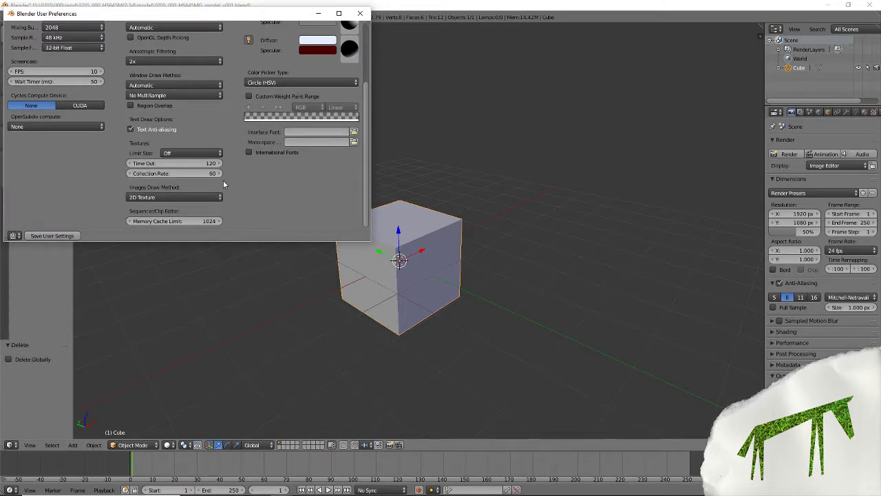
scroll(223, 180, up, 3)
click(282, 29)
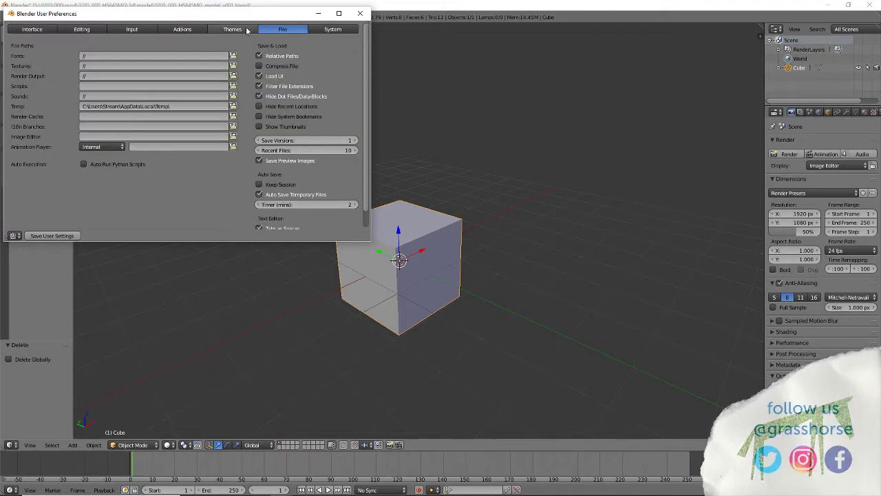
click(244, 29)
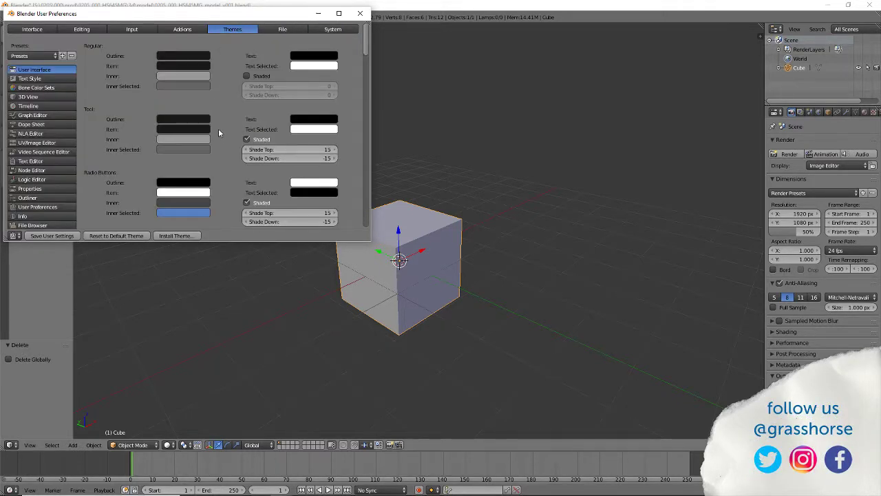
scroll(218, 137, down, 10)
scroll(218, 140, up, 10)
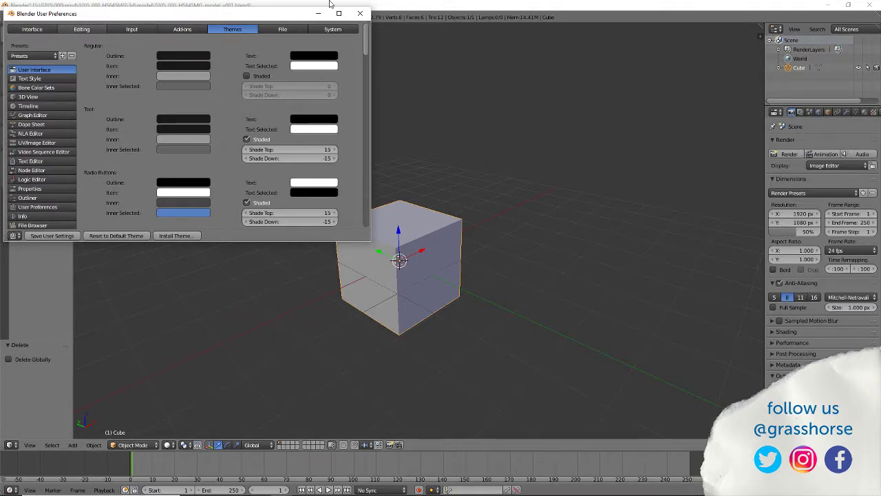
click(363, 15)
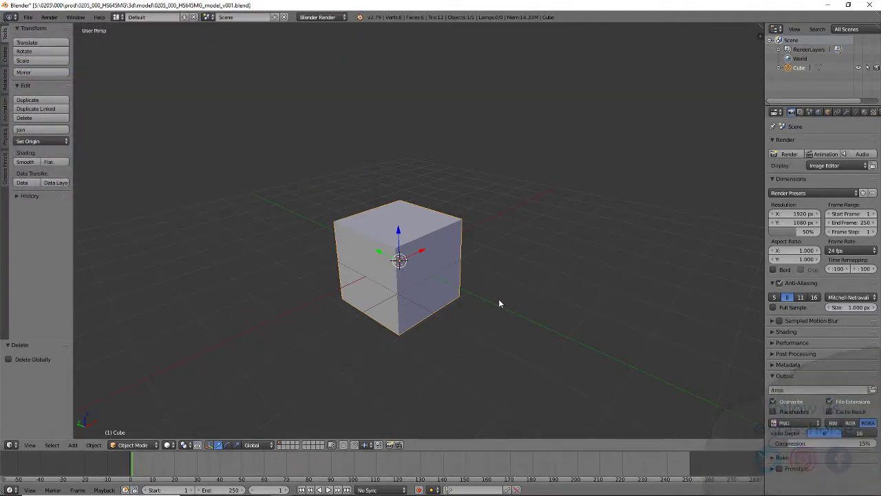
Frame and orbit around the cube, then try a G move that leaves it at the origin.
middle_drag(577, 309, 441, 306)
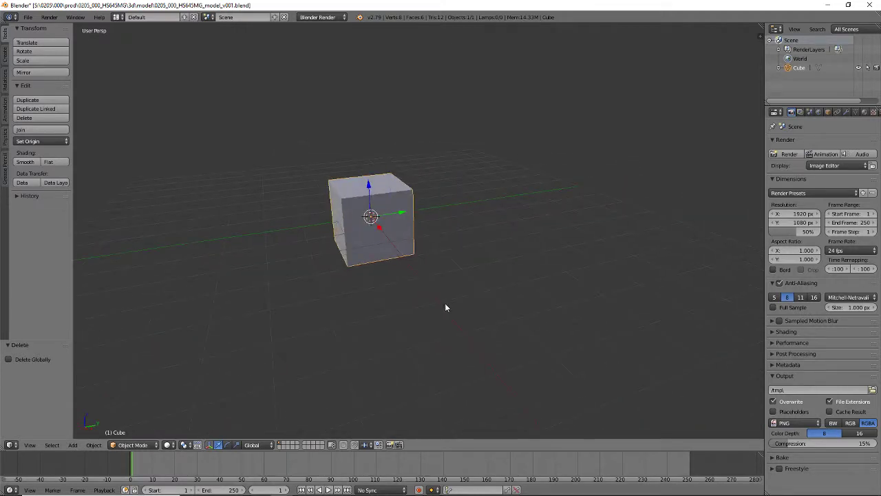
key(KP_Decimal)
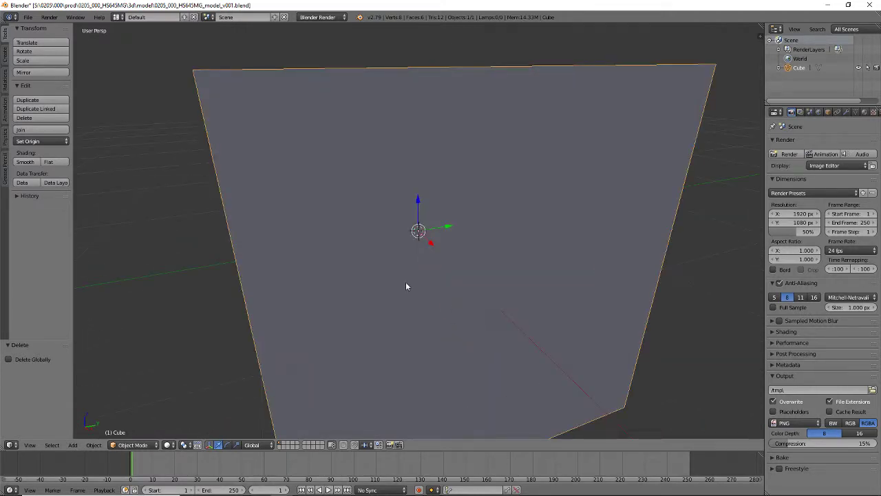
scroll(409, 238, down, 6)
middle_drag(389, 233, 528, 223)
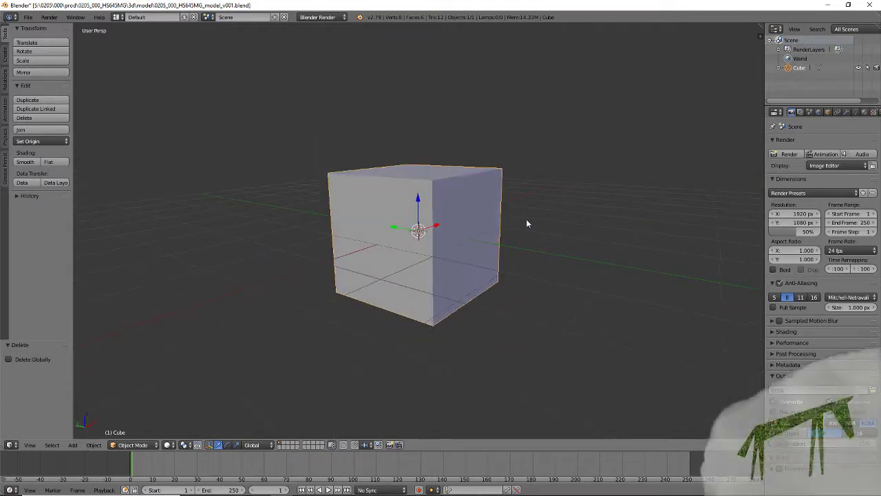
middle_drag(435, 236, 448, 276)
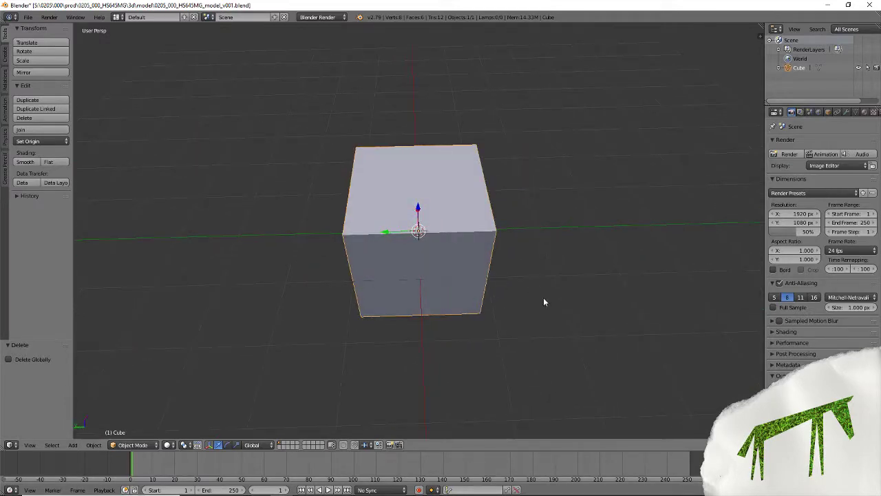
middle_drag(543, 301, 482, 289)
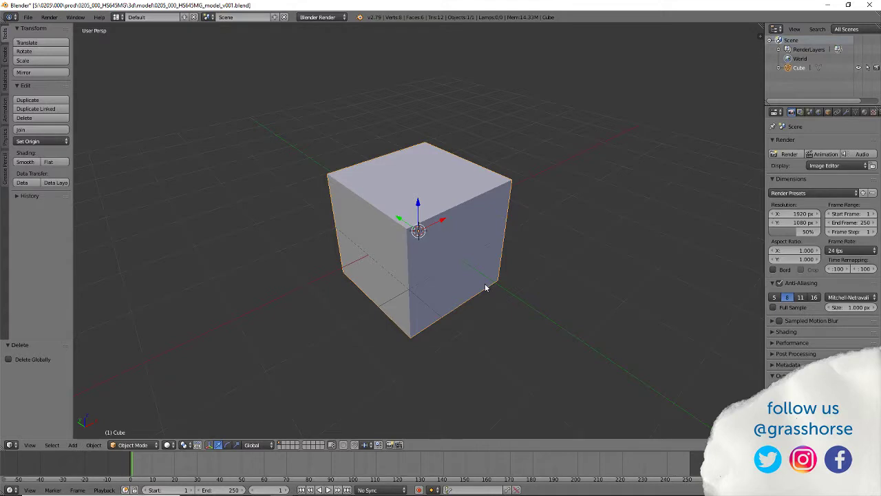
key(g)
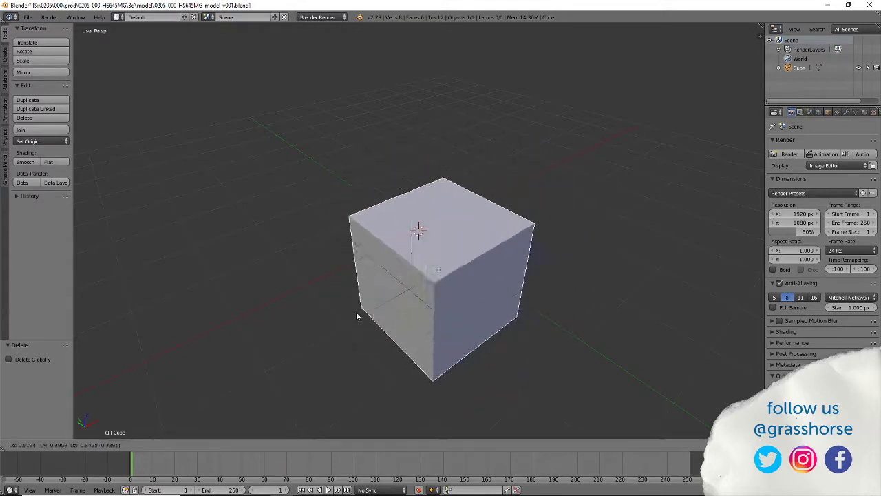
click(338, 293)
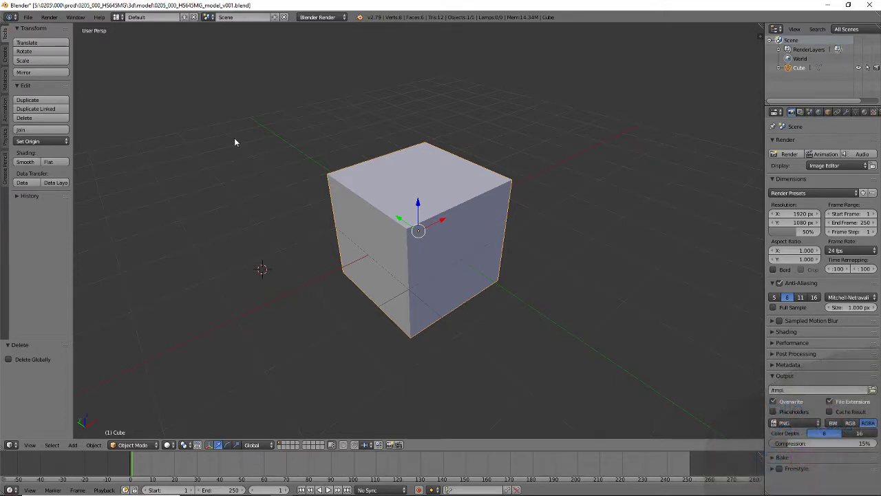
scroll(530, 300, down, 2)
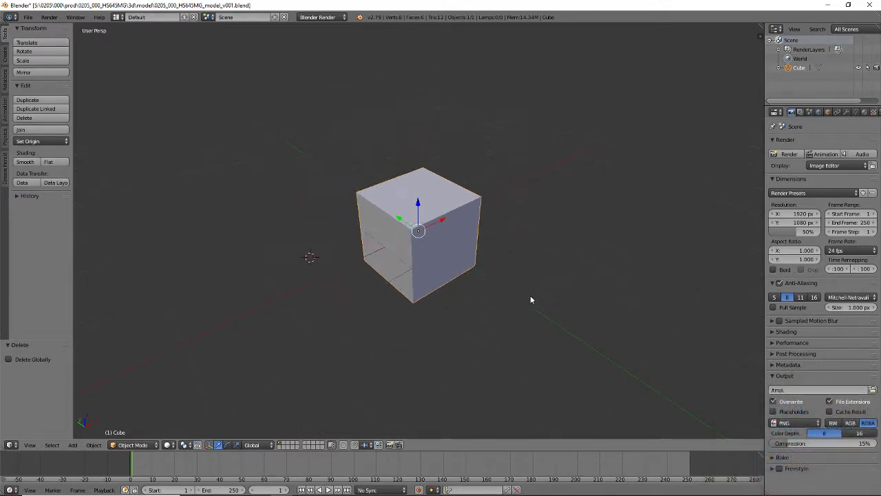
middle_drag(398, 258, 409, 294)
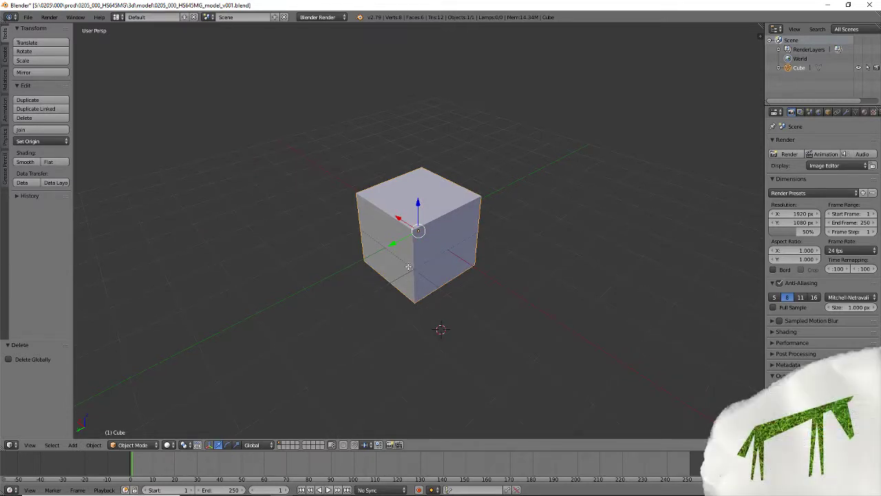
Put the cube into Edit Mode, briefly returning to Object Mode via the mode menu.
key(Tab)
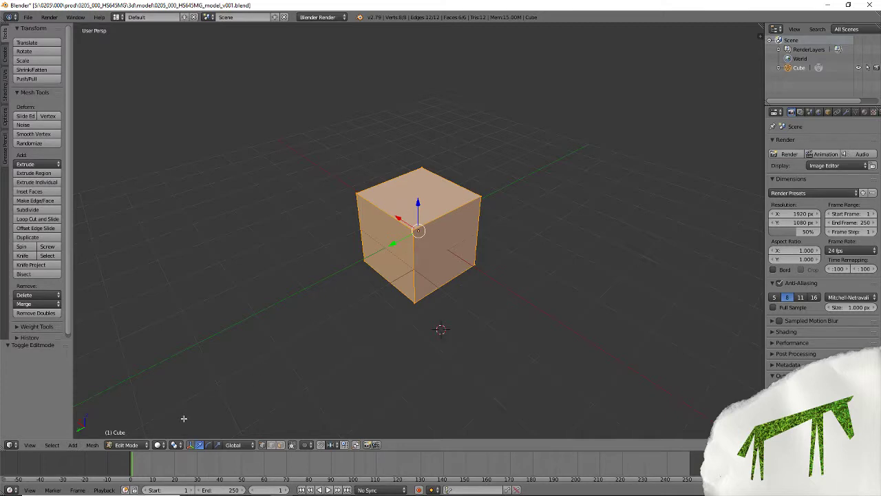
click(126, 445)
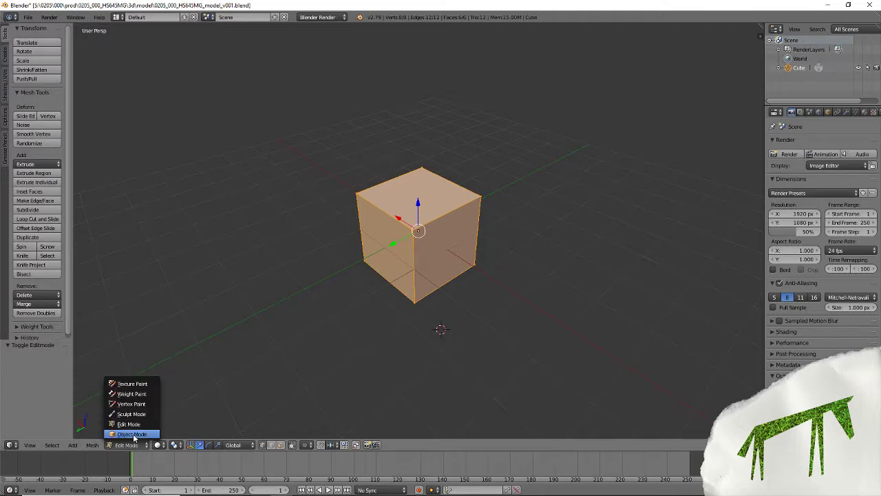
click(133, 434)
key(Tab)
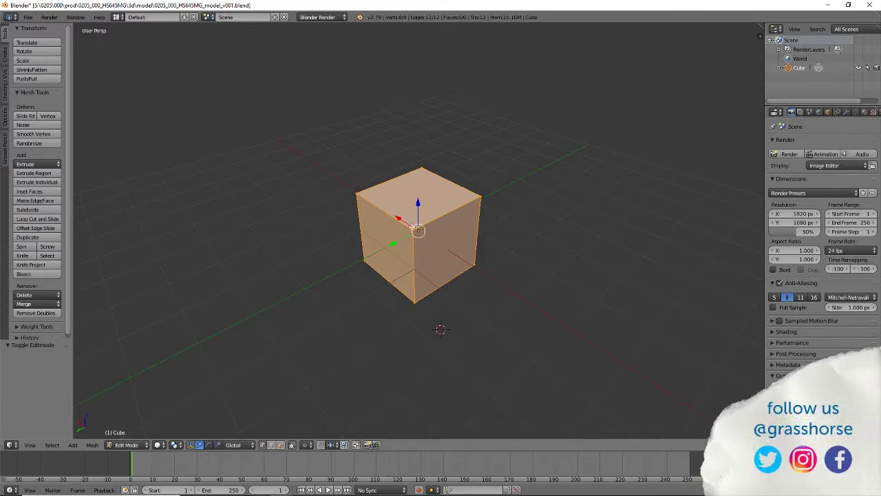
Select single corner vertices, then in edge select mode test-move an edge and cancel.
right_click(413, 229)
right_click(472, 195)
right_click(422, 167)
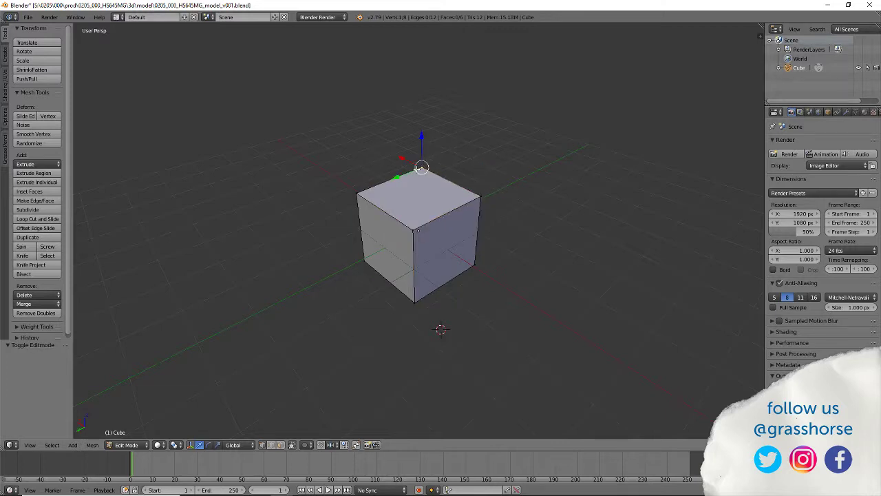
click(270, 445)
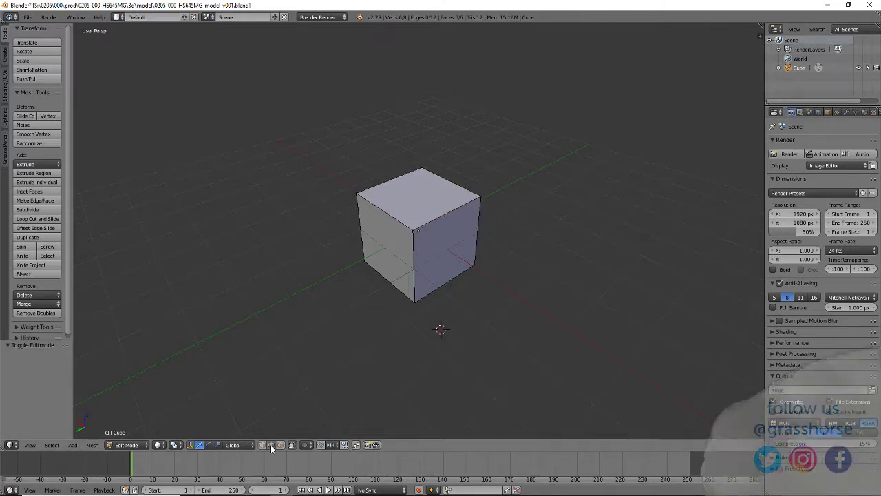
right_click(450, 209)
key(g)
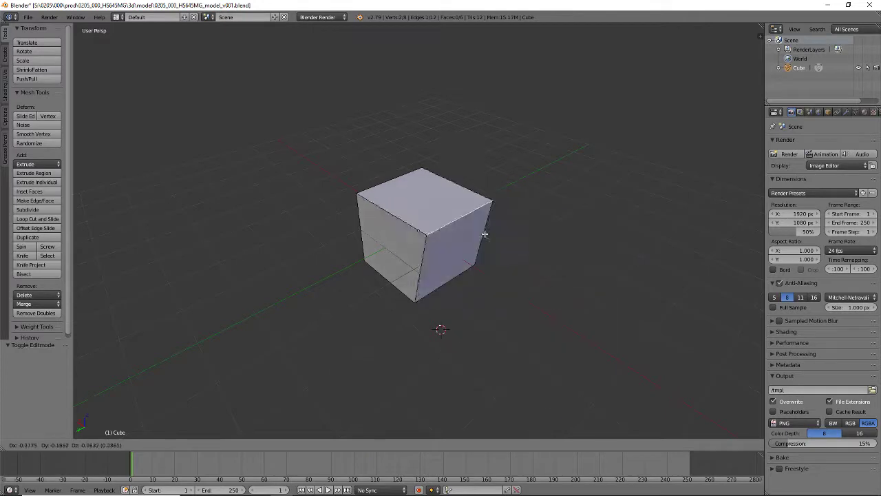
right_click(702, 195)
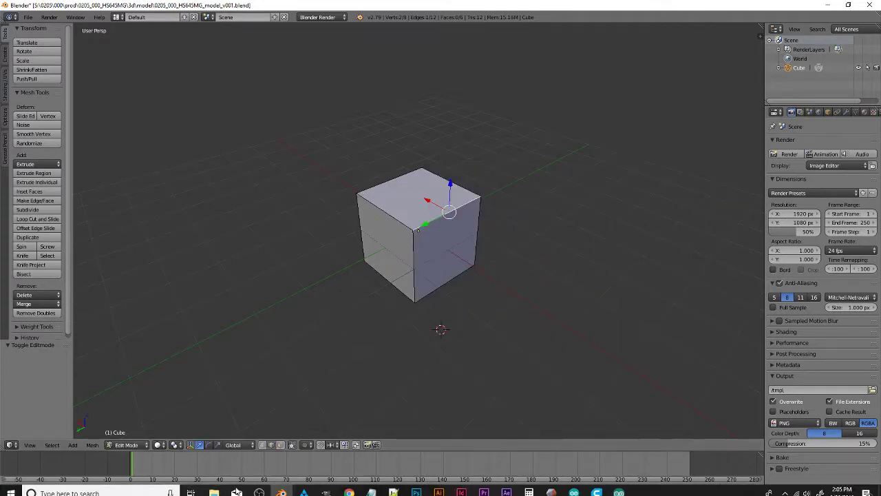
In face select mode, pick the top face and cancel a trial G move.
click(279, 445)
right_click(426, 197)
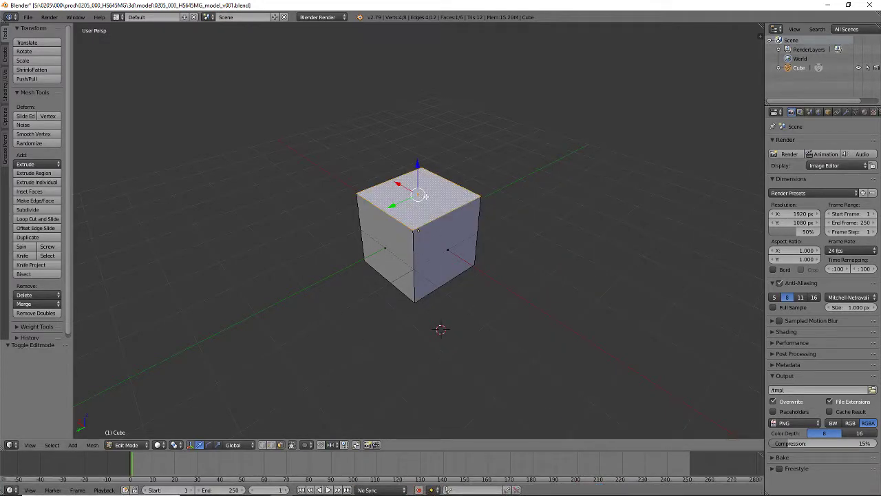
key(g)
right_click(419, 302)
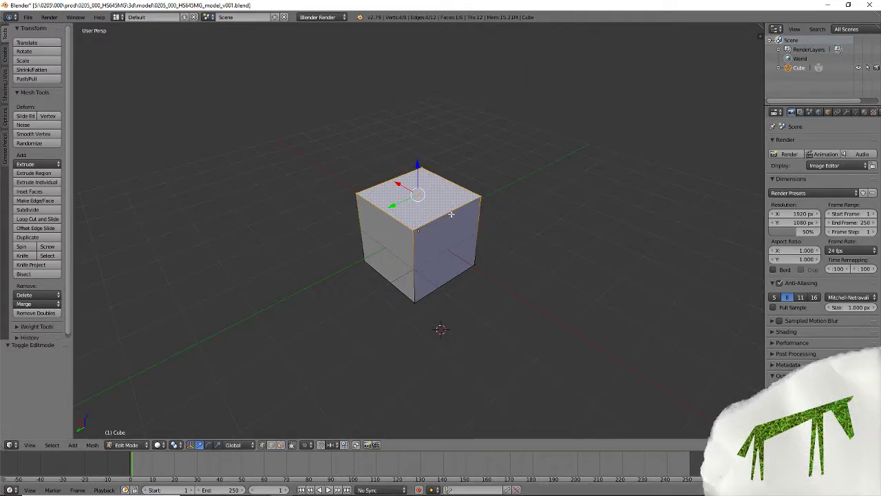
Select the top-front and top-right vertices and the right vertical edge, viewing the left face.
right_click(417, 225)
right_click(480, 197)
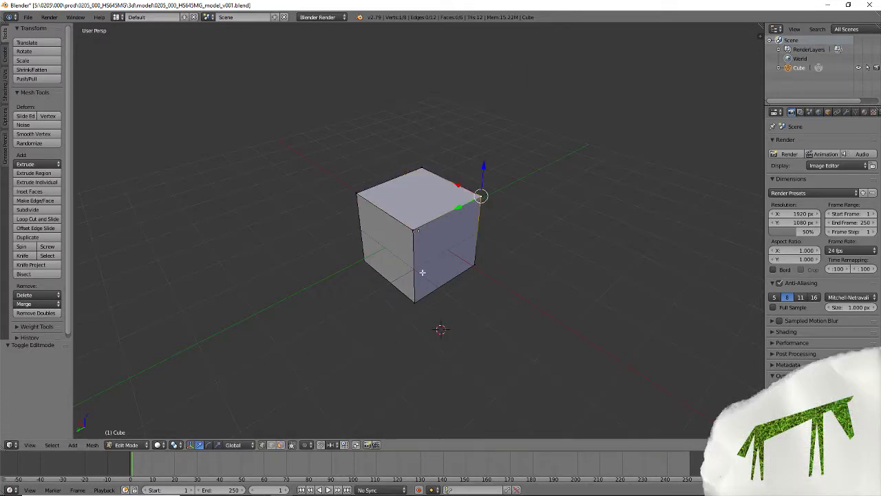
shift+right_click(417, 227)
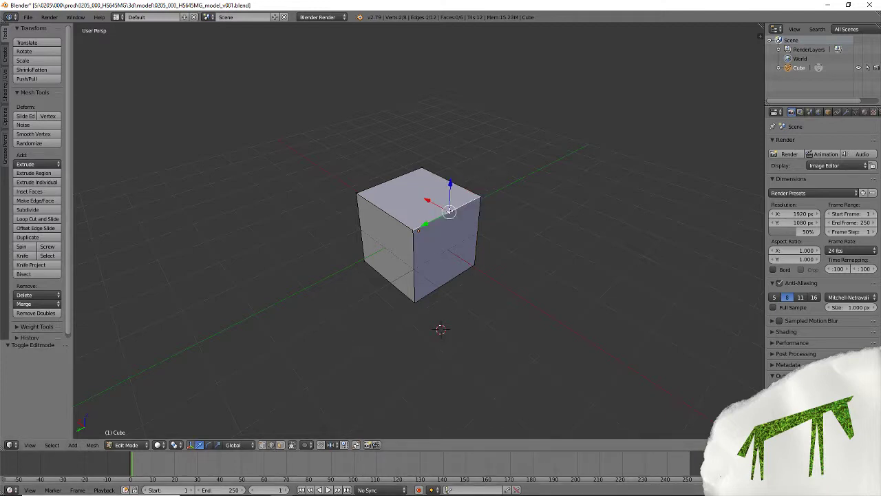
right_click(480, 238)
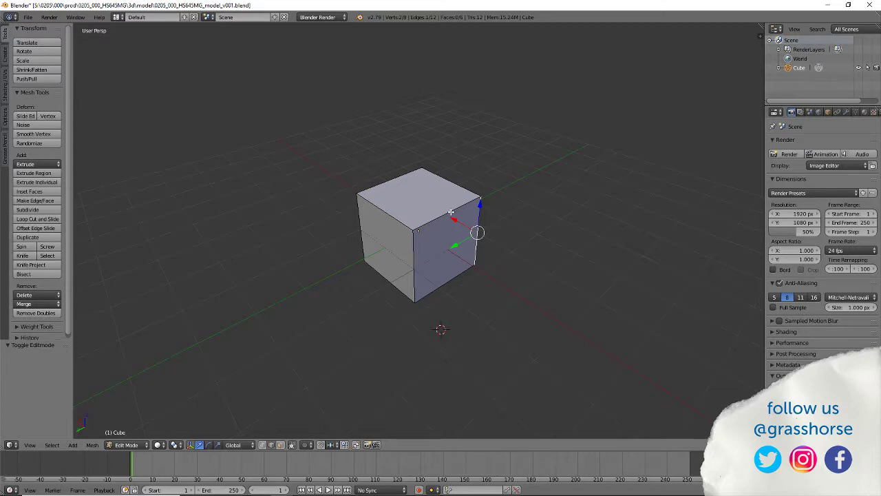
right_click(451, 212)
right_click(473, 226)
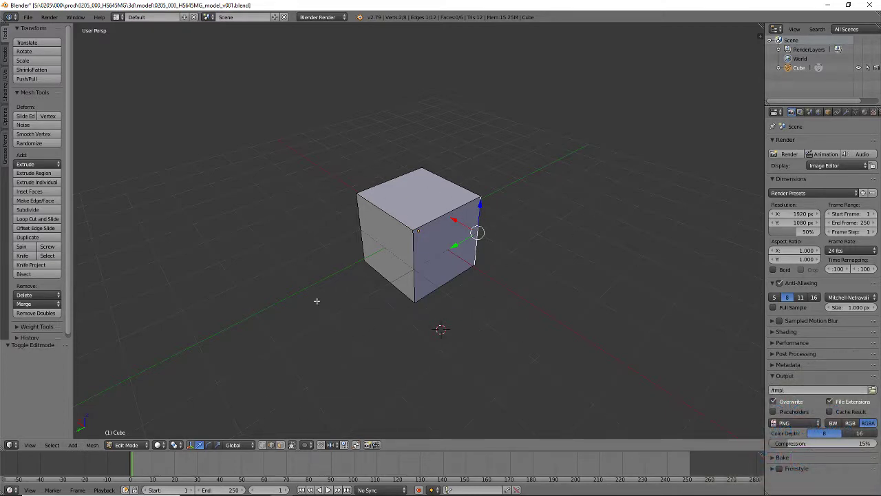
middle_drag(496, 350, 450, 345)
scroll(470, 309, down, 3)
scroll(470, 309, up, 10)
scroll(470, 309, down, 6)
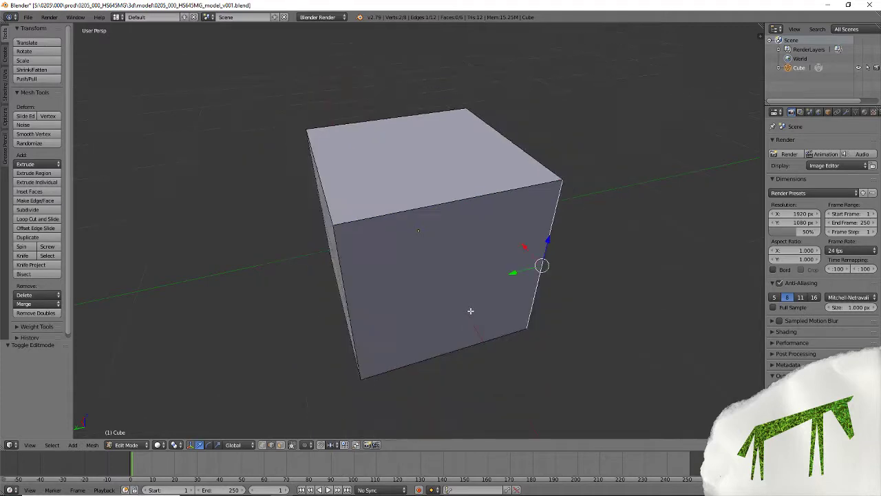
middle_drag(528, 314, 446, 289)
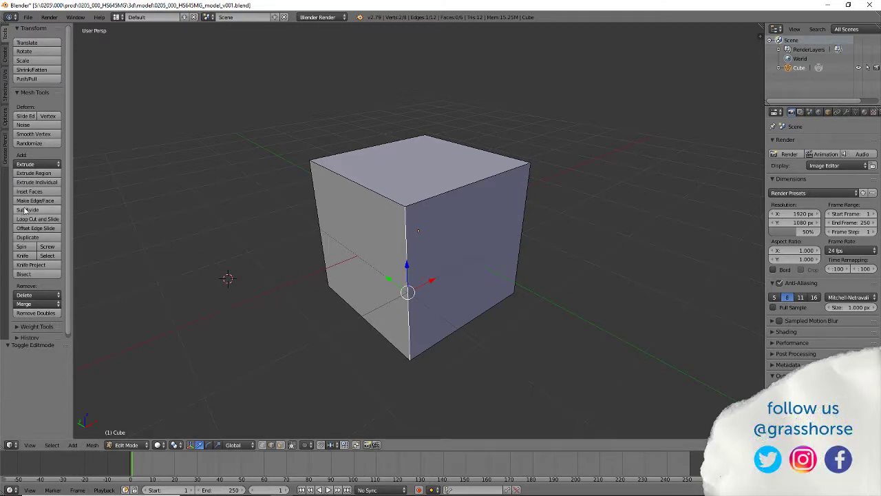
Select all and subdivide the cube repeatedly, then undo back to the plain six-face cube.
key(a)
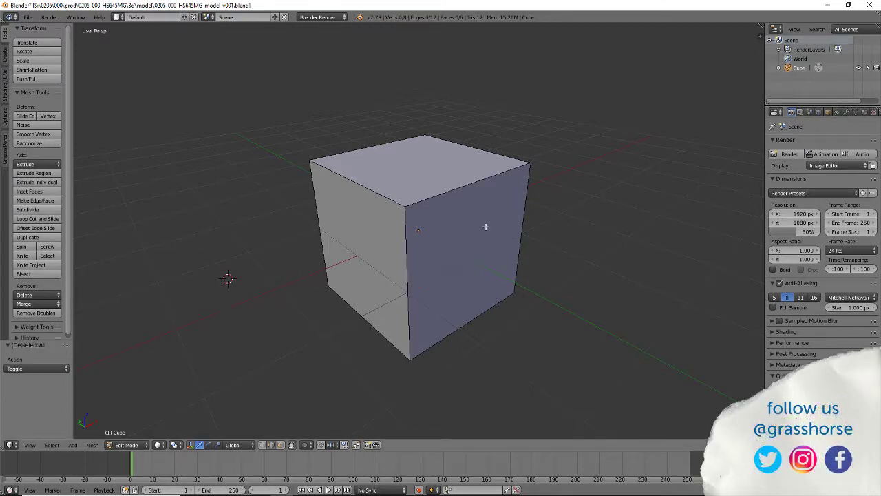
key(a)
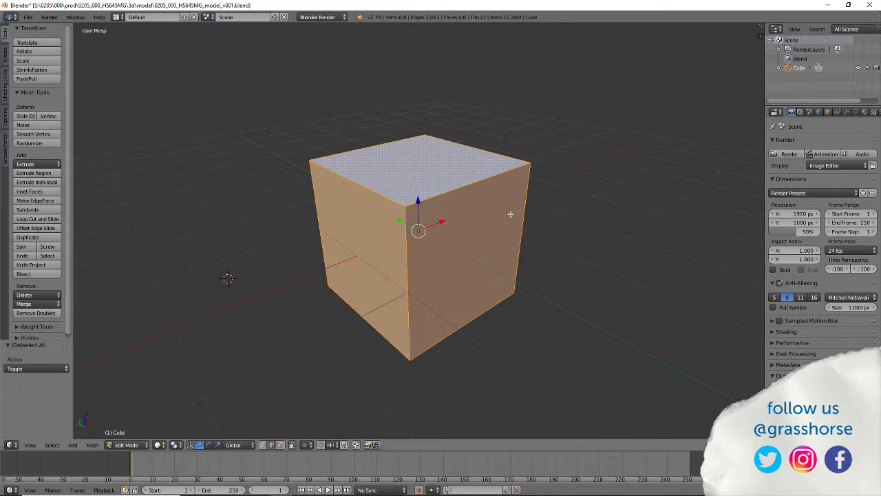
click(31, 210)
click(31, 210)
click(31, 210)
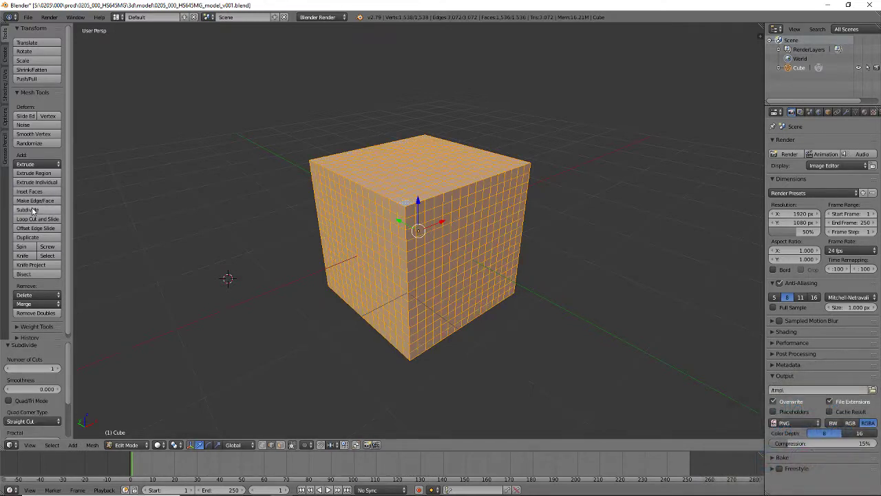
click(31, 210)
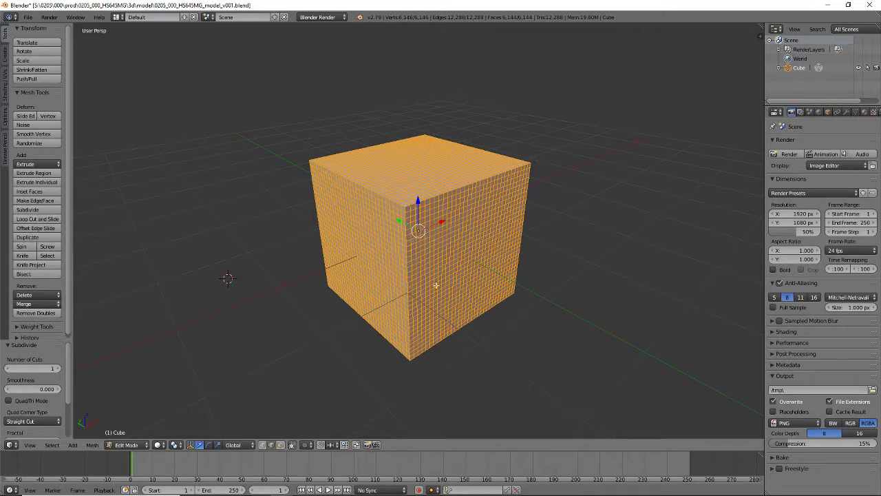
key(ctrl+z)
key(ctrl+z)
key(ctrl+z)
key(ctrl+z)
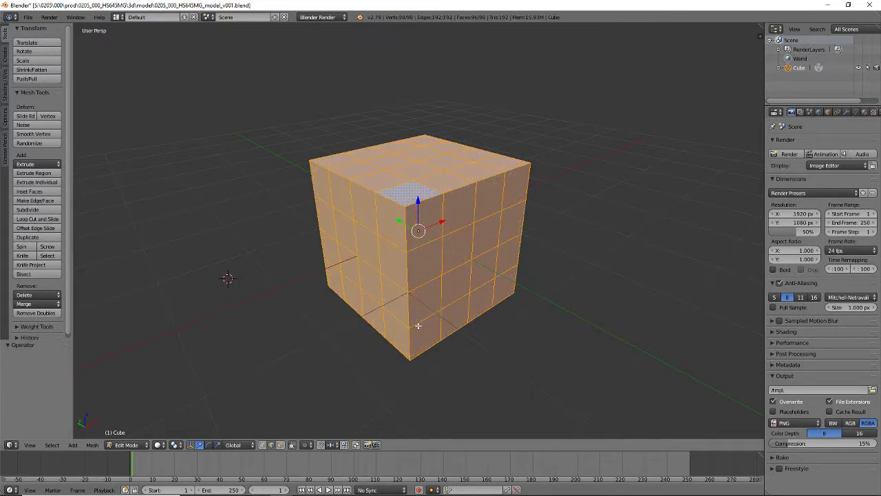
key(ctrl+z)
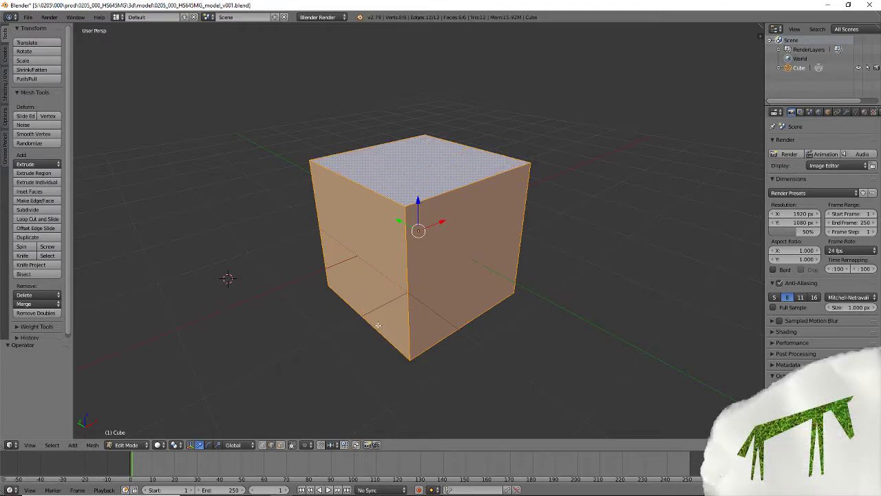
middle_drag(351, 307, 413, 297)
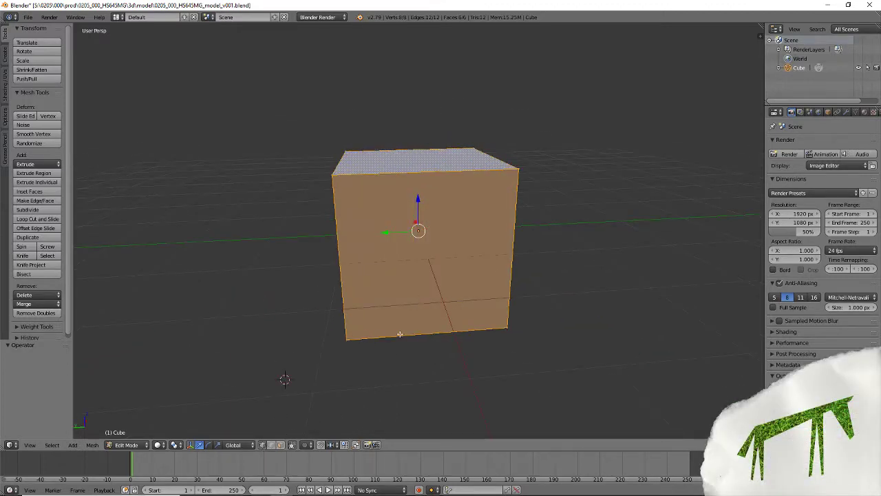
Select one corner vertex, invert with Ctrl+I and delete the other seven vertices.
right_click(344, 342)
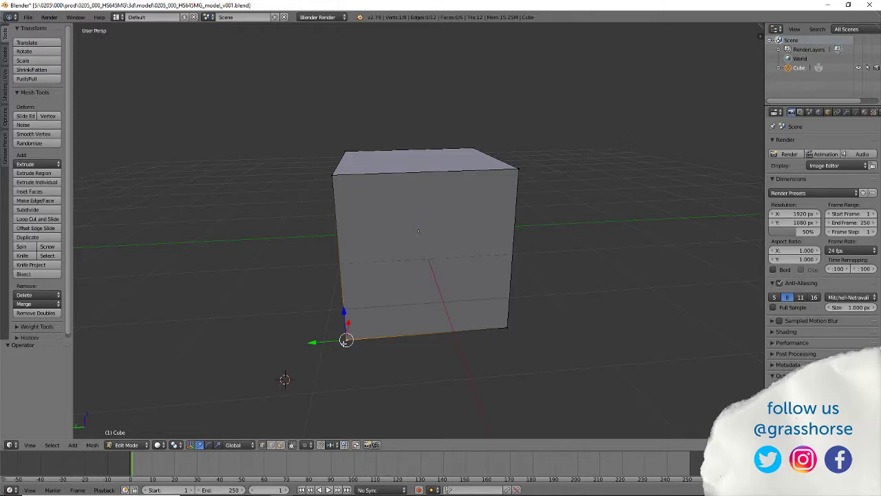
key(ctrl+i)
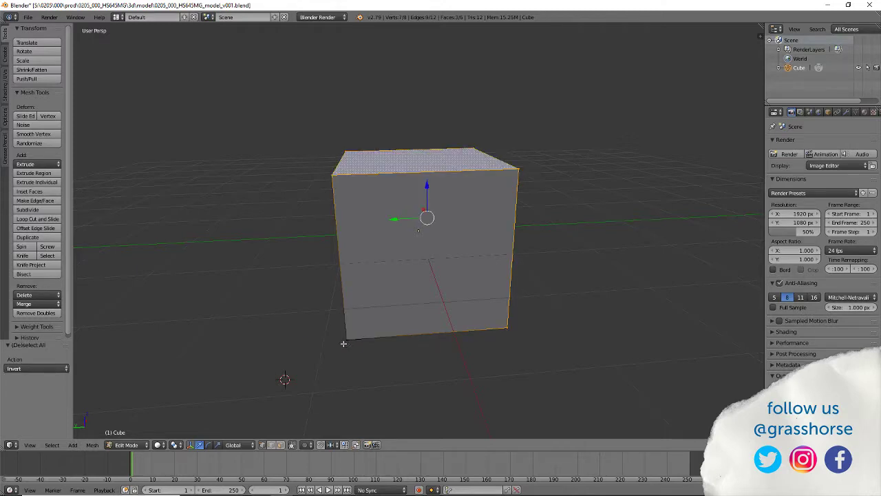
key(x)
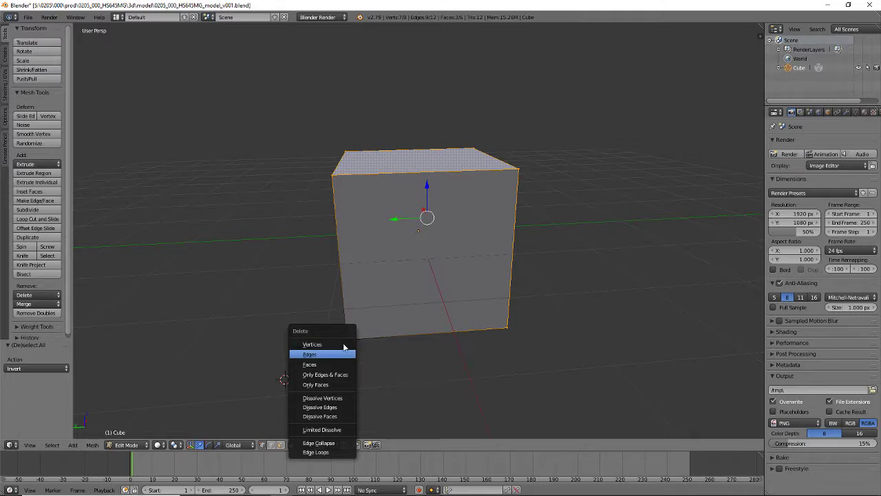
click(345, 345)
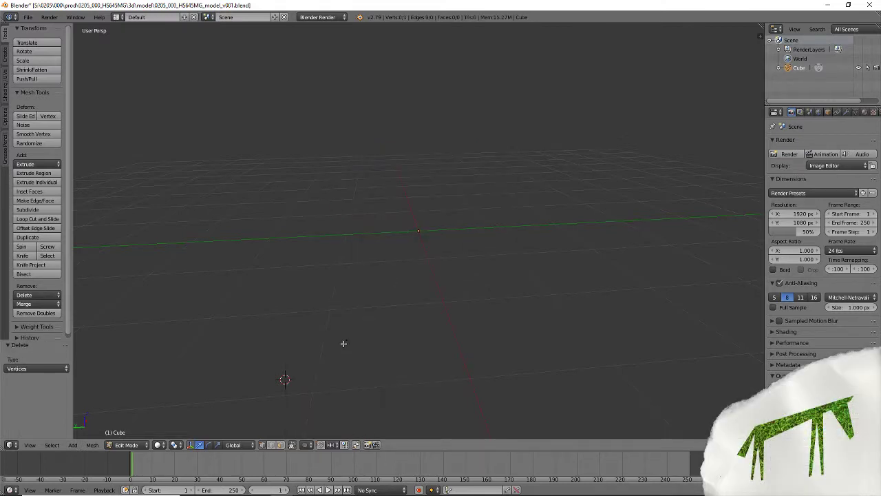
right_click(349, 342)
middle_drag(378, 368, 456, 373)
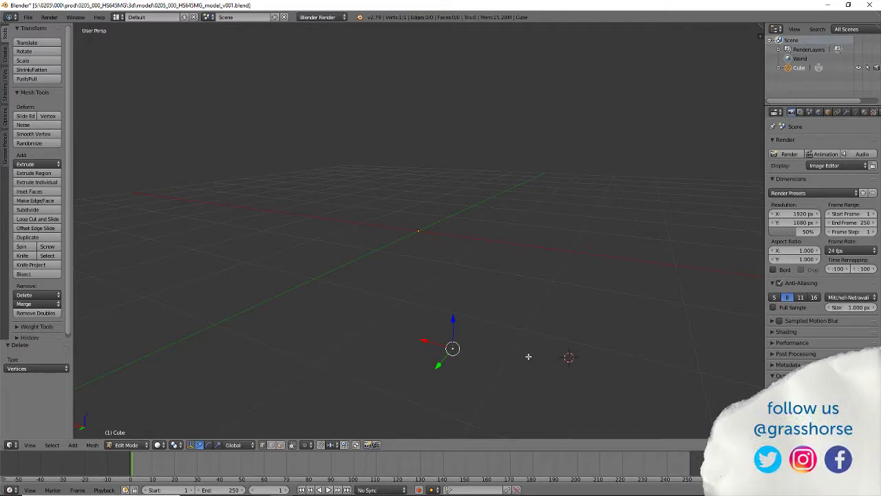
drag(564, 360, 455, 261)
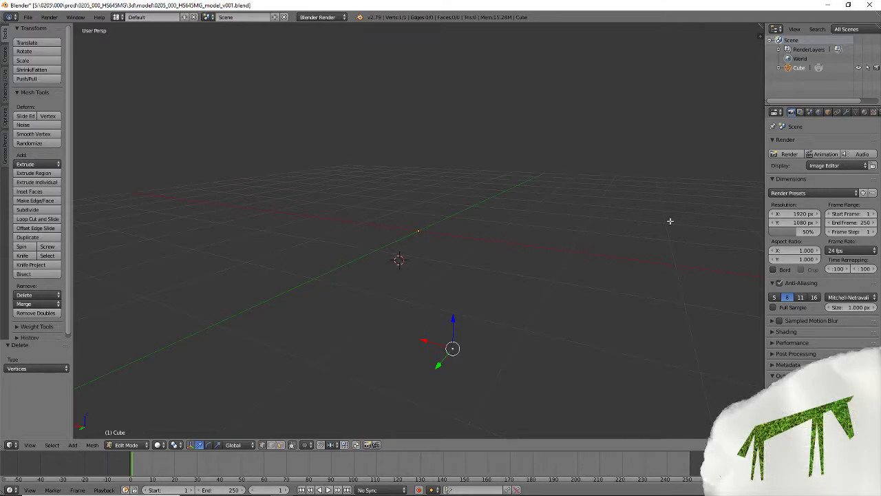
Show the N side panel and enter 0, 0, 0 as the 3D cursor location.
key(n)
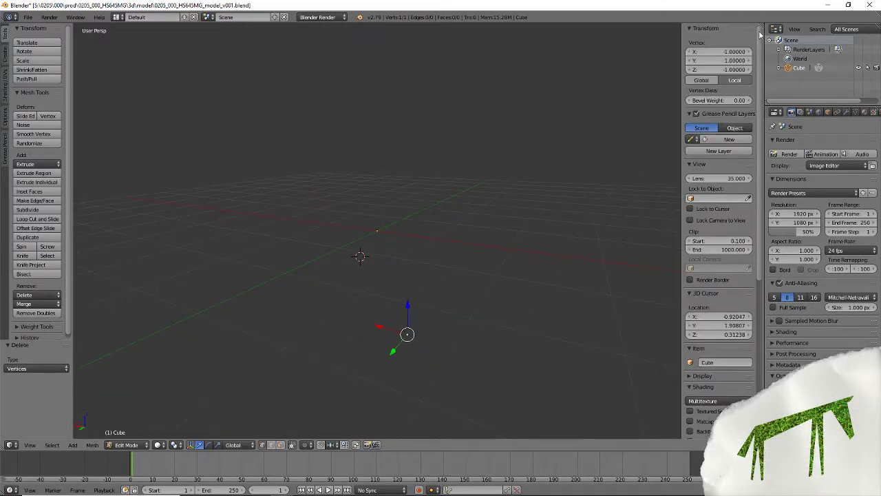
scroll(723, 138, down, 5)
scroll(723, 138, up, 5)
drag(731, 317, 716, 343)
click(735, 315)
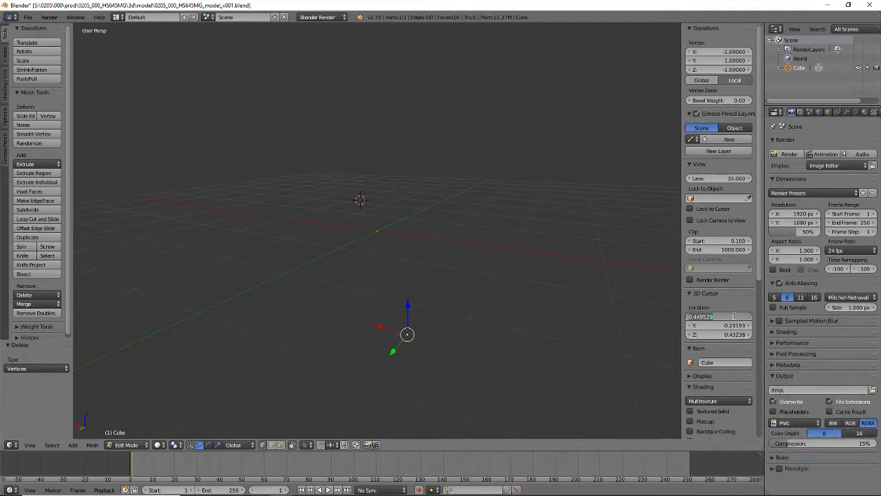
text(0)
key(Tab)
text(0)
key(Tab)
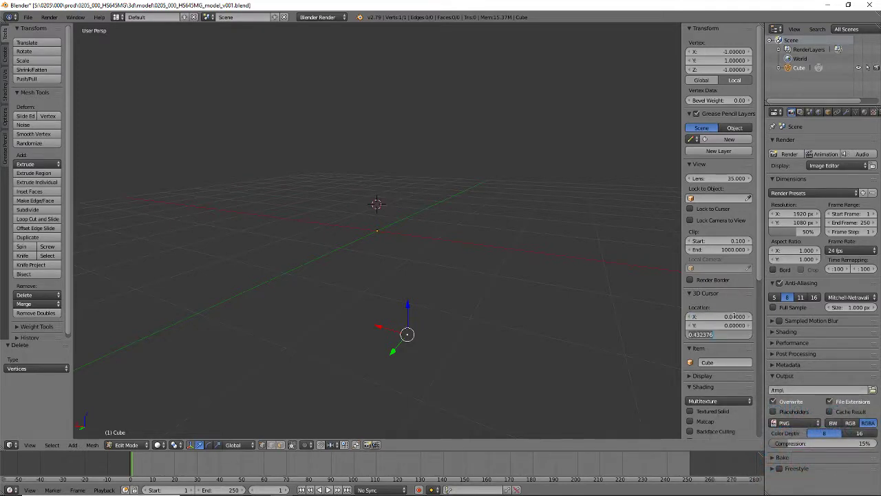
text(0)
key(Return)
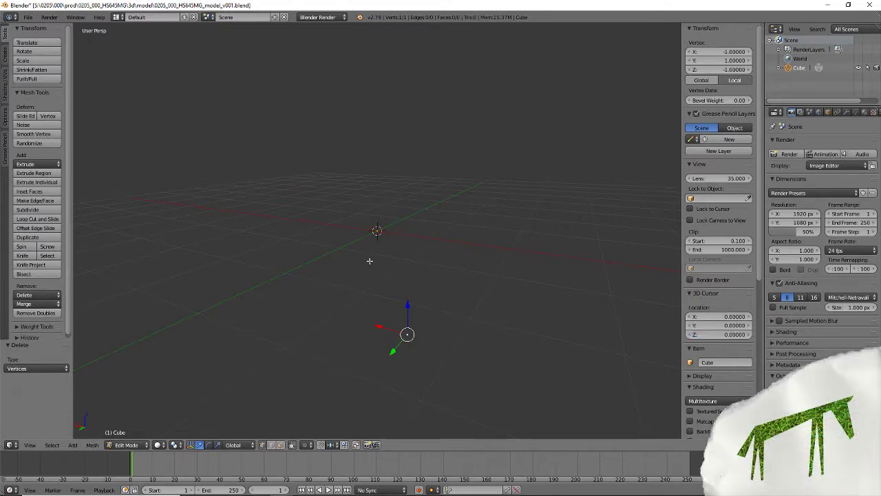
key(shift+s)
key(shift+s)
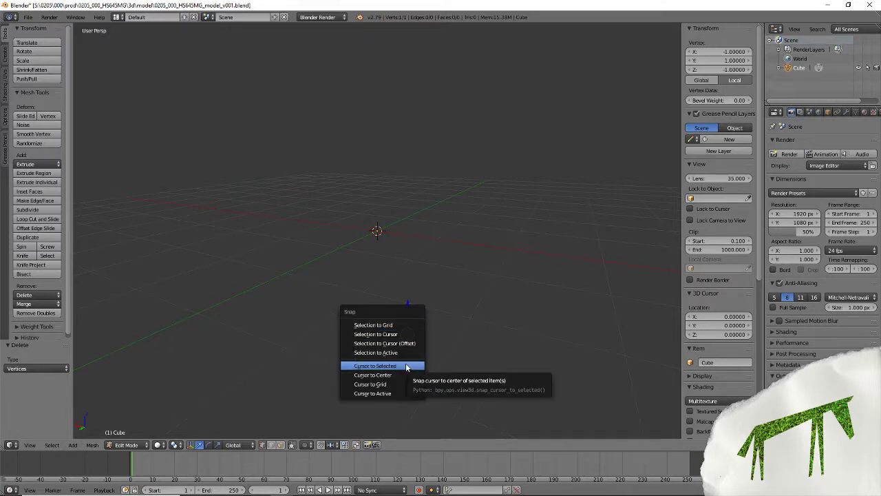
Send the 3D cursor to the world origin and snap the lone vertex onto it at 0, 0, 0.
click(406, 366)
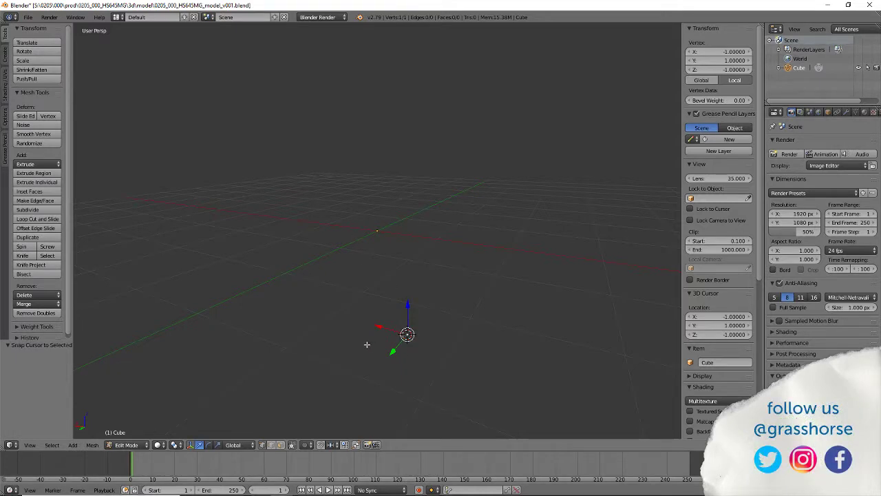
middle_drag(367, 344, 417, 346)
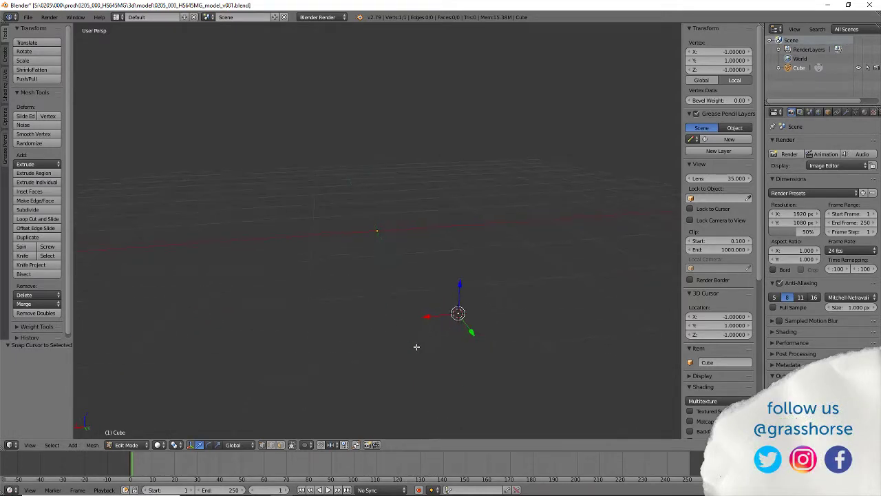
key(shift+s)
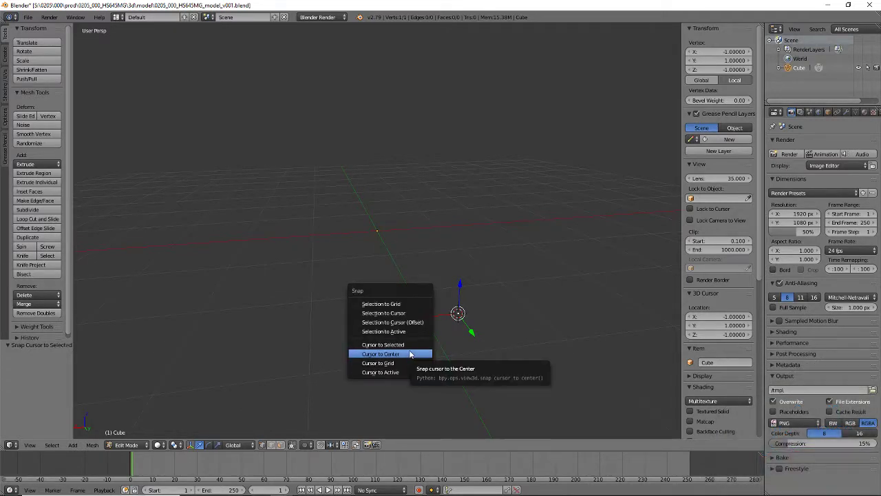
click(410, 353)
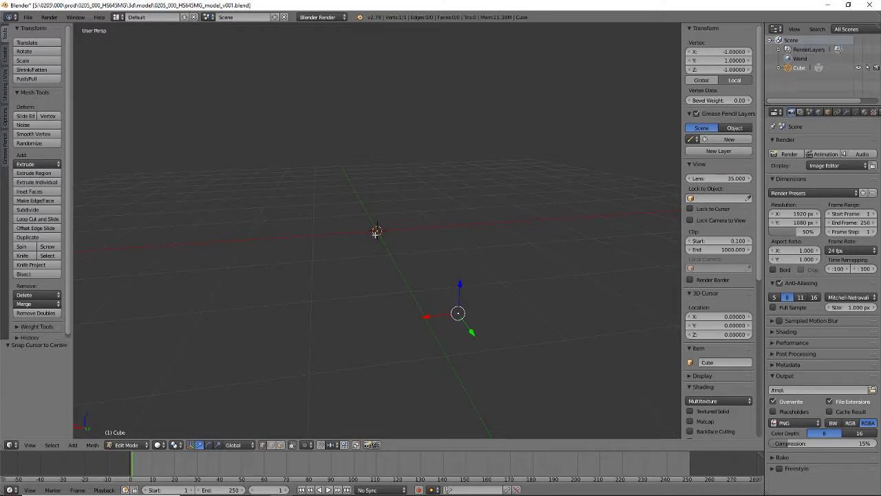
key(shift+s)
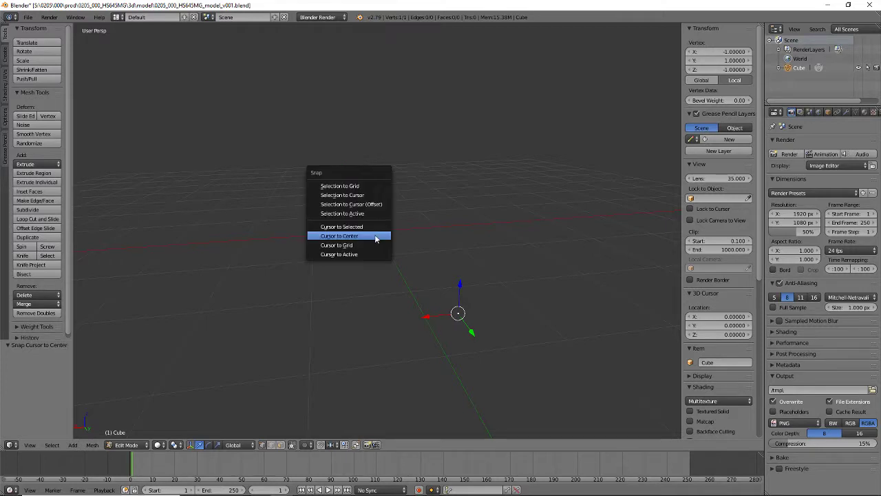
click(373, 195)
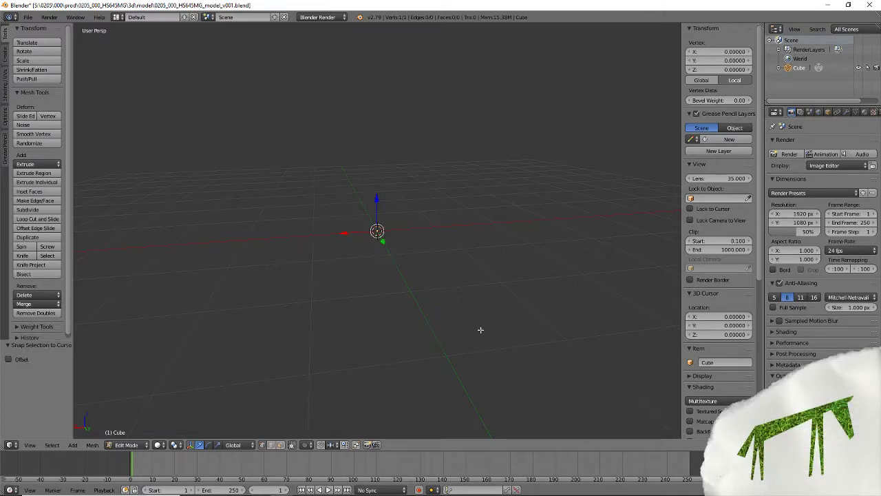
middle_drag(413, 250, 392, 307)
middle_drag(393, 252, 390, 210)
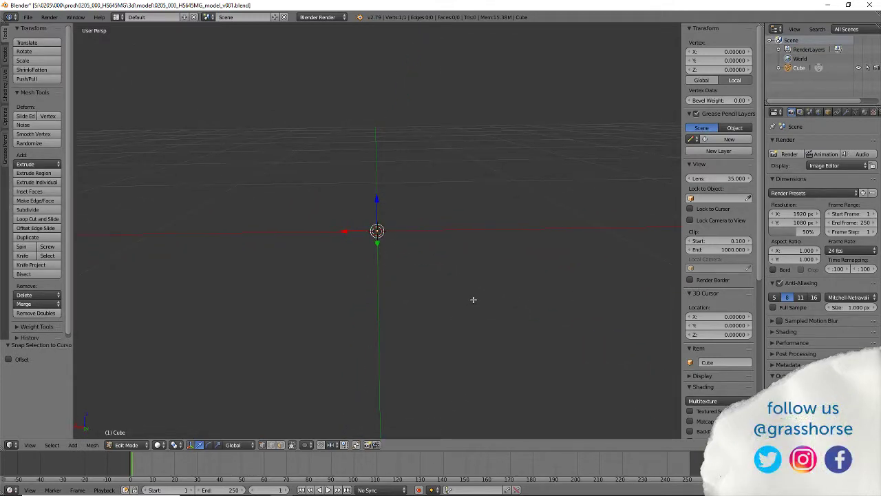
middle_drag(371, 277, 318, 297)
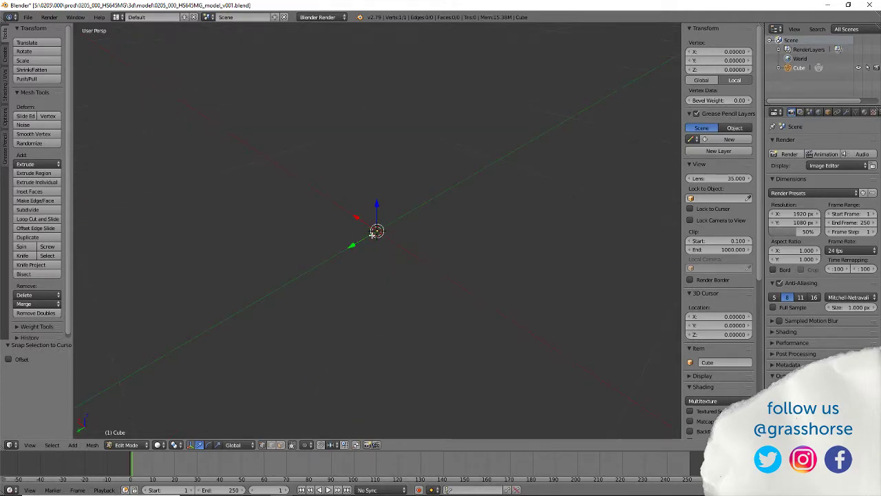
middle_drag(375, 260, 421, 282)
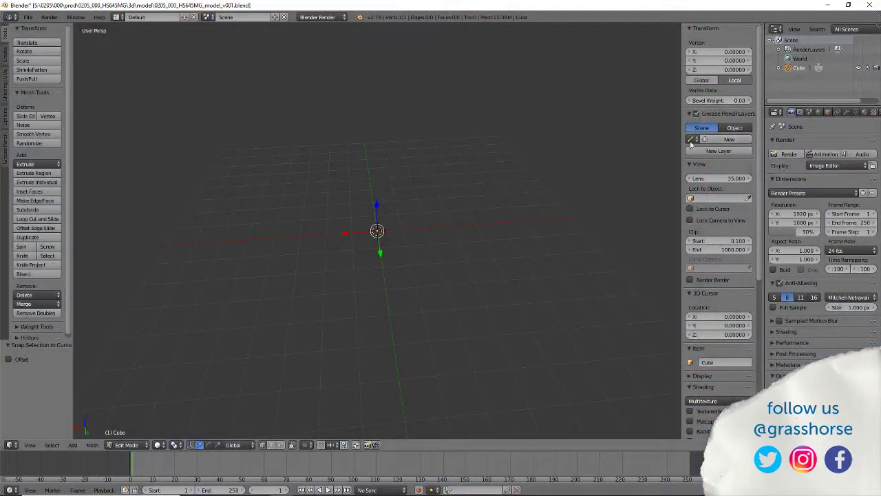
Switch to Scene properties, apply a unit preset, and re-expand Units (Length None, Angle Degrees).
click(809, 112)
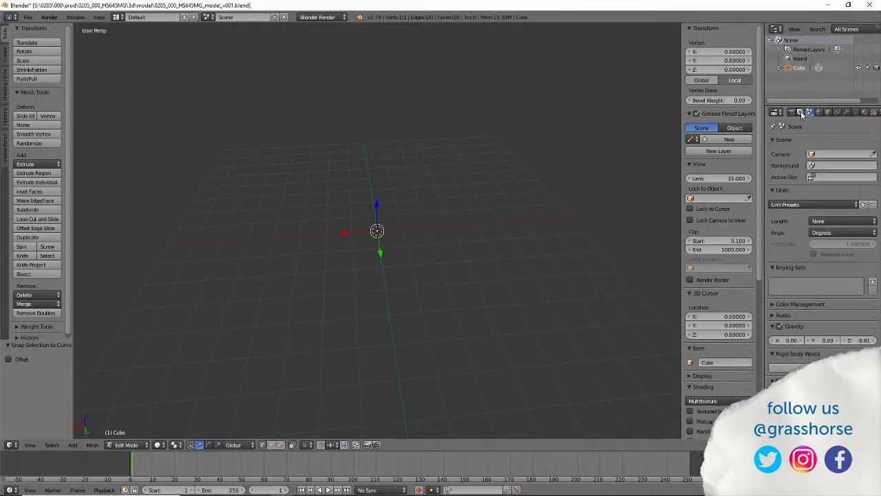
click(799, 205)
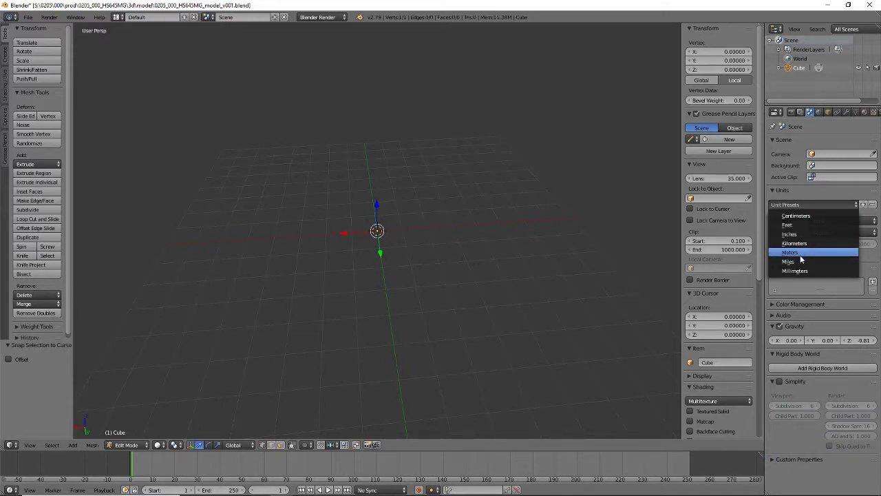
click(795, 216)
click(796, 193)
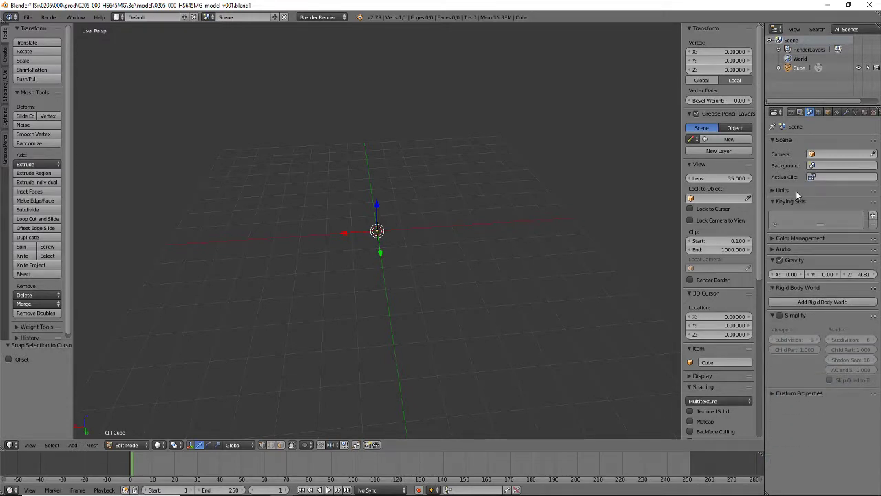
click(793, 192)
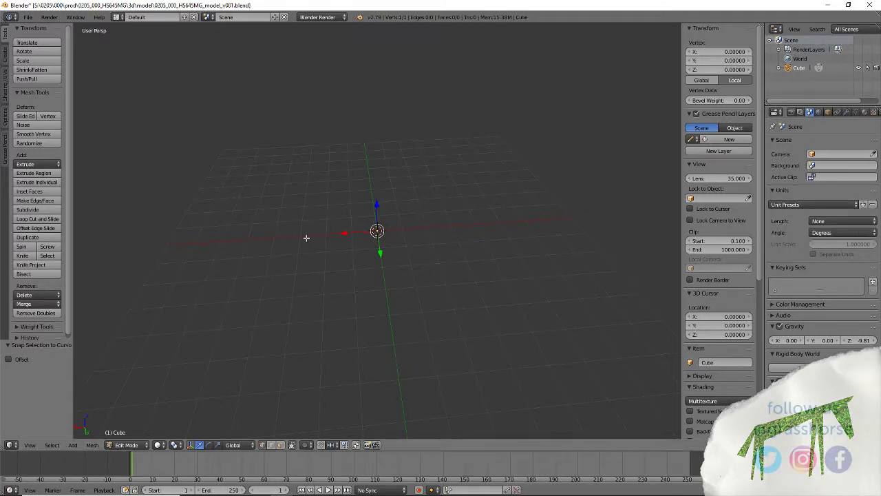
Cycle the viewport through front, right, back and left side views.
key(KP_1)
key(KP_3)
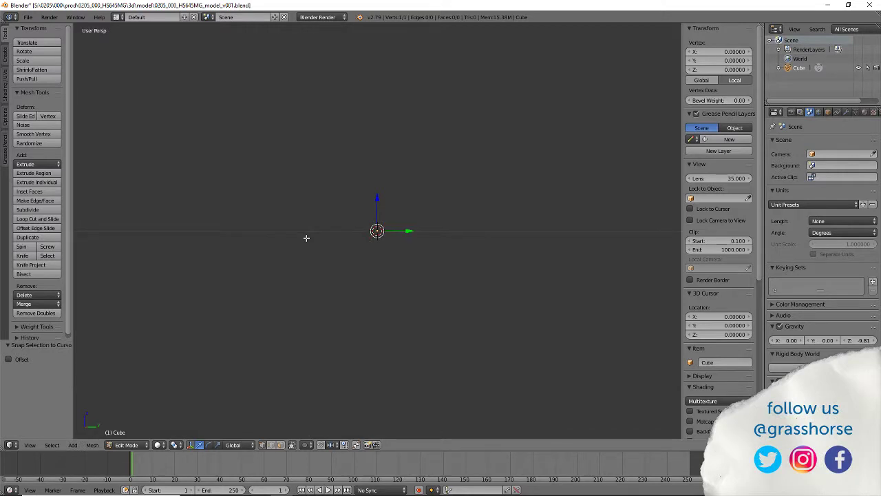
key(KP_1)
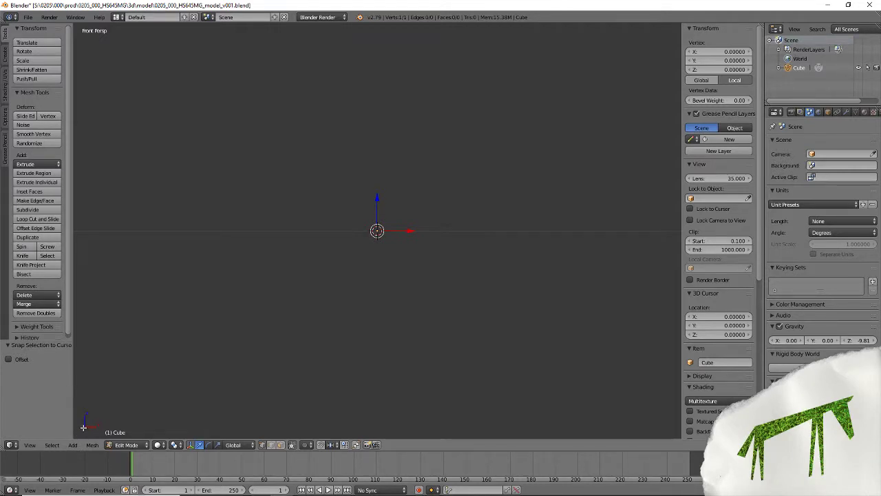
key(ctrl+KP_1)
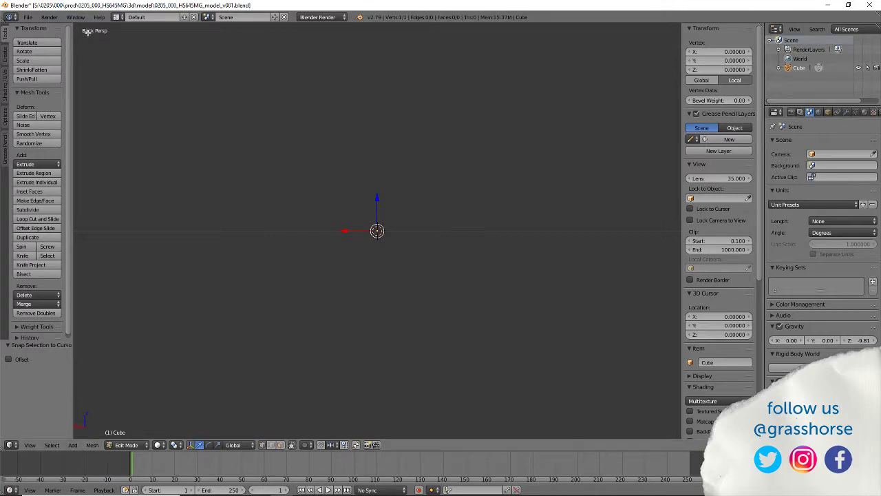
key(KP_1)
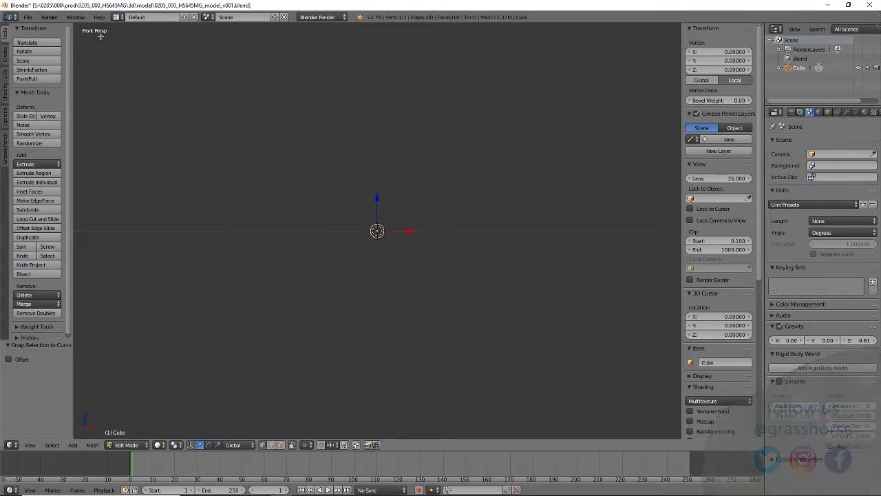
key(ctrl+KP_1)
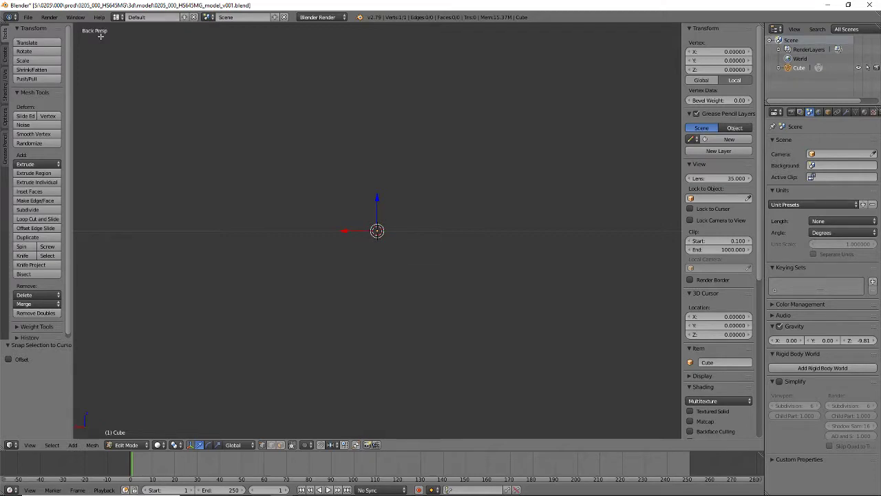
key(KP_3)
key(ctrl+KP_3)
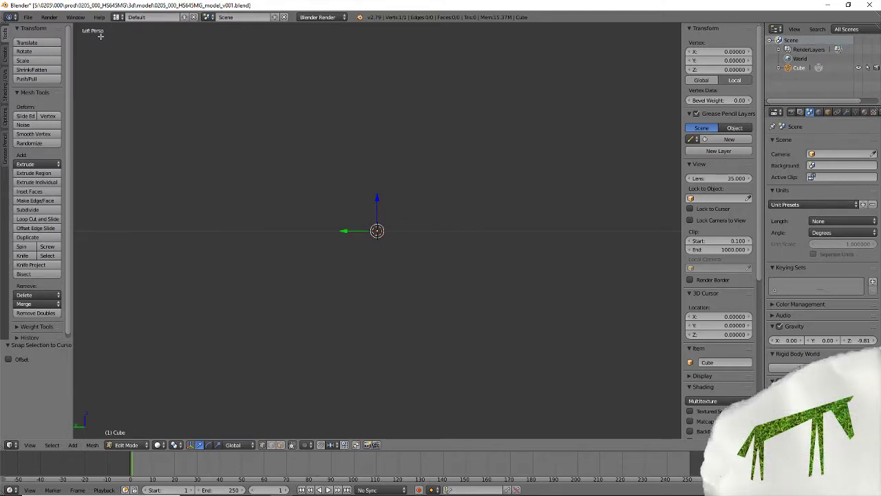
Look from the top, then from below, toggling orthographic and back to perspective.
key(KP_7)
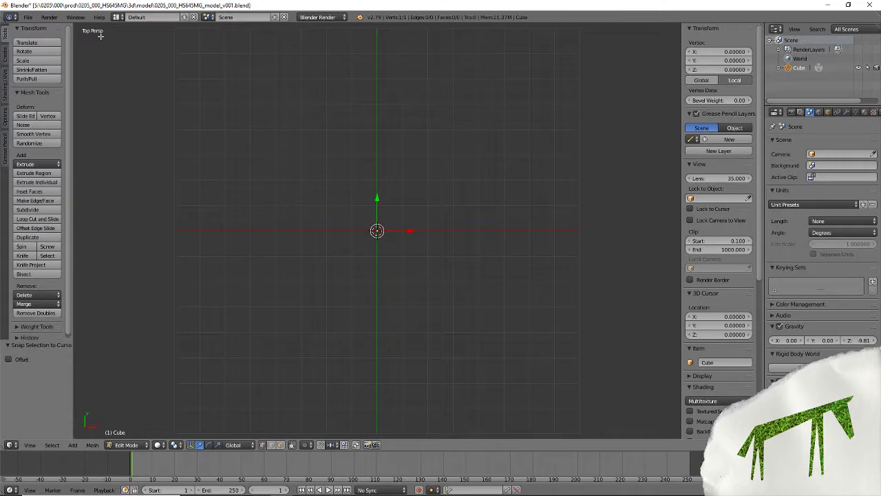
key(ctrl+KP_7)
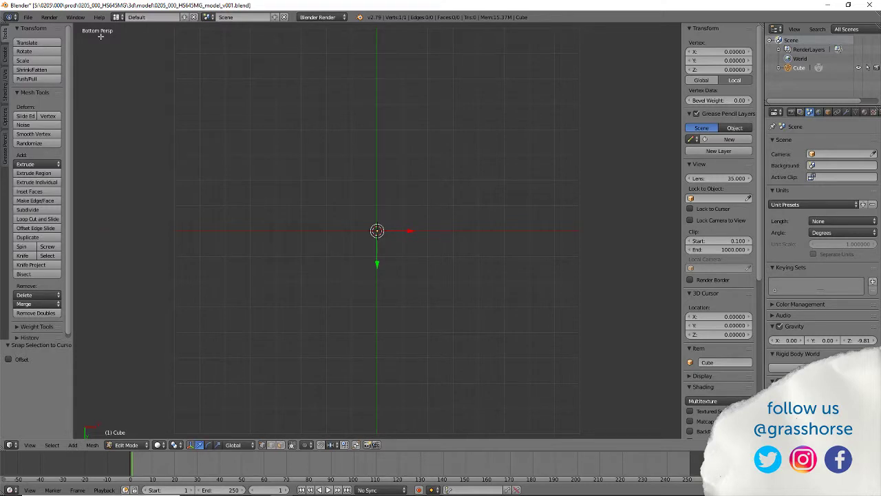
key(KP_5)
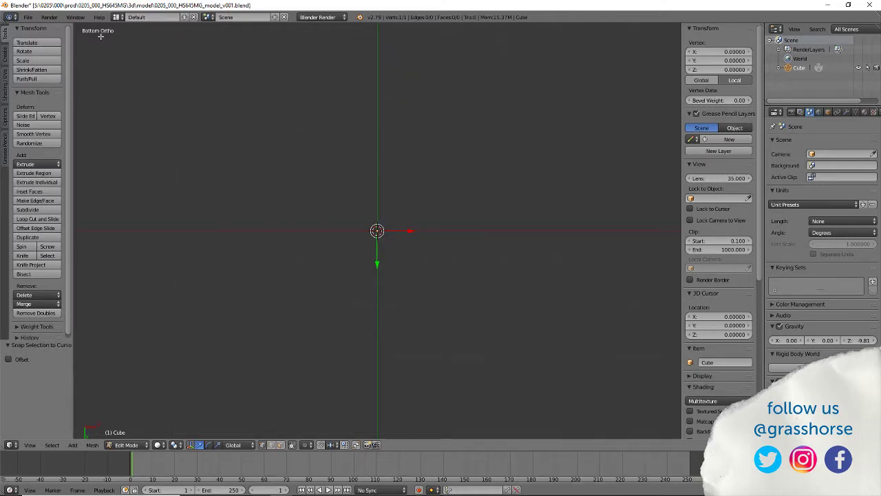
key(KP_5)
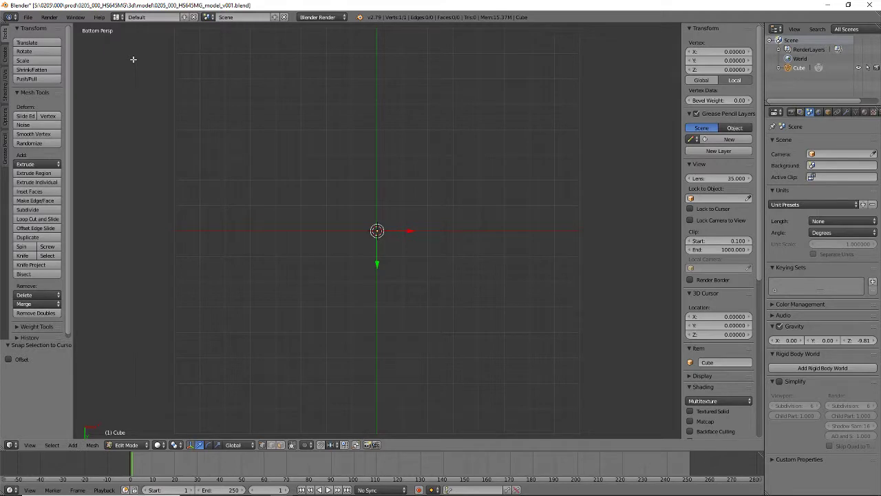
Orbit the view in numpad steps and freely, then pan it to the right.
key(KP_8)
key(KP_8)
key(KP_8)
key(KP_8)
key(KP_8)
key(KP_8)
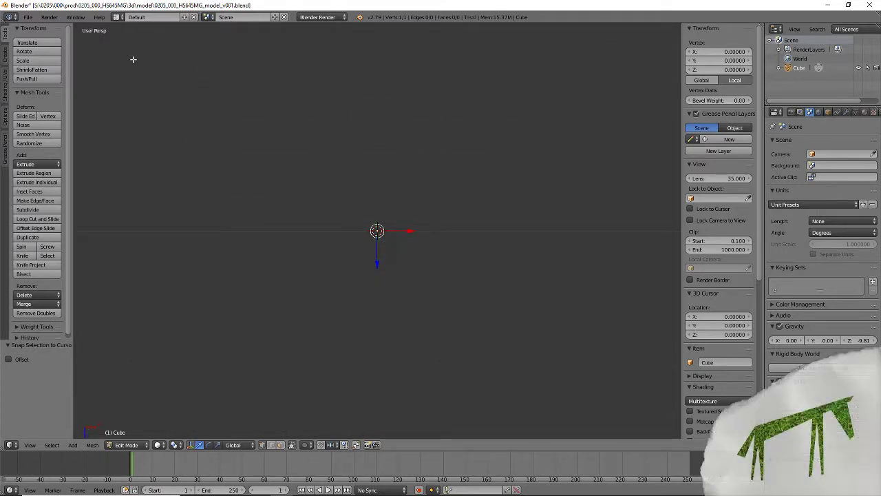
key(KP_8)
key(KP_8)
key(KP_8)
key(KP_8)
key(KP_8)
key(KP_8)
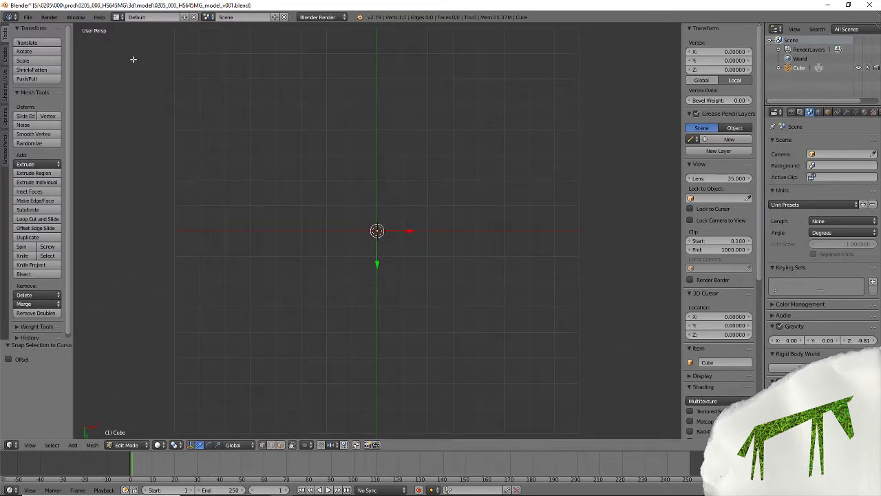
key(KP_8)
key(KP_8)
key(KP_8)
key(KP_8)
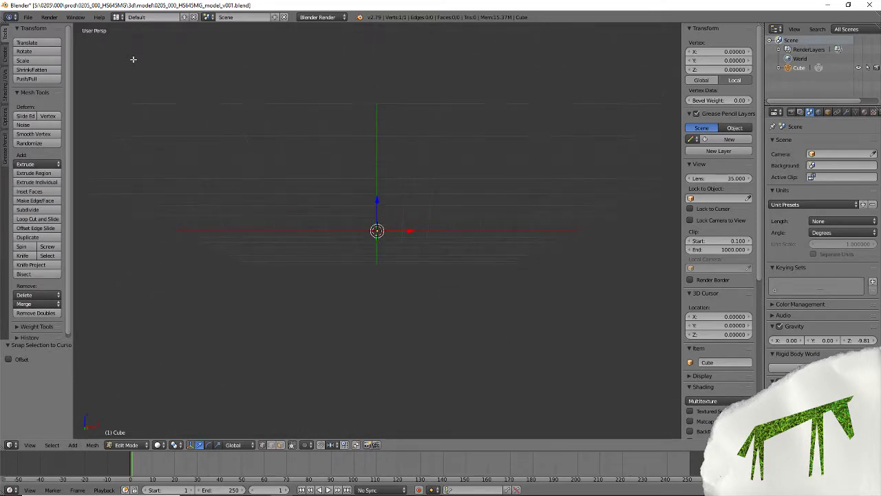
key(KP_8)
key(KP_8)
key(KP_8)
key(KP_8)
key(KP_8)
key(KP_8)
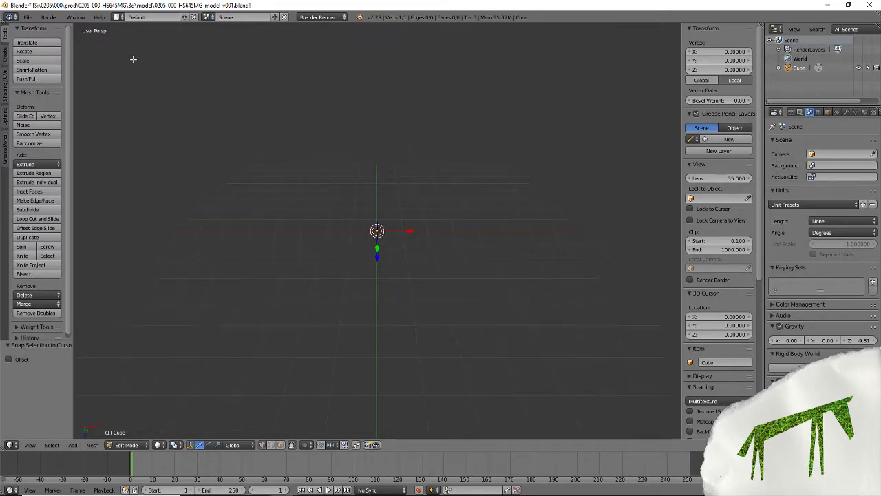
key(KP_4)
key(KP_4)
key(KP_8)
key(KP_8)
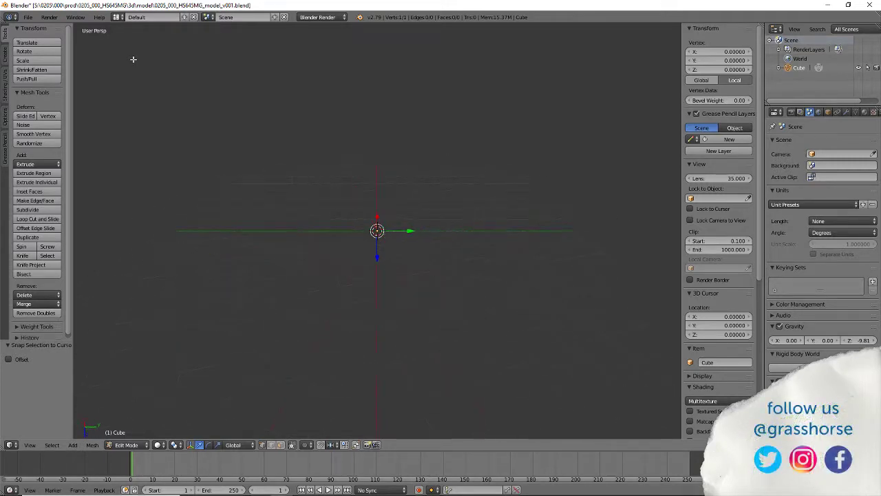
key(KP_4)
key(KP_4)
key(KP_4)
key(KP_4)
key(KP_4)
key(KP_4)
middle_drag(276, 211, 250, 264)
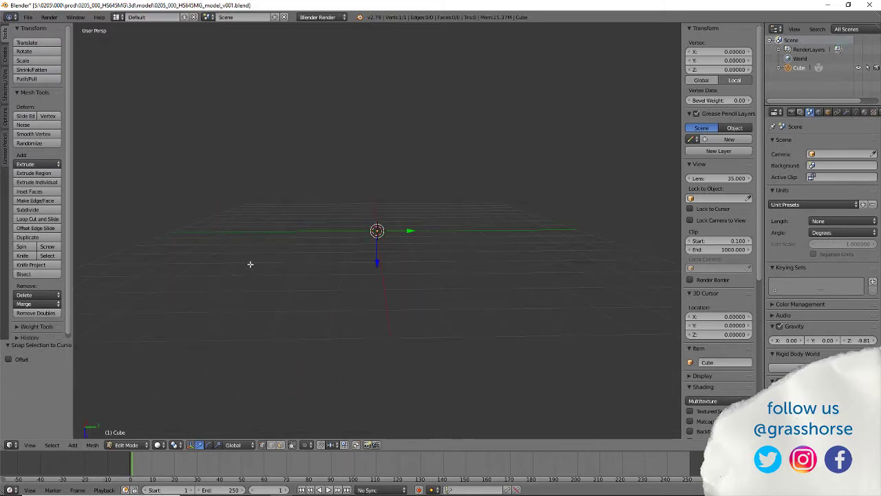
shift+middle_drag(223, 237, 541, 244)
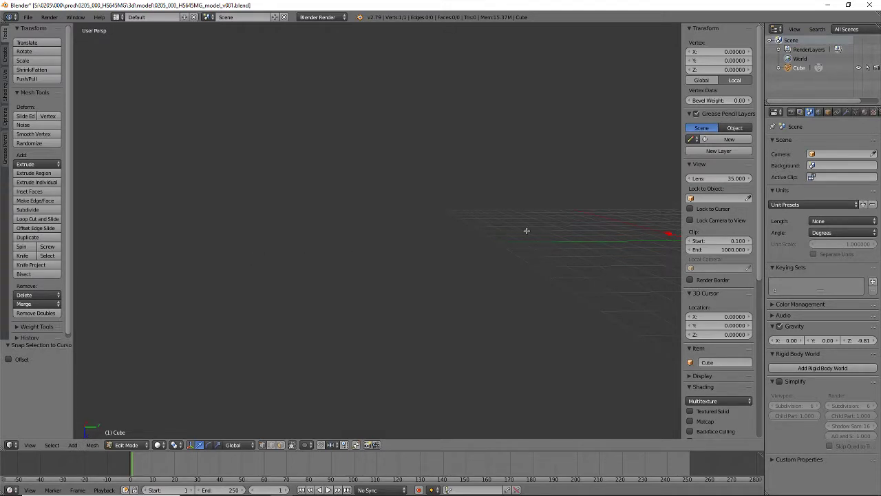
Re-centre the view on the origin and tilt it to show the grid almost edge-on.
key(KP_Decimal)
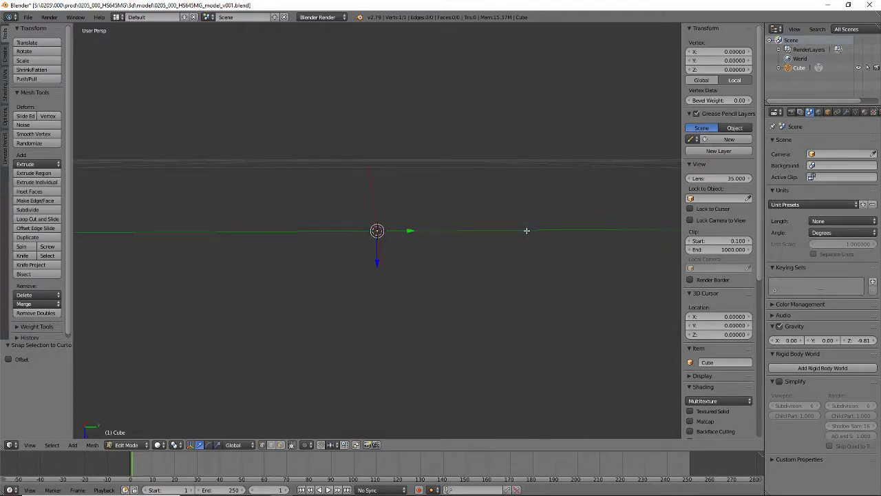
key(KP_8)
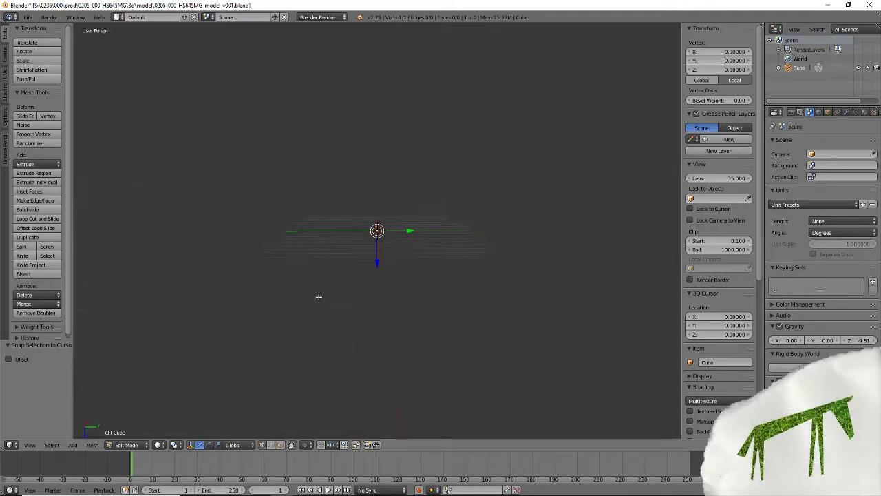
key(KP_8)
middle_drag(396, 279, 334, 281)
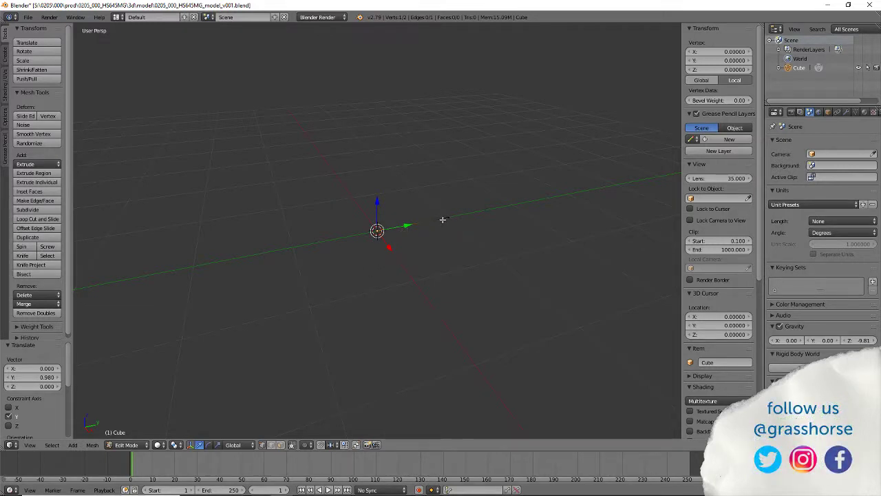
Delete the selected extra vertex.
middle_drag(375, 263, 365, 273)
key(x)
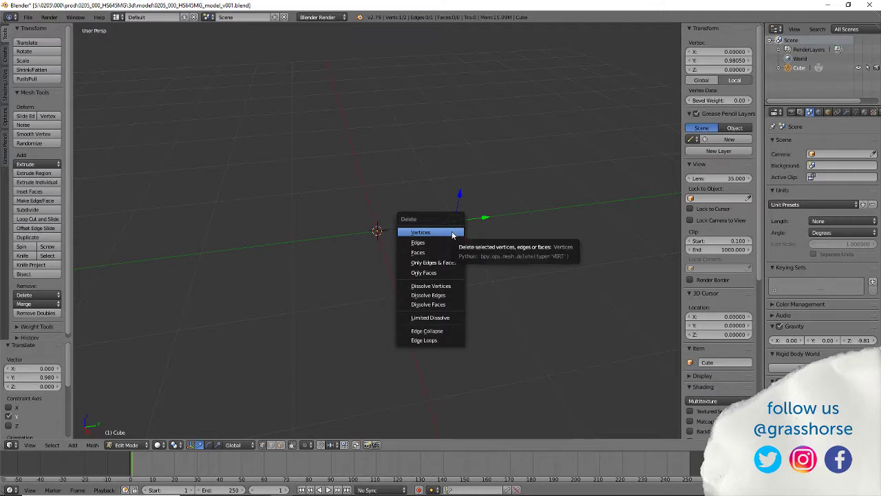
click(449, 233)
Extrude a new vertex from the origin vertex, move it to Y 0.9805, then deselect all.
right_click(377, 232)
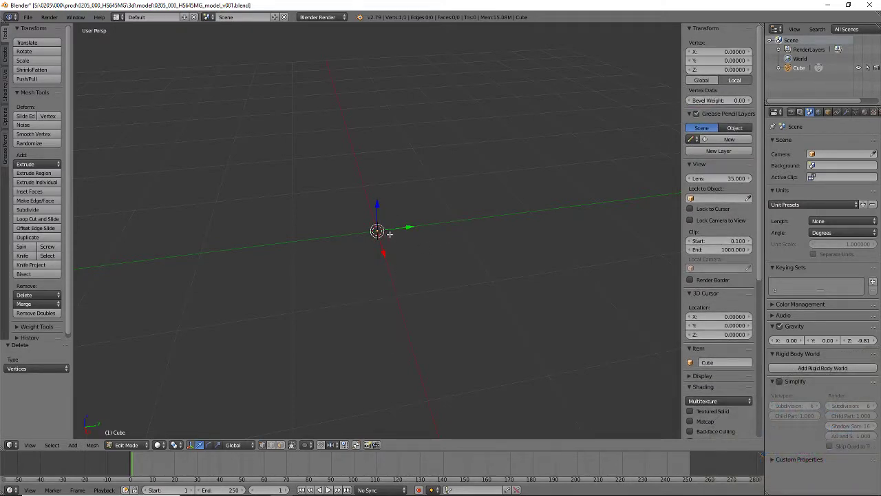
key(e)
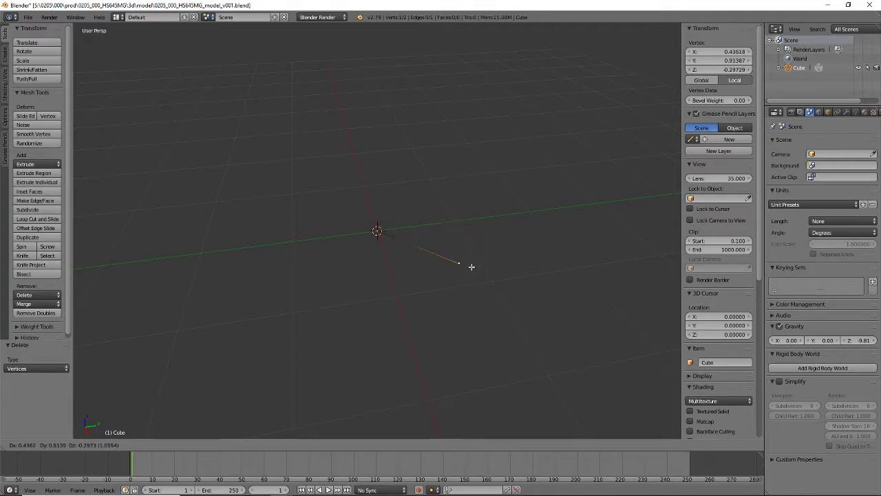
key(Escape)
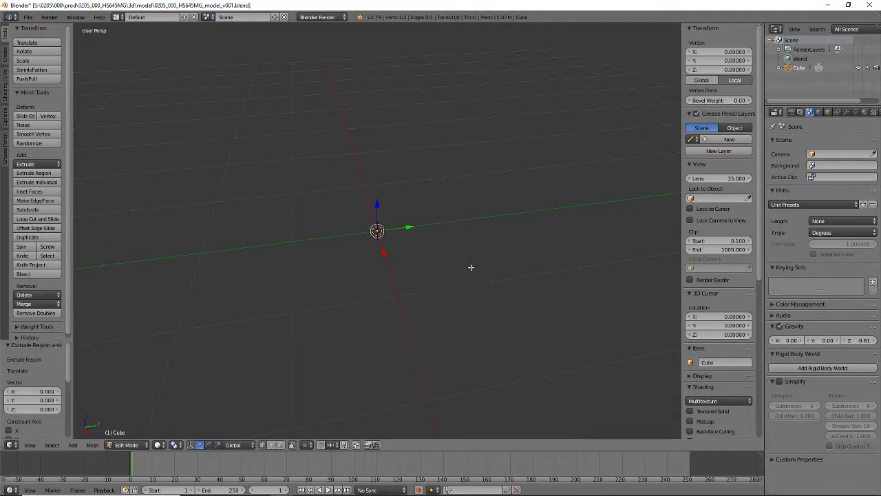
key(g)
text(y)
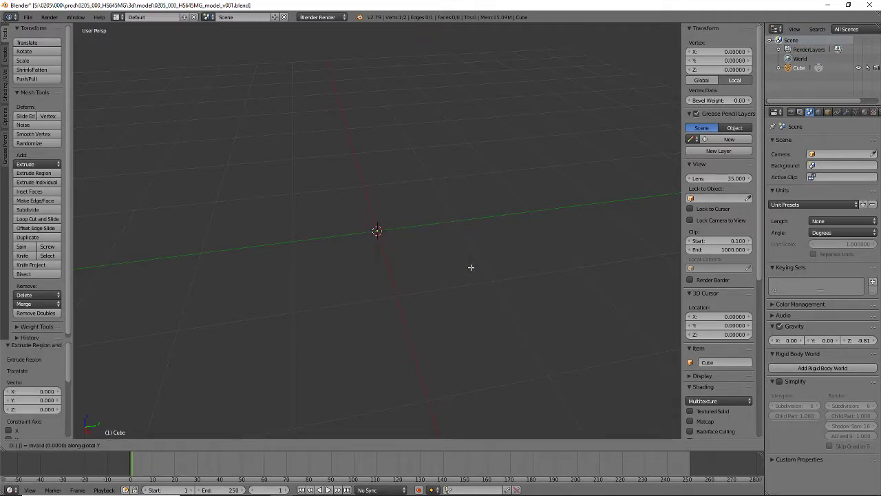
text(.9805)
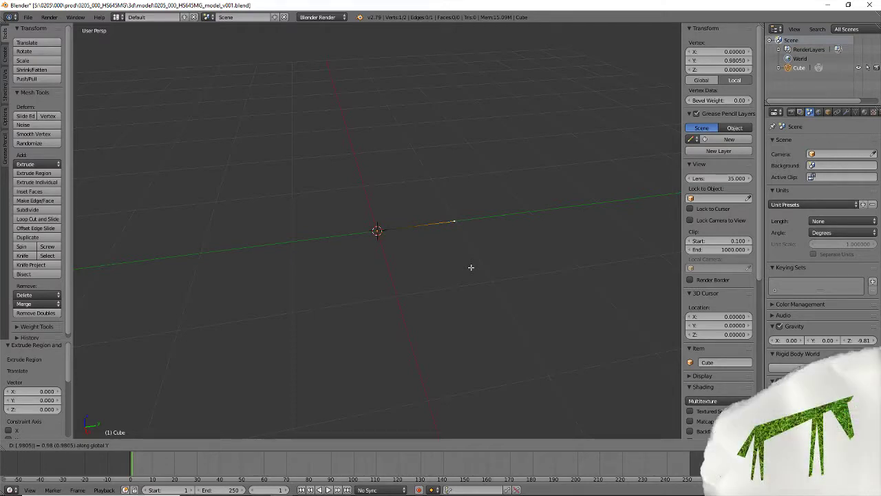
key(Return)
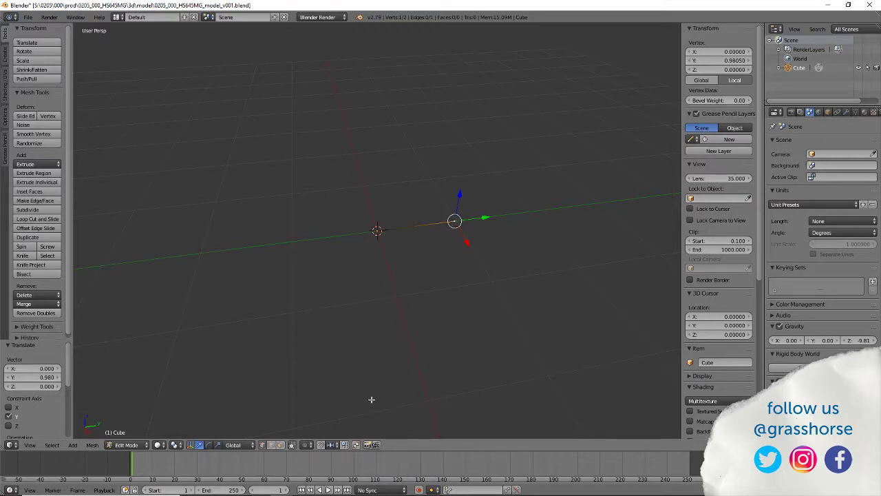
key(a)
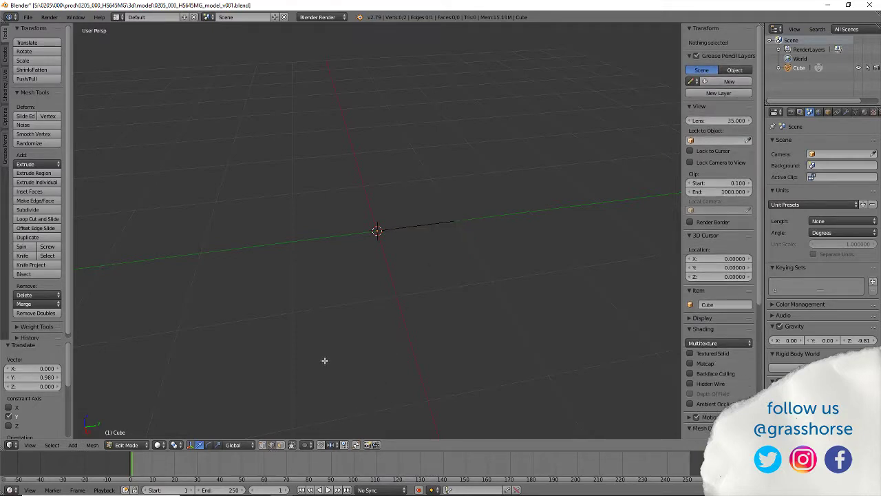
key(a)
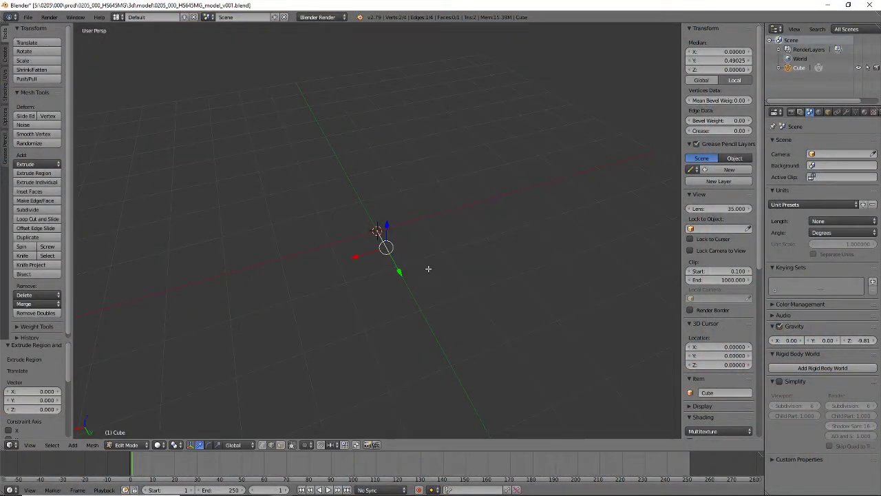
key(e)
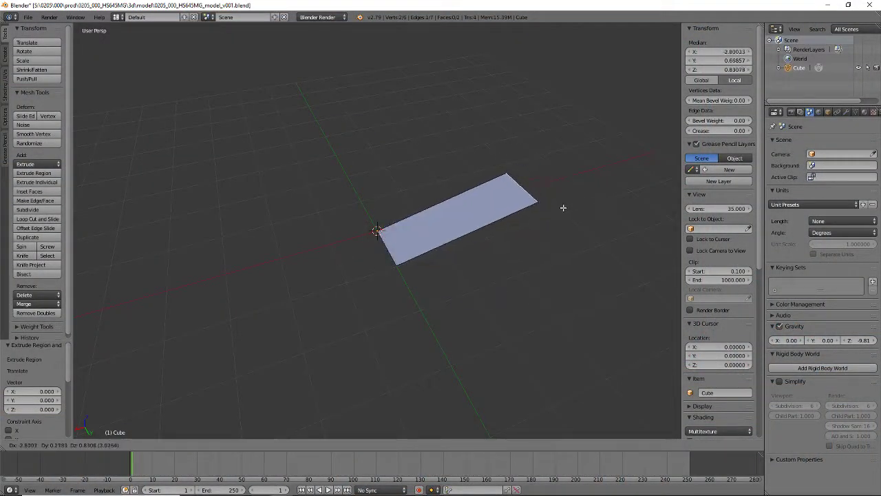
right_click(513, 225)
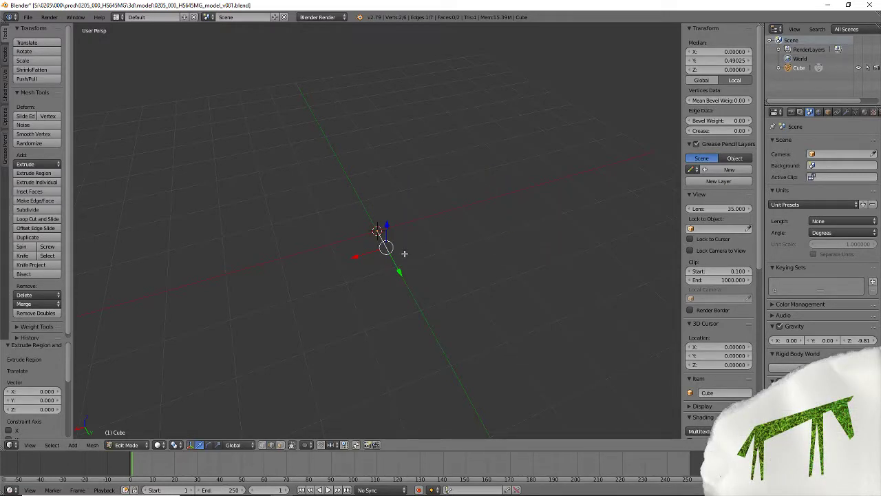
key(e)
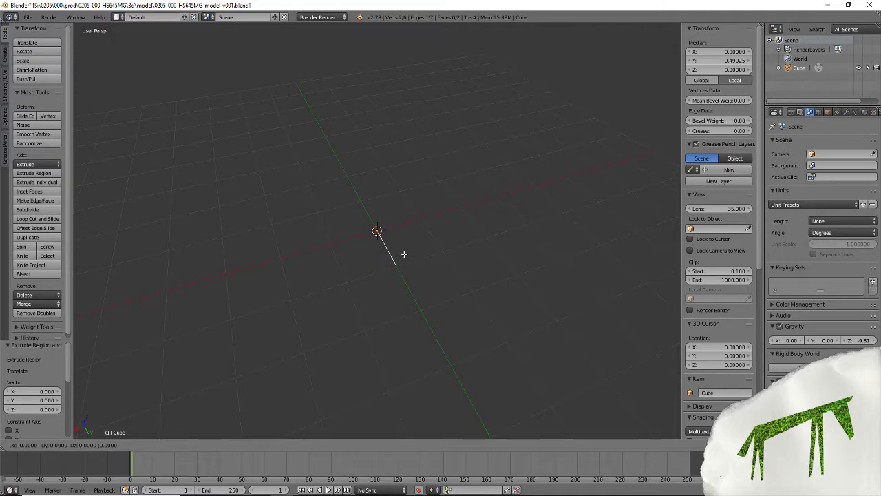
key(x)
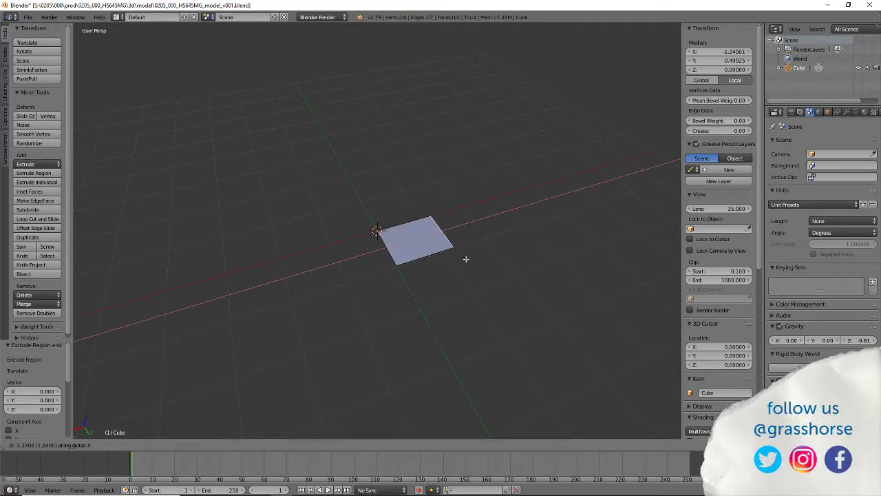
key(Escape)
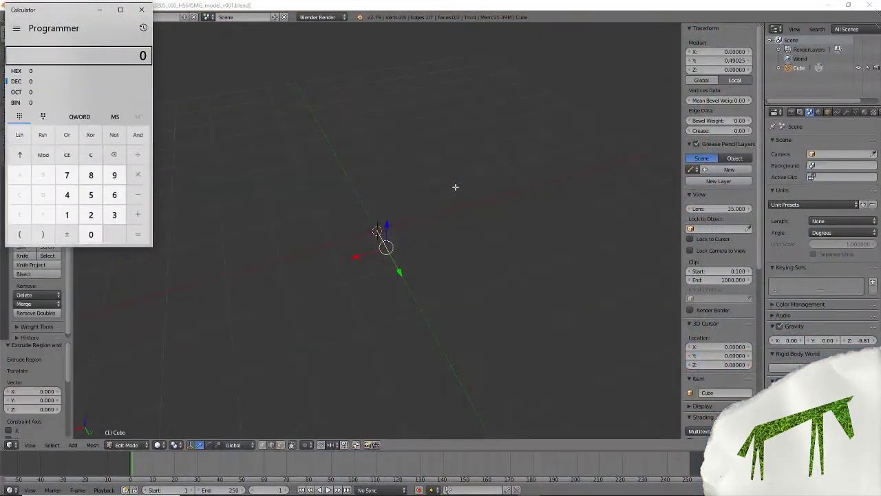
Enter 4,032 in Calculator, then clear the display and reposition the window.
text(4)
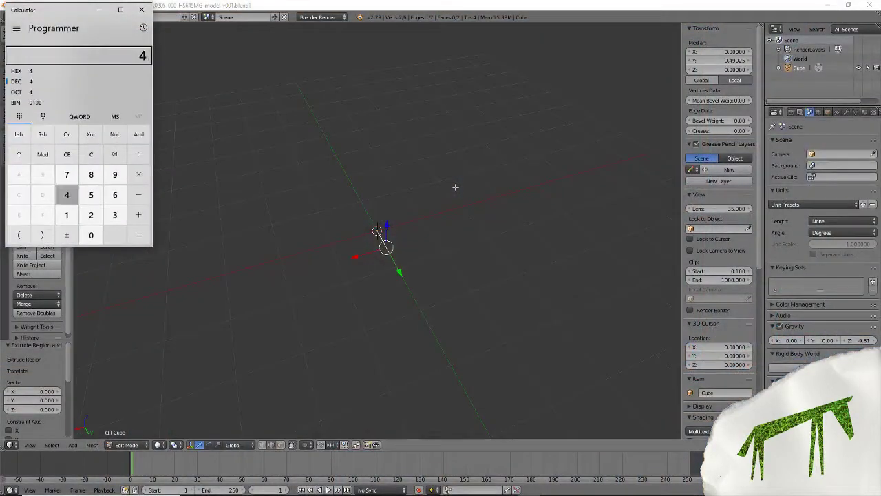
text(,032)
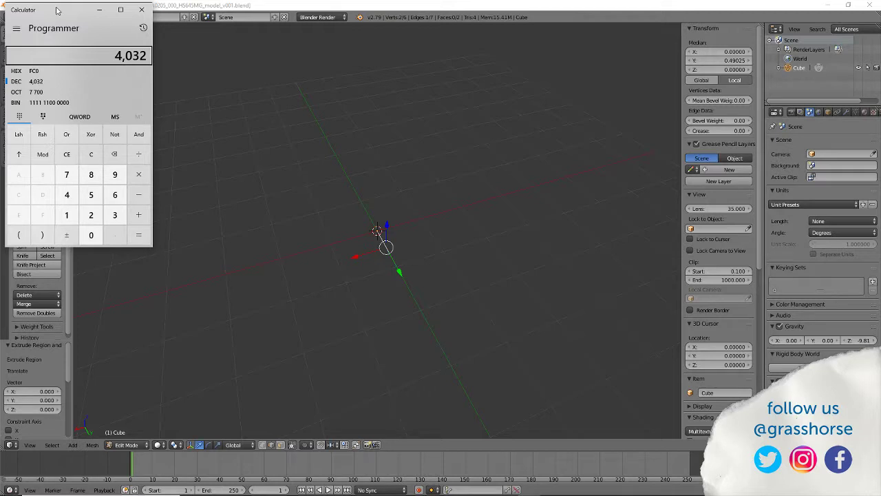
drag(57, 10, 198, 82)
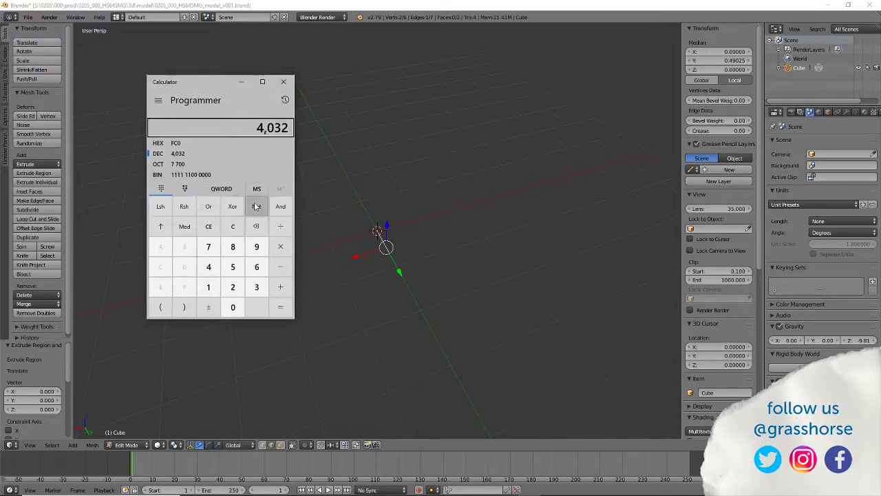
click(229, 228)
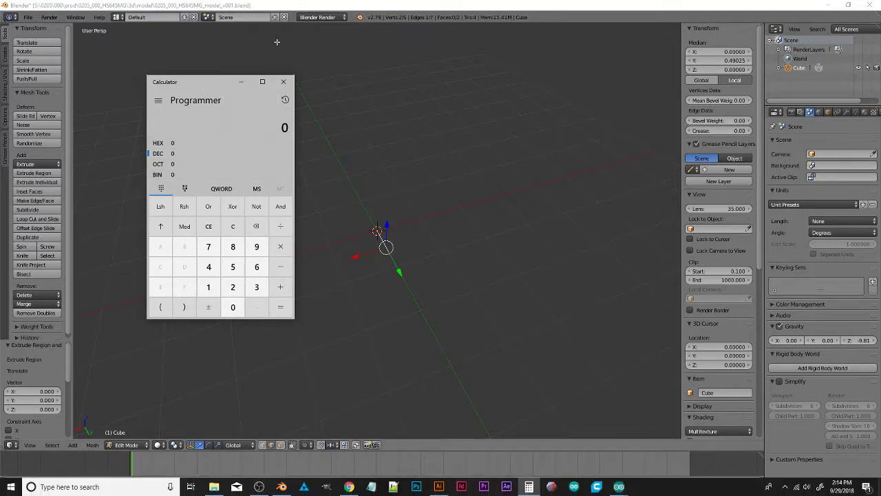
drag(176, 86, 166, 70)
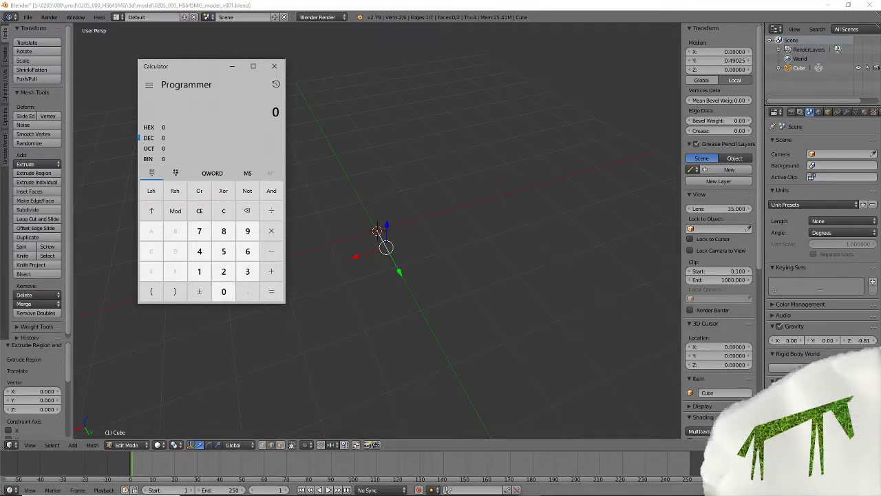
Bring the Calculator window to the front and switch it to Standard mode.
mouse_move(618, 487)
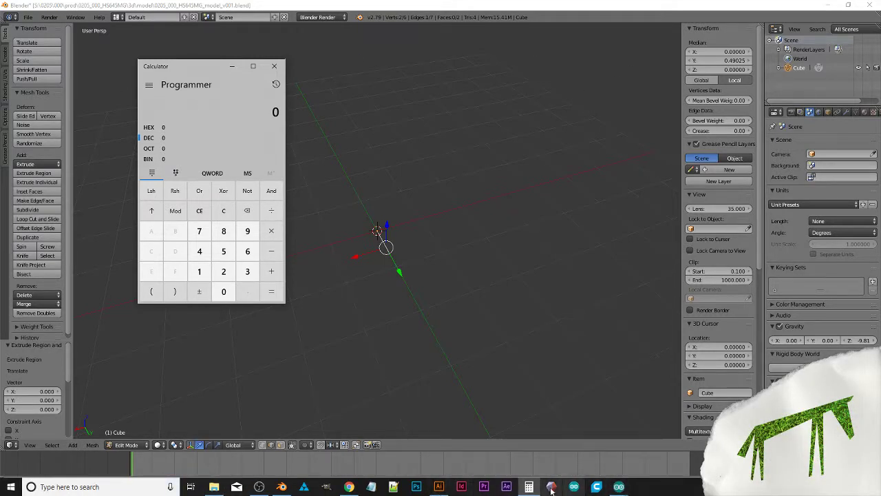
click(529, 486)
click(529, 487)
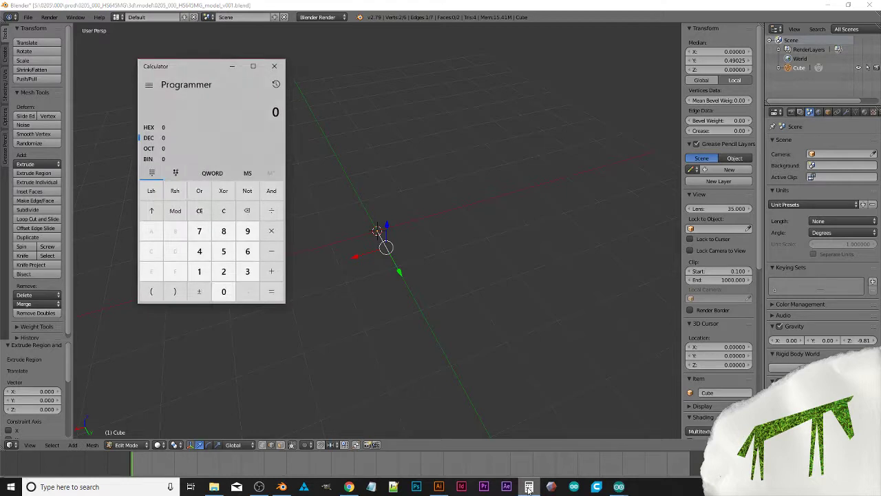
right_click(529, 487)
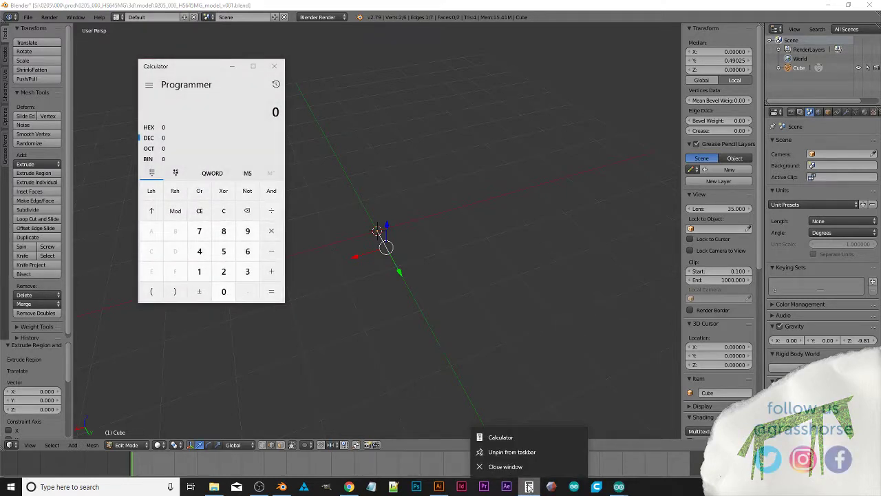
click(180, 66)
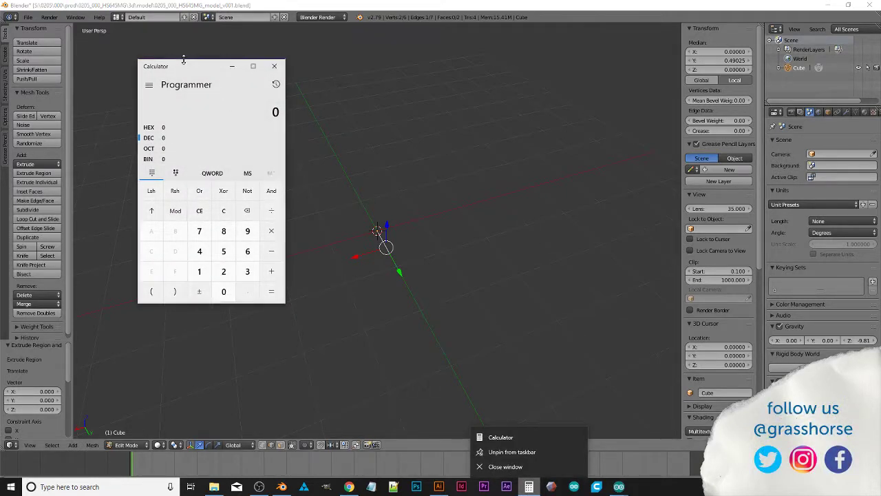
click(148, 87)
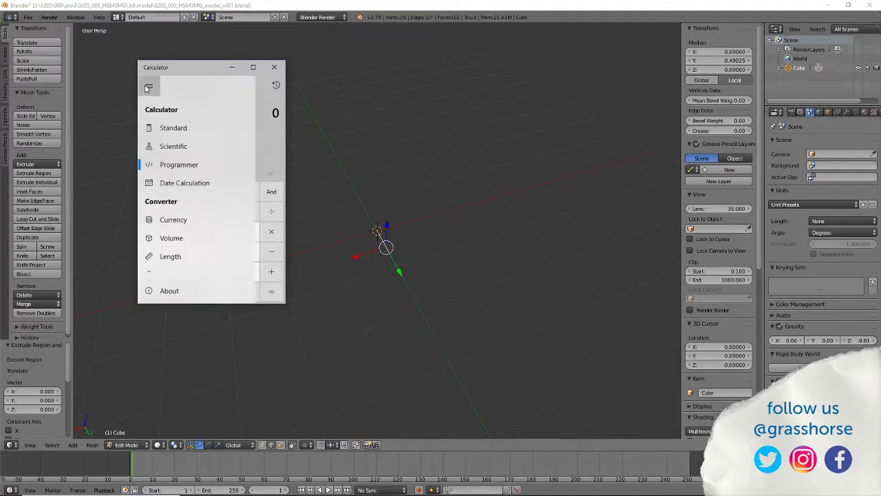
click(173, 127)
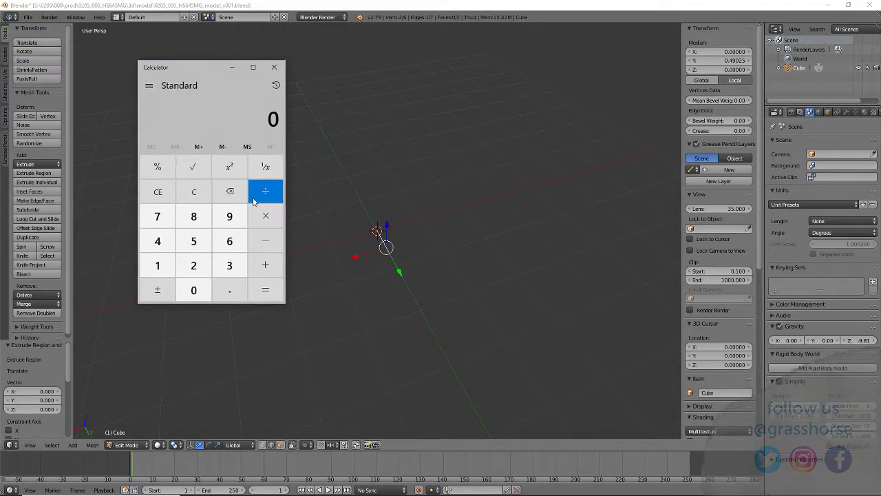
drag(202, 67, 222, 69)
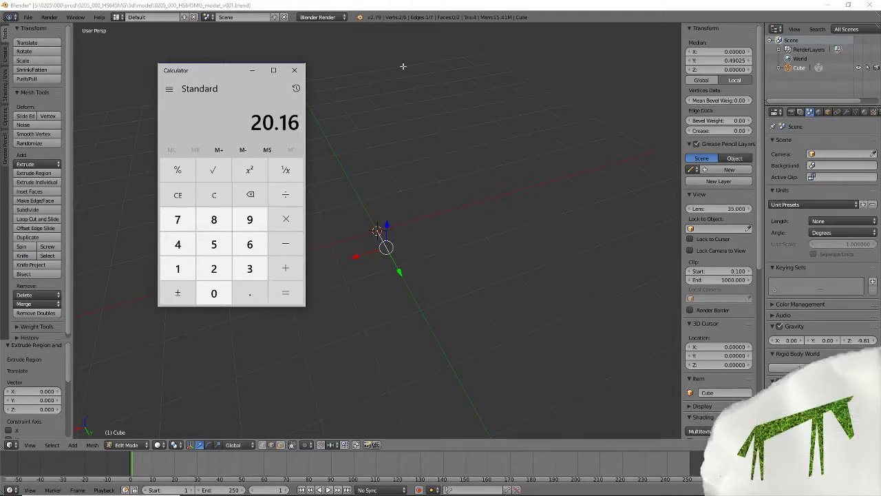
Back in Blender, extrude the edge 2.016 along the X axis into a new face.
key(alt+Tab)
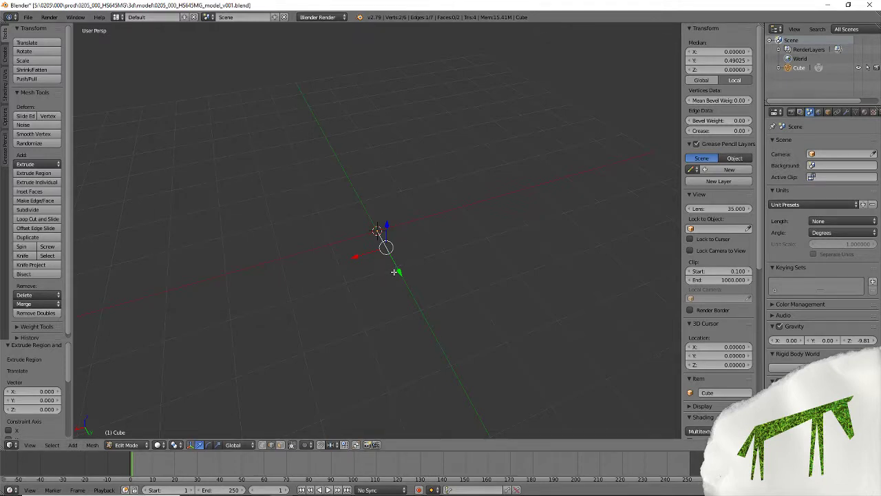
key(e)
key(x)
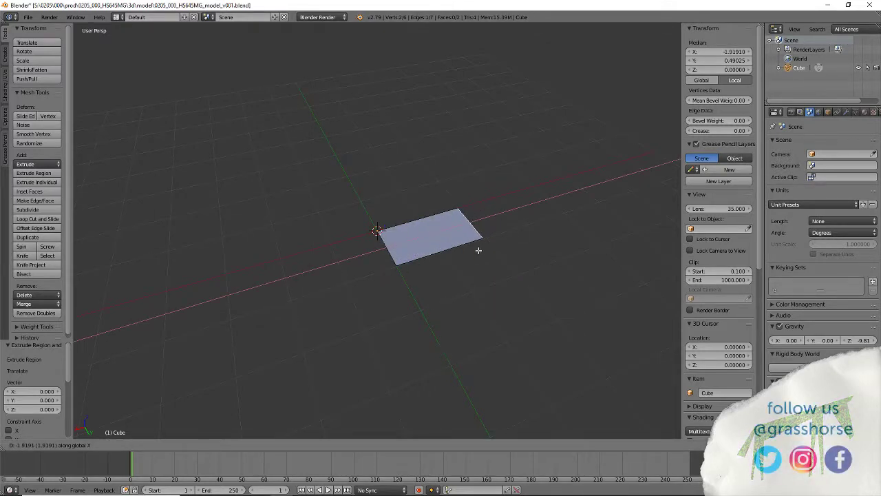
key(2)
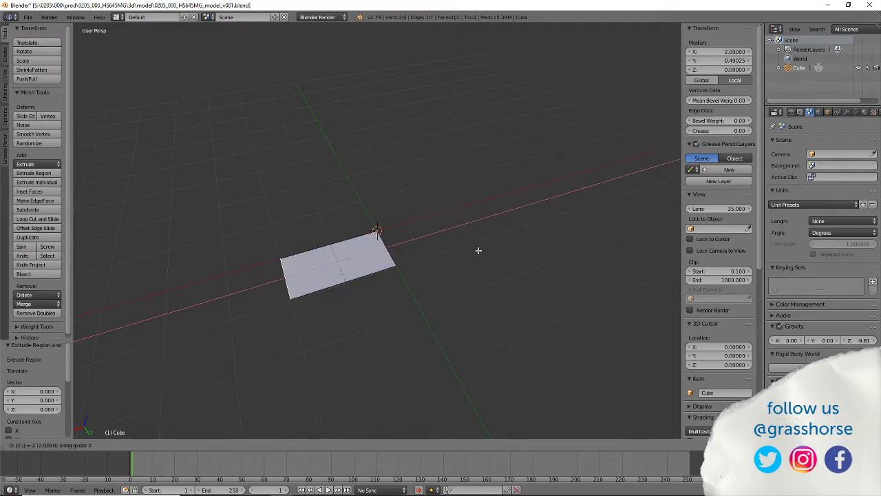
key(Return)
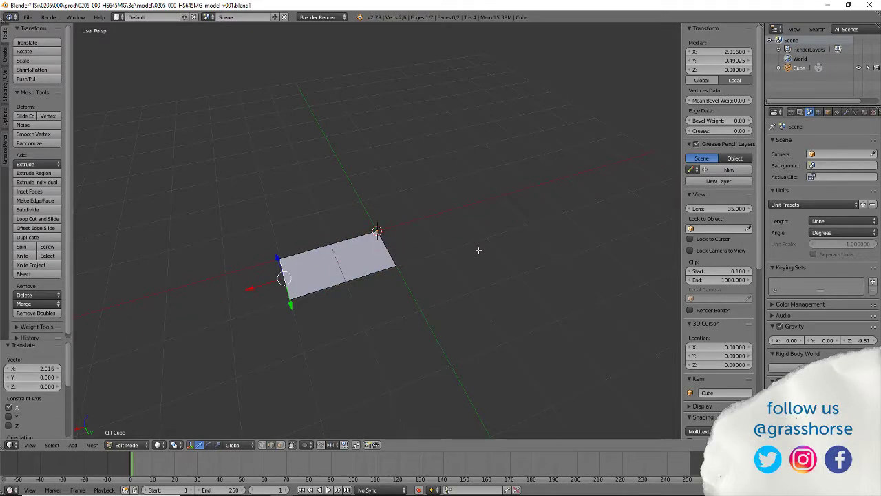
Check the calculator's 20.16 result, then view the strip from the front at a slight elevation.
mouse_move(441, 493)
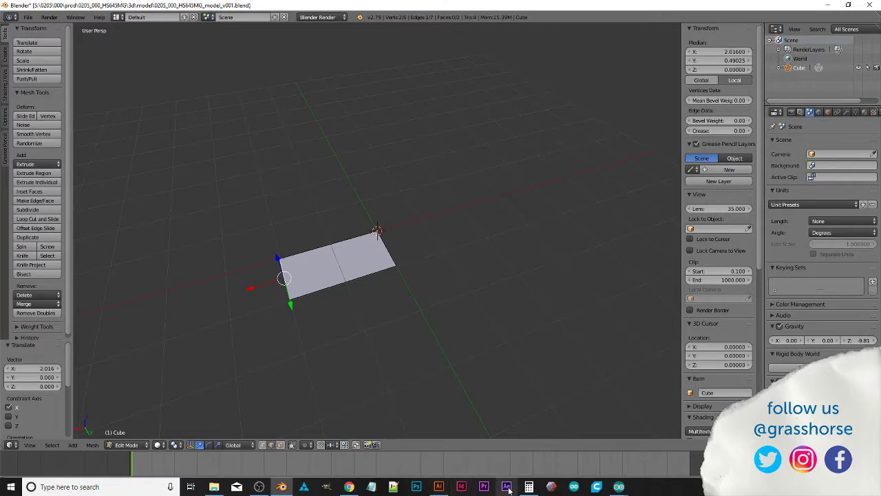
click(529, 487)
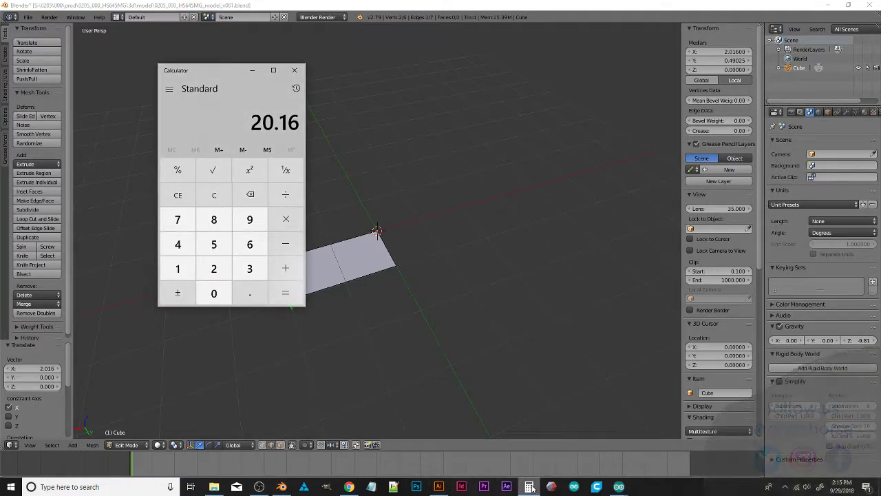
click(481, 7)
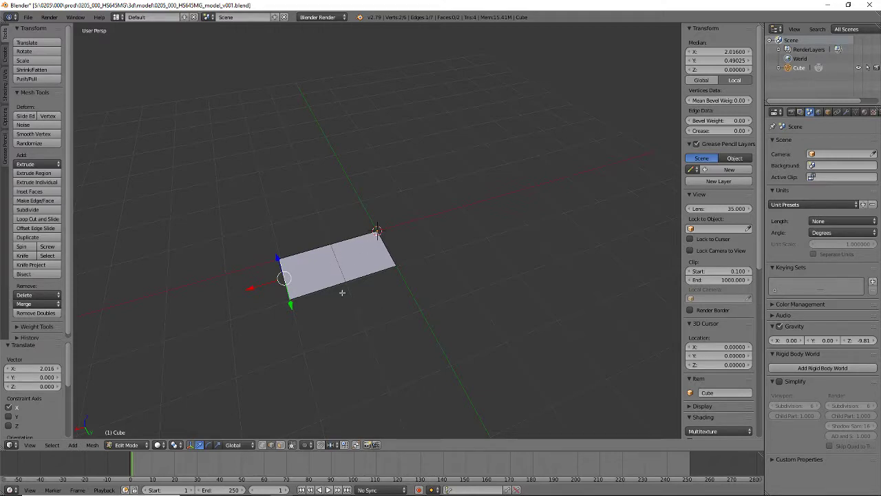
key(KP_1)
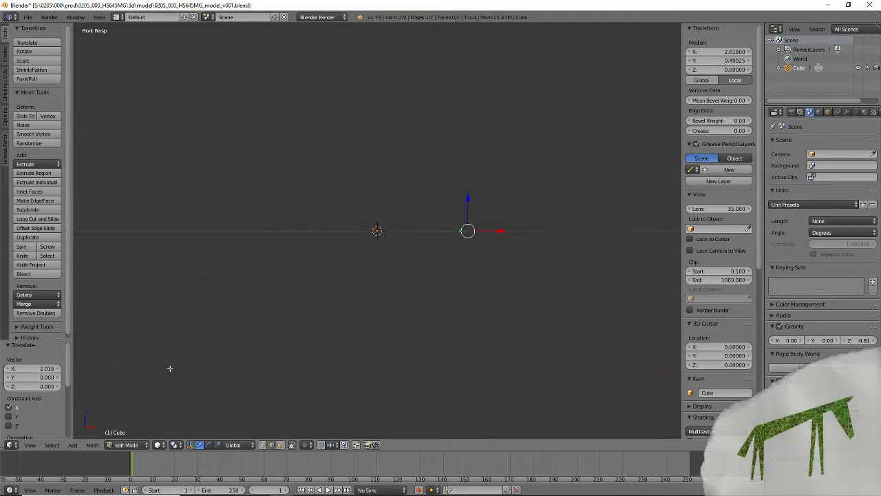
middle_drag(388, 315, 348, 366)
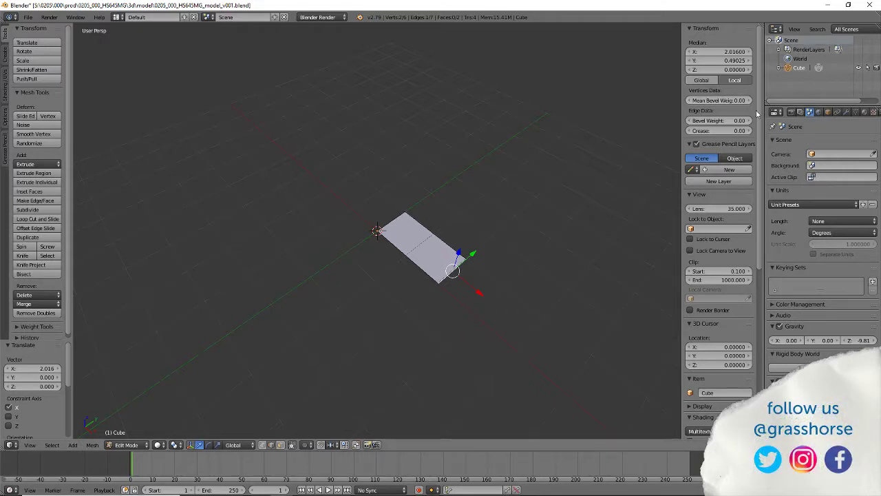
Add a Mirror modifier to the Cube and enable mirroring across Y as well as X.
click(846, 112)
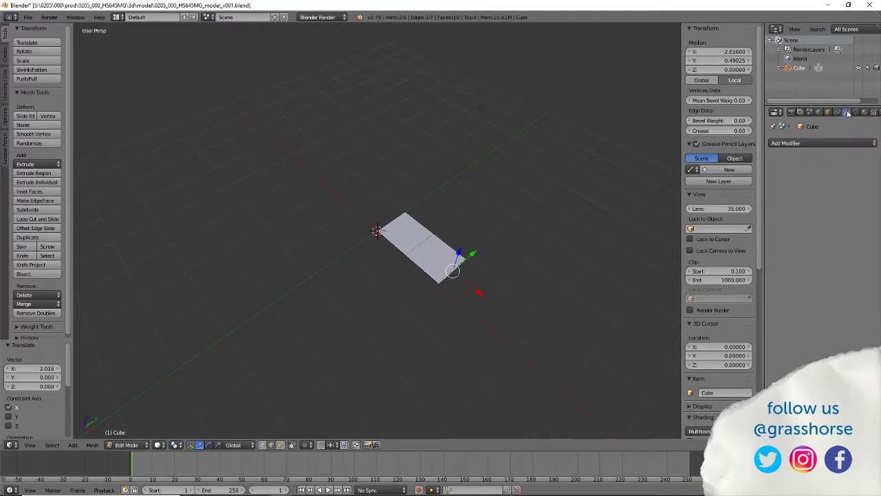
click(823, 142)
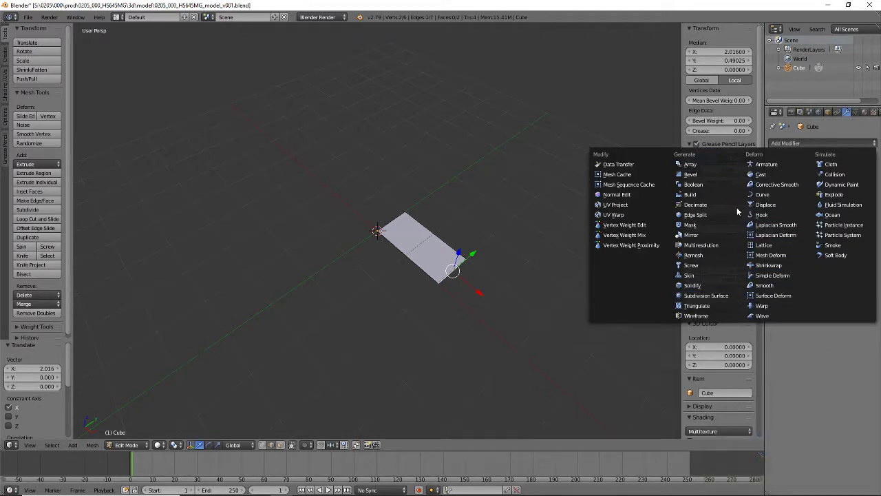
click(705, 236)
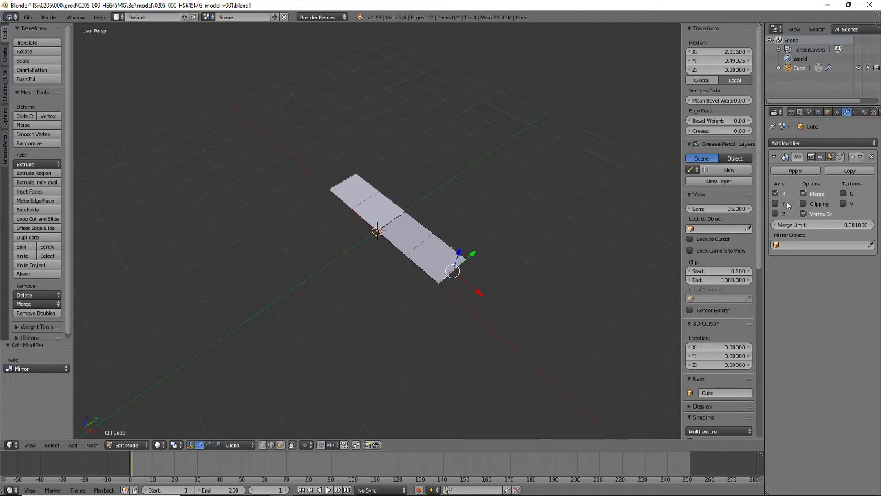
click(776, 204)
middle_drag(381, 375, 436, 356)
scroll(433, 351, up, 5)
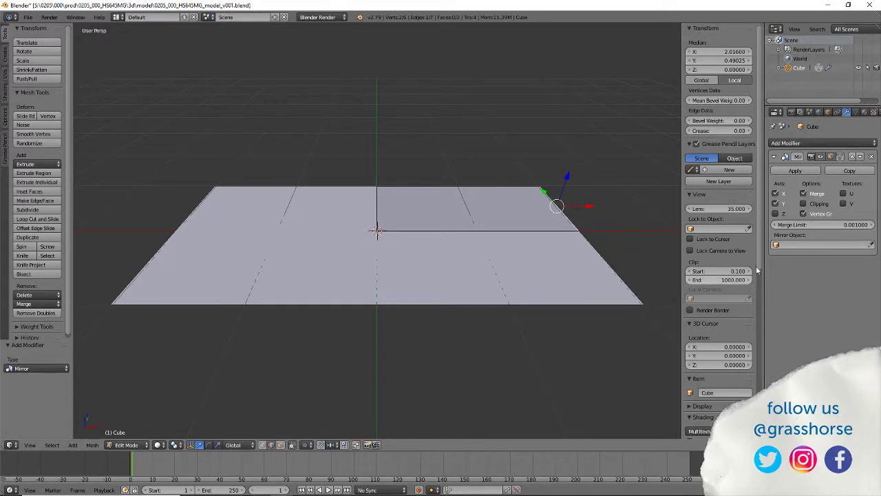
Toggle the X and Y mirror axes to compare, leaving both enabled, and orbit around the plane.
click(775, 193)
click(776, 193)
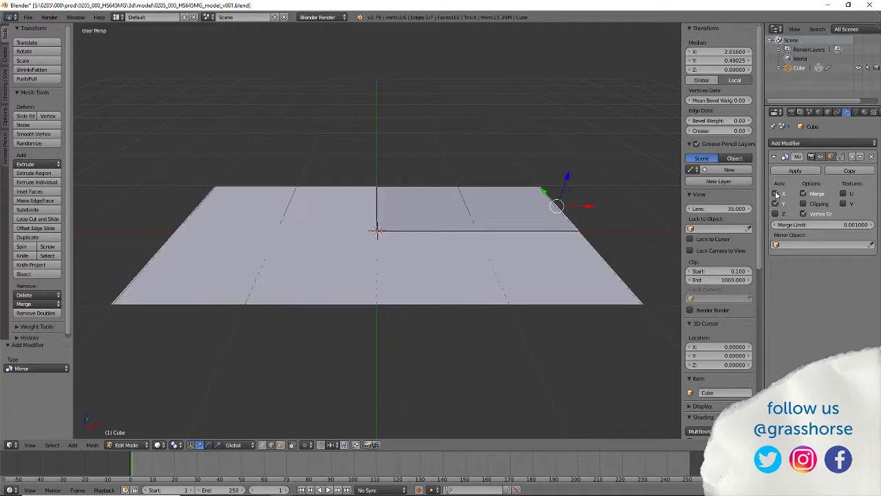
click(775, 194)
click(775, 193)
click(776, 195)
click(776, 193)
click(776, 203)
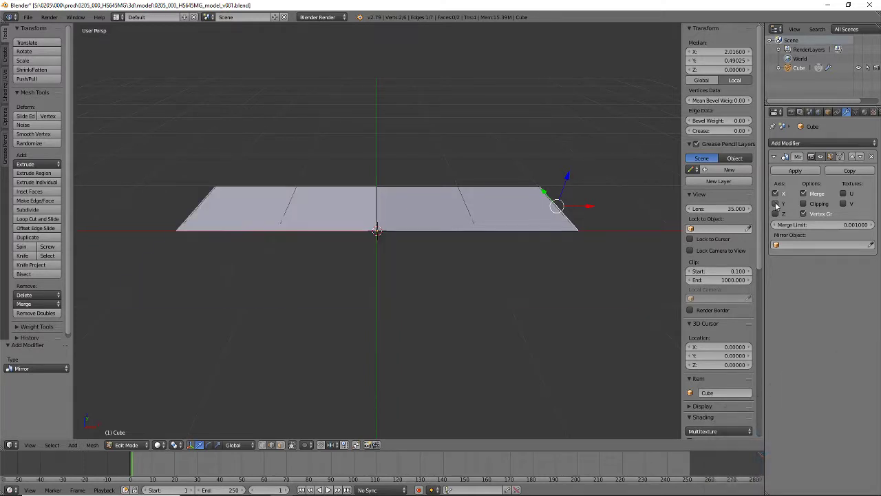
click(776, 203)
click(776, 204)
click(776, 203)
click(776, 204)
middle_drag(645, 260, 554, 286)
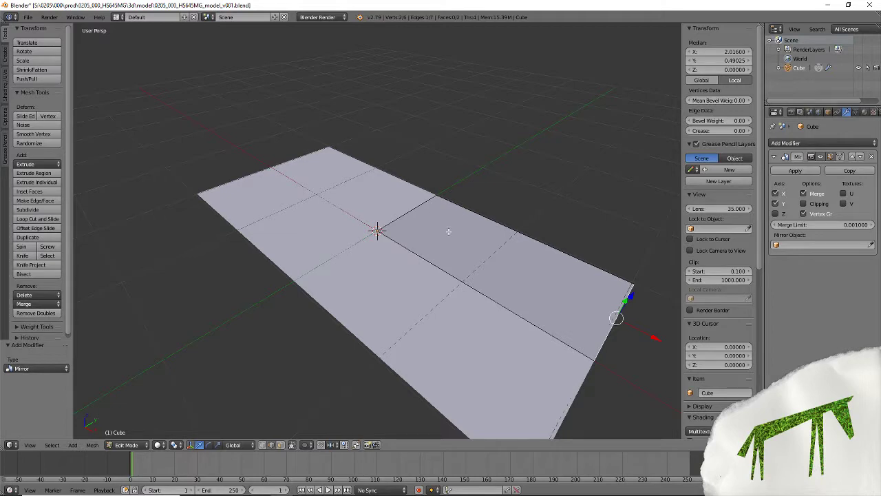
scroll(487, 303, down, 3)
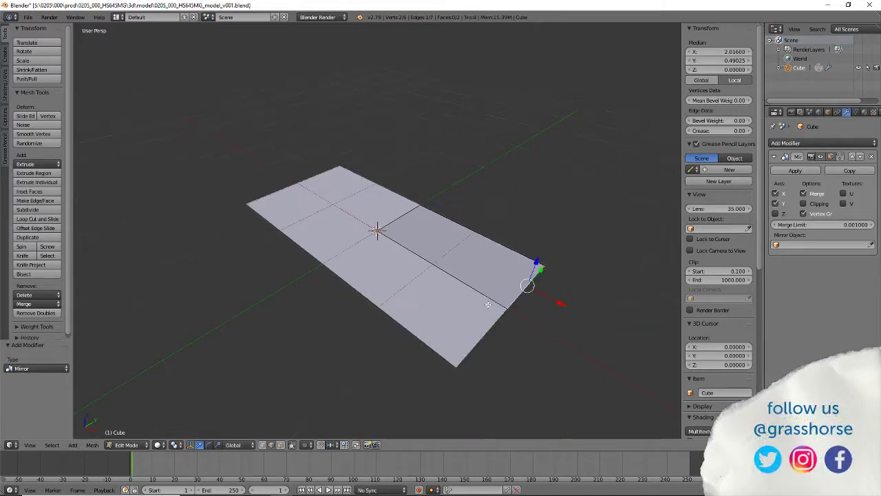
mouse_move(459, 291)
middle_down()
mouse_move(502, 293)
mouse_move(445, 298)
middle_up()
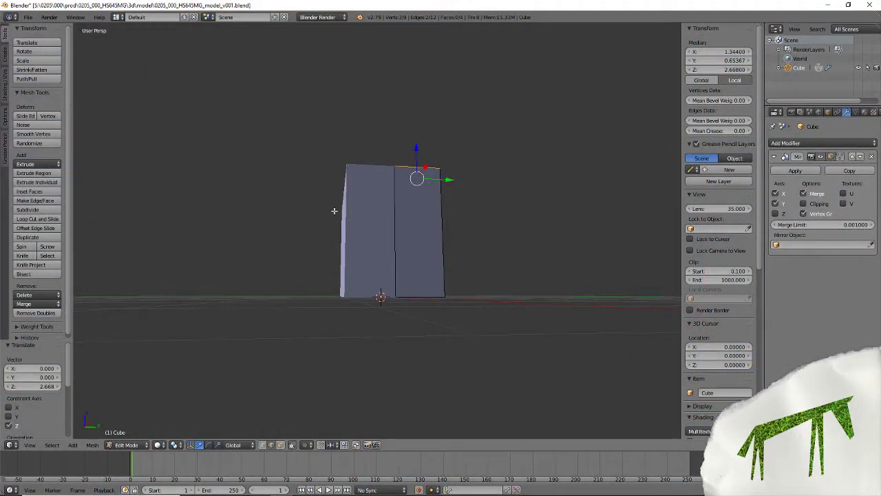
Undo the earlier walls, then re-extrude the outer edges and raise them to Z 2.668.
key(ctrl+z)
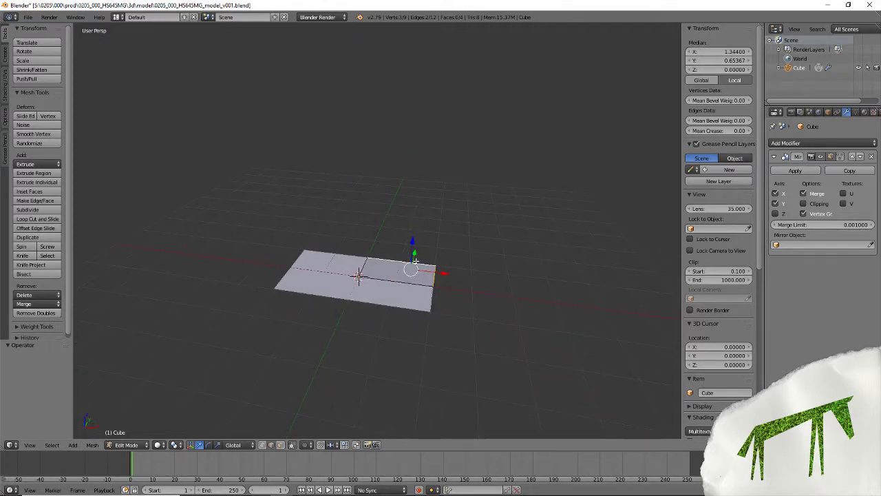
key(e)
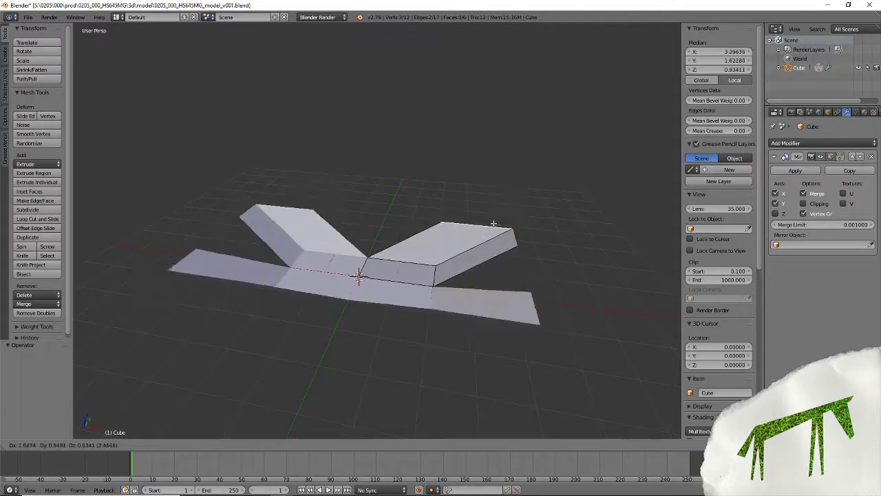
key(Escape)
text(g)
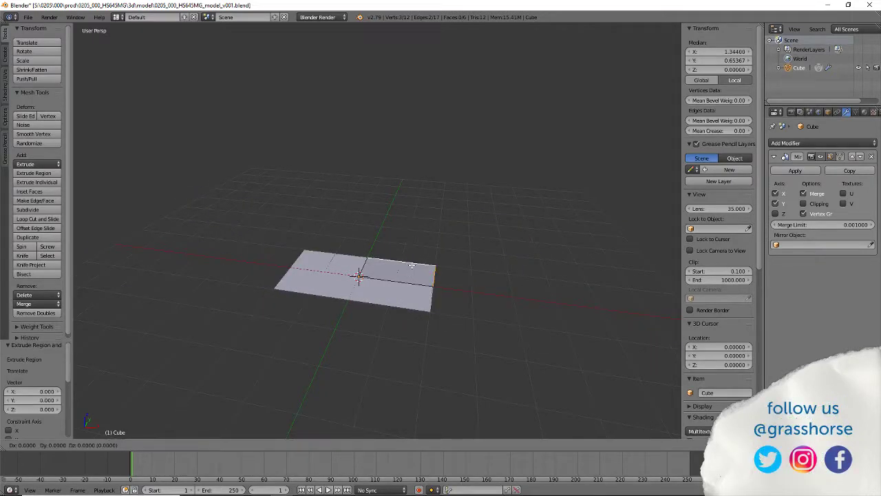
text(2)
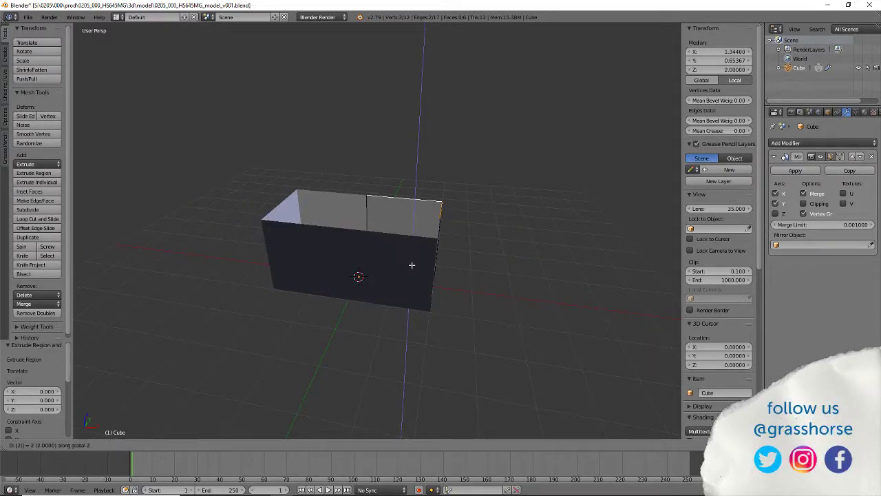
text(.668)
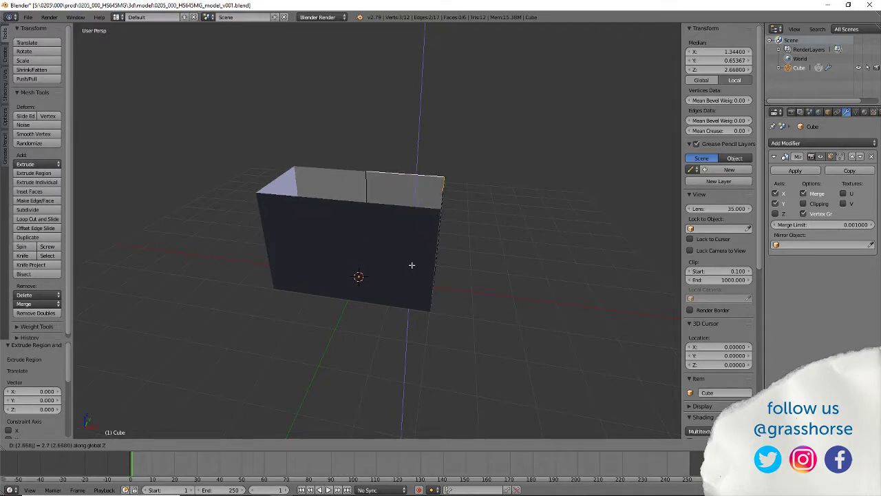
key(Return)
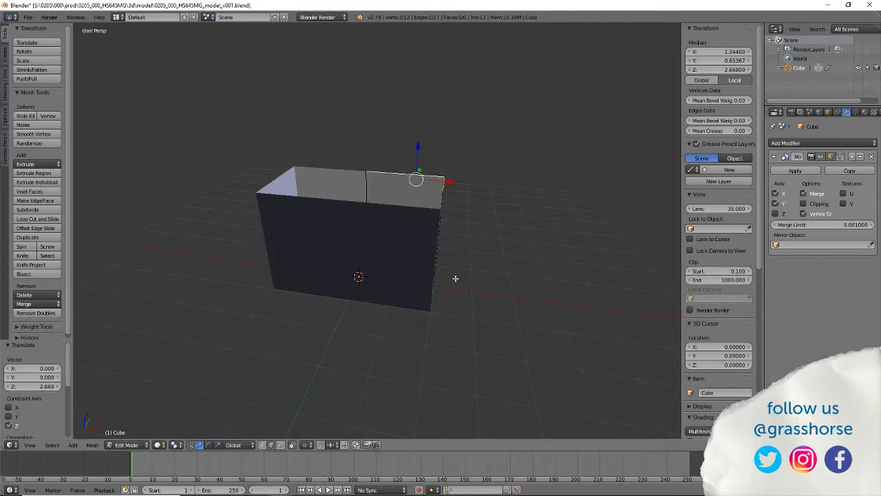
middle_drag(460, 273, 420, 274)
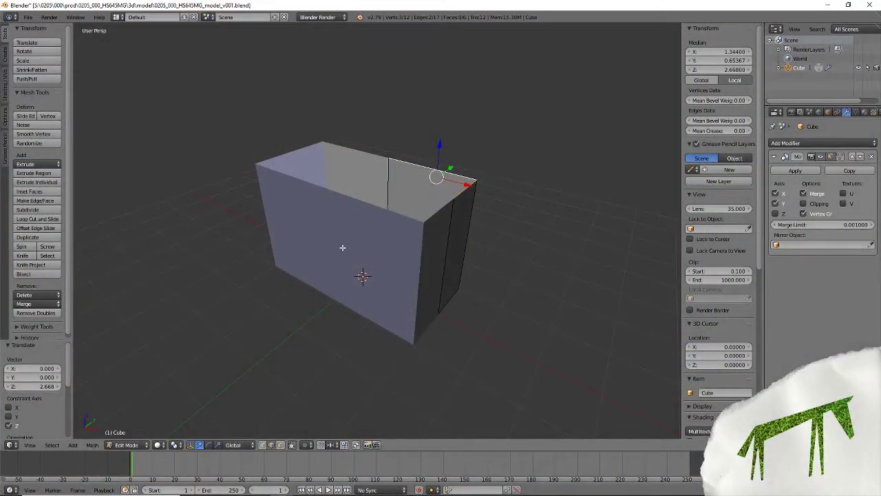
Save the model over 0205_000_HS645MG_model_v001.blend and view the box from the front.
key(ctrl+s)
click(346, 245)
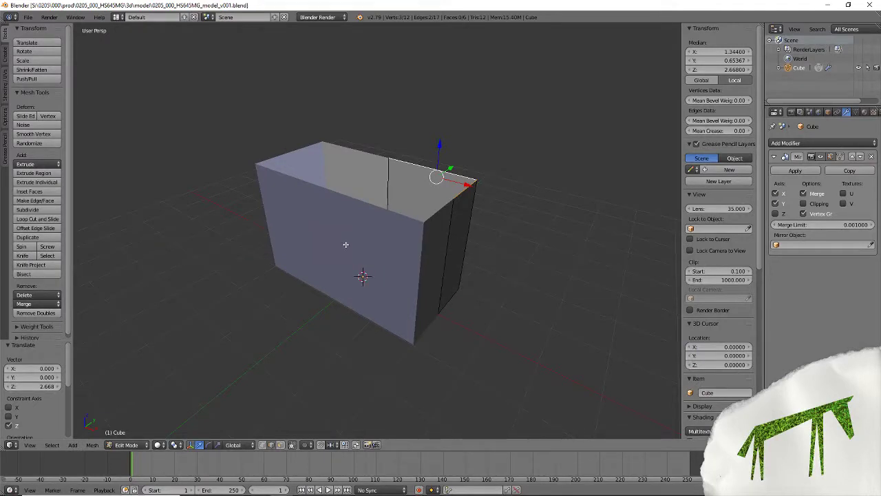
key(KP_1)
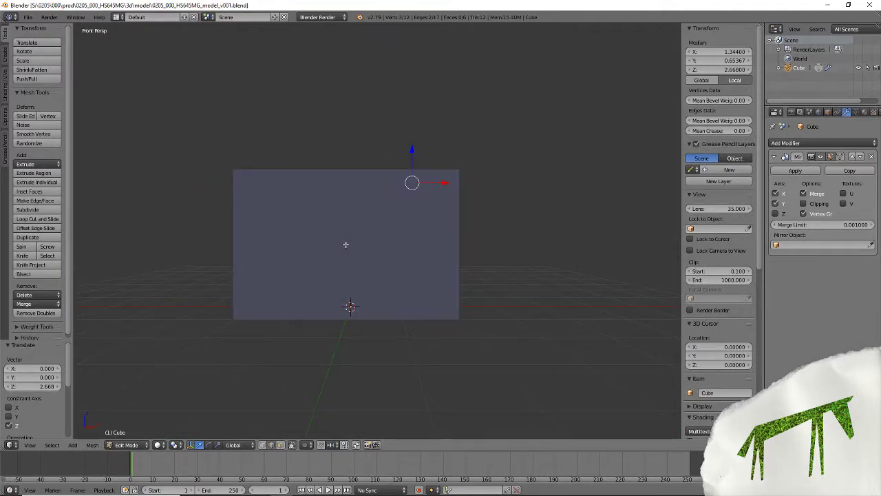
Toggle between orthographic and perspective projection while orbiting around the open box.
key(KP_5)
key(KP_5)
key(KP_5)
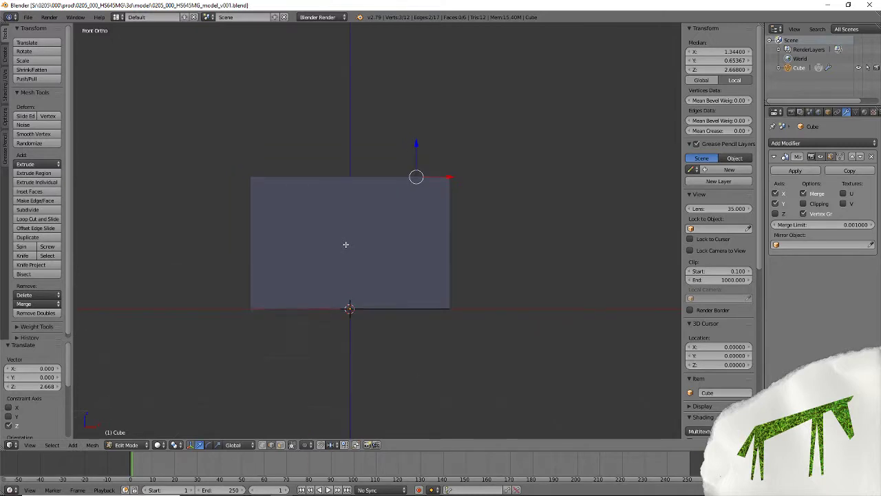
key(KP_5)
key(KP_5)
middle_drag(356, 238, 337, 286)
key(KP_5)
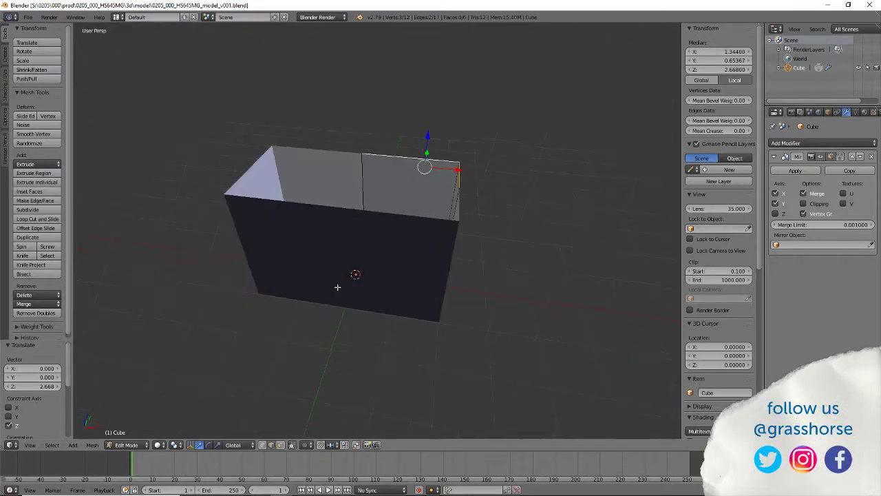
key(KP_5)
key(KP_5)
key(KP_5)
key(KP_5)
key(KP_5)
key(KP_5)
key(KP_5)
key(KP_5)
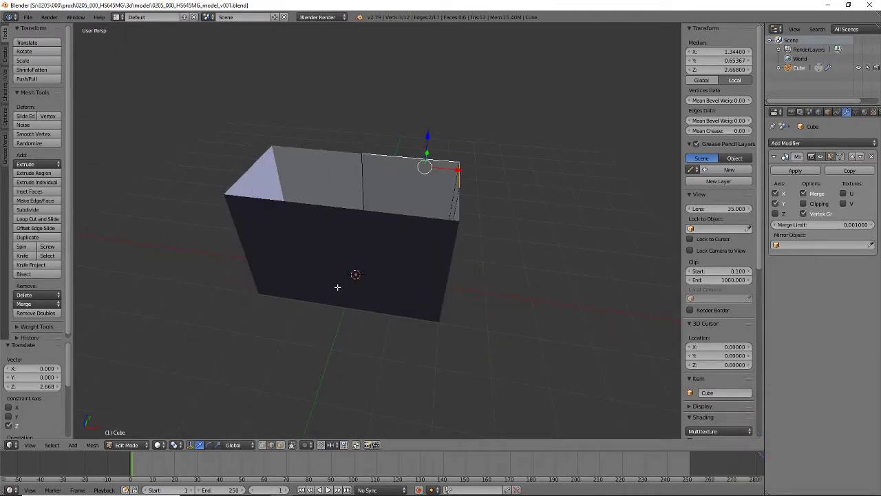
middle_drag(328, 293, 346, 276)
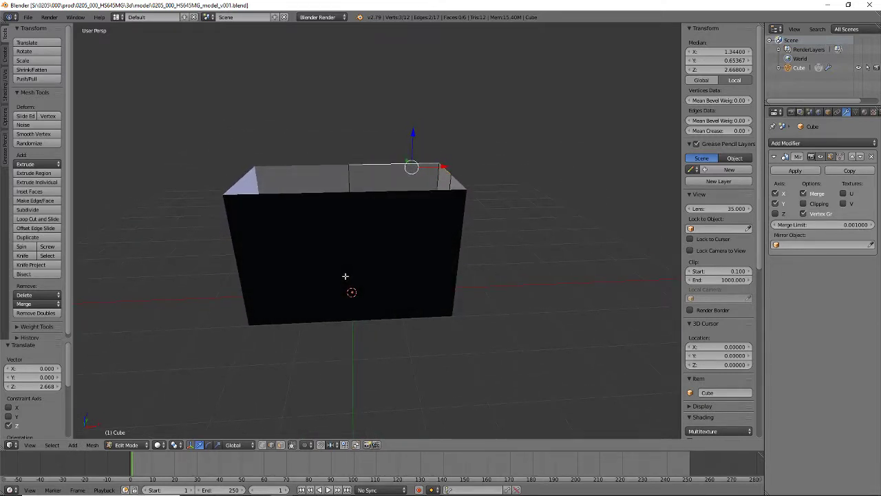
key(KP_5)
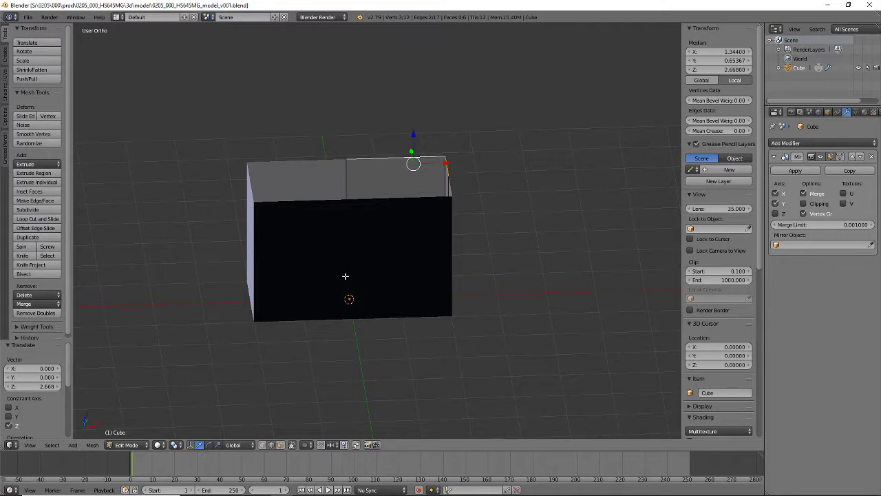
middle_drag(345, 276, 311, 287)
scroll(311, 287, down, 4)
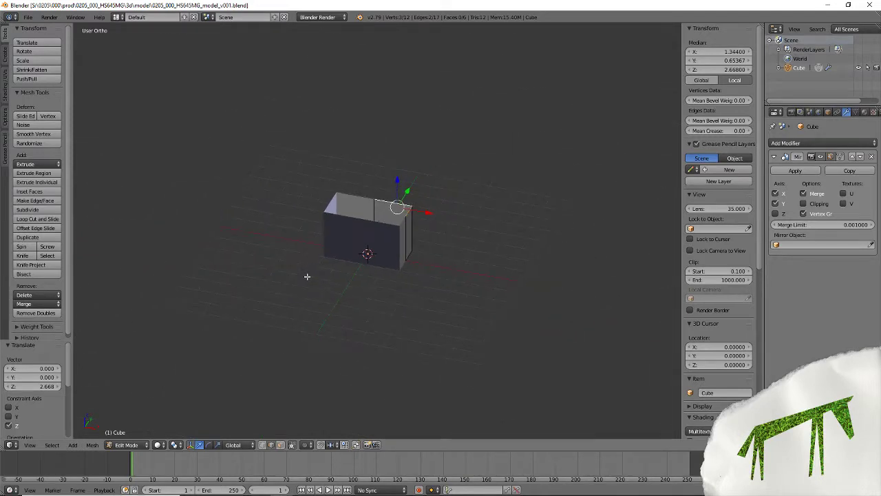
scroll(307, 276, up, 5)
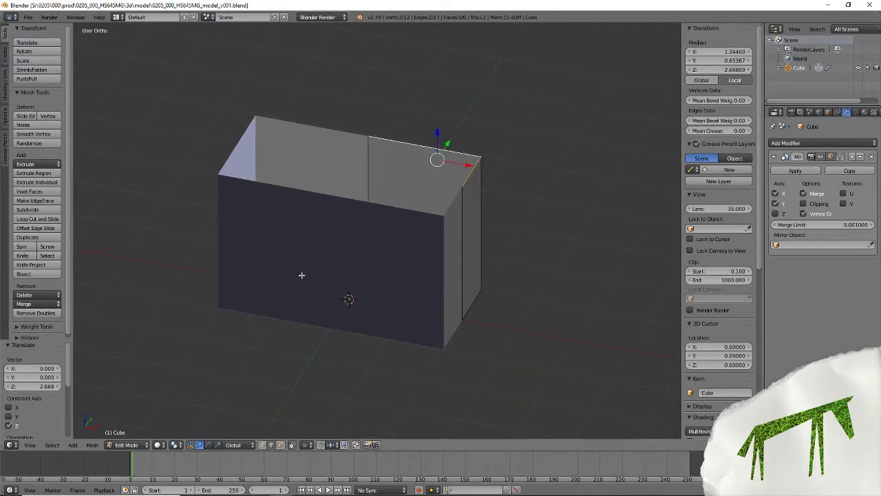
Select all of the box's geometry and look at it straight from the front.
key(a)
middle_drag(335, 252, 327, 240)
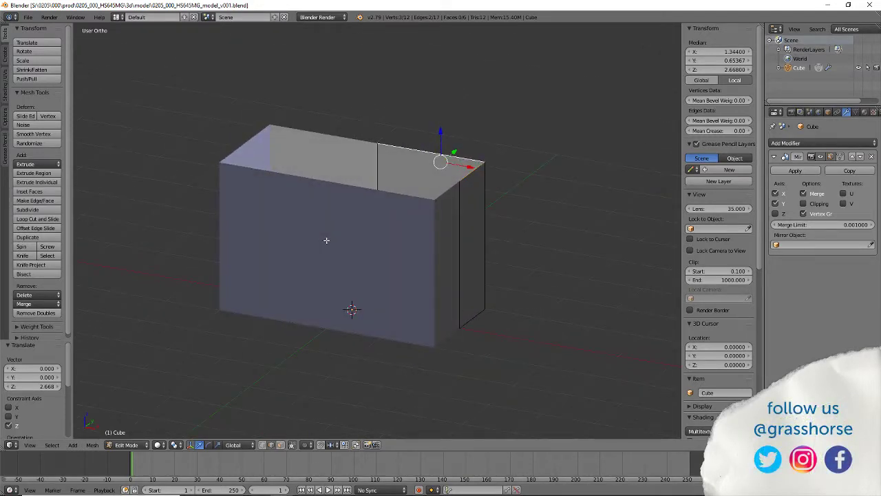
scroll(736, 237, down, 10)
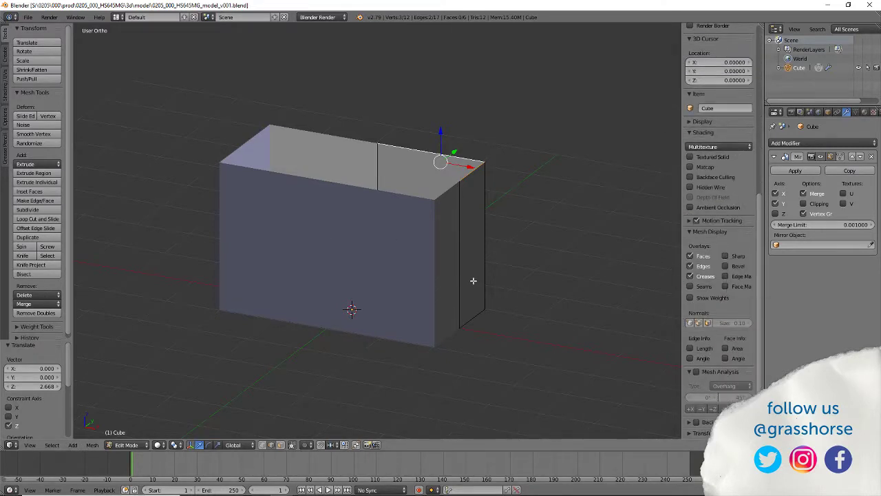
key(KP_1)
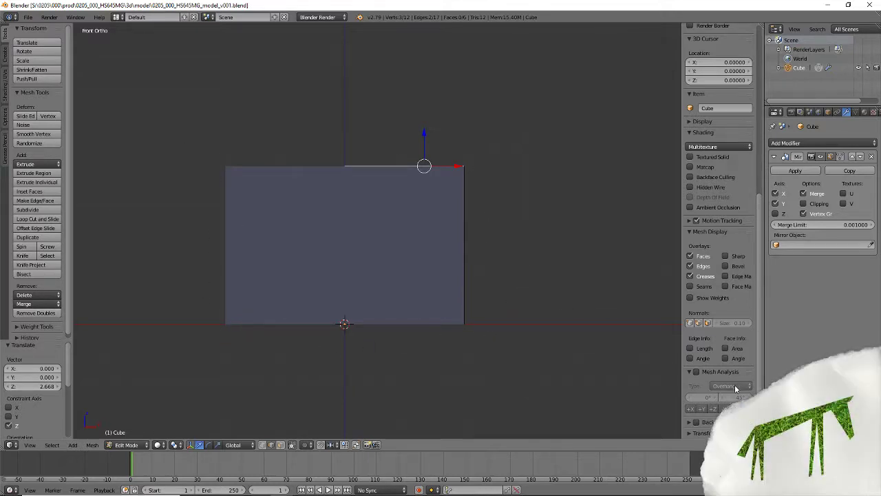
Enable viewport background images, add a new image slot and start browsing for a file.
click(690, 422)
scroll(758, 334, down, 1)
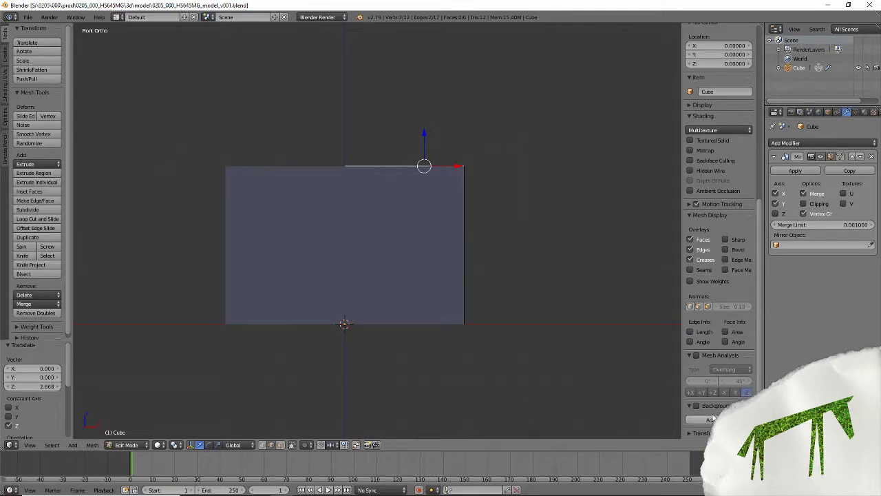
click(696, 407)
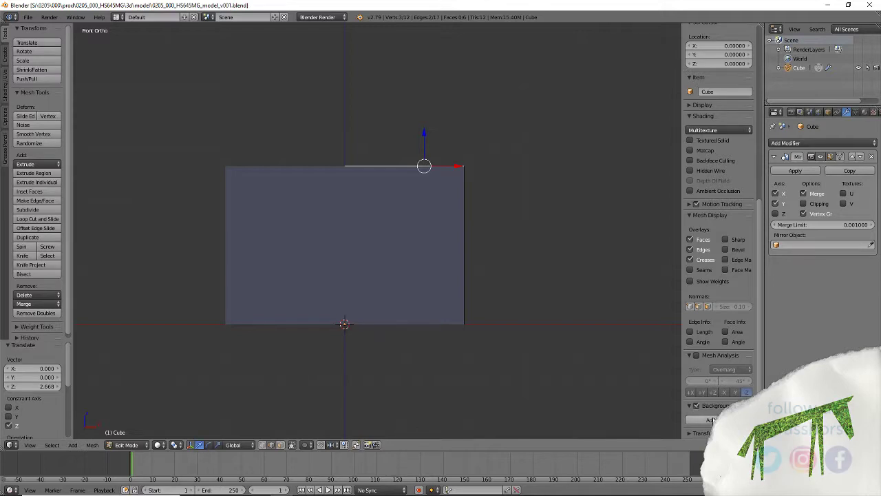
click(711, 419)
scroll(721, 402, down, 3)
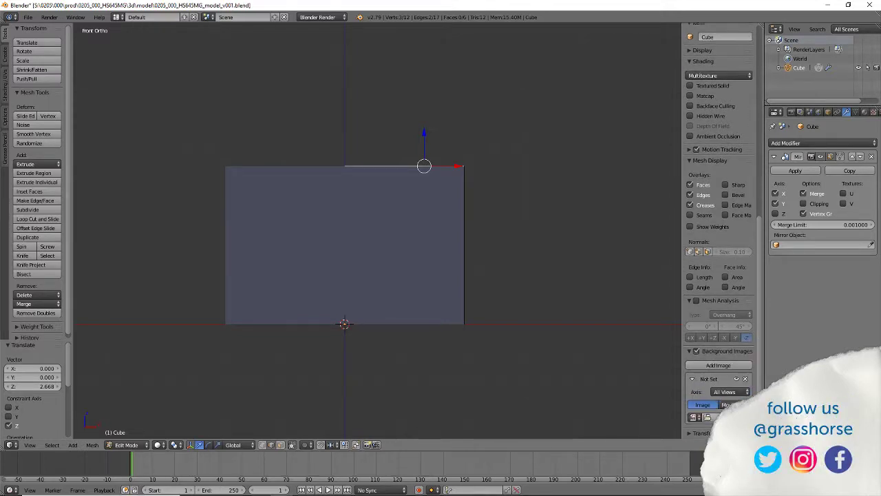
click(713, 417)
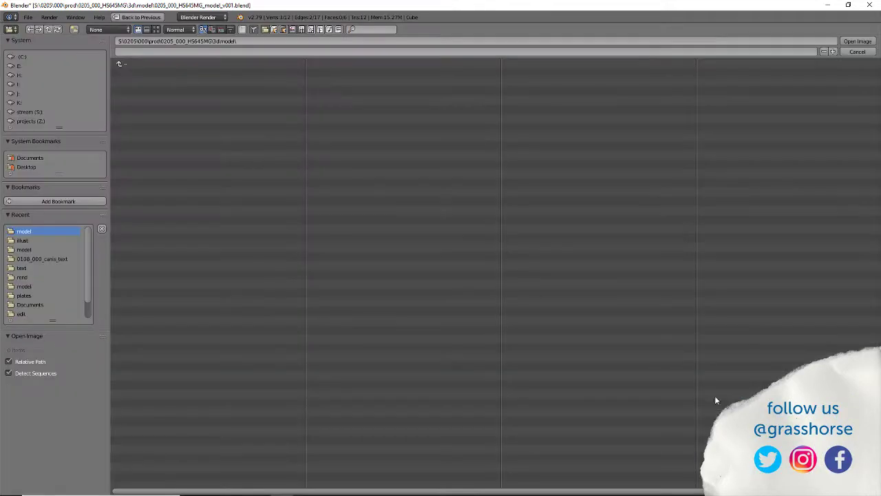
Go up to the HS645MG folder, open ref in thumbnail view and pick 20180929_111617.jpg.
click(119, 64)
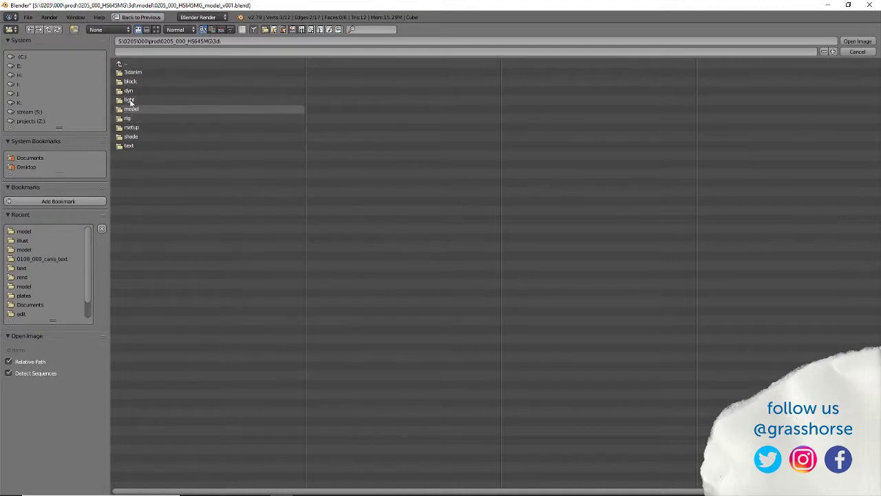
click(120, 64)
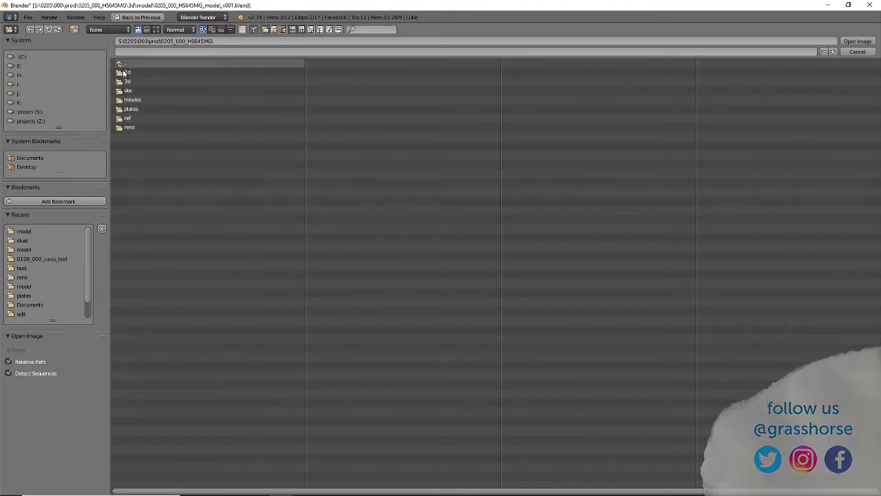
click(129, 117)
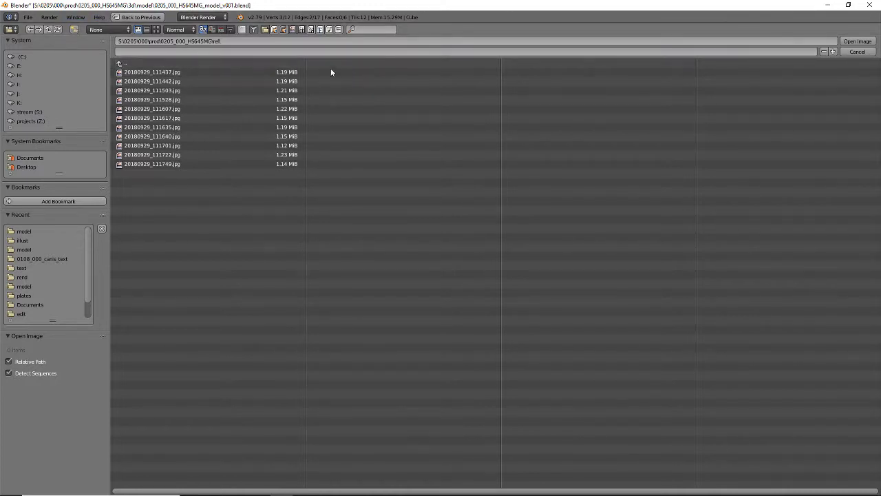
click(155, 30)
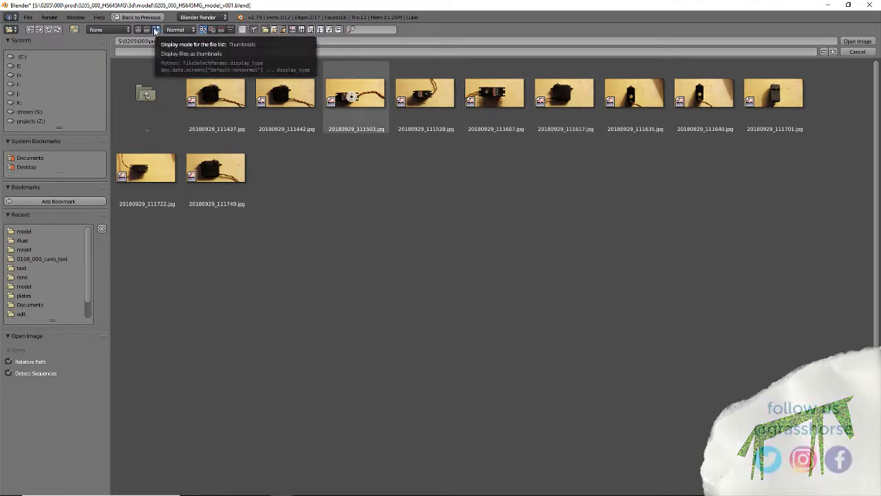
click(565, 97)
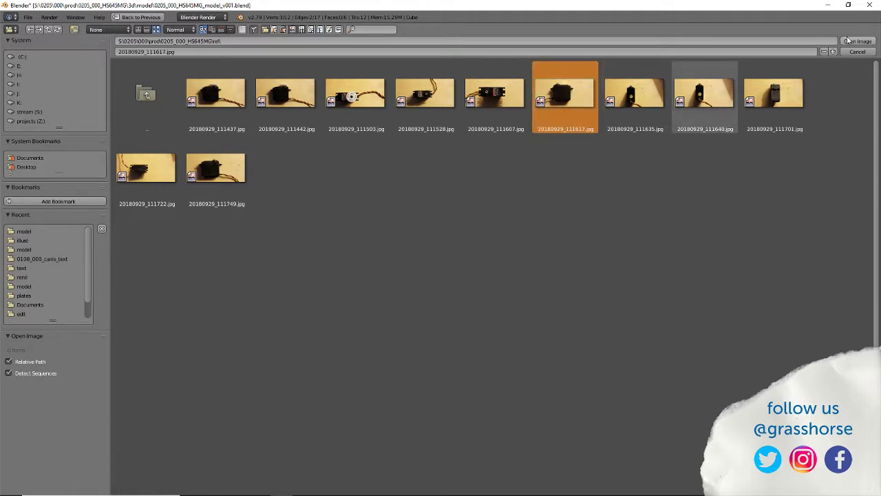
Load 20180929_111617.jpg as the viewport background image.
click(854, 43)
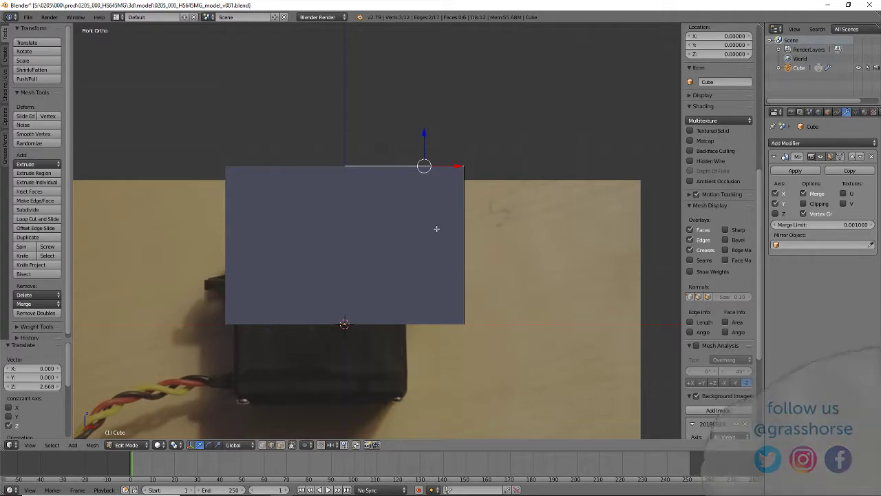
scroll(338, 313, down, 4)
scroll(343, 313, up, 3)
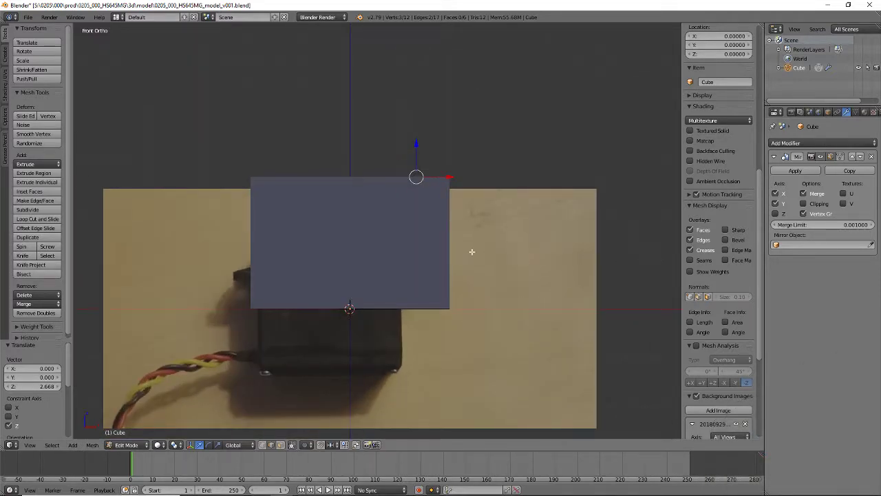
Switch the mesh to wireframe and bring up the background image's view Axis choices.
key(z)
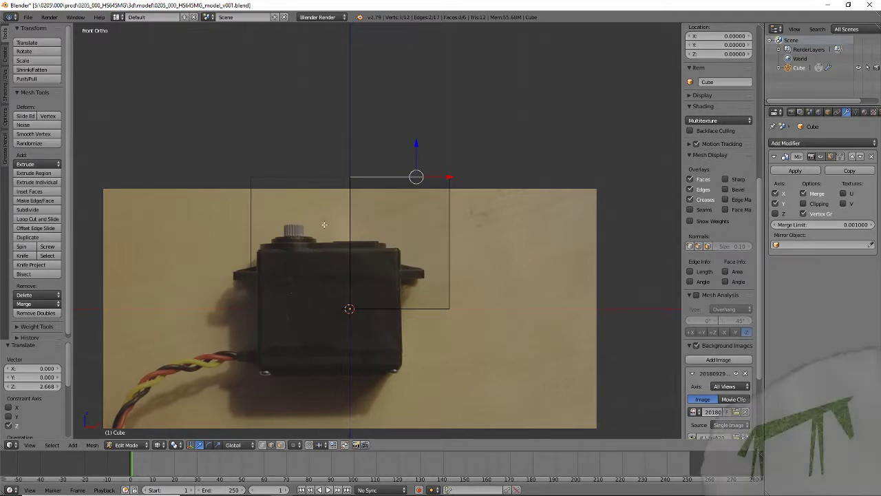
scroll(757, 186, down, 5)
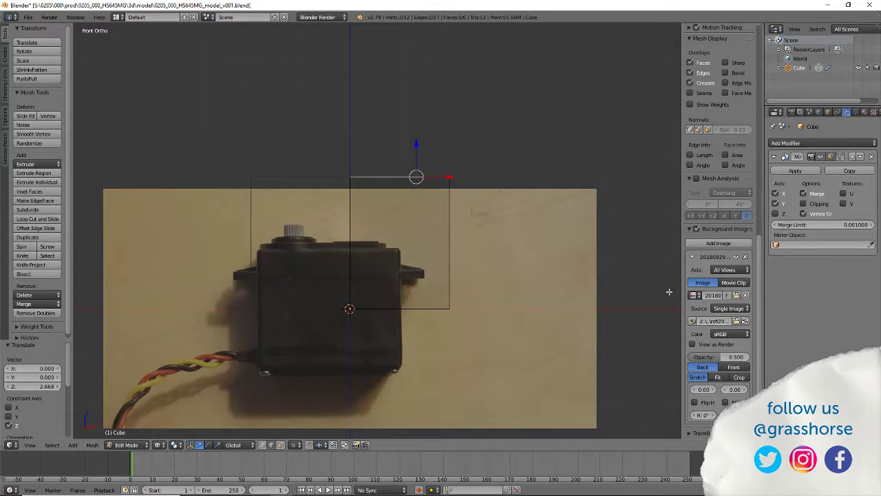
click(729, 270)
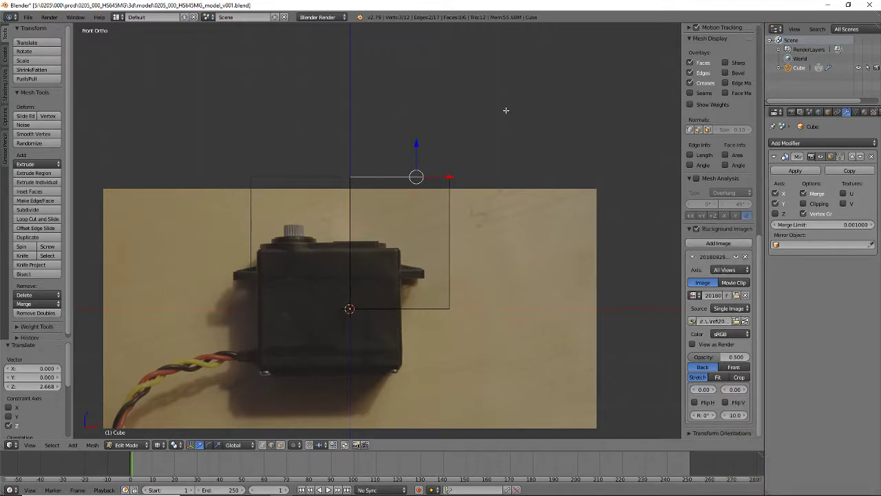
Check the photo from right, orbited and back views, return to Front, and open the Axis dropdown.
key(KP_3)
key(KP_8)
key(KP_8)
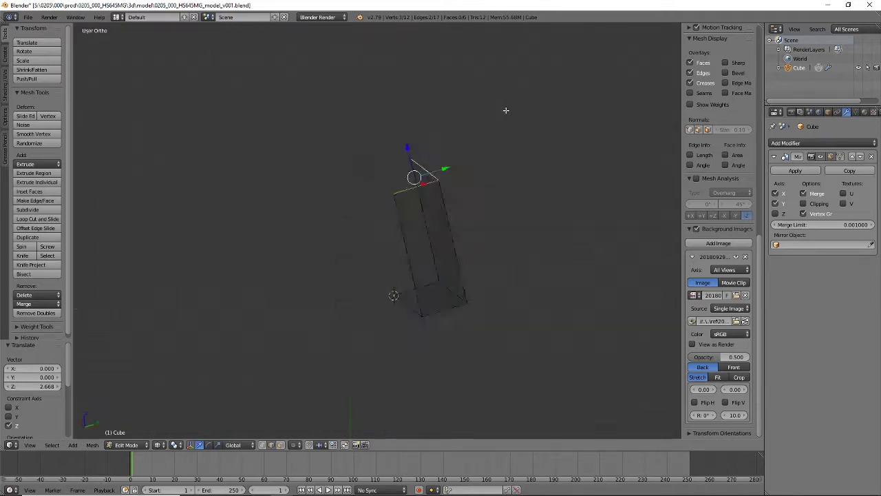
key(KP_1)
key(KP_8)
key(KP_8)
key(KP_4)
key(KP_4)
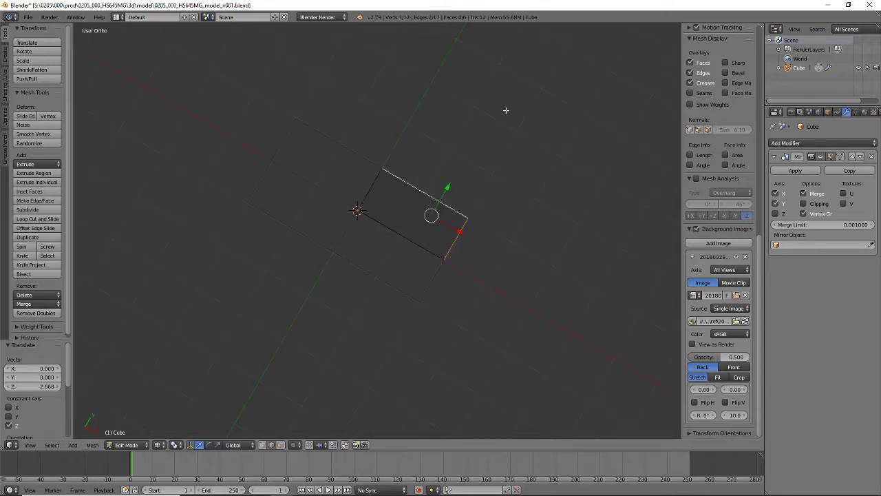
key(KP_1)
key(ctrl+KP_1)
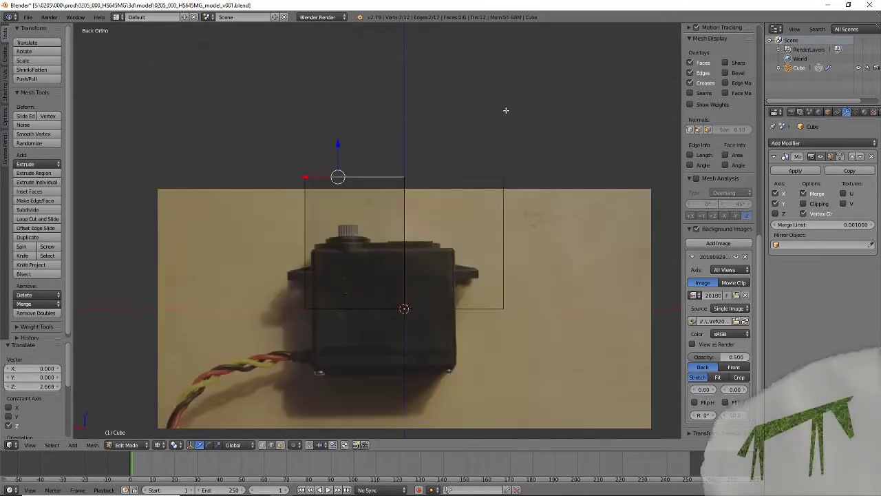
key(KP_1)
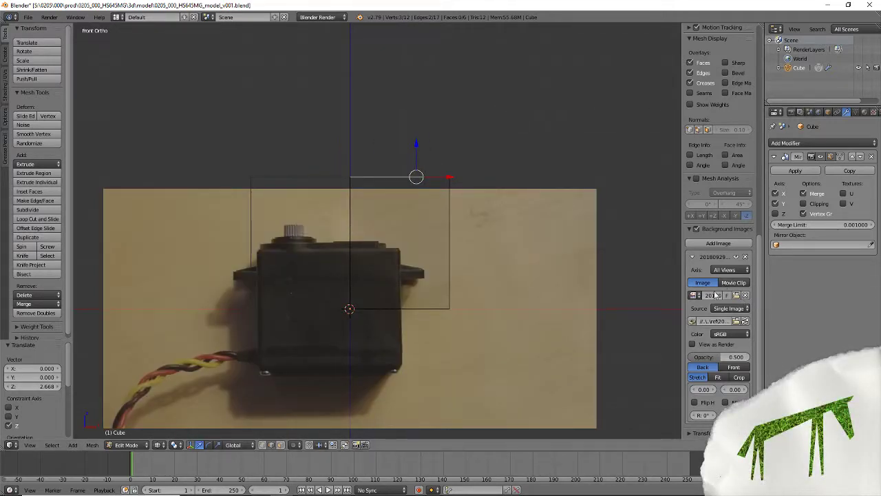
click(728, 270)
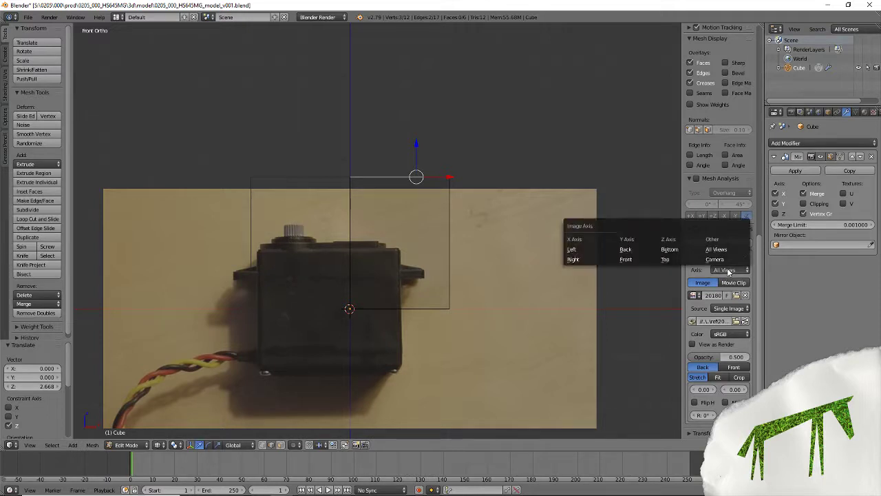
Set the background Axis to Front and confirm the photo is hidden in right, top, bottom and back views.
click(625, 259)
key(KP_3)
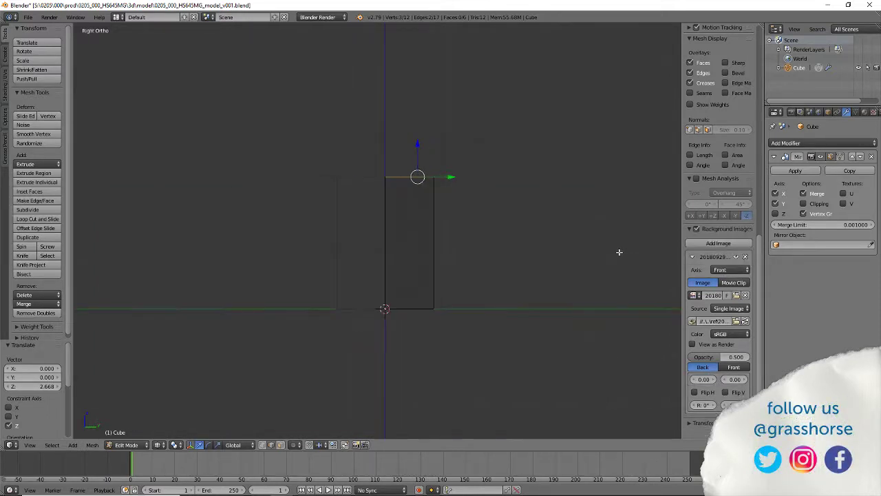
key(KP_7)
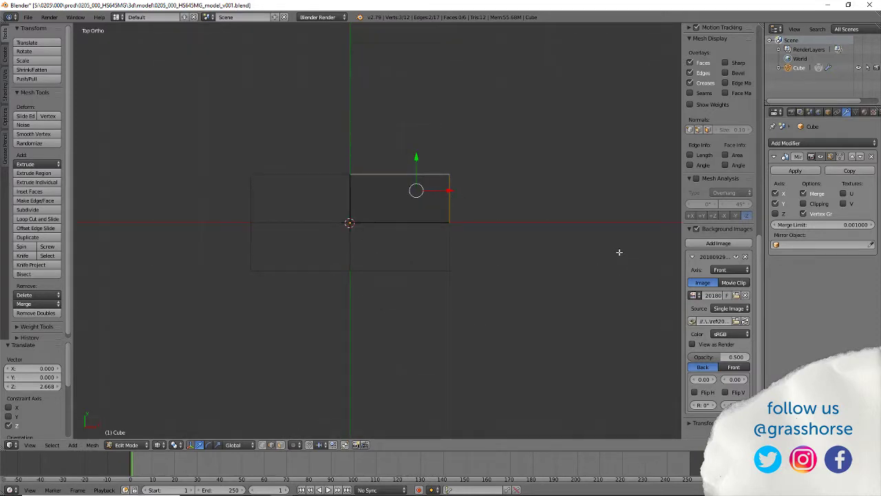
key(ctrl+KP_7)
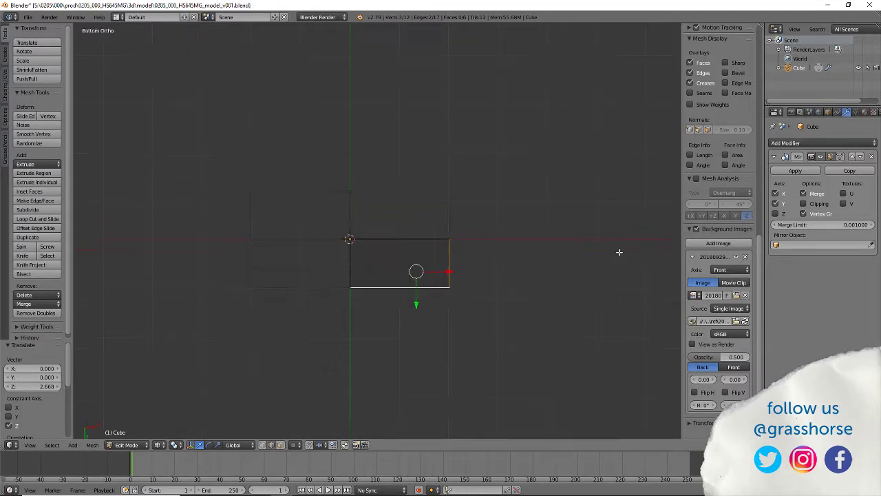
key(ctrl+KP_1)
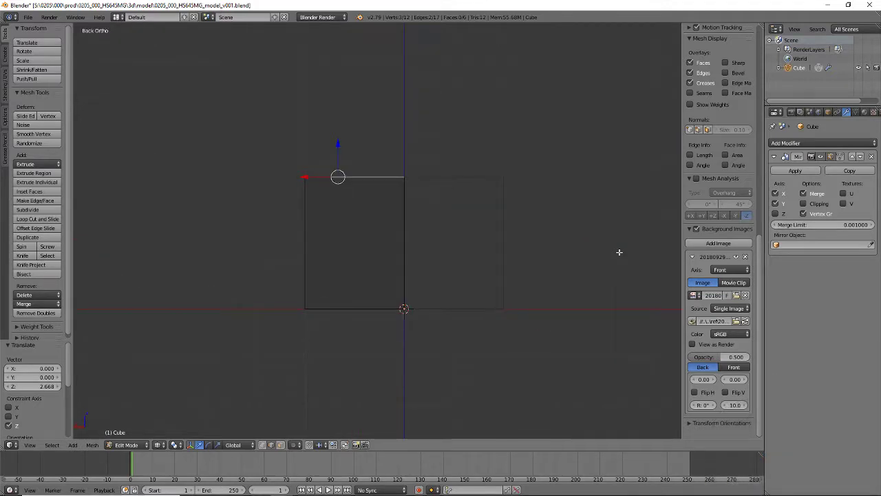
key(KP_1)
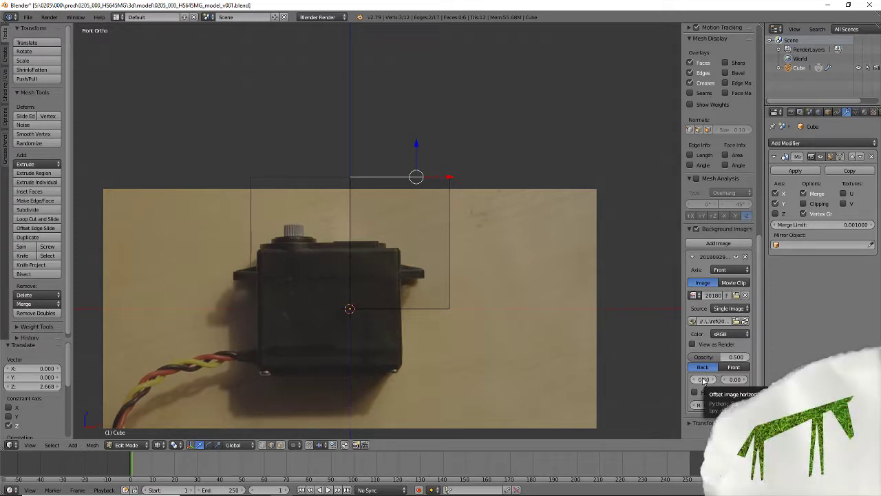
Shift the photo's X offset to 0.60 and reset a trial rotation back to 0.
drag(704, 380, 720, 410)
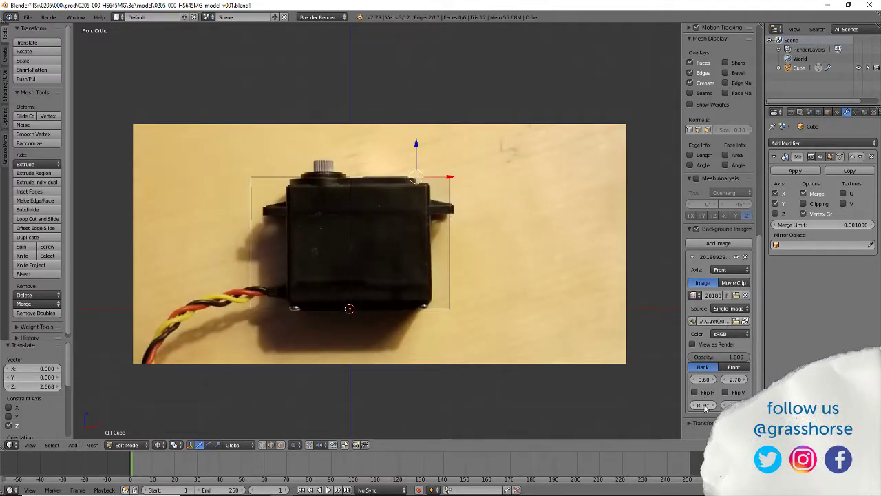
drag(703, 405, 680, 405)
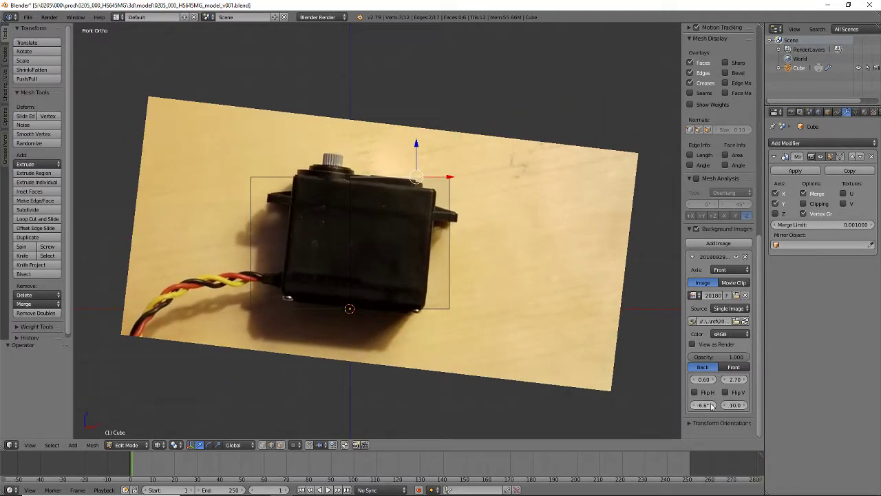
click(702, 406)
text(0)
key(Return)
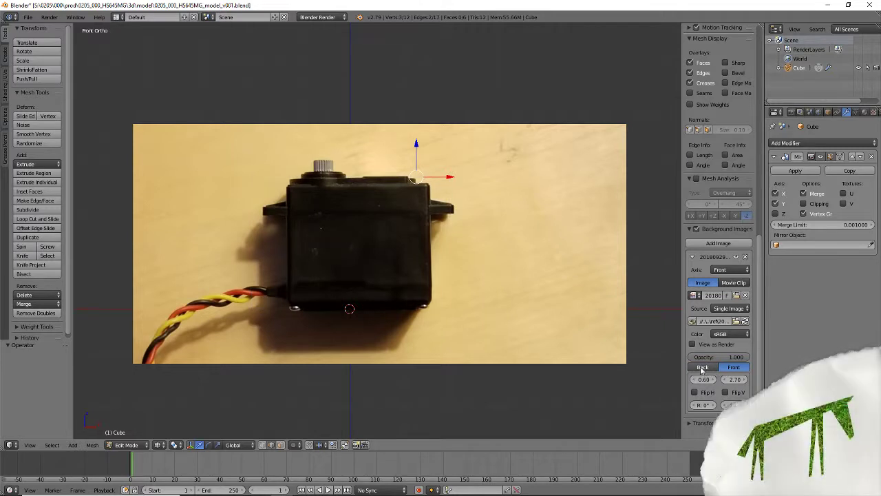
Test Flip Horizontally and Flip Vertically on the photo, leaving both off.
click(692, 423)
scroll(692, 424, down, 1)
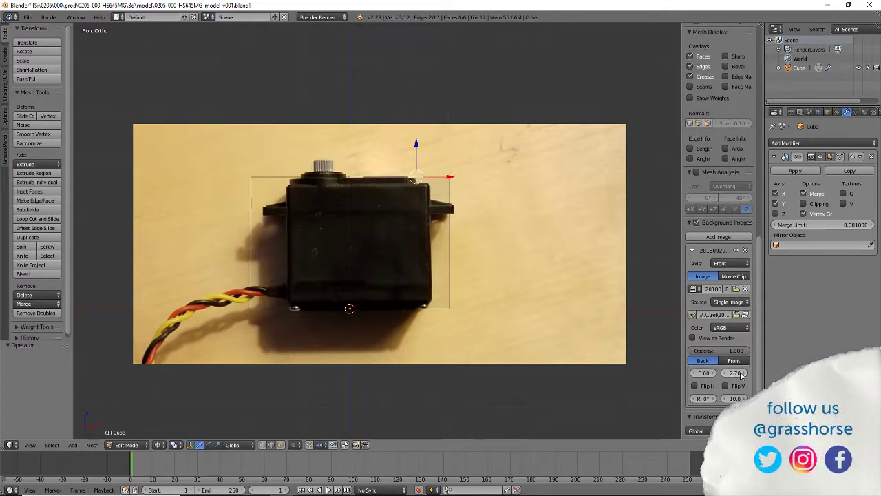
click(695, 388)
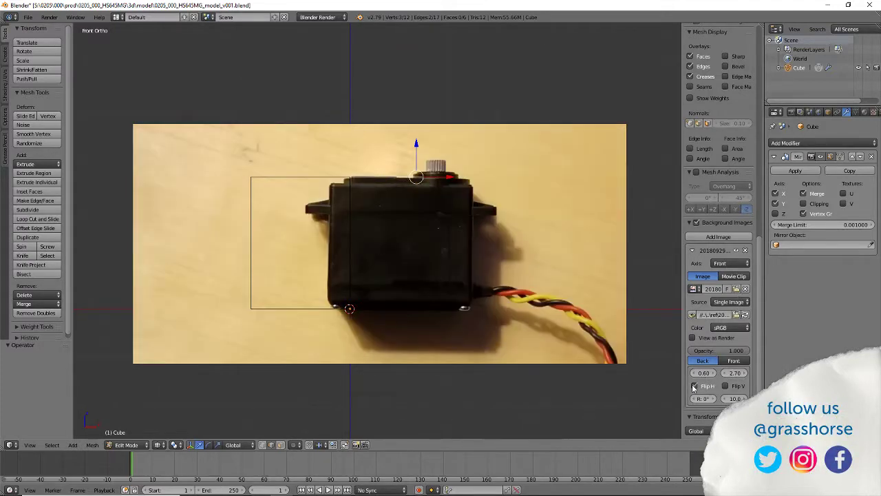
click(695, 388)
click(725, 385)
click(726, 385)
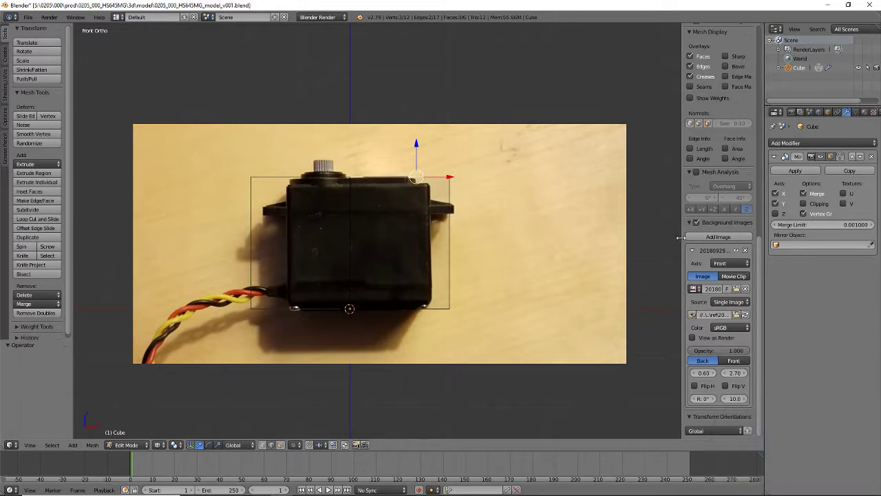
Enlarge the photo, slide it sideways and step its rotation up to line up with the mesh.
drag(681, 237, 626, 237)
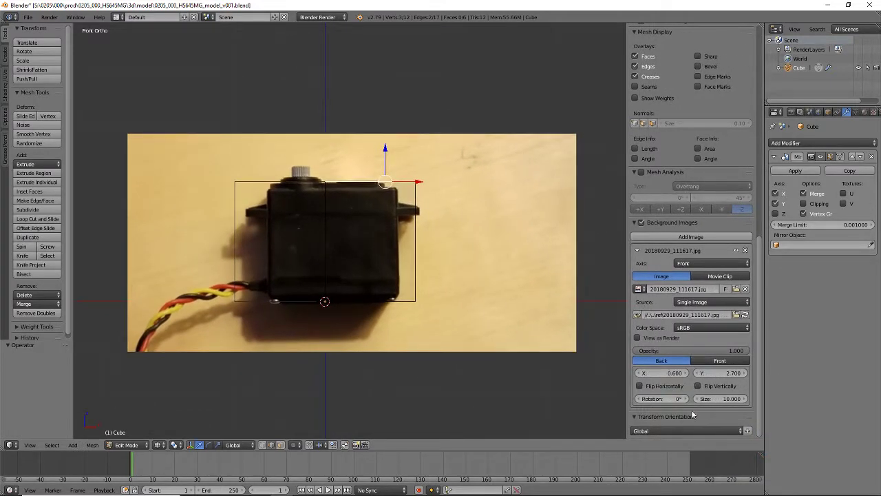
drag(724, 403, 753, 398)
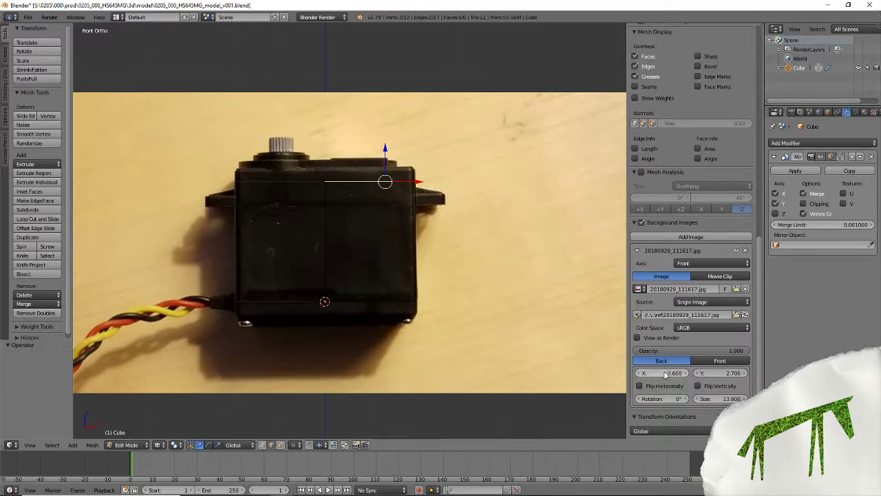
drag(665, 373, 728, 373)
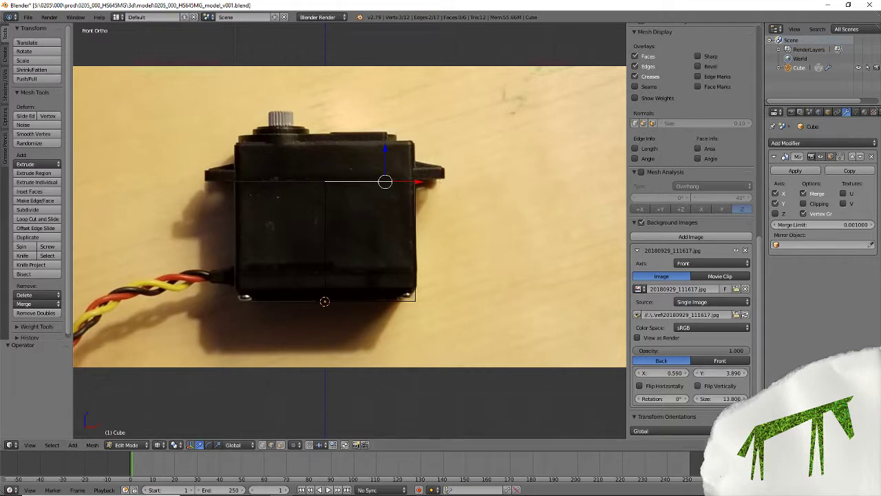
click(687, 399)
click(686, 399)
click(687, 399)
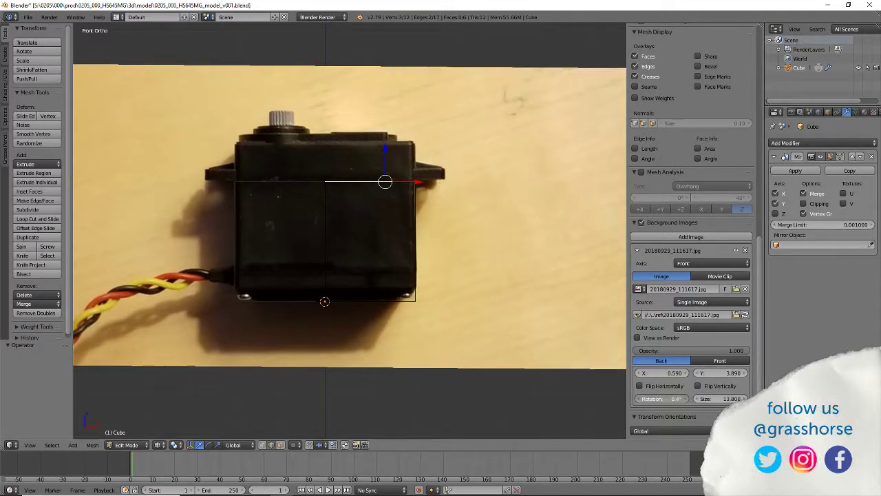
click(687, 399)
click(687, 399)
click(686, 400)
click(686, 400)
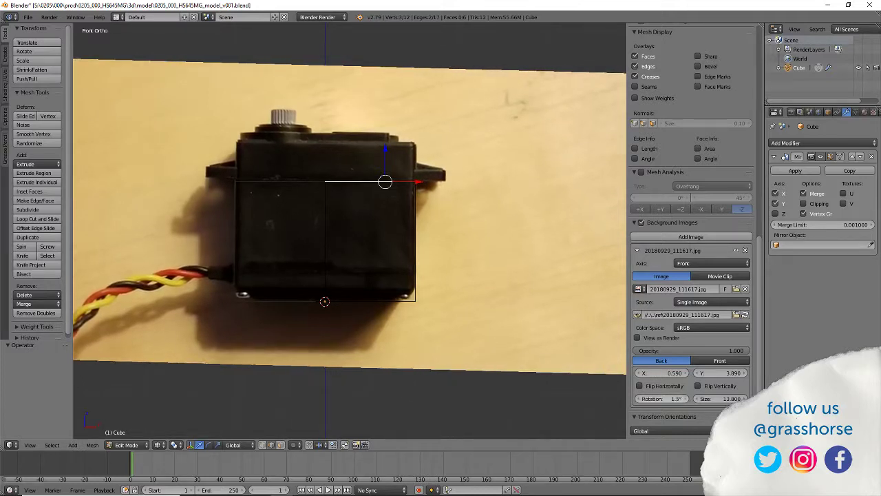
click(686, 399)
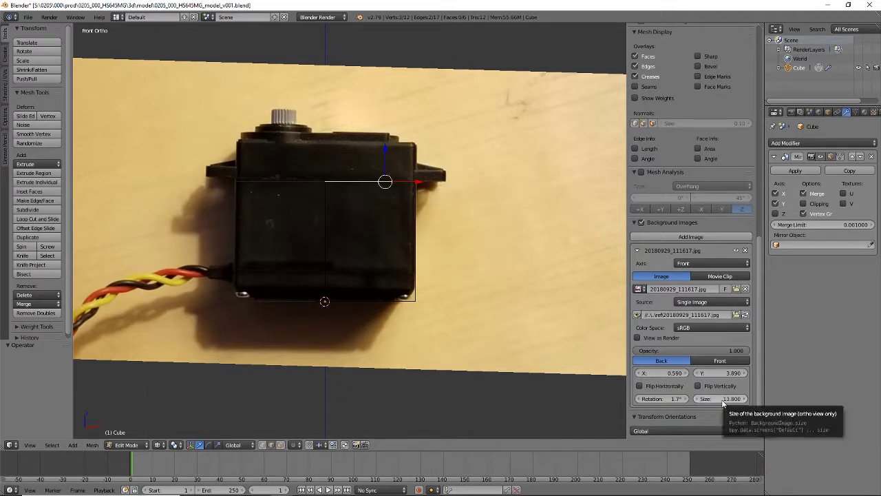
Fine-tune the photo to size 13.700, X 0.590, Y 3.810 and rotation 1°.
mouse_move(723, 404)
mouse_down()
mouse_move(731, 403)
mouse_move(723, 402)
mouse_up()
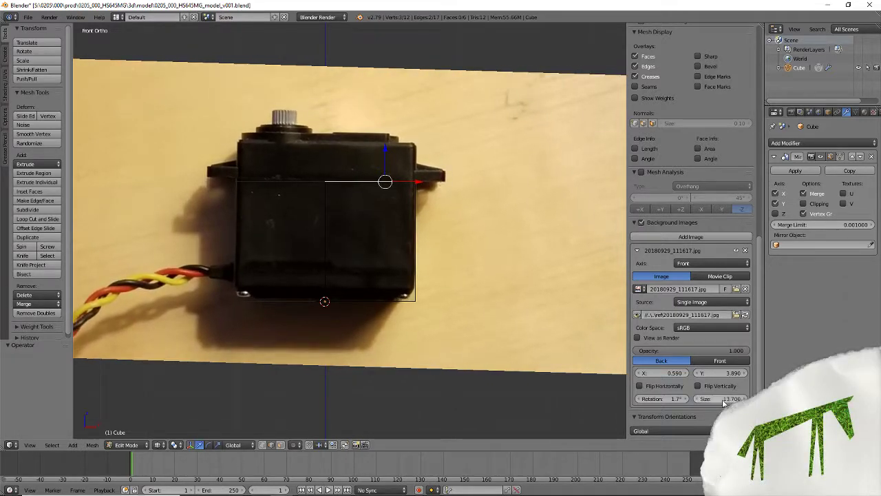
mouse_move(674, 372)
mouse_down()
mouse_move(717, 373)
mouse_move(663, 374)
mouse_up()
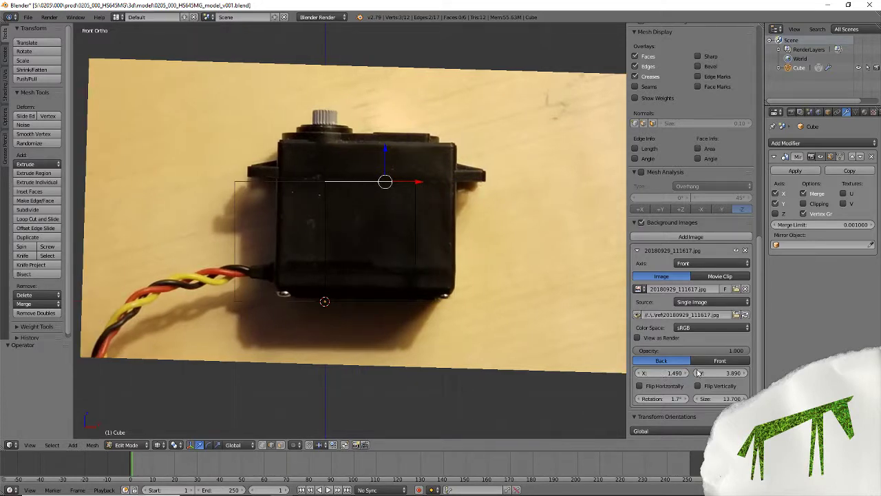
drag(670, 377, 619, 376)
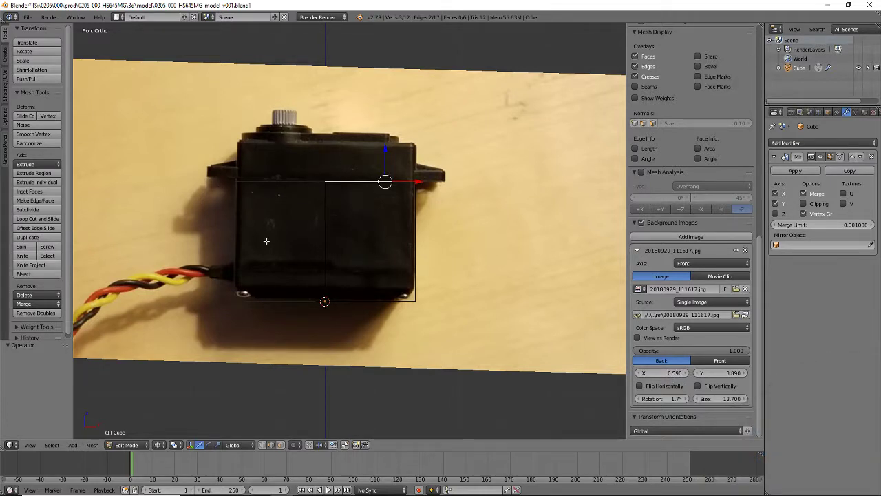
click(728, 373)
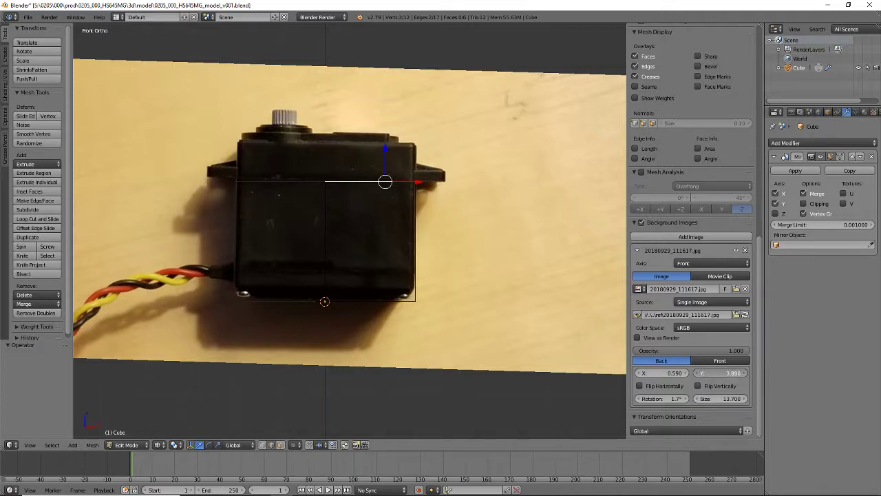
mouse_move(727, 374)
mouse_down()
mouse_move(713, 373)
mouse_move(724, 373)
mouse_up()
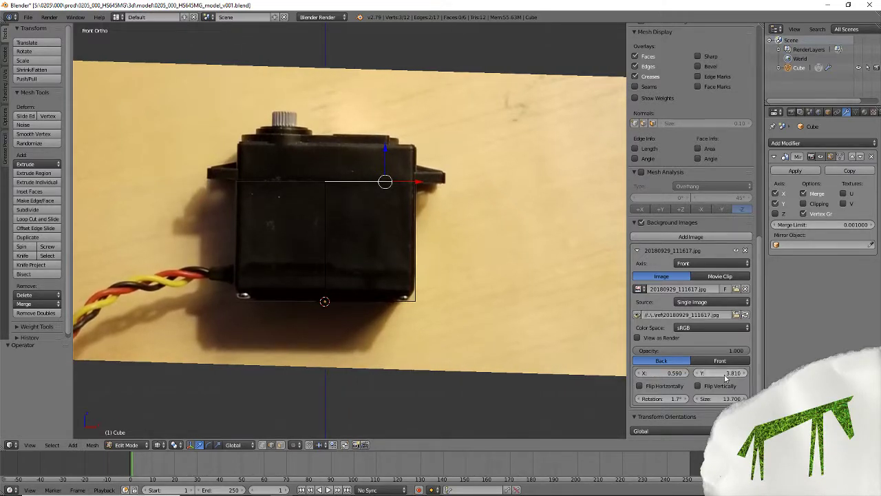
click(638, 400)
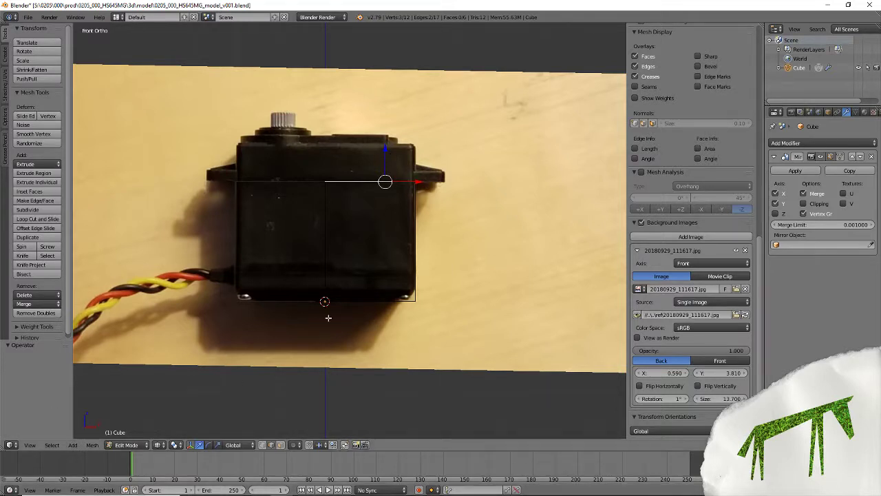
Compare the mesh against the photo by toggling between front and right views.
key(KP_3)
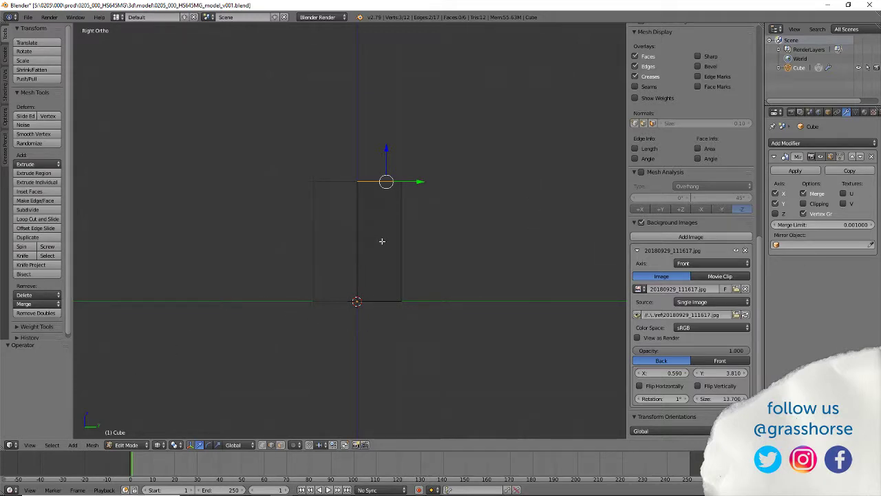
key(KP_1)
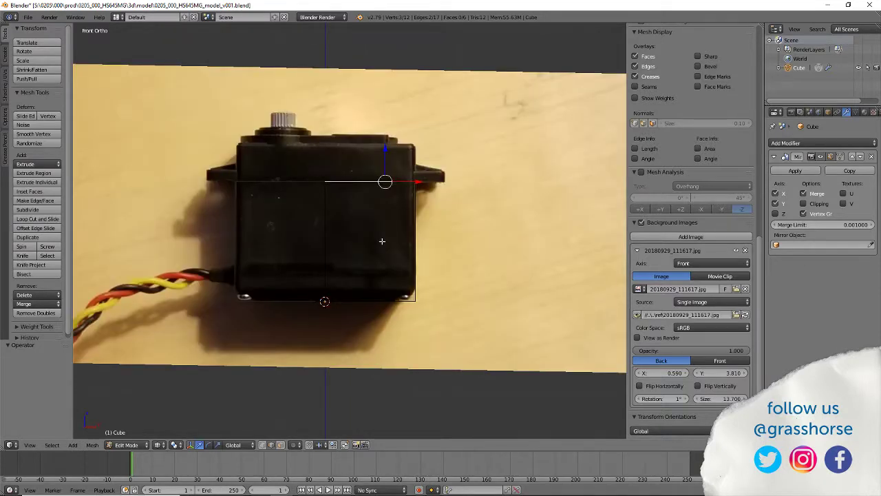
key(KP_3)
key(KP_1)
key(KP_3)
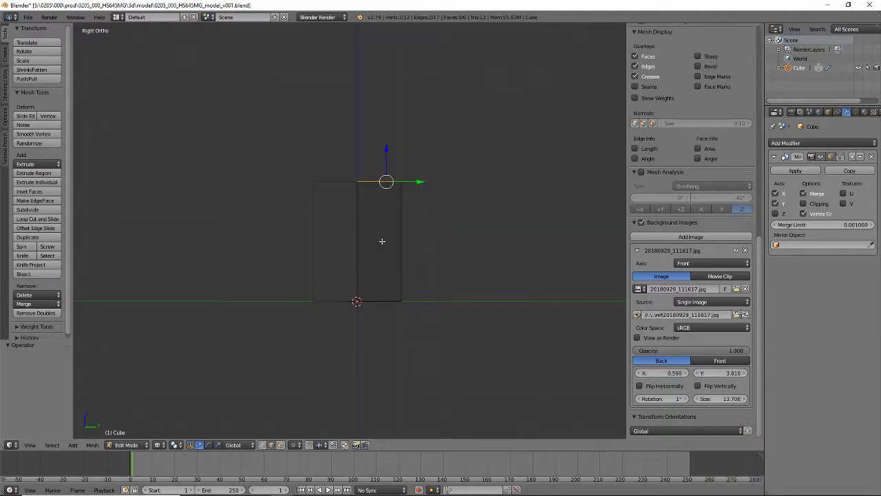
key(KP_1)
Select the box's right-hand face and settle on a zoomed-in right side view.
scroll(365, 270, down, 4)
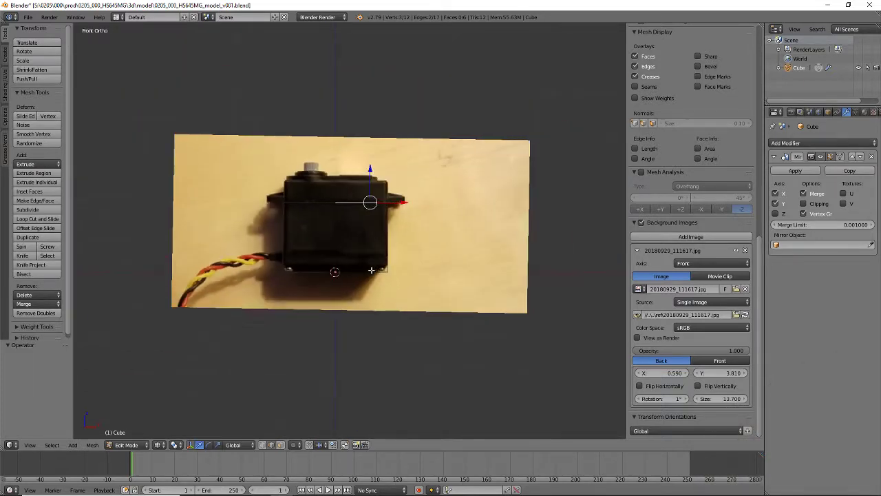
middle_drag(373, 265, 353, 269)
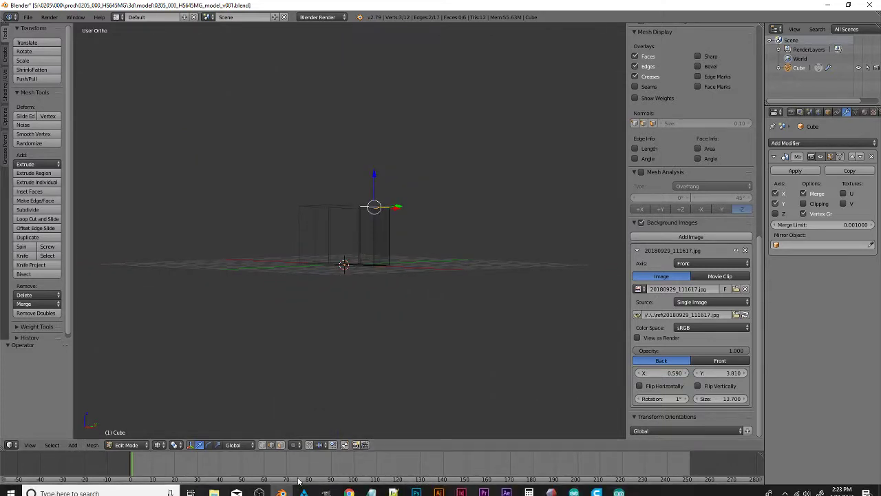
scroll(688, 310, down, 3)
right_click(355, 232)
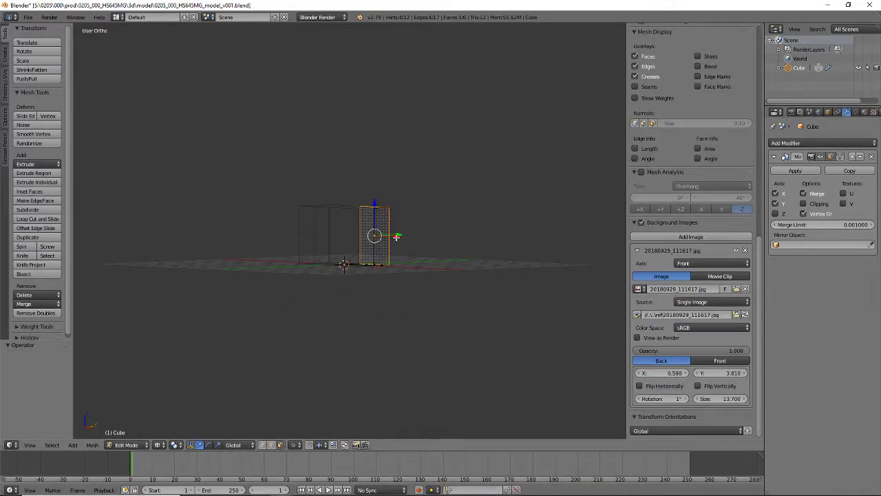
mouse_move(385, 238)
middle_down()
mouse_move(400, 282)
mouse_move(406, 260)
mouse_move(380, 235)
middle_up()
key(KP_1)
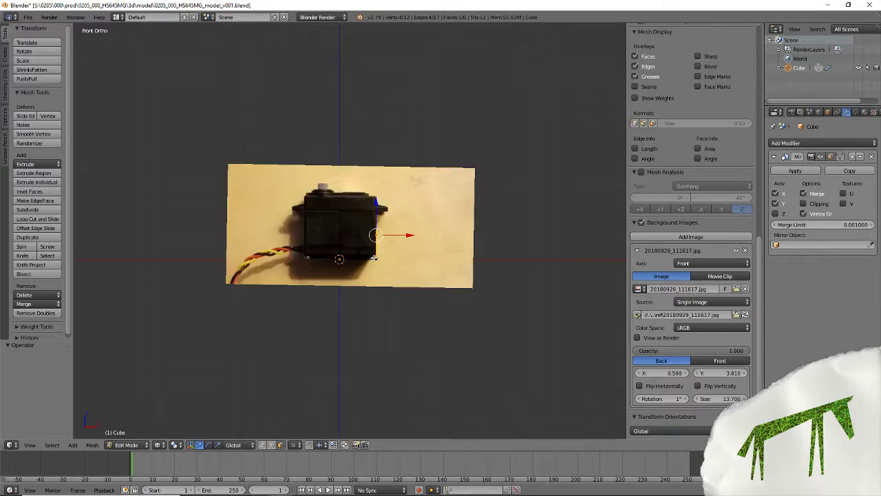
key(KP_1)
key(KP_3)
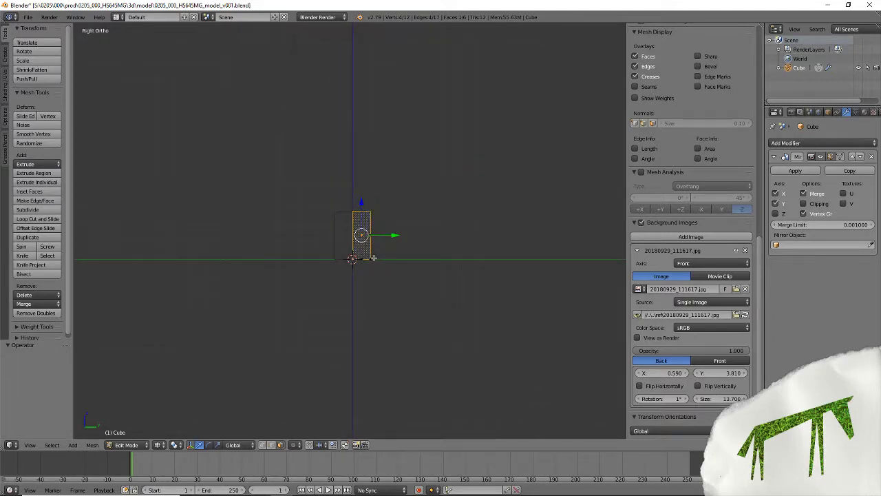
key(KP_1)
key(KP_3)
scroll(344, 246, up, 8)
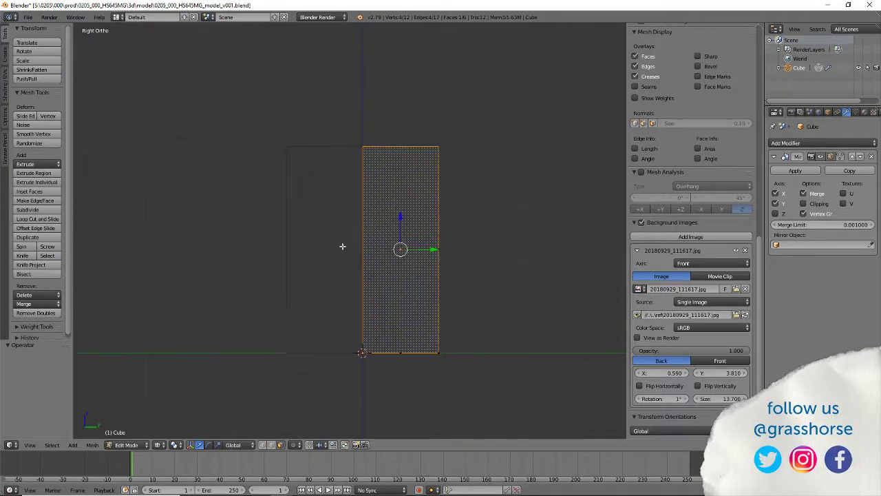
Add a second background image slot and browse to the ref folder's photos as thumbnails.
click(671, 236)
scroll(678, 303, down, 3)
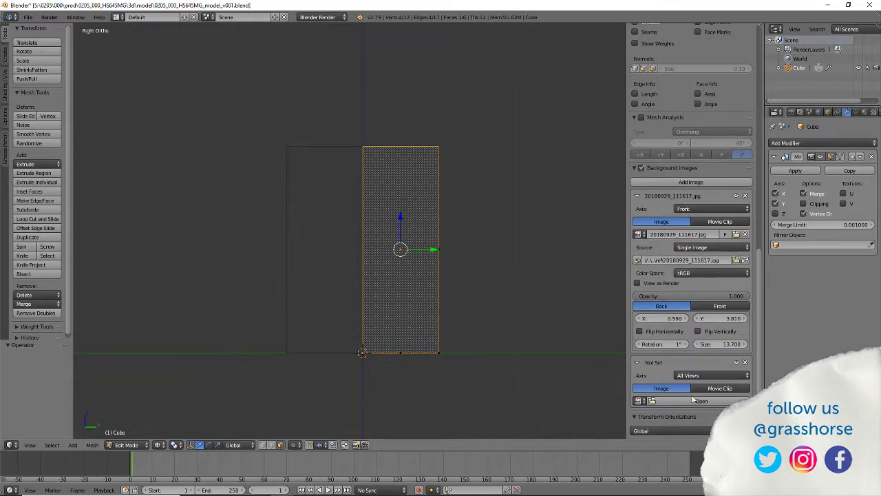
click(670, 401)
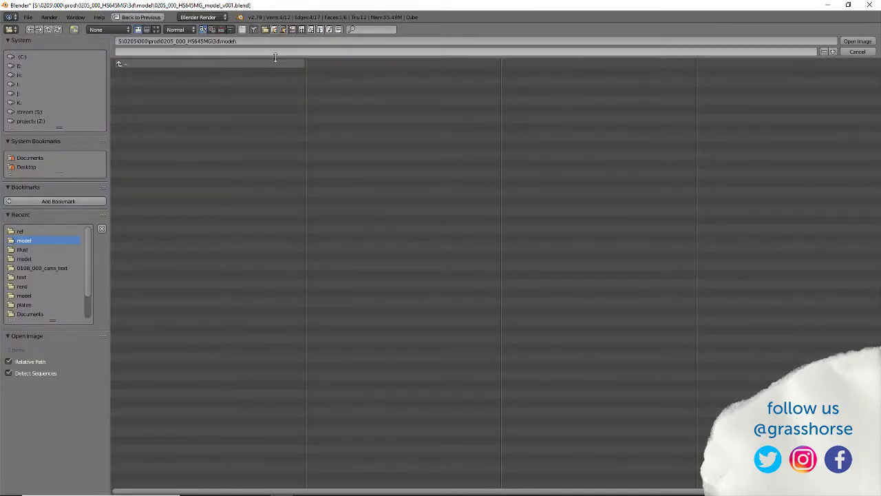
click(121, 64)
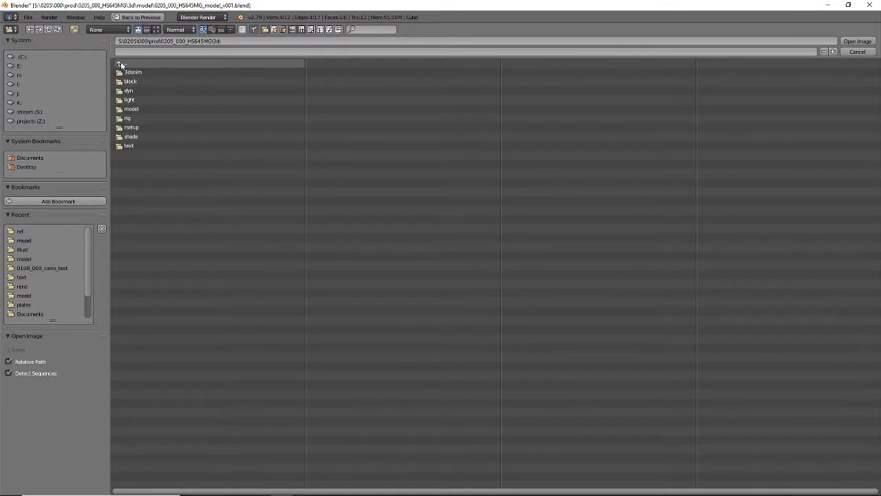
click(121, 64)
click(136, 119)
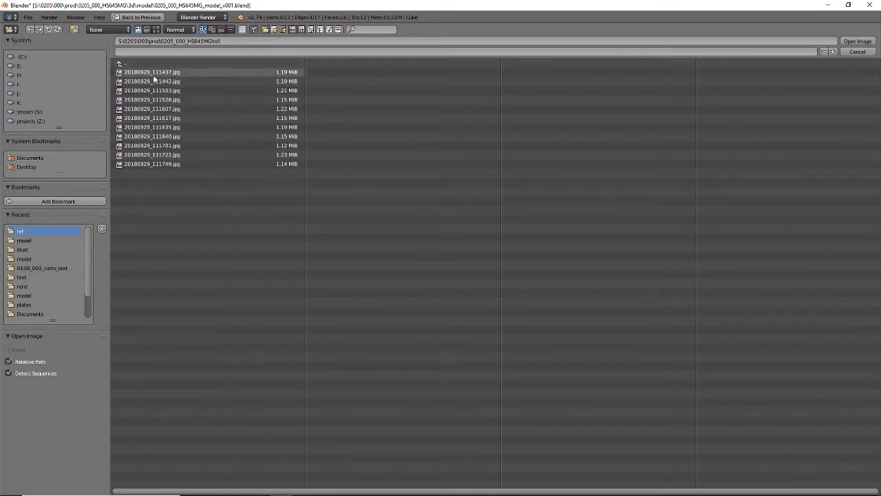
click(156, 29)
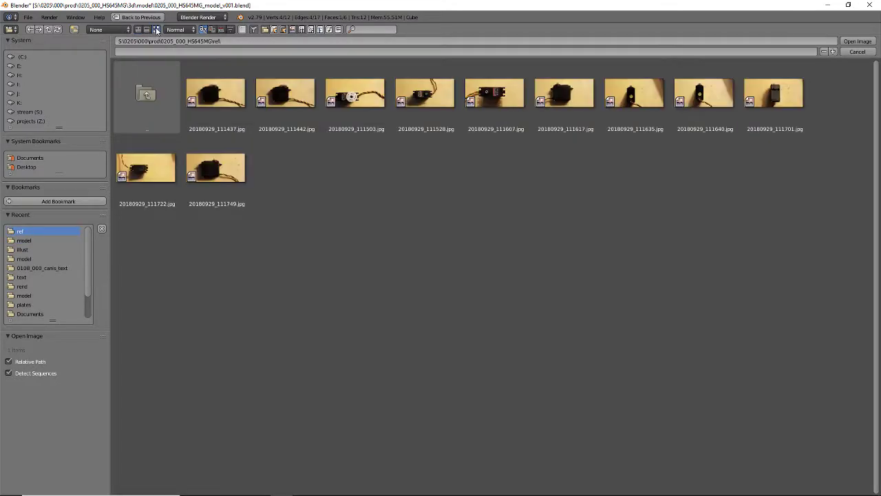
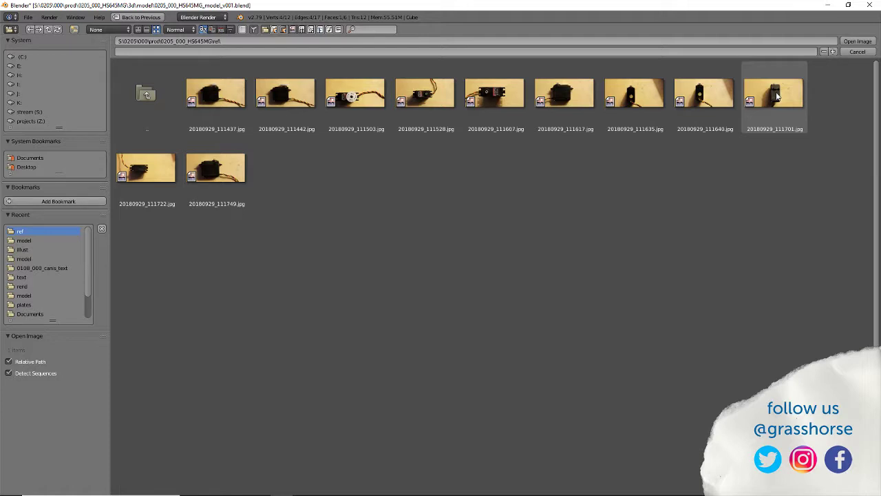
Load 20180929_111701.jpg as a background image shown only in the Right view, offset X -0.25.
click(777, 96)
click(858, 41)
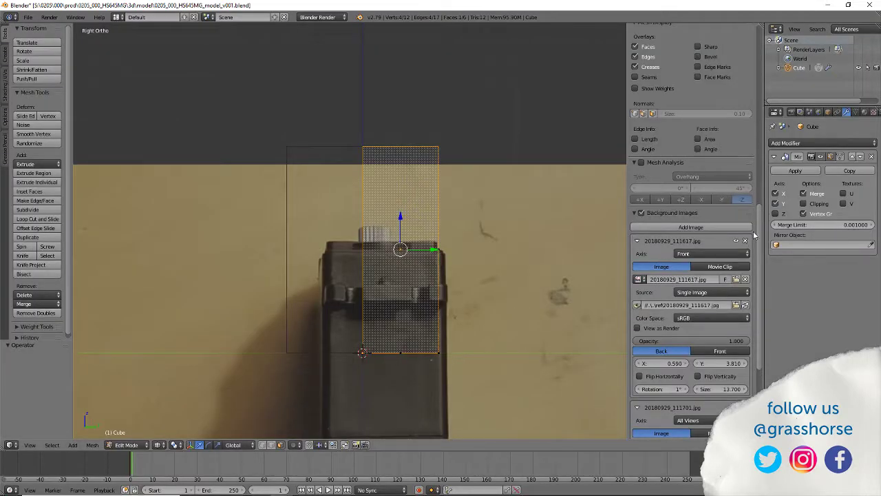
scroll(758, 228, down, 5)
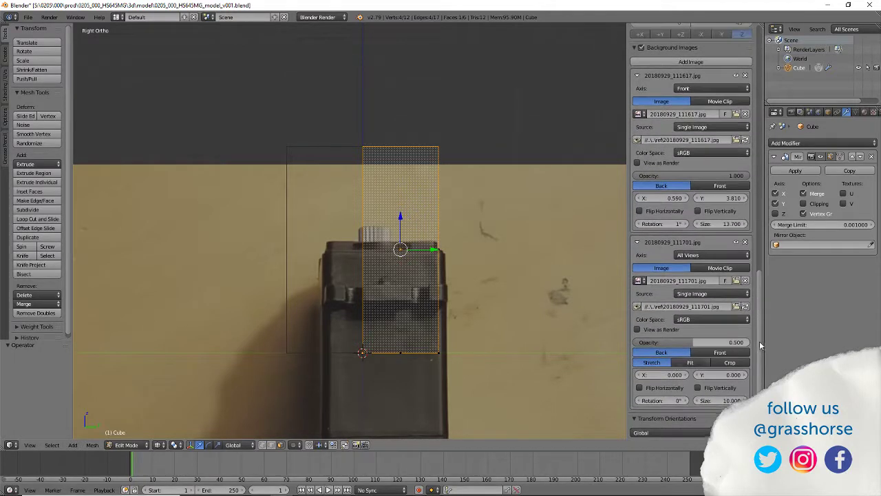
click(695, 254)
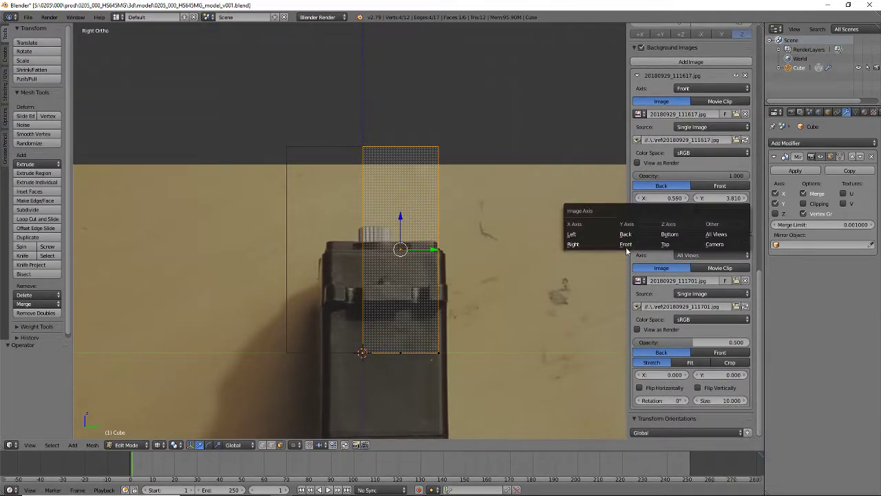
click(574, 244)
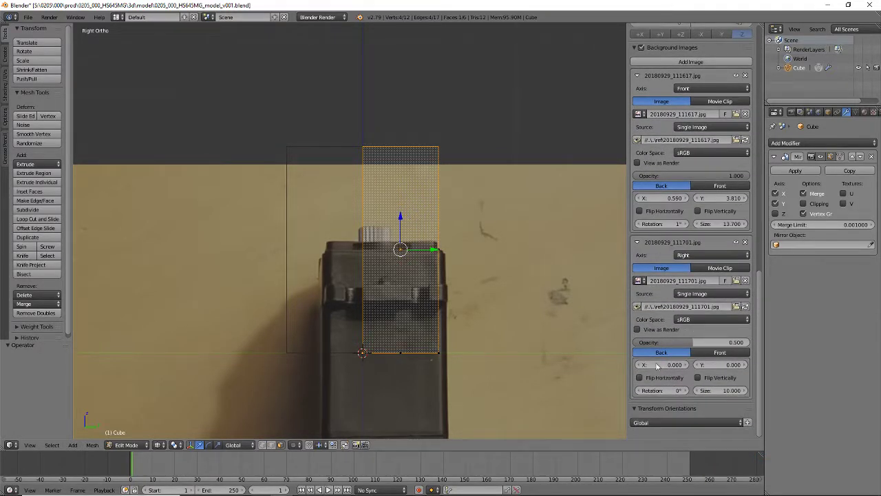
mouse_move(658, 365)
mouse_down()
mouse_move(671, 365)
mouse_move(647, 365)
mouse_move(657, 368)
mouse_up()
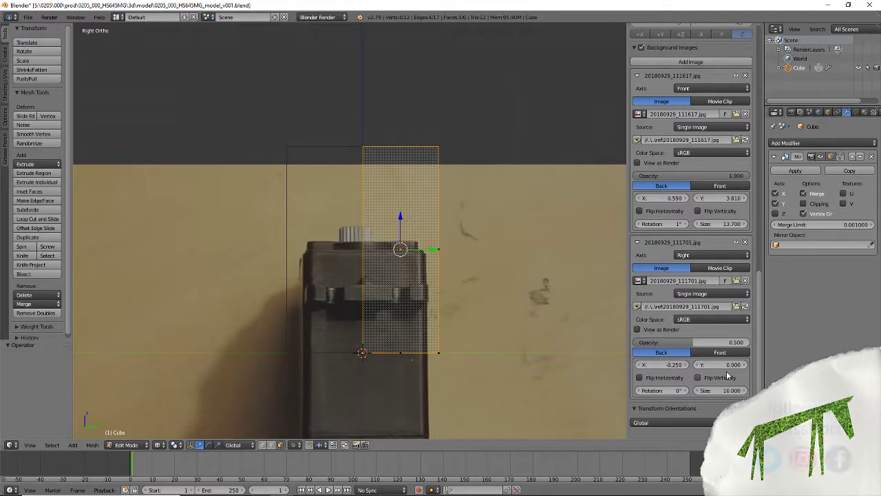
Tune the right photo to X -0.320, Y 3.940, rotation 0.8° and size 11.900.
drag(725, 365, 724, 390)
drag(721, 391, 727, 364)
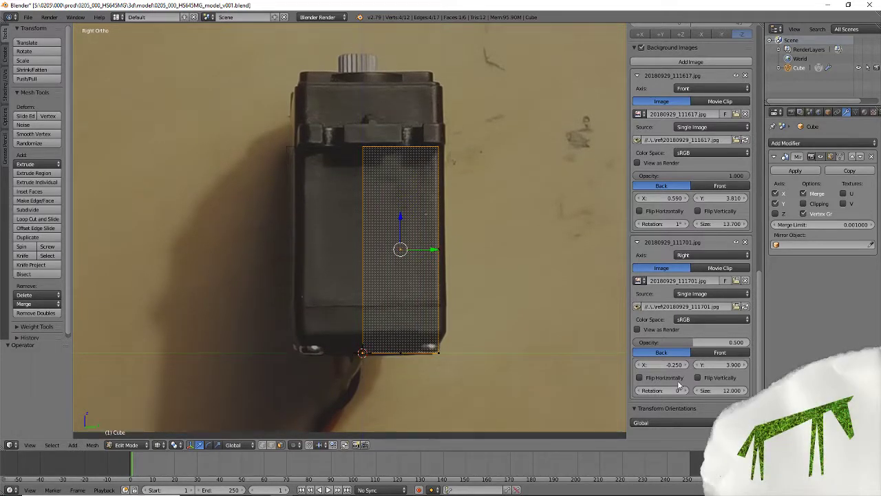
mouse_move(669, 365)
mouse_down()
mouse_move(678, 365)
mouse_move(660, 365)
mouse_move(670, 366)
mouse_up()
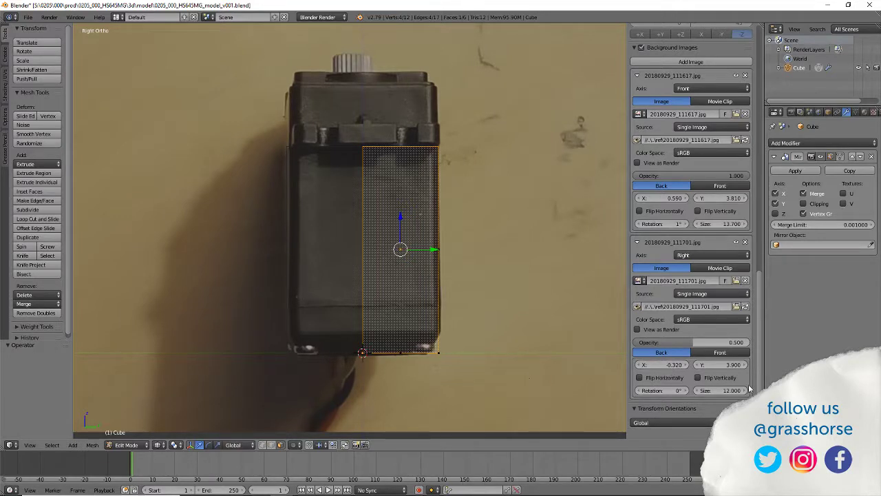
drag(685, 393, 688, 392)
click(639, 391)
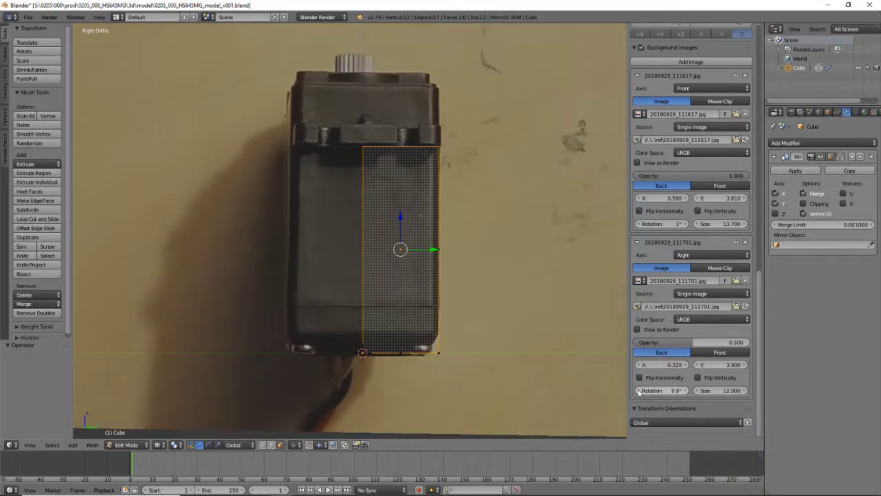
click(639, 391)
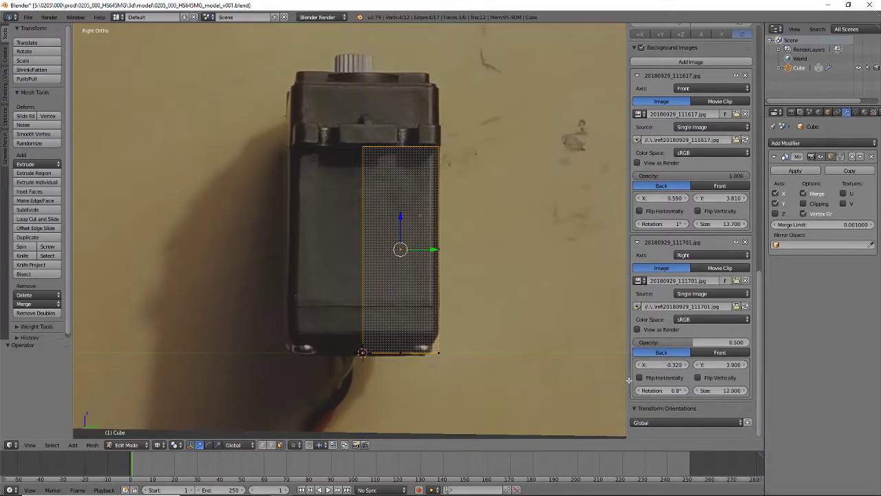
click(697, 391)
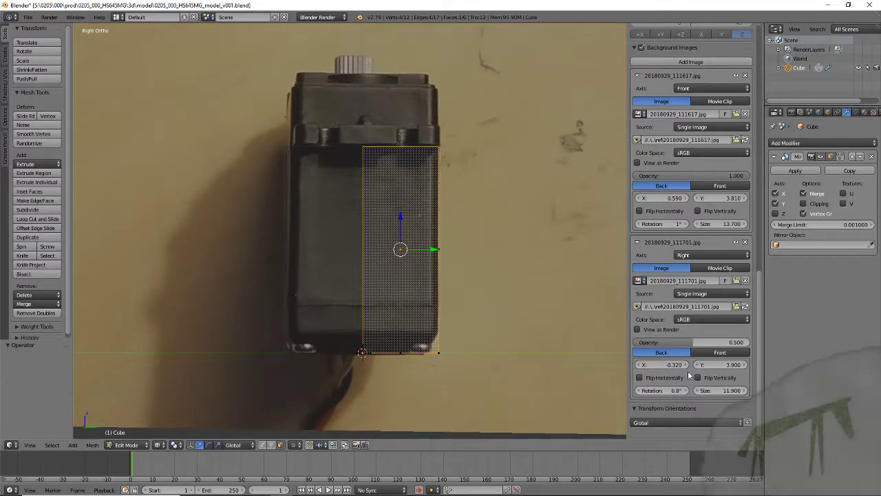
click(639, 364)
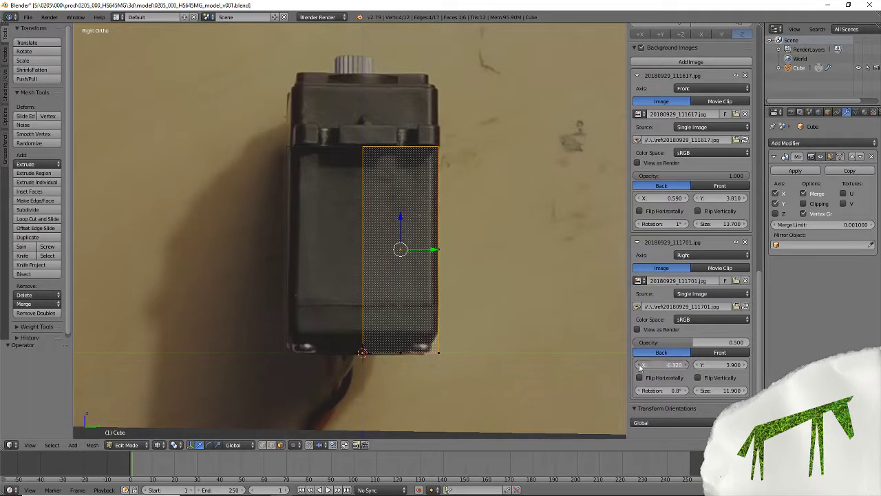
click(685, 365)
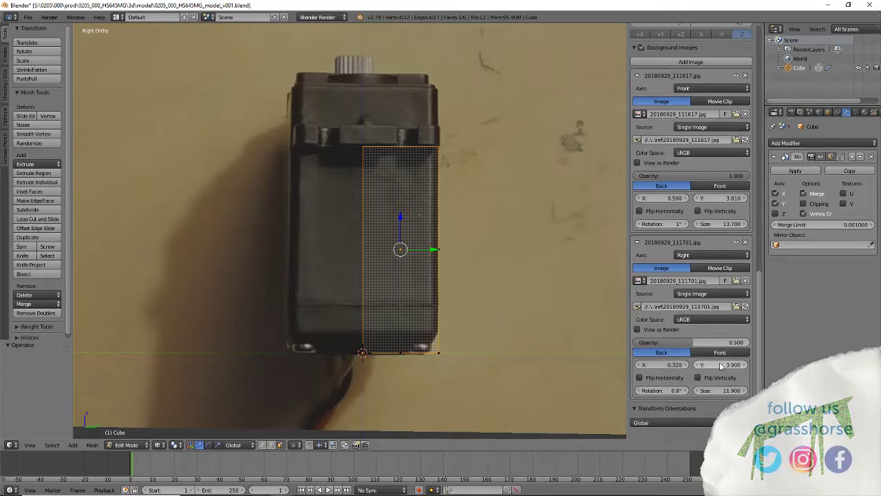
click(698, 366)
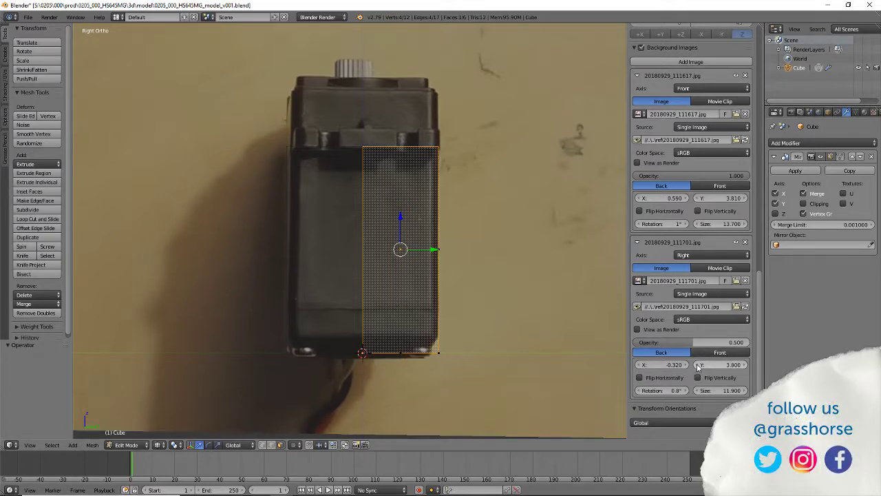
click(744, 365)
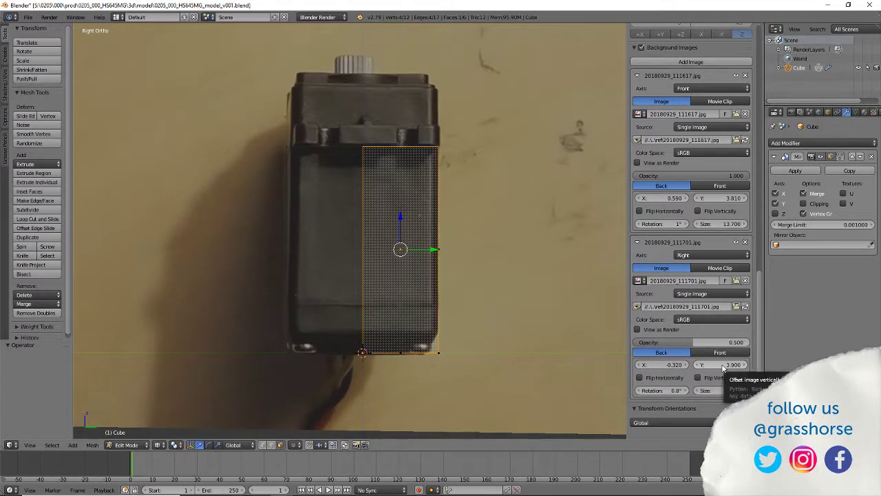
mouse_move(723, 369)
mouse_down()
mouse_move(742, 369)
mouse_move(724, 368)
mouse_up()
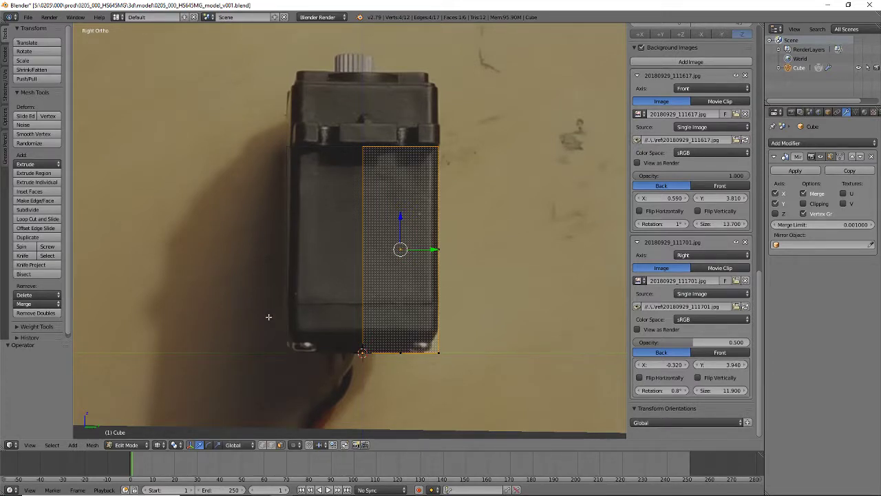
Go to Top view, collapse both photo entries and add a third background image slot.
key(KP_7)
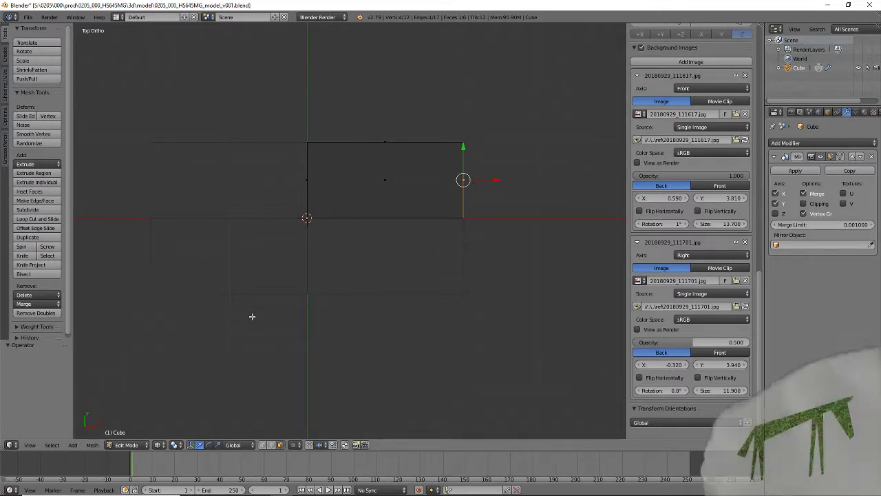
key(KP_1)
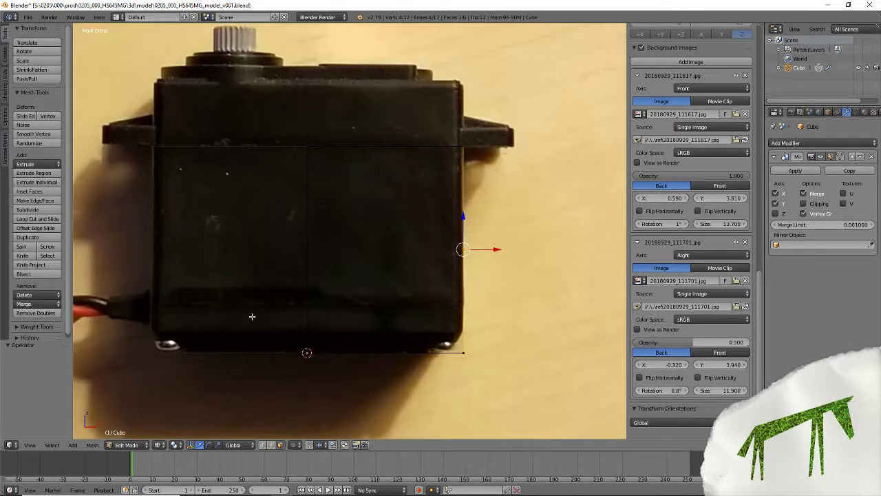
key(KP_7)
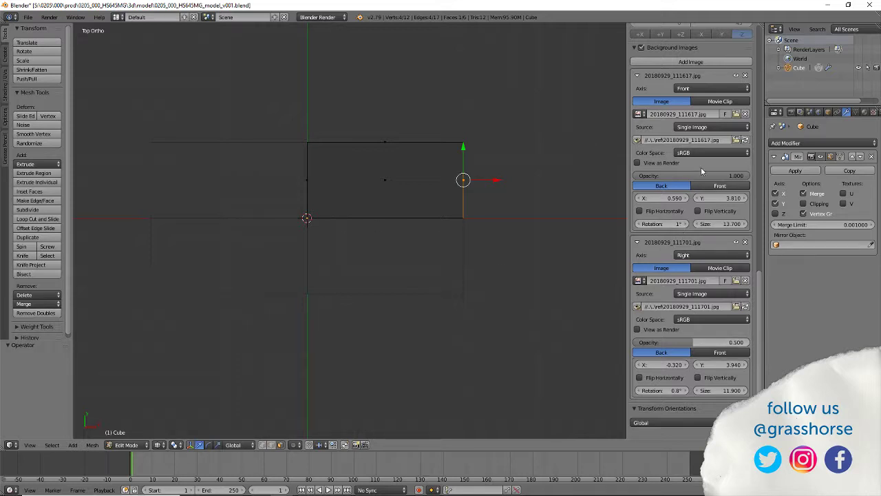
click(637, 77)
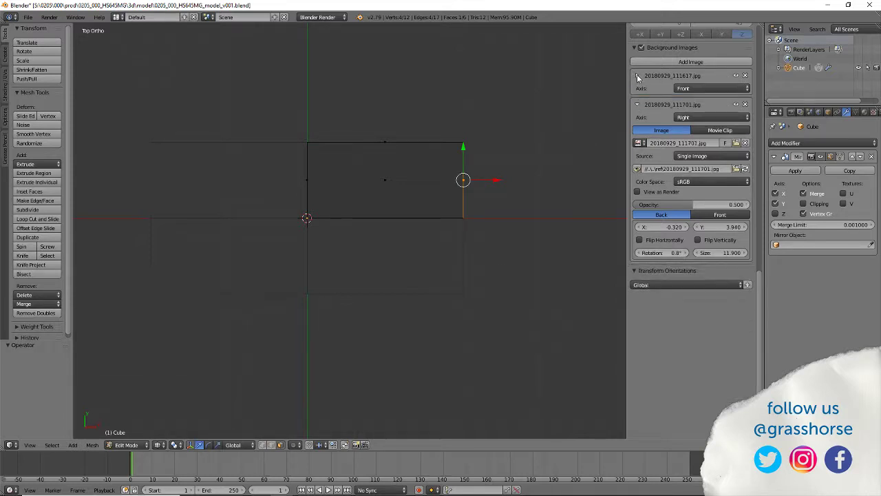
click(638, 104)
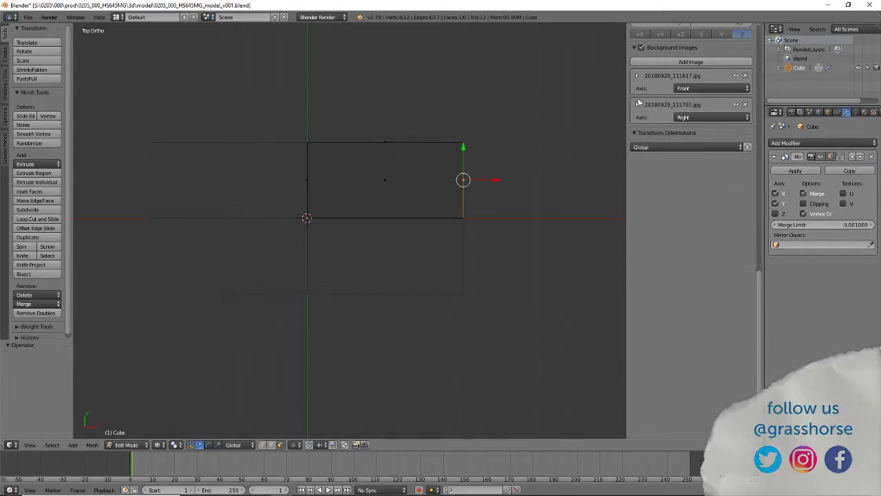
click(675, 62)
Load 20180929_111607.jpg from the ref folder into the new slot, using thumbnail view.
click(672, 172)
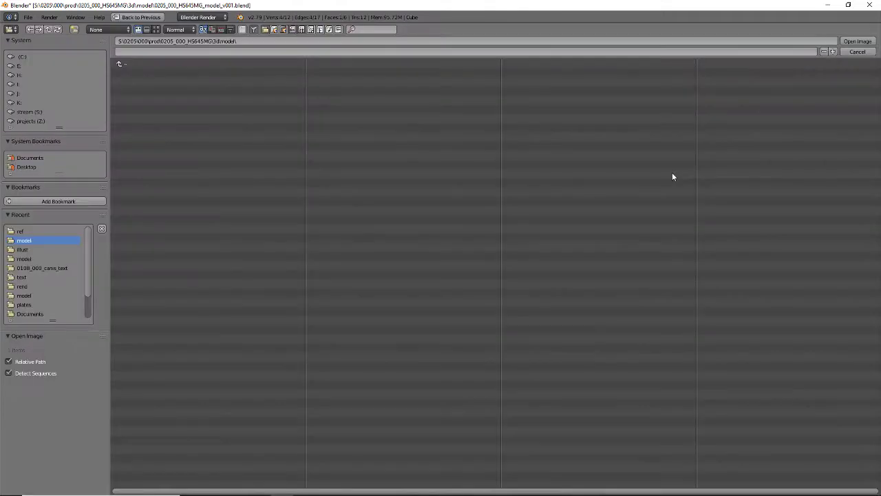
click(120, 64)
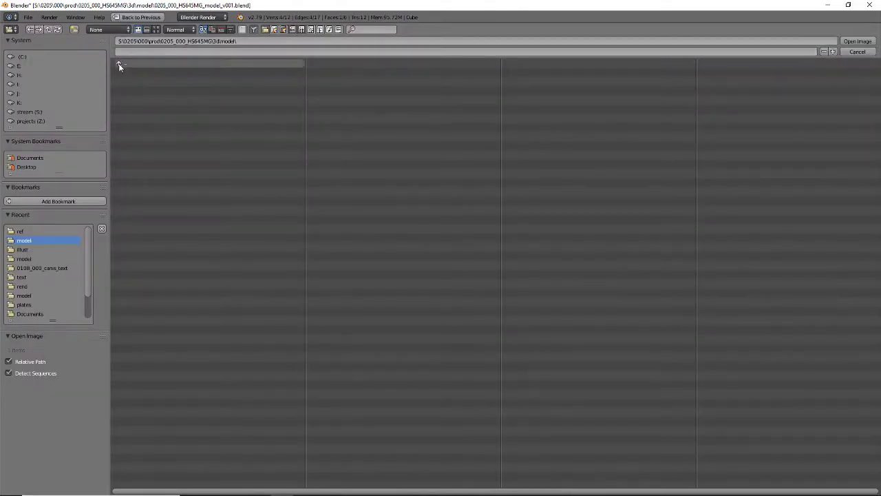
click(119, 64)
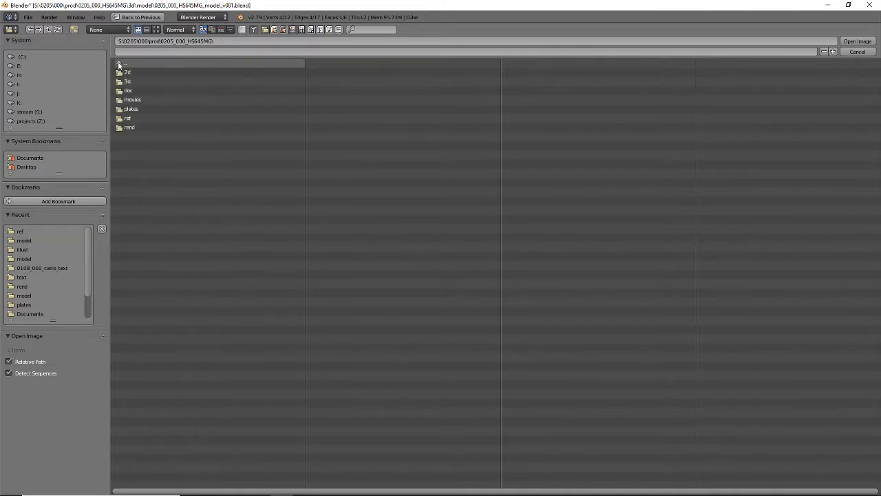
click(129, 118)
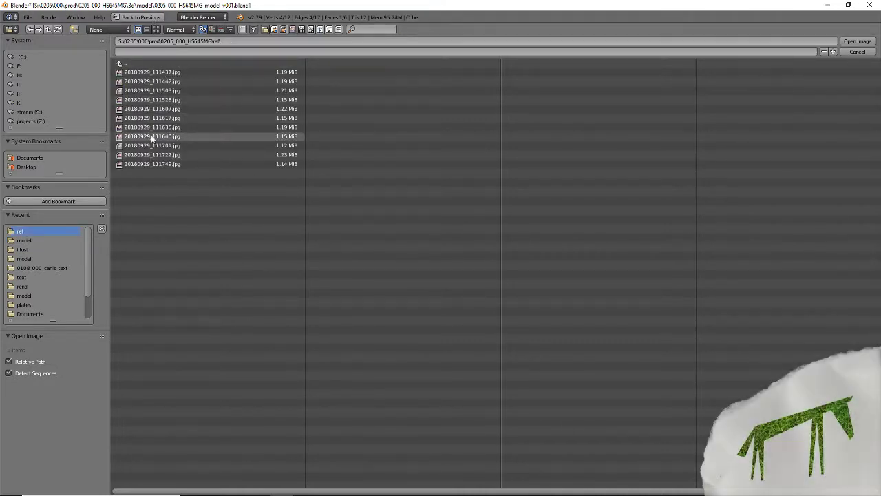
click(153, 29)
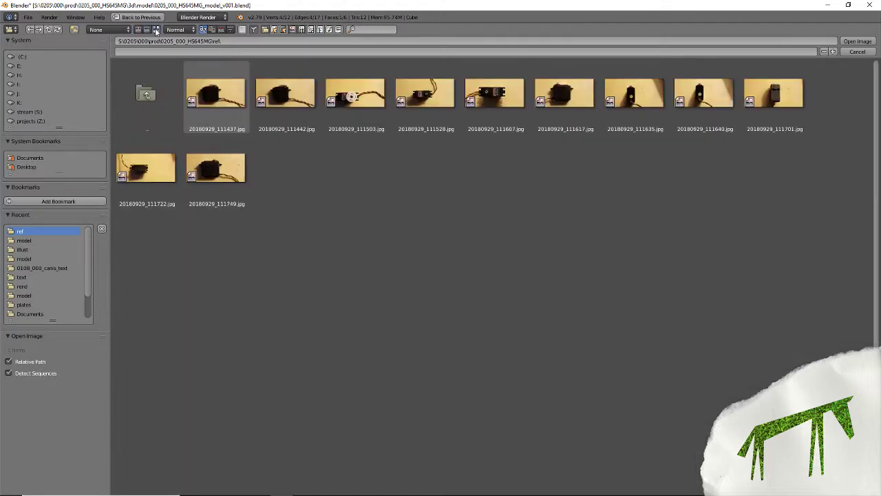
click(490, 95)
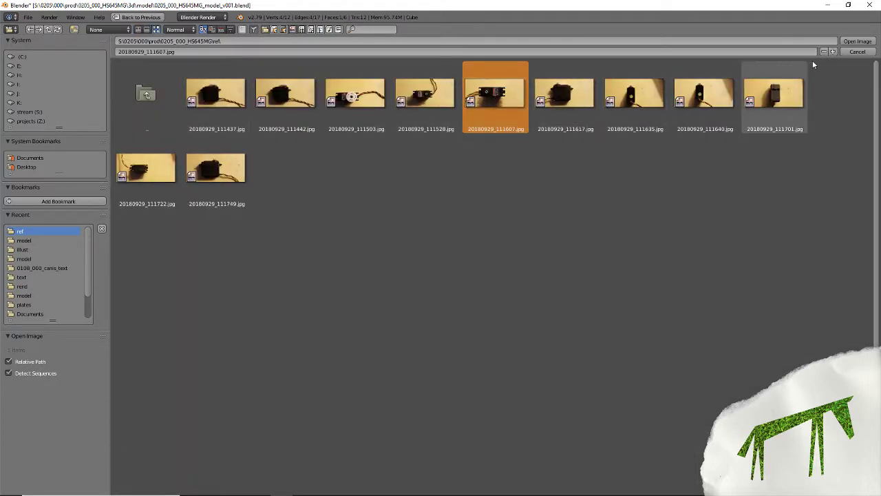
click(858, 41)
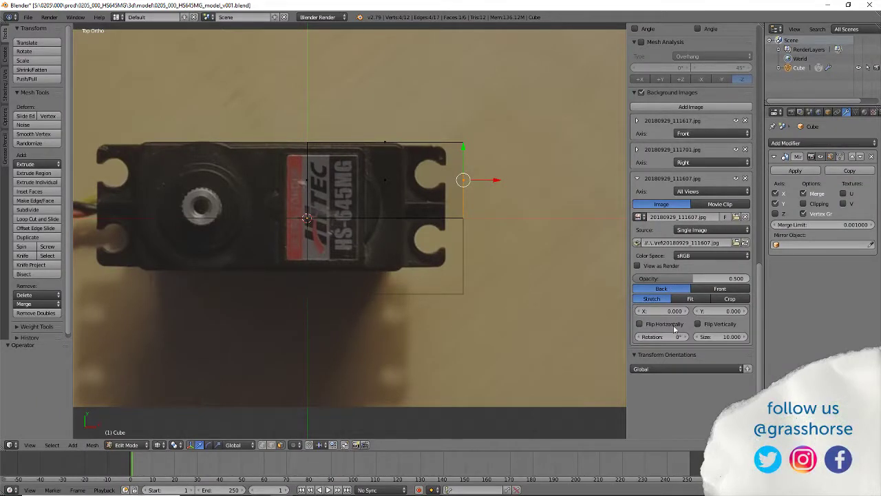
Show the new photo only in the Top view and set its size to 12.
click(703, 190)
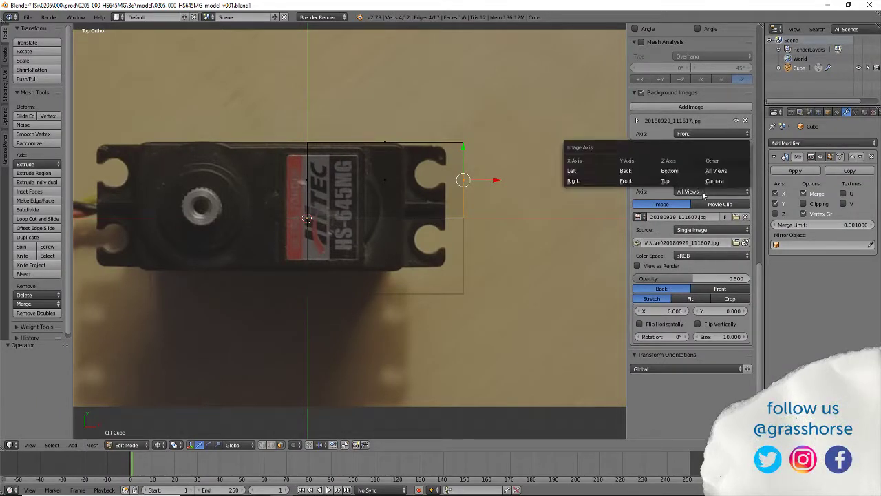
click(678, 173)
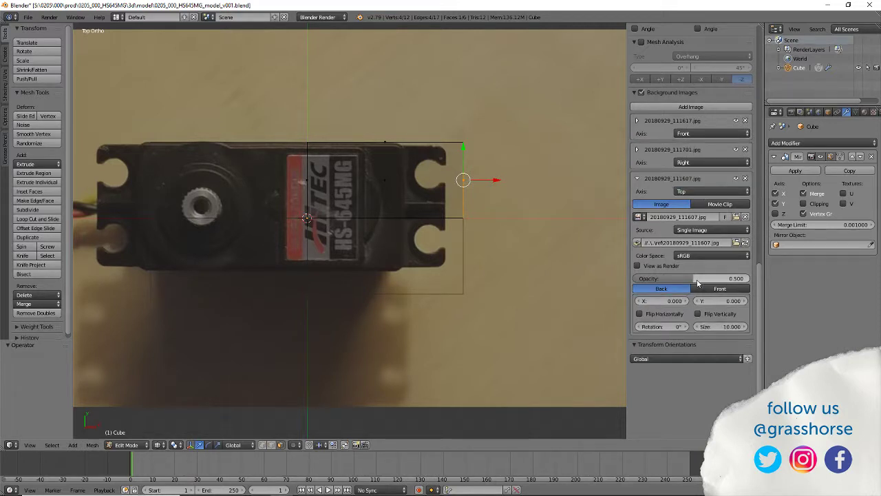
click(661, 302)
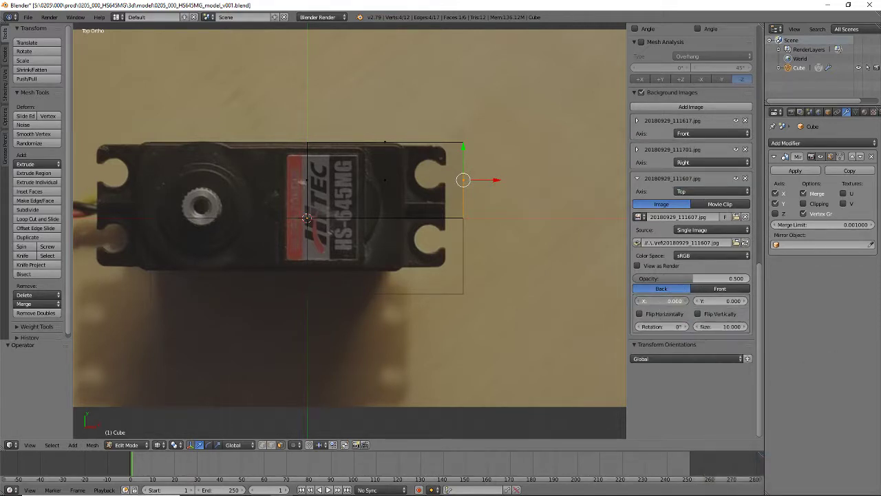
click(723, 327)
click(724, 327)
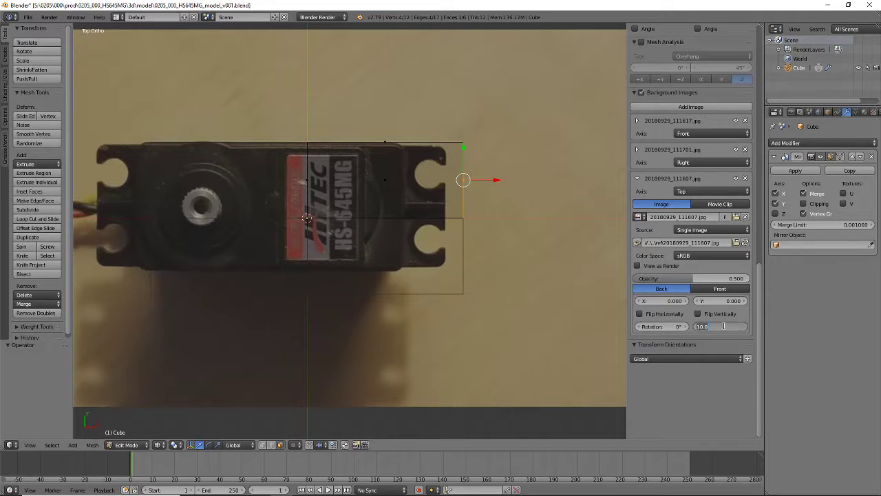
text(12)
key(Return)
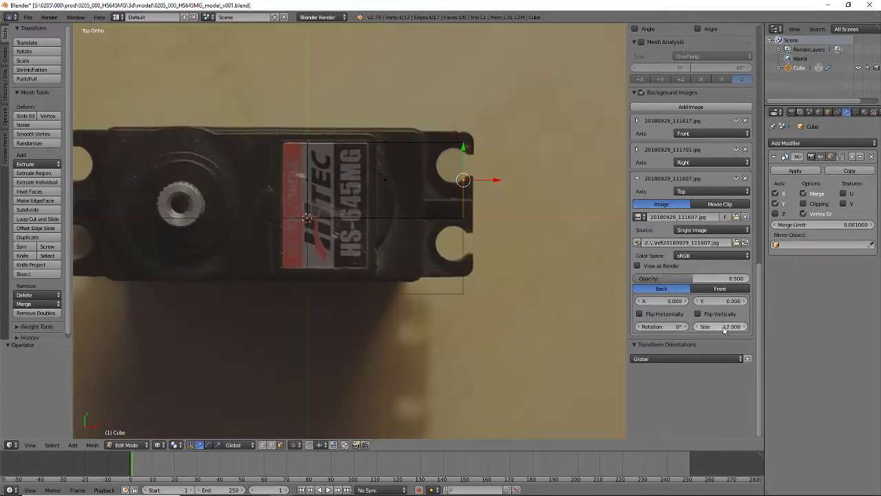
Refine the top photo to size 11.8 with offsets X 0.54 and Y -0.36.
drag(661, 301, 696, 321)
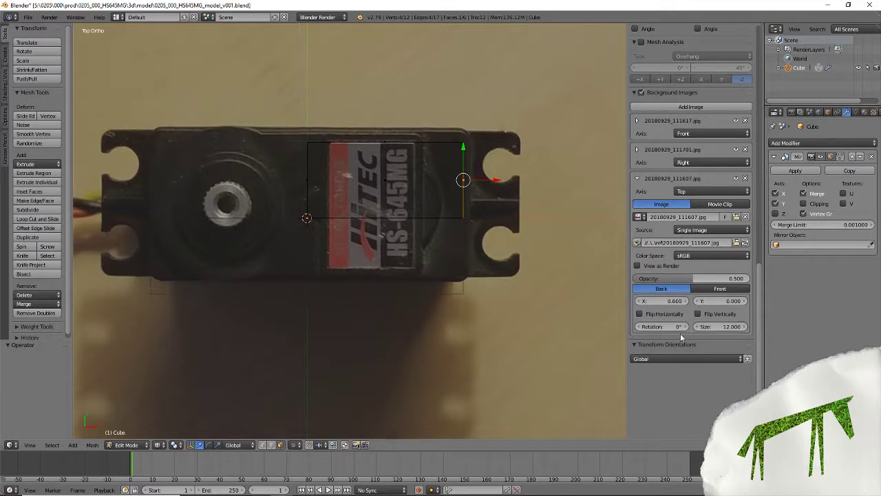
drag(719, 327, 698, 327)
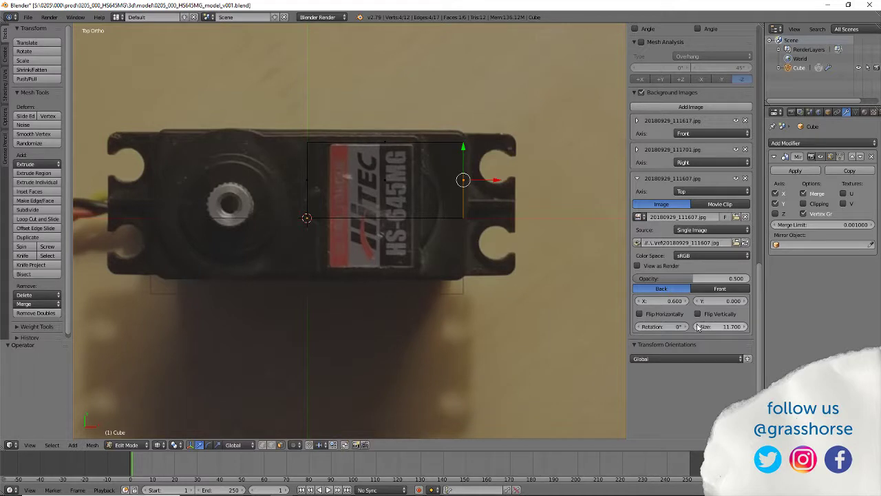
drag(647, 302, 669, 303)
drag(724, 303, 715, 303)
click(731, 326)
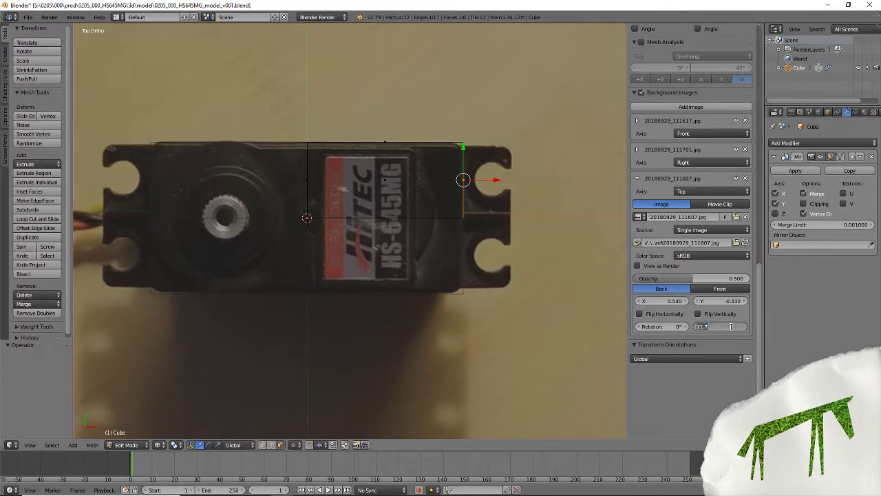
text(11.8)
key(Return)
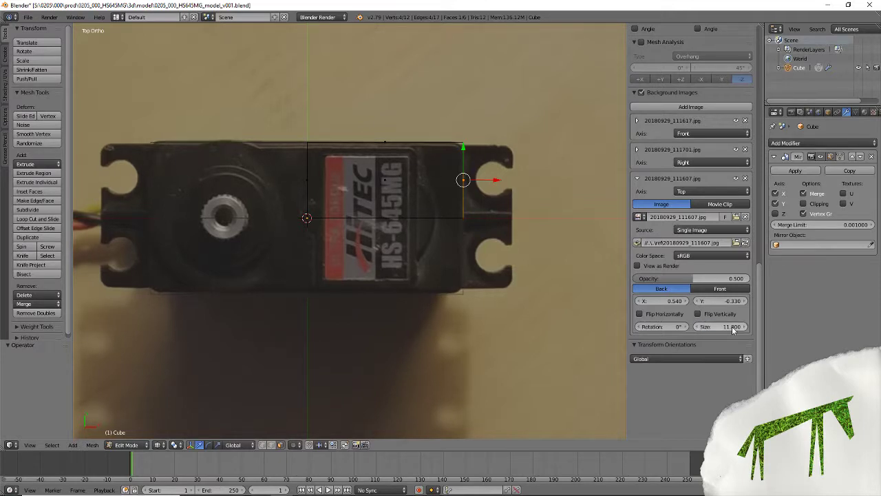
click(723, 301)
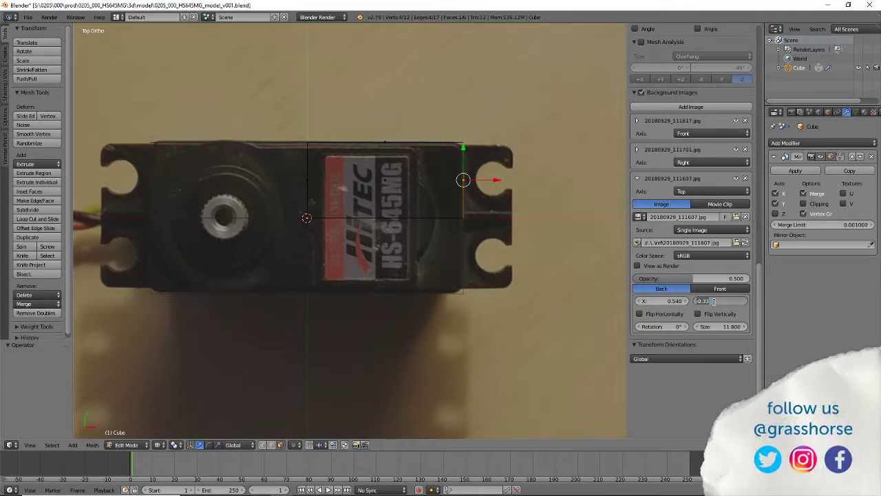
key(Return)
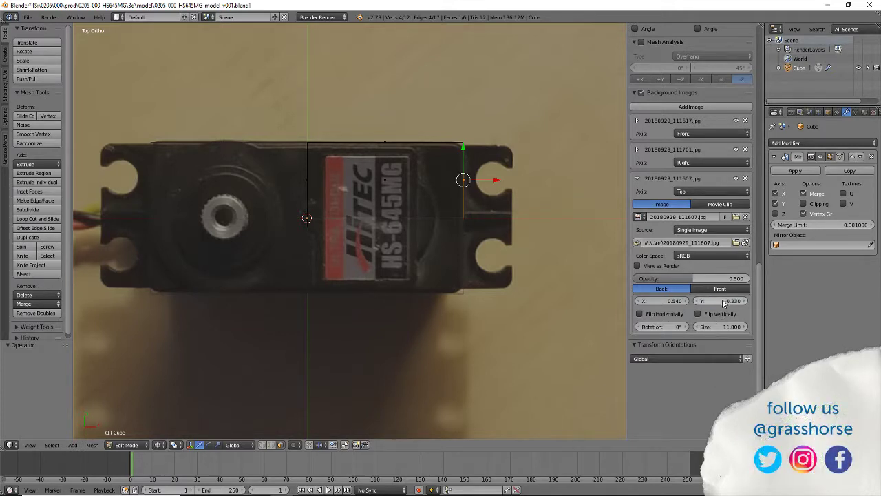
drag(724, 303, 705, 301)
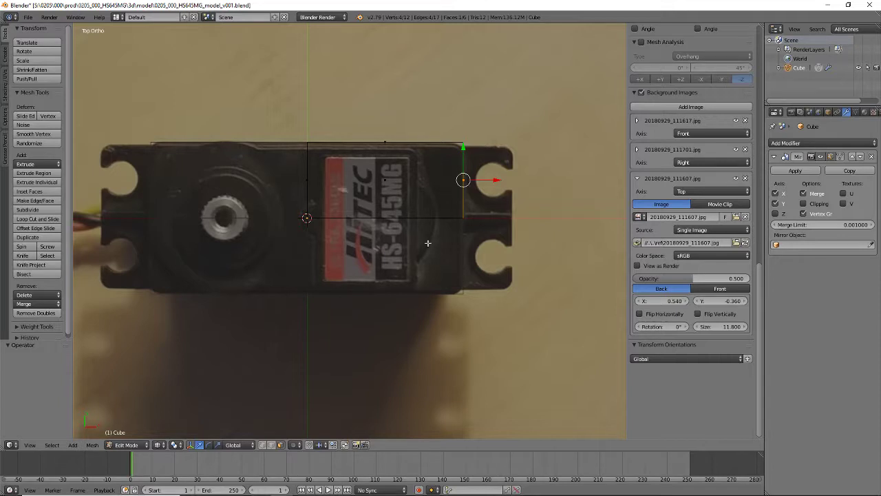
Check the alignment by orbiting, toggling shading and cycling front, right, top and back views.
middle_drag(318, 323, 265, 237)
key(z)
key(z)
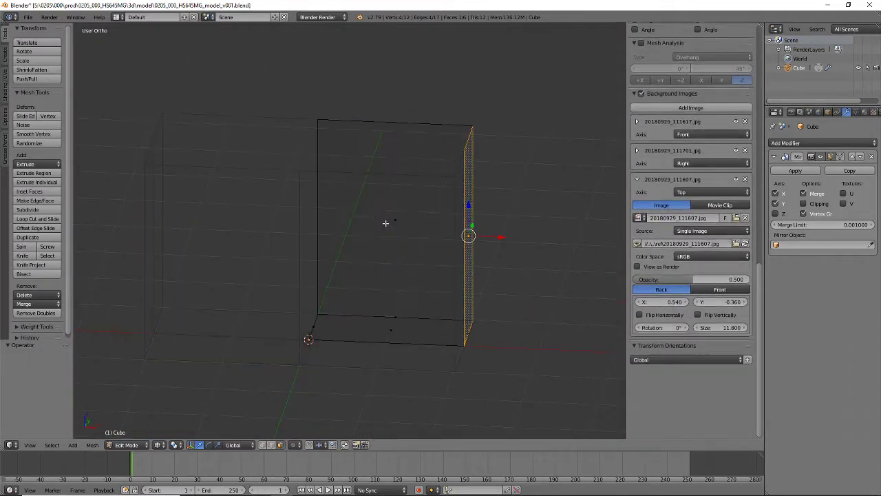
mouse_move(385, 222)
middle_down()
mouse_move(344, 216)
mouse_move(378, 200)
middle_up()
key(KP_1)
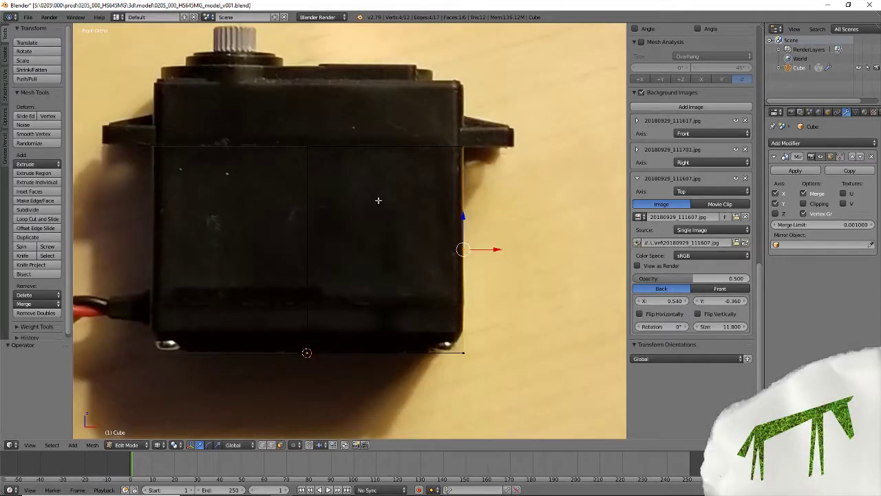
key(KP_3)
key(KP_7)
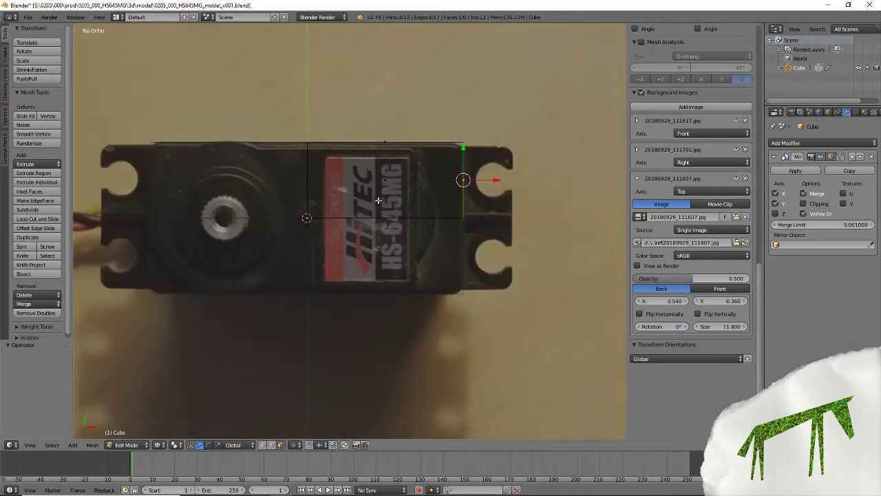
key(ctrl+KP_1)
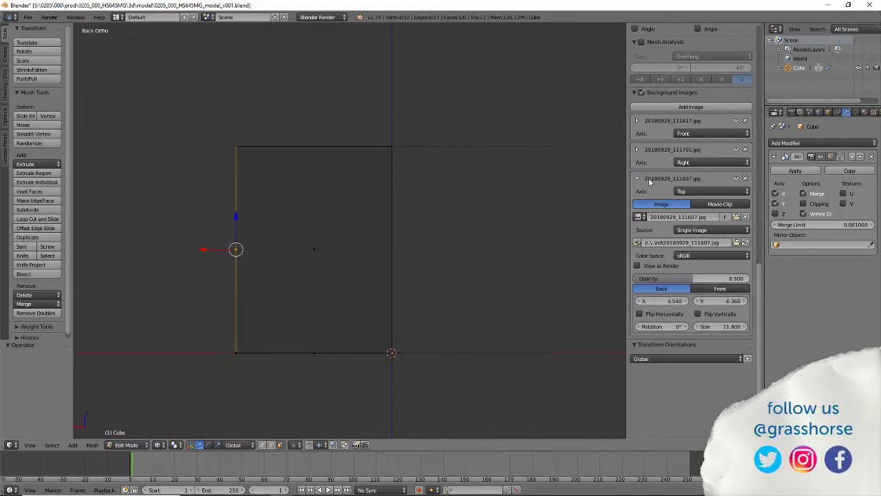
Collapse the top photo entry, add a fourth slot and load 20180929_111749.jpg from ref.
click(637, 179)
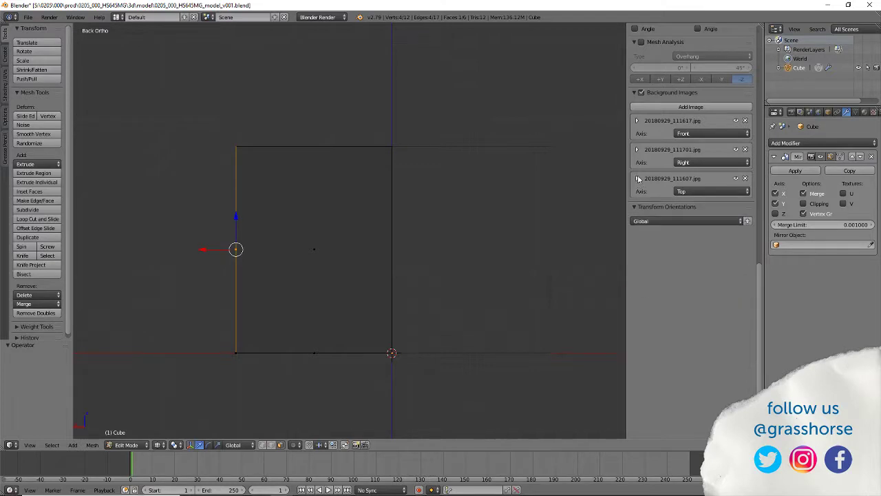
click(708, 108)
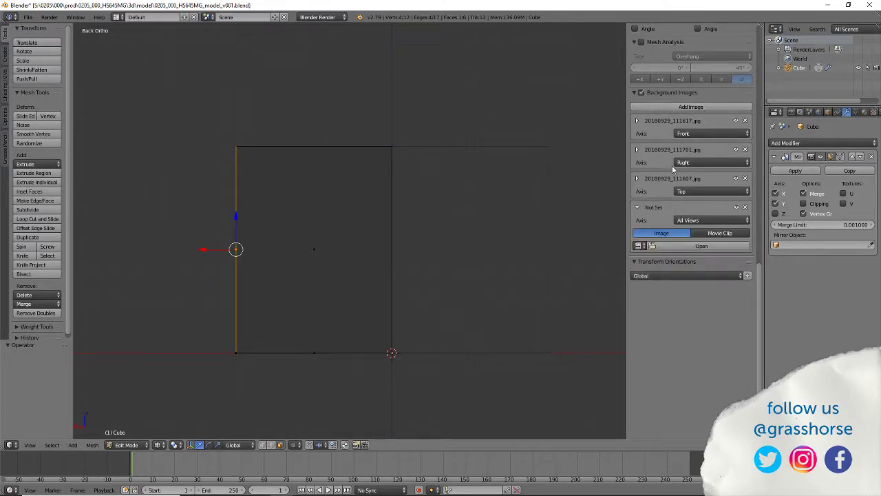
click(692, 247)
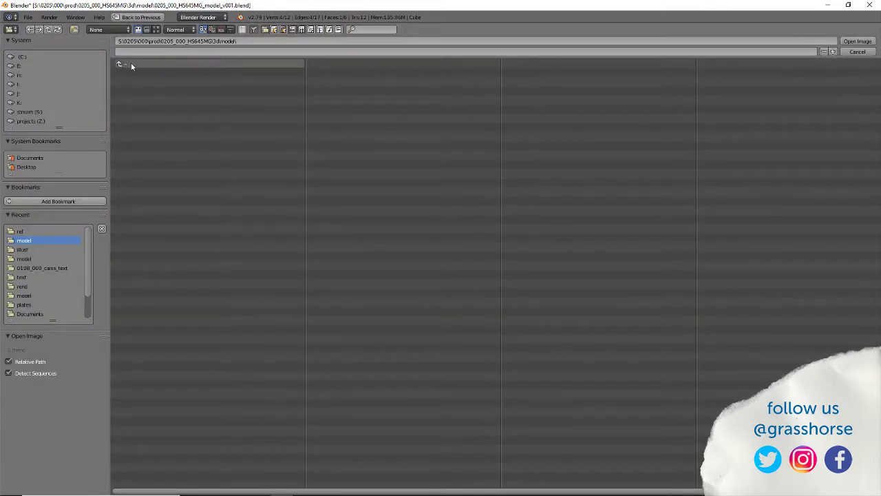
click(156, 29)
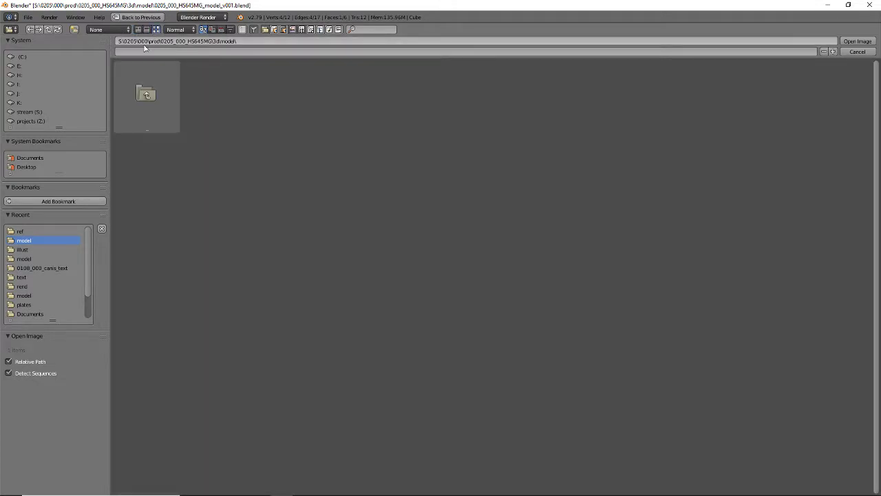
click(141, 90)
click(141, 90)
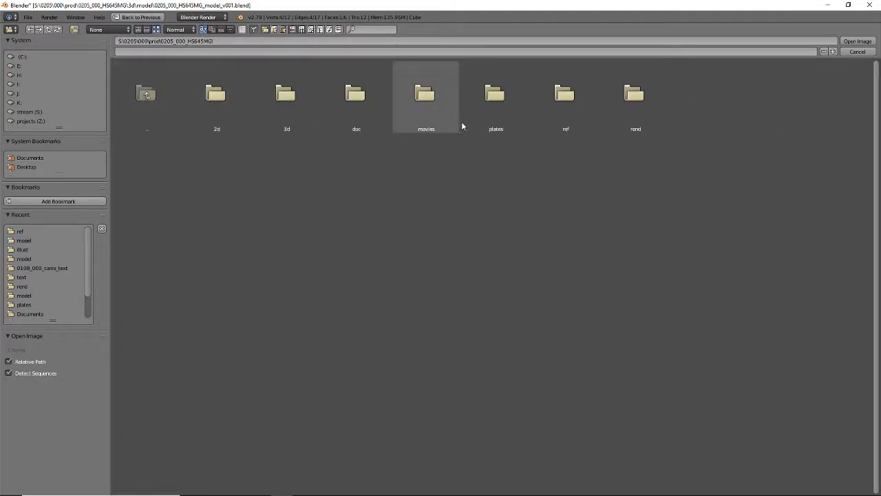
click(570, 107)
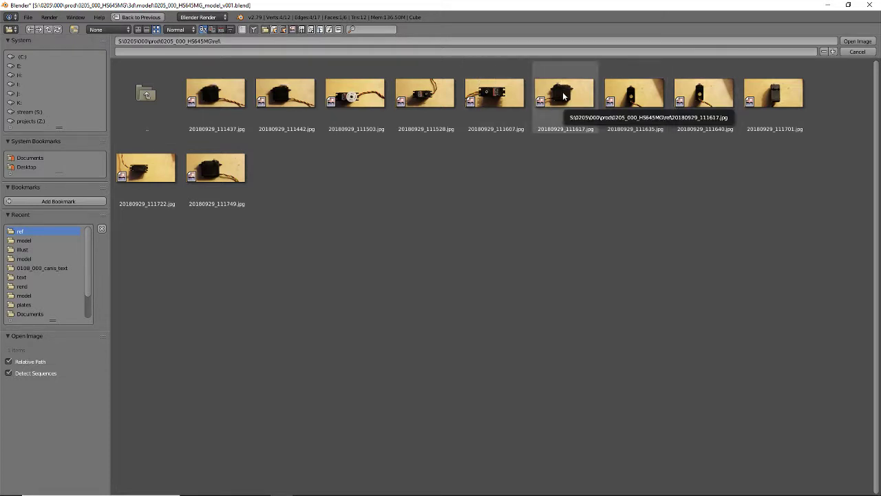
click(218, 173)
double_click(211, 174)
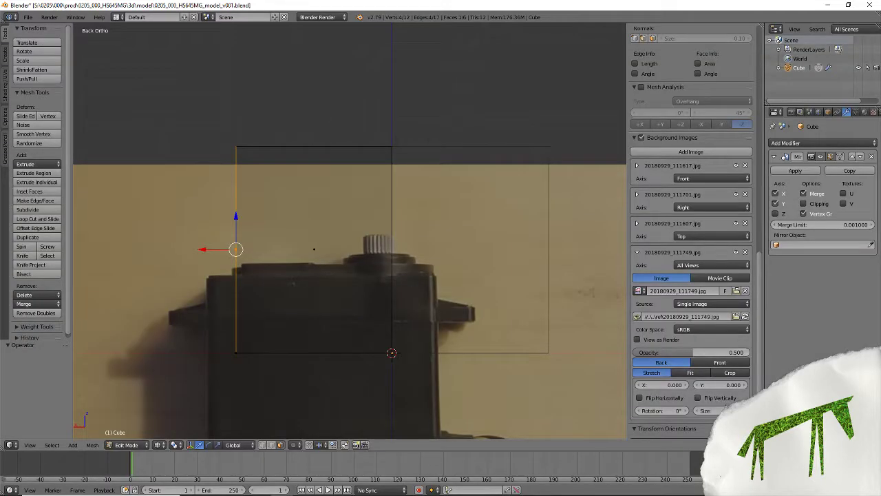
Set the fourth photo's size to 10.0 and show it only in the Back view.
click(709, 410)
text(10.0)
key(Return)
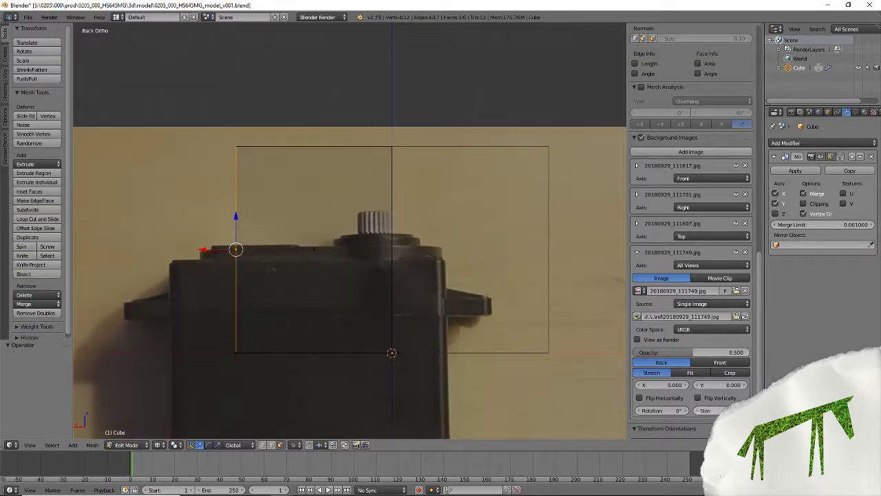
click(694, 266)
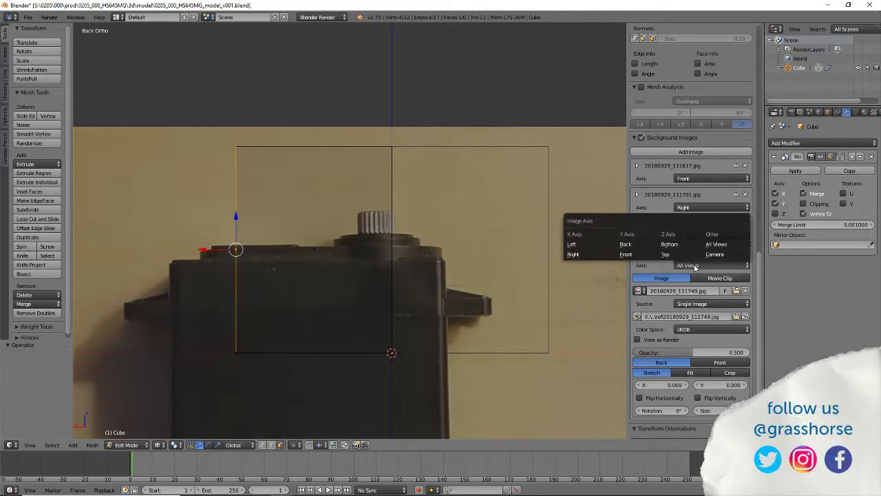
click(626, 244)
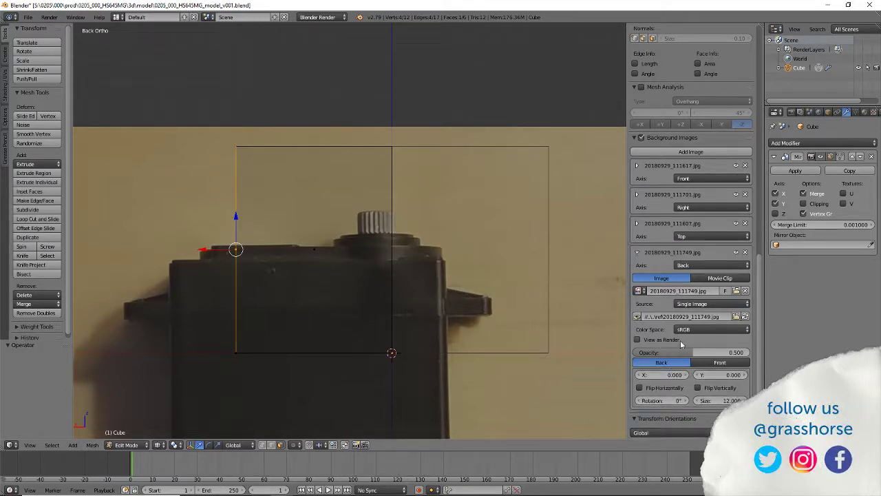
Align the back photo to X 1.22, Y 4.35, rotation 1.2° and size 13.4.
drag(665, 375, 731, 400)
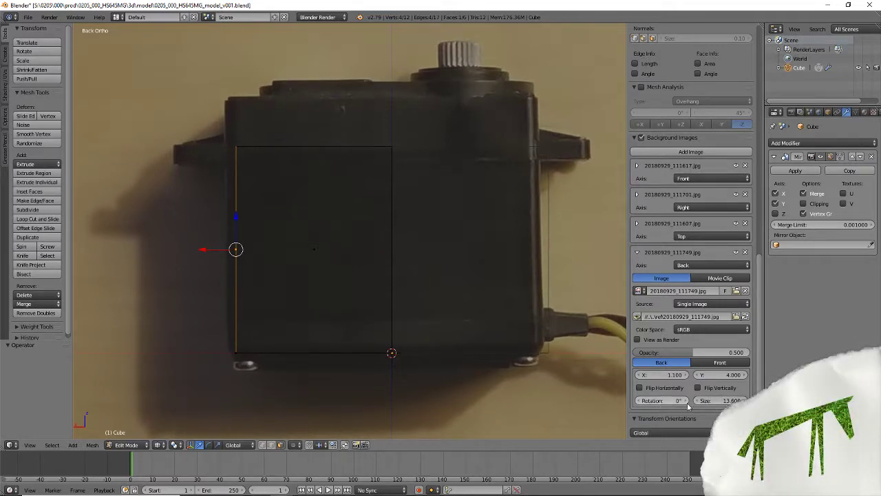
click(686, 401)
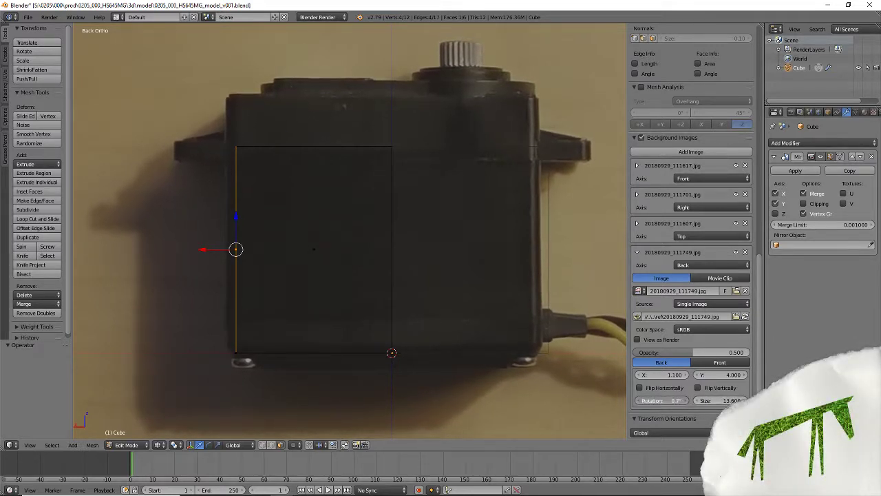
click(686, 375)
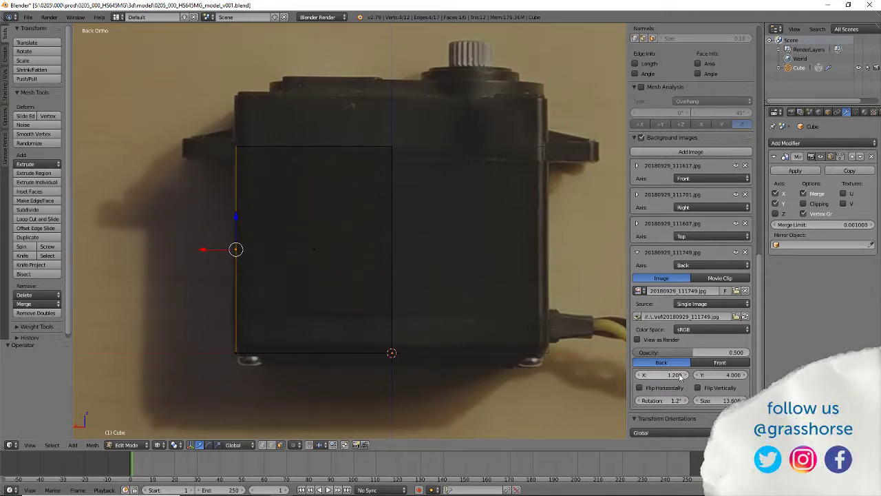
click(746, 375)
click(746, 375)
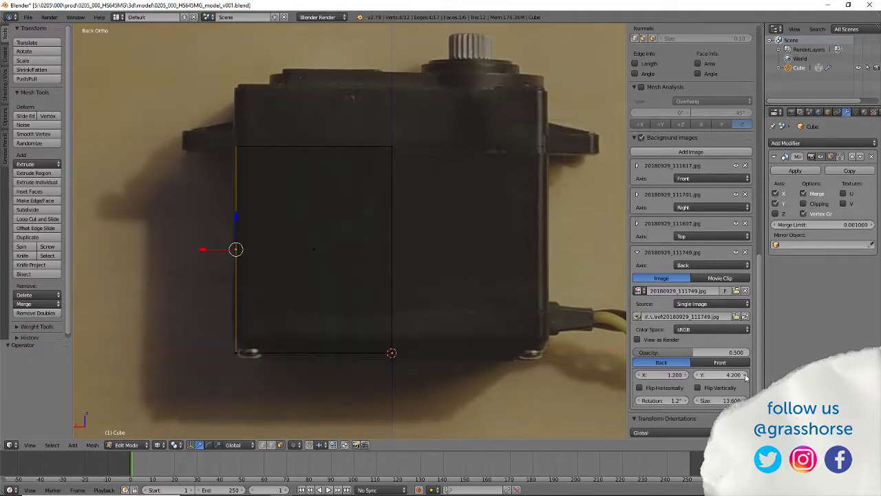
click(746, 375)
click(746, 375)
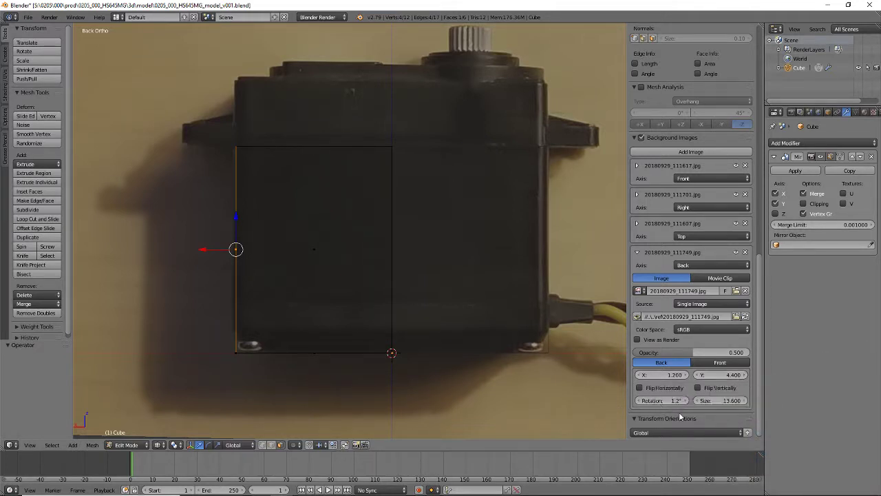
click(713, 400)
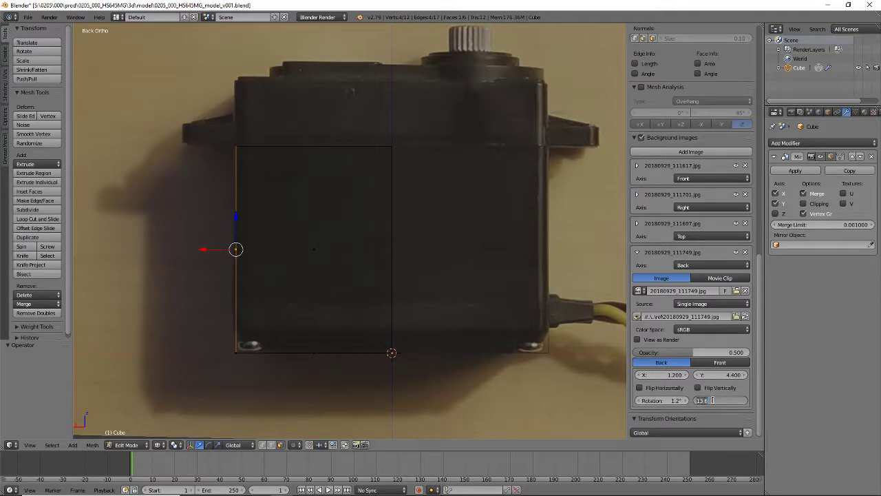
text(13.4)
key(Return)
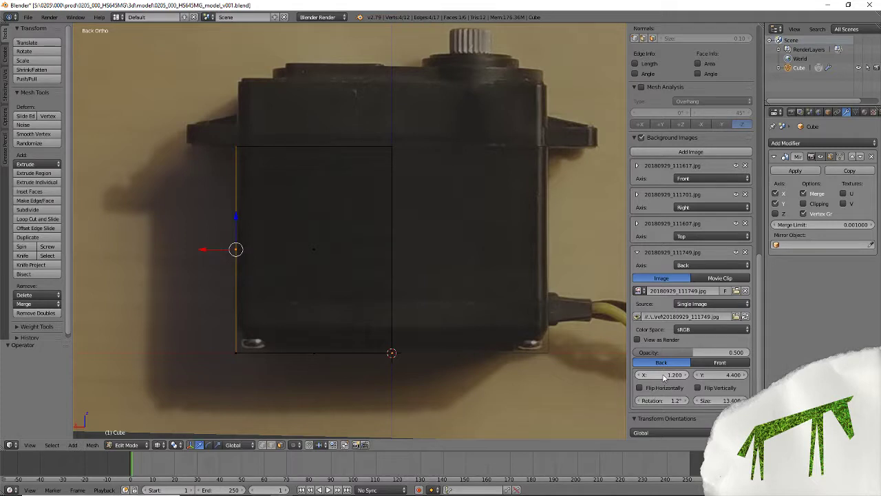
drag(665, 375, 718, 377)
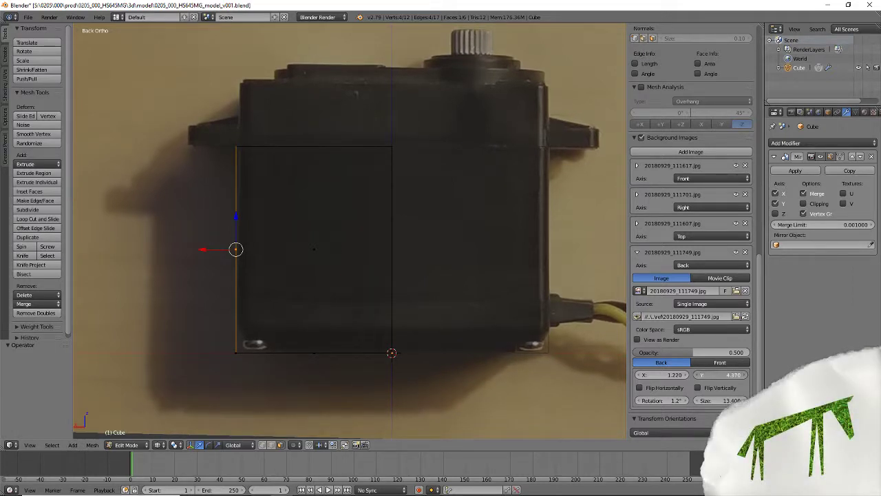
drag(718, 377, 714, 377)
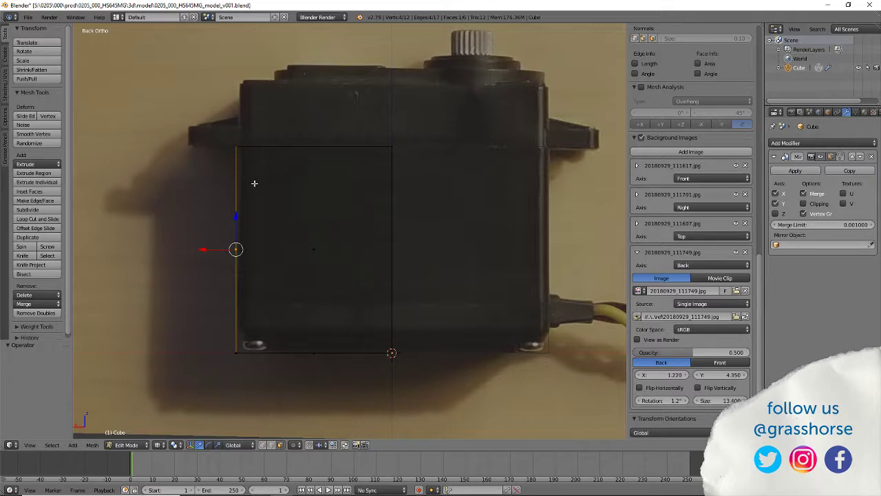
Cycle the views to Left Ortho, collapse the back photo entry and add a fifth slot.
key(KP_1)
key(ctrl+KP_1)
key(KP_3)
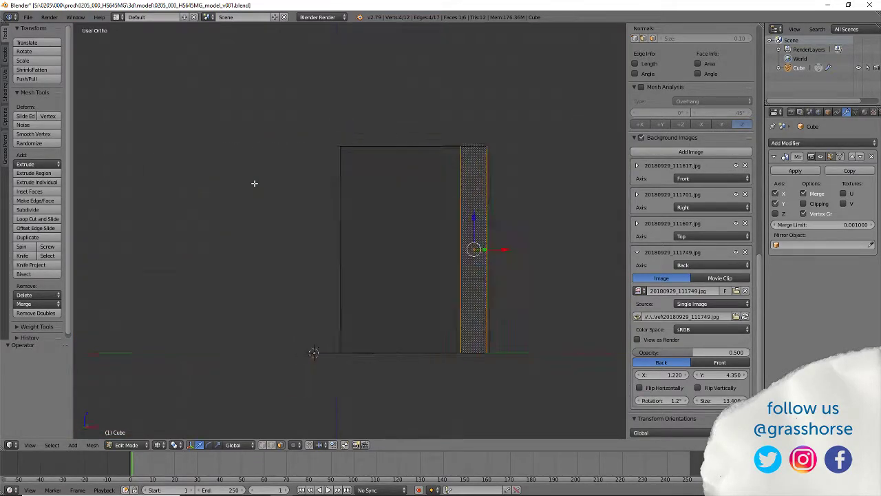
key(ctrl+KP_3)
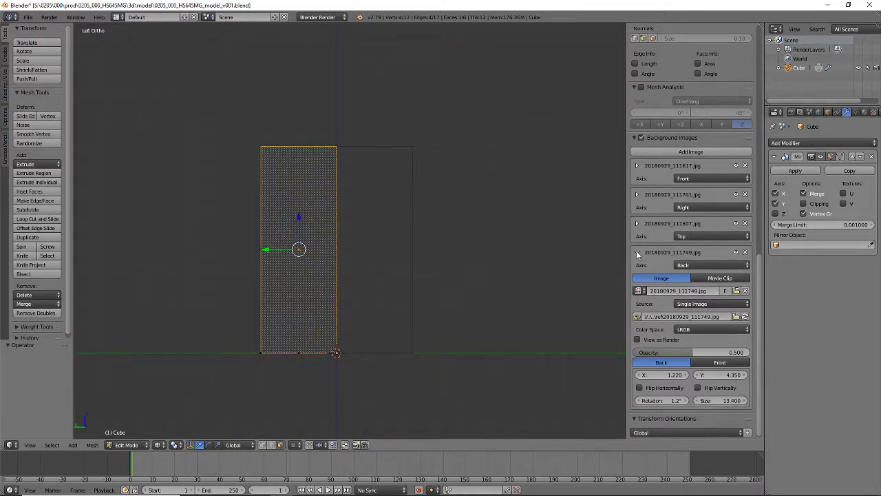
click(637, 253)
click(689, 151)
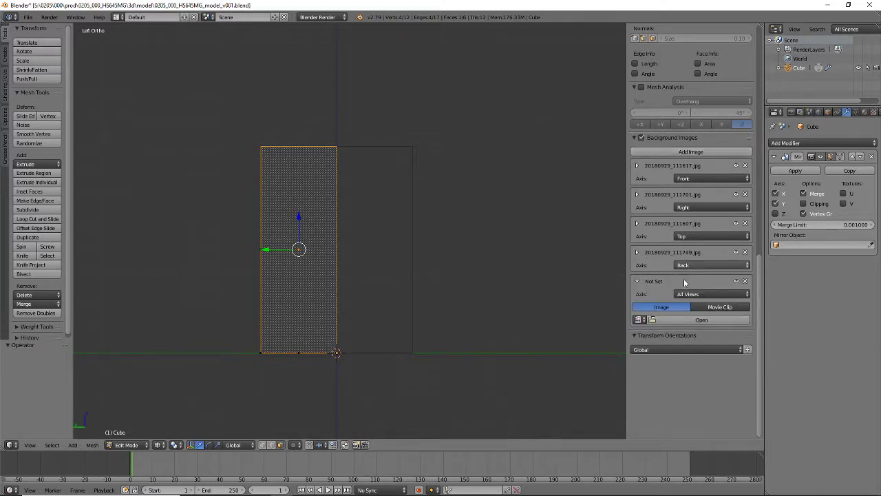
Load 20180929_111640.jpg from the ref folder into the new slot, using thumbnail view.
click(699, 320)
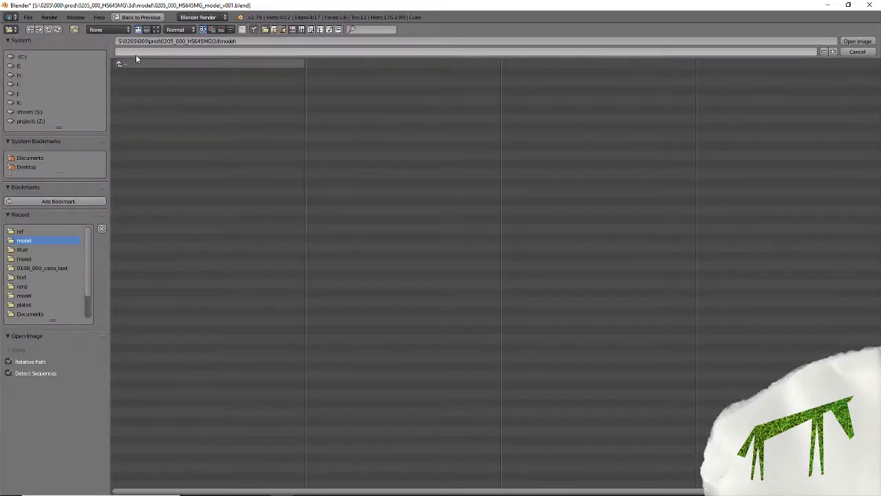
click(119, 64)
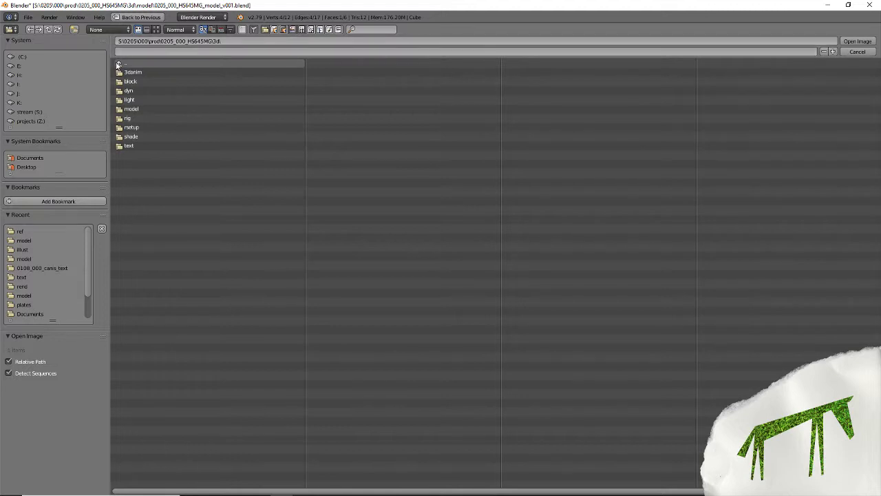
click(119, 62)
click(156, 30)
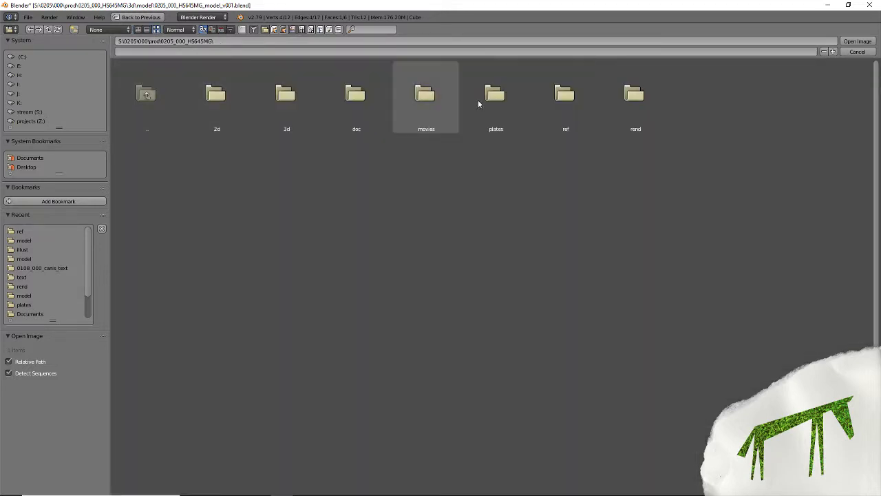
click(563, 95)
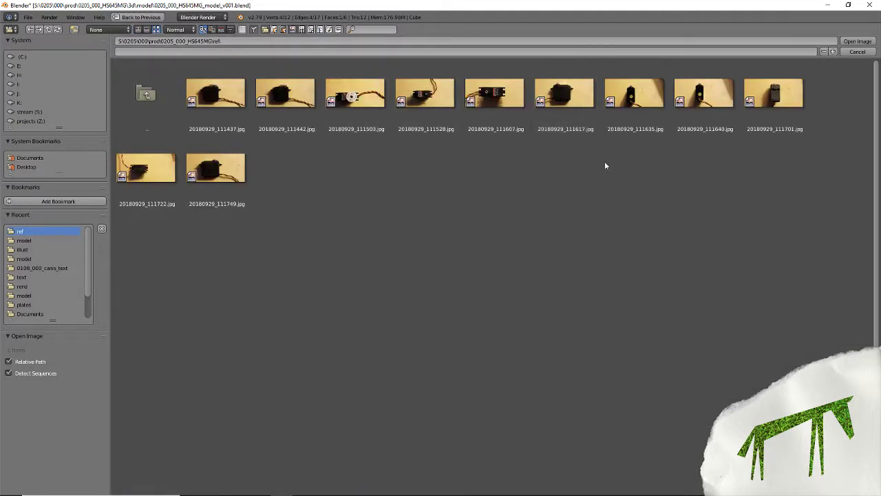
click(722, 100)
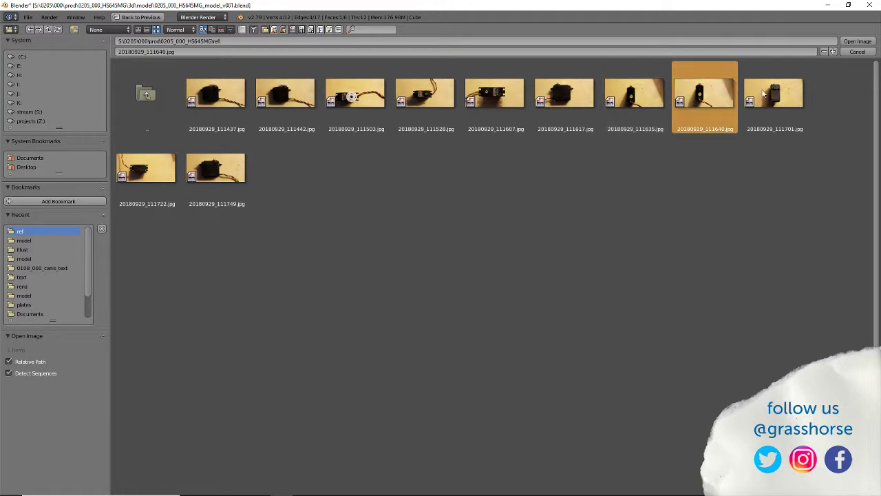
click(858, 42)
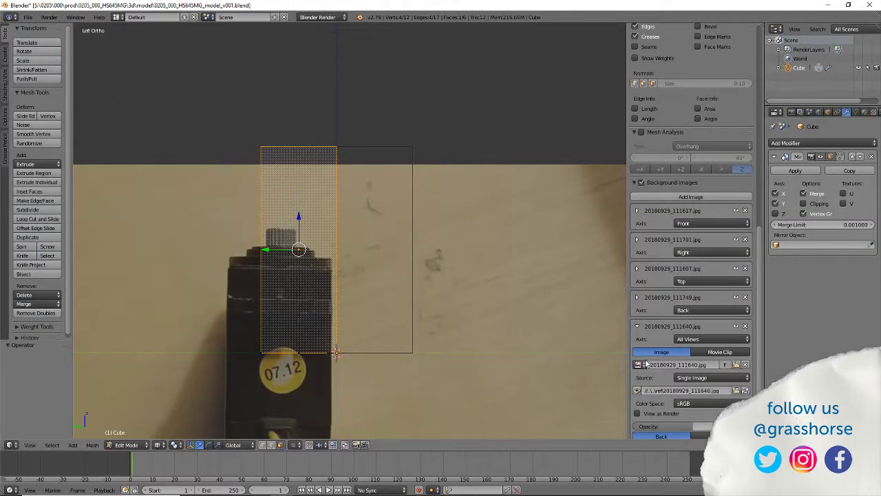
Give the side photo a starting size of 12 and X offset 0.8.
scroll(661, 372, down, 5)
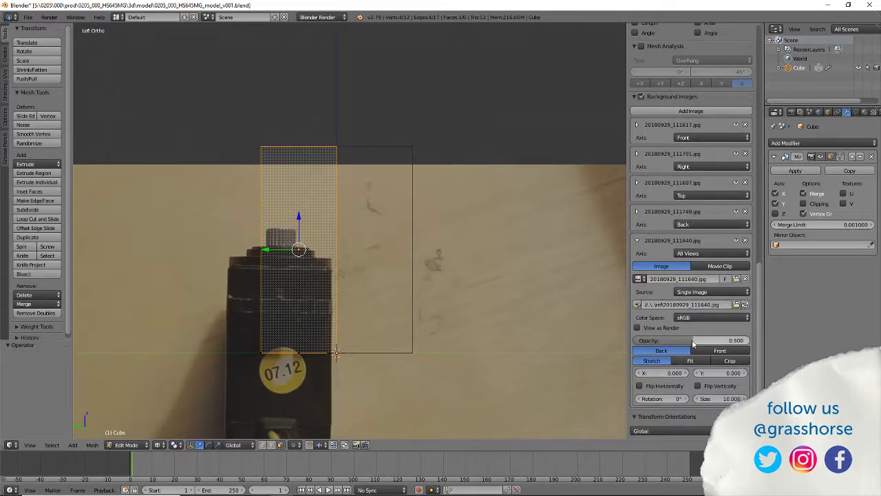
click(730, 402)
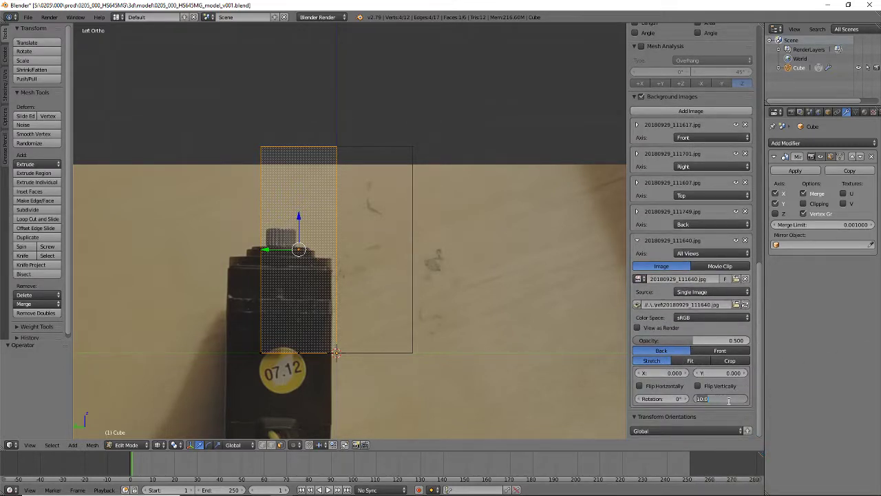
text(12)
key(Return)
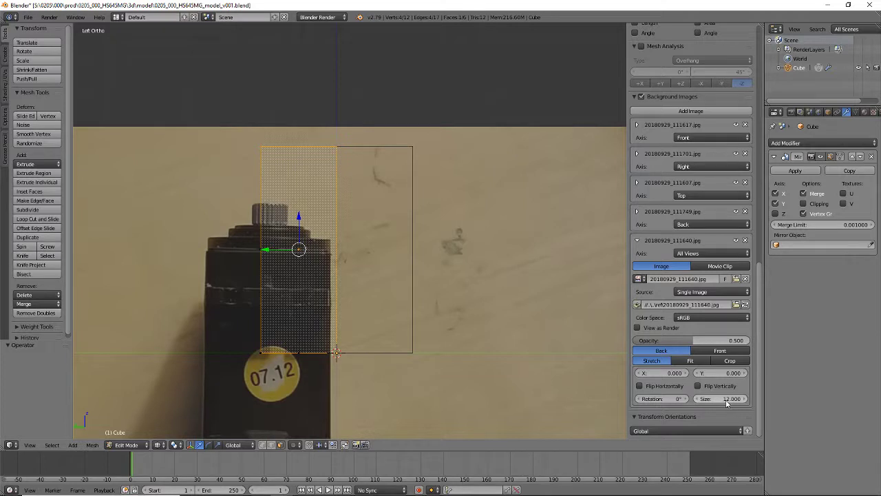
click(664, 373)
text(0.8)
key(Return)
Refine the side photo to X 1.09, Y 3.98, rotation -0.7° and size 14.4.
drag(665, 372, 840, 373)
drag(726, 398, 771, 399)
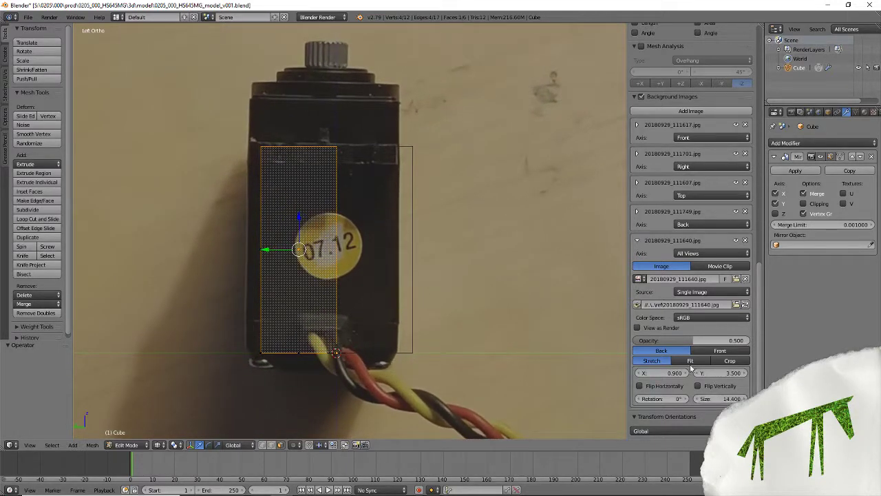
drag(657, 372, 722, 378)
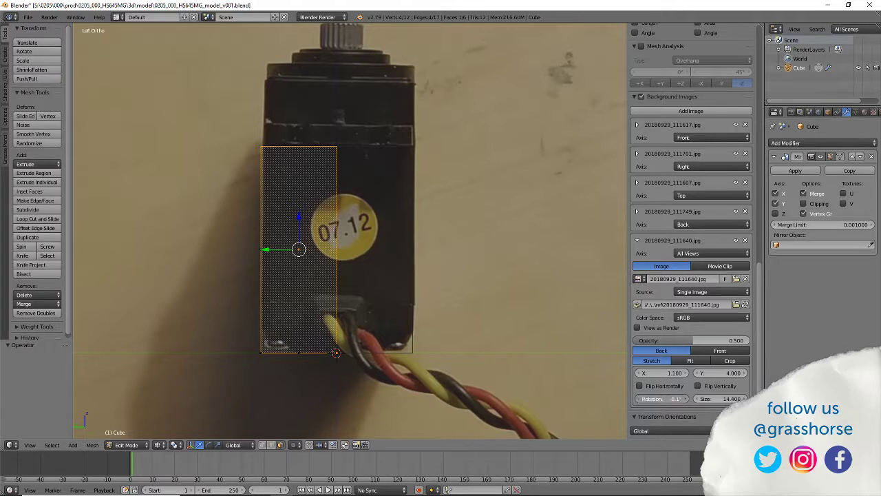
mouse_move(639, 400)
mouse_down()
mouse_move(630, 400)
mouse_move(639, 400)
mouse_up()
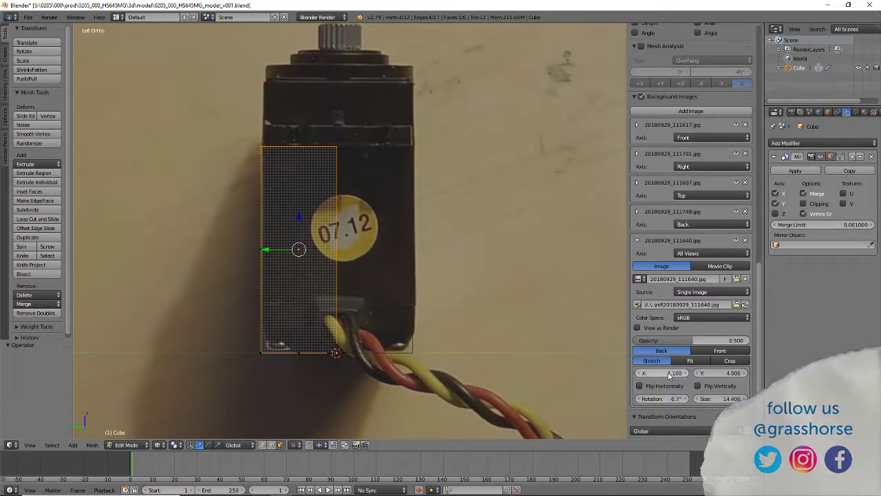
drag(668, 375, 669, 376)
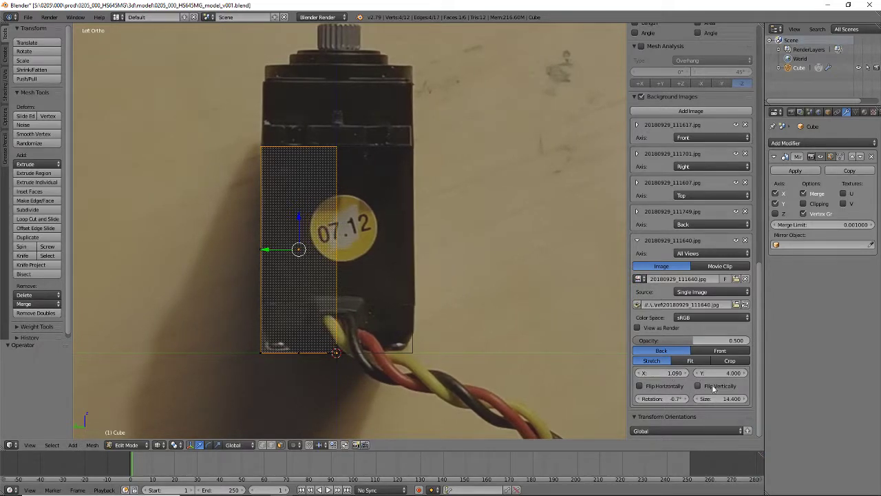
drag(720, 376, 706, 376)
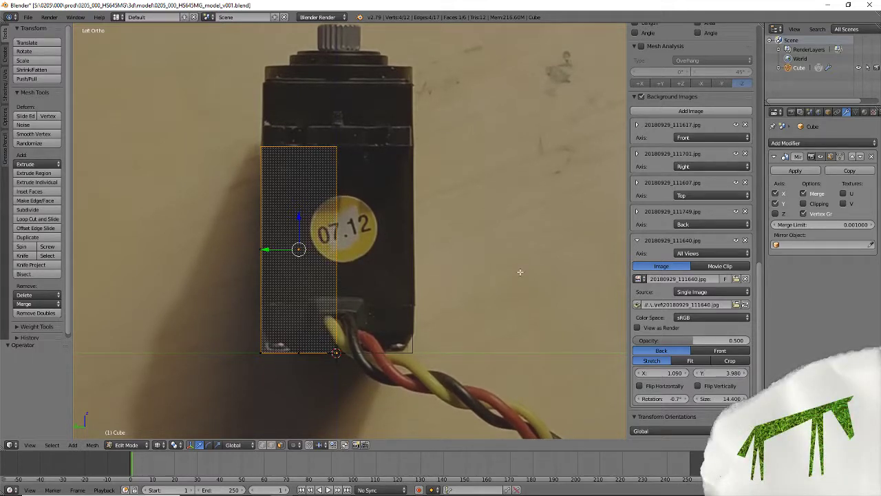
scroll(413, 268, down, 4)
middle_drag(438, 241, 436, 281)
scroll(438, 283, up, 2)
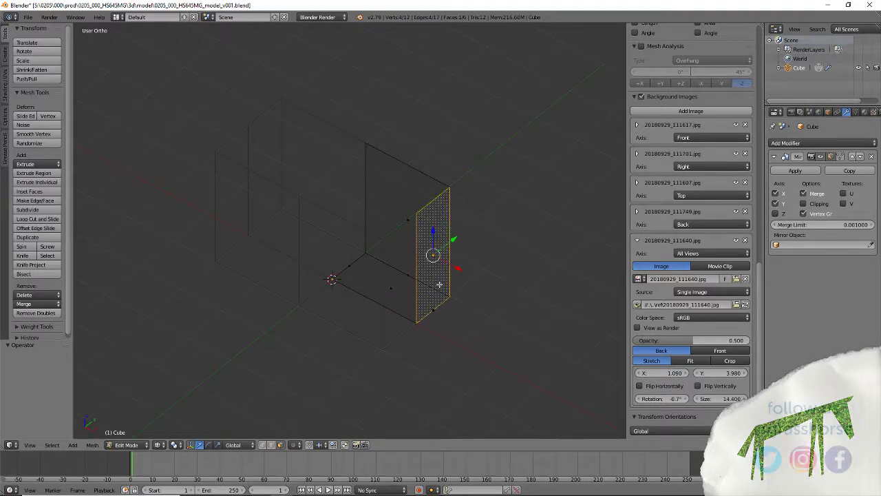
key(ctrl+KP_3)
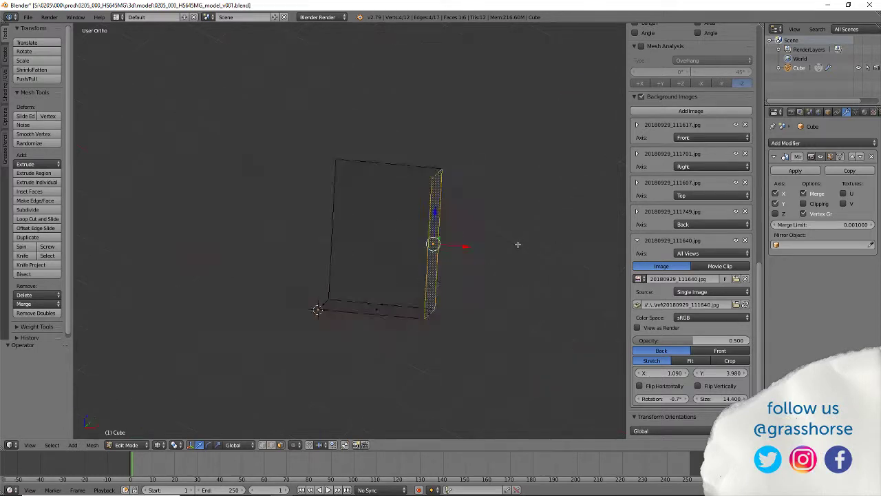
key(ctrl+KP_1)
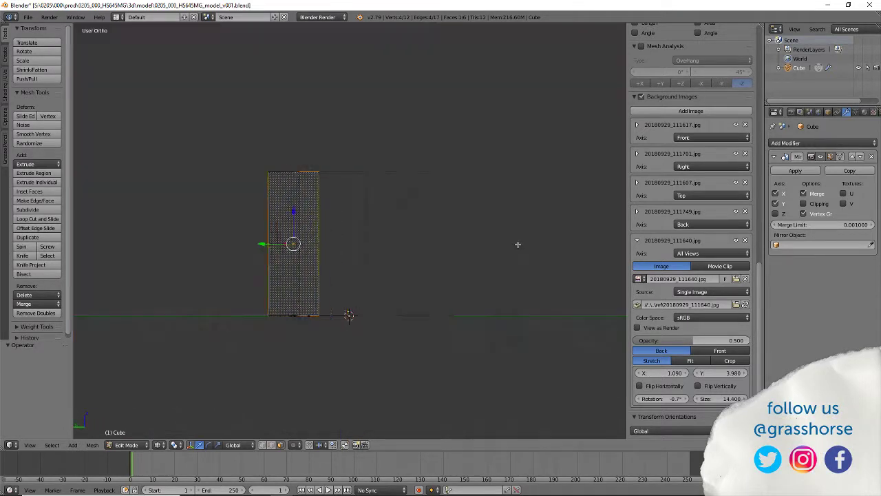
key(ctrl+KP_3)
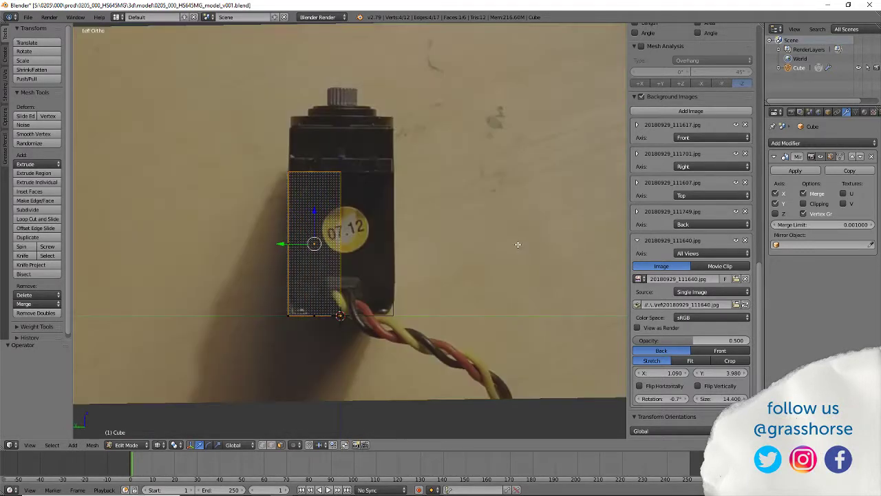
key(KP_3)
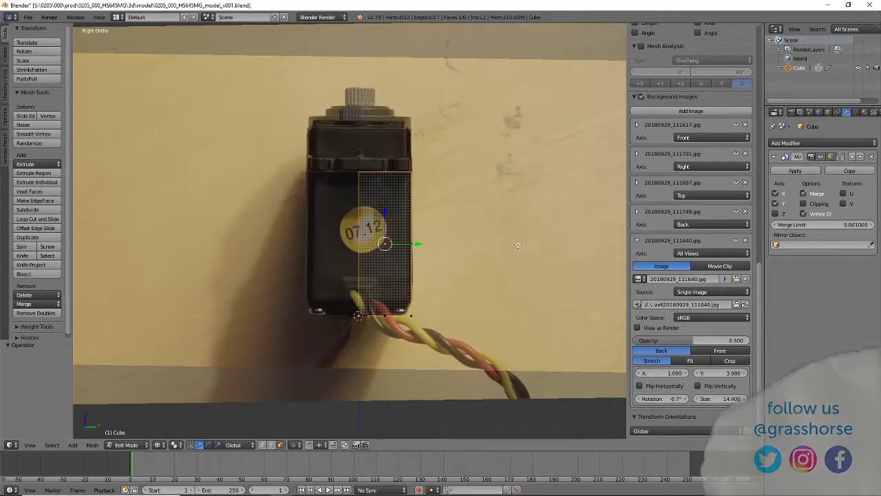
key(ctrl+KP_3)
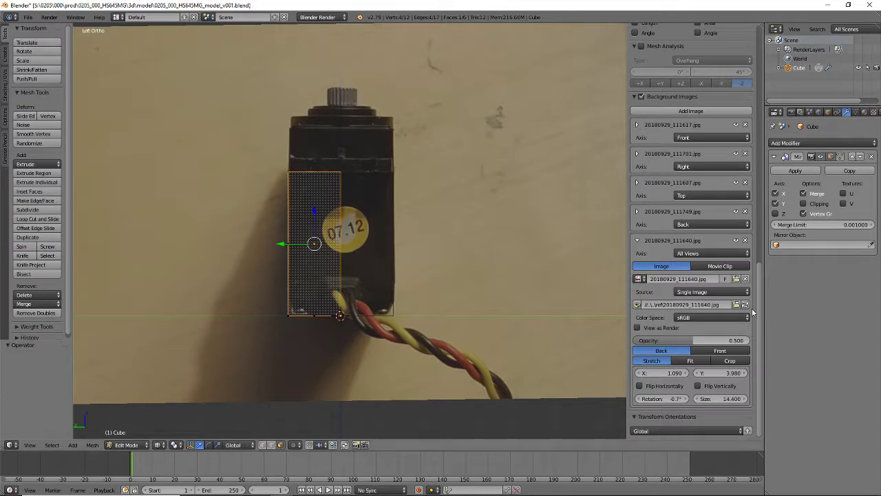
click(695, 253)
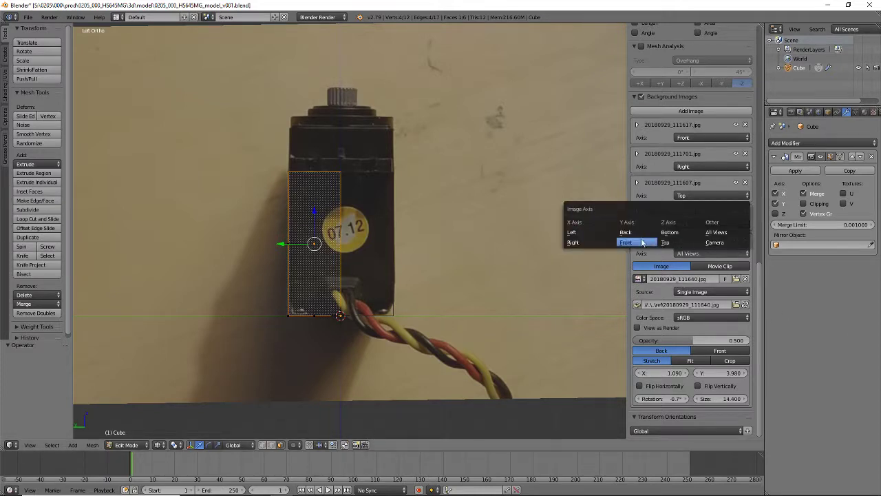
click(572, 232)
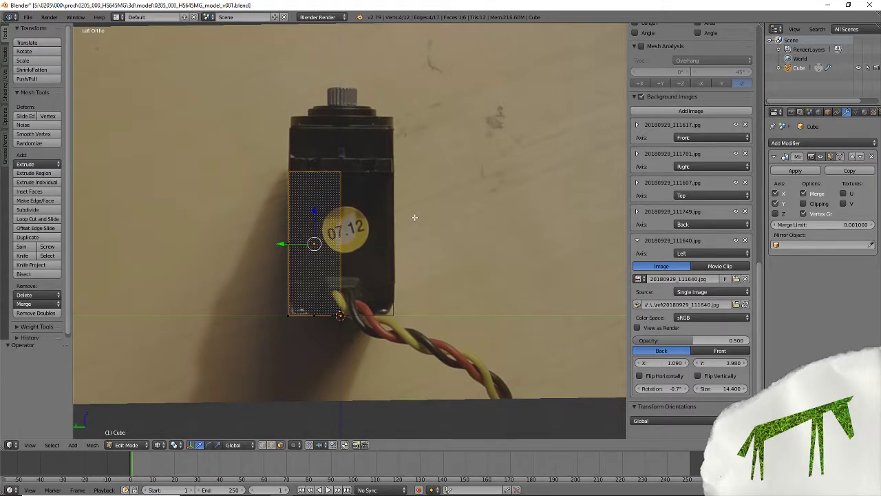
key(KP_1)
key(ctrl+KP_3)
key(KP_1)
key(KP_3)
key(ctrl+KP_3)
key(KP_1)
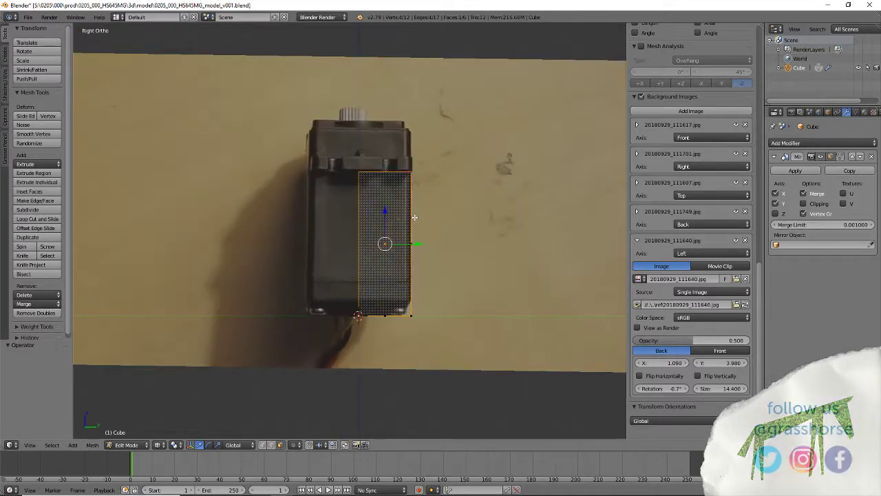
key(KP_6)
key(KP_1)
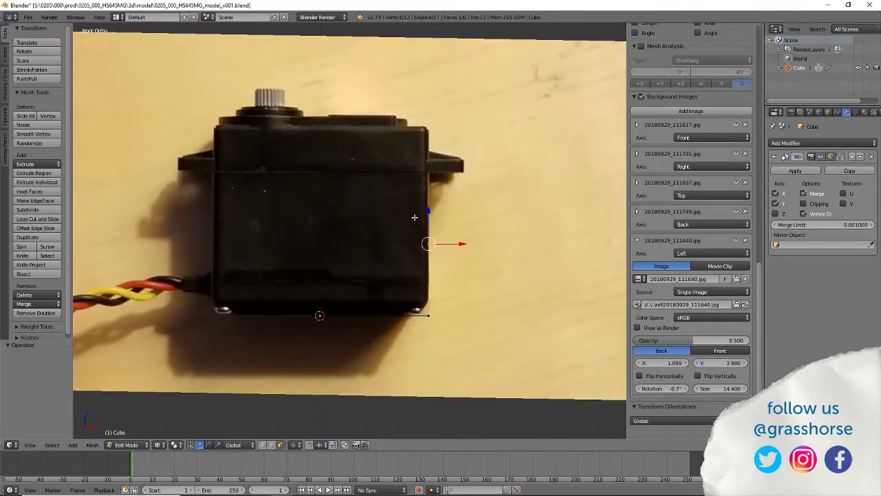
key(KP_6)
key(KP_6)
key(KP_6)
key(KP_6)
key(KP_6)
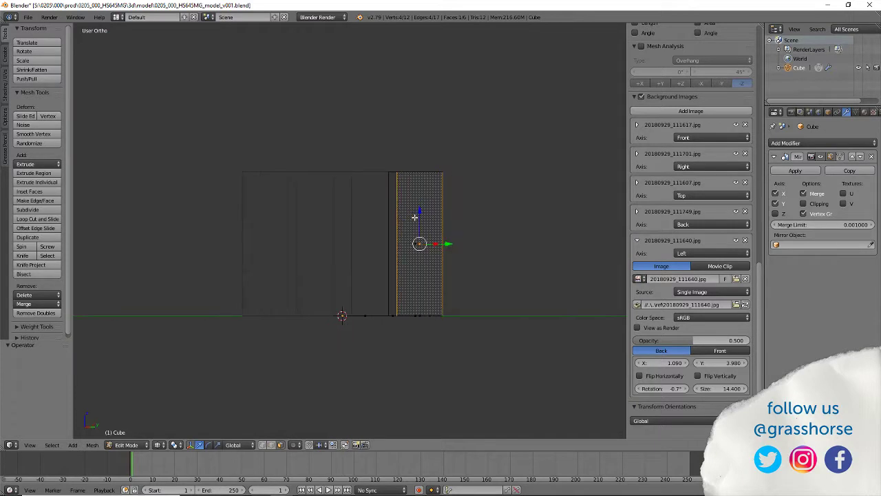
key(KP_6)
key(KP_6)
key(KP_6)
key(KP_6)
key(KP_6)
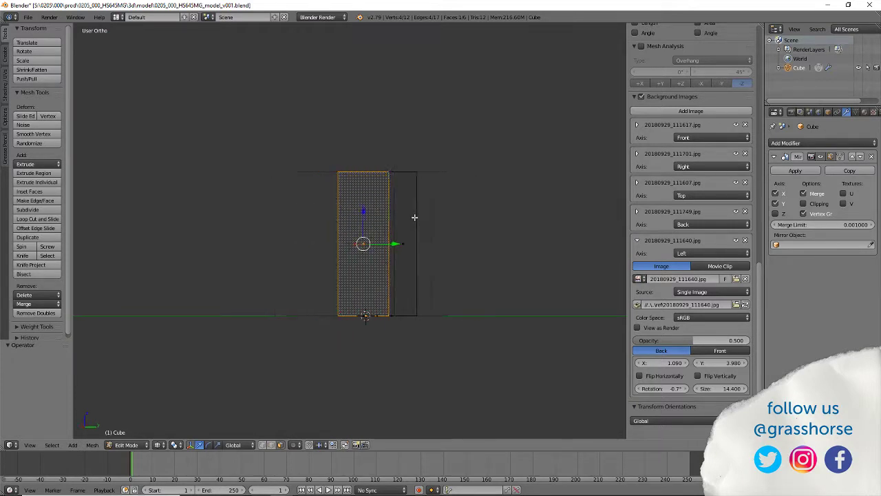
key(KP_6)
key(KP_6)
key(KP_6)
key(KP_6)
key(KP_6)
key(KP_6)
key(KP_6)
key(KP_6)
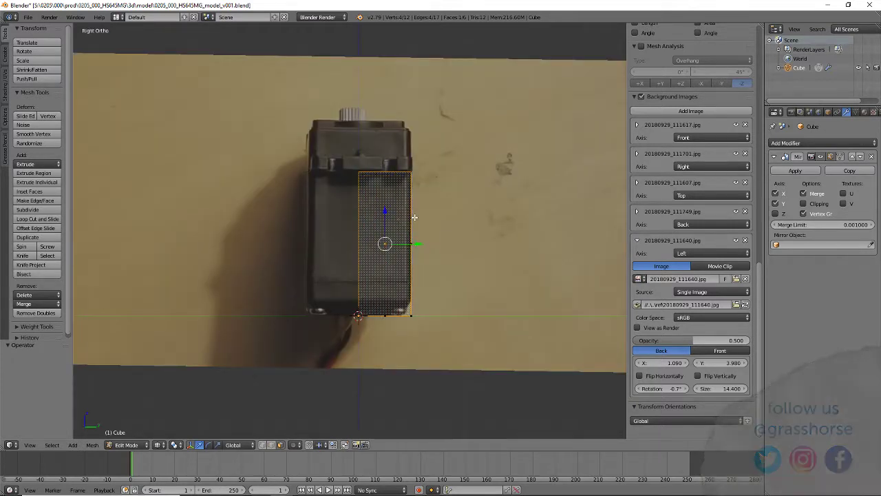
key(KP_6)
key(KP_6)
key(KP_6)
key(KP_6)
key(KP_6)
key(KP_6)
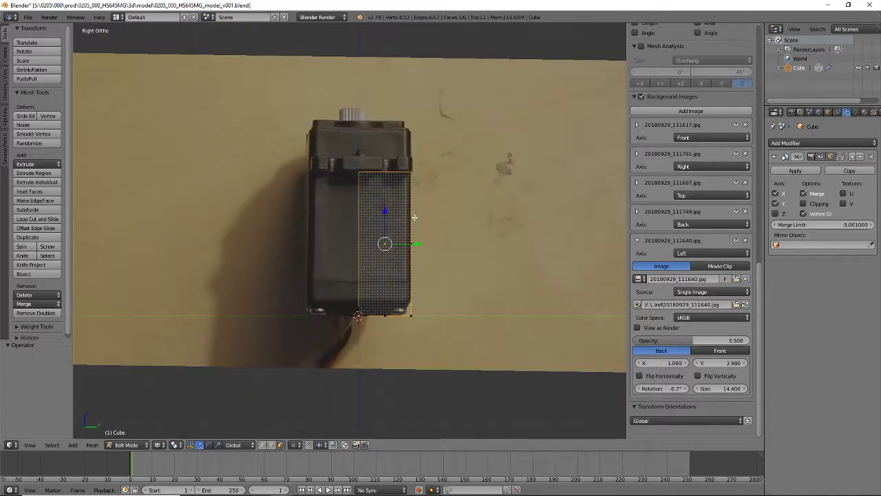
key(KP_6)
key(KP_6)
key(KP_6)
key(KP_6)
key(KP_6)
key(KP_6)
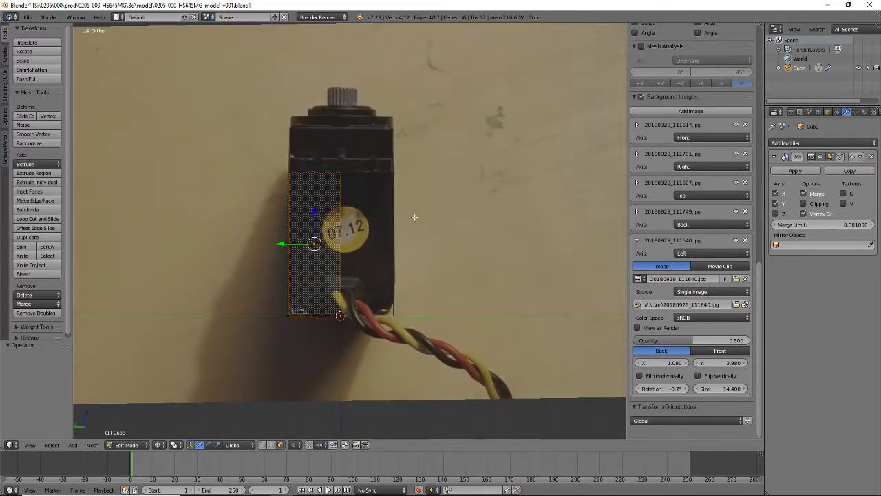
key(KP_6)
key(KP_6)
key(KP_6)
key(KP_6)
key(KP_6)
key(KP_6)
key(KP_7)
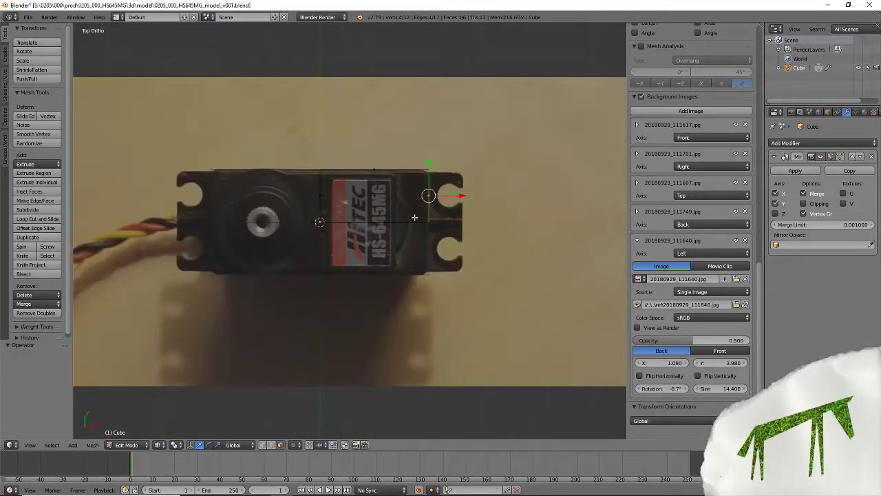
key(ctrl+KP_7)
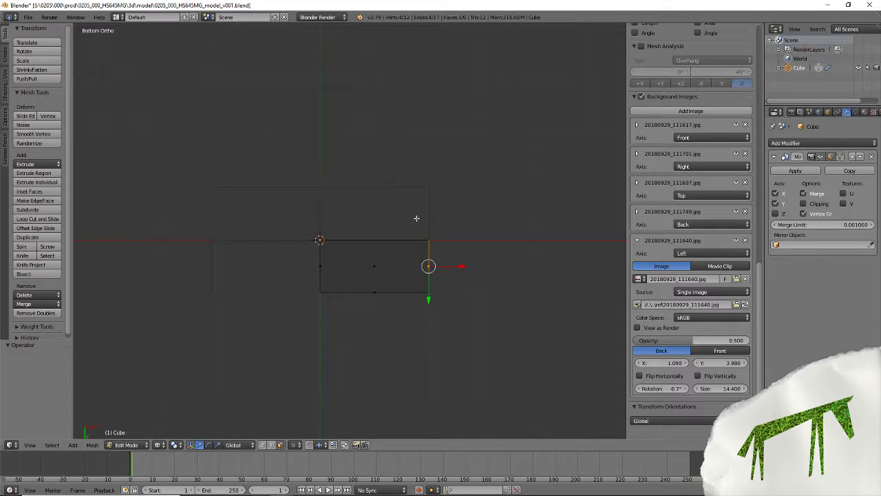
Collapse the 20180929_111640.jpg photo entry and add a sixth background image slot.
click(637, 240)
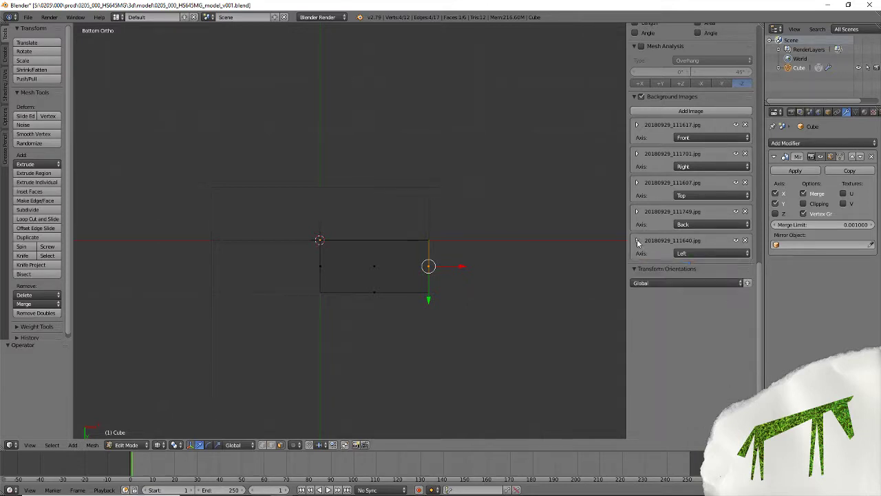
click(651, 283)
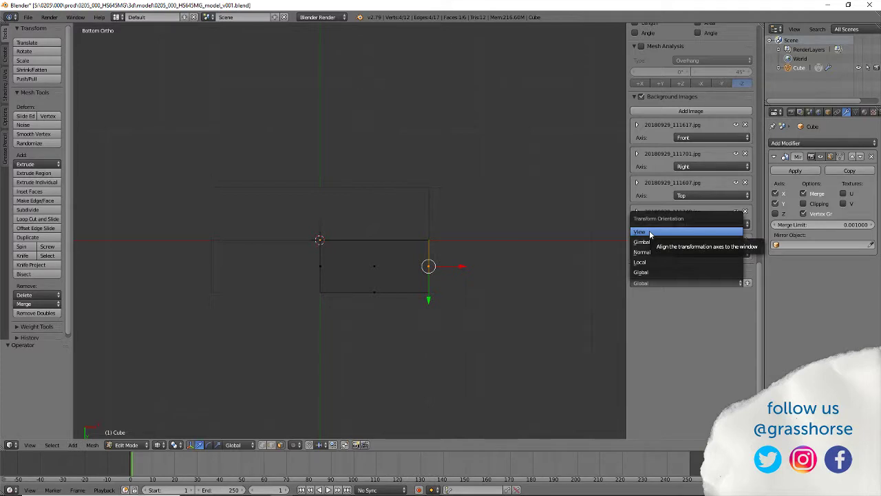
click(682, 294)
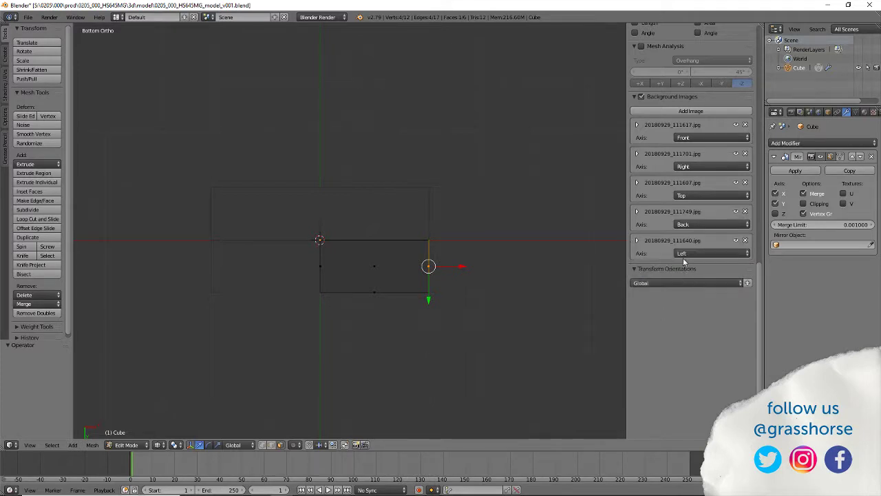
click(672, 111)
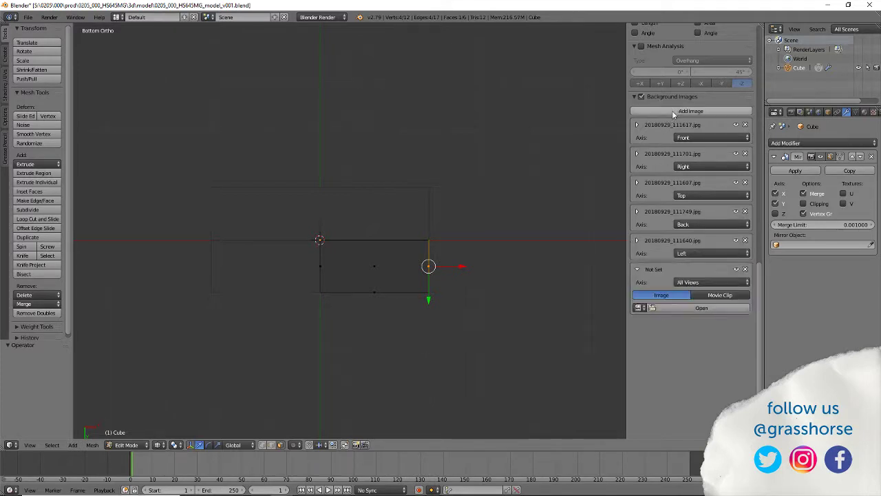
Load 20180929_111722.jpg from the ref folder into the new slot, using thumbnail view.
click(695, 308)
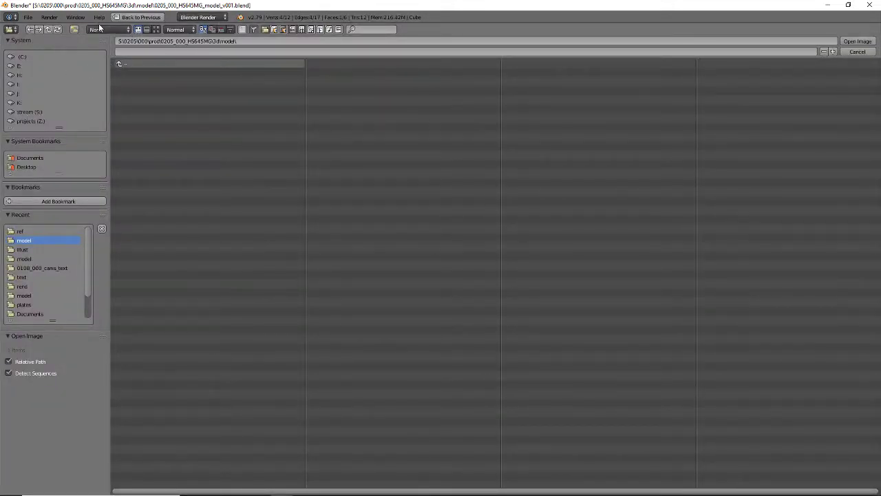
click(120, 64)
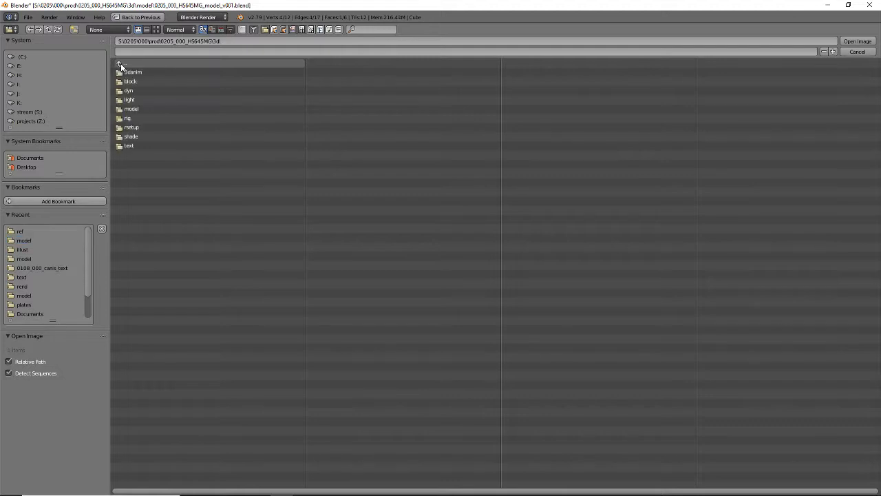
click(120, 63)
click(128, 118)
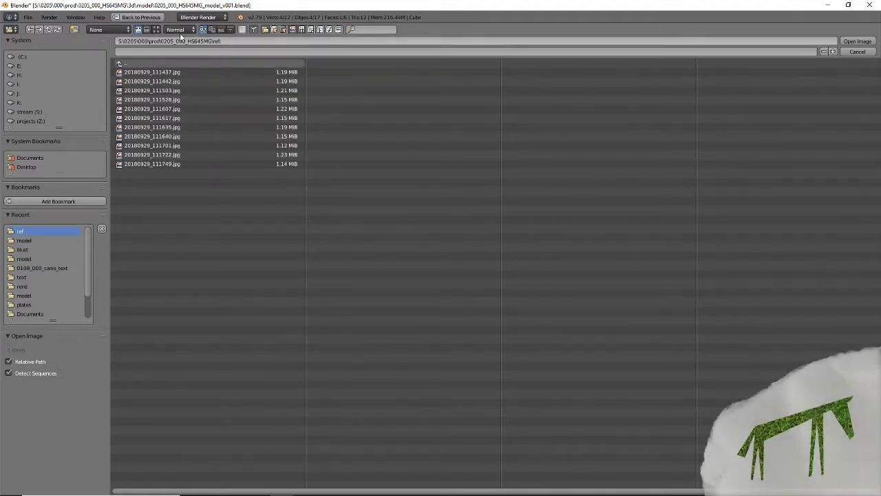
click(157, 28)
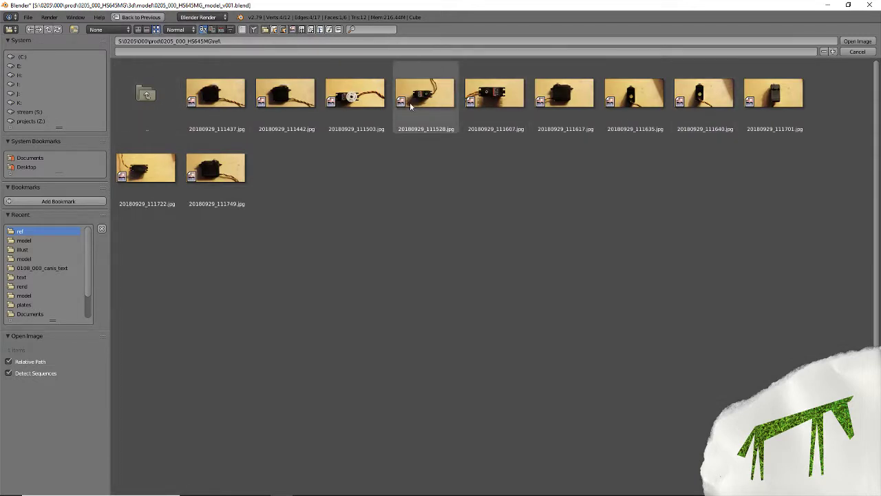
click(145, 169)
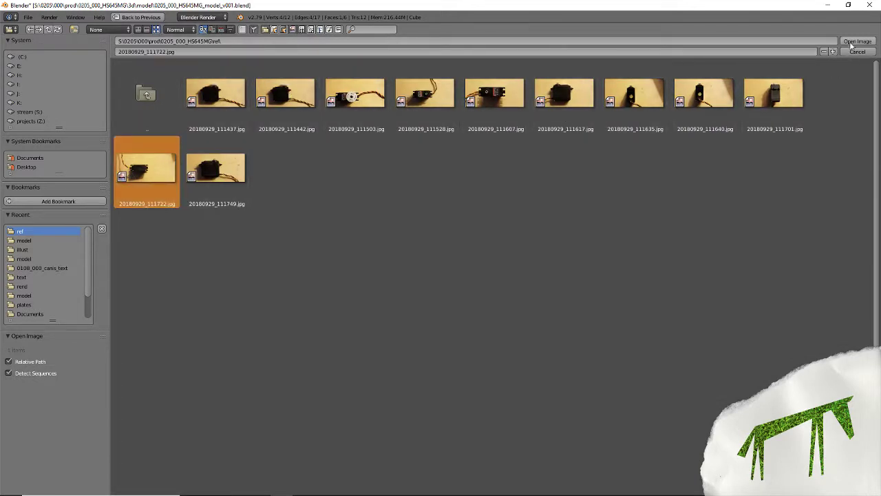
click(857, 41)
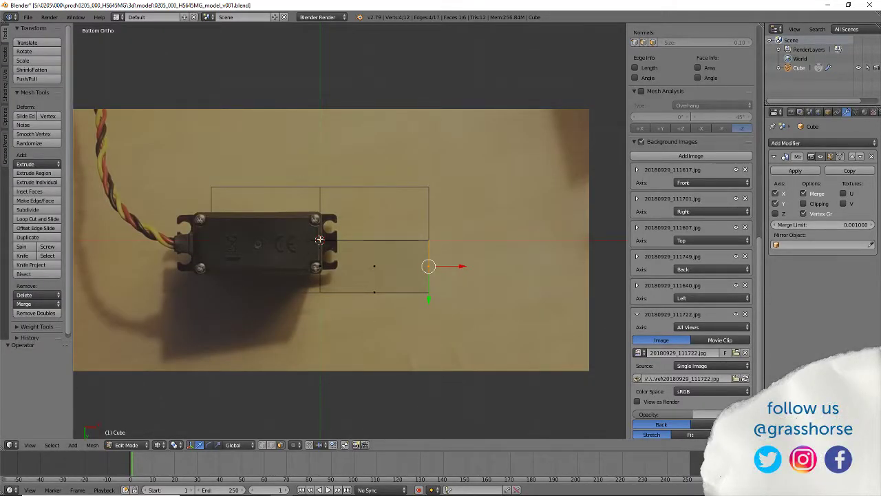
Set the 20180929_111722.jpg background image's axis from All Views to Bottom.
key(KP_1)
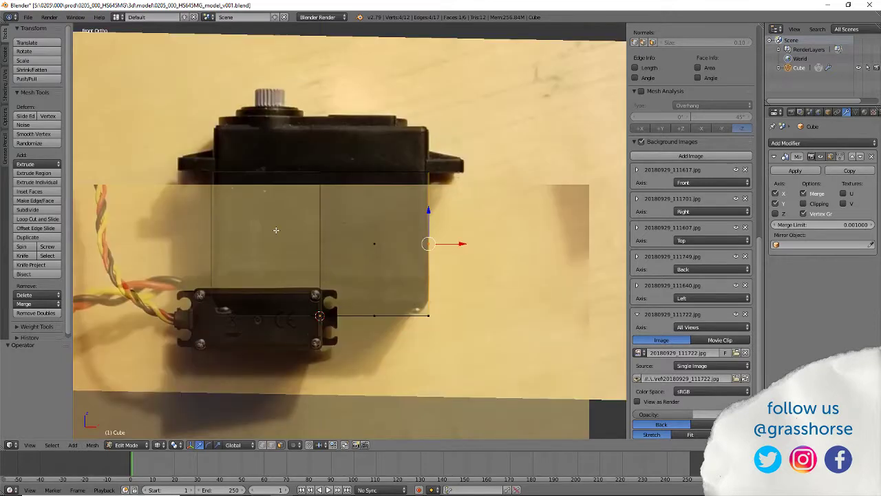
key(ctrl+KP_1)
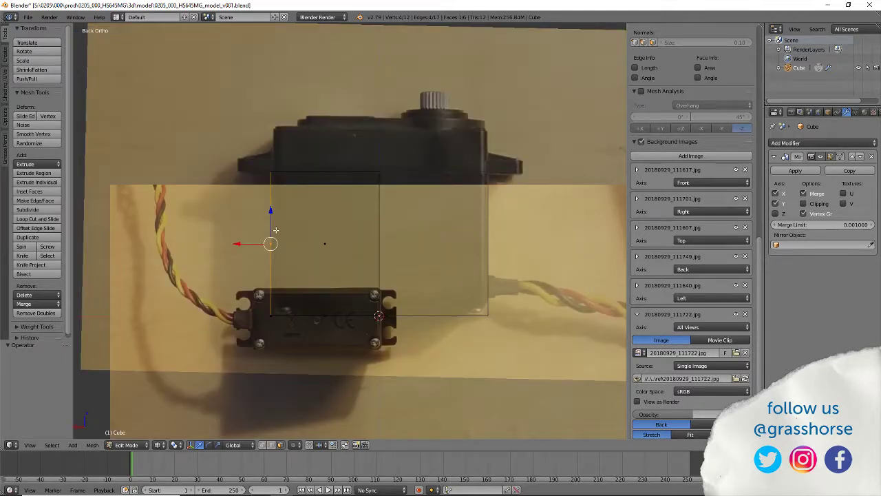
key(KP_1)
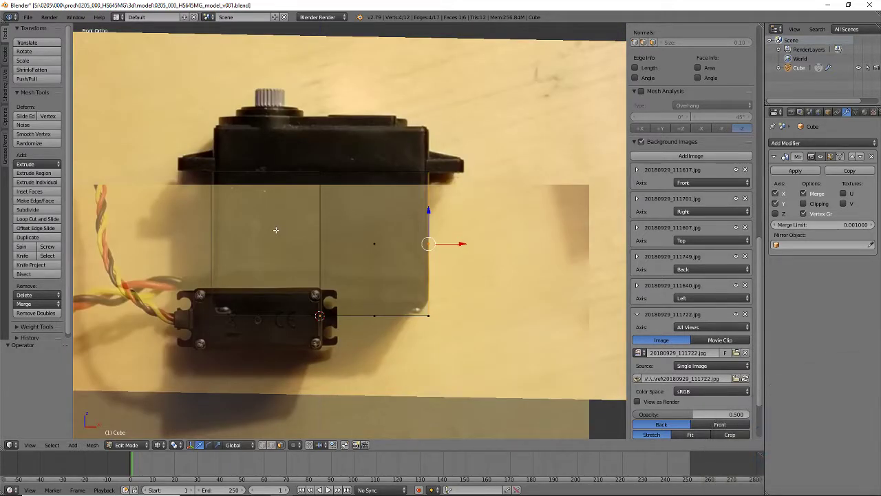
key(KP_7)
key(ctrl+KP_7)
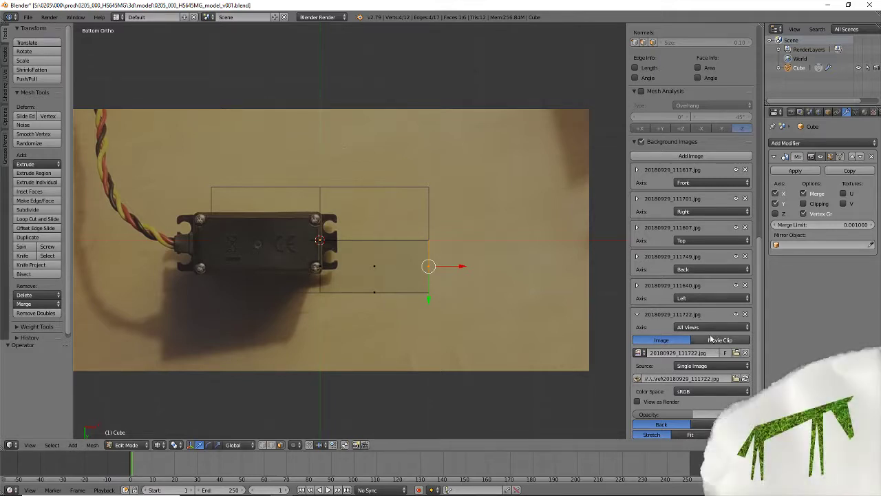
click(690, 328)
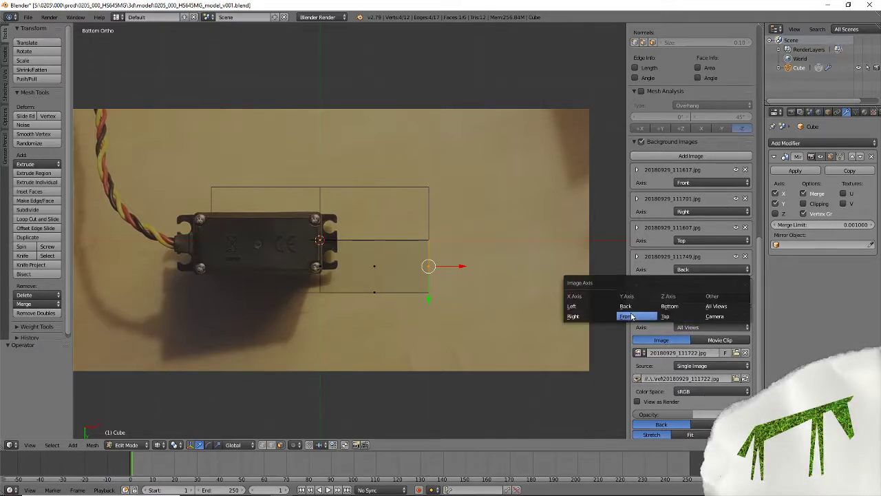
click(669, 308)
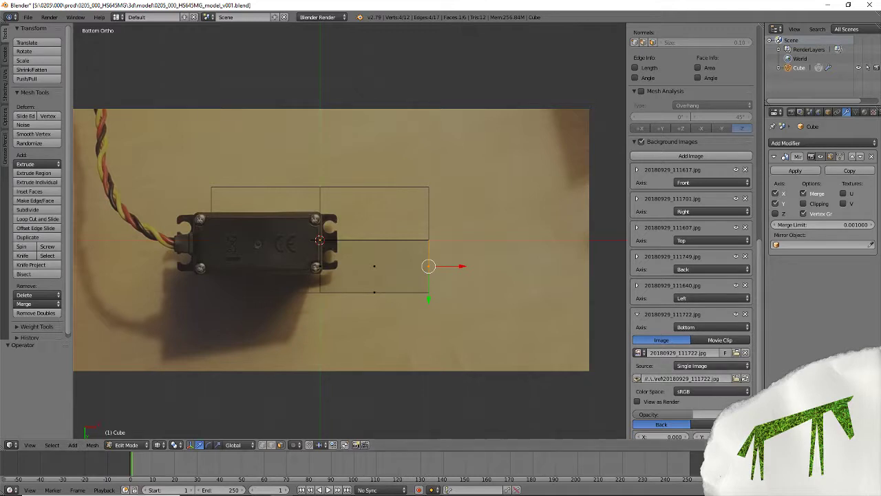
scroll(761, 371, down, 1)
scroll(725, 400, down, 2)
click(725, 400)
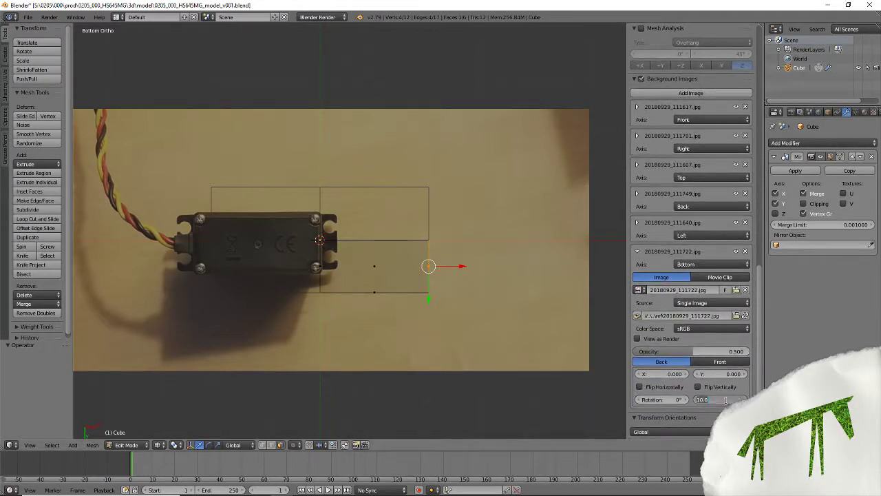
Fit the bottom photo to the mesh: size 16.800, X 1.950, Y 0.180, rotation 0.3°.
text(12)
key(Return)
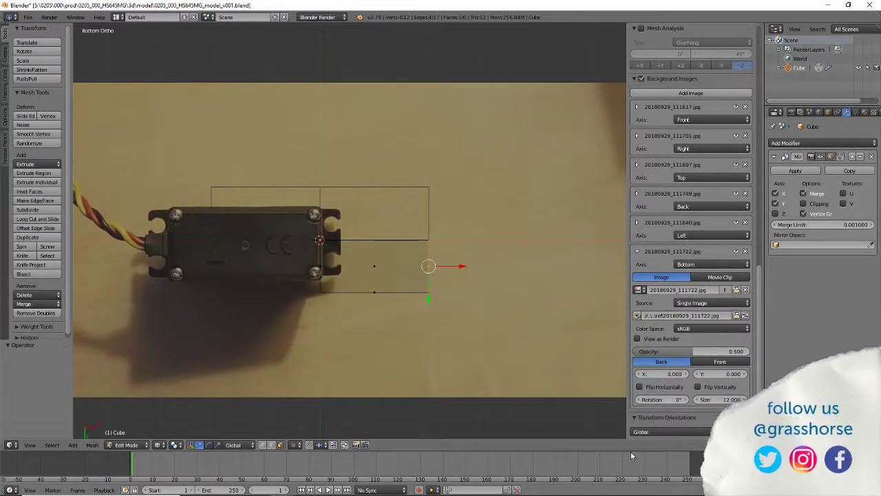
drag(723, 403, 736, 403)
drag(661, 373, 691, 373)
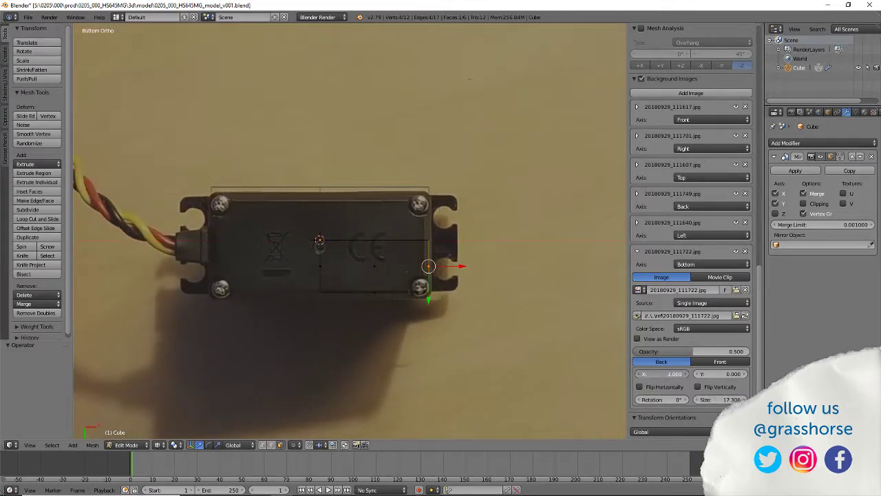
mouse_move(661, 399)
mouse_down()
mouse_move(671, 399)
mouse_move(640, 402)
mouse_move(656, 399)
mouse_up()
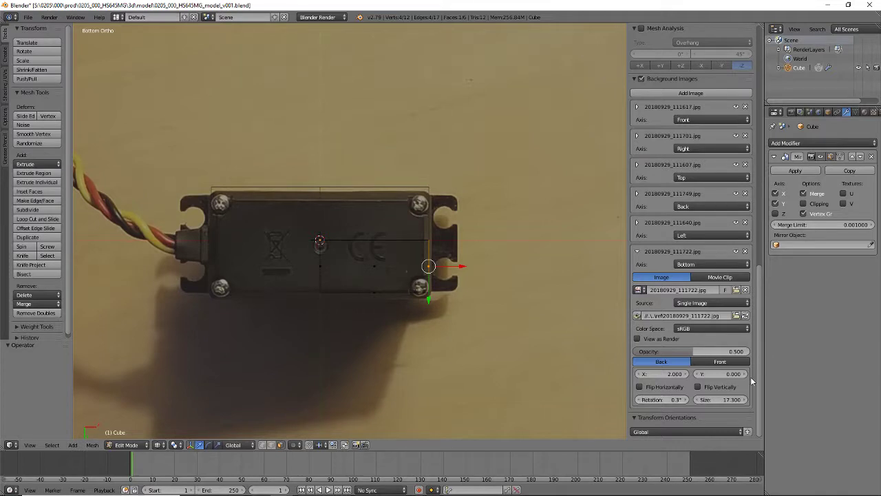
drag(727, 374, 730, 373)
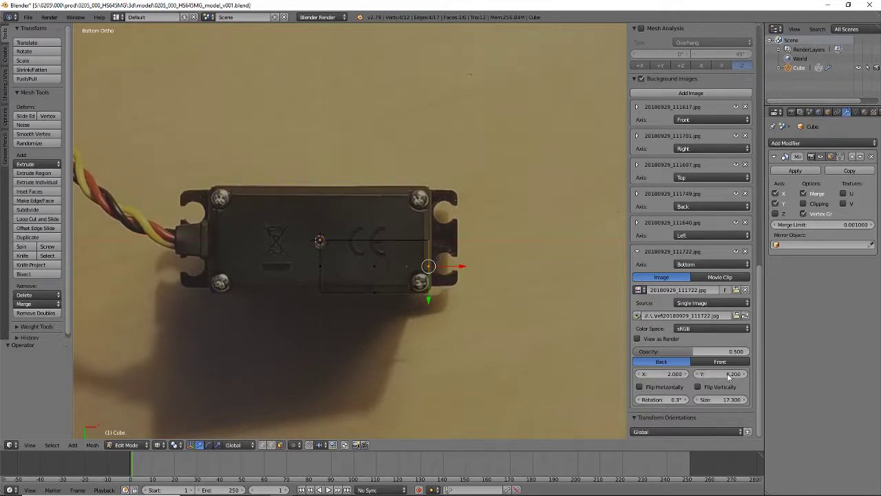
drag(728, 376, 725, 376)
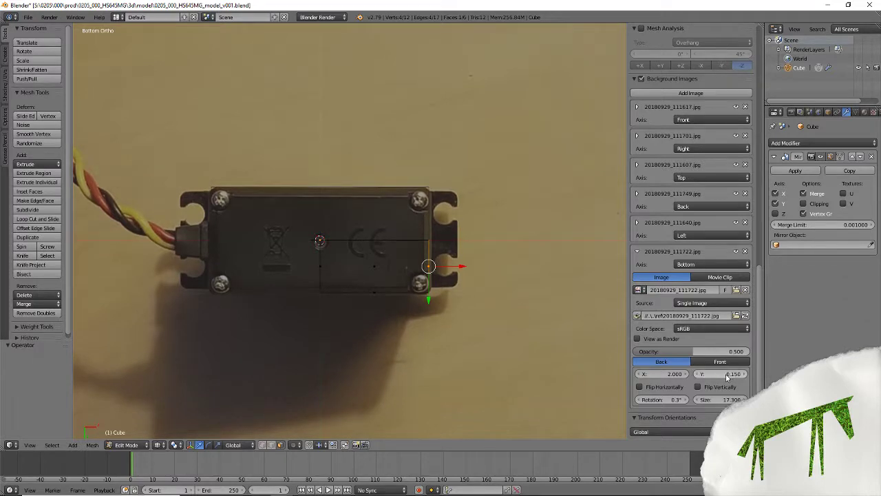
drag(665, 378, 693, 402)
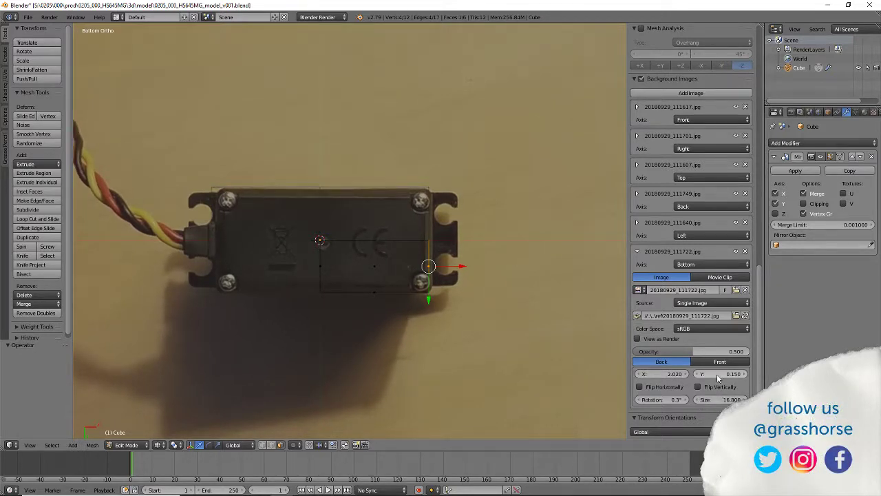
drag(665, 375, 661, 375)
drag(723, 374, 724, 374)
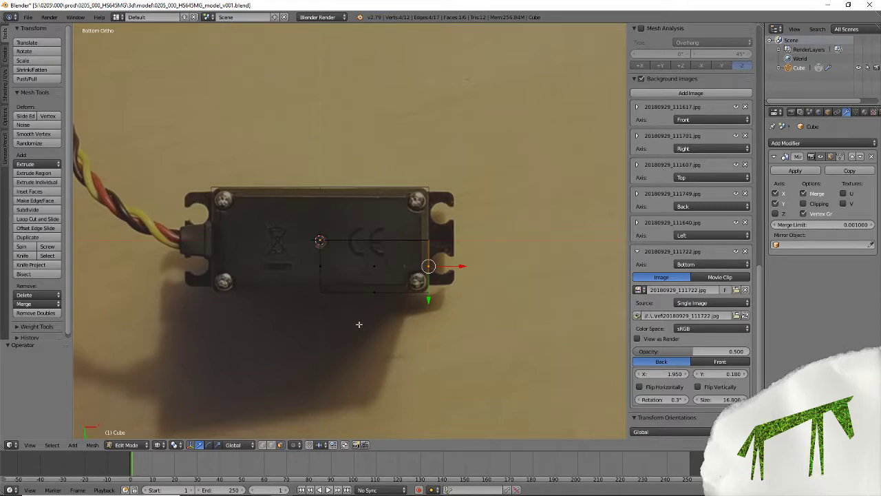
middle_drag(367, 321, 331, 370)
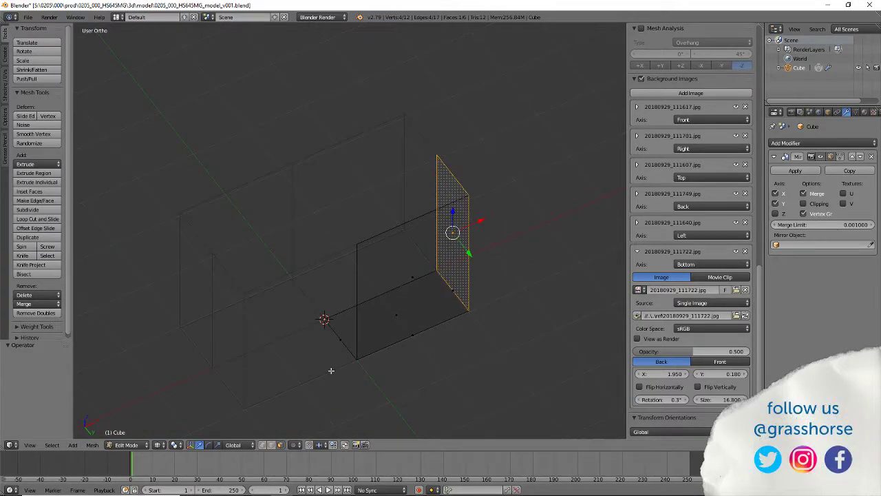
Switch to Front Ortho view and zoom in on the servo mesh and its front photo.
key(KP_1)
scroll(290, 285, down, 4)
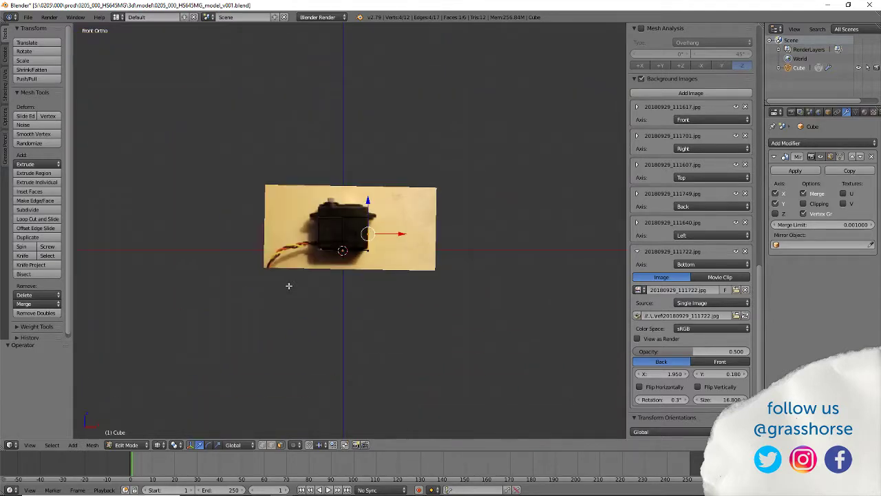
scroll(288, 286, up, 3)
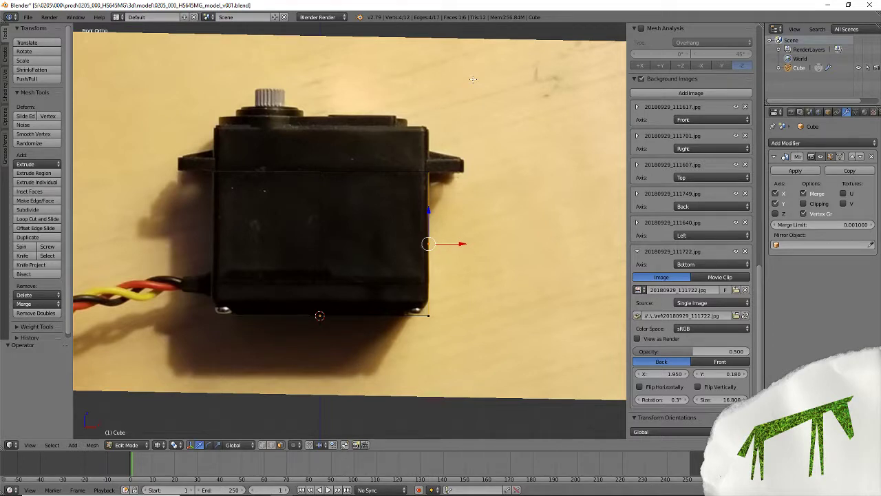
Collapse the Bottom image settings and save the blend file, overwriting it.
click(637, 252)
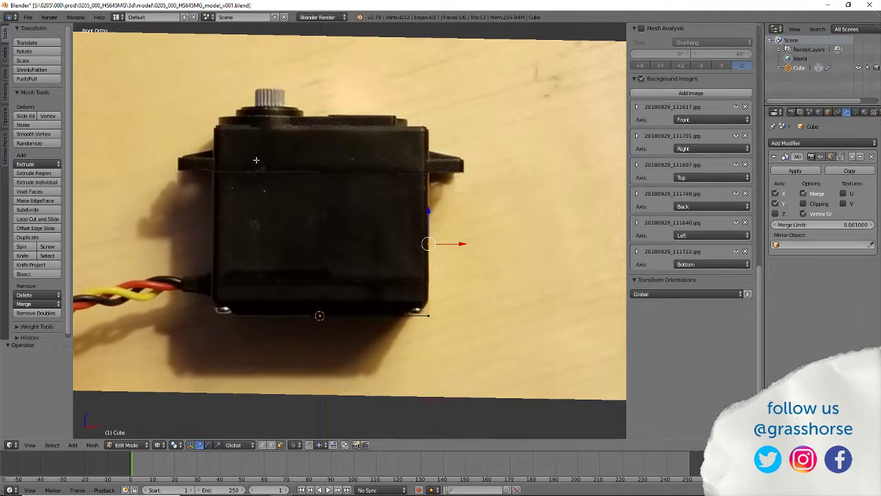
key(ctrl+s)
click(299, 124)
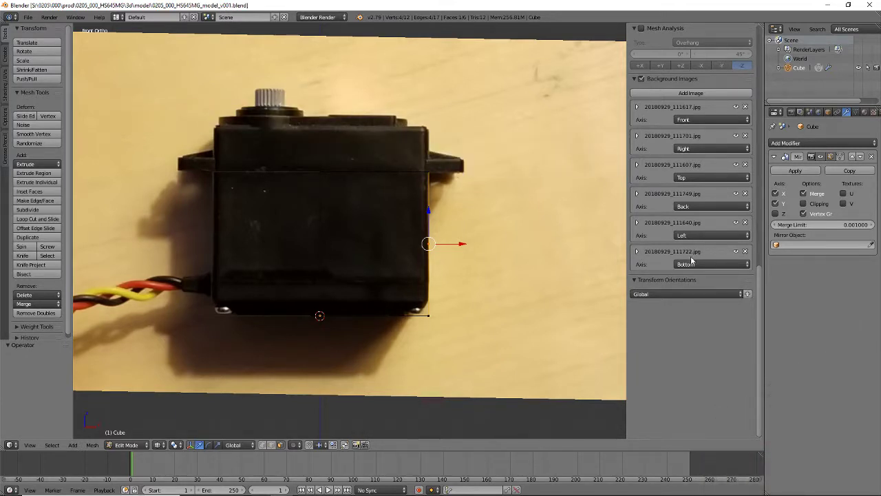
Set the Bottom reference image to full opacity and check the Left image's opacity.
click(637, 252)
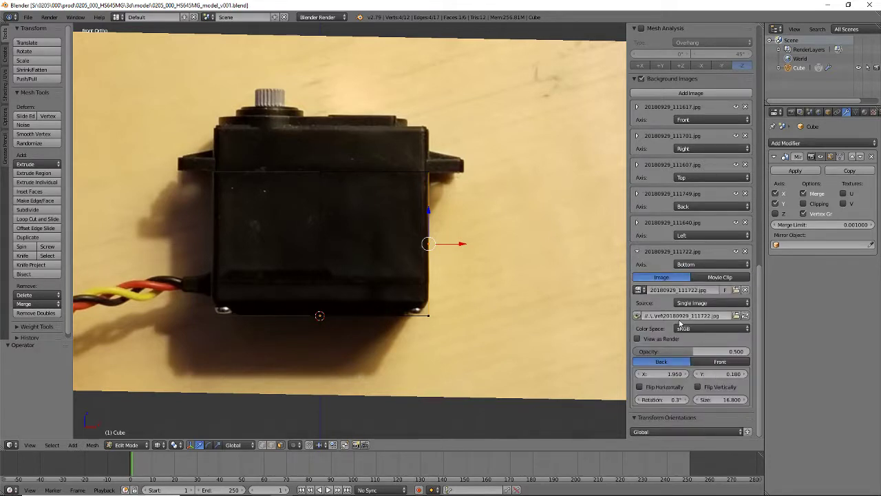
drag(691, 351, 685, 351)
click(688, 350)
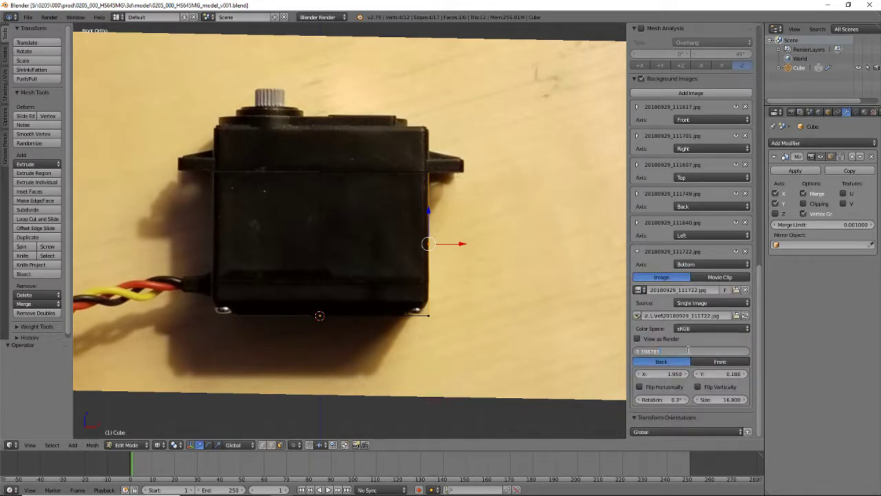
text(1)
key(Return)
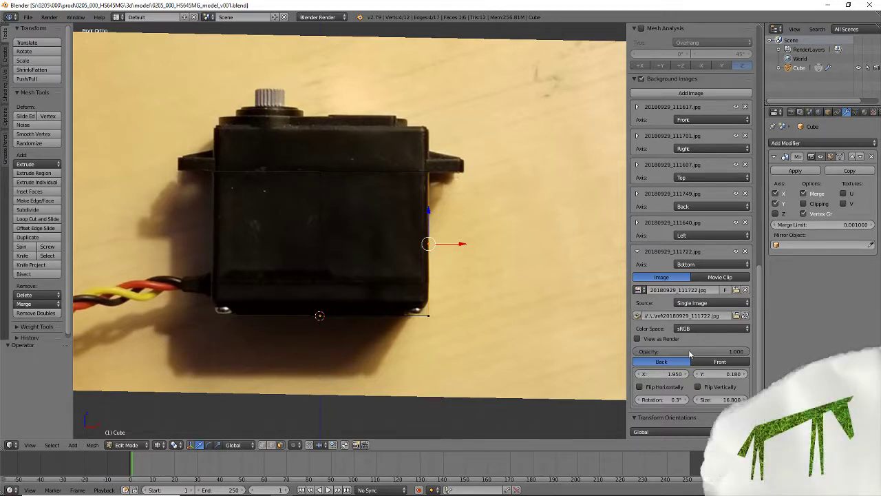
click(637, 223)
click(710, 320)
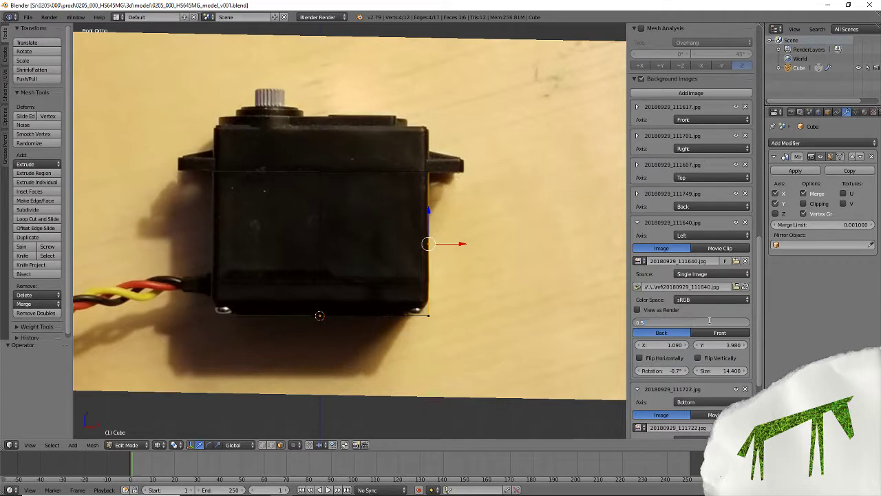
key(Escape)
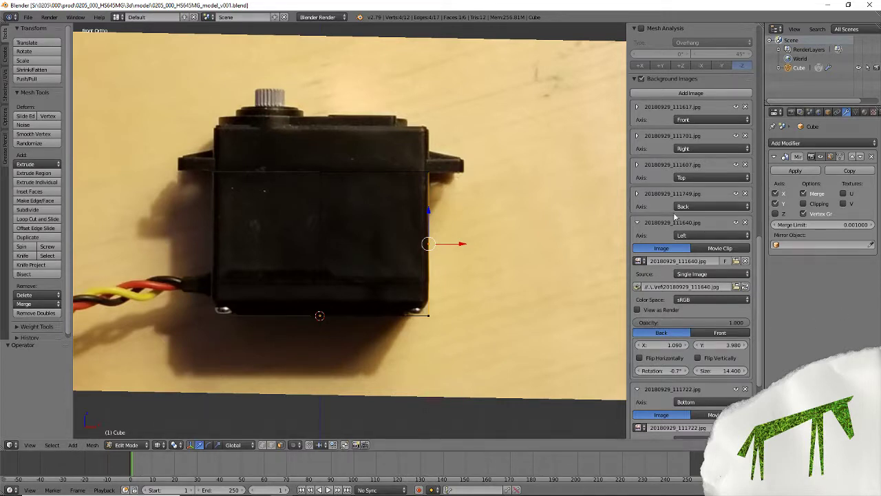
Set the Back and Top reference images to opacity 1.
click(638, 195)
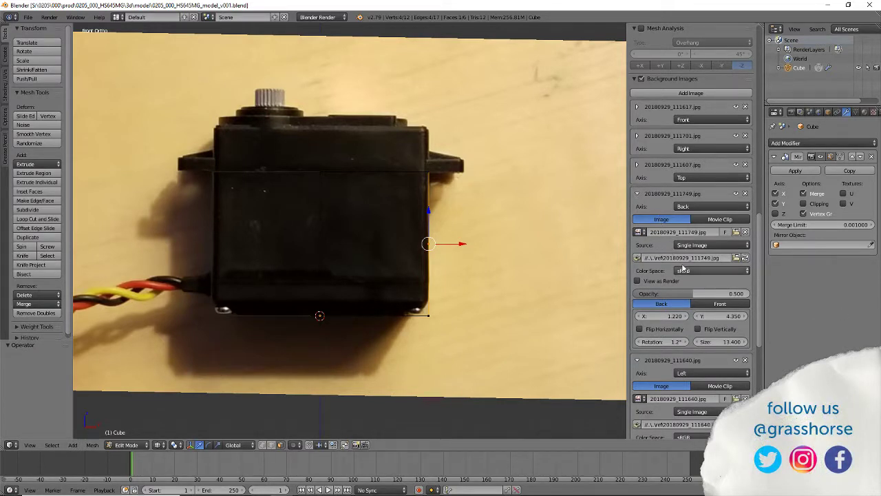
click(696, 294)
text(1)
key(Return)
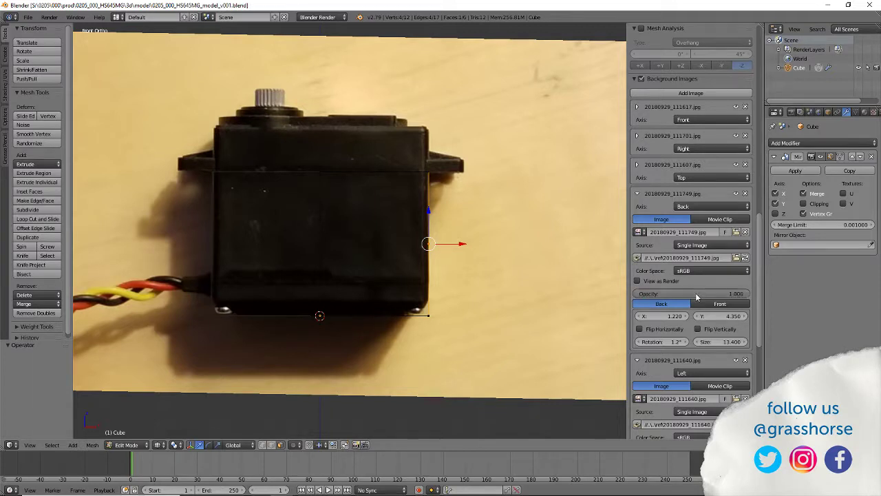
click(637, 164)
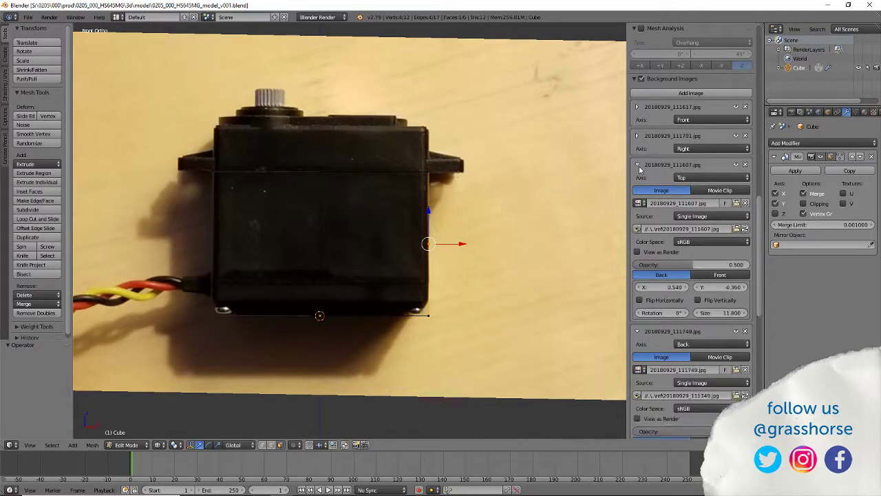
click(701, 264)
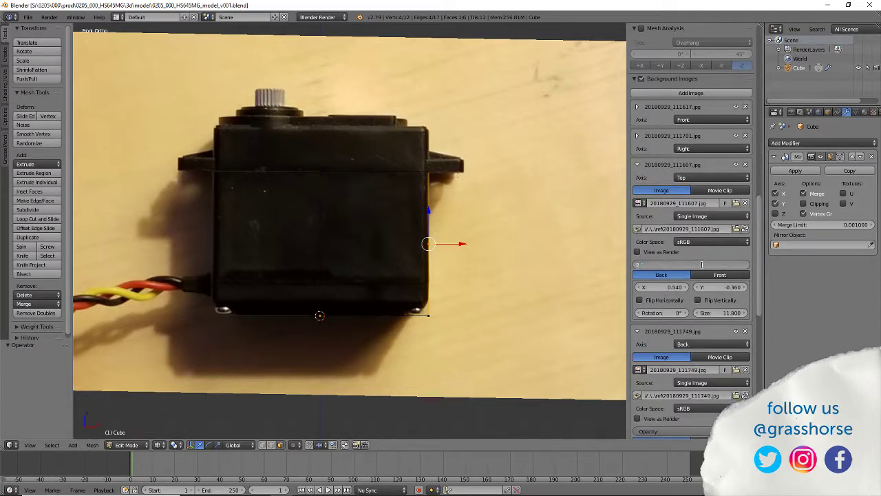
text(1)
key(Return)
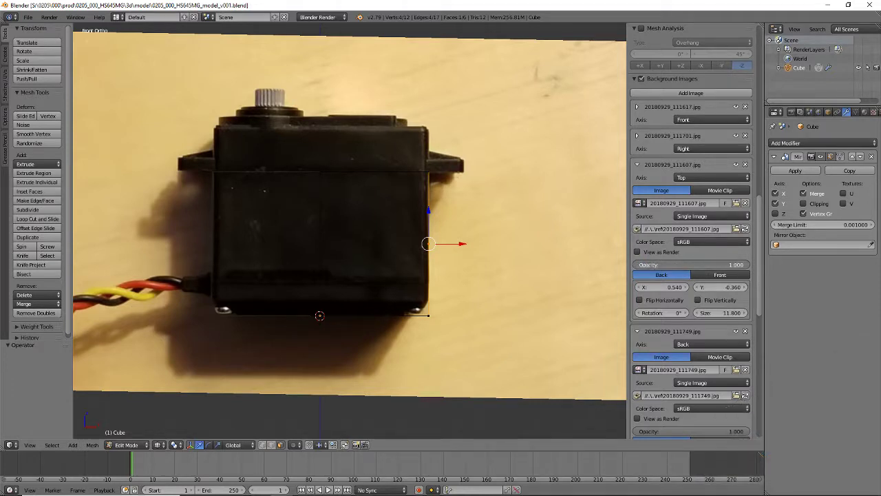
Dim the Top, Back and Left reference images to 0.250 opacity.
click(693, 265)
text(0.25)
key(Return)
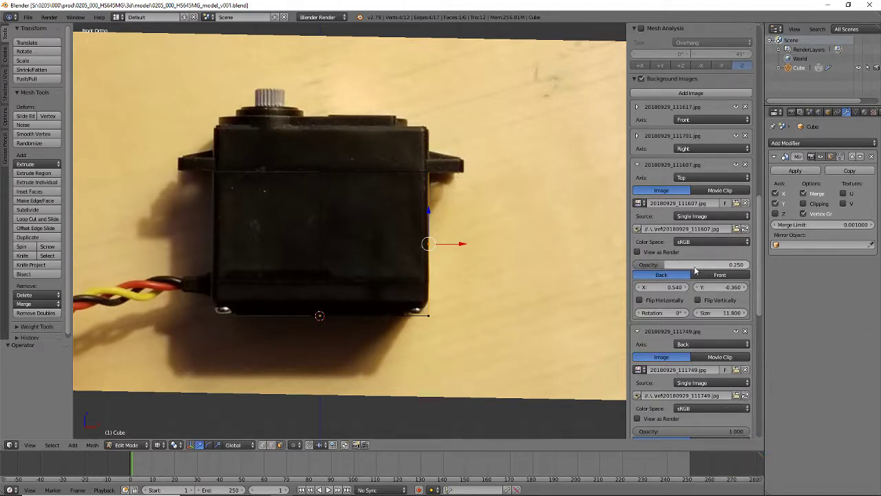
click(713, 432)
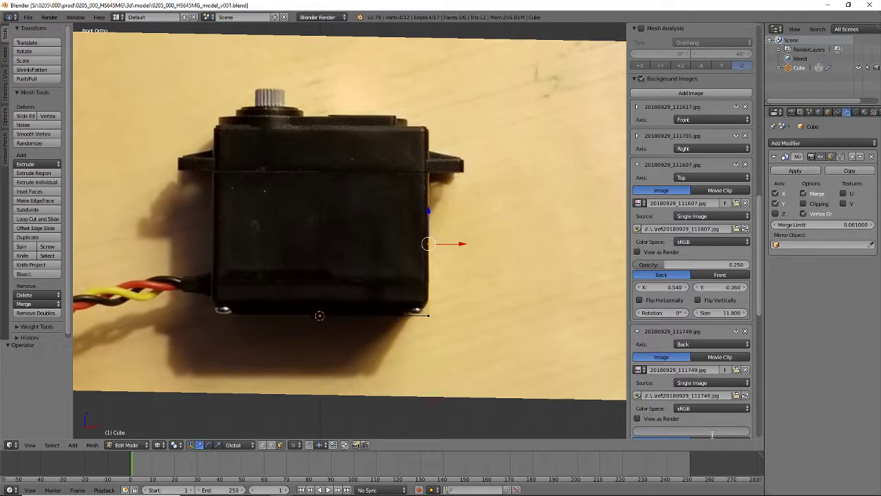
text(.25)
key(Return)
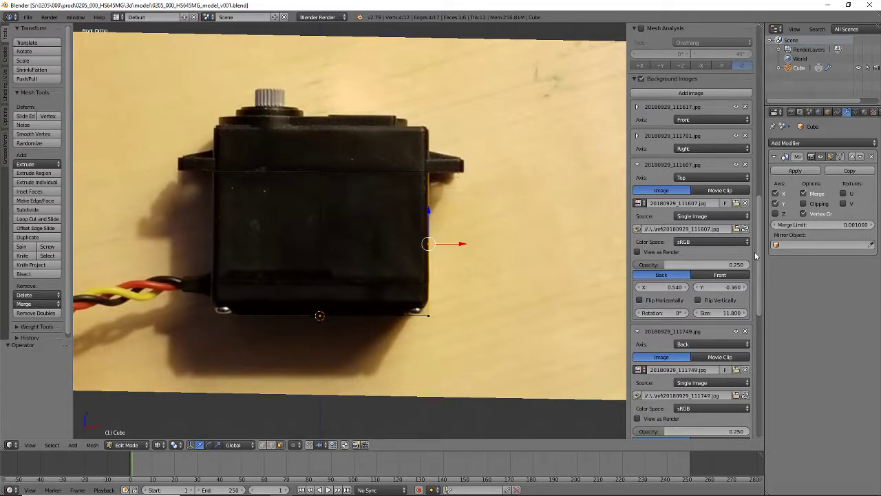
scroll(761, 251, down, 10)
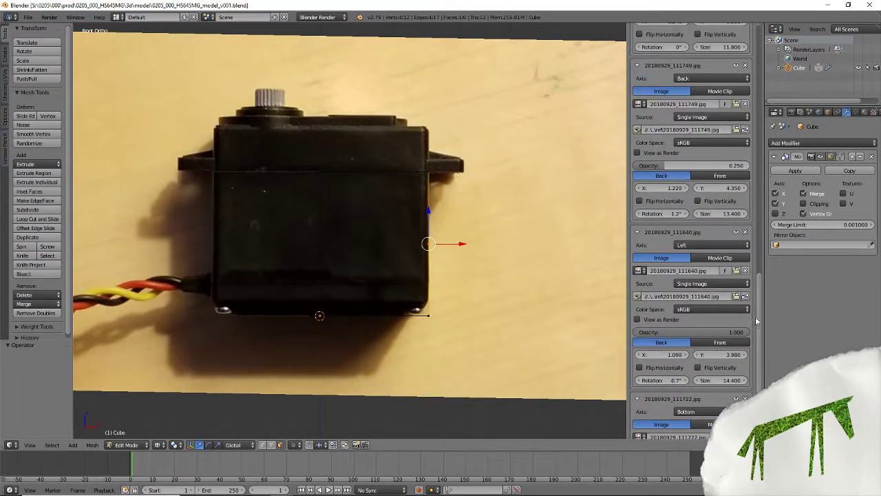
click(685, 332)
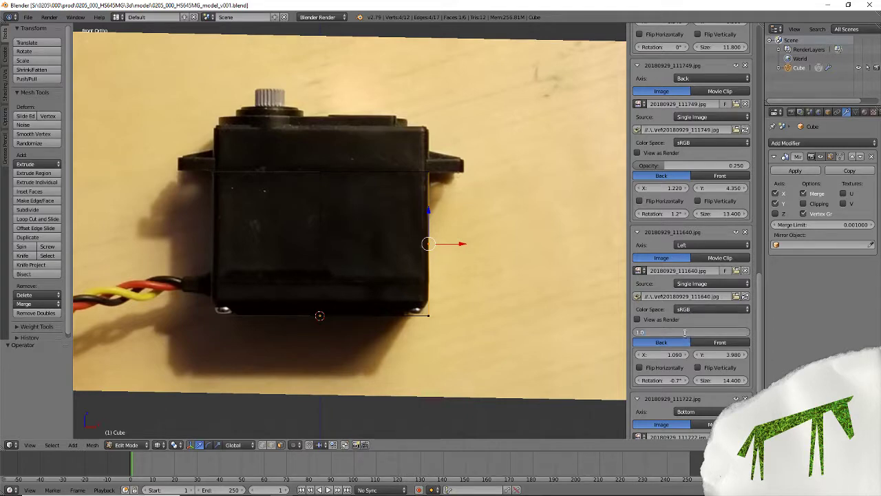
text(.25)
key(Return)
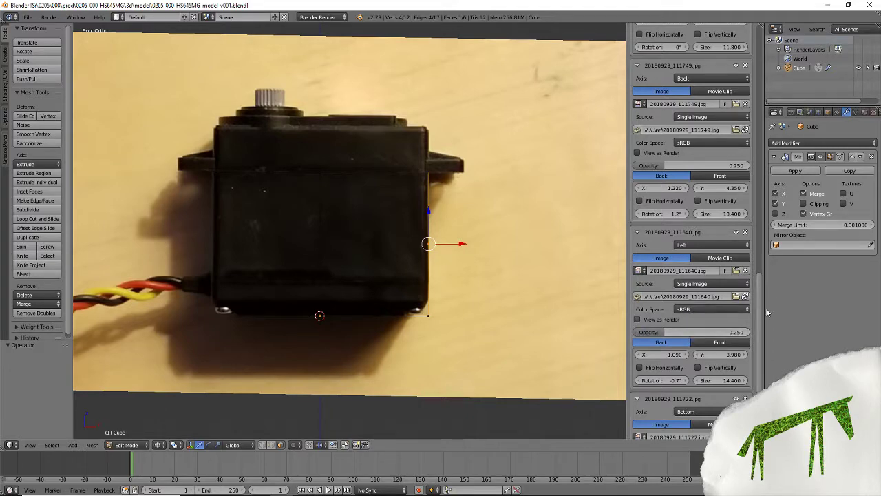
Dim the Bottom image to 0.250 opacity and expand the Right and front photo entries.
scroll(761, 318, down, 1)
scroll(761, 319, down, 5)
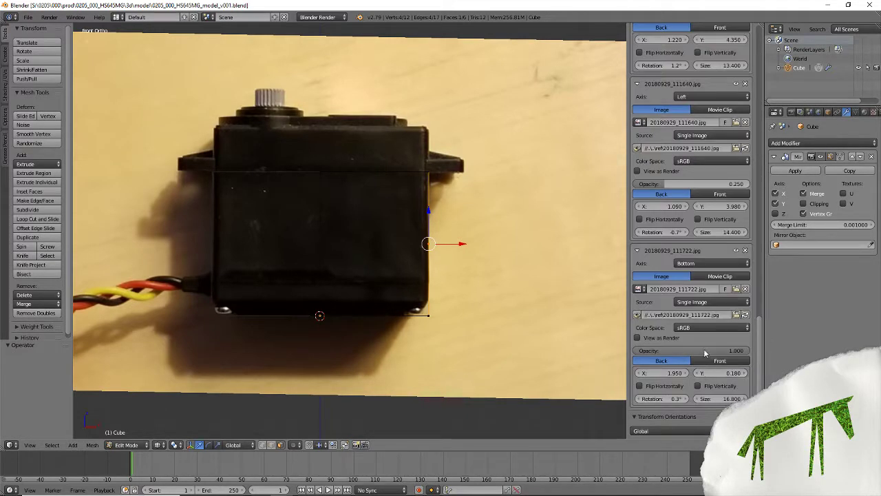
click(703, 350)
text(.25)
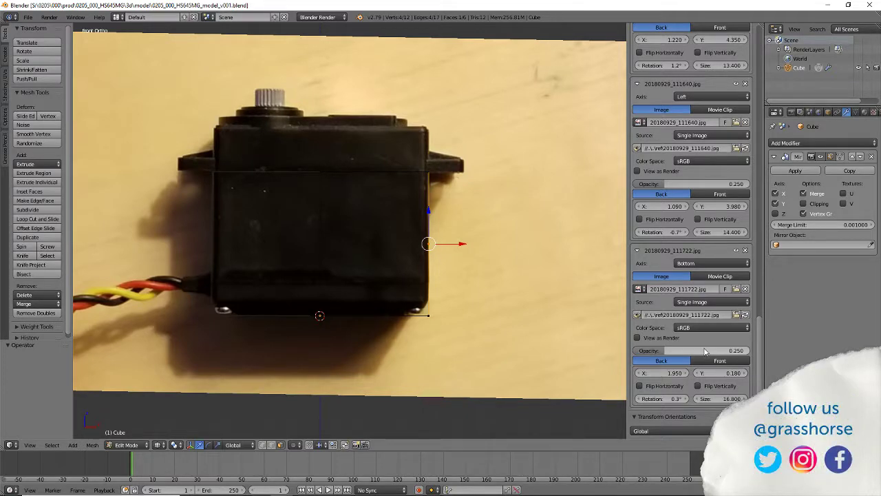
key(Return)
scroll(713, 229, up, 15)
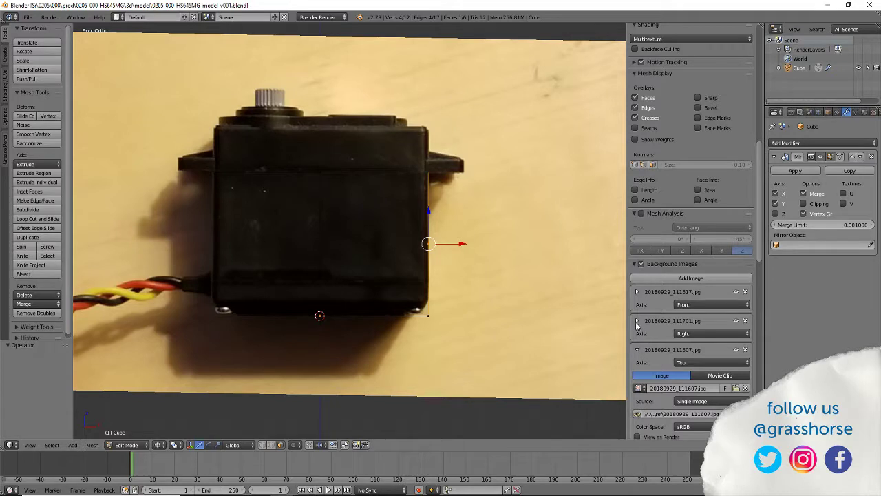
ctrl+click(637, 320)
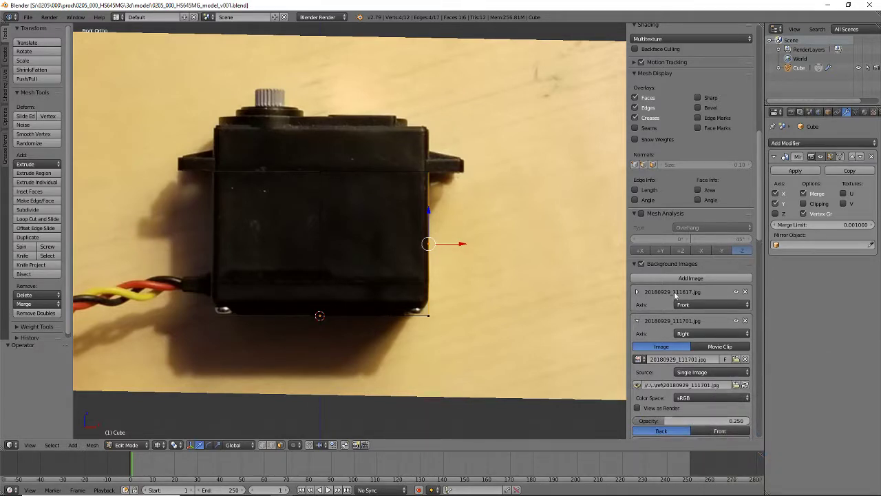
ctrl+click(637, 292)
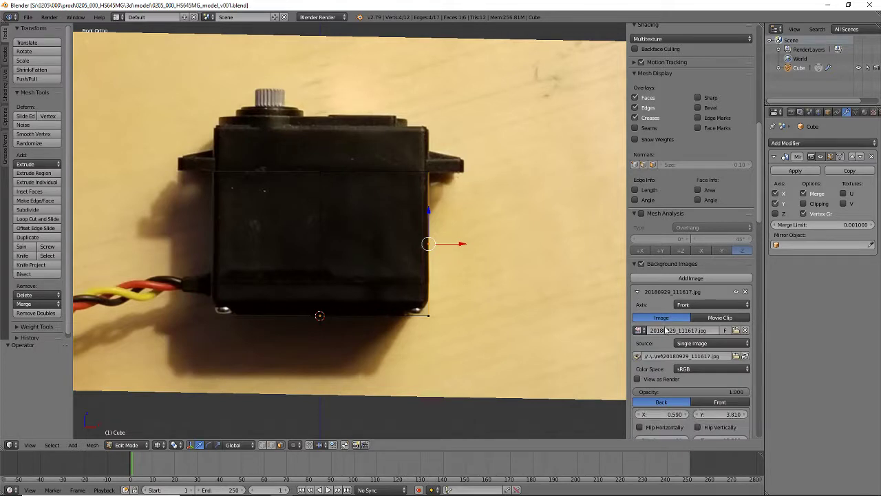
click(691, 390)
Set the front photo's opacity to 0.25 and check the mesh from the right and front.
text(0.25)
key(Return)
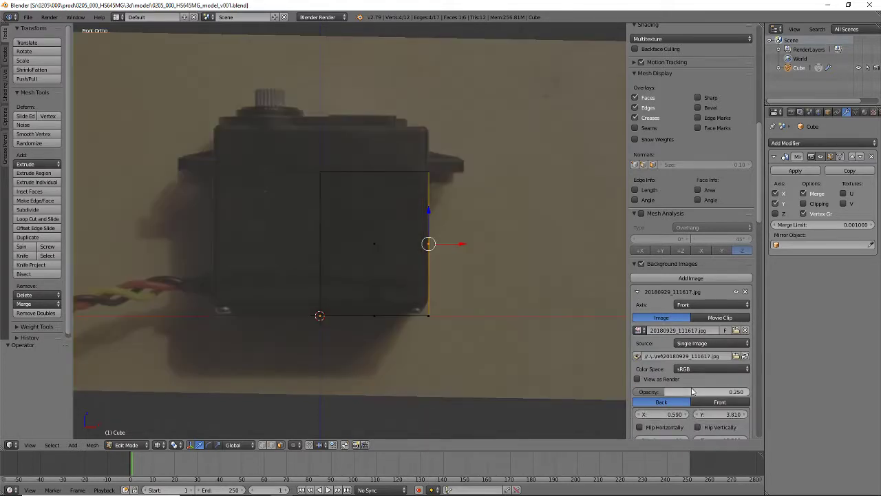
scroll(413, 296, down, 3)
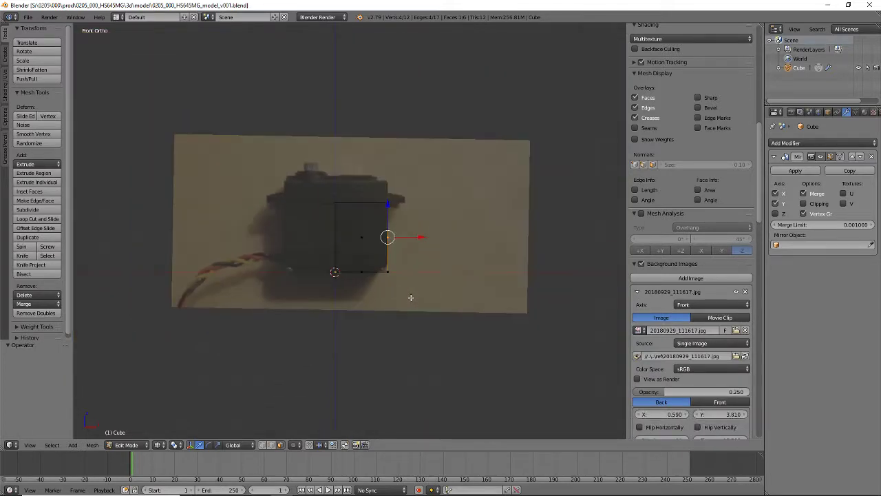
scroll(412, 296, up, 1)
key(KP_3)
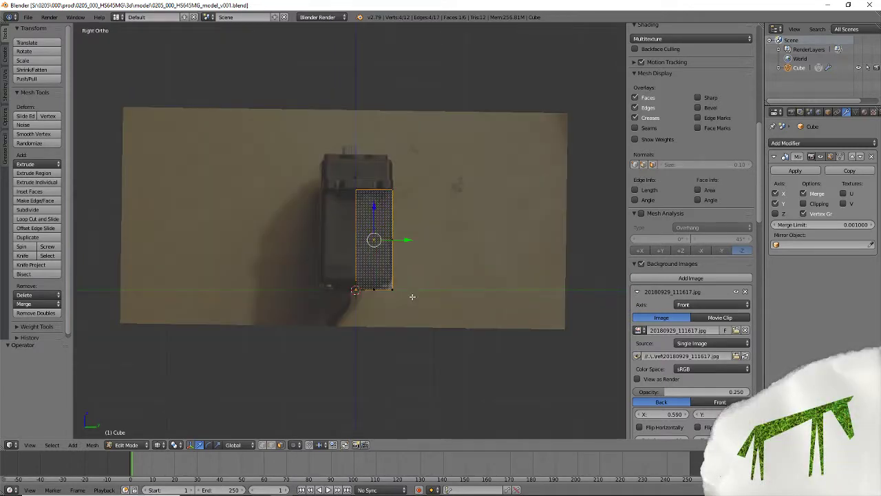
key(KP_1)
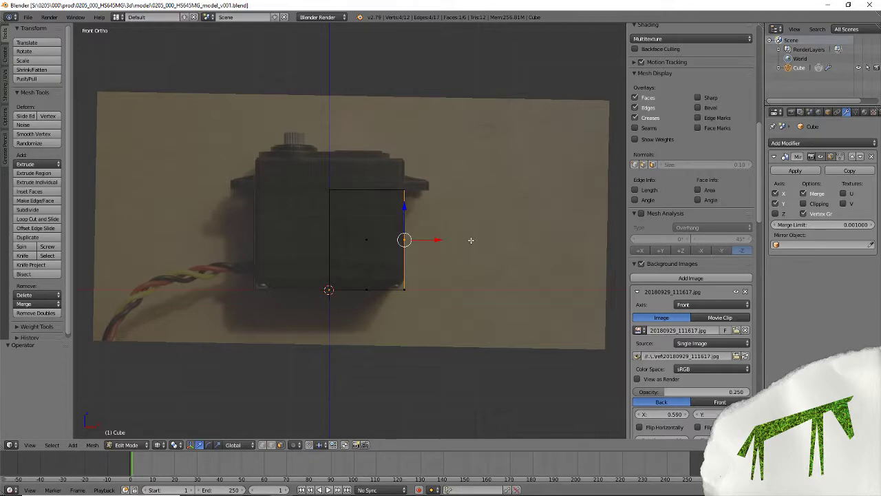
middle_drag(456, 245, 448, 268)
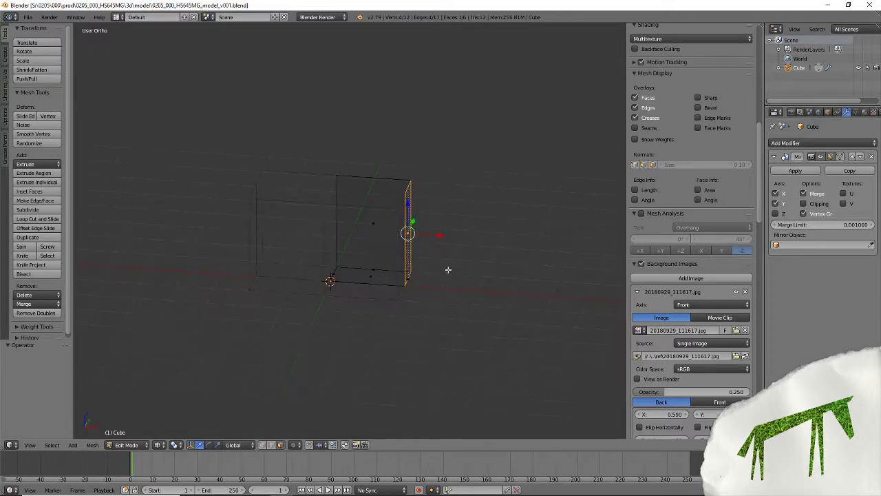
Select both top edges of the box and view them from the bottom.
right_click(369, 208)
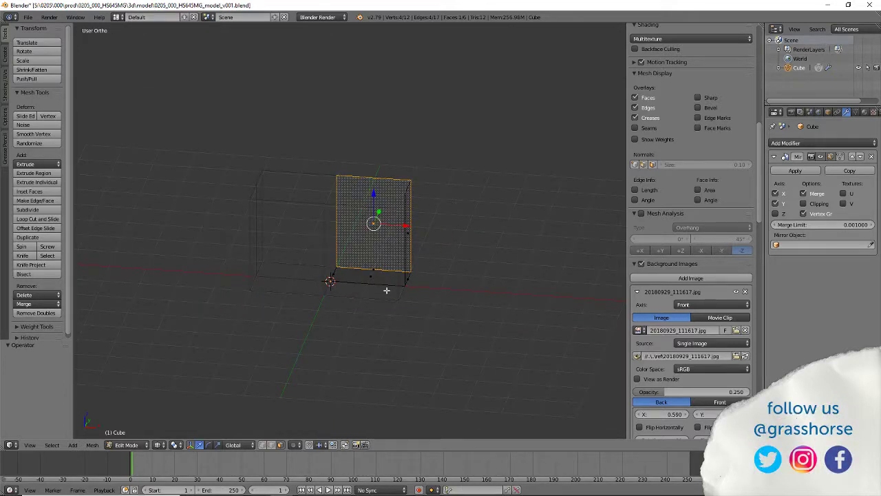
right_click(389, 177)
shift+right_click(409, 186)
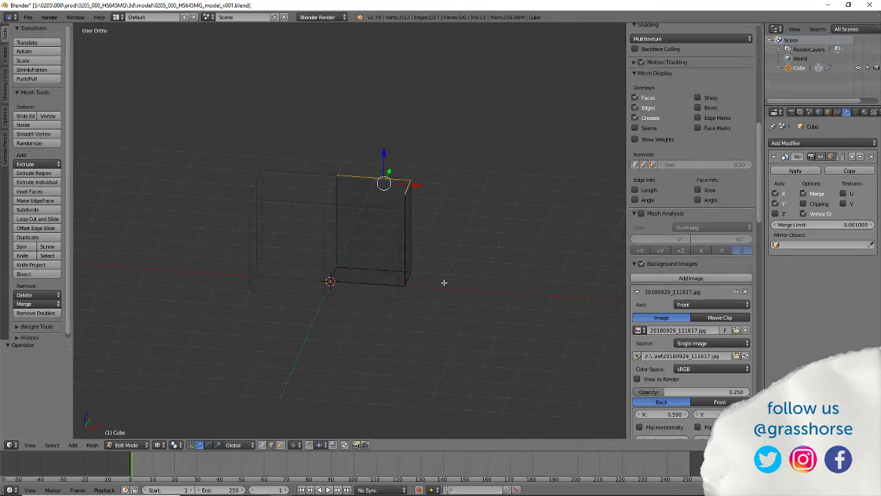
key(KP_7)
key(ctrl+KP_7)
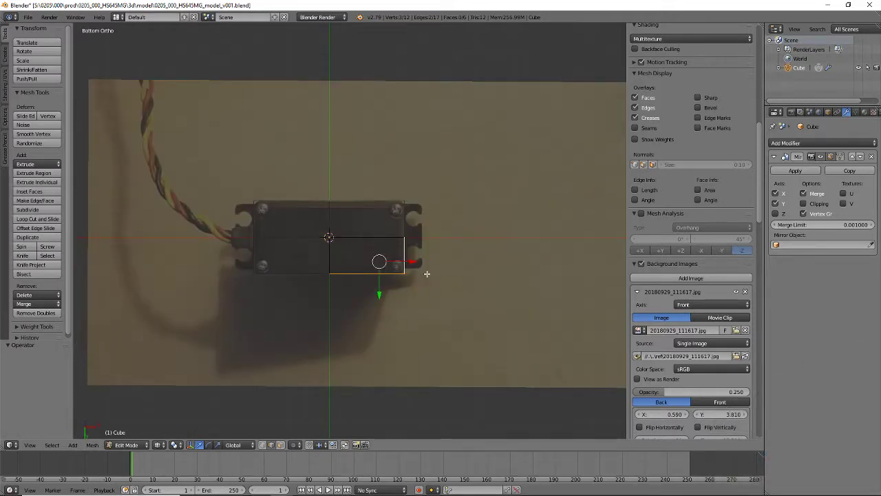
Compare the box mesh against the front, side, top and underside reference photos.
scroll(427, 274, up, 5)
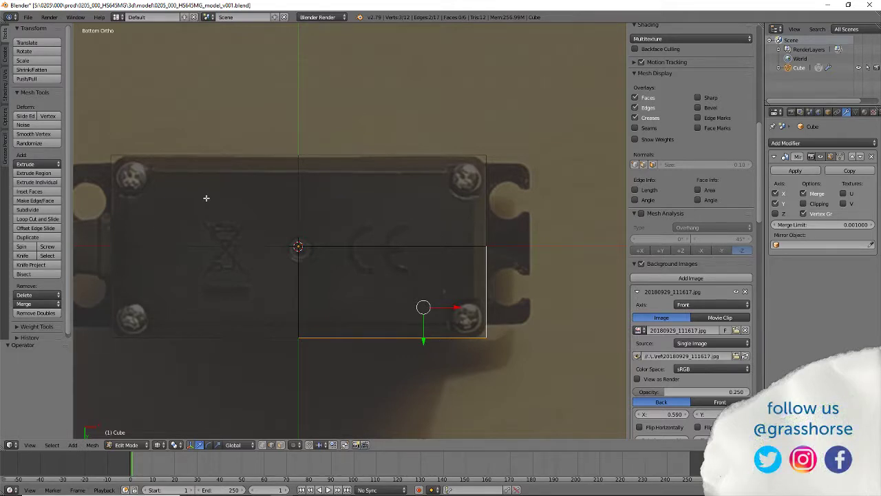
middle_drag(207, 198, 206, 222)
key(KP_1)
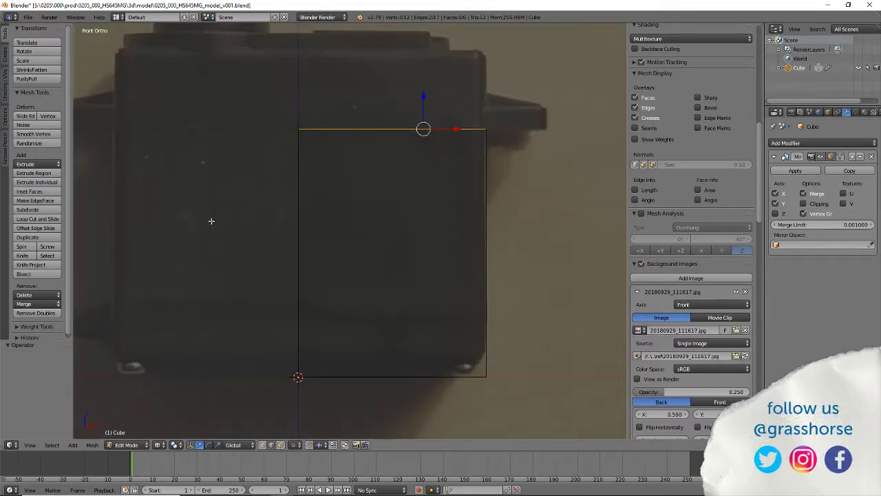
scroll(270, 187, down, 2)
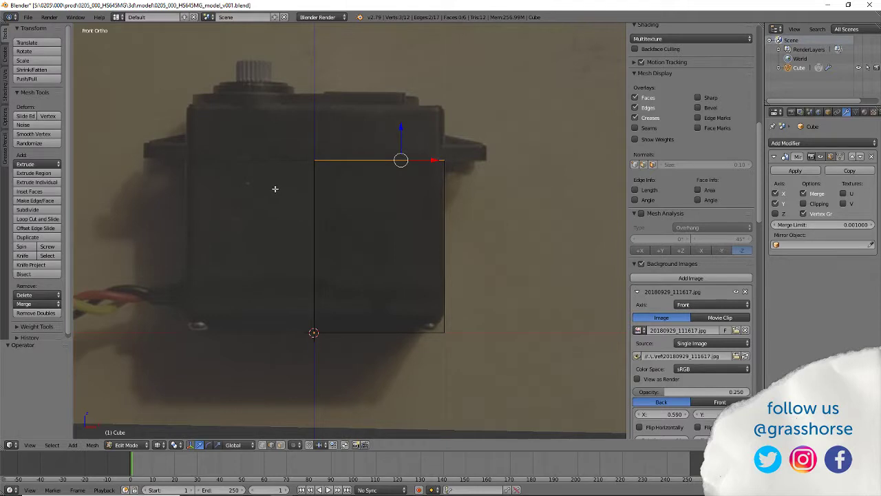
key(KP_3)
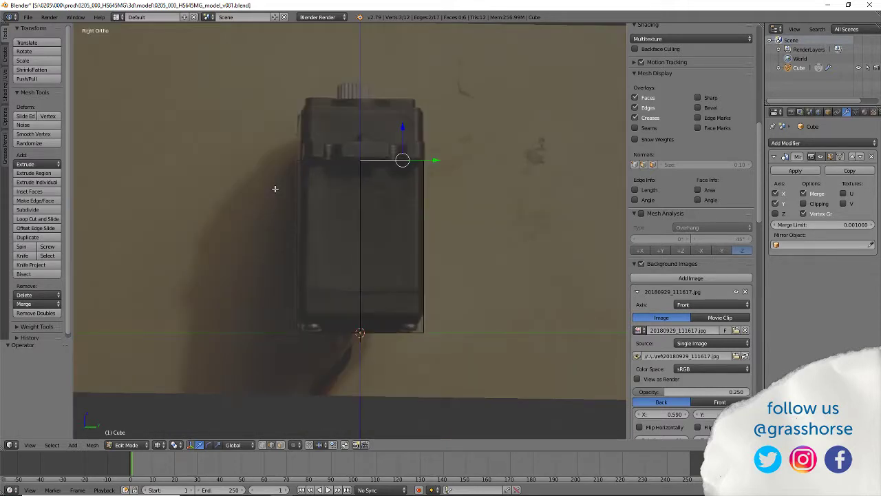
key(KP_1)
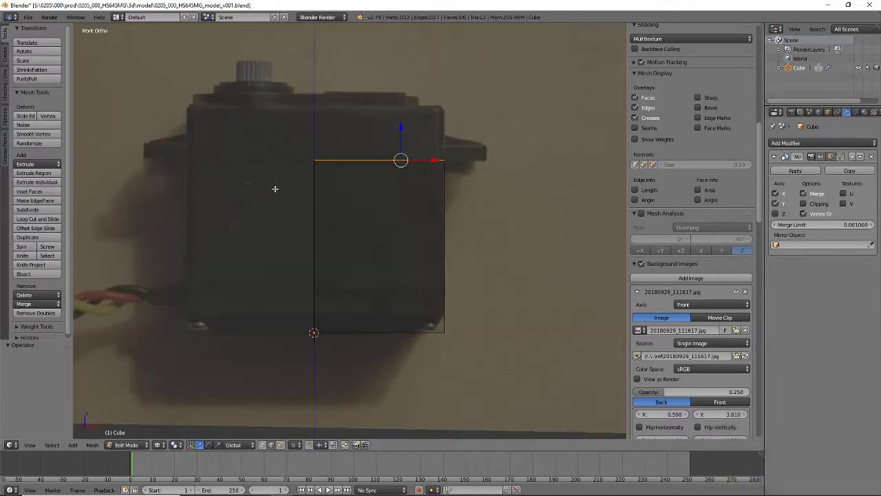
key(KP_7)
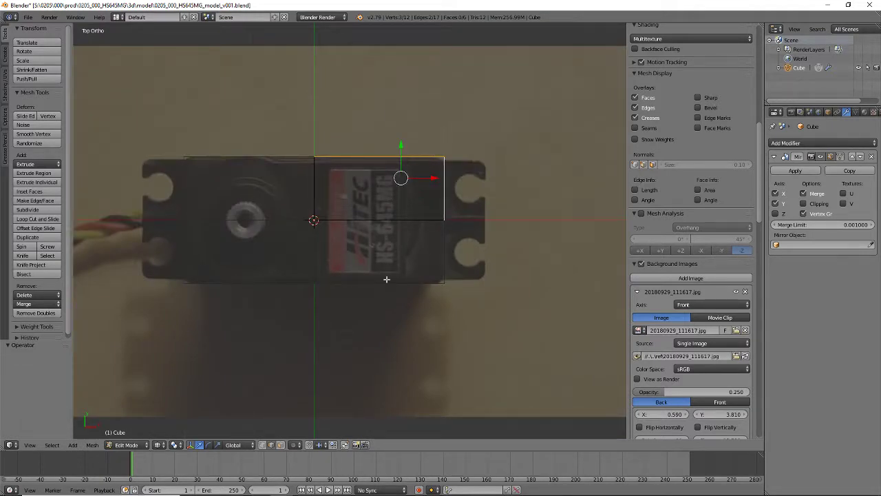
middle_drag(385, 376, 451, 322)
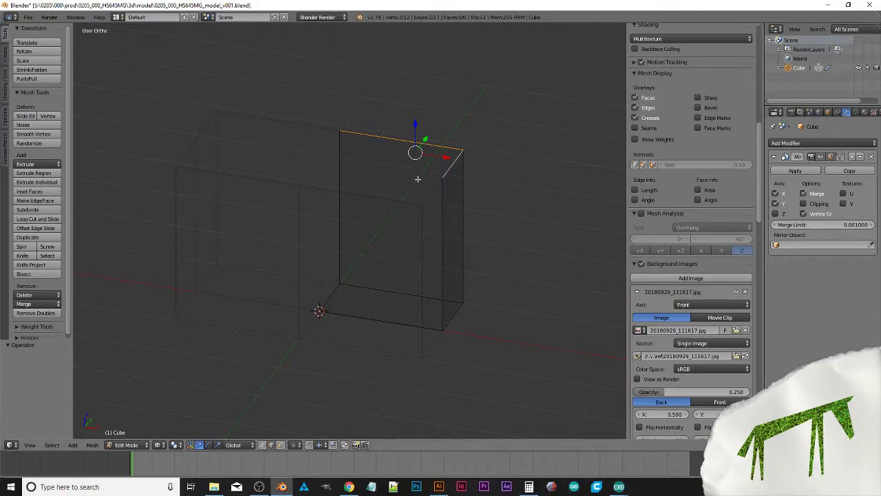
key(KP_7)
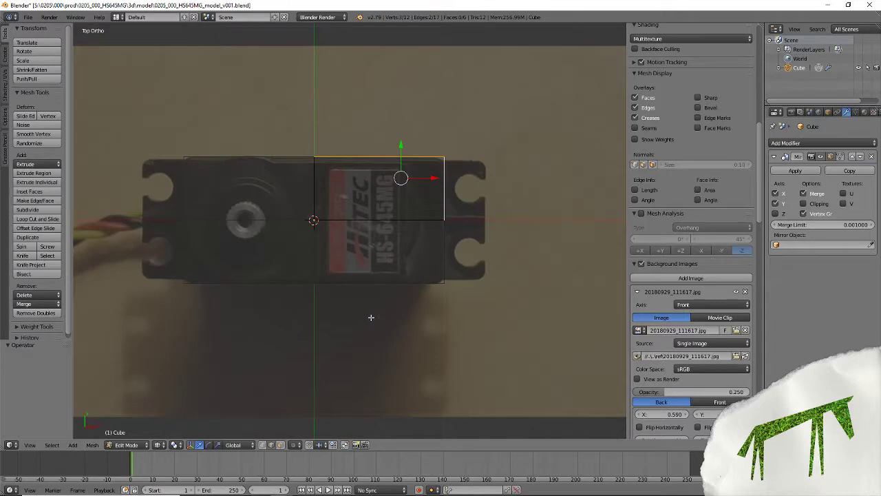
key(KP_1)
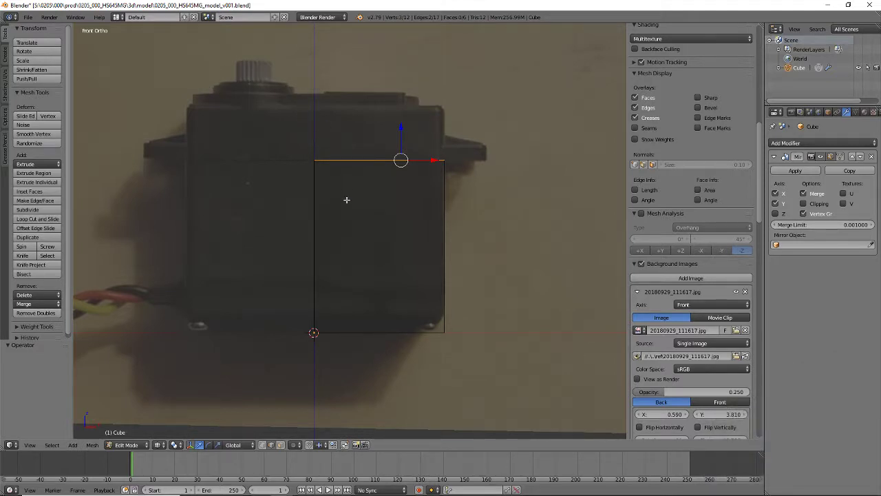
key(ctrl+KP_7)
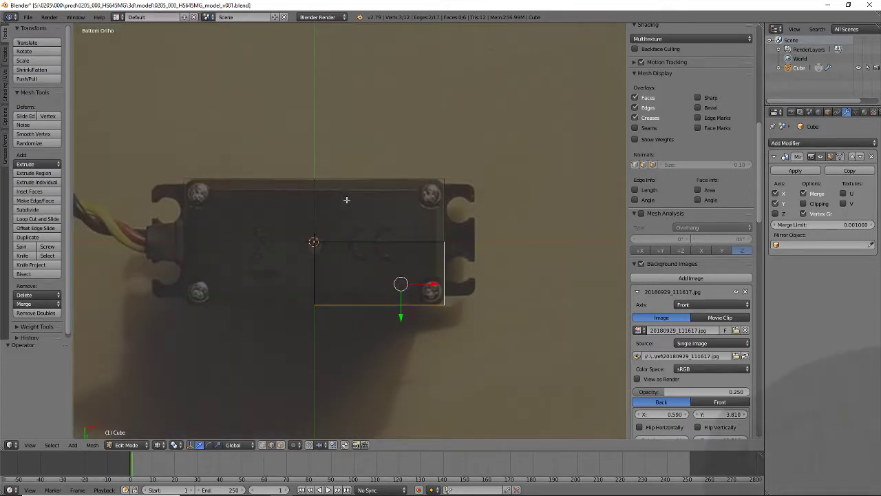
key(KP_1)
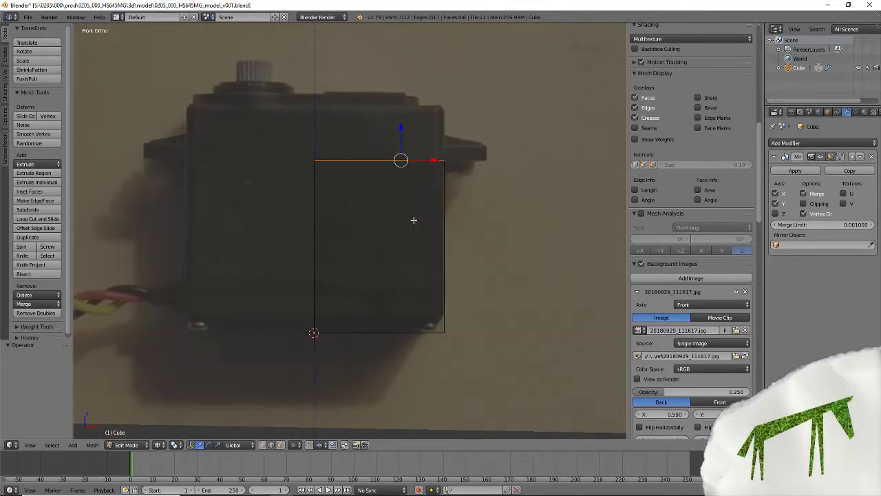
mouse_move(414, 219)
middle_down()
mouse_move(380, 232)
mouse_move(374, 255)
mouse_move(409, 231)
middle_up()
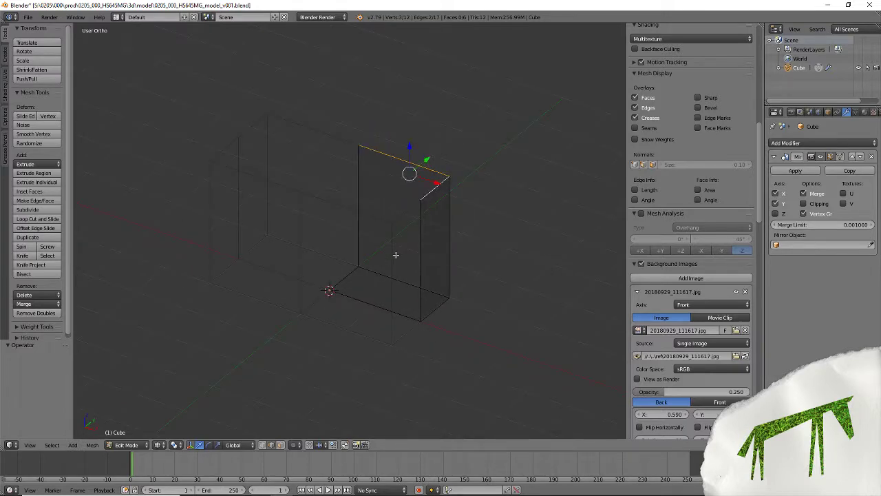
key(KP_1)
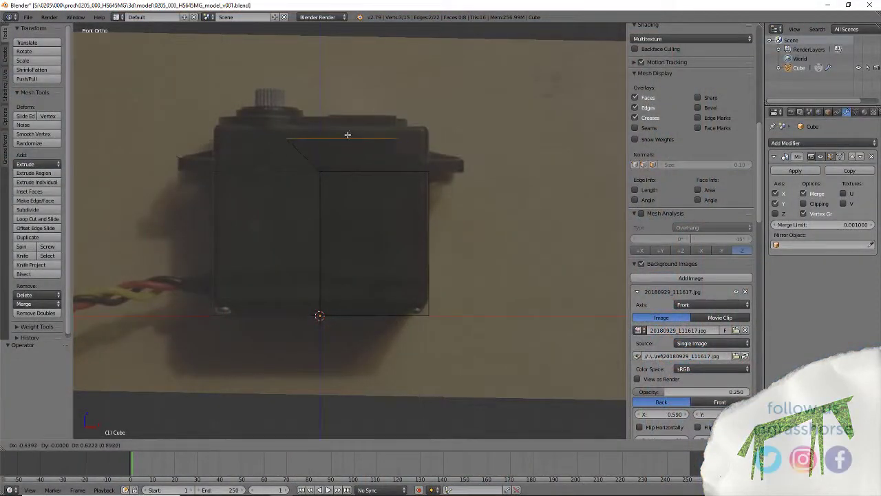
Raise the extruded edge by 0.245 vertically, undoing an oversized 2.45 raise.
right_click(383, 139)
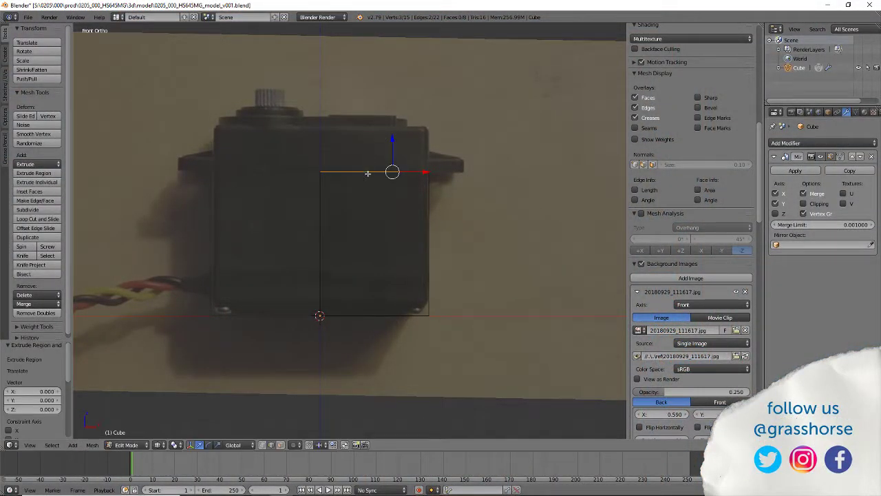
key(g)
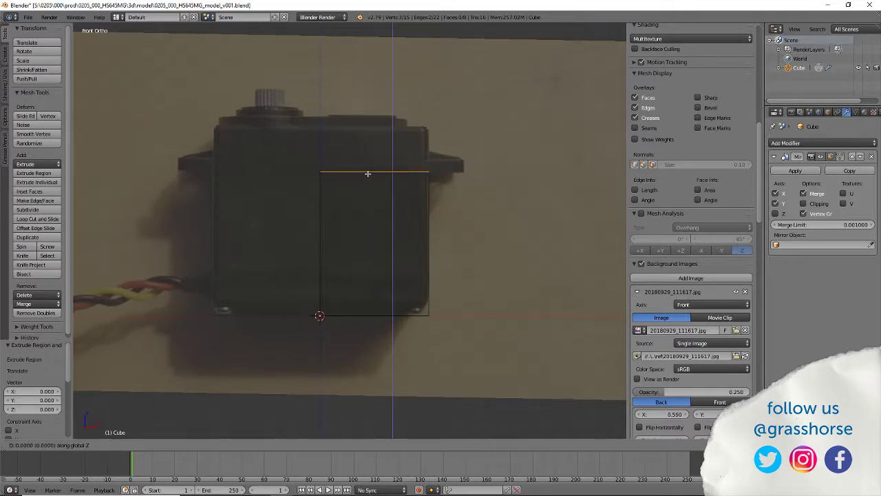
key(2)
key(Return)
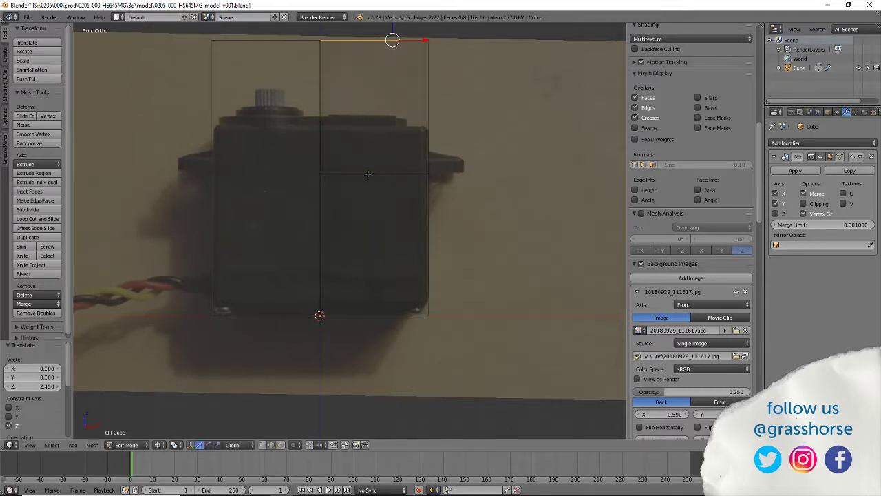
key(ctrl+z)
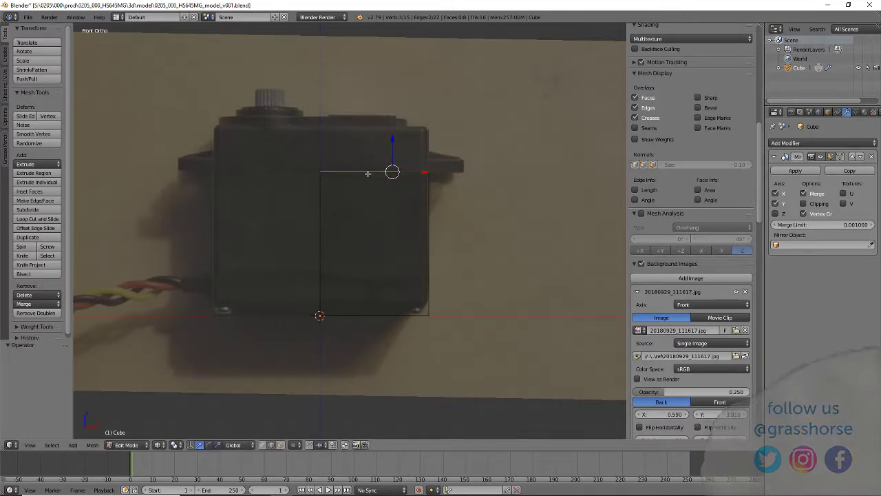
key(g)
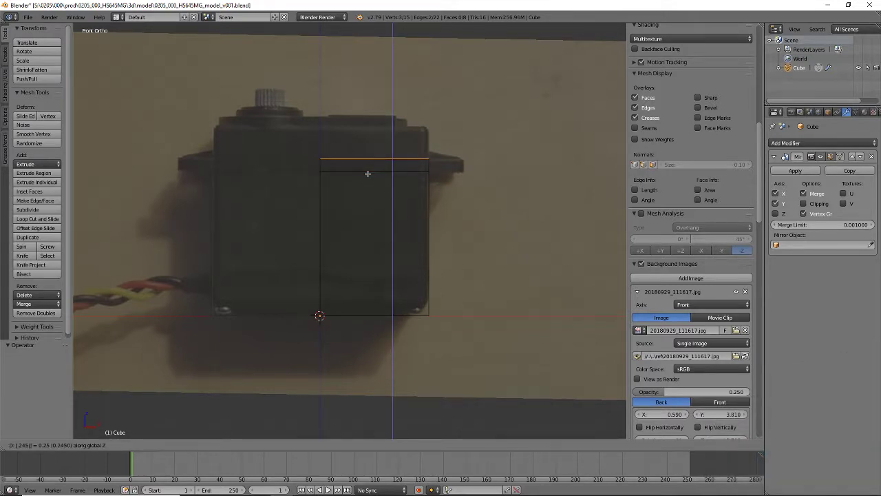
key(Return)
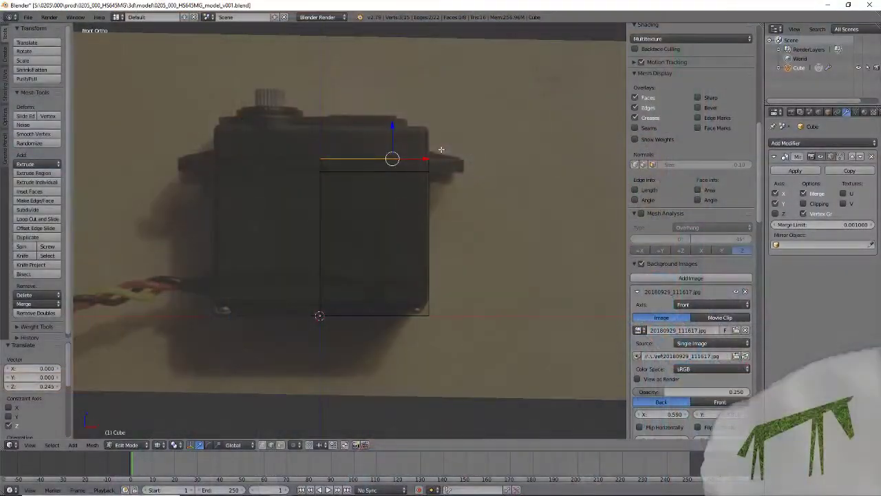
Extrude the top edge again and raise it 0.612 along Z.
key(e)
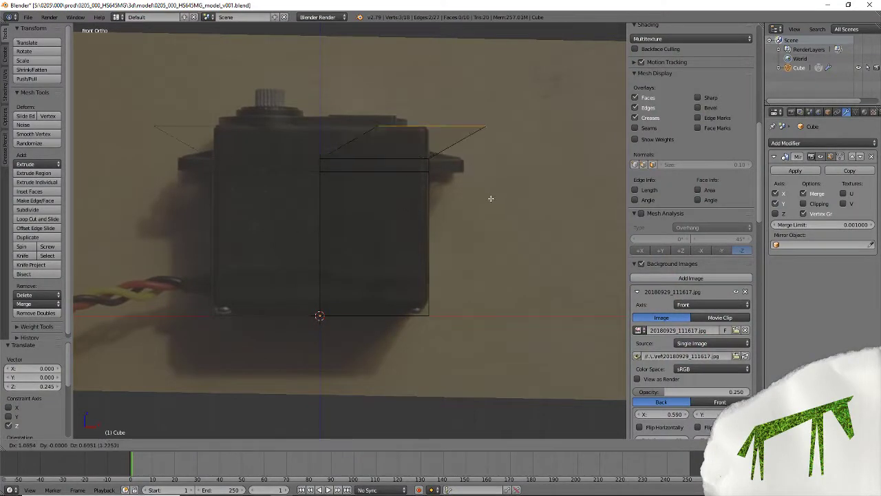
click(392, 225)
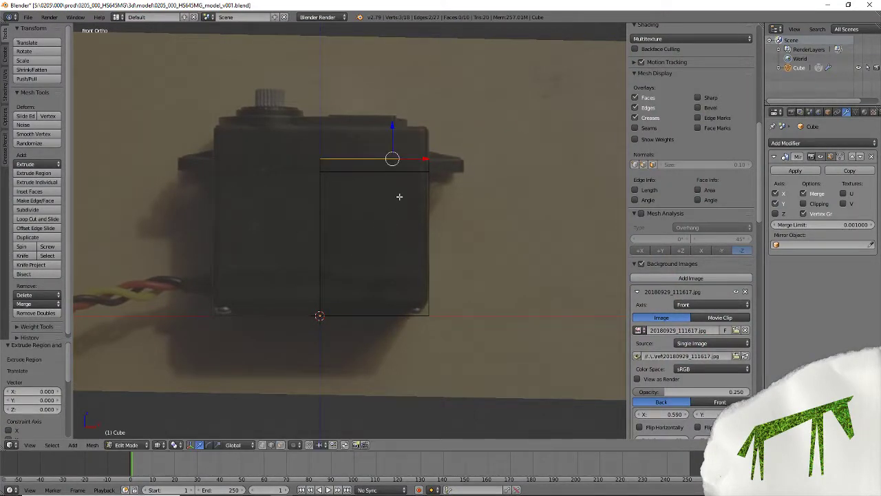
key(g)
key(z)
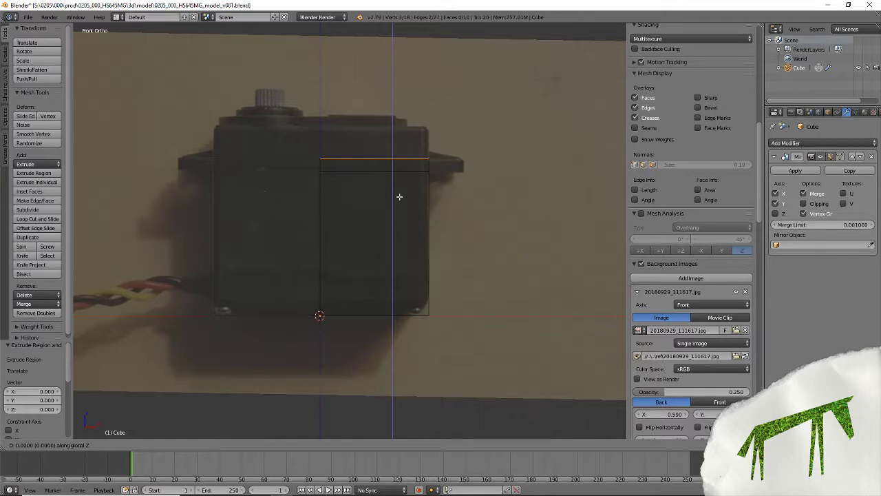
text(0.612)
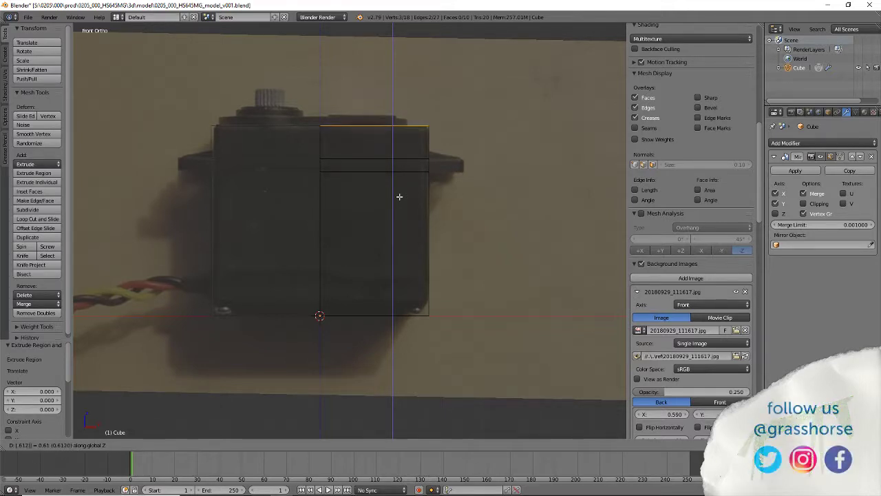
key(Return)
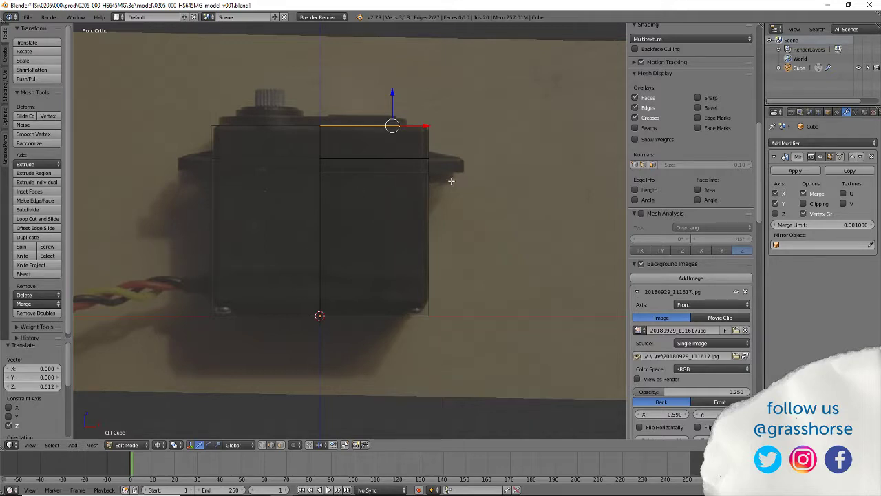
Switch to vertex select and select the vertex on the body's right edge.
middle_drag(442, 184, 382, 202)
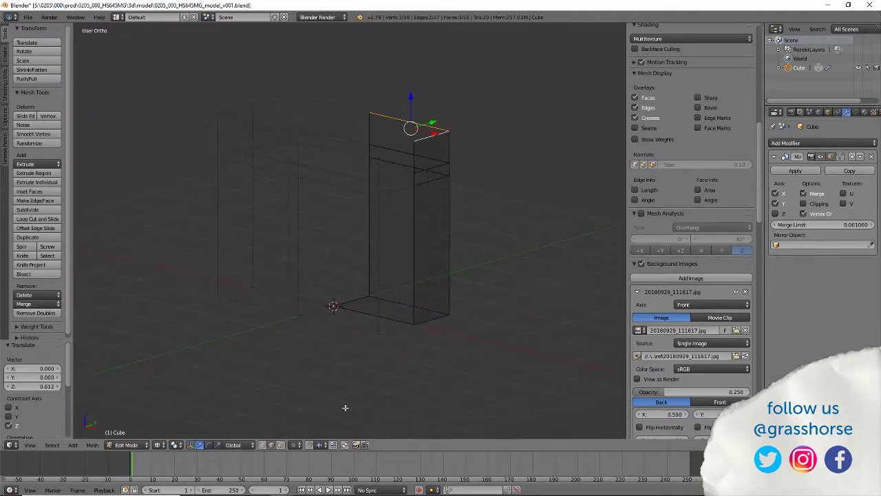
click(277, 447)
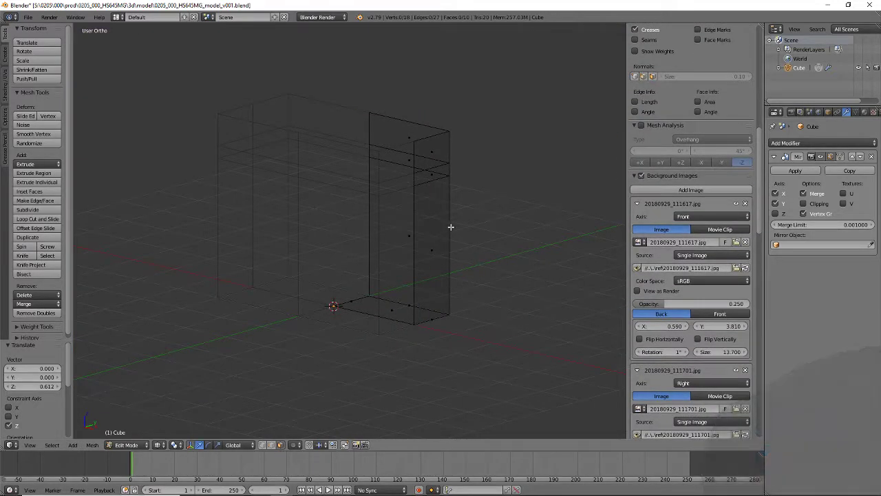
right_click(434, 176)
middle_drag(295, 249, 342, 239)
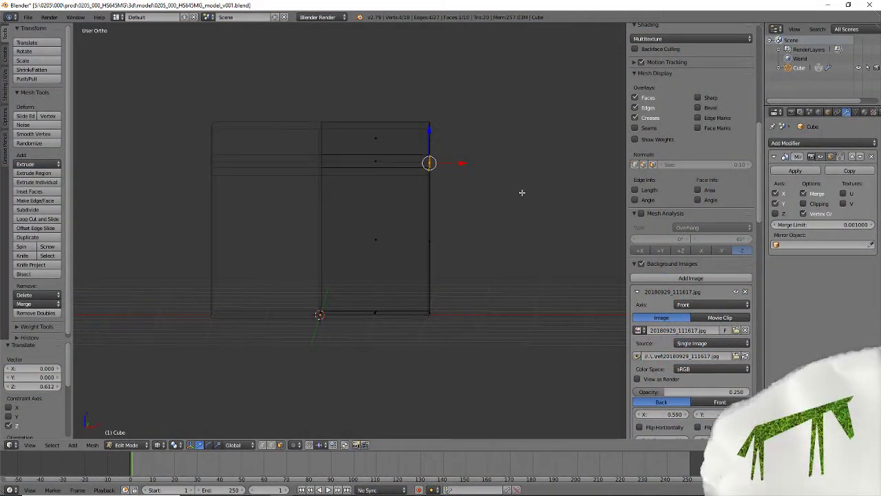
Extrude the selected vertices into a tab pushed 0.668 out along X.
key(e)
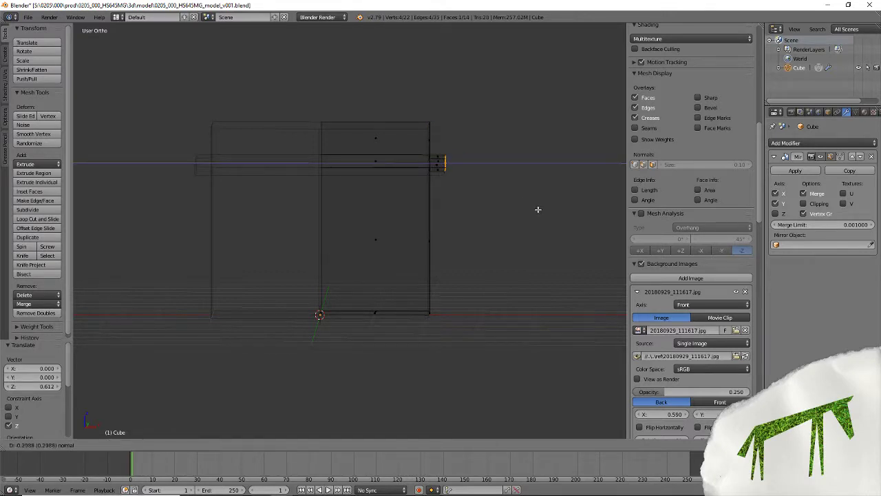
key(Escape)
key(g)
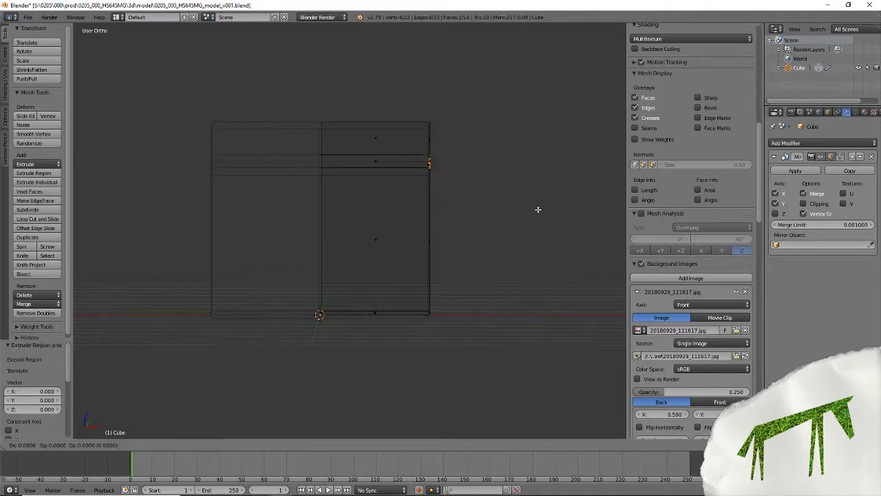
key(x)
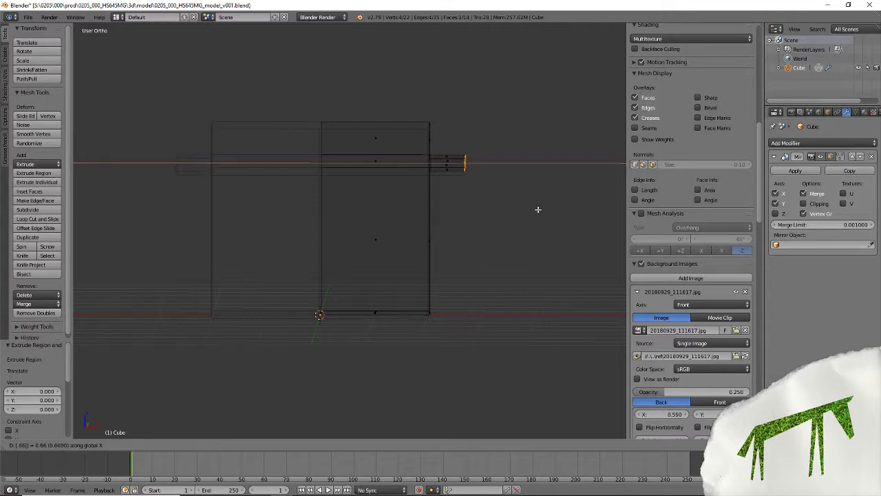
key(Return)
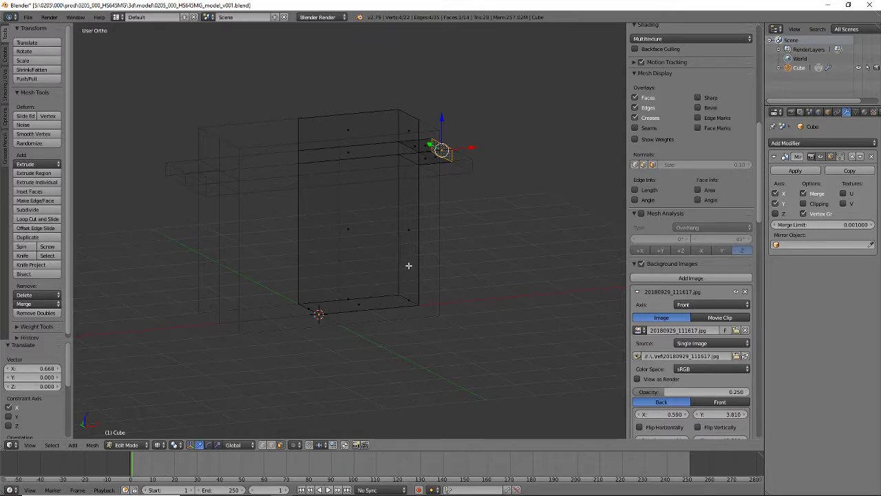
Snap the 3D cursor to the vertex where the tab meets the body.
middle_drag(409, 265, 337, 252)
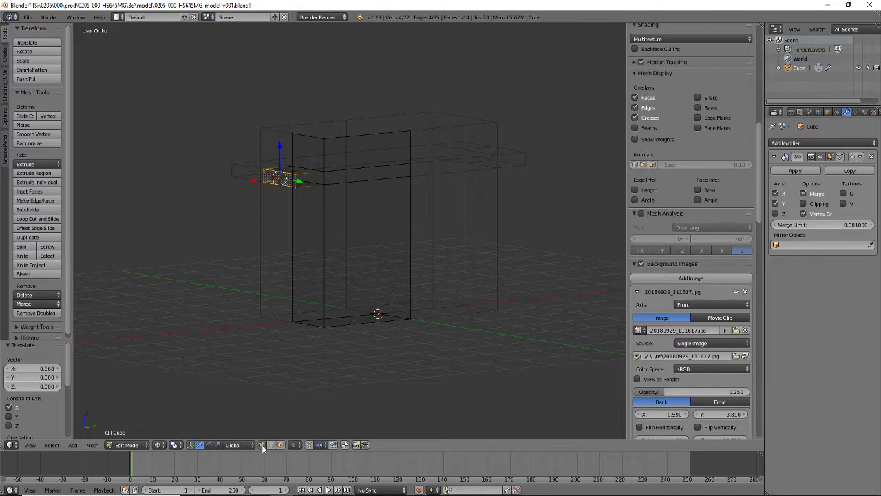
right_click(334, 185)
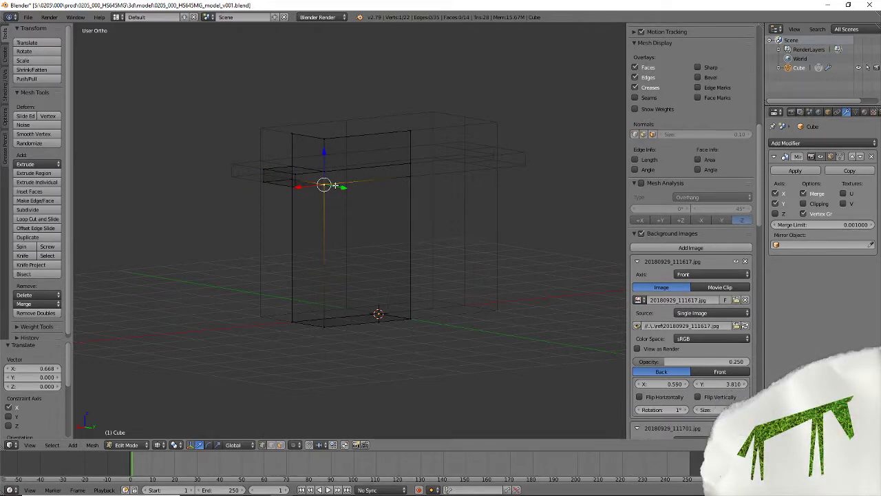
key(shift+s)
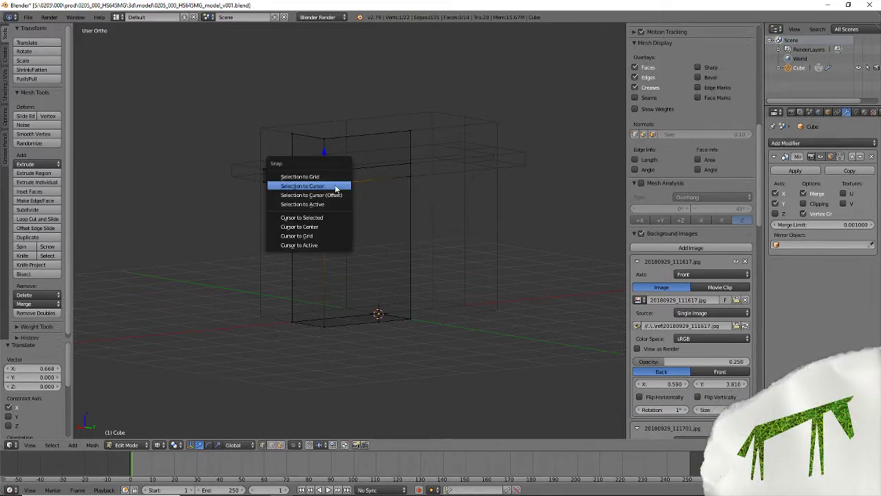
click(325, 226)
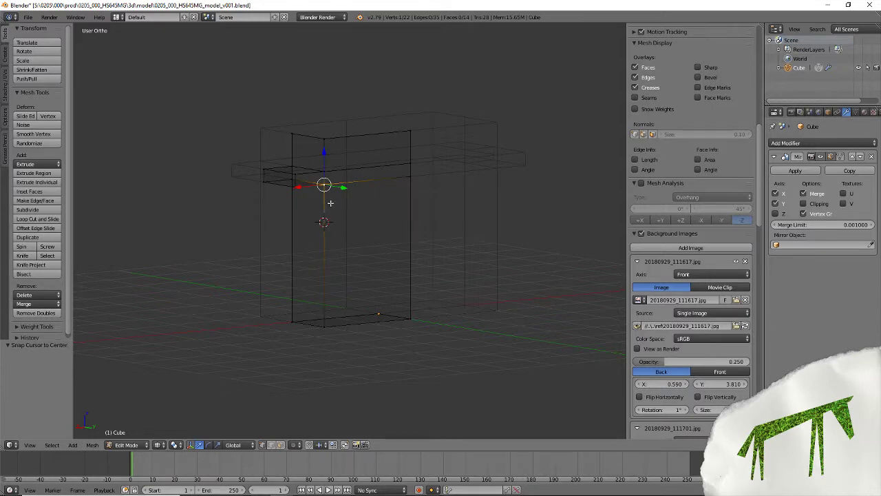
key(shift+s)
click(334, 194)
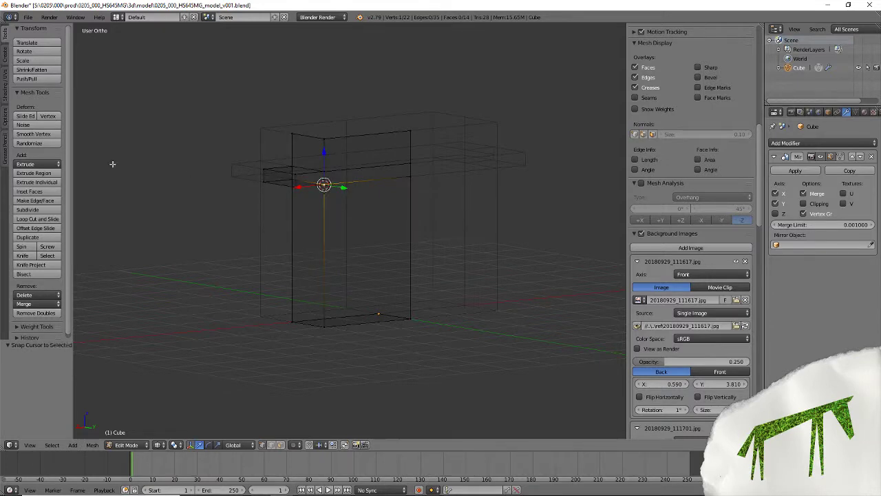
Loop-cut a horizontal edge loop around the lower body and flatten it to 0 along Z.
click(37, 218)
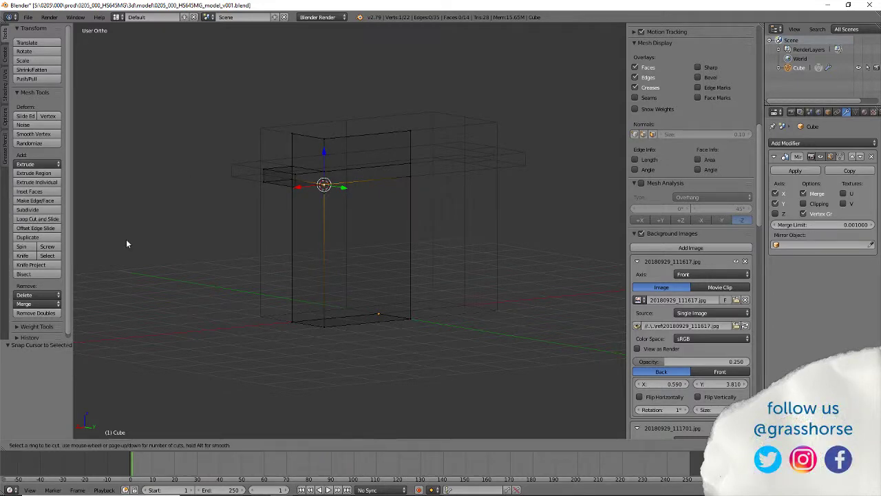
click(316, 258)
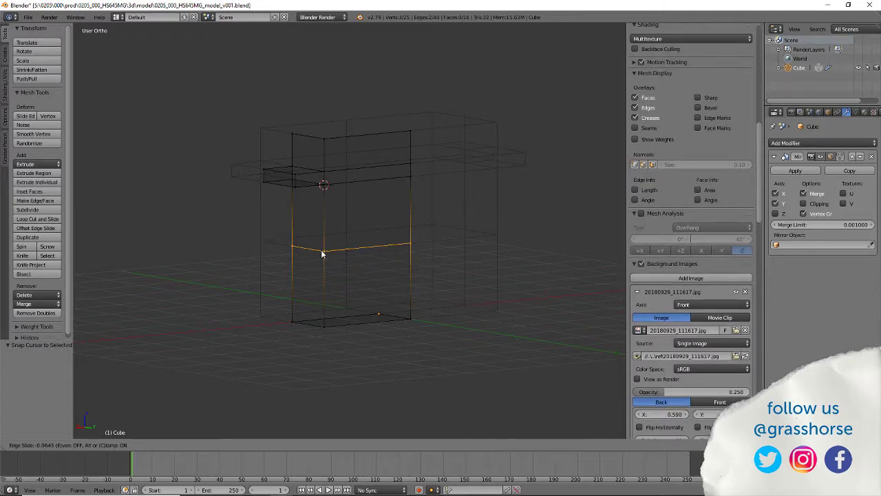
click(321, 253)
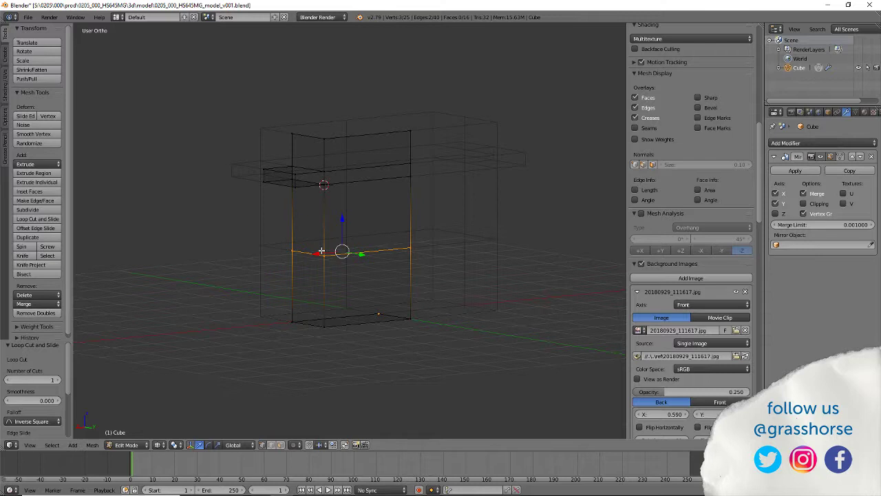
key(s)
key(z)
key(Return)
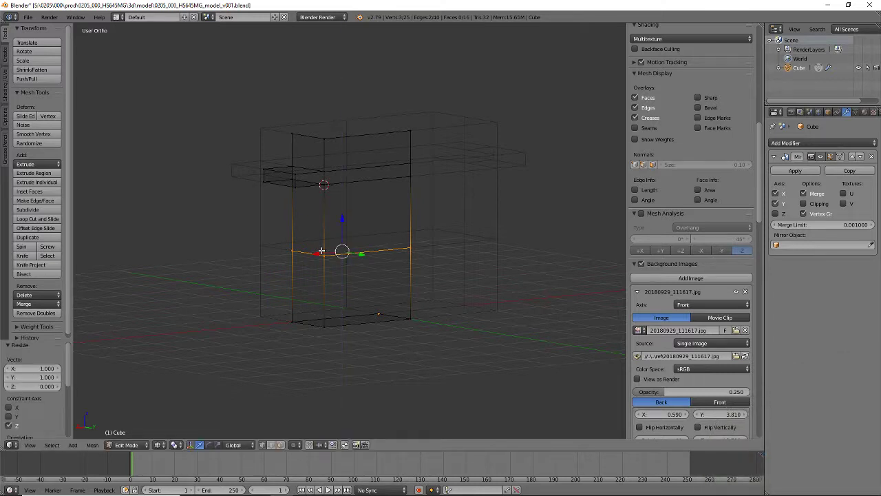
scroll(321, 251, up, 2)
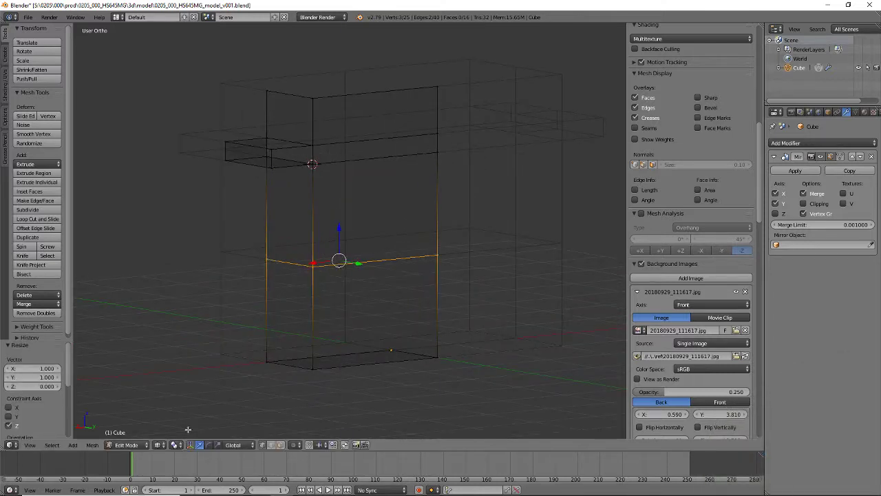
click(164, 444)
Set the pivot to 3D Cursor and flatten the lower edge loop to the cursor height.
click(193, 423)
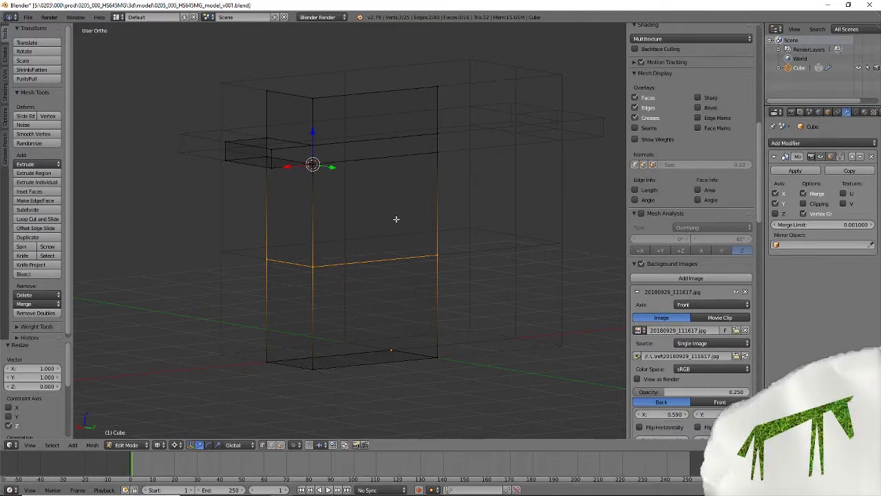
right_click(313, 165)
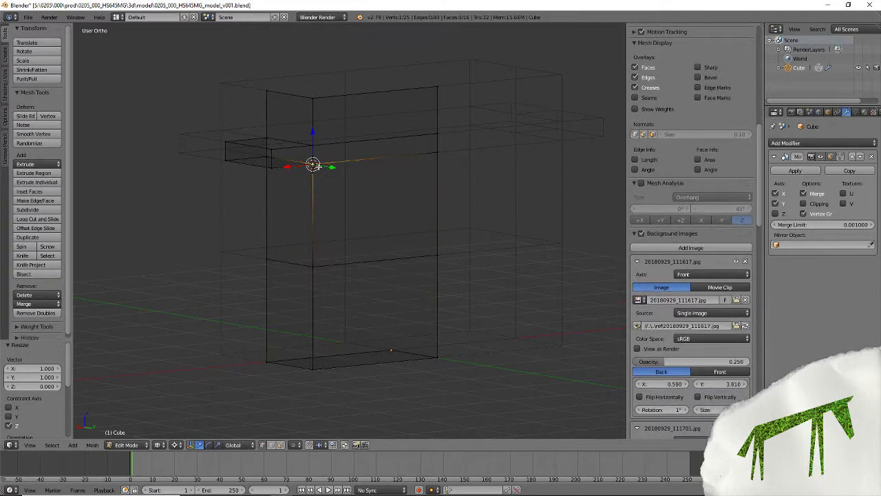
alt+right_click(328, 263)
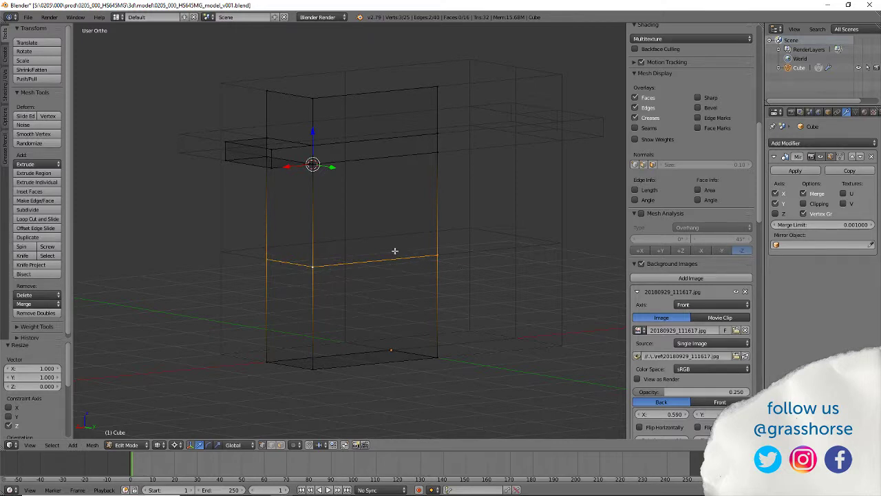
key(s)
key(z)
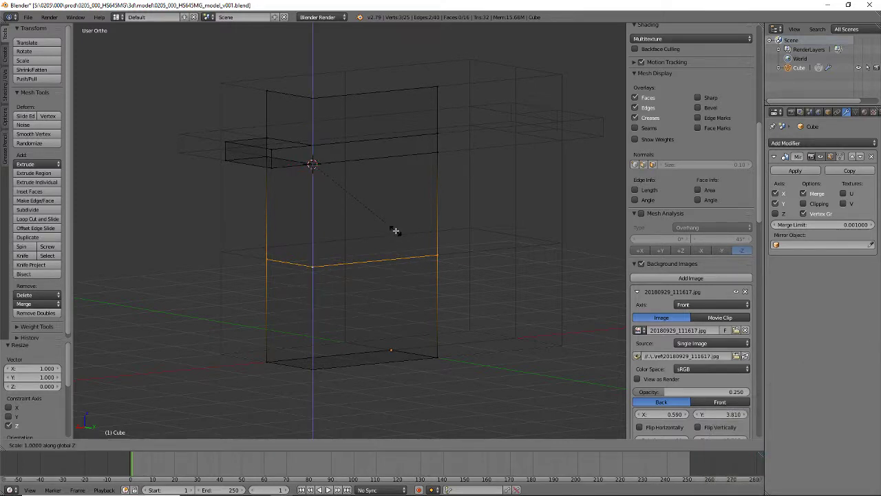
key(0)
key(Return)
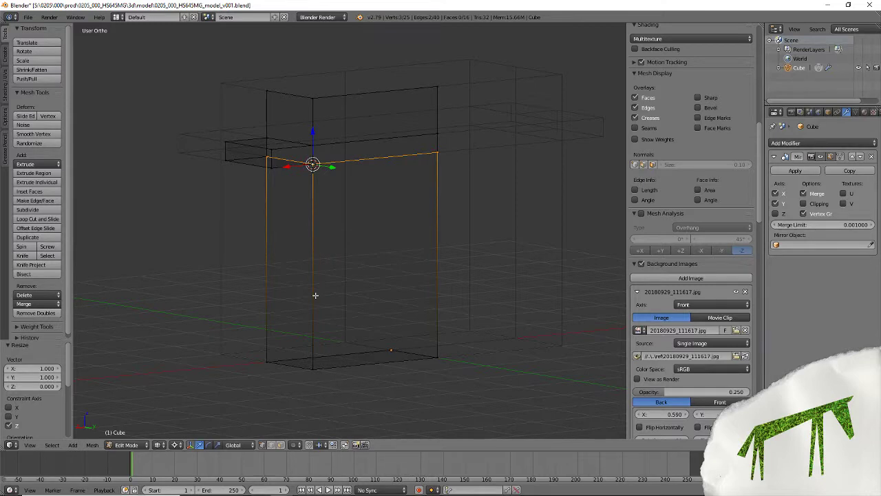
Move the edge loop -2.05 along Z and orbit to inspect the body.
key(g)
text(z)
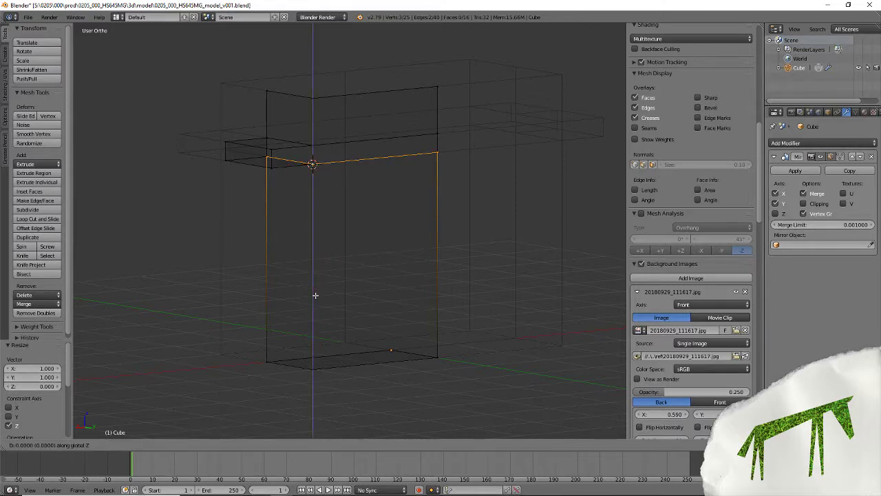
text(-2.05)
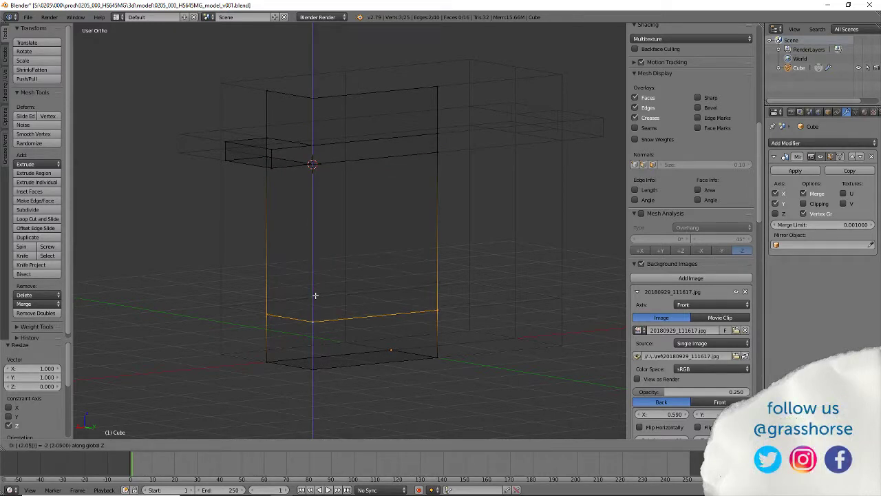
key(Return)
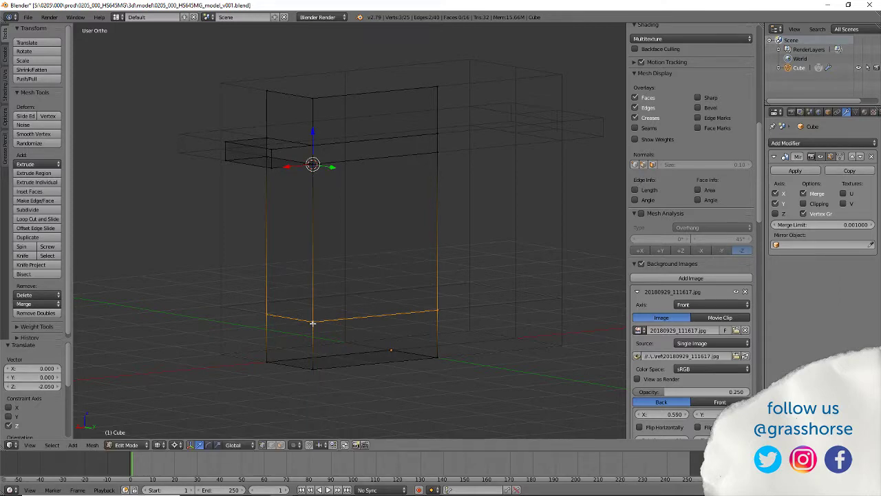
middle_drag(313, 323, 293, 331)
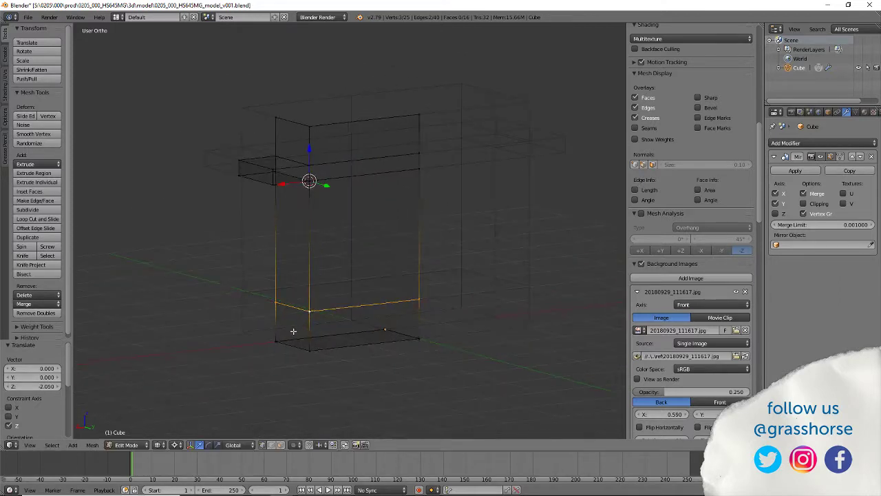
mouse_move(390, 315)
middle_down()
mouse_move(296, 319)
mouse_move(373, 316)
middle_up()
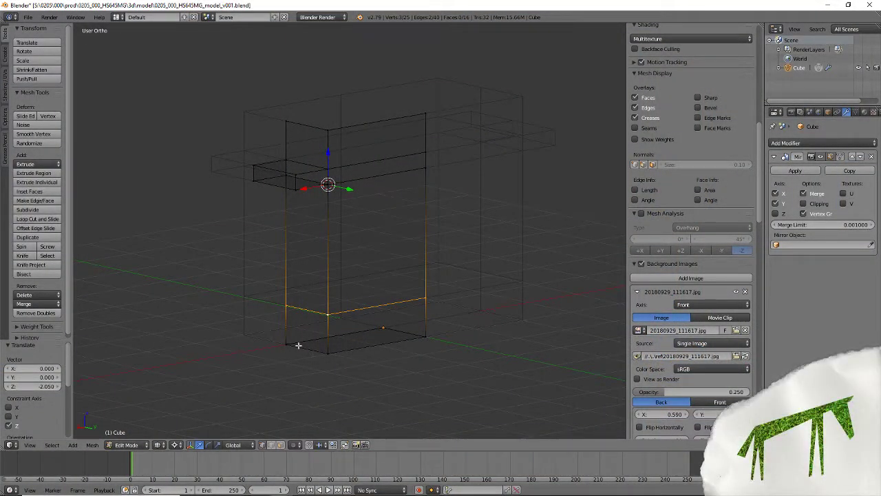
Snap the 3D cursor to the bottom selection and add an edge loop near the base.
key(a)
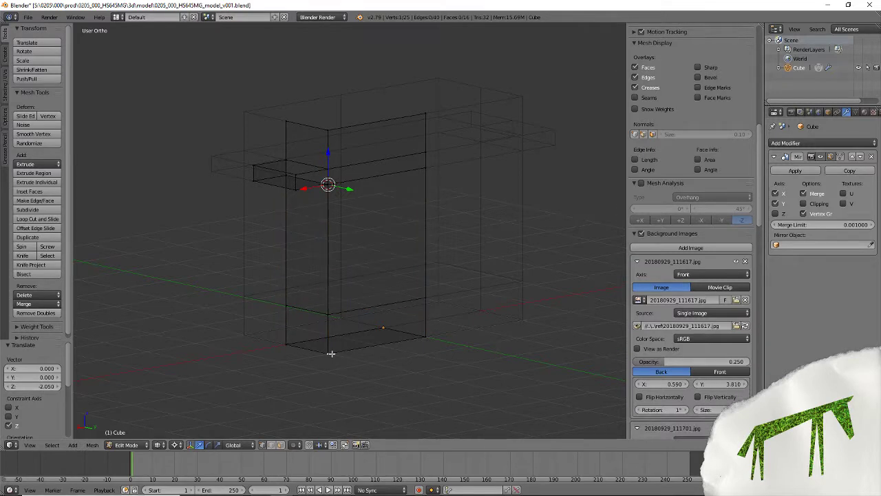
key(shift+s)
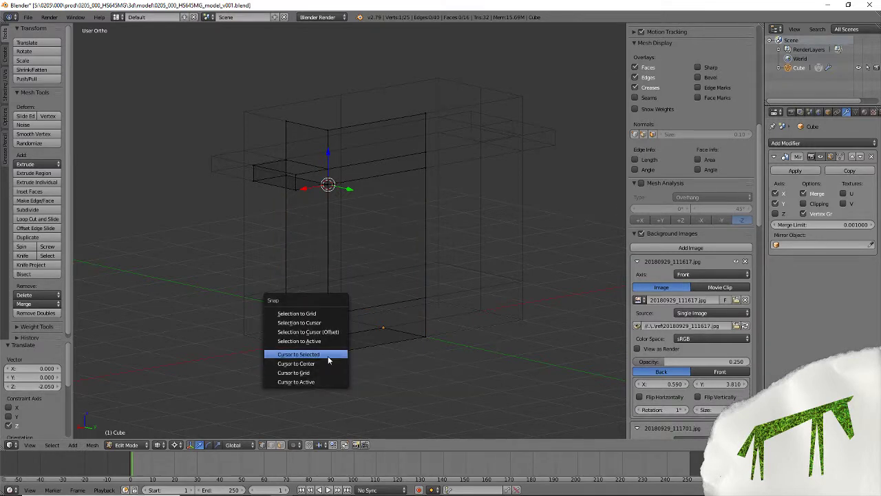
click(328, 356)
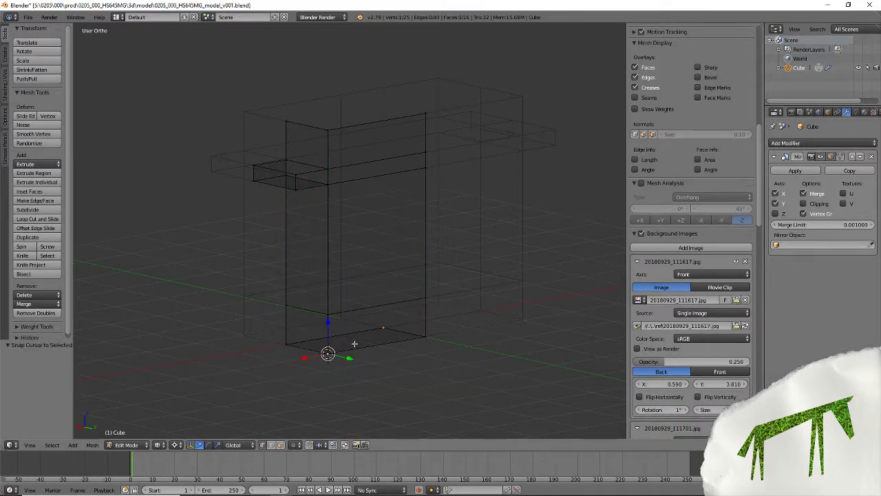
click(37, 218)
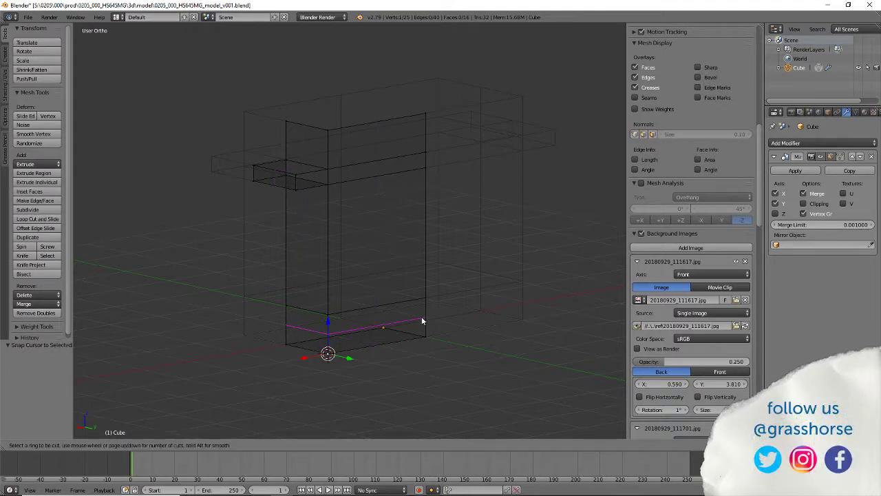
click(422, 321)
click(422, 319)
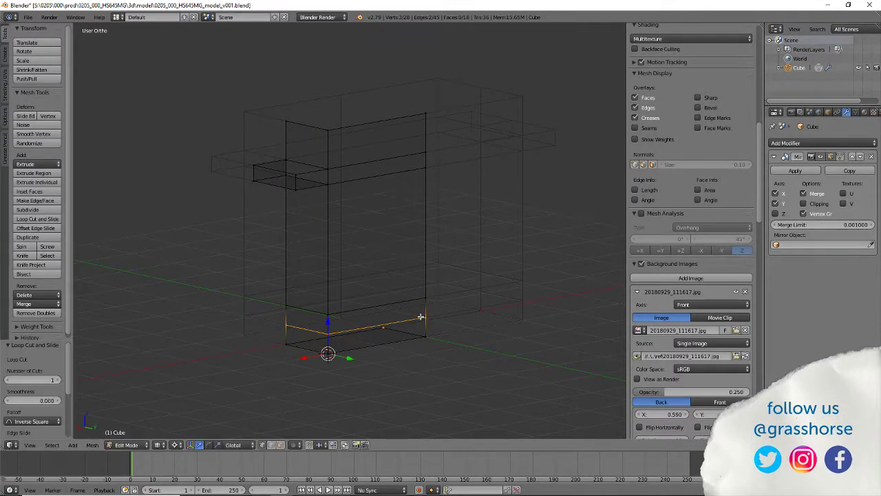
Flatten the new loop with a zero Z scale and raise it 0.3 along Z.
key(s)
key(z)
key(0)
key(Return)
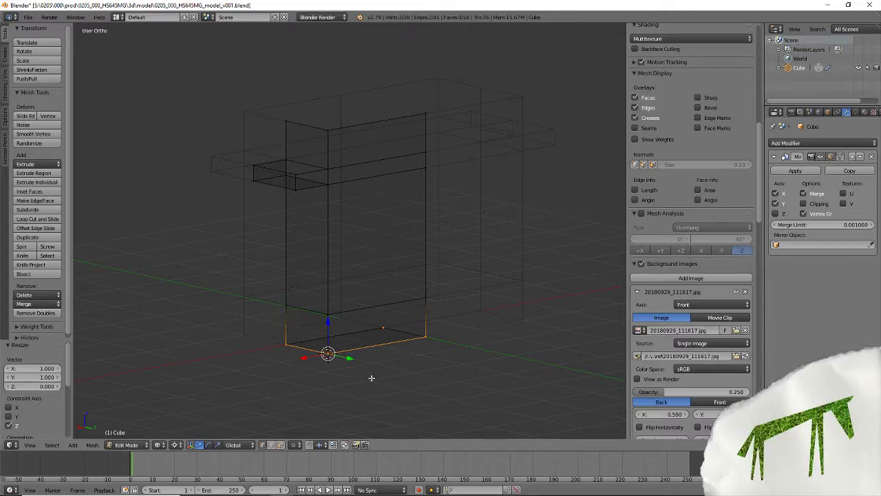
key(g)
text(z)
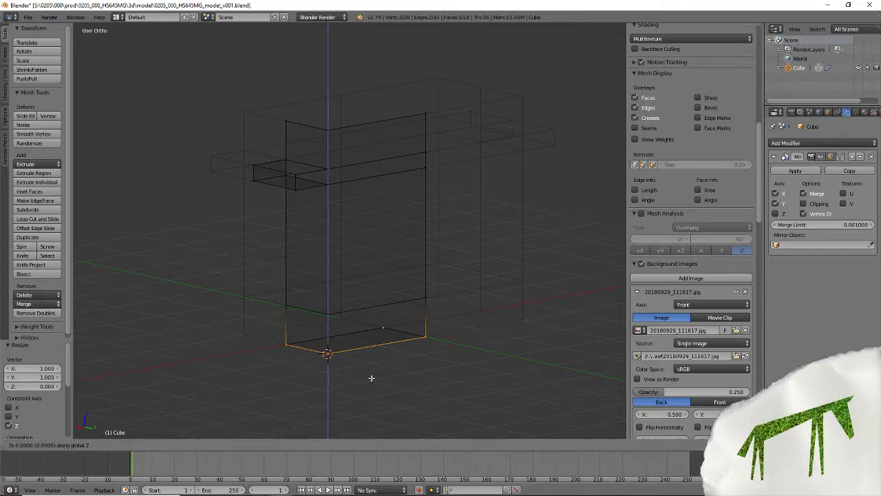
text(.3)
key(Return)
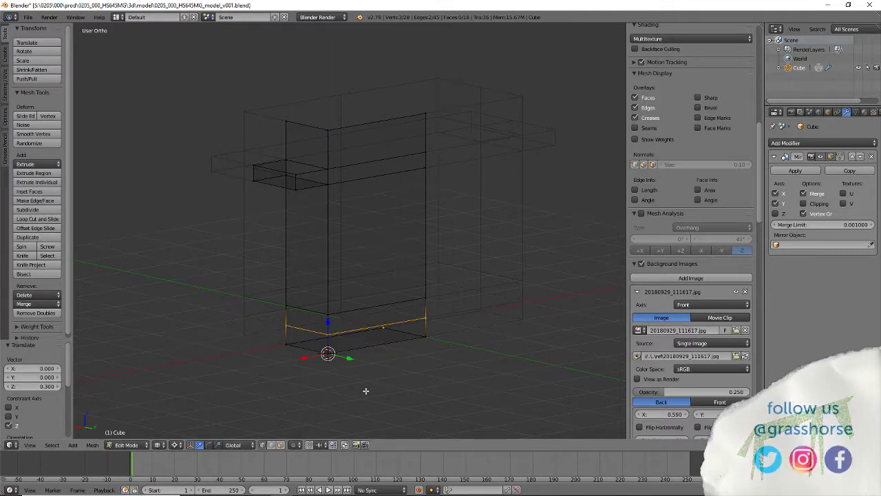
Undo the last edge move and select the whole mesh.
middle_drag(365, 388, 410, 380)
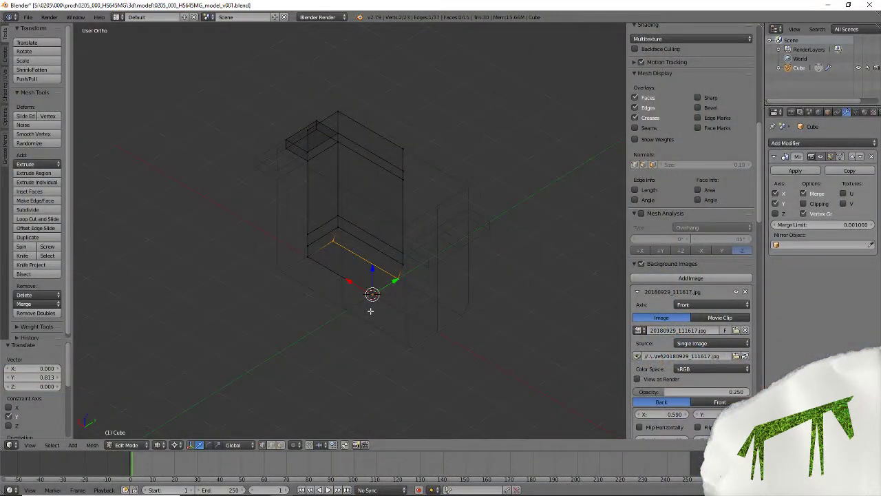
key(ctrl+z)
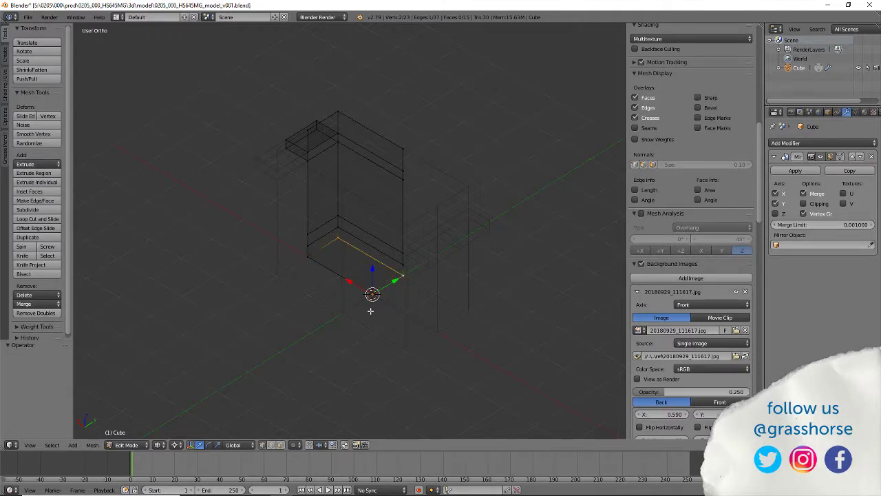
key(a)
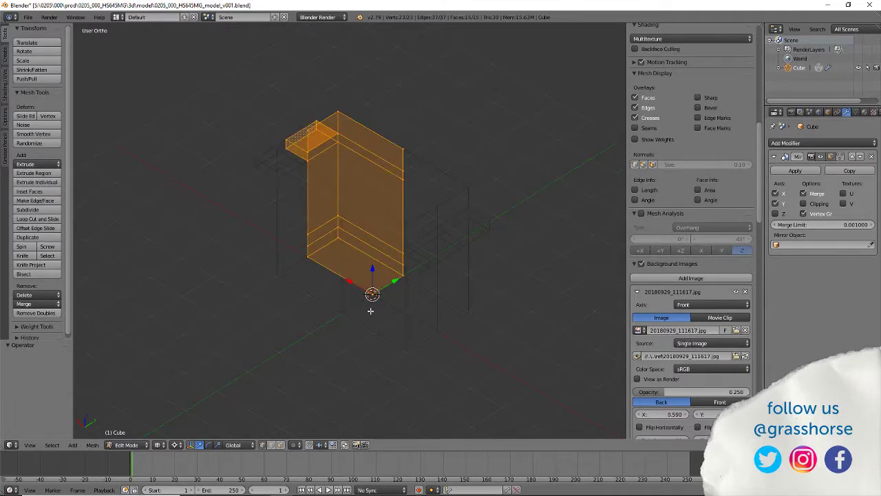
key(a)
right_click(420, 277)
key(g)
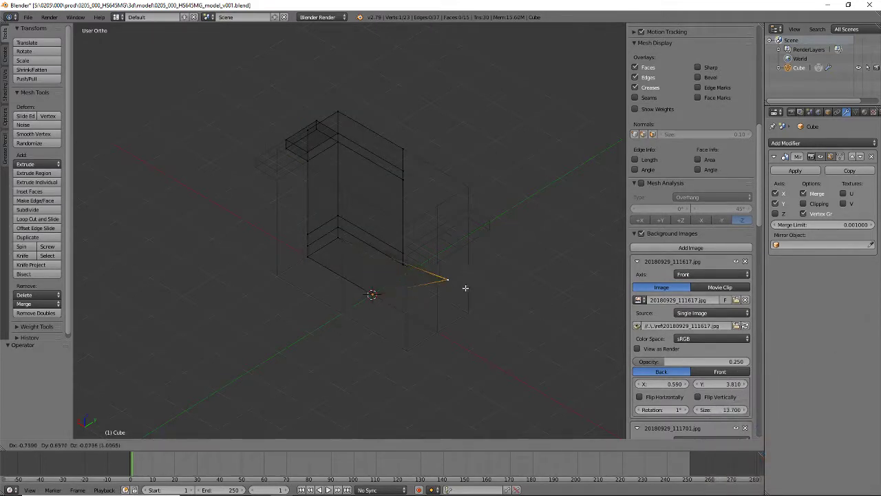
key(Escape)
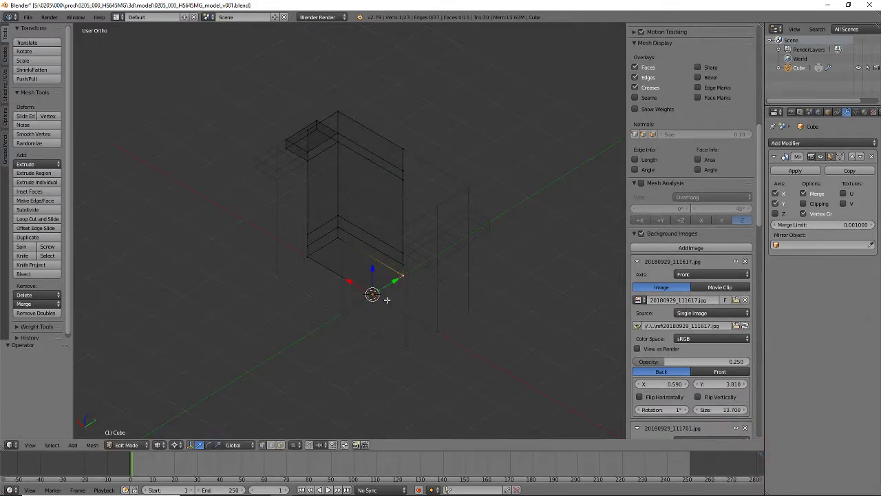
right_click(351, 301)
key(g)
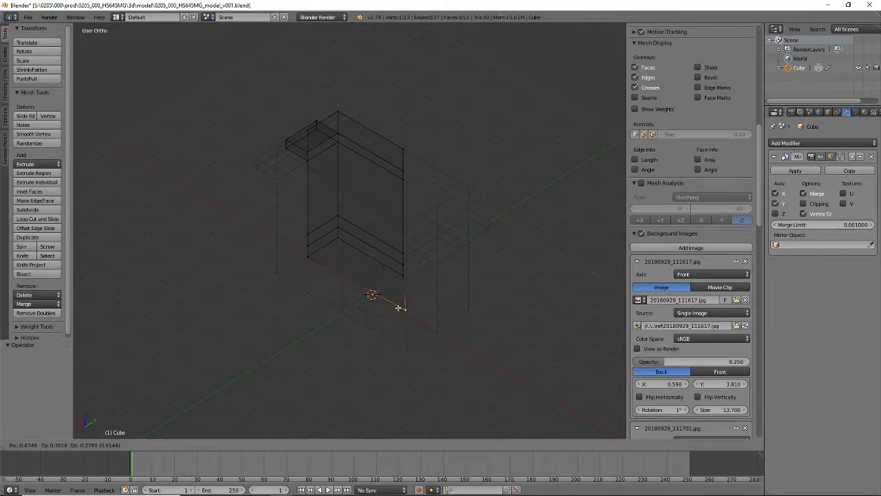
key(Escape)
Select the whole mesh and merge duplicate vertices with Remove Doubles.
right_click(398, 270)
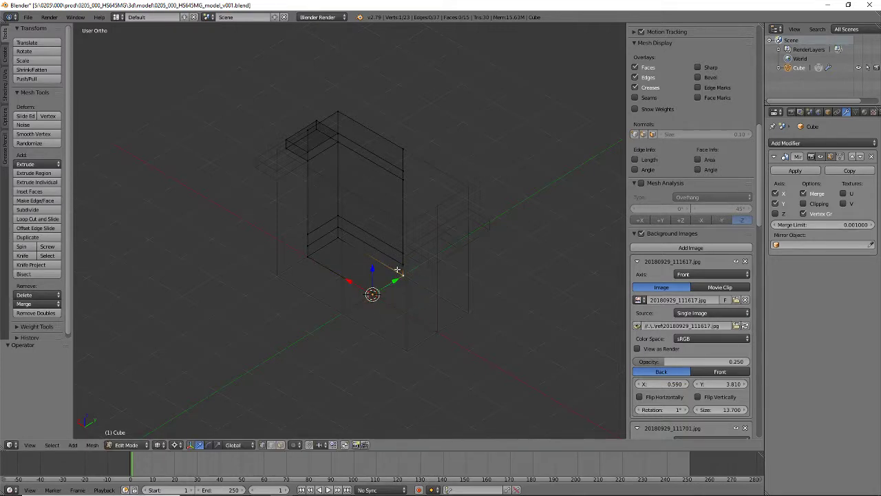
key(a)
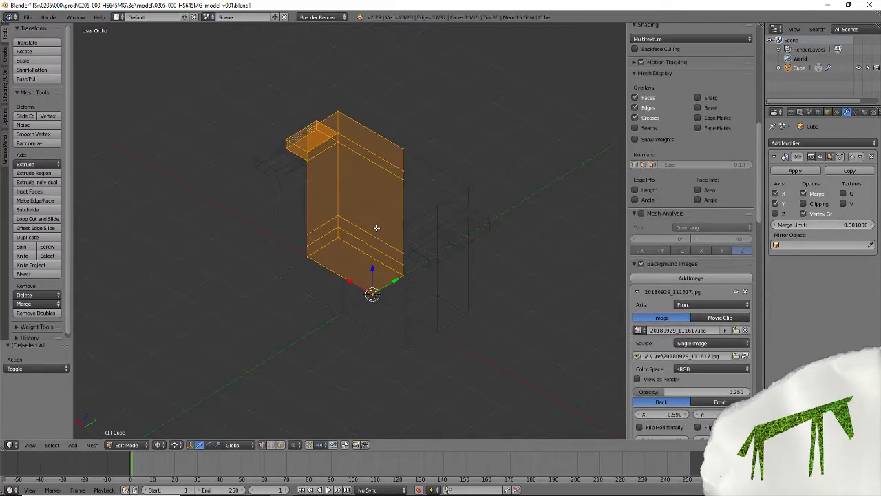
key(w)
click(377, 229)
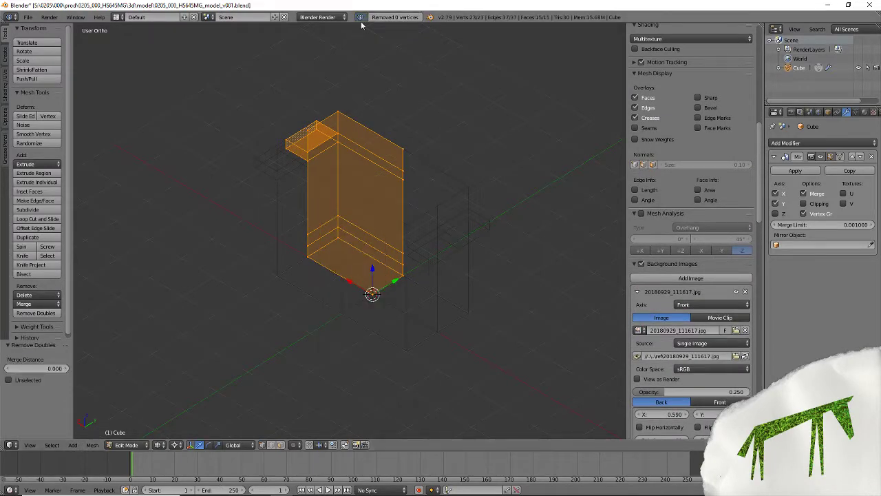
Snap the cursor to a bottom vertex and square a two-vertex bottom edge to zero along Y.
right_click(371, 295)
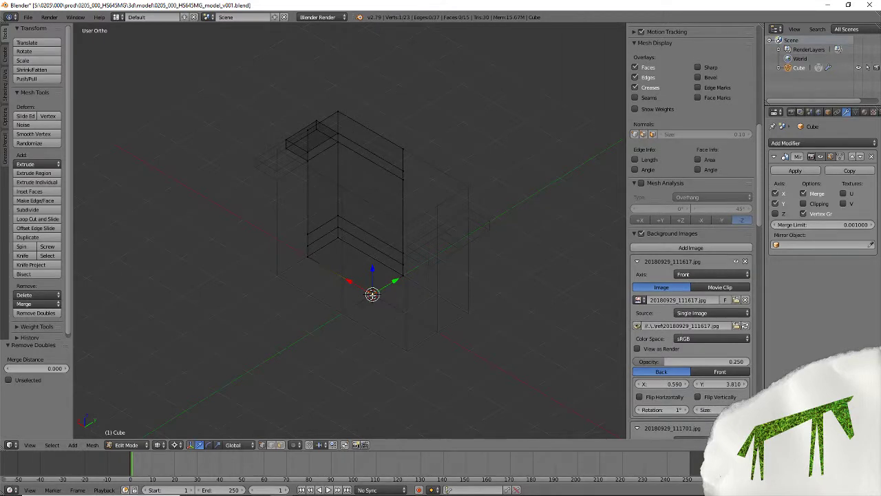
key(shift+s)
click(372, 295)
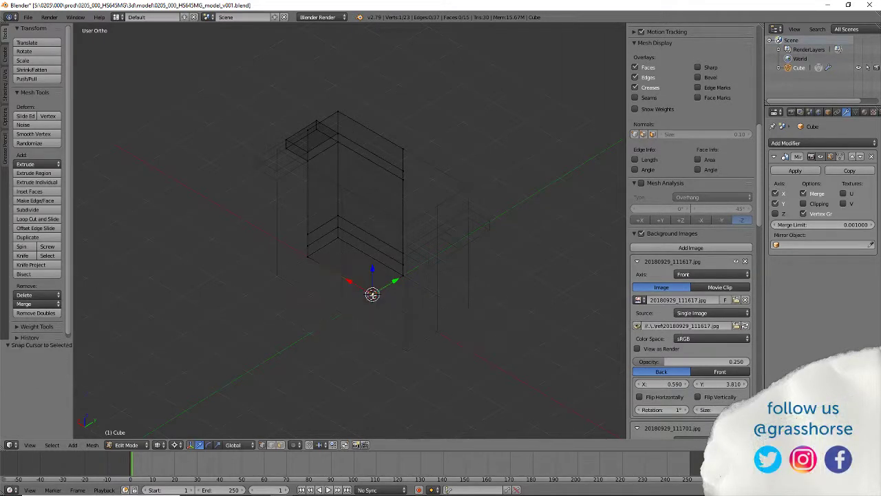
right_click(404, 274)
shift+right_click(341, 238)
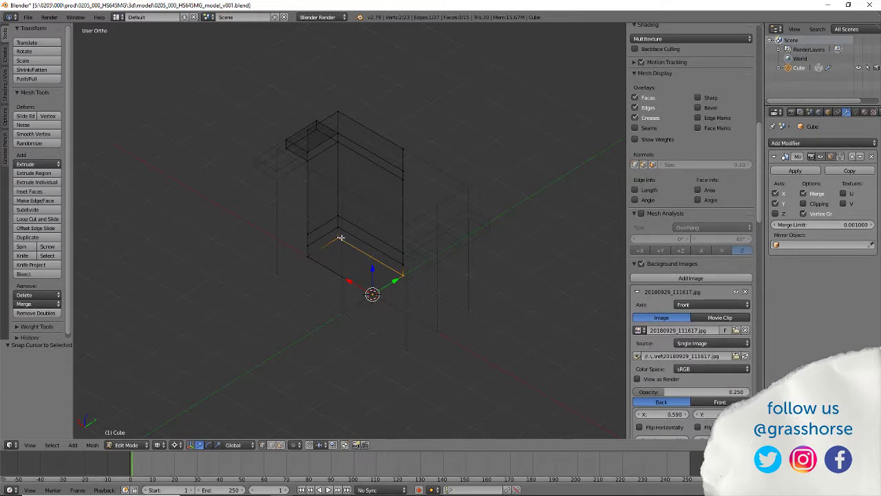
key(s)
key(y)
key(0)
key(Return)
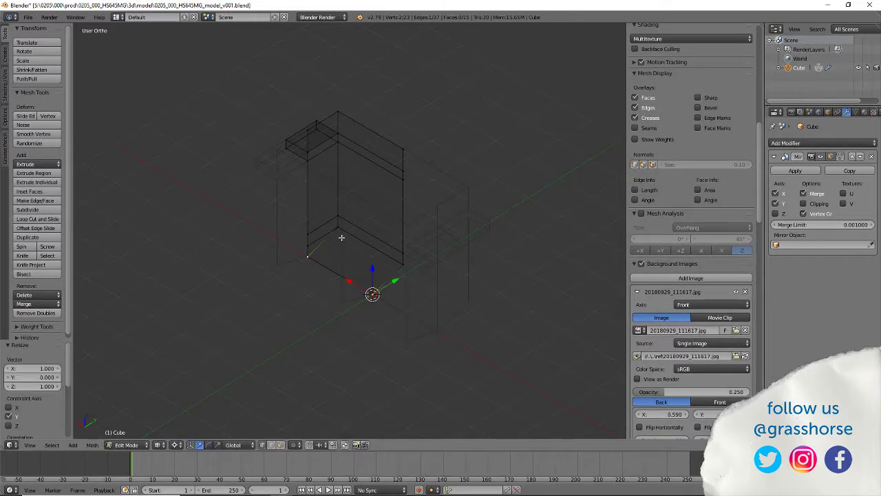
Move the squared edge 0.812 along Y, then bring up the calculator showing 8.31.
key(g)
key(y)
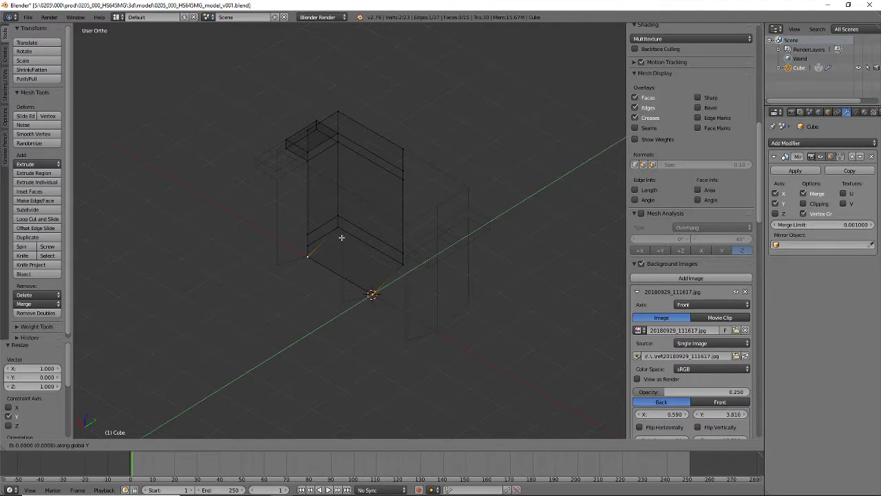
text(.812)
key(Return)
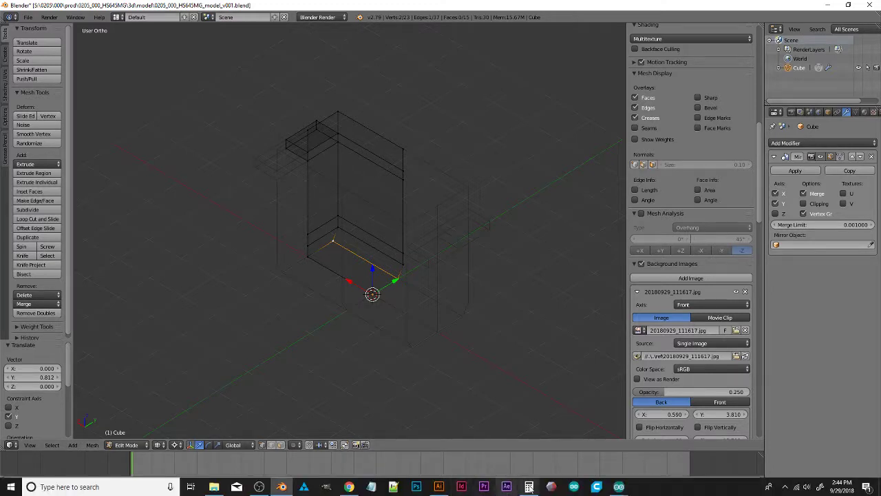
click(530, 487)
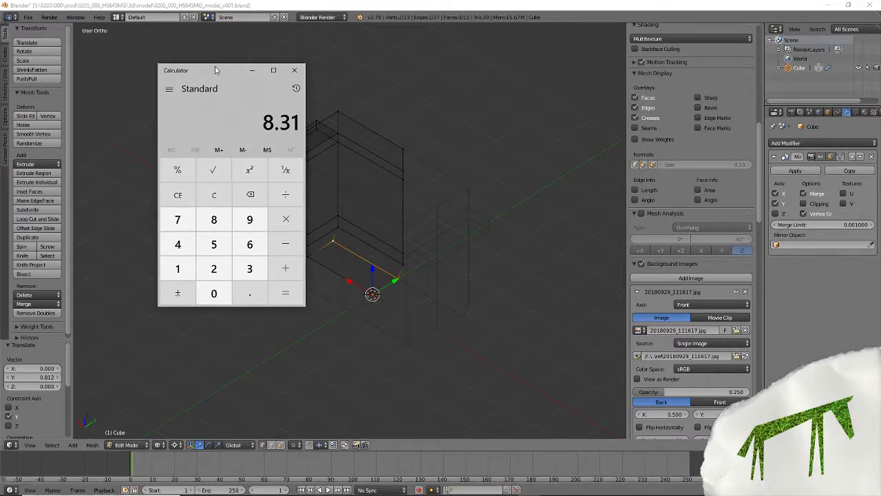
Move the Calculator aside and redo the bottom edge move as 0.831 along Y instead of 0.812.
drag(264, 132, 261, 141)
click(477, 340)
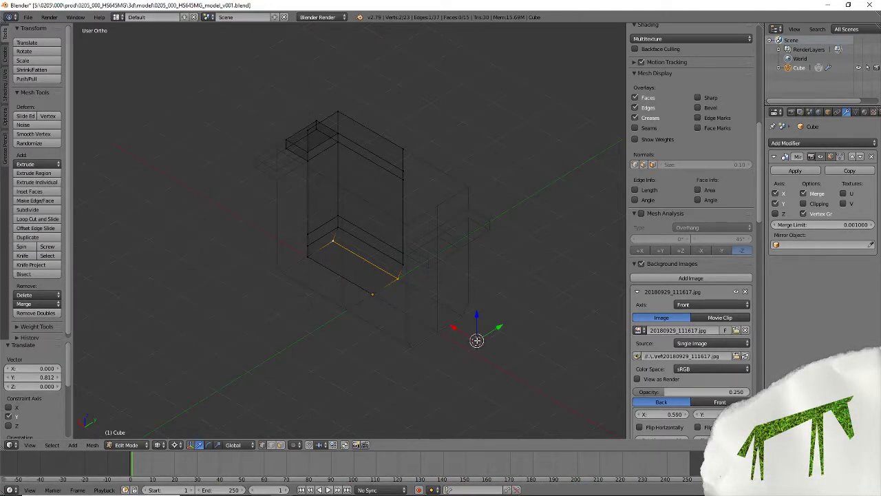
key(ctrl+z)
text(gy)
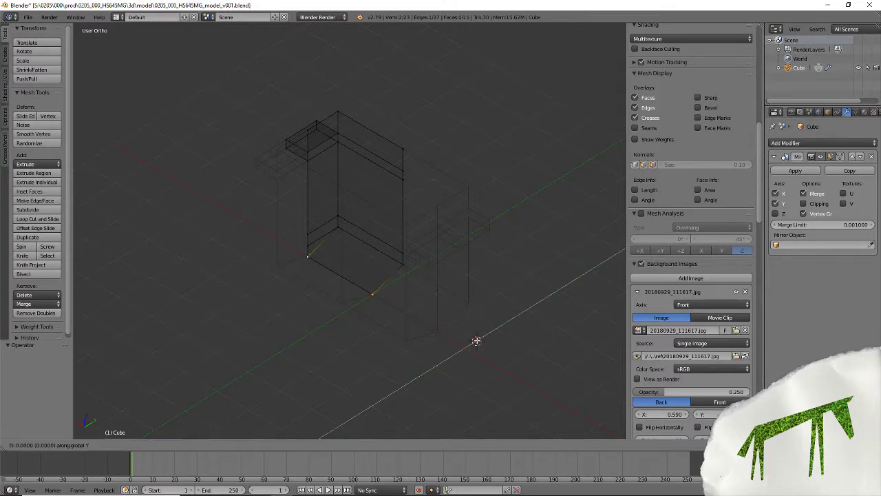
text(.831)
key(Return)
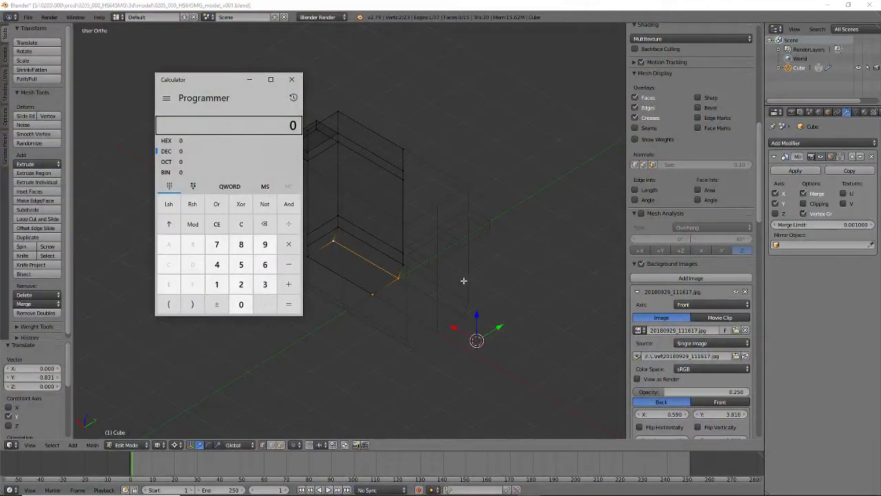
Switch Calculator to Standard mode, compute 37.69 / 2 = 18.845, then close it.
text(3)
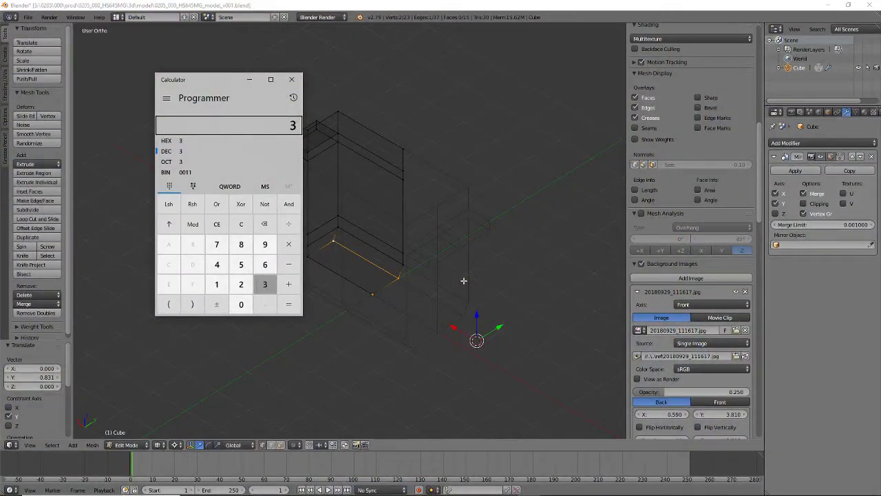
text(769)
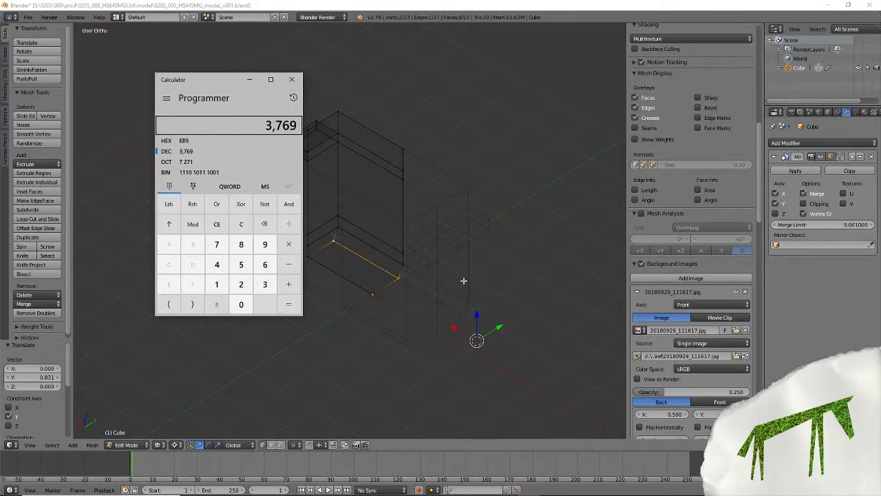
text( ÷ 2)
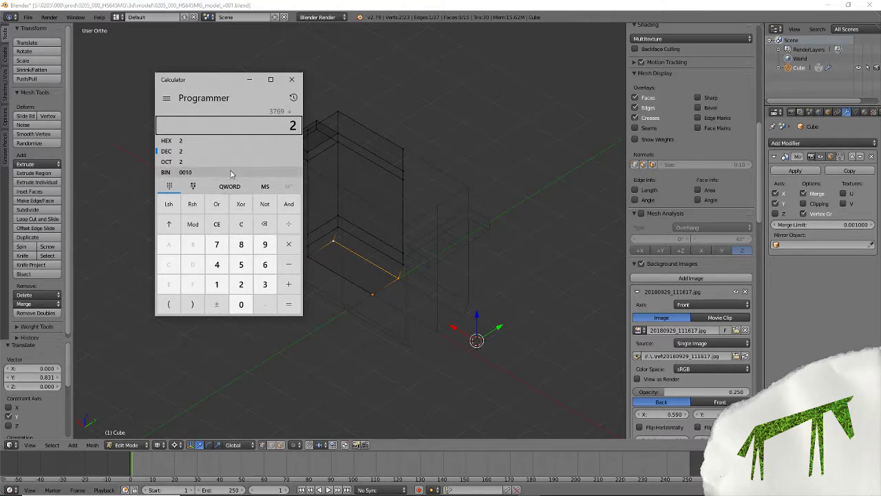
click(166, 98)
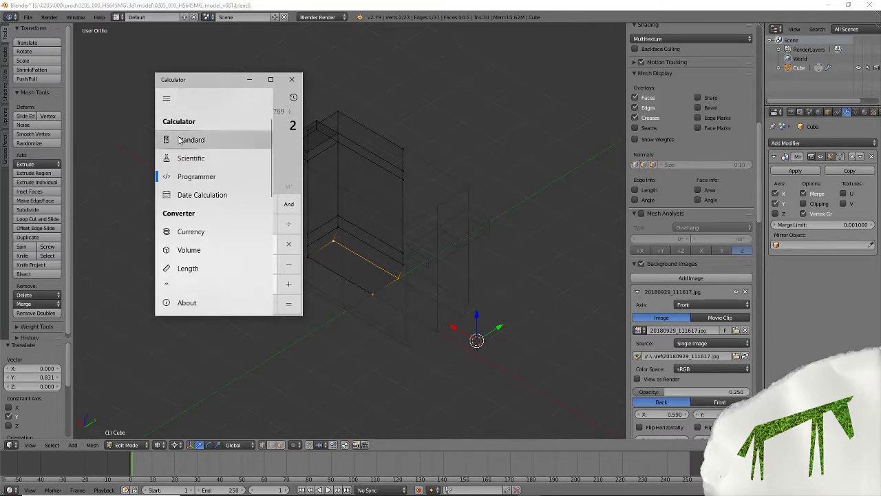
click(186, 137)
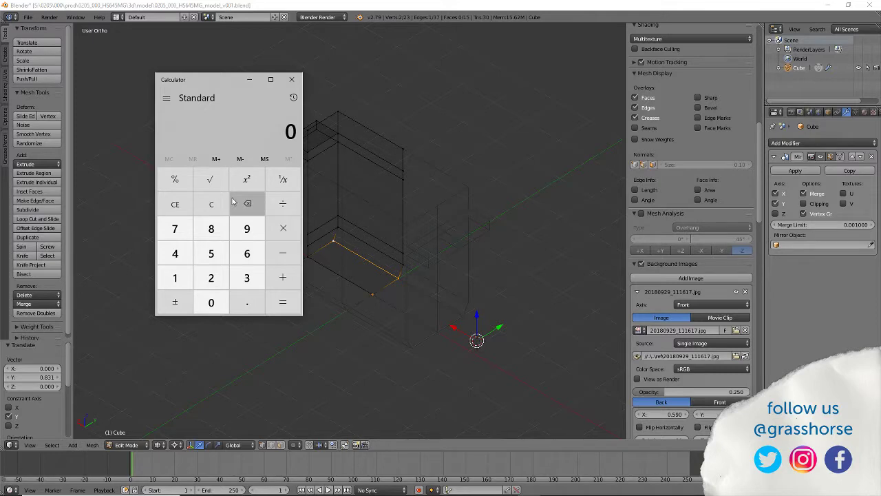
text(37.69)
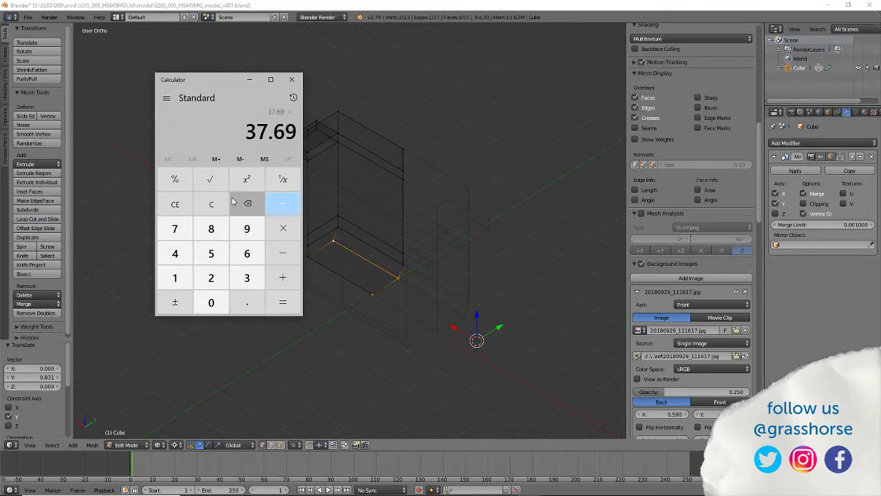
text(/2)
key(Return)
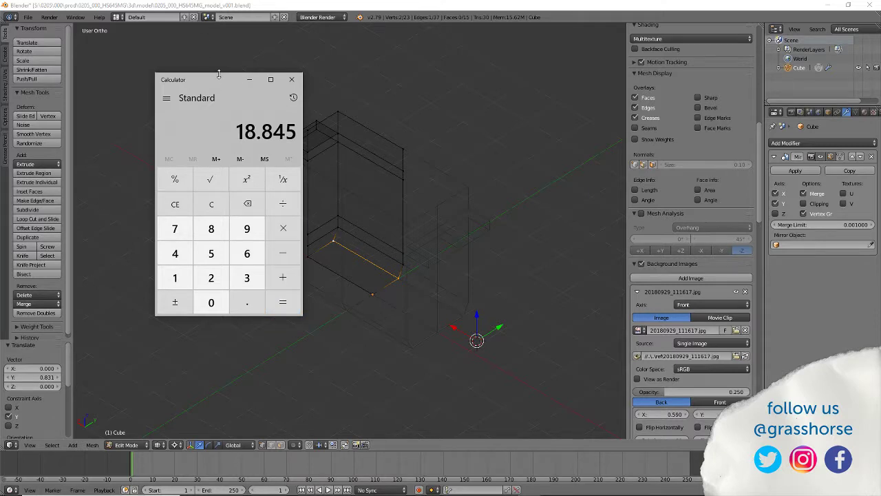
click(249, 80)
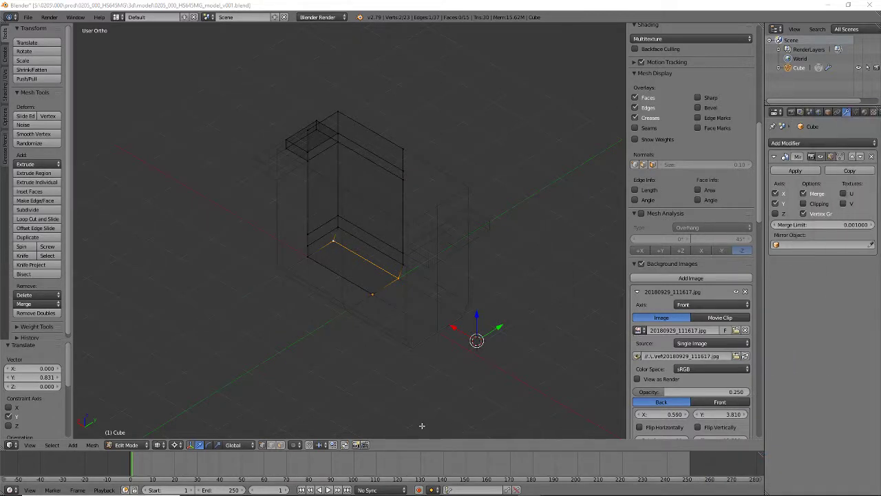
Snap the cursor to a bottom vertex and collapse the selected bottom edge to zero along X.
right_click(371, 296)
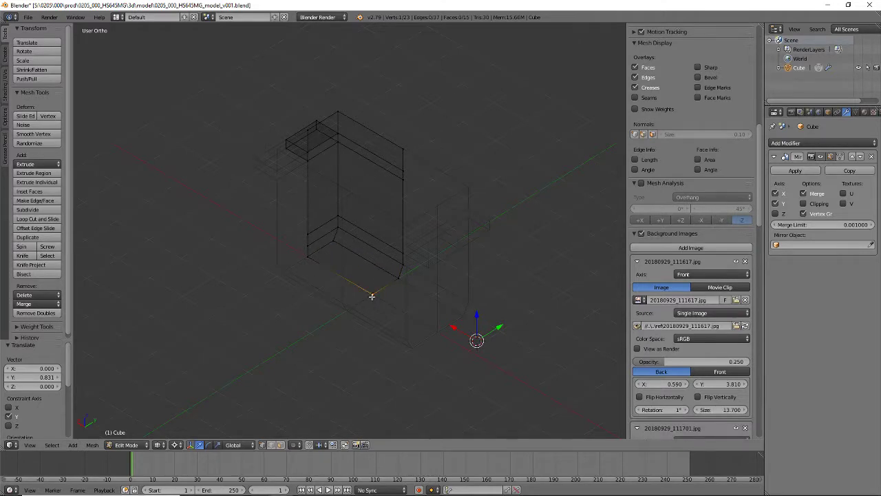
key(shift+s)
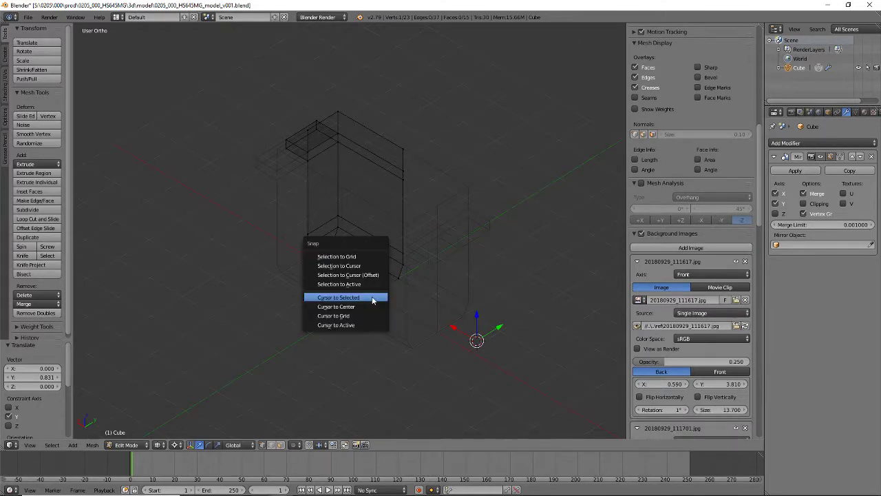
click(373, 296)
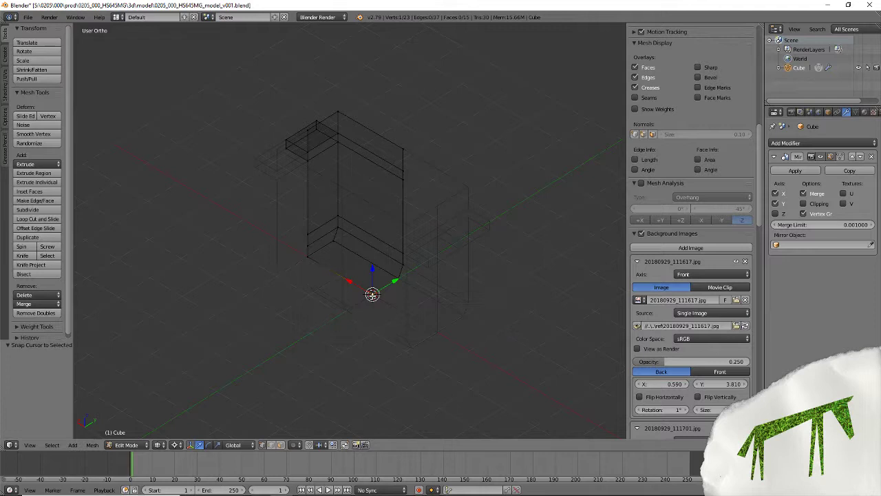
right_click(304, 254)
shift+right_click(335, 239)
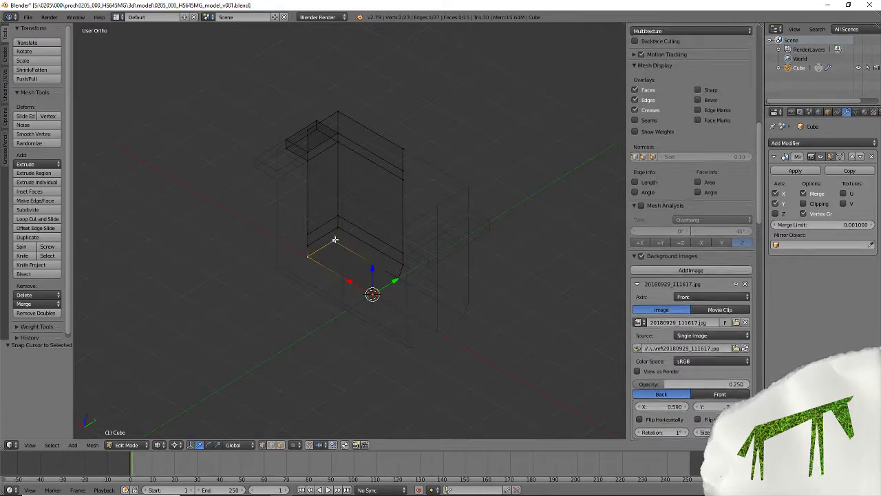
key(s)
key(x)
key(0)
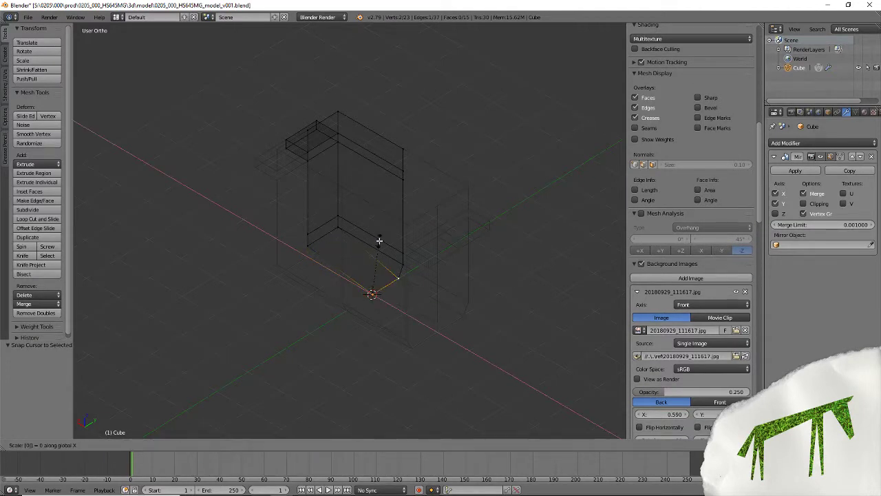
key(Return)
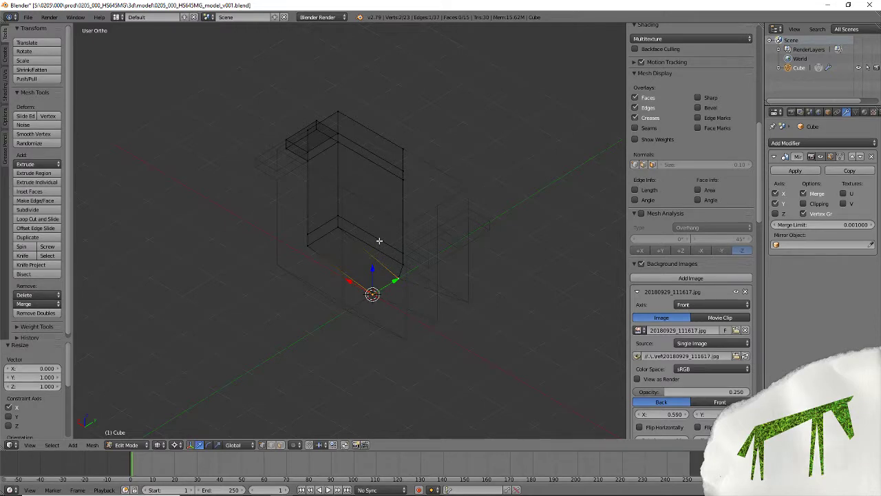
Replace a trial 1.865 move along Y with a 1.885 shift of the edge along X.
key(g)
key(y)
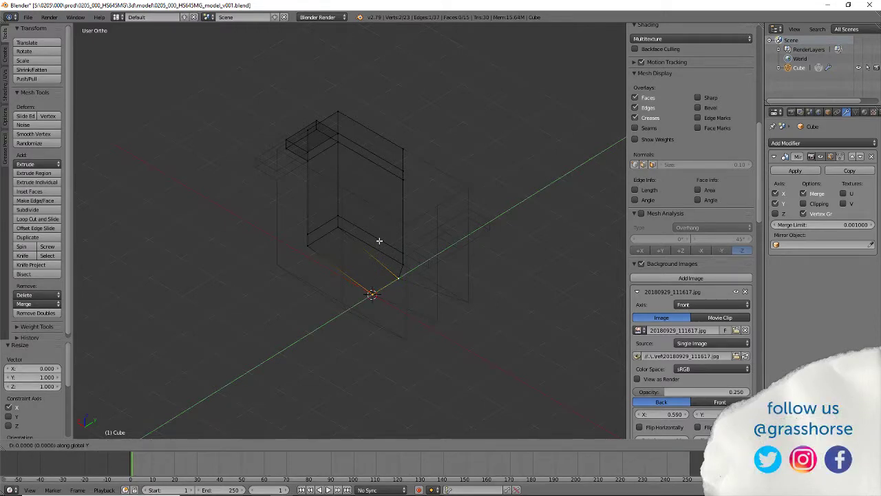
text(1)
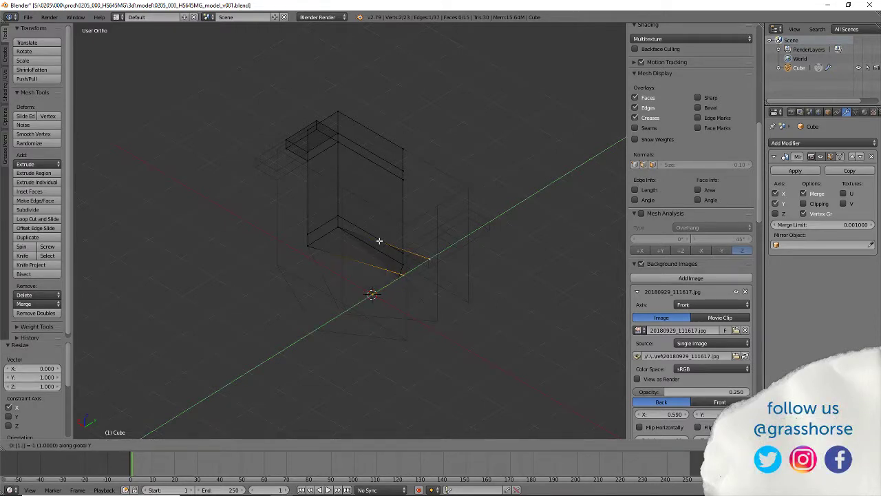
text(.865)
key(Return)
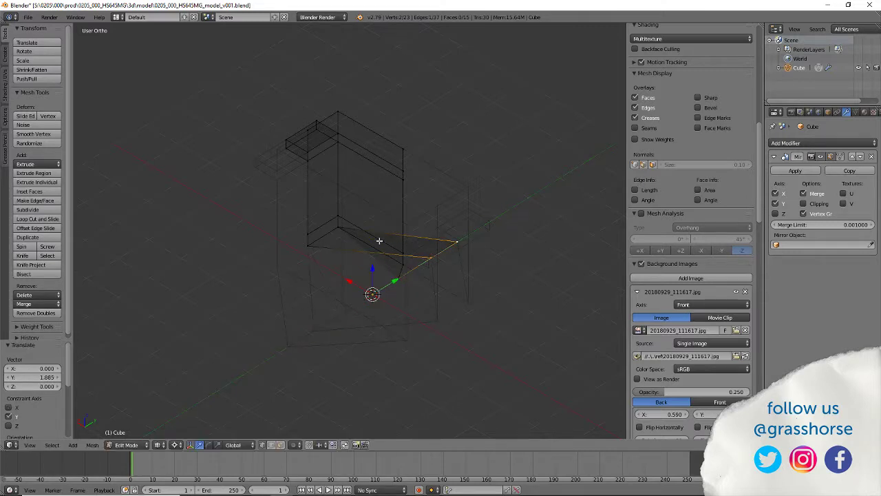
key(ctrl+z)
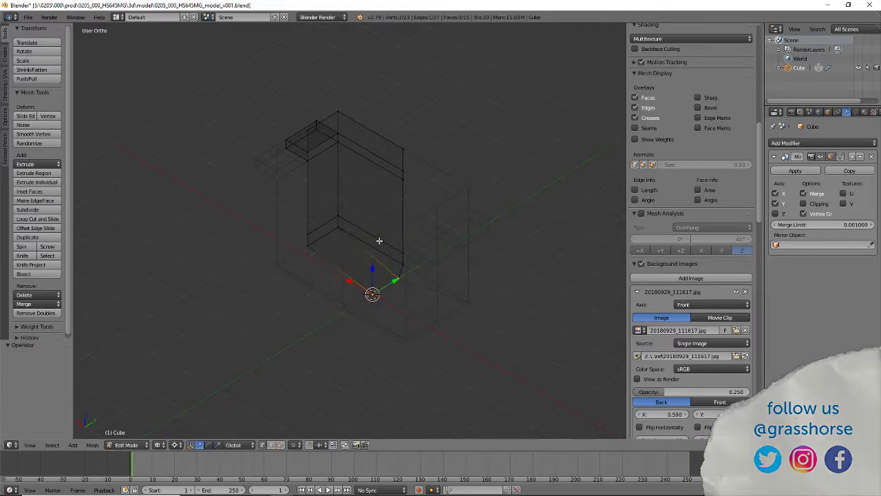
key(g)
text(x)
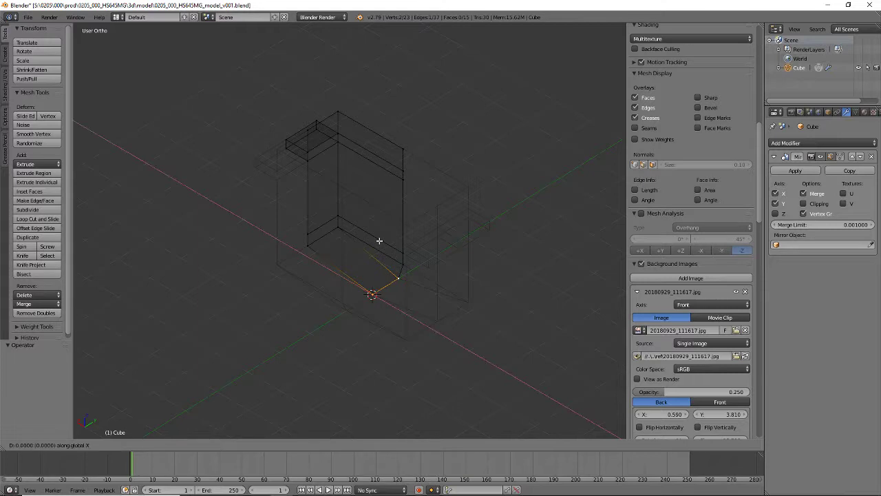
text(1.9)
key(Return)
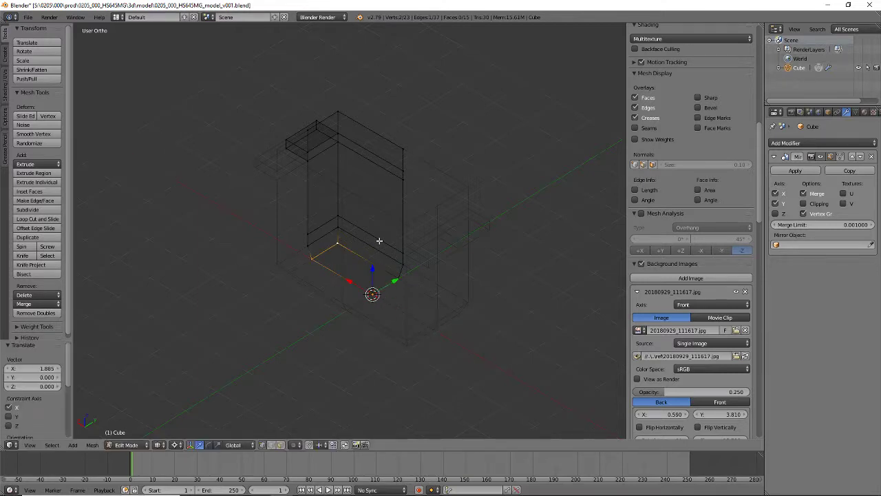
Orbit the mesh and check Right, Front, Top and Bottom views, ending in Top view.
middle_drag(192, 300, 309, 331)
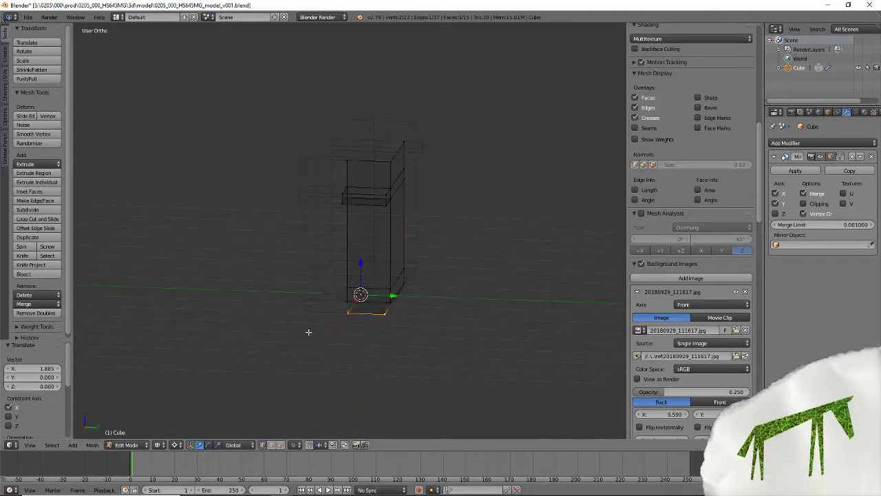
middle_drag(365, 314, 391, 255)
middle_drag(395, 313, 354, 305)
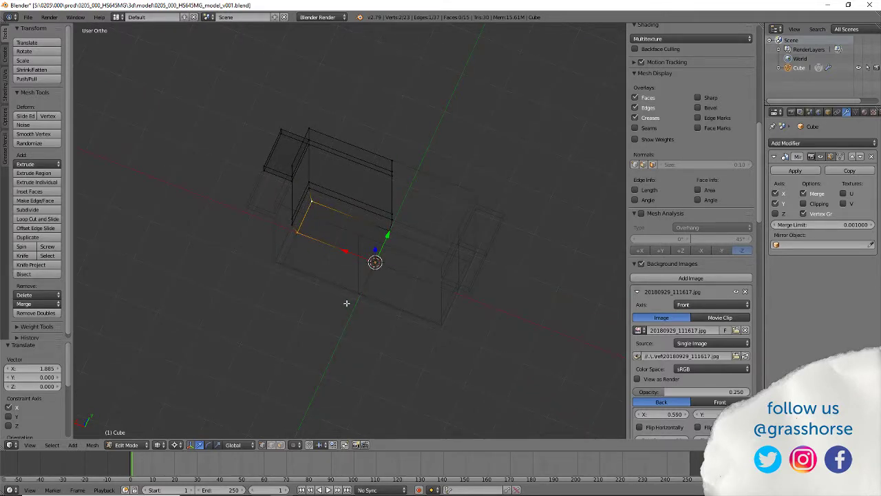
key(KP_3)
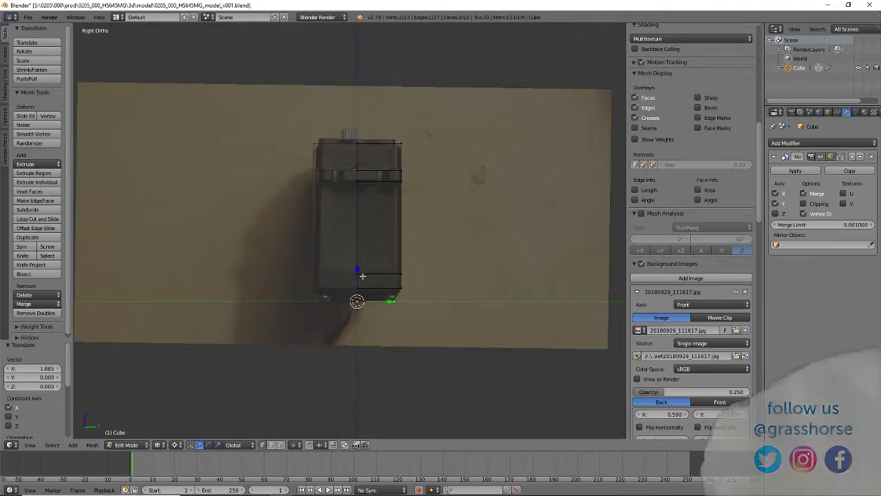
key(KP_1)
key(KP_7)
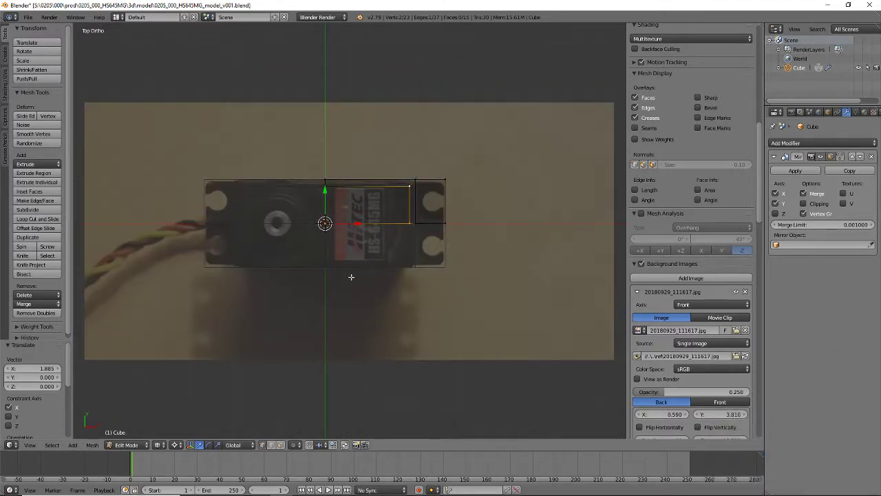
key(ctrl+KP_7)
scroll(350, 269, up, 4)
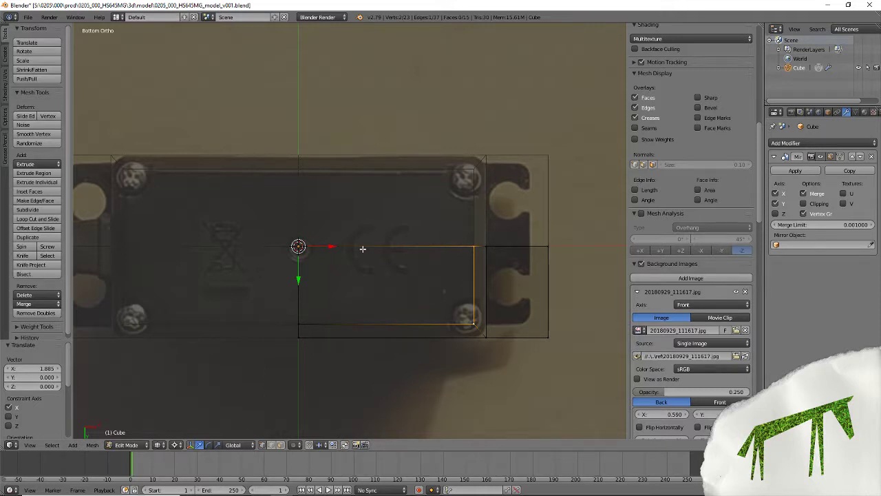
scroll(363, 249, down, 2)
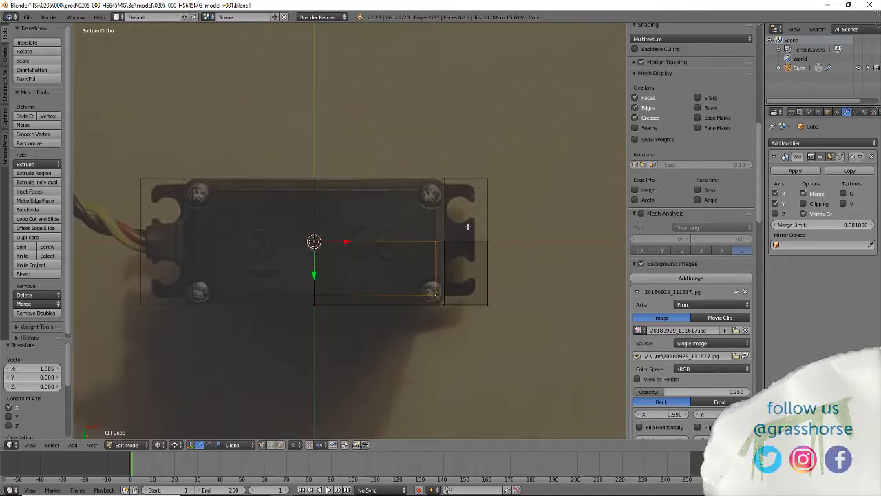
key(KP_7)
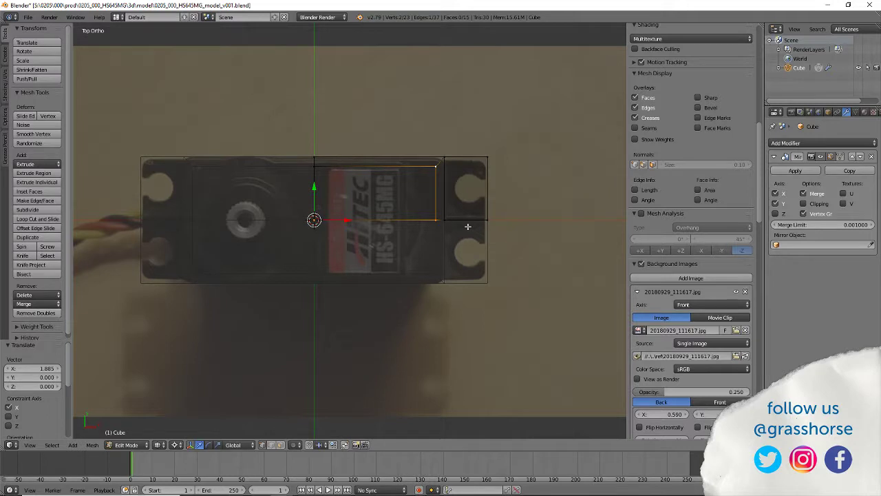
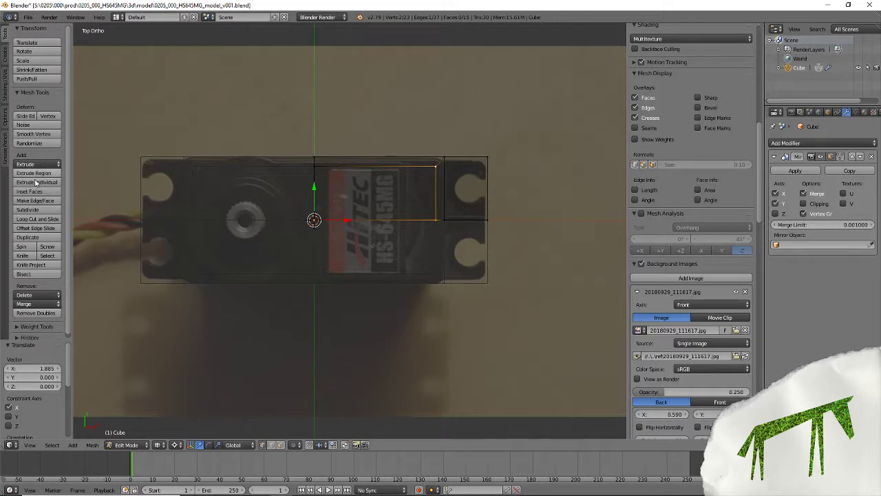
Add a horizontal edge loop across the right side of the servo mesh with Loop Cut and Slide.
click(34, 219)
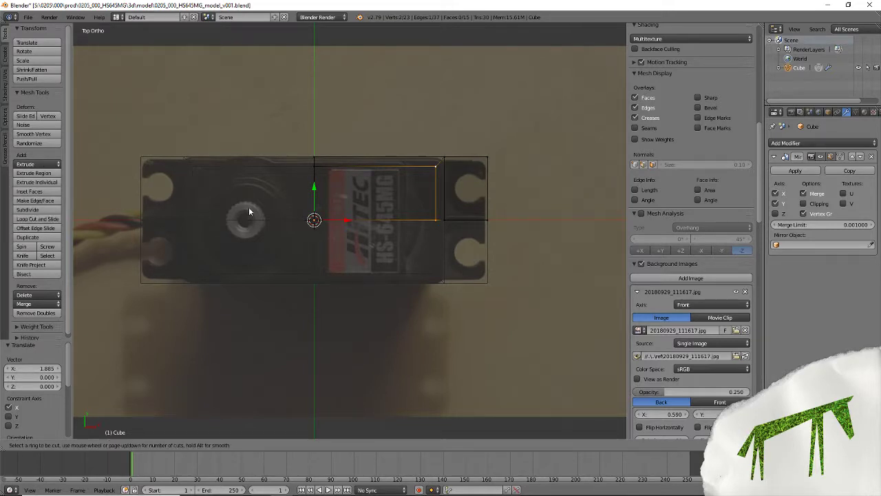
click(457, 187)
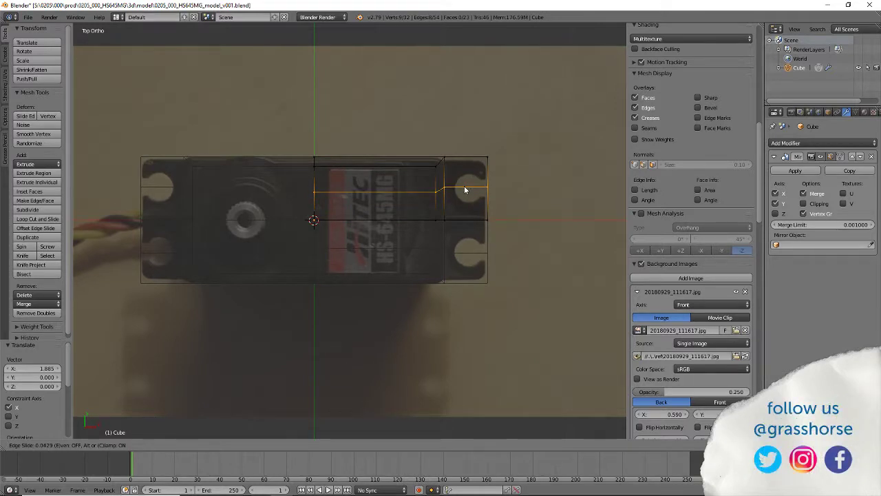
click(464, 186)
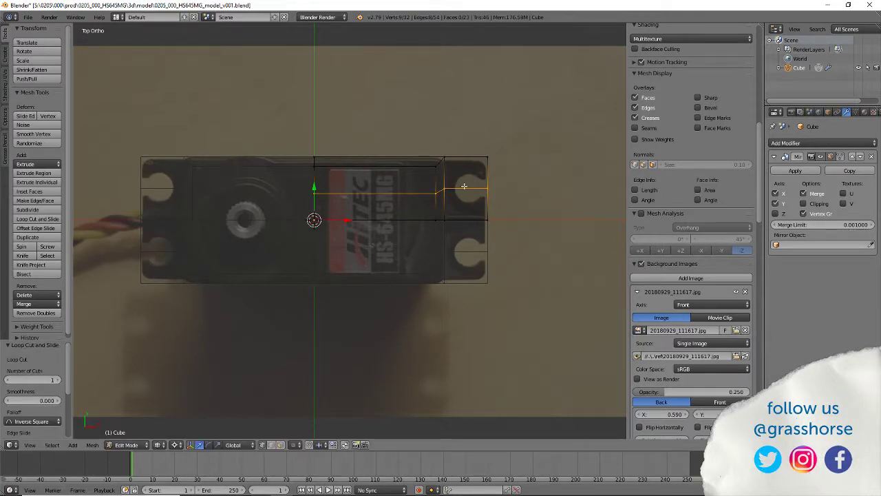
Snap the 3D cursor to the top-right corner vertex.
right_click(489, 157)
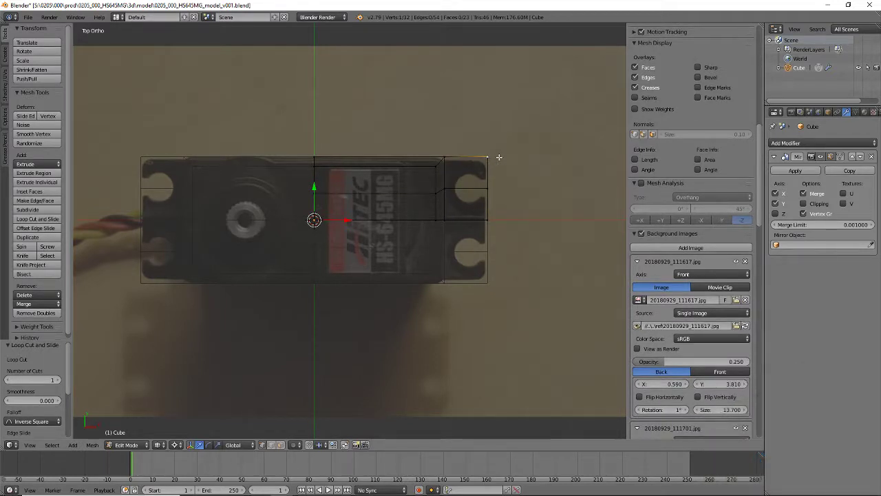
key(shift+s)
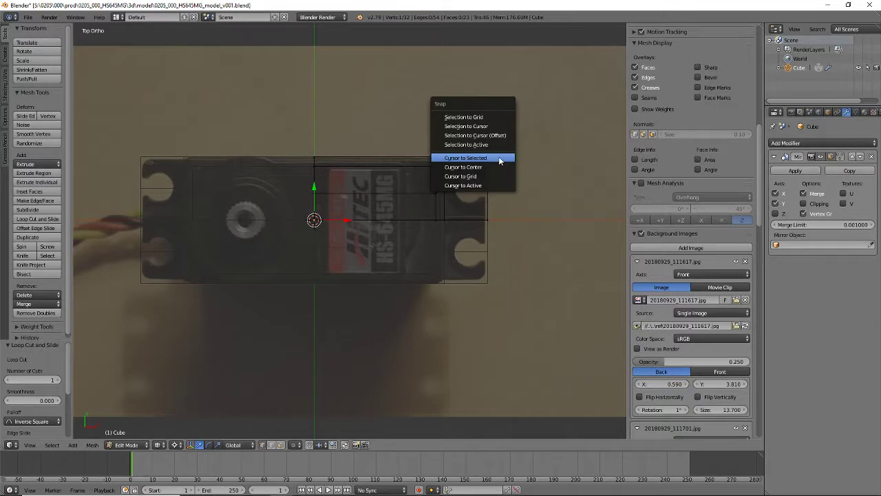
click(475, 158)
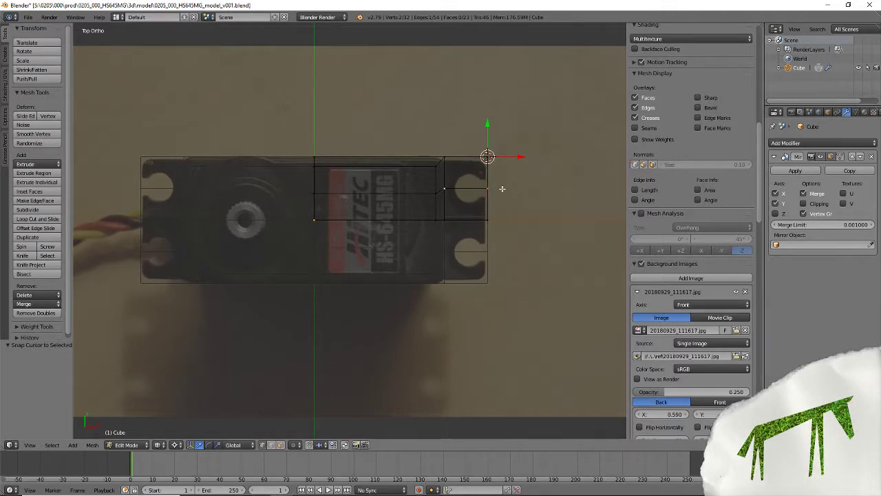
Box-select the edge beside the right mounting tab and flatten it to zero along Y.
key(a)
key(b)
mouse_move(508, 182)
mouse_down()
mouse_move(461, 206)
mouse_move(443, 198)
mouse_up()
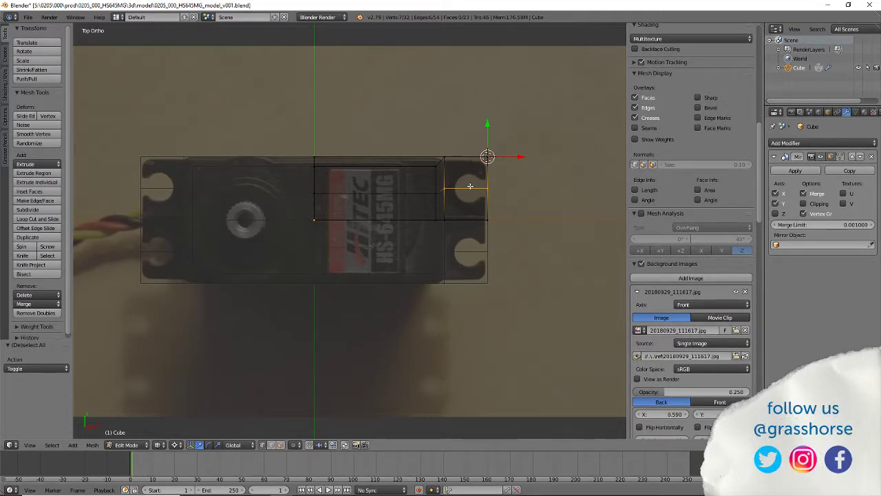
key(s)
key(y)
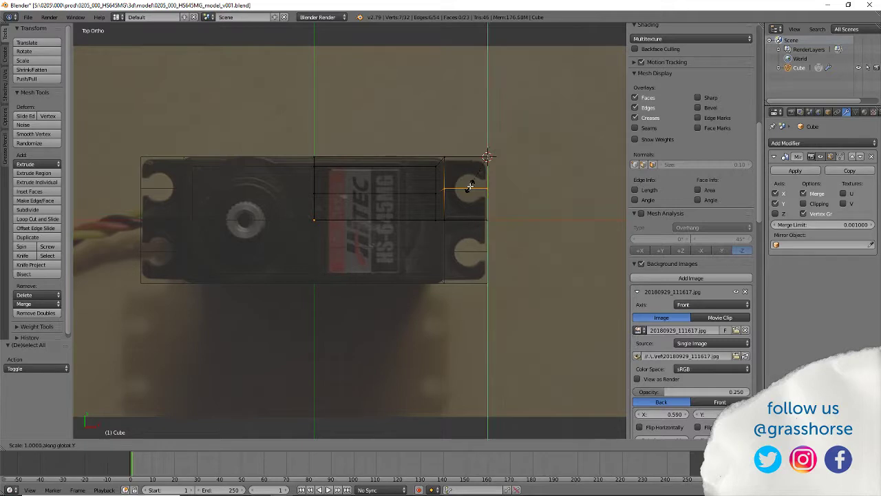
key(0)
key(Return)
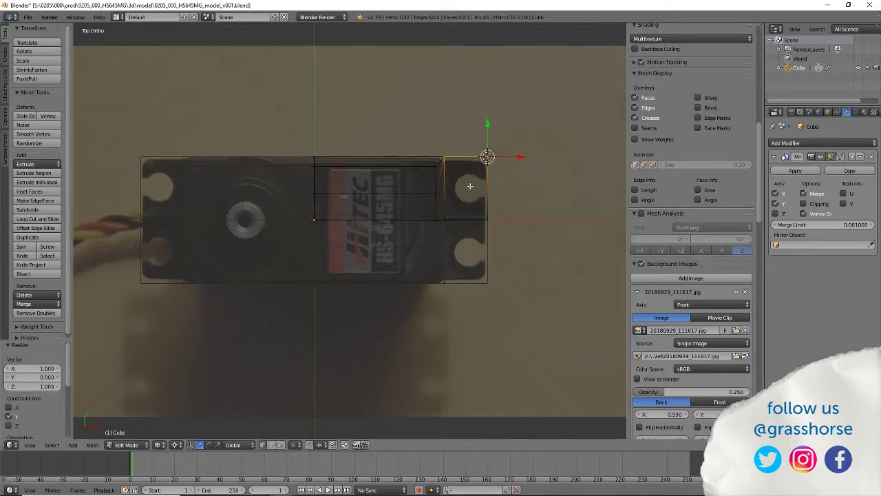
Move the flattened edge -0.04 along Y, just below the top edge.
key(g)
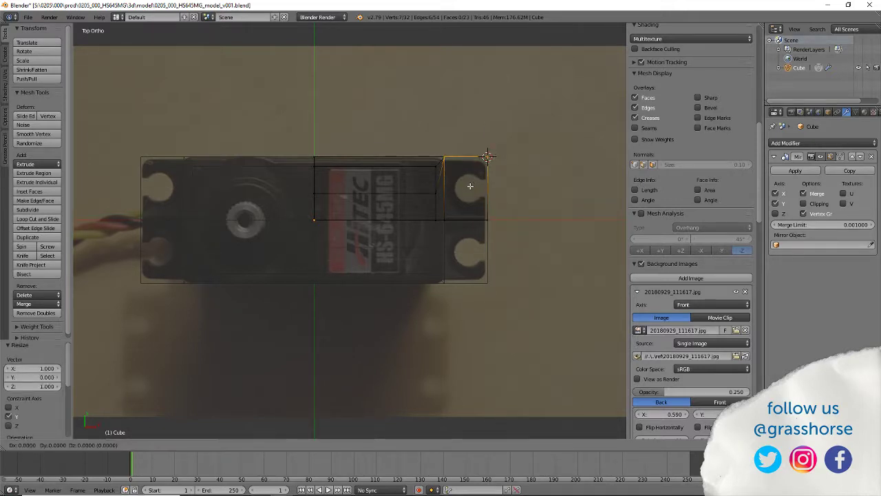
key(y)
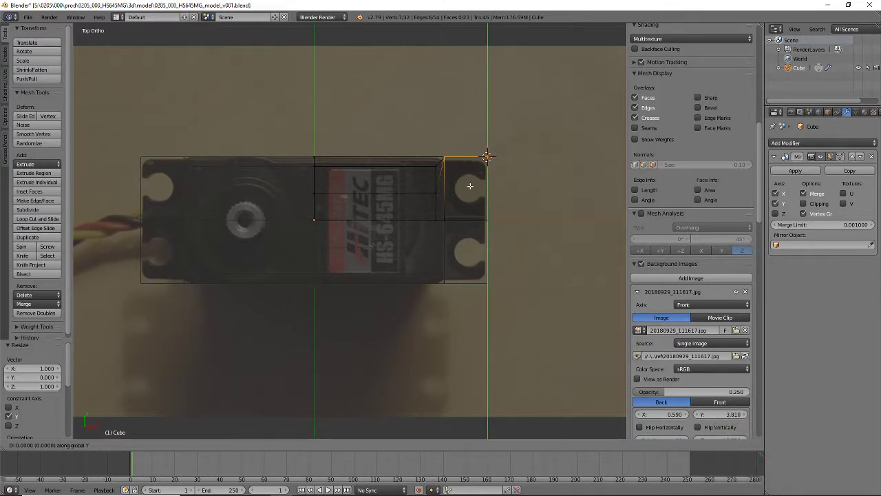
text(-.04)
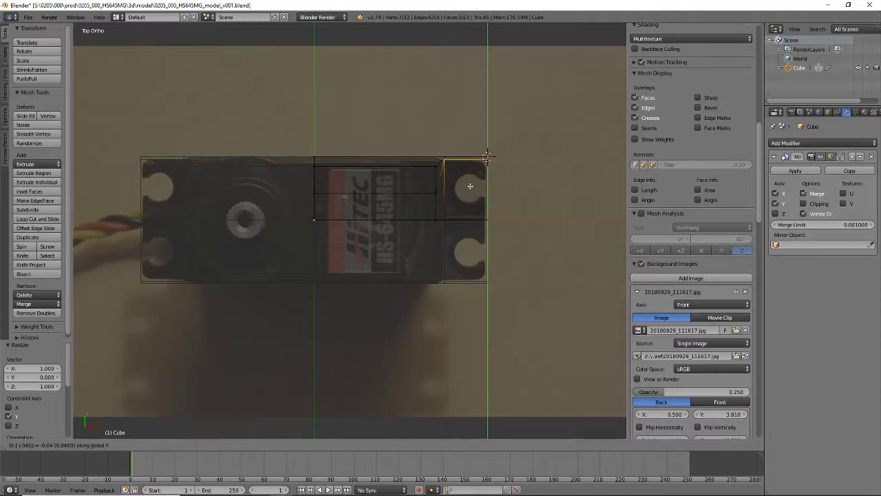
key(Return)
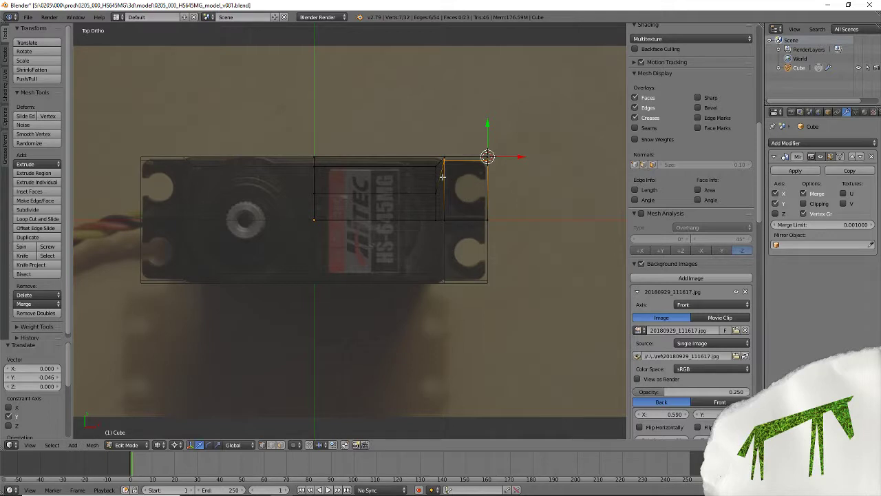
Snap the 3D cursor to the edge's corner vertex.
scroll(692, 276, down, 1)
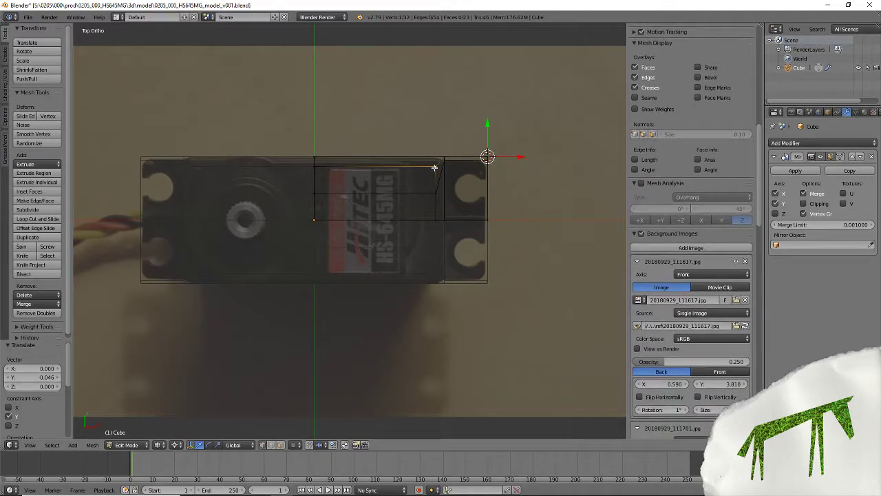
key(shift+s)
click(434, 169)
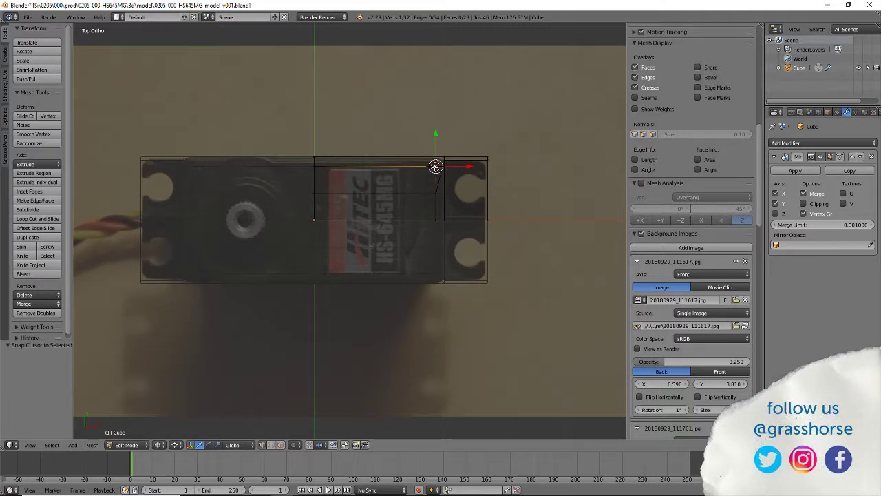
Zoom and orbit from Top Ortho to an angled User Ortho view of the new cuts.
scroll(445, 168, up, 4)
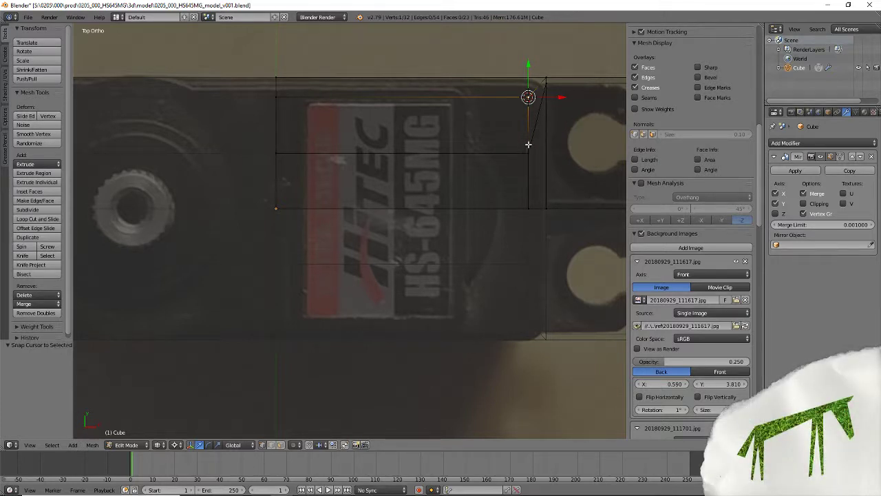
middle_drag(456, 294, 329, 169)
scroll(356, 213, down, 6)
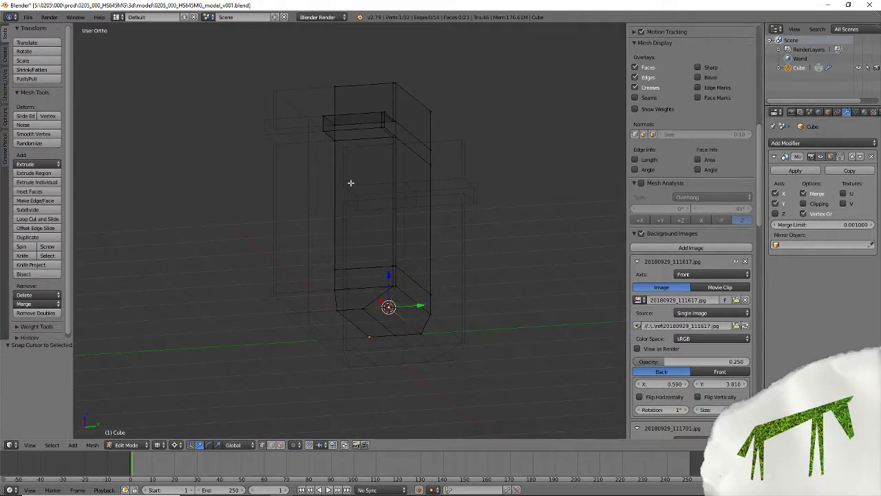
scroll(337, 279, up, 2)
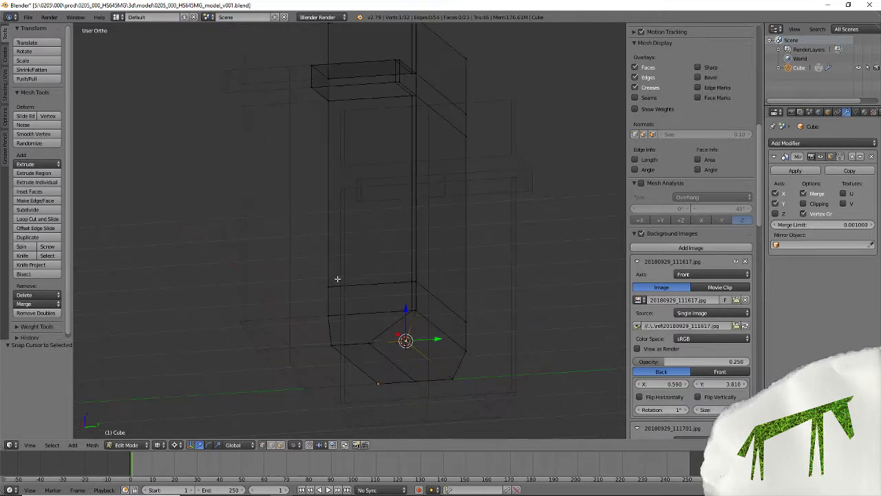
middle_drag(398, 285, 385, 315)
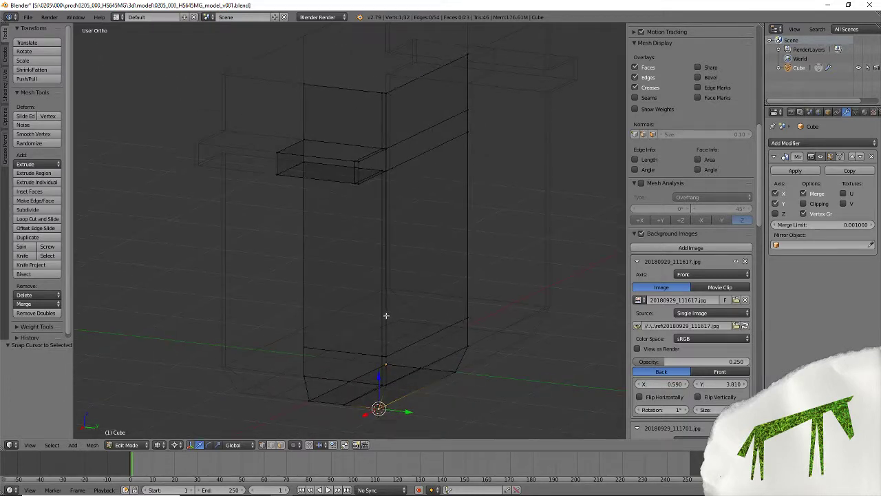
key(KP_7)
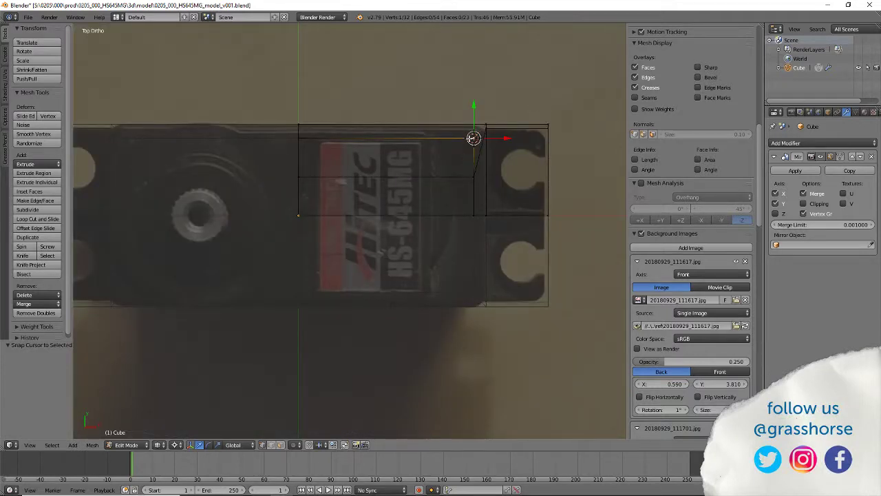
scroll(475, 138, up, 4)
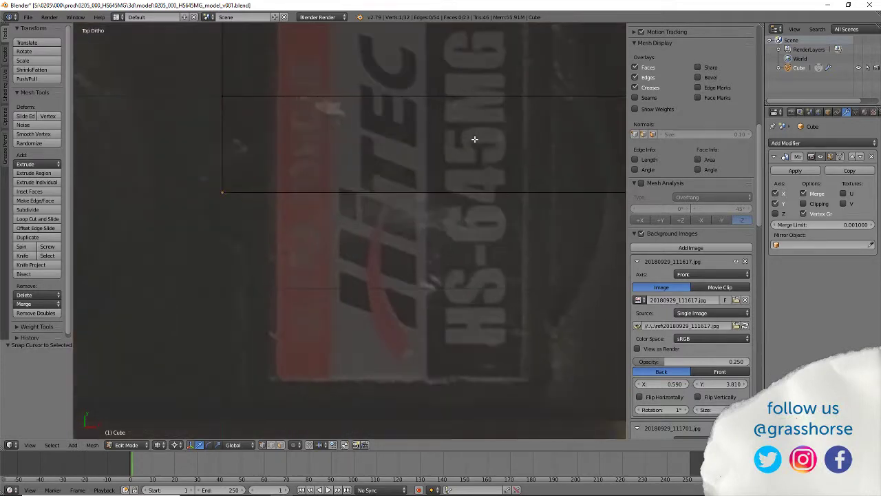
scroll(486, 126, down, 3)
shift+middle_drag(502, 117, 395, 246)
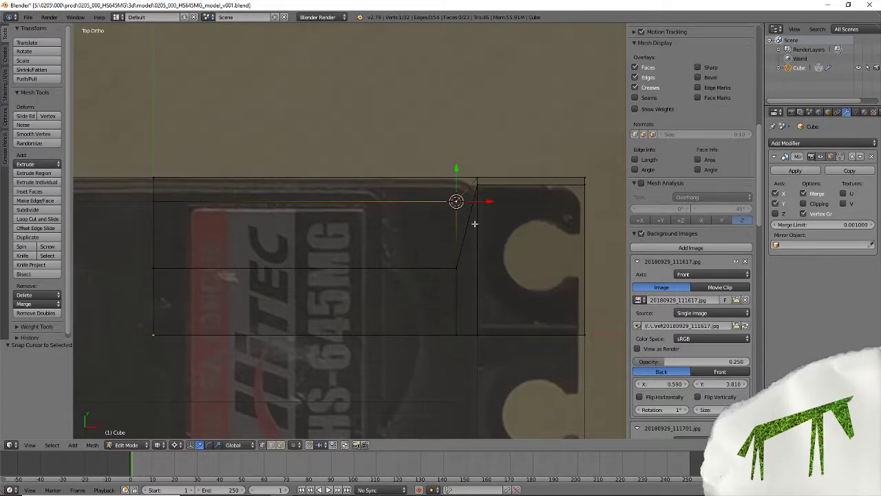
right_click(452, 269)
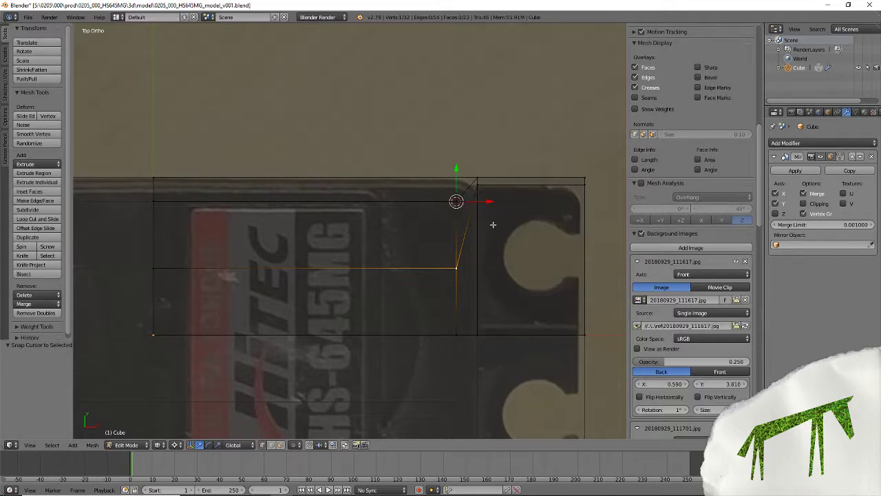
right_click(457, 201)
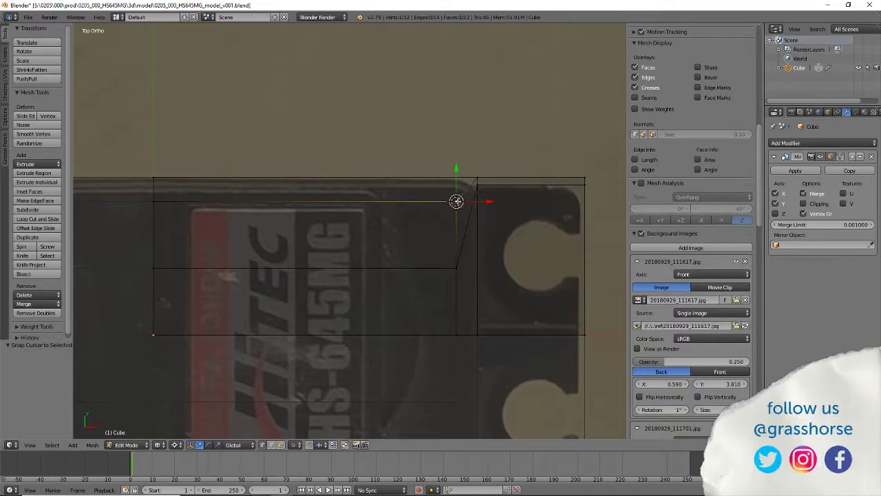
key(shift+s)
click(456, 201)
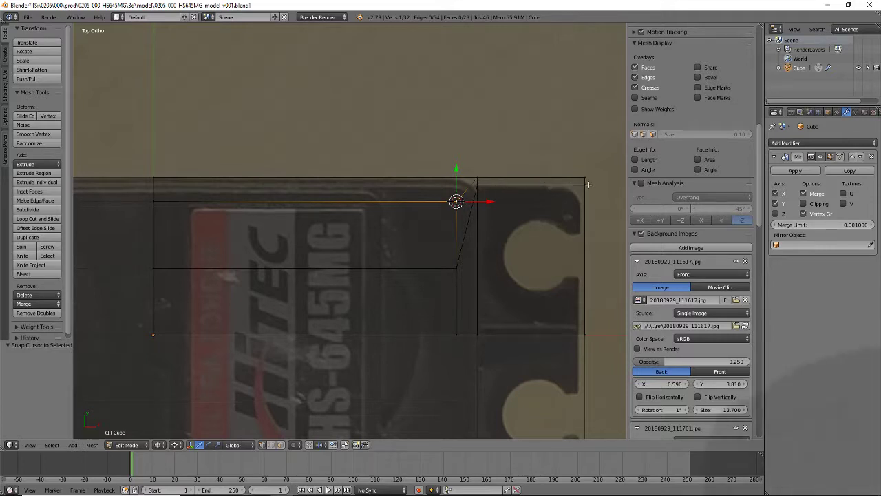
middle_drag(553, 249, 417, 201)
In solid shading and face select, delete the thin end face of the ledge.
key(z)
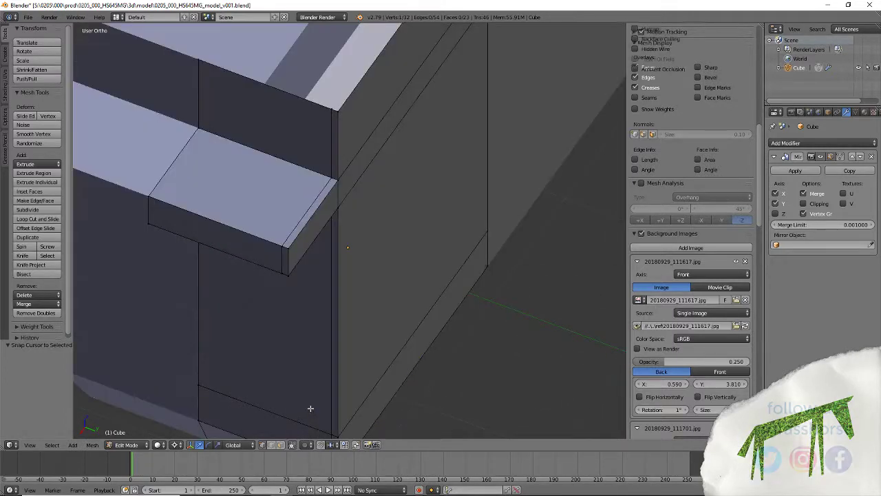
click(281, 445)
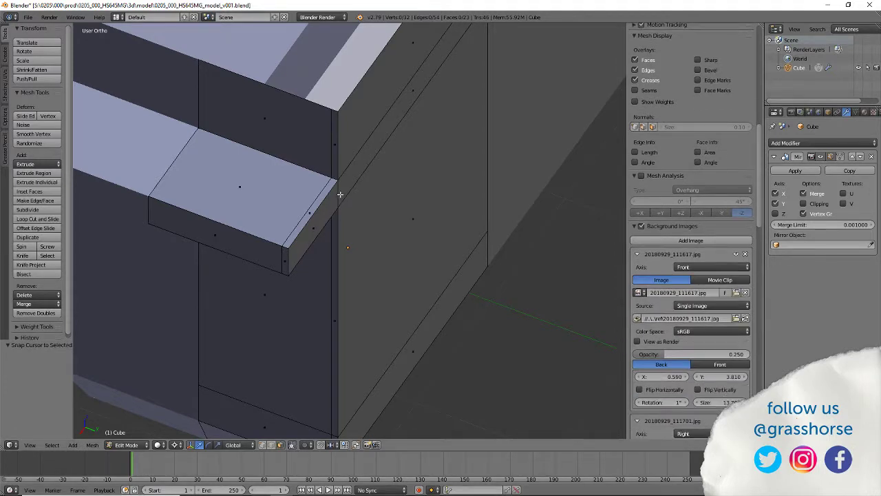
right_click(315, 227)
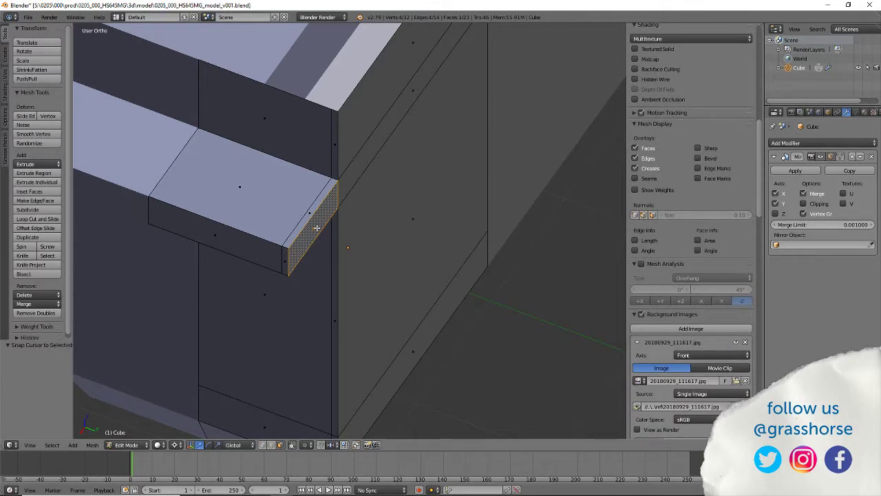
key(x)
click(312, 253)
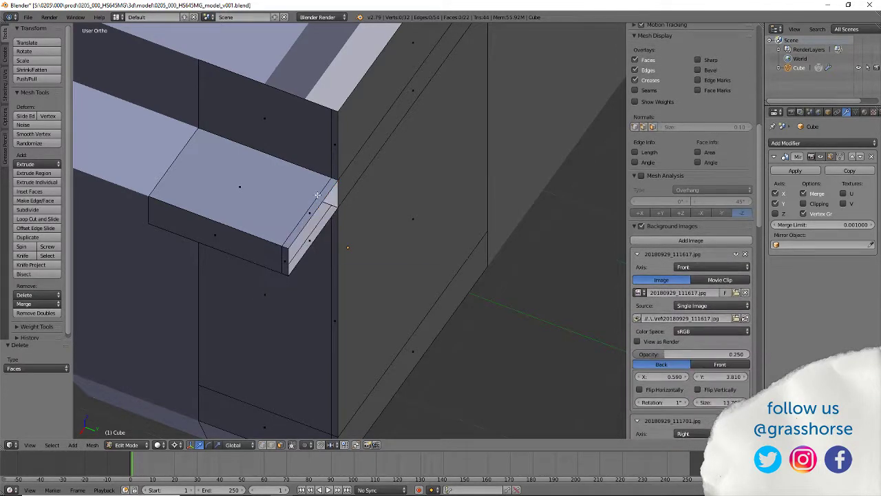
Fill the ledge's open end with a new face from its surrounding edges.
right_click(303, 227)
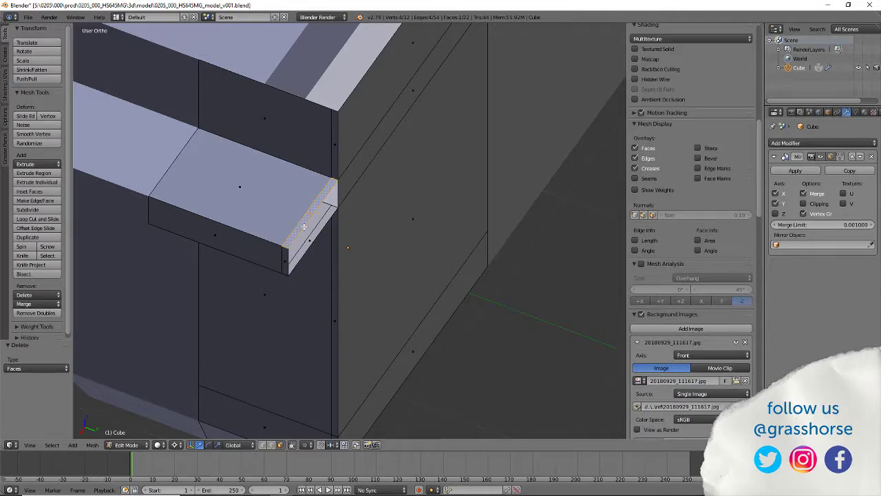
alt+right_click(286, 260)
key(ctrl+f)
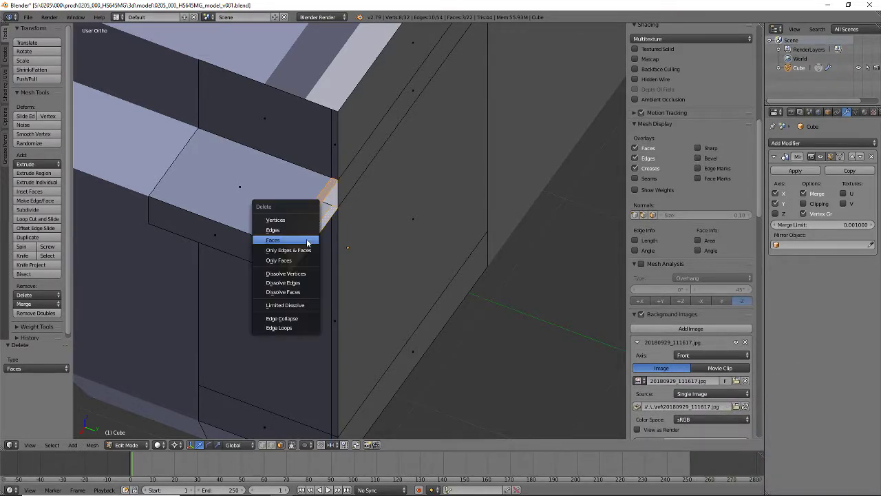
click(307, 238)
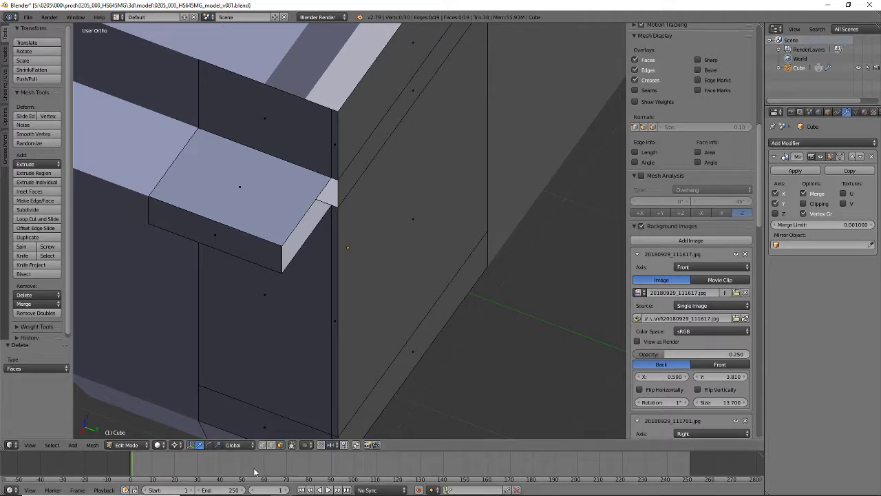
In edge select, bridge the ledge edge and the bevelled strip's edge with a face.
click(271, 446)
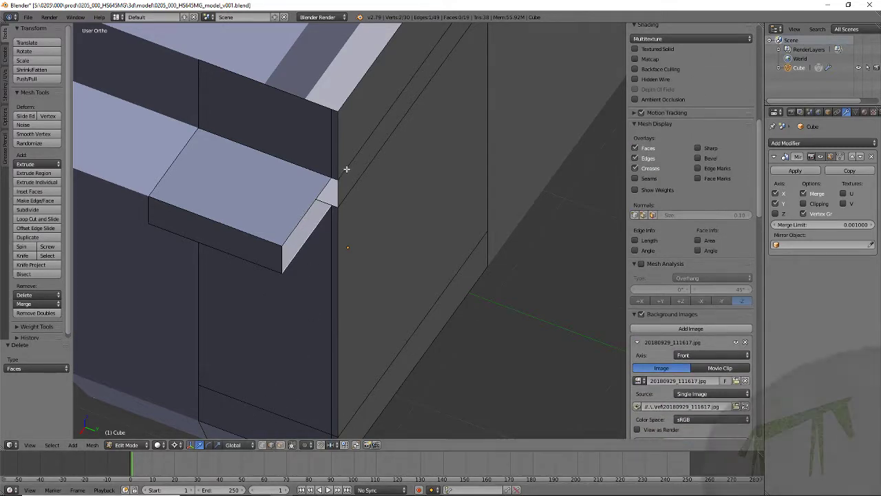
shift+right_click(304, 214)
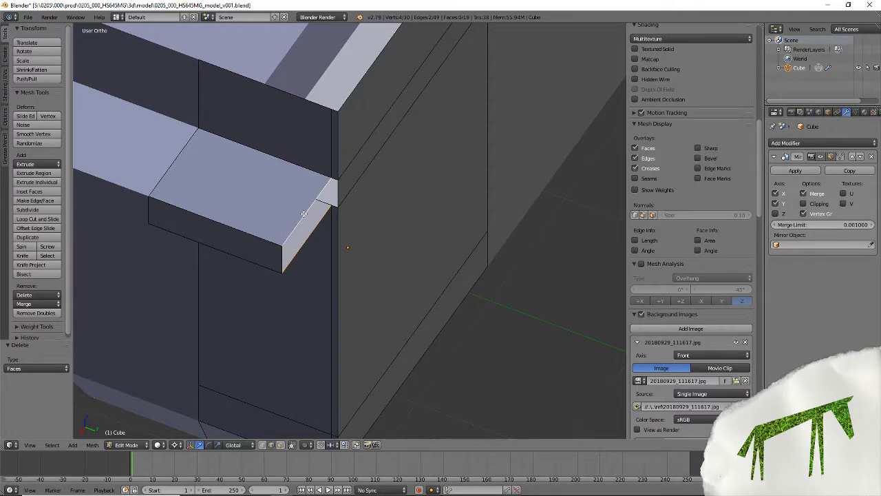
key(f)
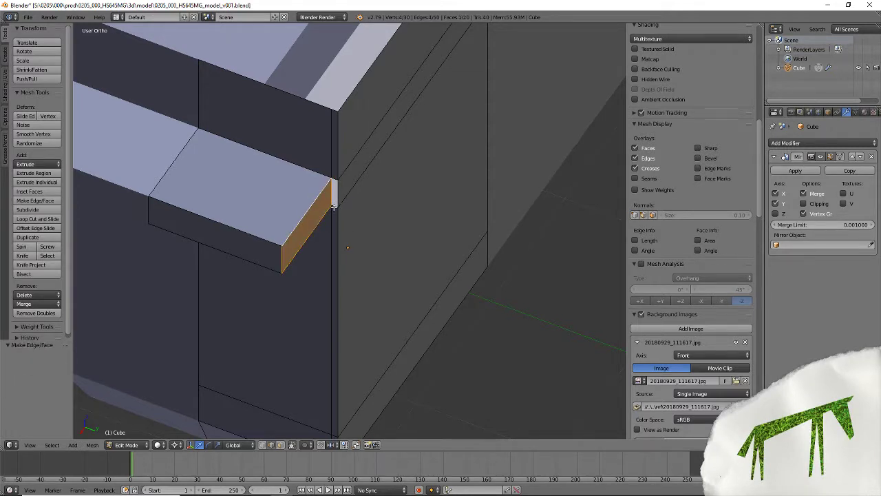
Fill the gap at the bevelled strip's end with a face, then return to Top Ortho.
right_click(333, 206)
right_click(334, 200)
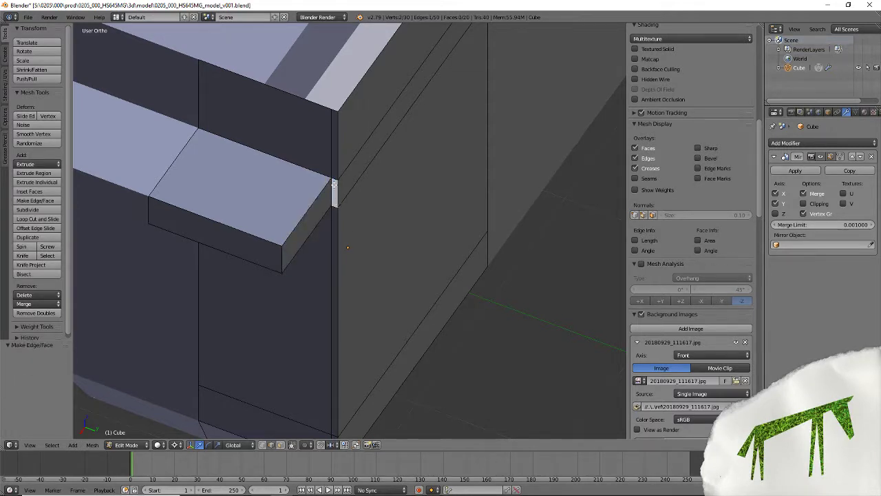
shift+right_click(333, 180)
key(f)
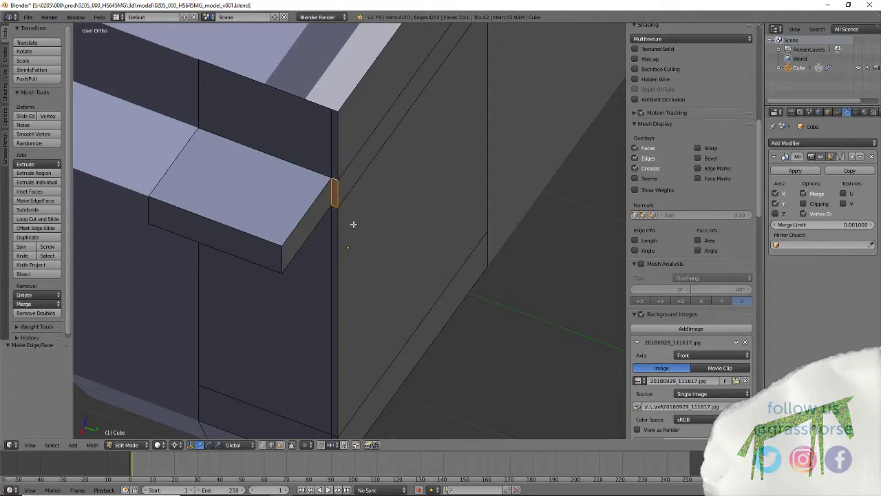
middle_drag(354, 224, 329, 192)
scroll(365, 231, down, 6)
scroll(327, 190, up, 4)
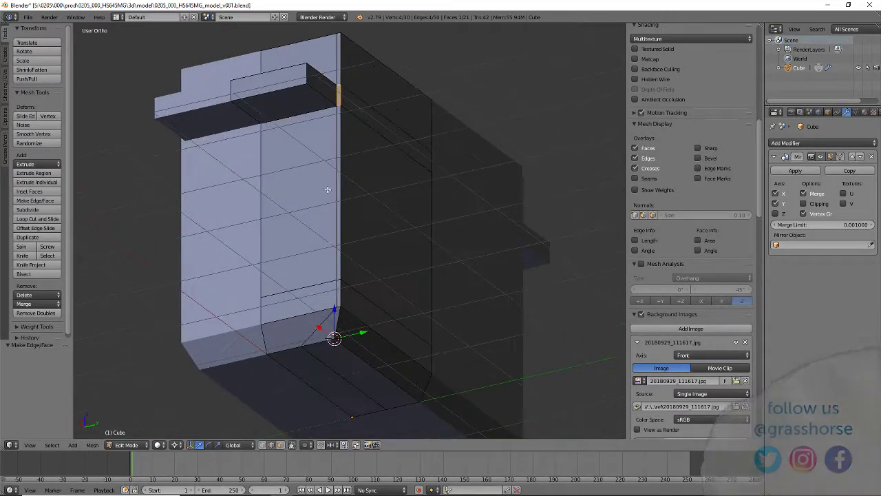
key(KP_7)
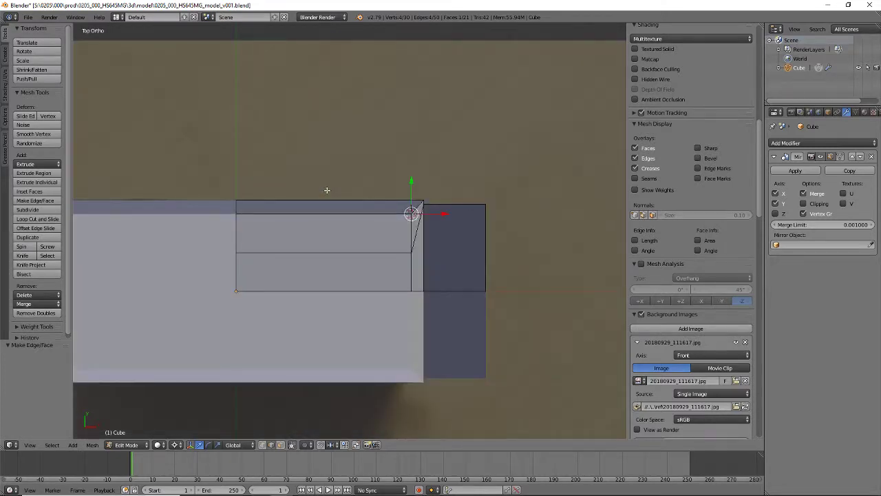
Switch to wireframe and vertex select, and select four vertices at the strip's end.
key(z)
scroll(412, 187, up, 3)
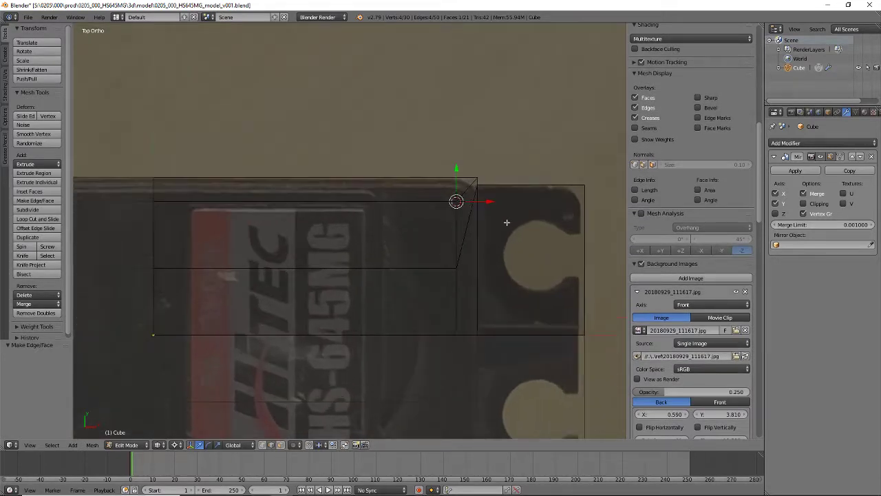
scroll(475, 228, down, 1)
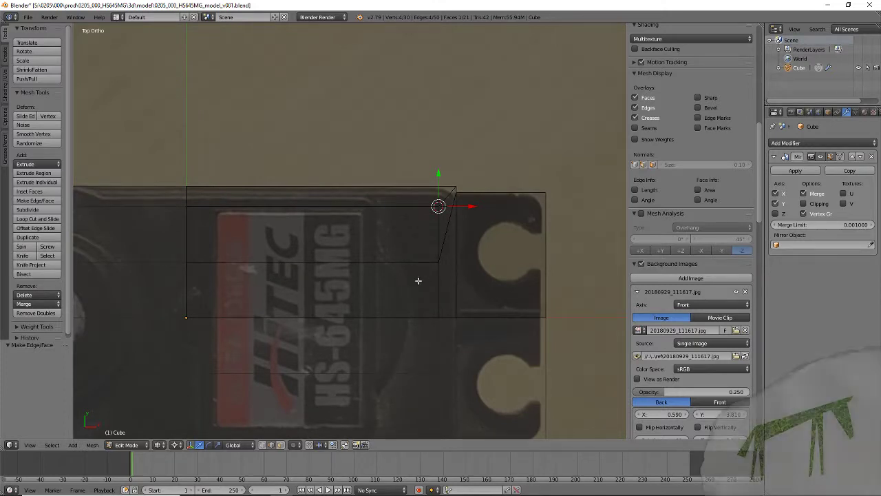
middle_drag(529, 305, 386, 380)
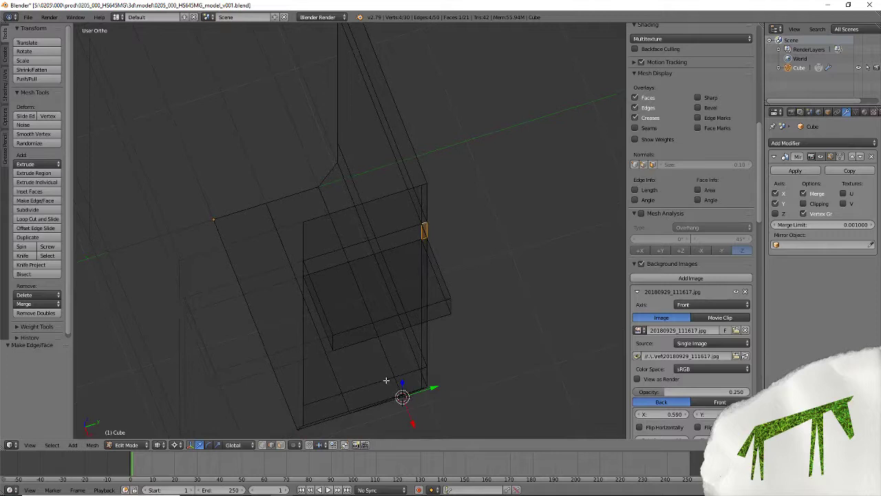
click(263, 444)
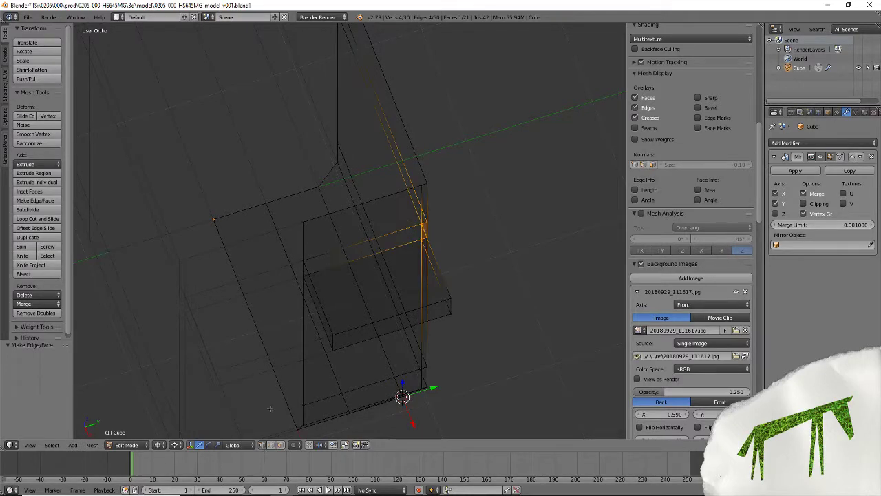
click(419, 224)
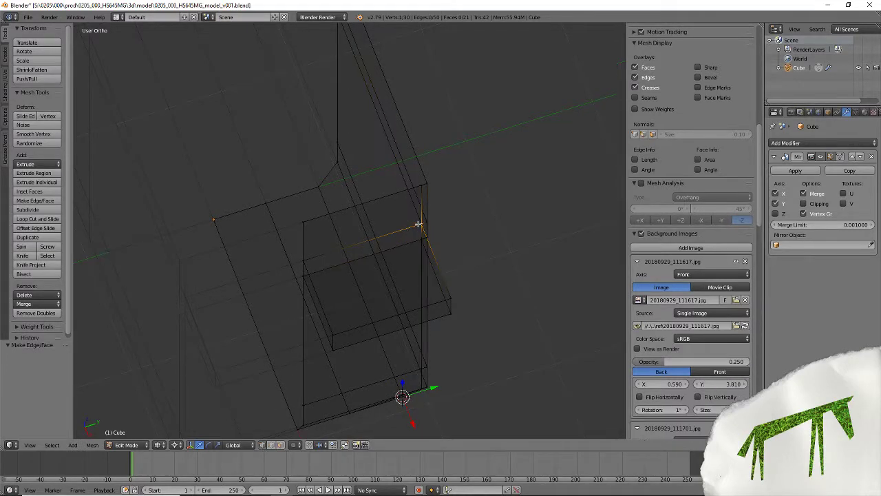
shift+click(421, 184)
shift+click(423, 380)
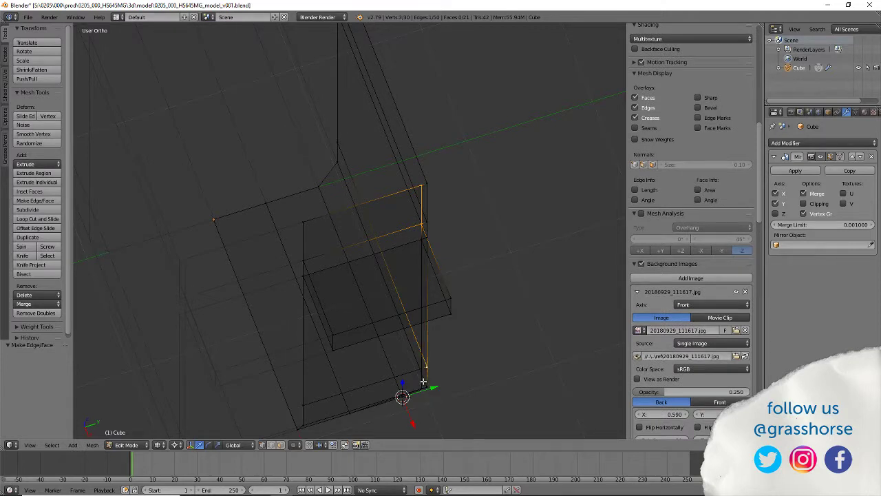
shift+click(425, 393)
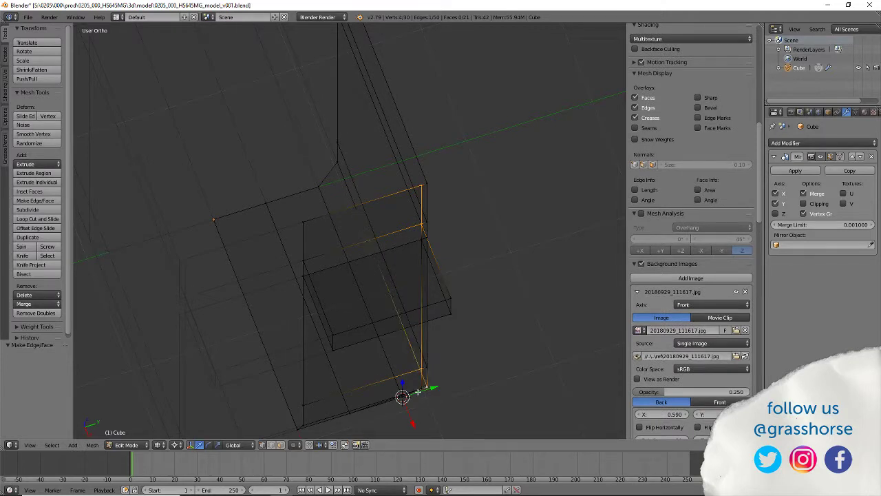
Flatten the four selected end vertices to zero along Y in Top view.
middle_drag(419, 393, 393, 350)
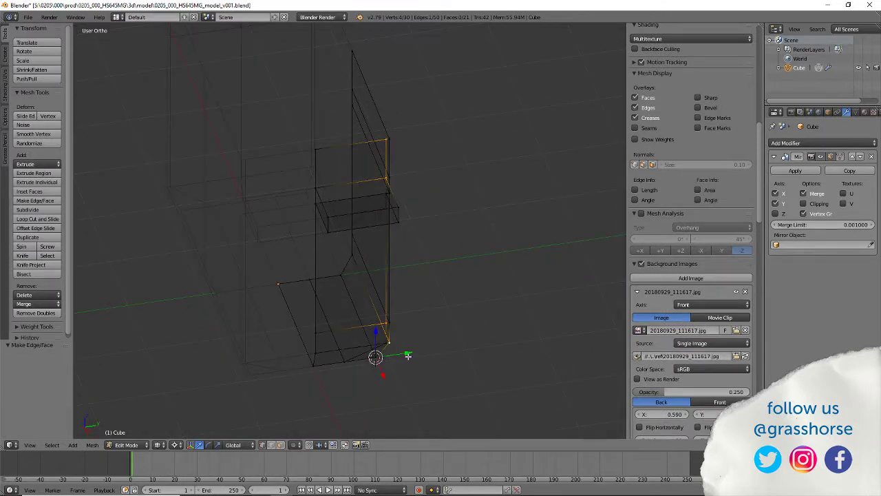
right_click(391, 343)
key(ctrl+z)
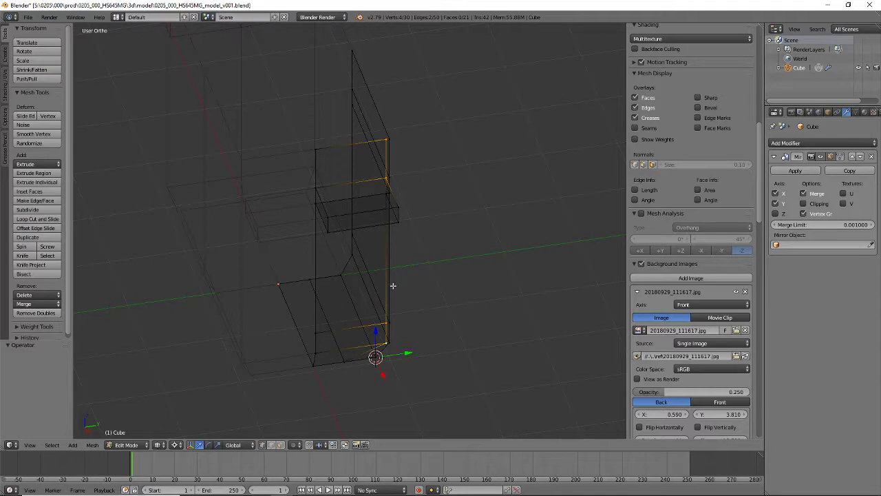
key(KP_7)
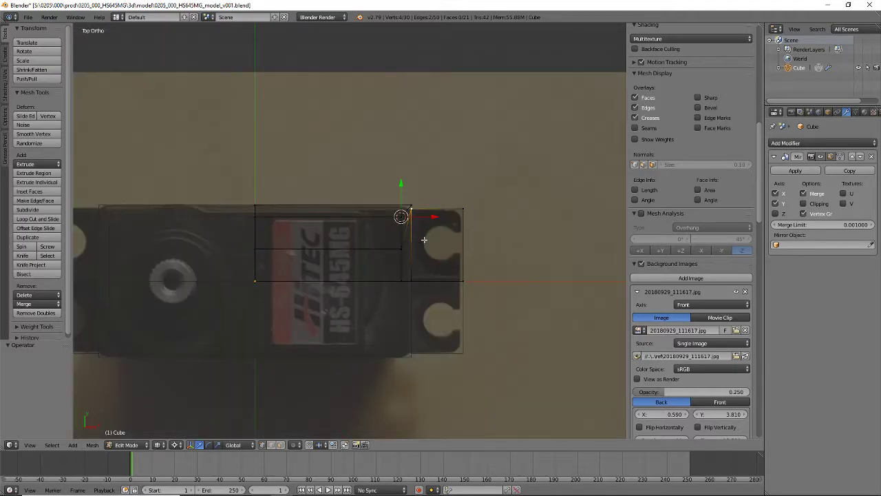
key(s)
key(y)
key(0)
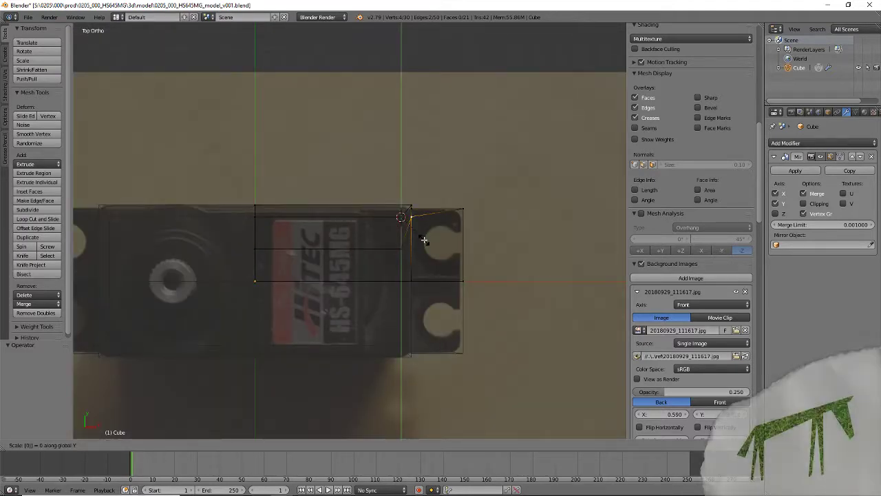
key(Return)
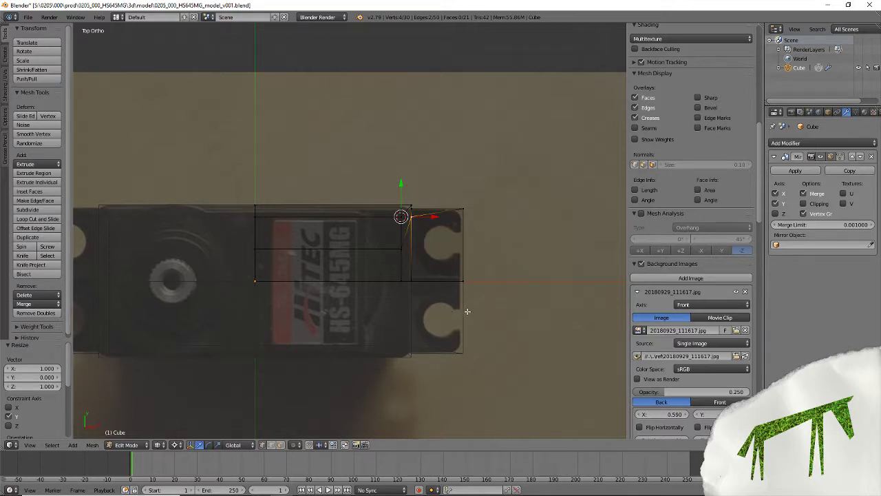
Select the next group of vertices near the strip's end.
middle_drag(471, 330, 364, 234)
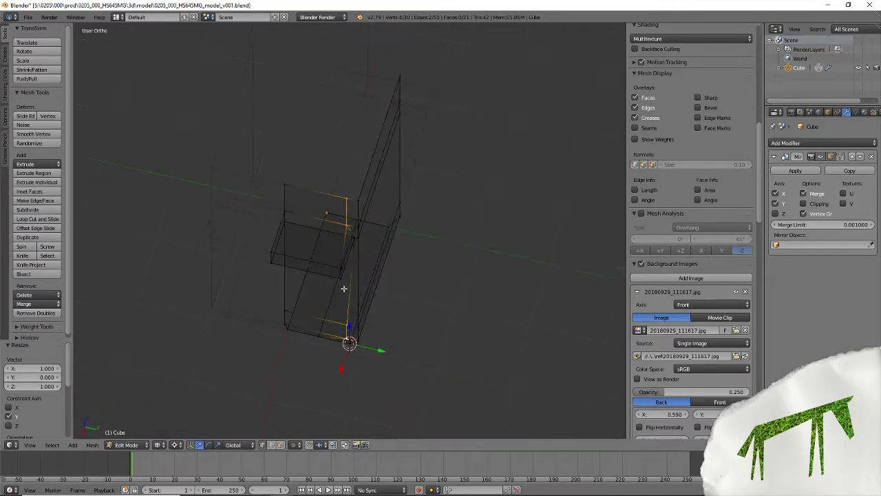
right_click(352, 236)
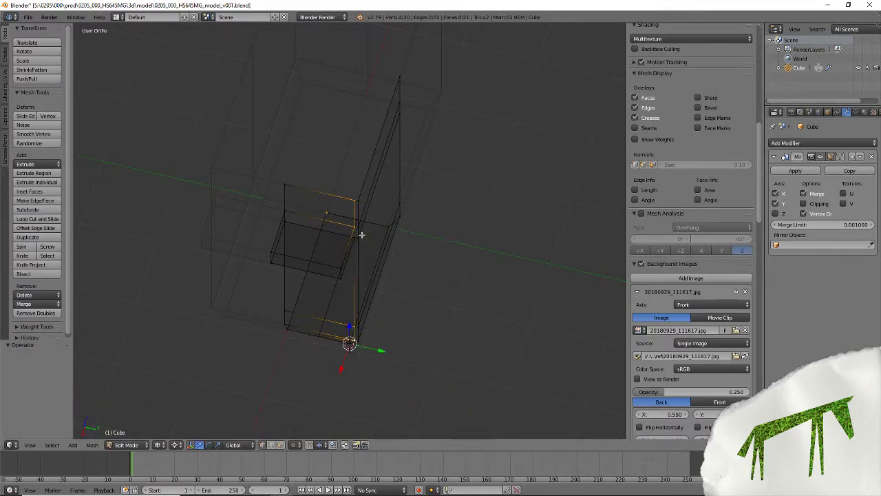
right_click(354, 228)
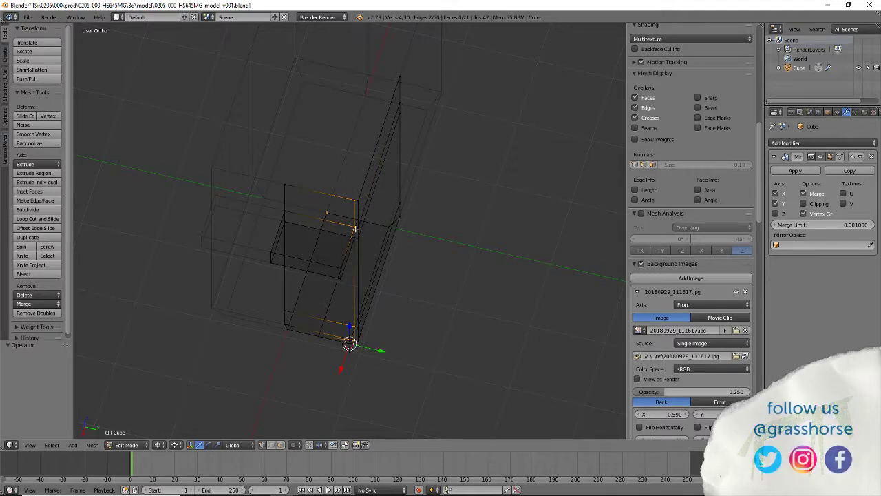
shift+right_click(353, 227)
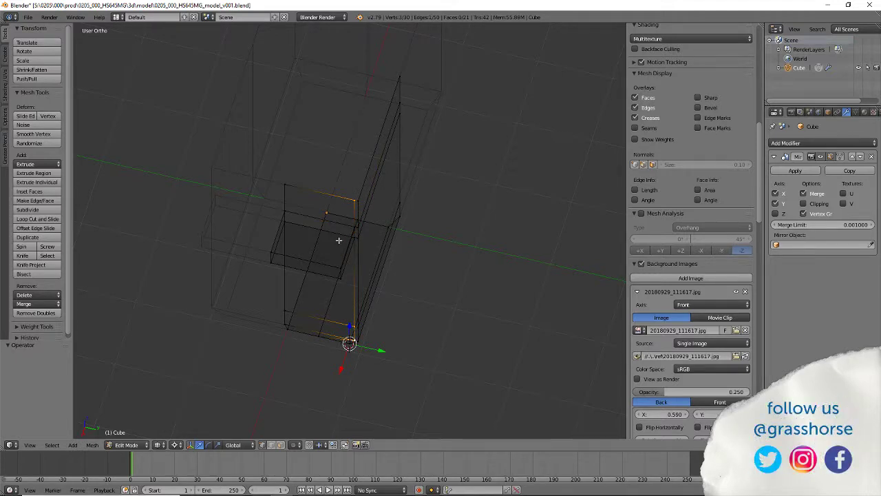
Flatten the three selected vertices to zero along Y.
key(s)
key(y)
key(0)
key(Return)
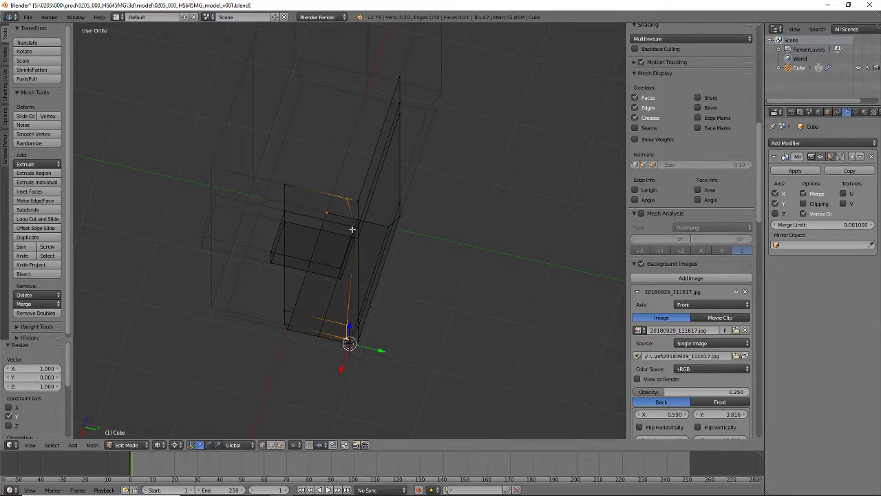
Zoom in to check the alignment and select the ledge corner vertex.
scroll(351, 242, up, 10)
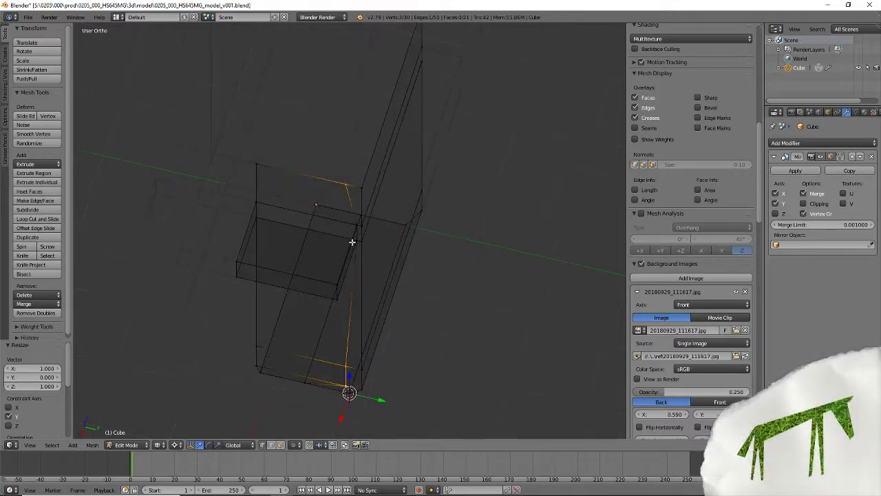
scroll(351, 242, up, 10)
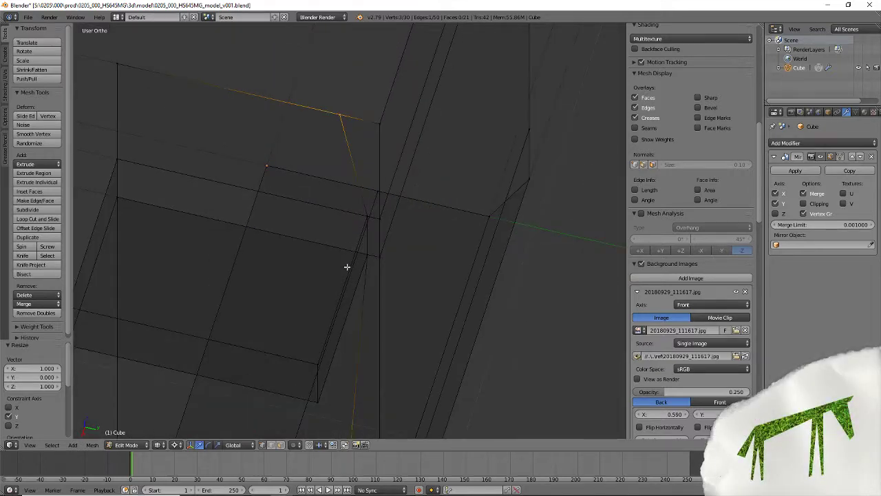
scroll(327, 254, down, 5)
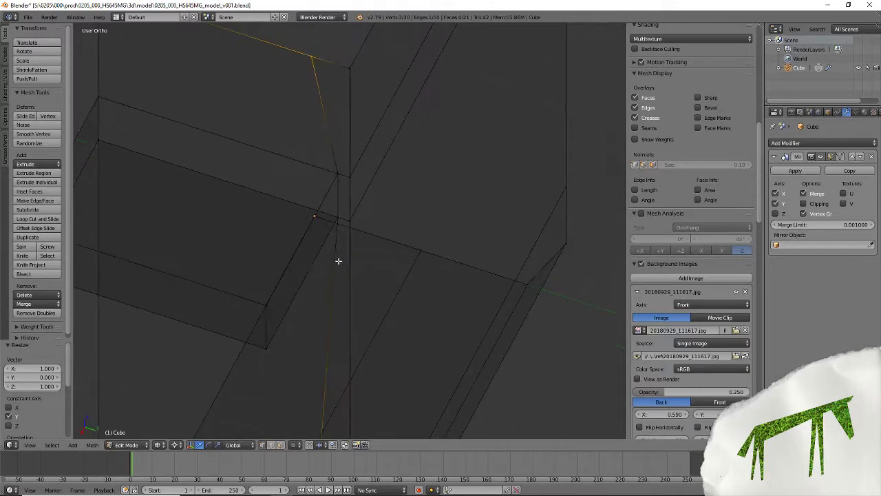
scroll(337, 261, up, 4)
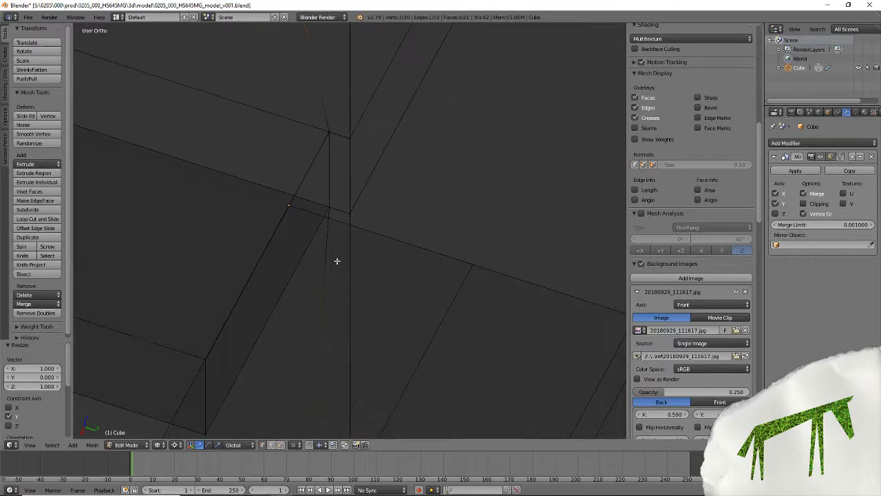
scroll(337, 261, down, 5)
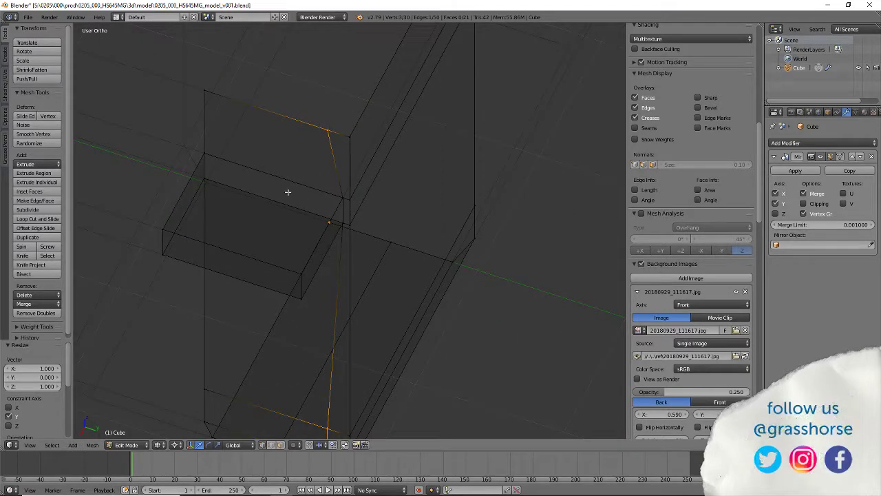
right_click(220, 163)
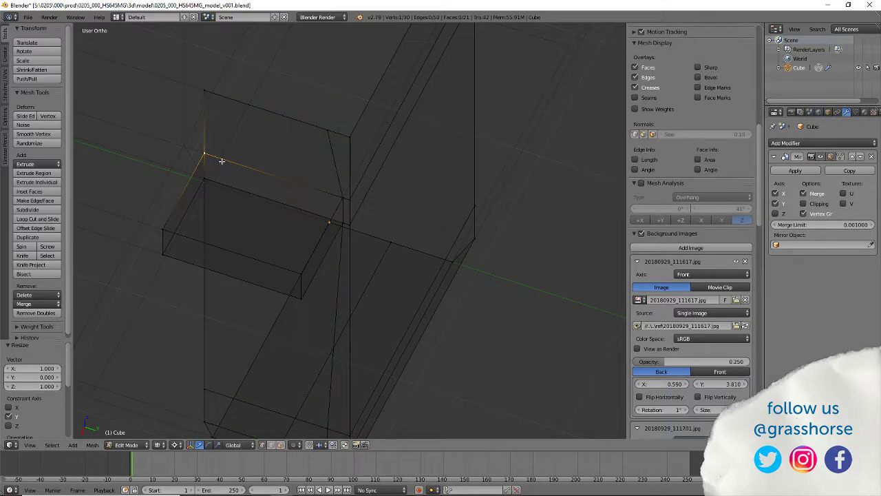
Snap the cursor to the ledge corner, add an upper-box edge loop, and flatten it to zero along Z.
key(shift+s)
click(223, 162)
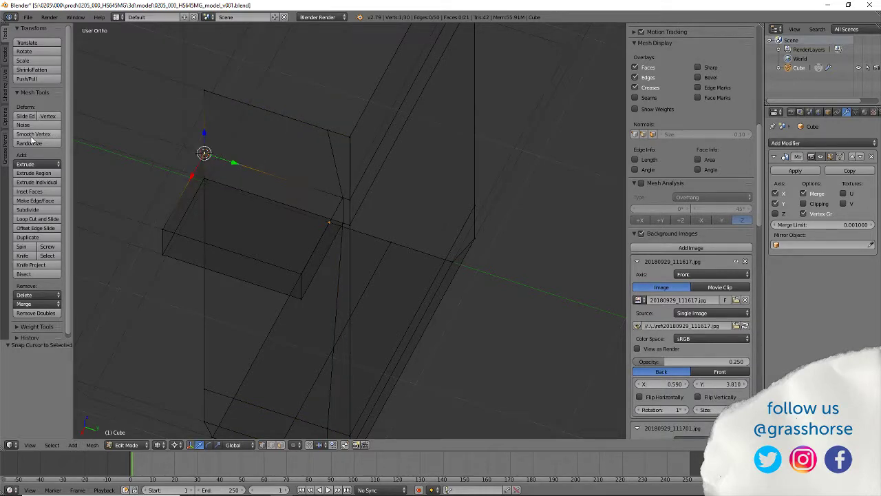
click(29, 221)
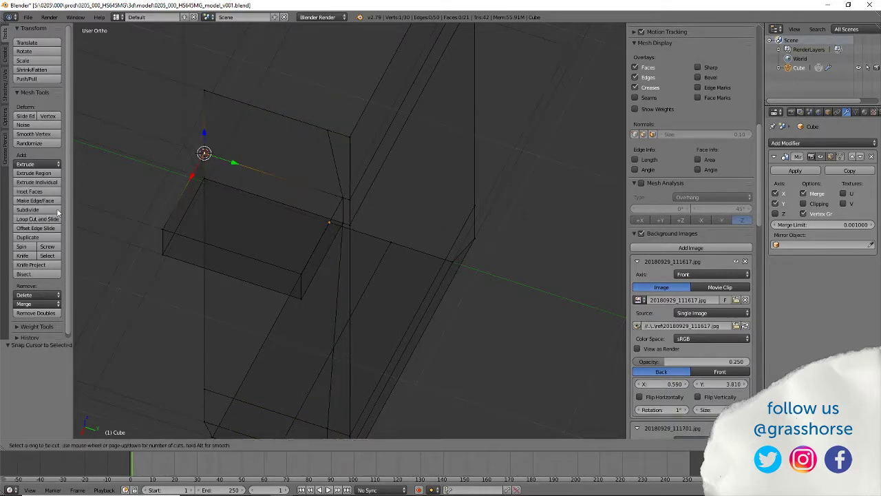
click(208, 129)
click(233, 129)
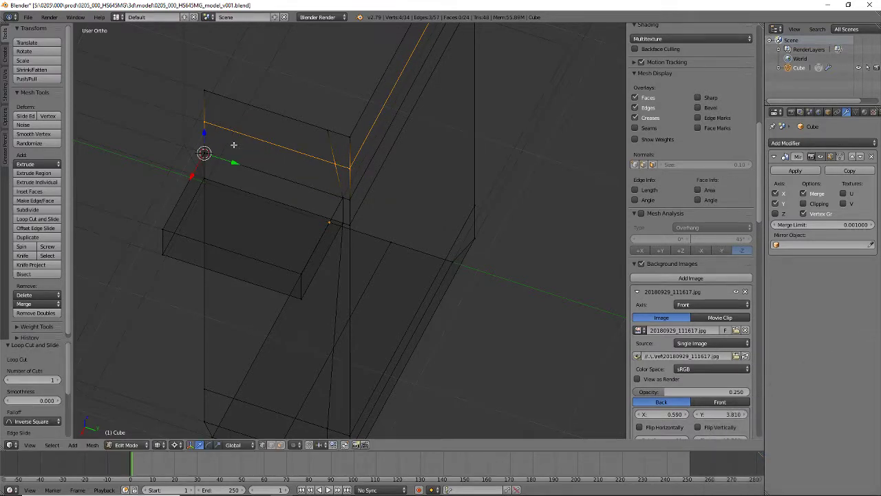
key(s)
key(z)
key(0)
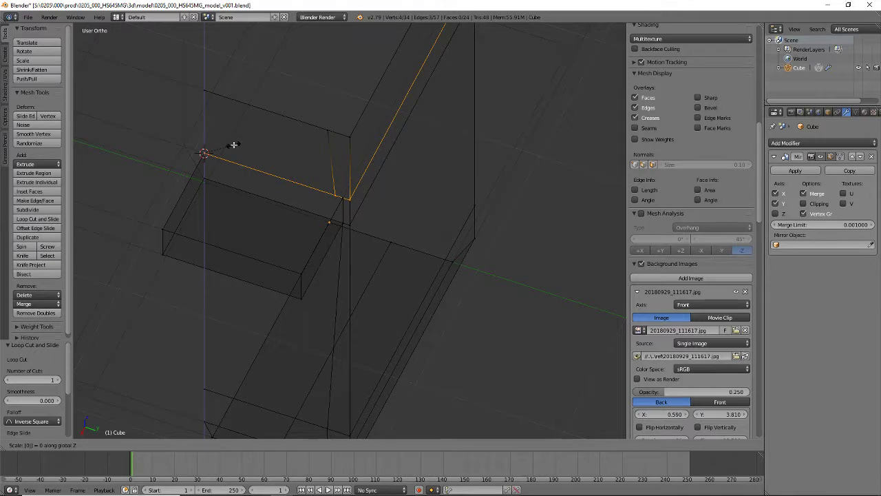
key(Return)
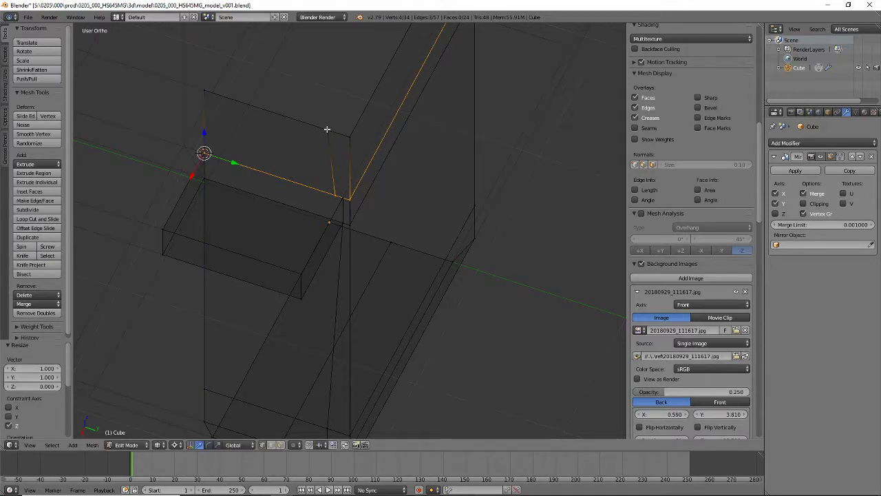
Snap the 3D cursor onto the upper box's corner vertex, viewed from the top.
key(shift+s)
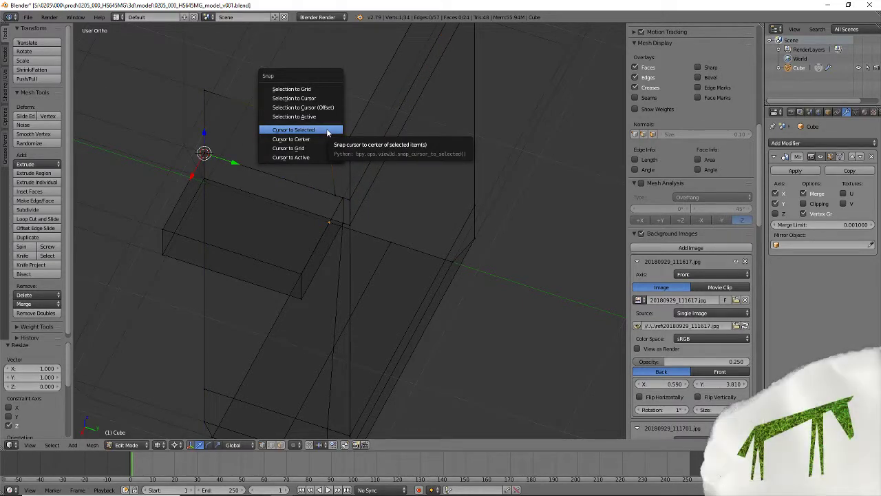
click(328, 130)
key(KP_7)
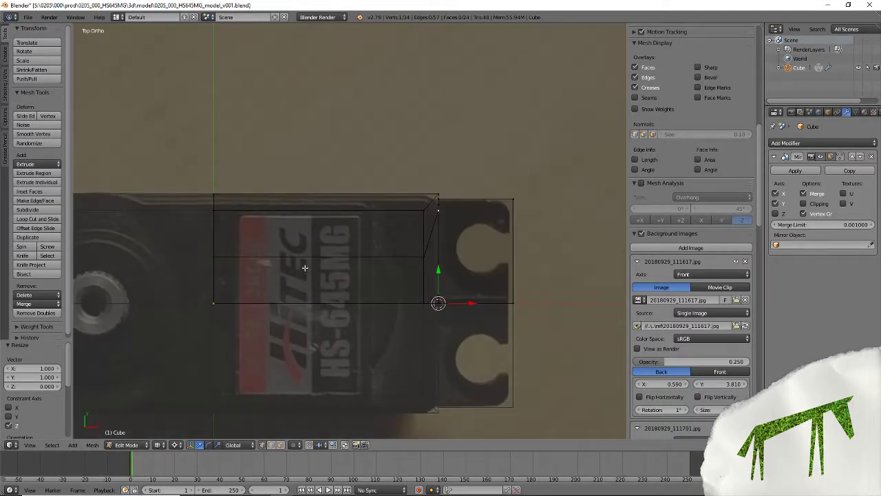
right_click(424, 211)
key(shift+s)
click(425, 214)
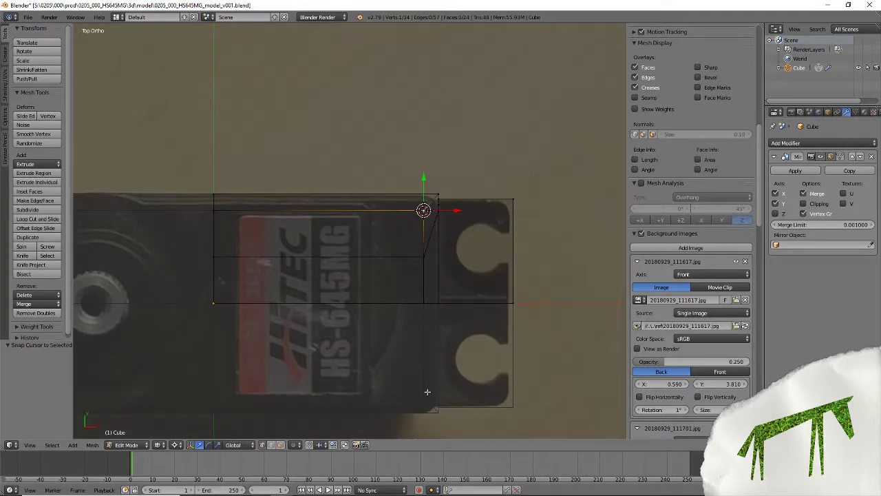
middle_drag(427, 392, 330, 342)
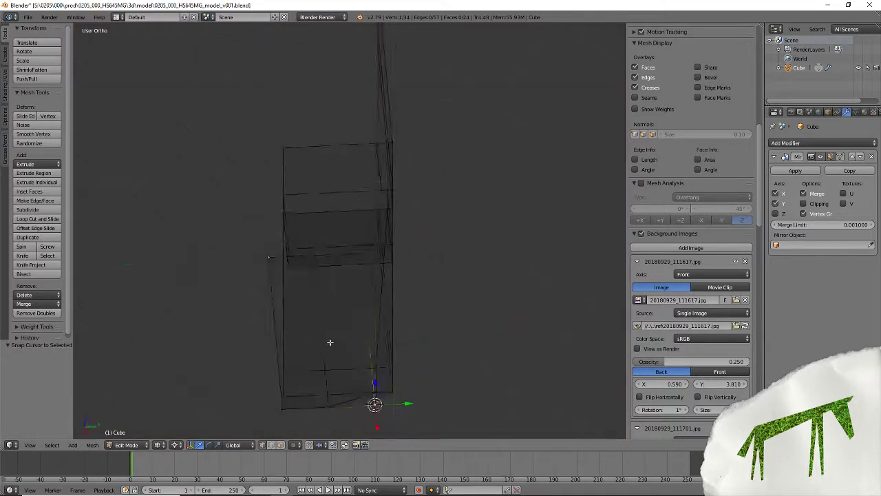
Select the slanted edge's vertices and straighten them to zero along Y.
shift+right_click(382, 192)
shift+right_click(375, 147)
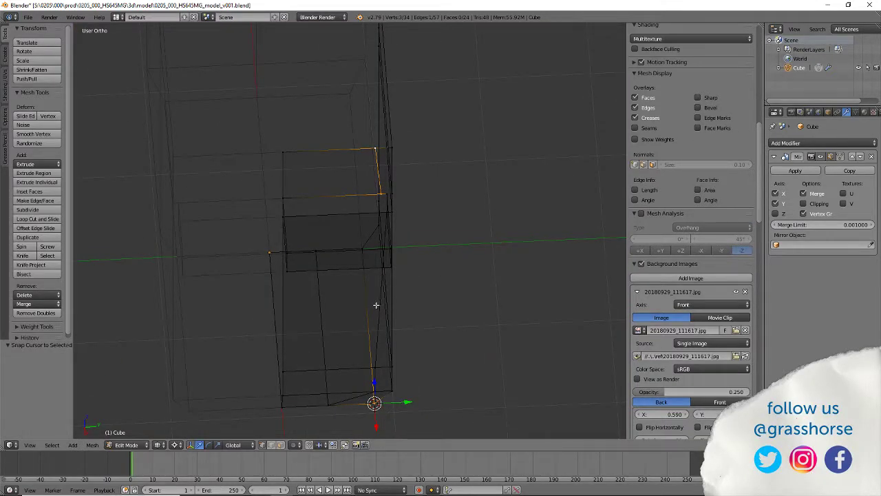
middle_drag(376, 305, 346, 245)
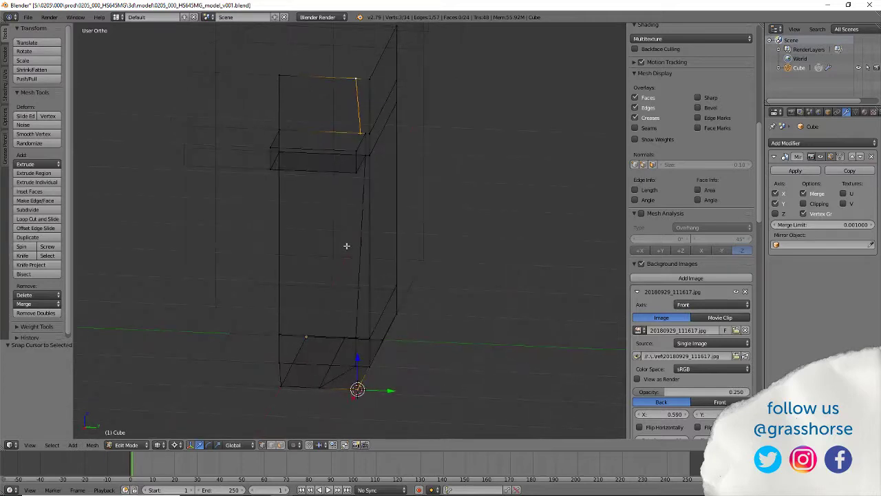
key(s)
key(y)
key(0)
key(Return)
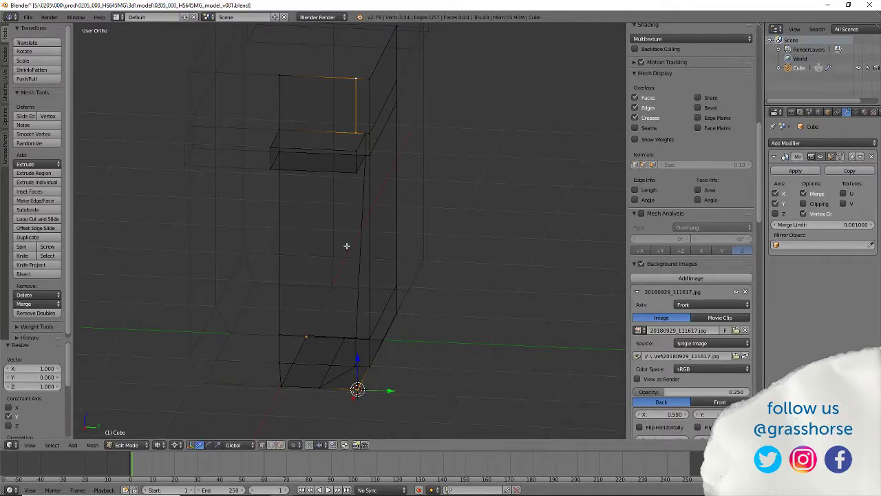
Add a horizontal edge loop across the tall box and snap the cursor to the ledge-corner edge.
click(37, 218)
click(366, 189)
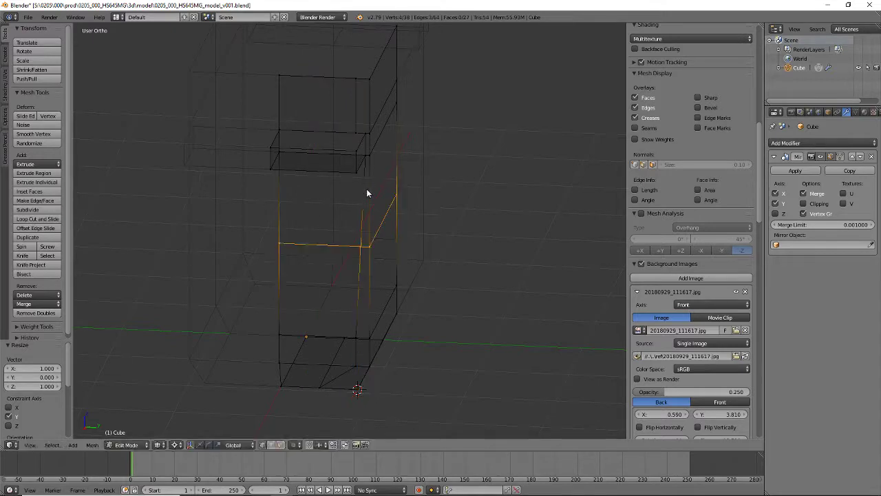
click(363, 181)
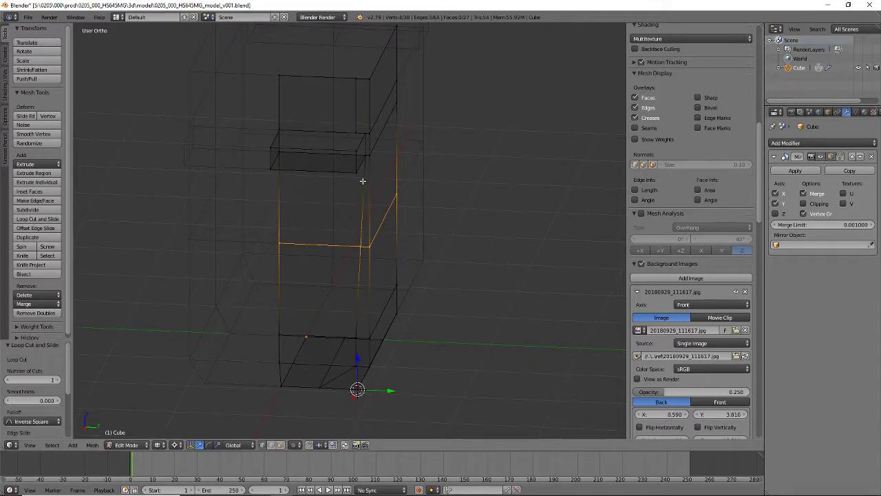
right_click(376, 166)
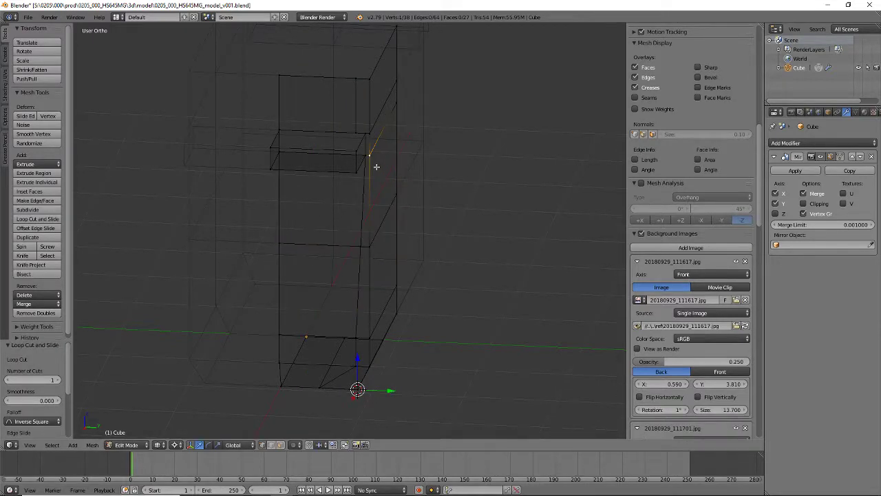
key(shift+s)
click(376, 168)
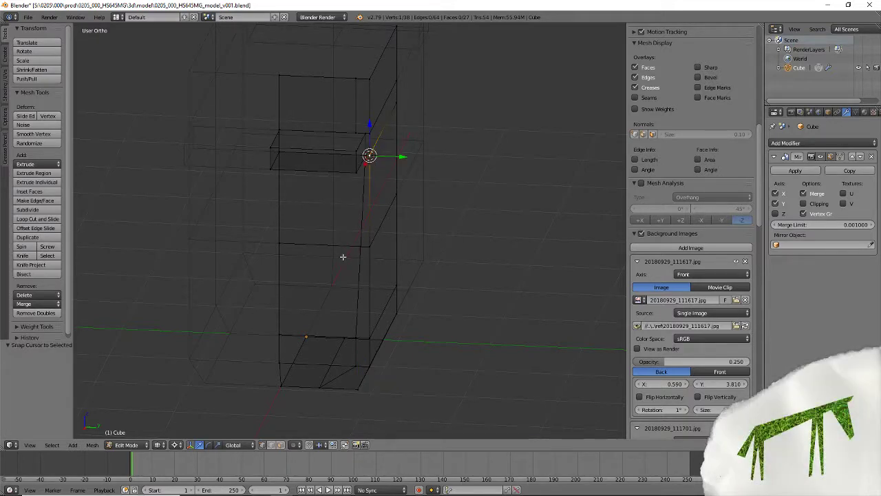
alt+right_click(313, 247)
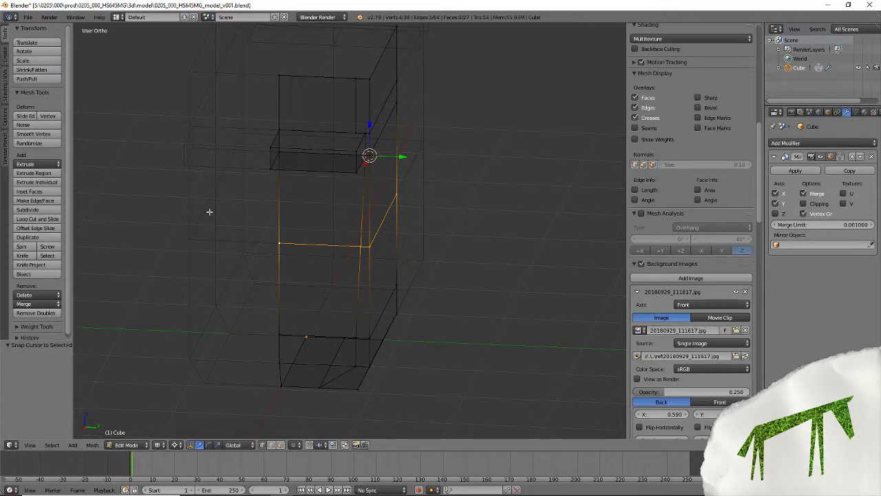
Flatten the new edge loop to zero along Z at the ledge height.
key(s)
key(z)
key(0)
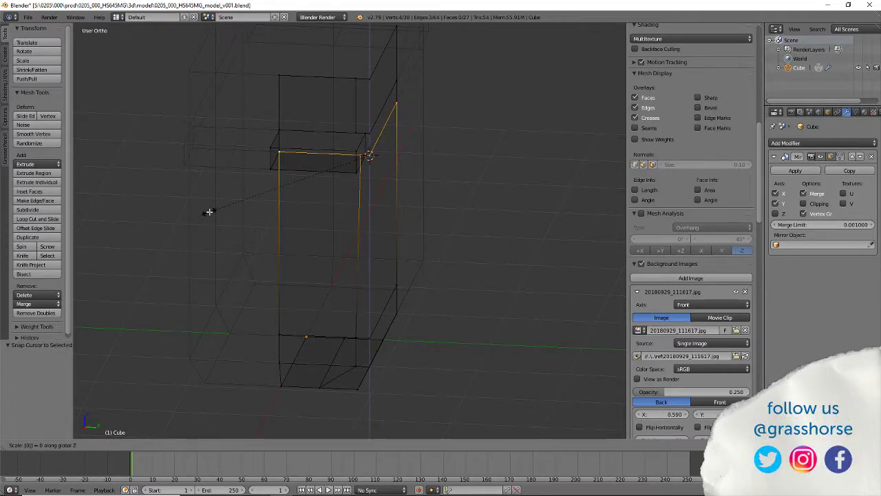
key(Return)
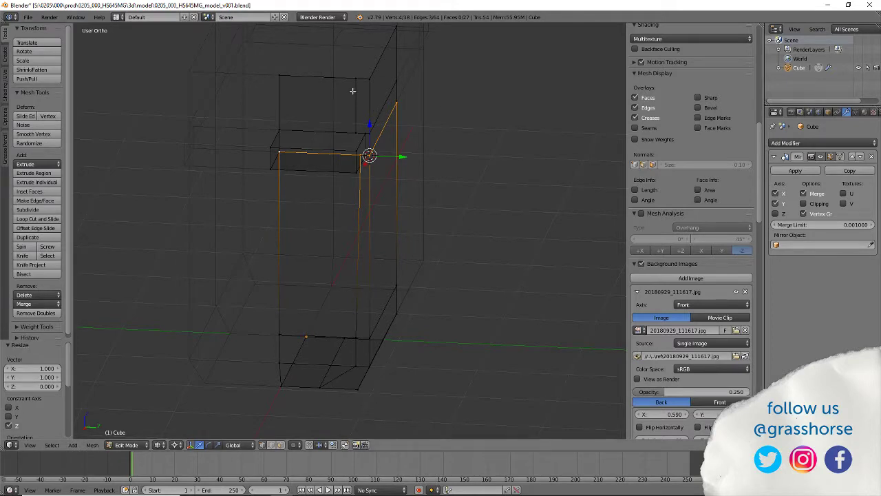
Snap the cursor to the top vertex and flatten the inset corner vertices to zero along Y.
right_click(353, 79)
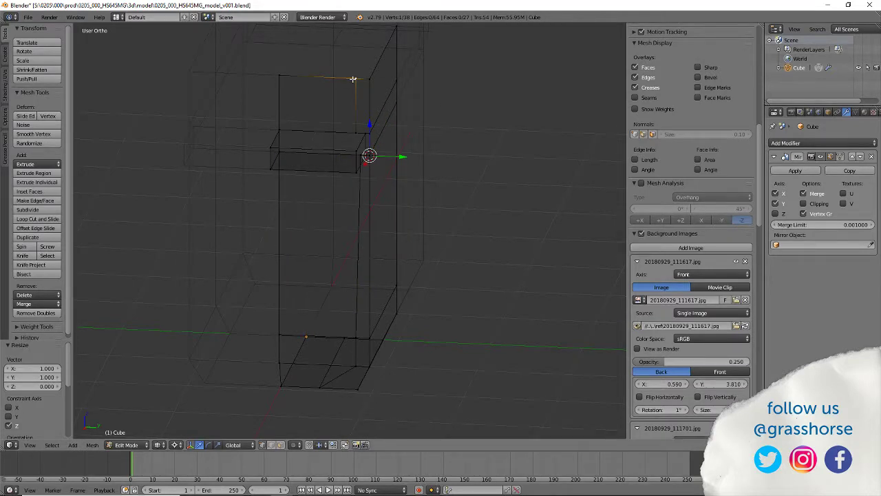
key(shift+s)
click(352, 81)
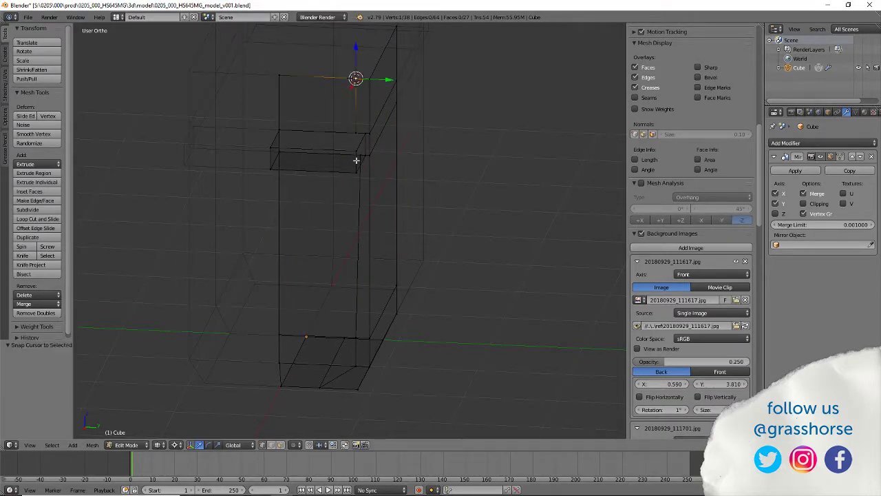
right_click(358, 159)
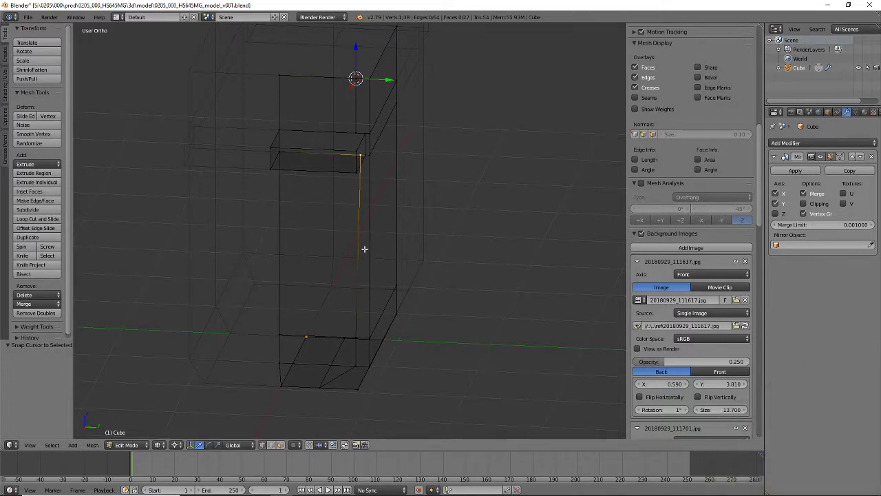
mouse_move(361, 182)
middle_down()
mouse_move(358, 203)
mouse_move(356, 188)
middle_up()
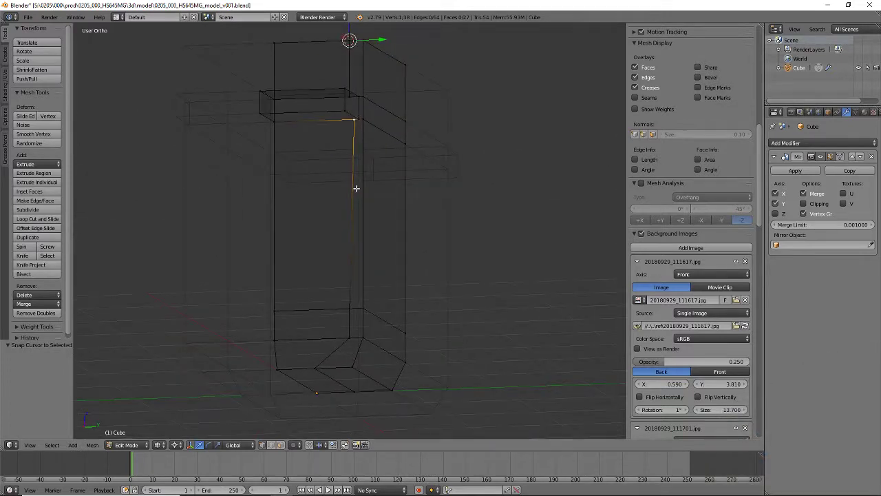
key(s)
key(y)
key(0)
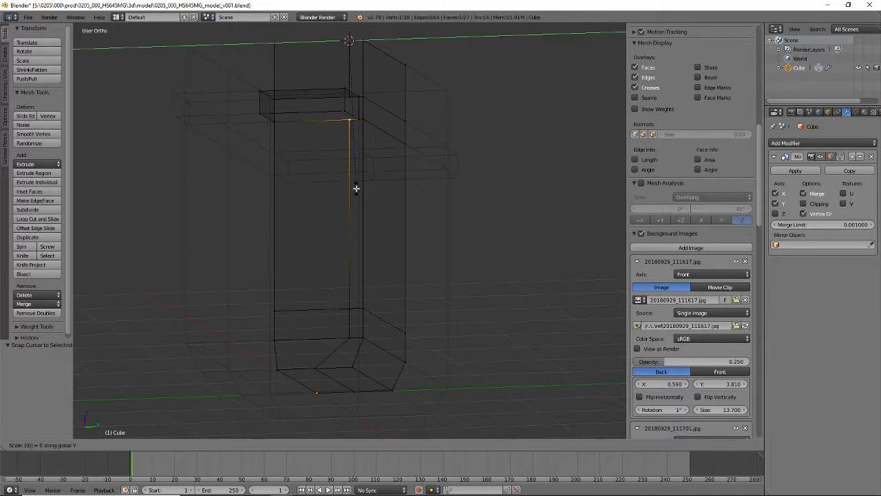
key(Return)
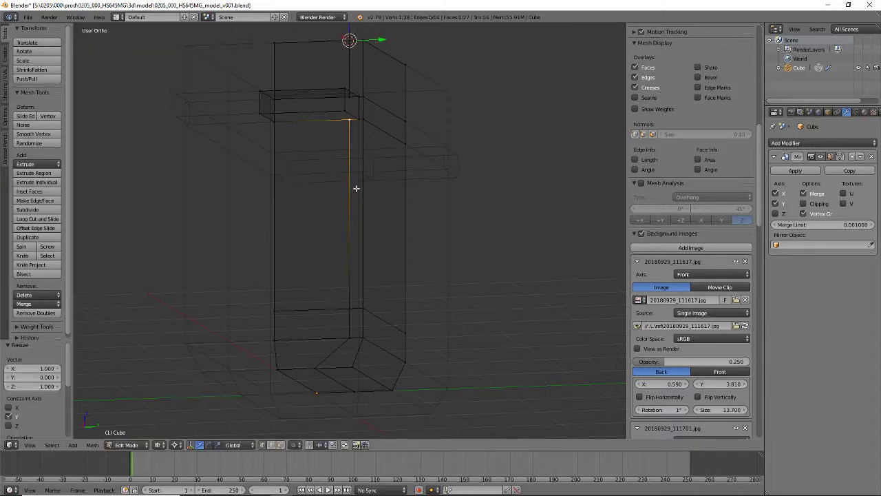
Move the two bottom vertices along Y onto the neighbouring corner.
right_click(314, 369)
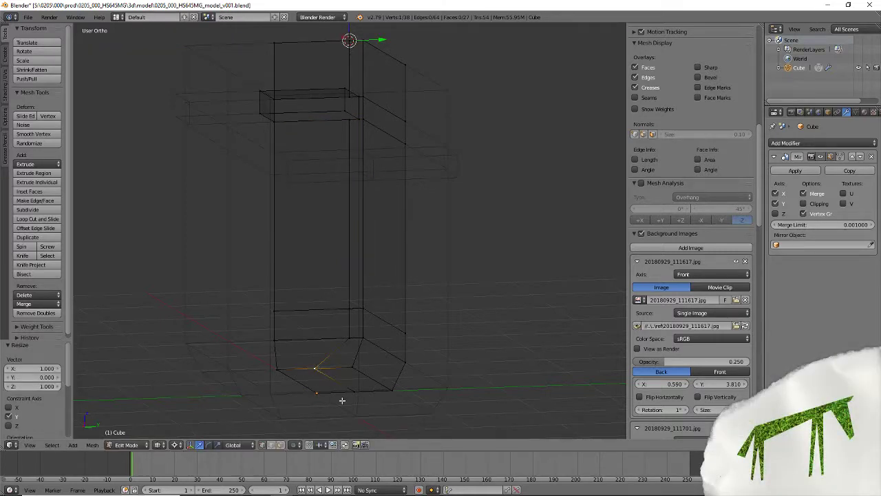
shift+right_click(355, 391)
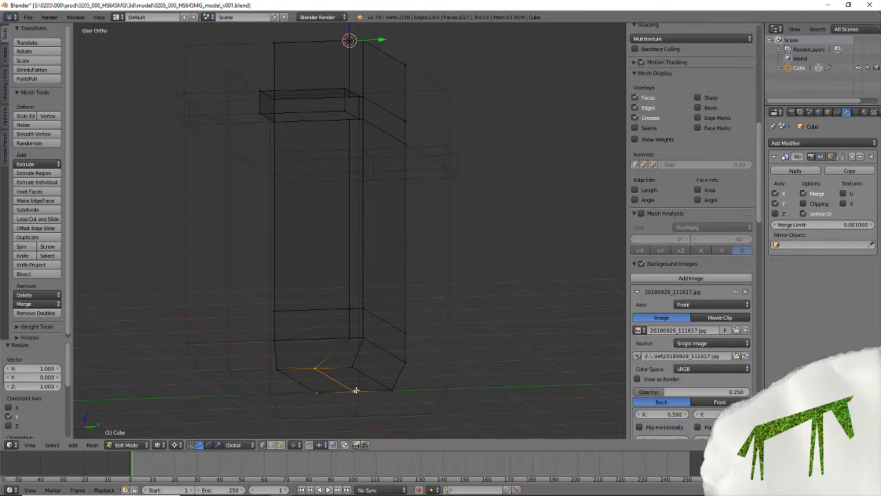
key(g)
key(y)
key(Return)
key(KP_7)
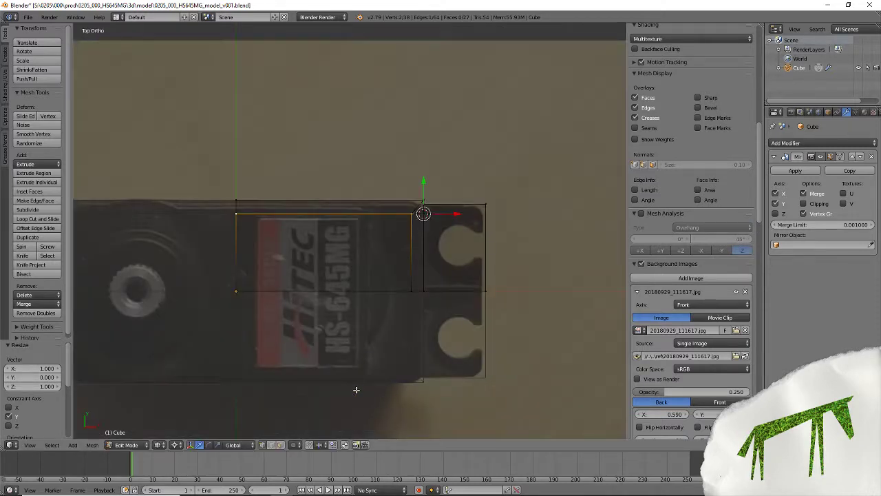
Add a centred vertical edge loop through the tall box.
middle_drag(373, 387, 375, 294)
middle_drag(342, 331, 321, 361)
scroll(354, 367, down, 3)
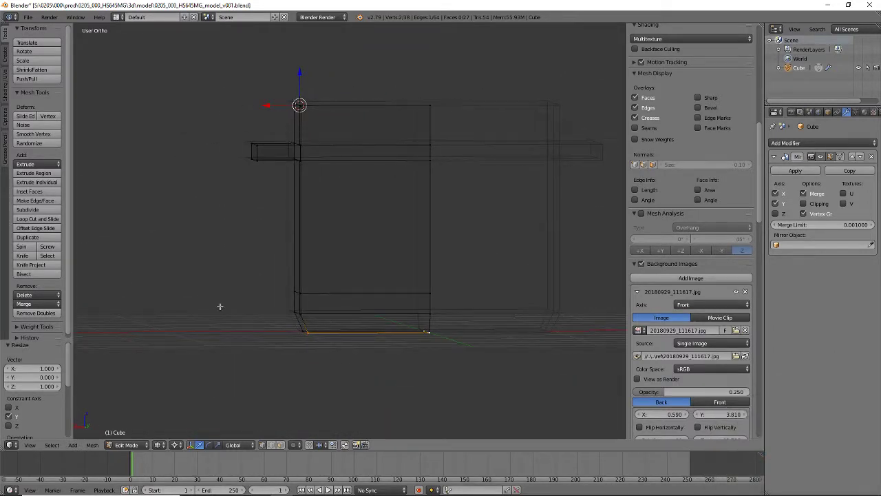
click(37, 218)
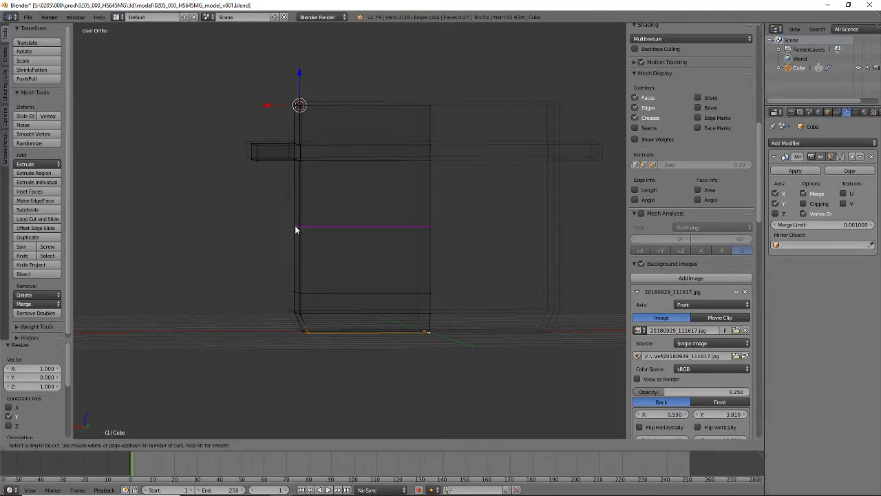
click(337, 193)
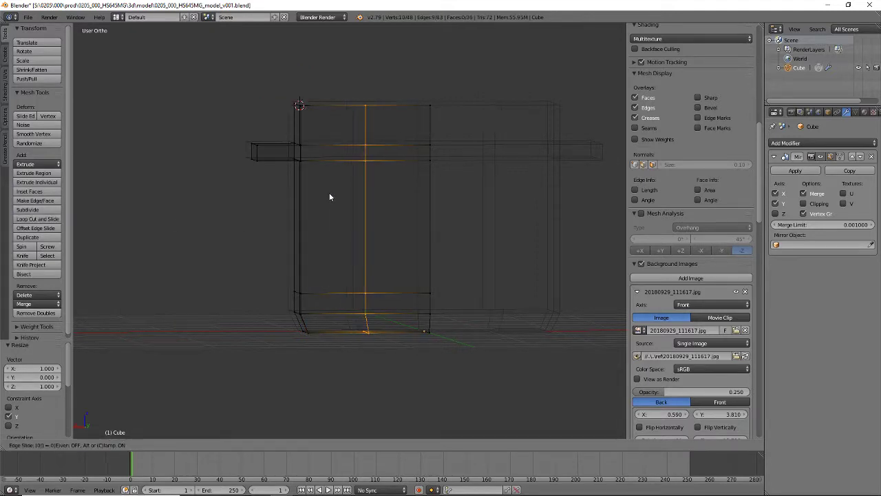
right_click(329, 196)
Snap the 3D cursor to the box's corner vertex.
middle_drag(306, 273, 309, 309)
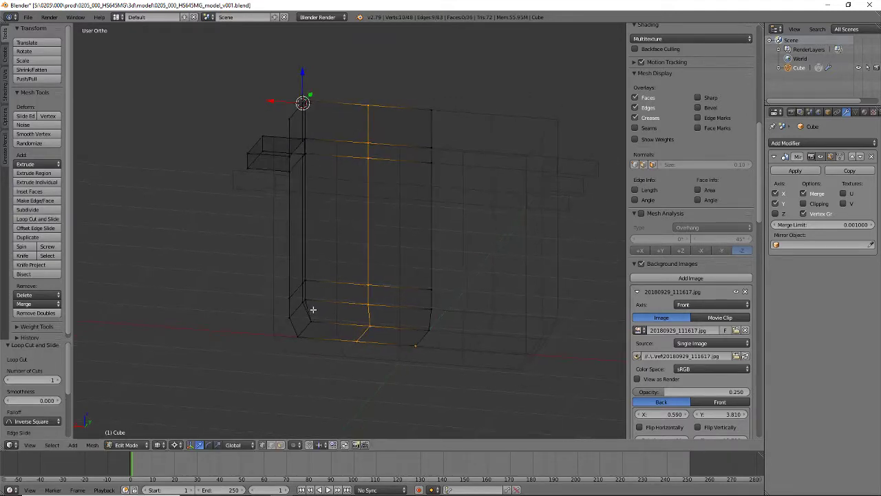
right_click(311, 321)
key(shift+s)
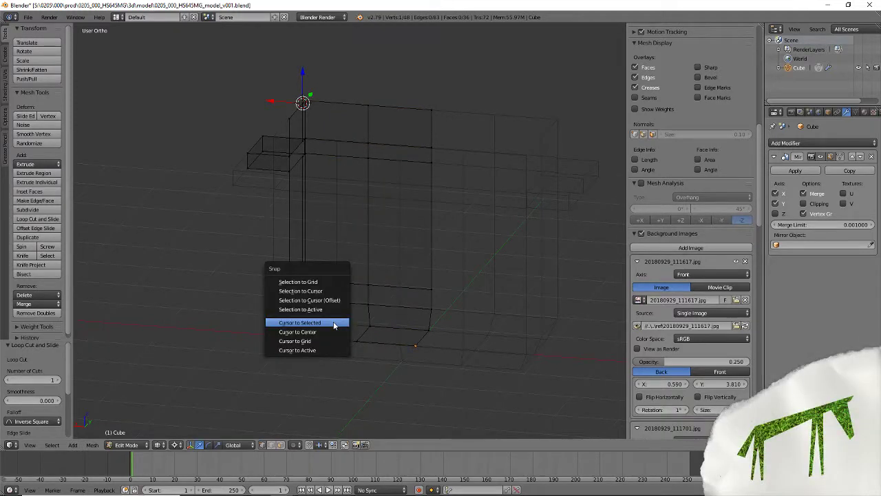
click(338, 319)
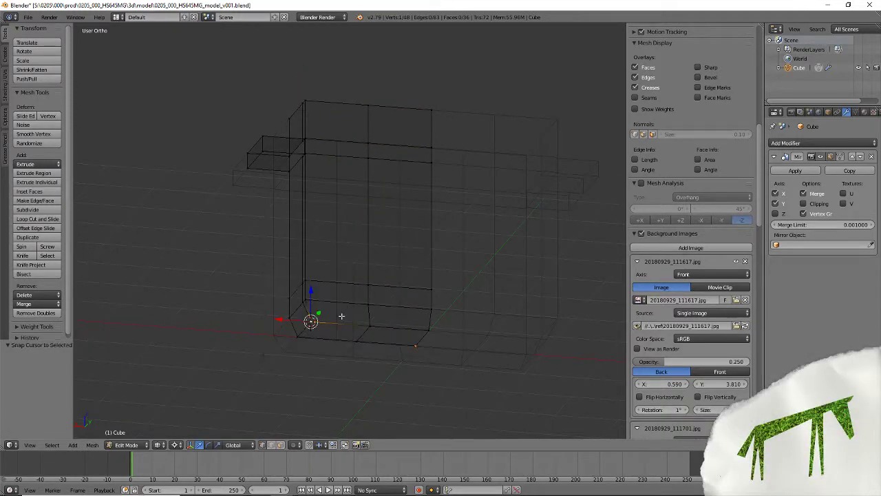
Scale the vertical edge loop near the corner to zero along X.
alt+right_click(369, 245)
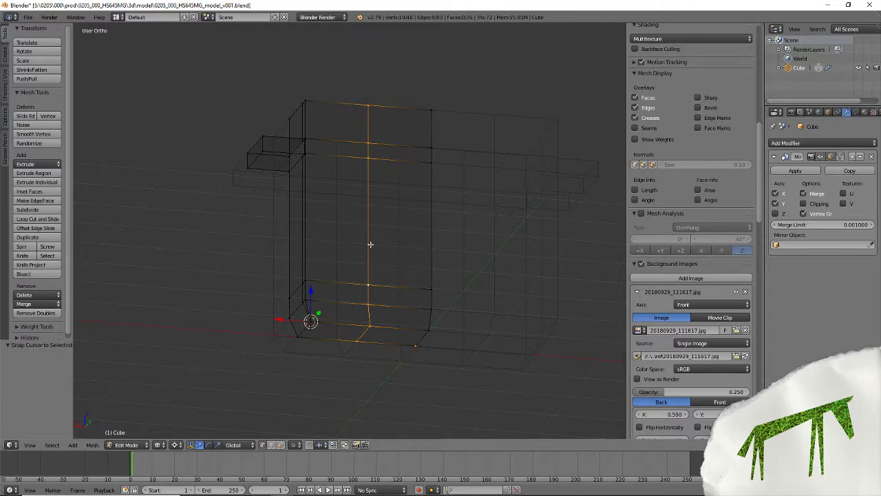
key(s)
key(x)
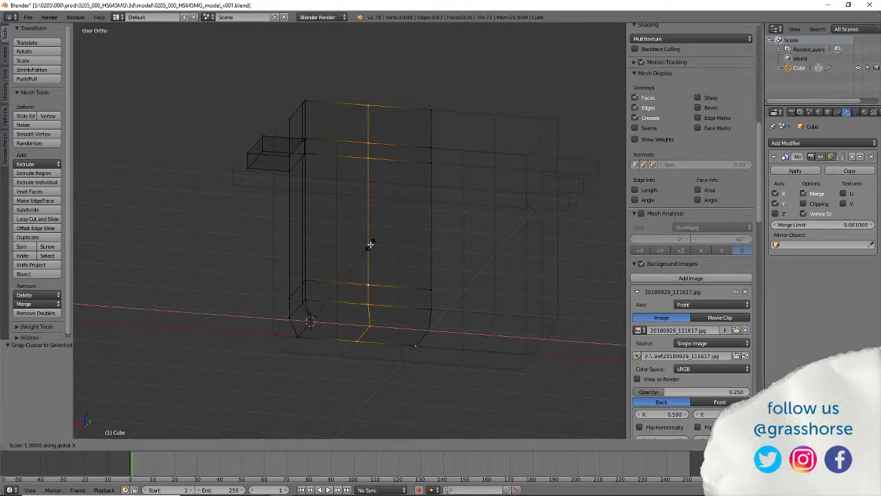
key(0)
key(Return)
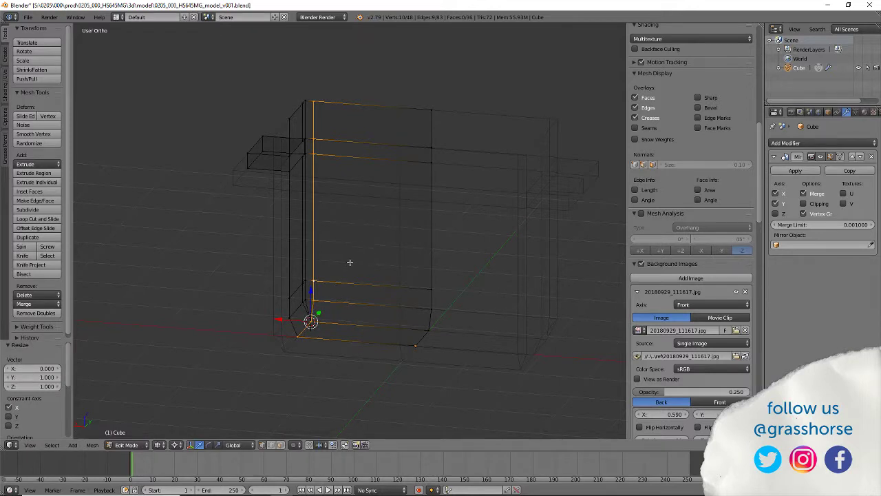
Check the flattened loop from Top view, then switch the mesh to solid shading.
middle_drag(349, 263, 396, 319)
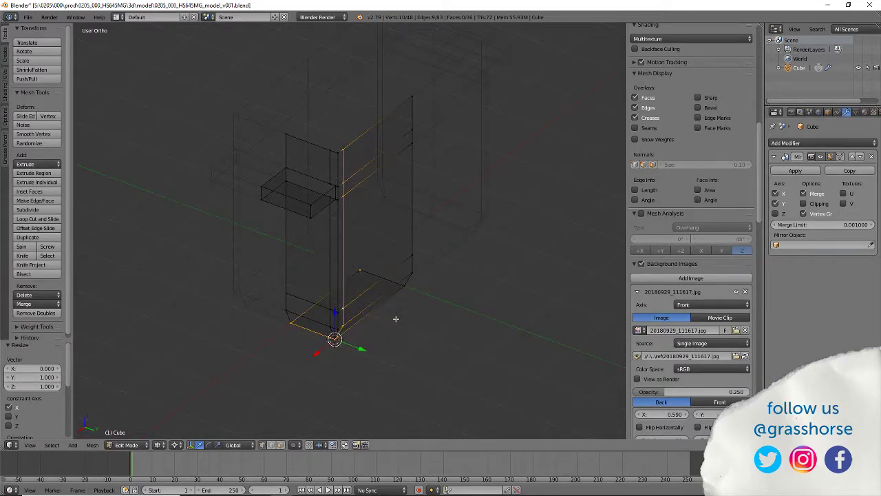
key(KP_7)
scroll(415, 278, up, 7)
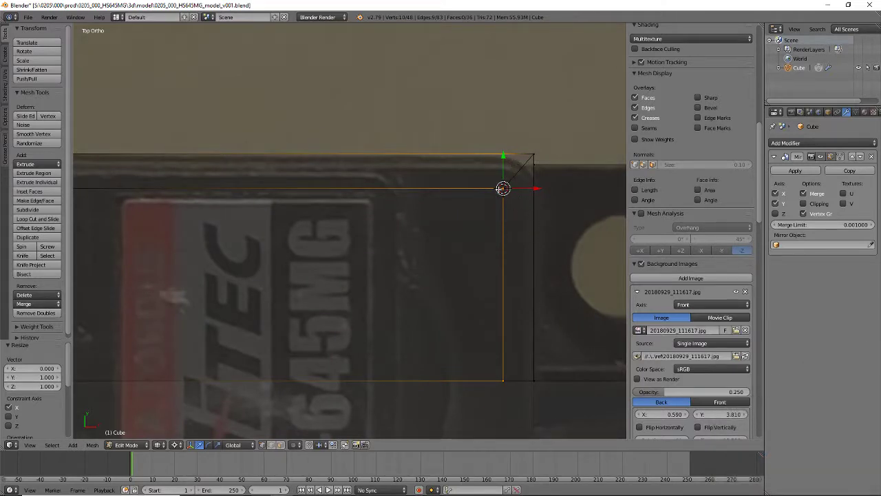
scroll(501, 158, down, 4)
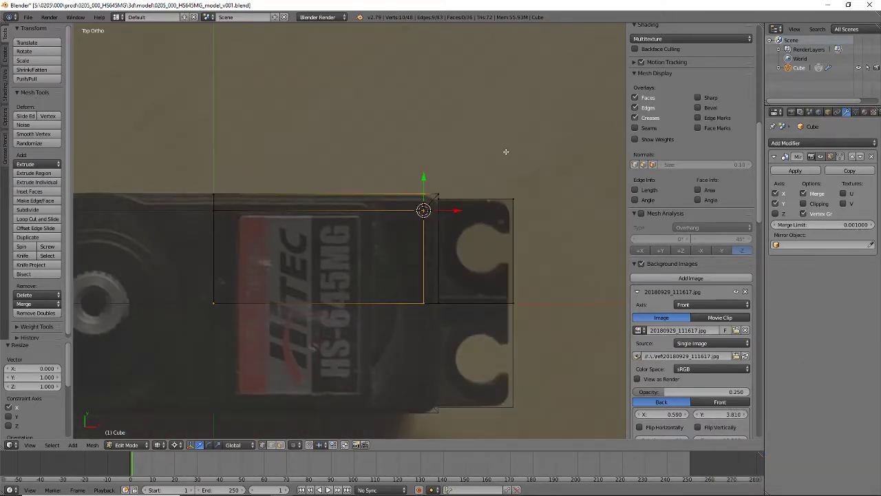
middle_drag(437, 284, 507, 338)
key(z)
scroll(321, 214, down, 3)
mouse_move(321, 214)
middle_down()
mouse_move(380, 232)
mouse_move(332, 226)
middle_up()
Select the whole mesh and recalculate normals outward, checking the front and side views.
key(a)
key(a)
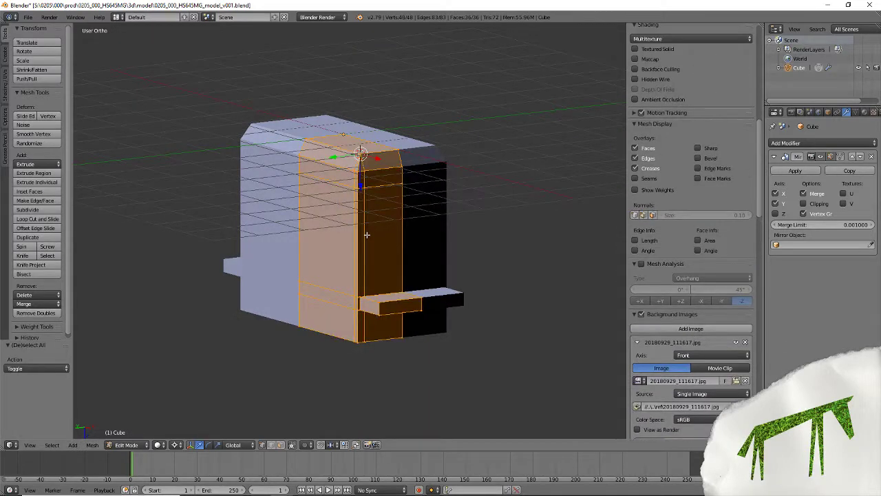
key(ctrl+n)
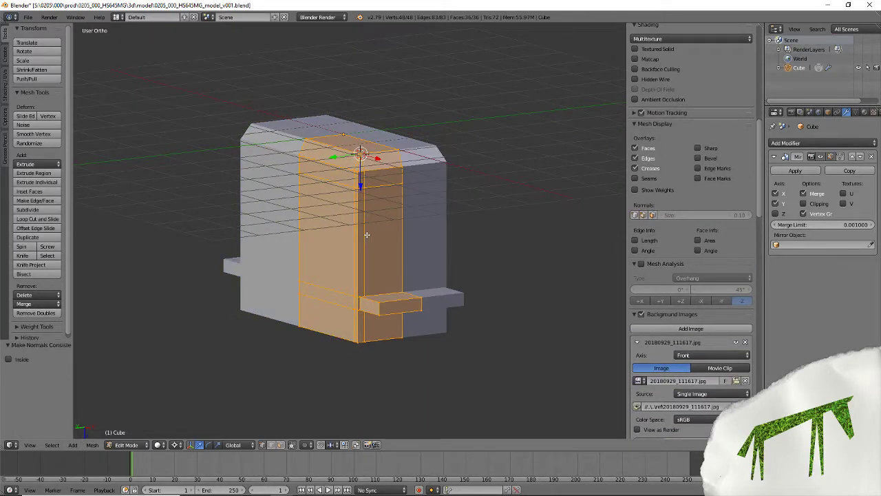
middle_drag(360, 232, 377, 129)
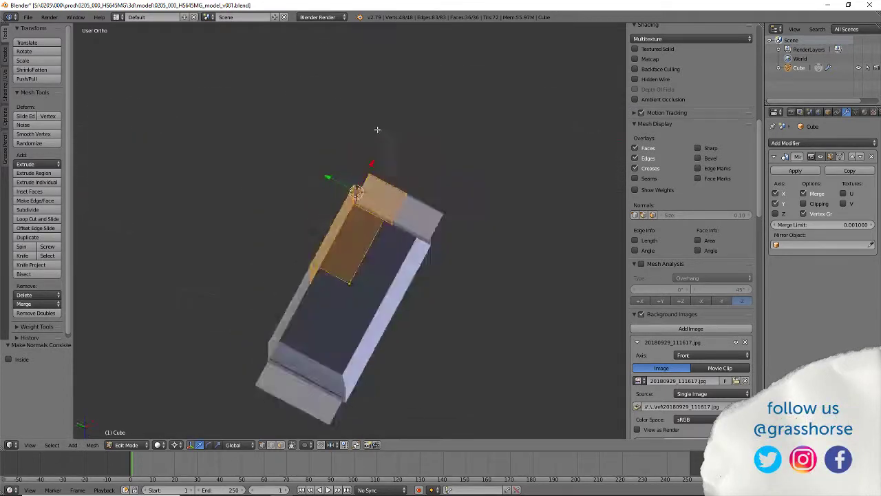
key(KP_1)
key(KP_3)
Orbit around the mesh and recalculate the normals once more to confirm even shading.
middle_drag(252, 309, 498, 305)
middle_drag(157, 243, 644, 261)
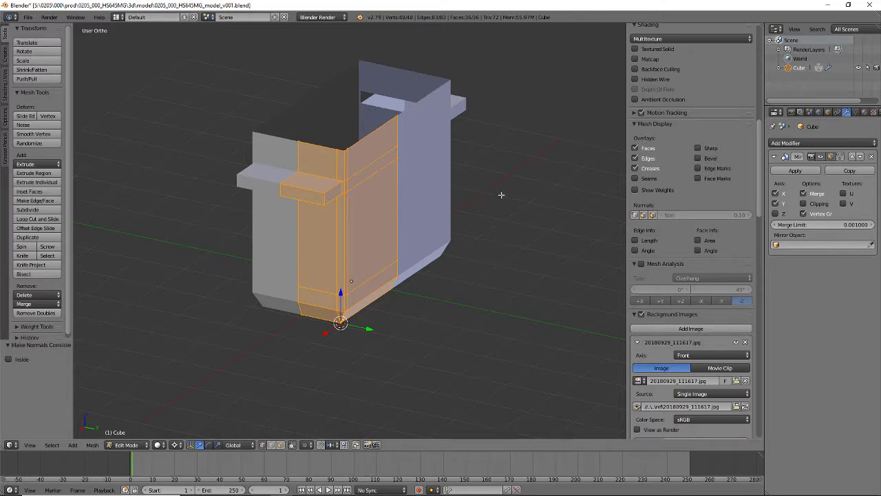
middle_drag(365, 378, 378, 271)
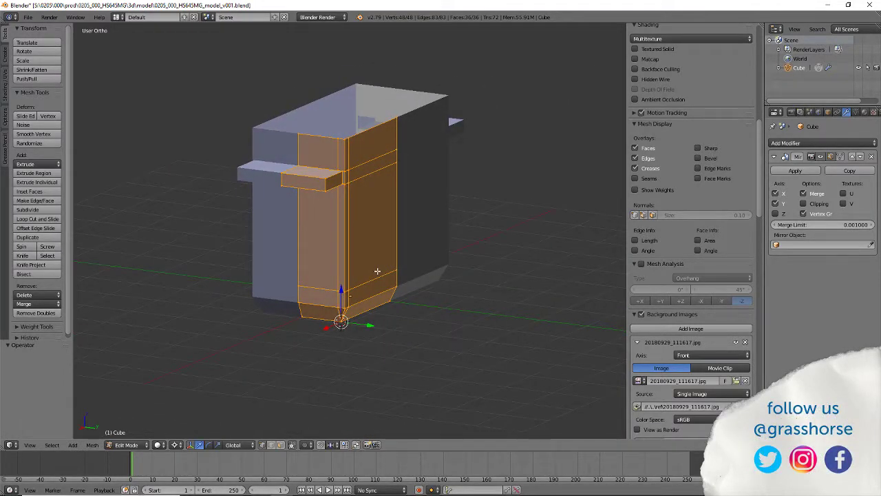
key(ctrl+n)
mouse_move(377, 271)
middle_down()
mouse_move(385, 236)
mouse_move(394, 302)
mouse_move(340, 228)
mouse_move(384, 197)
mouse_move(378, 215)
middle_up()
scroll(357, 226, up, 3)
In face select mode, delete the thin sliver faces along the flattened strip.
scroll(329, 363, down, 1)
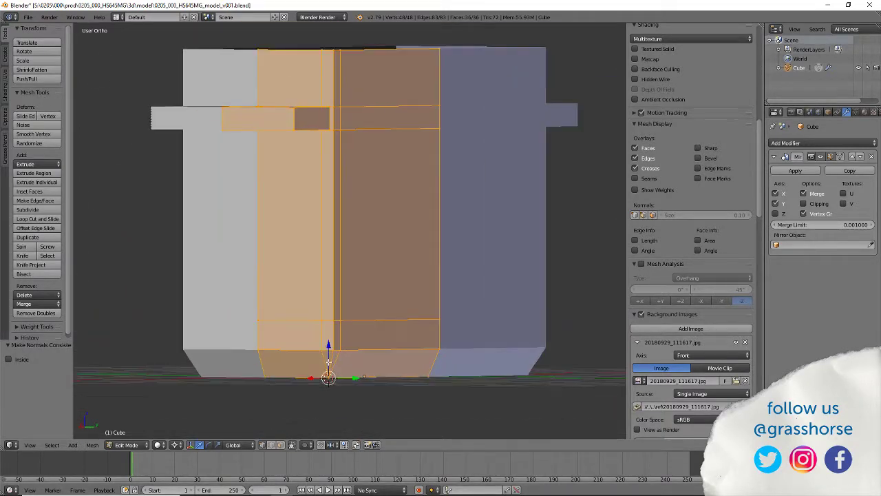
click(280, 444)
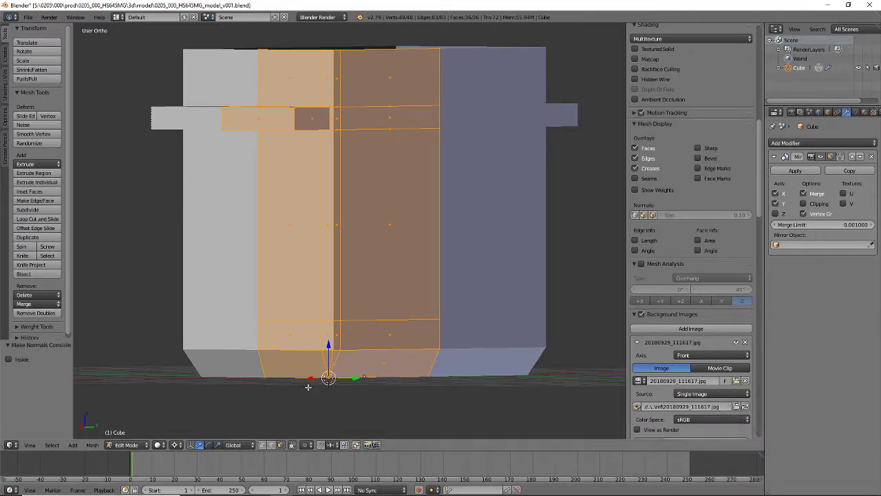
key(a)
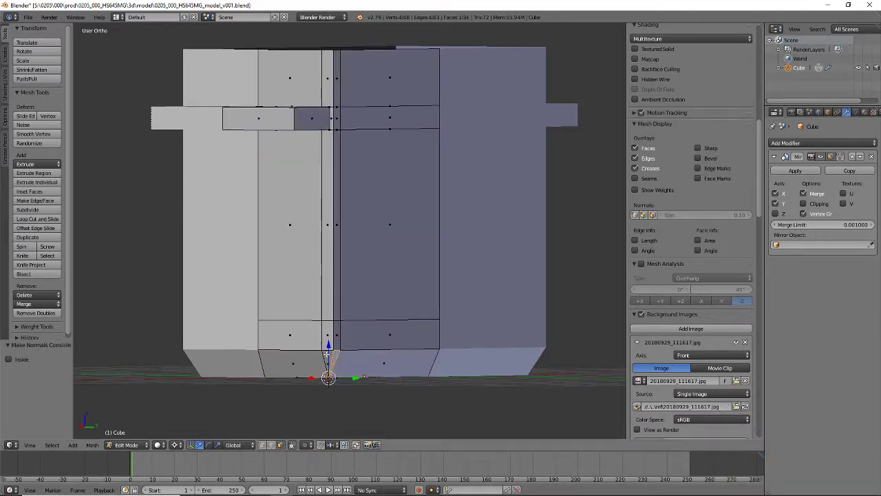
right_click(327, 354)
shift+right_click(330, 334)
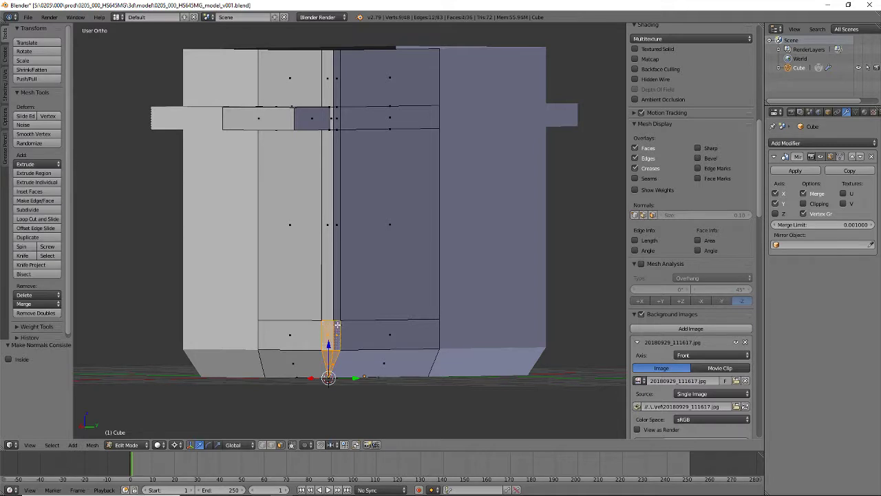
shift+right_click(336, 294)
shift+right_click(330, 293)
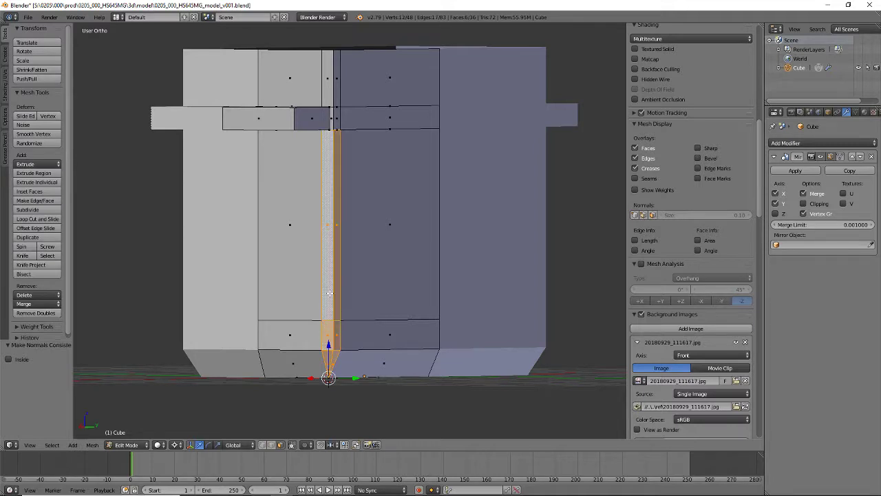
shift+right_click(329, 76)
shift+right_click(336, 77)
scroll(331, 110, up, 5)
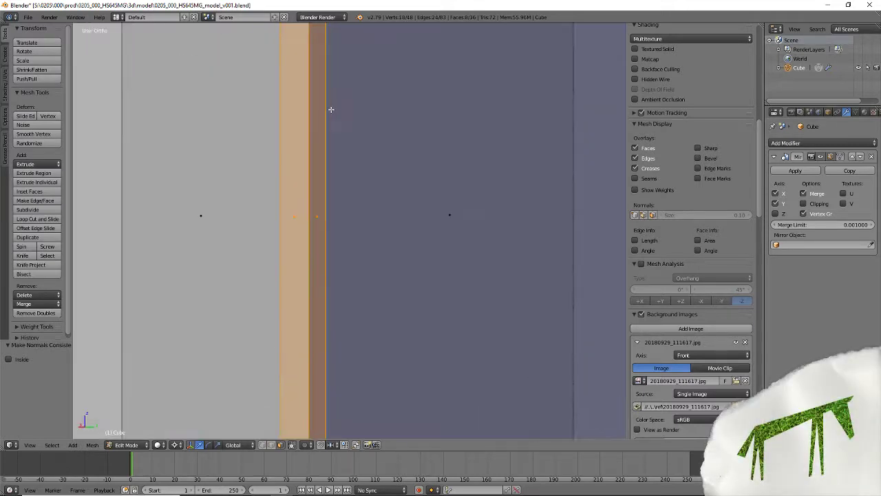
shift+middle_drag(325, 79, 316, 312)
key(x)
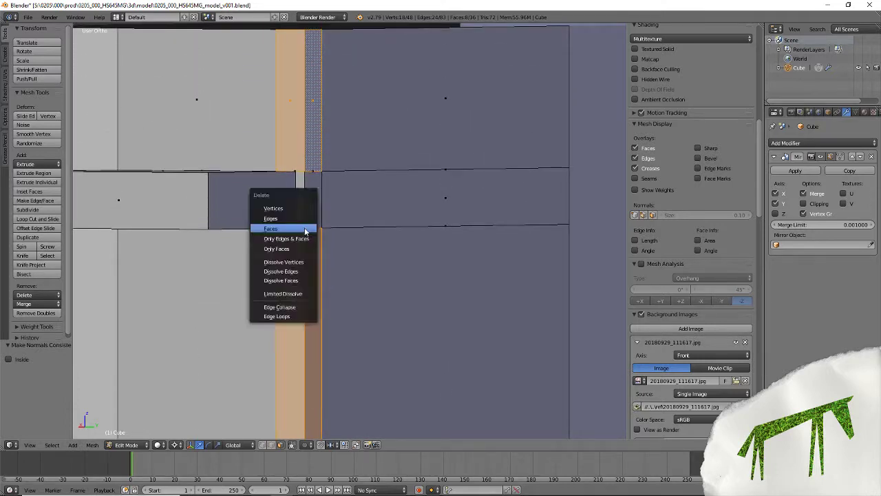
click(304, 228)
In wireframe, select the edges around the gap and delete the faces there.
scroll(307, 188, up, 2)
scroll(307, 188, up, 2)
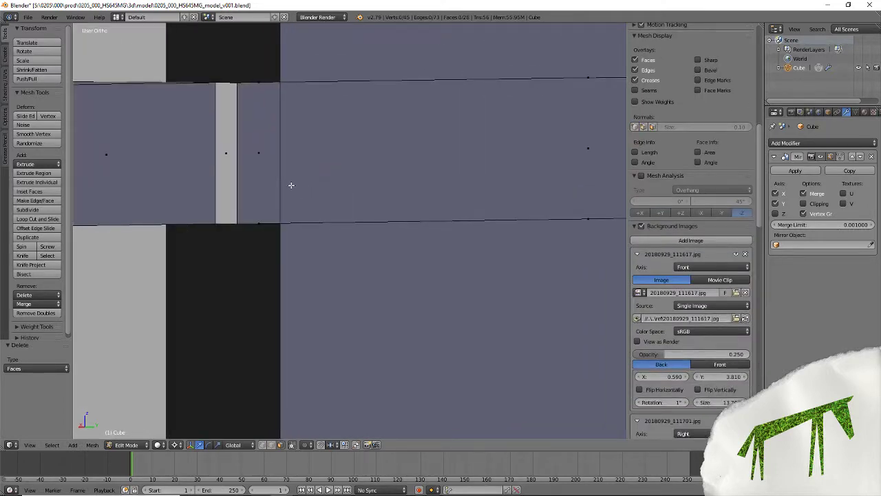
shift+middle_drag(291, 187, 383, 291)
scroll(384, 292, up, 1)
scroll(361, 221, up, 3)
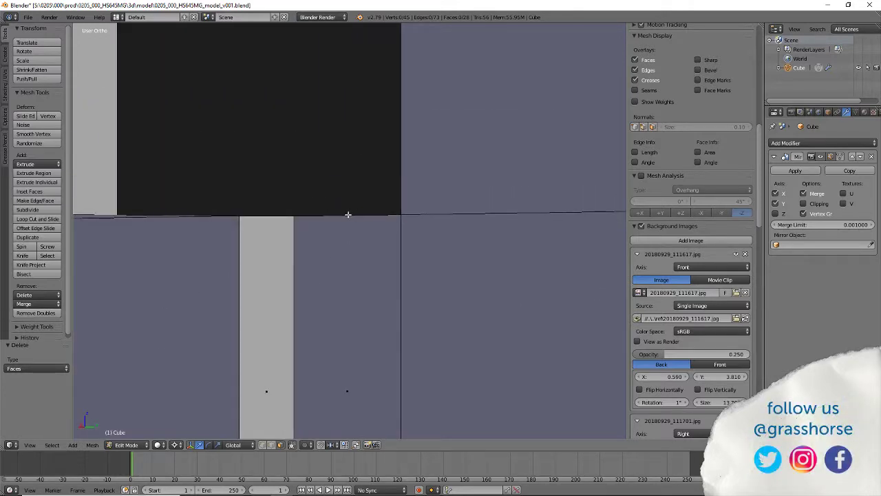
scroll(346, 216, down, 4)
scroll(365, 218, up, 5)
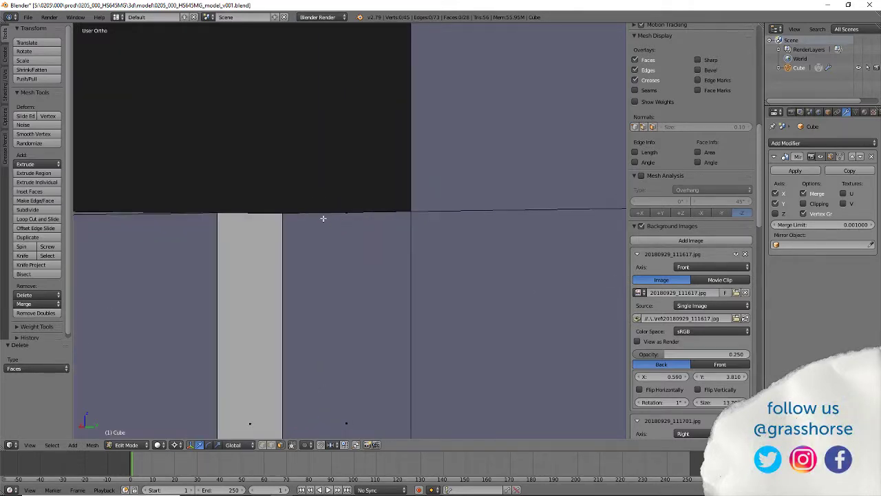
key(z)
right_click(343, 211)
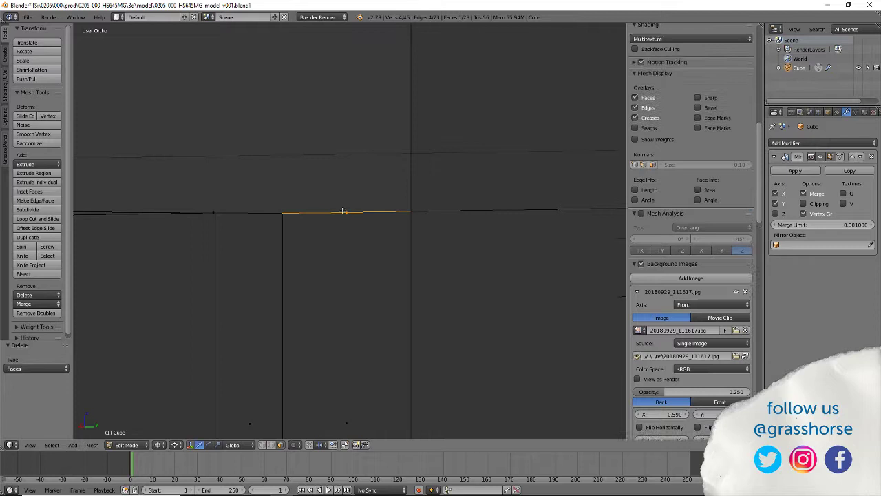
shift+right_click(239, 211)
mouse_move(247, 248)
middle_down()
mouse_move(257, 257)
mouse_move(251, 234)
middle_up()
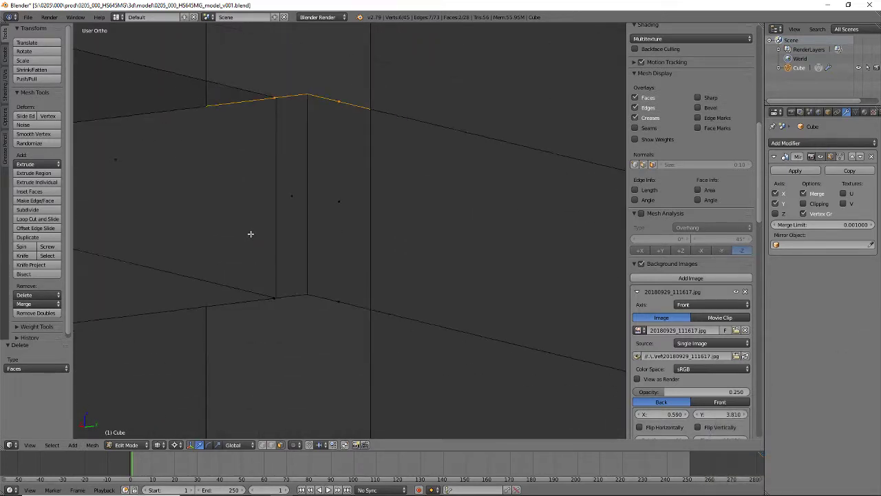
shift+right_click(289, 296)
shift+right_click(327, 296)
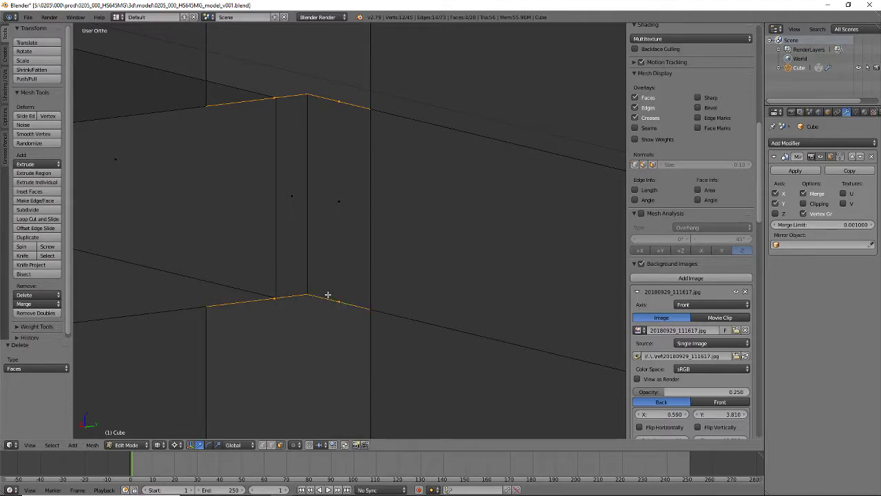
key(x)
click(329, 294)
Delete the two faces at the end of the mounting tab.
scroll(321, 282, up, 4)
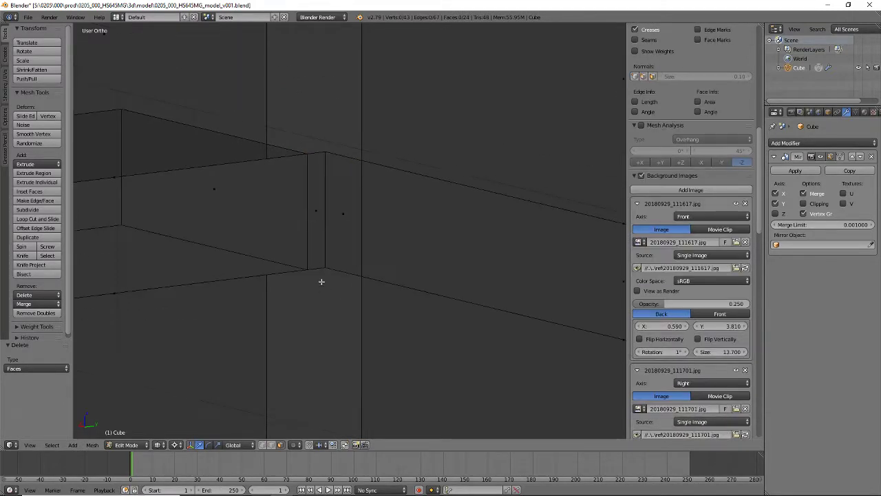
scroll(316, 290, down, 6)
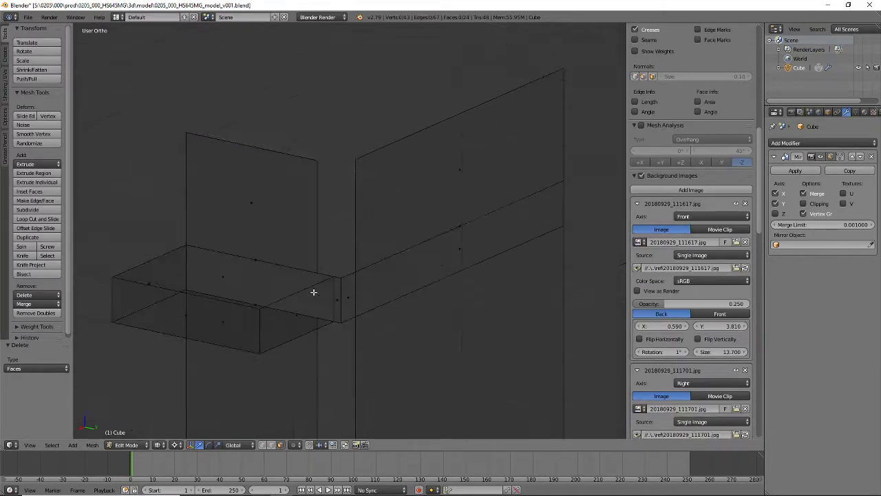
right_click(341, 291)
shift+right_click(346, 287)
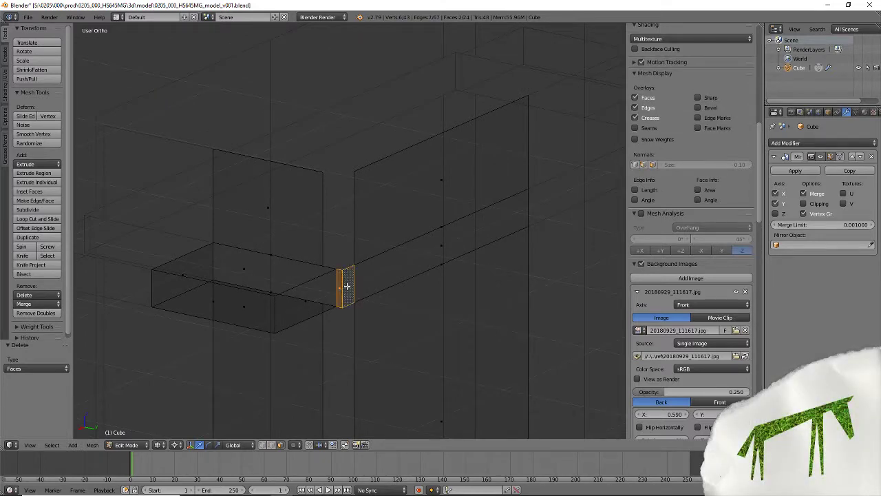
key(x)
click(347, 288)
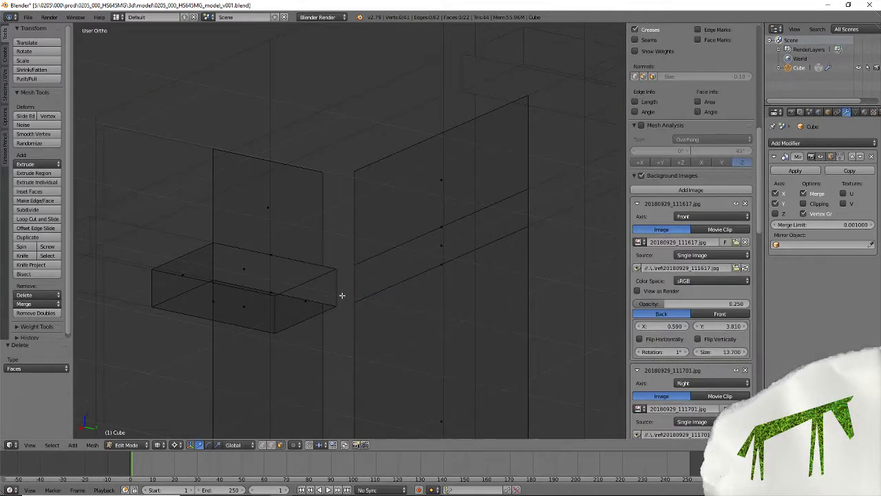
In vertex mode, run Remove Doubles on the whole mesh, merging 11 vertices, then confirm none remain.
middle_drag(344, 295, 342, 296)
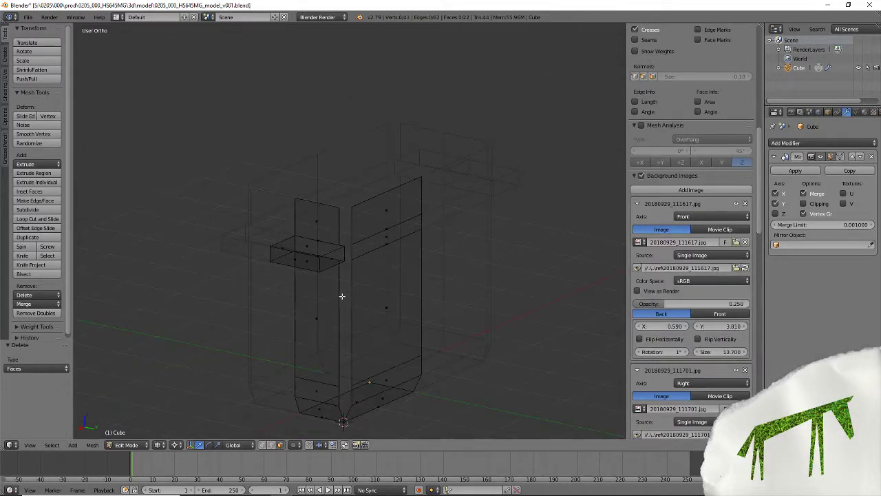
click(263, 445)
right_click(344, 422)
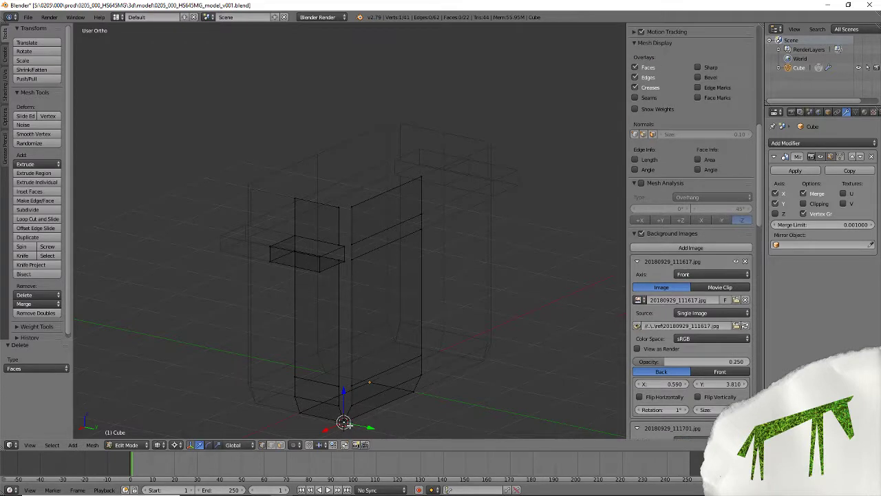
right_click(354, 207)
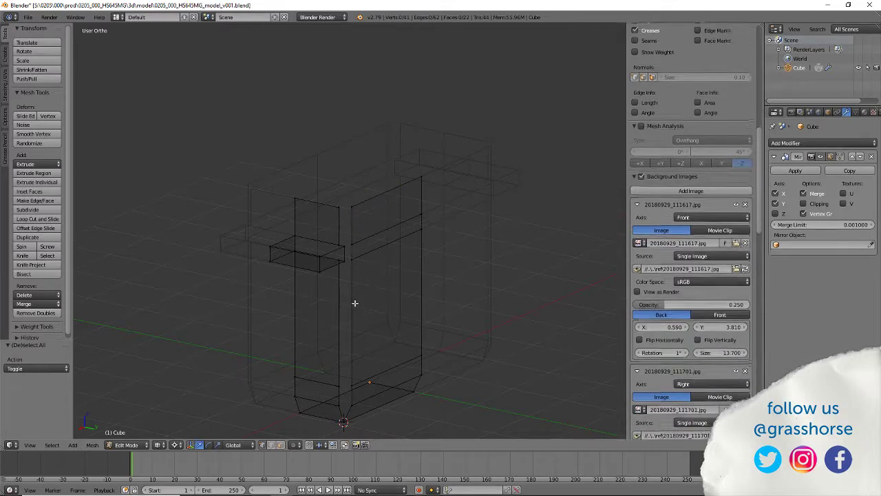
key(a)
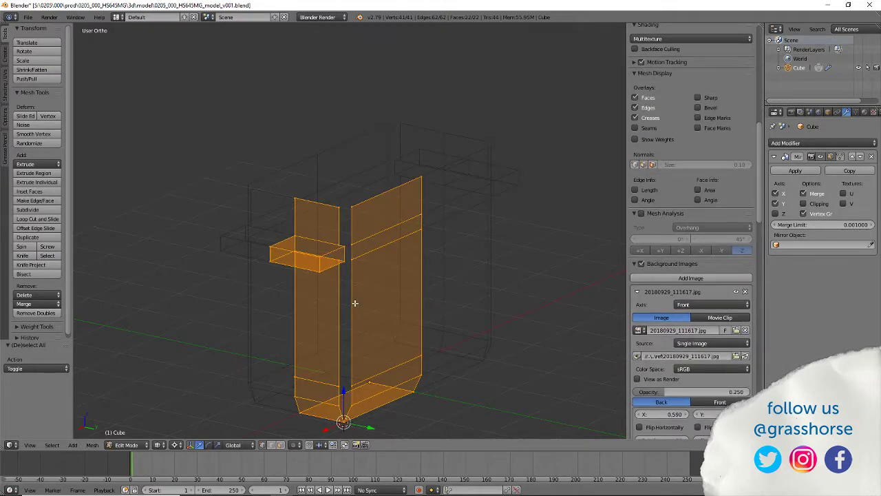
key(w)
click(354, 303)
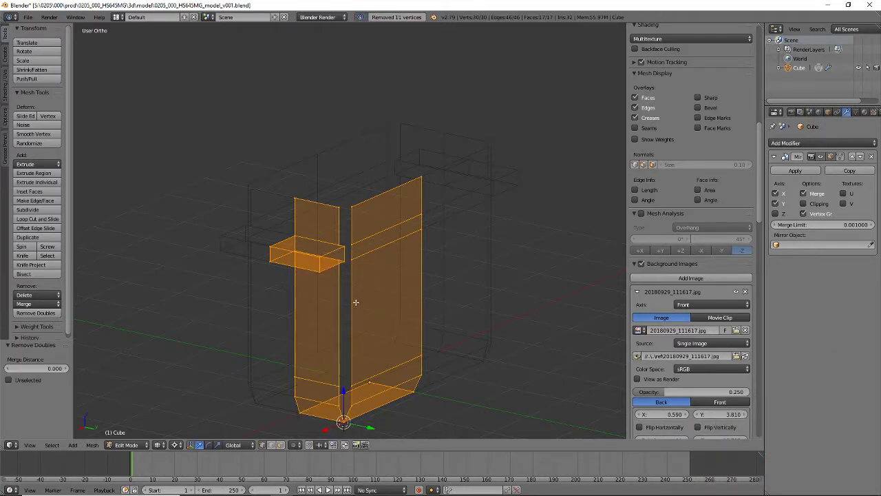
key(w)
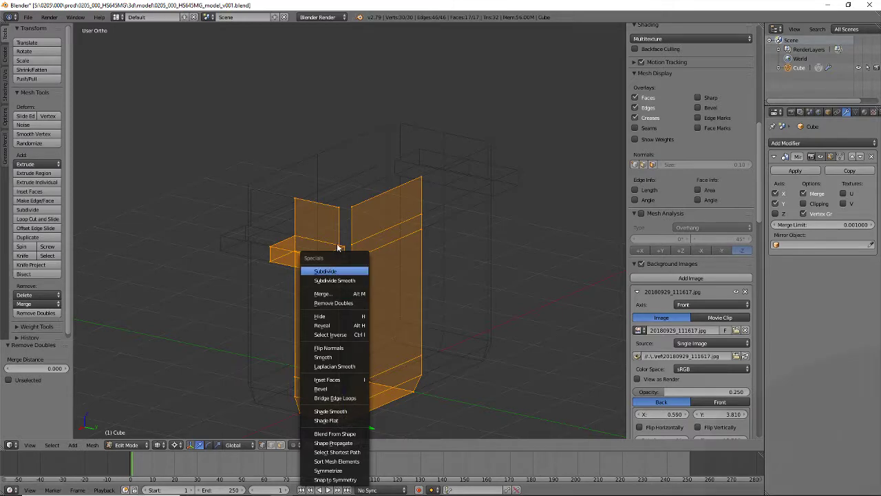
click(341, 303)
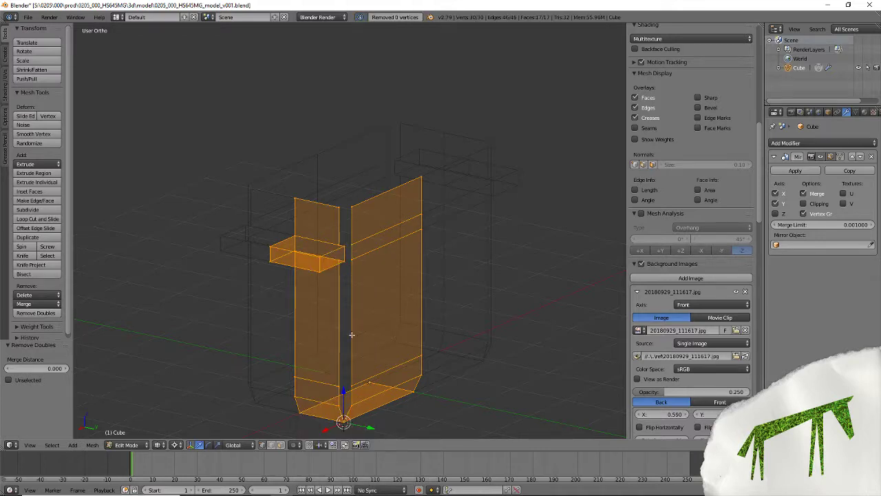
Select the vertical corner edge loop and line it up in Top view over the photo.
right_click(348, 409)
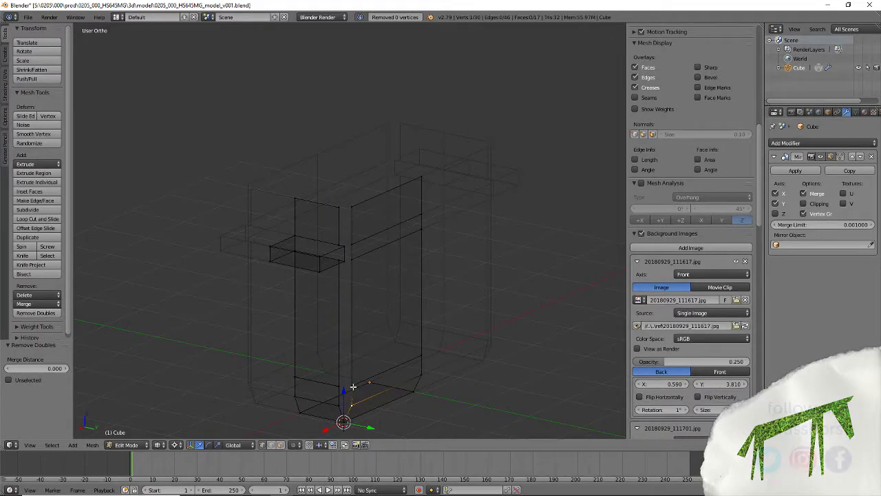
shift+right_click(346, 258)
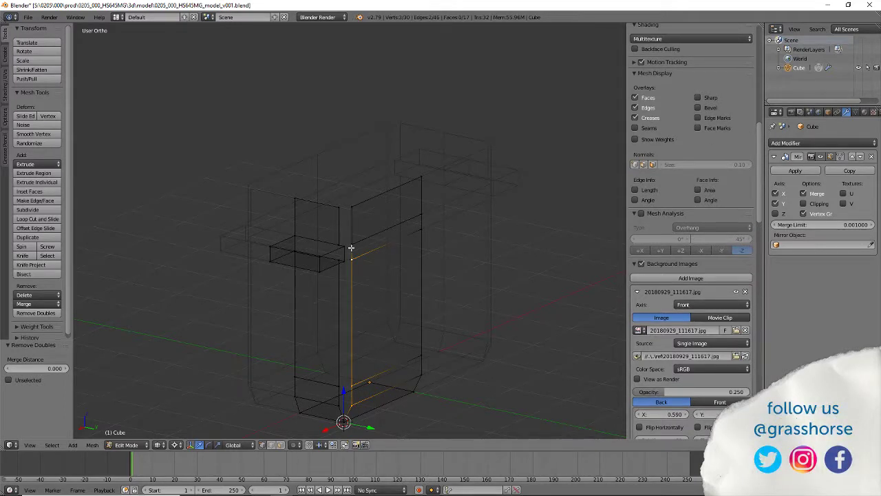
shift+right_click(350, 245)
shift+right_click(352, 210)
key(KP_7)
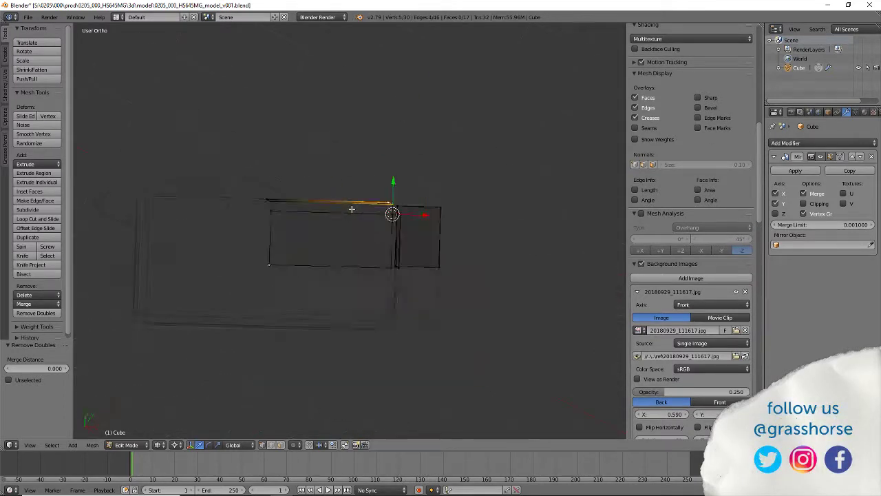
scroll(373, 197, up, 8)
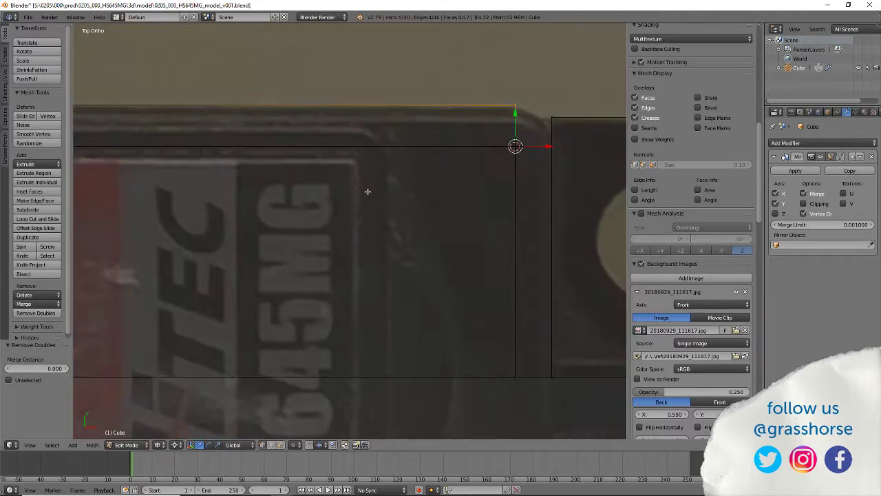
shift+middle_drag(465, 175, 244, 273)
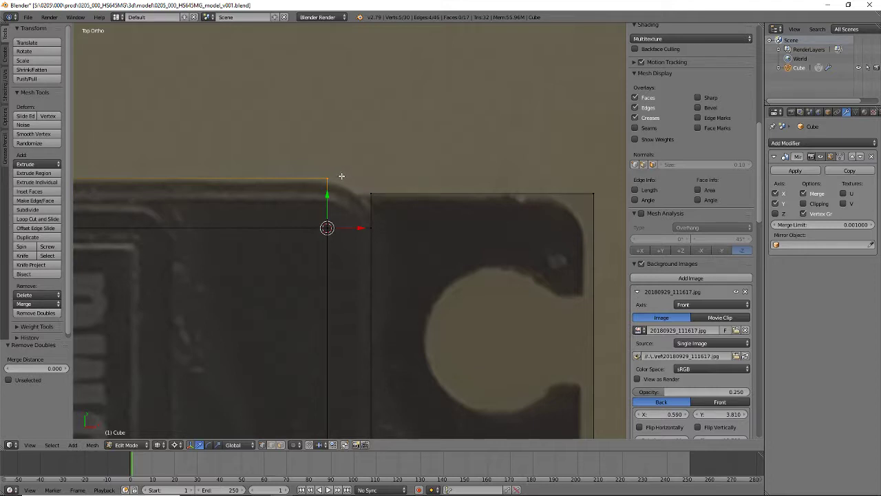
Spin the selected corner, then undo the misplaced arc.
click(23, 248)
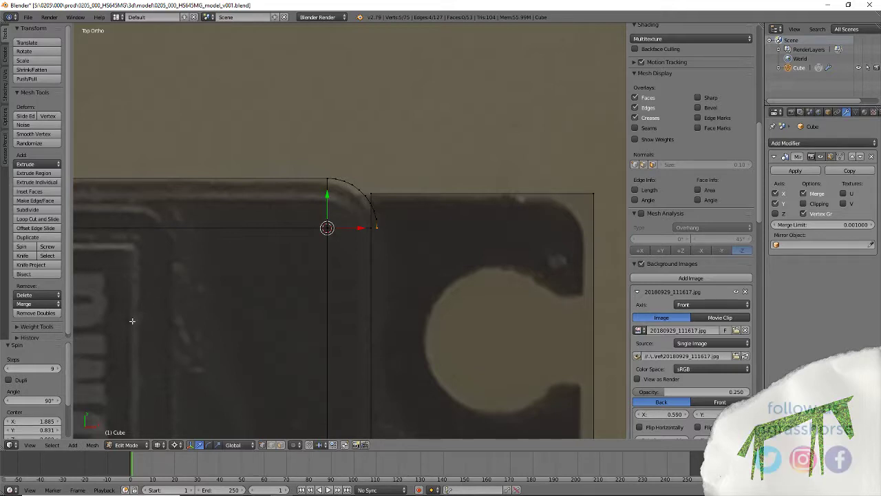
scroll(161, 335, down, 6)
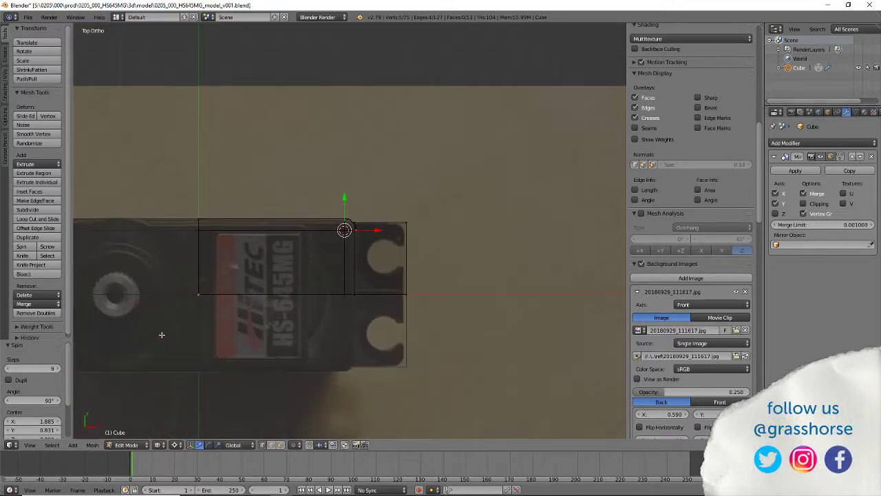
scroll(161, 335, up, 10)
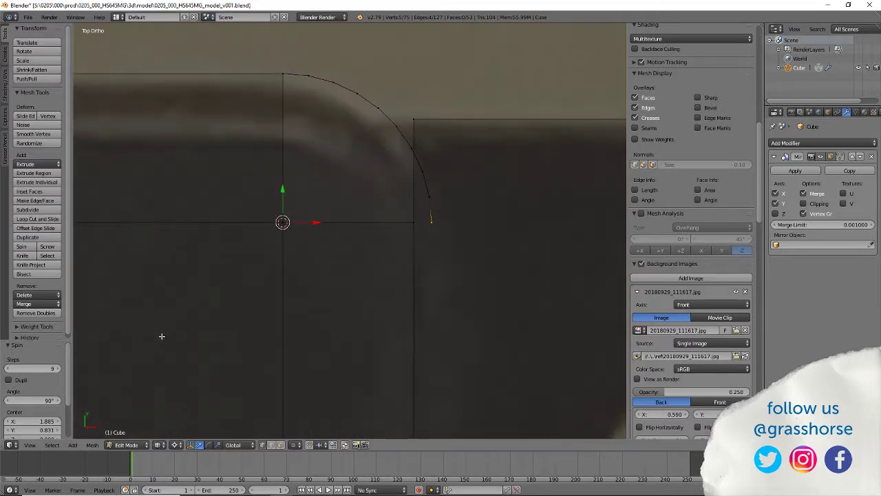
scroll(162, 336, down, 3)
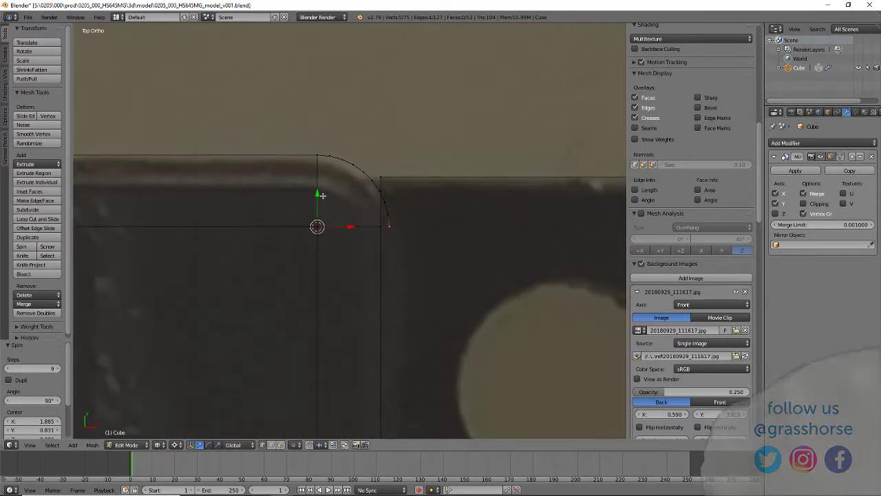
key(ctrl+z)
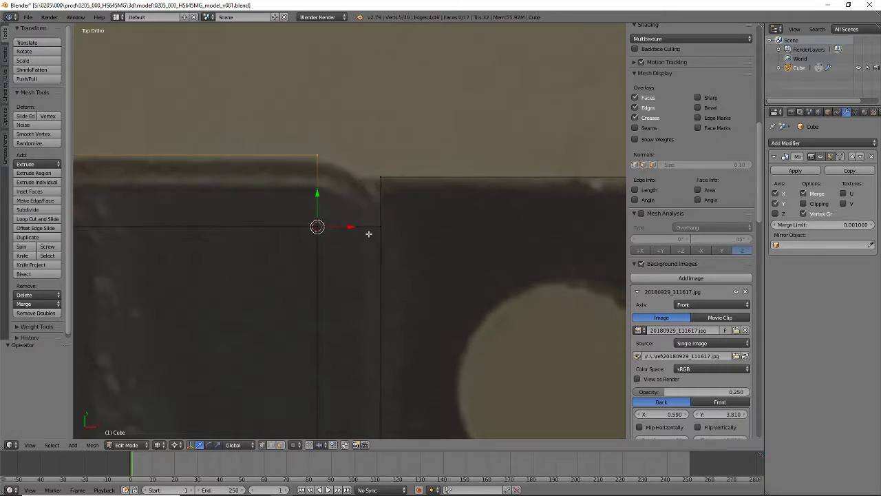
Reselect the corner vertex and spin it into a -90° arc.
key(a)
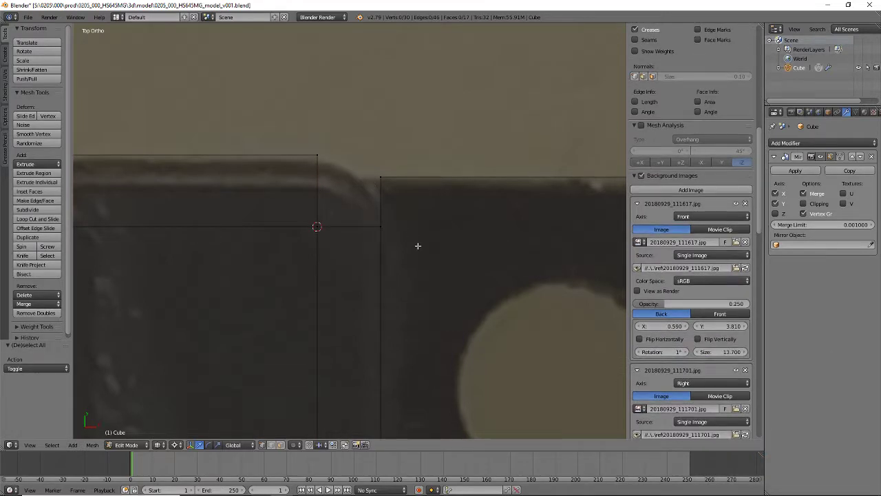
right_click(318, 227)
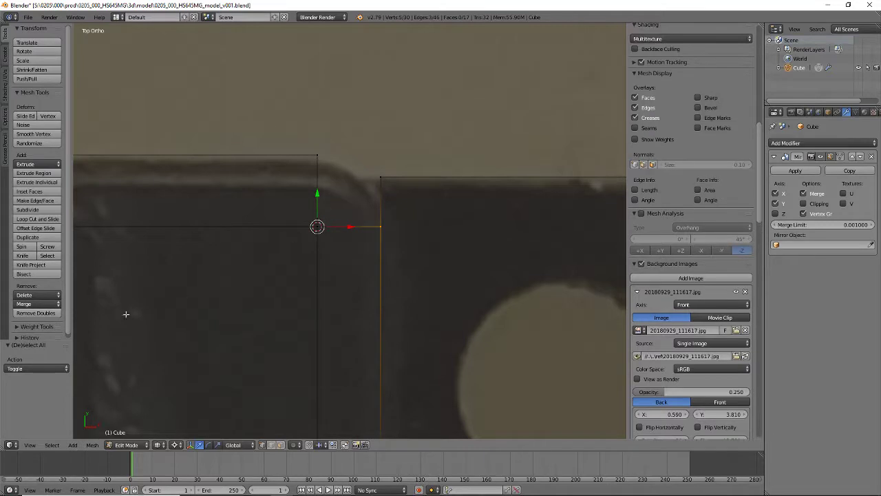
click(22, 247)
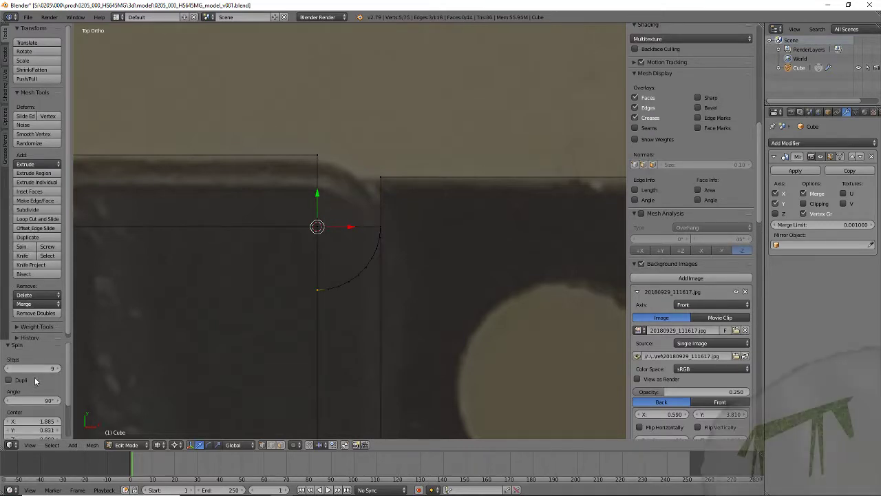
click(29, 400)
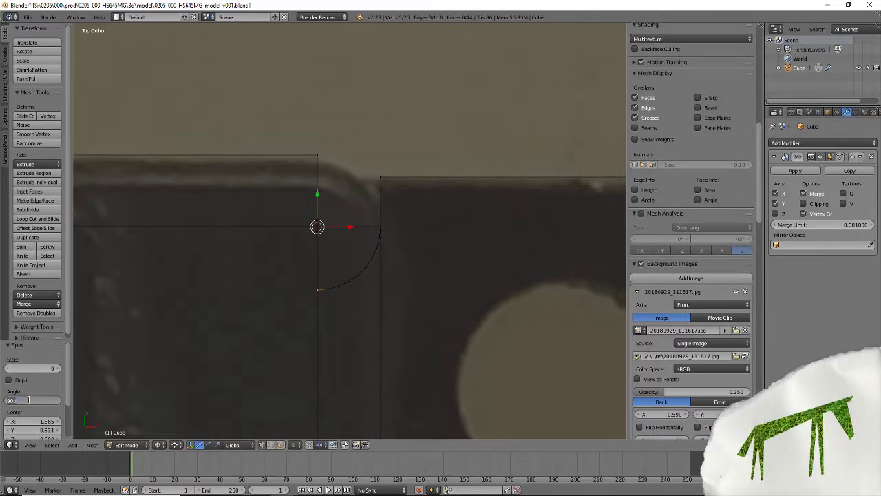
key(Return)
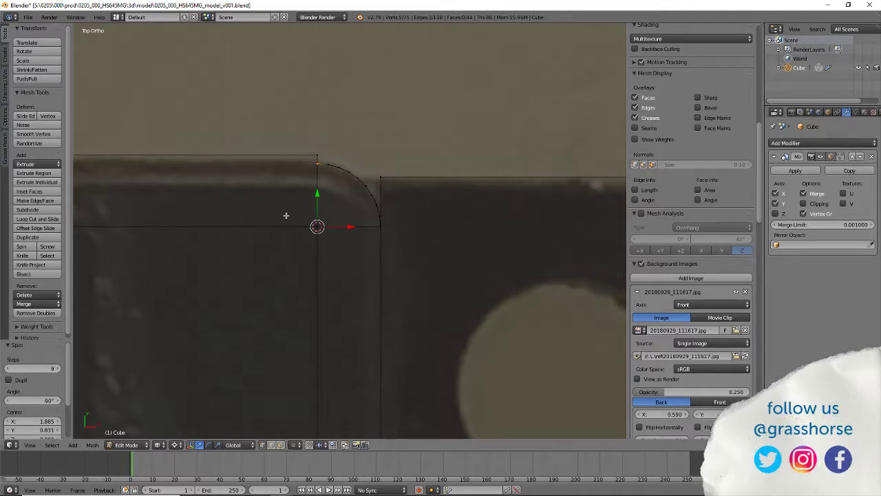
Set the arc to 8 steps and orbit to inspect the rounded corner.
click(6, 369)
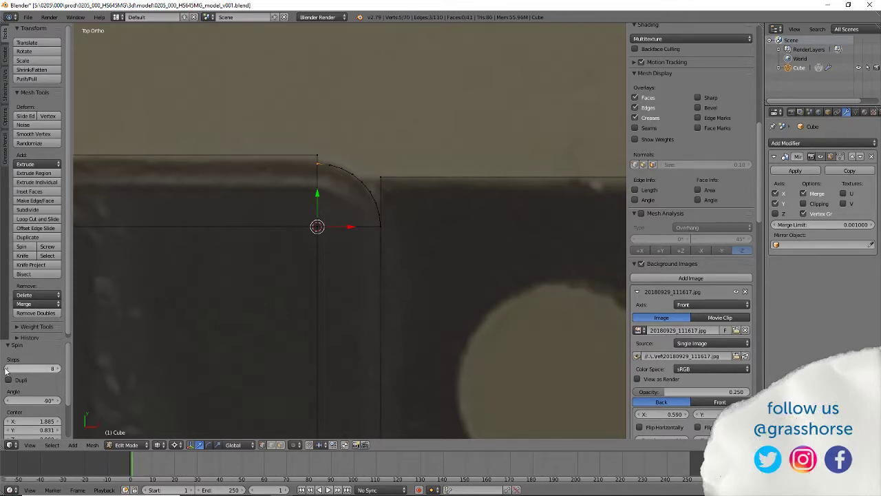
click(6, 369)
click(6, 369)
click(7, 369)
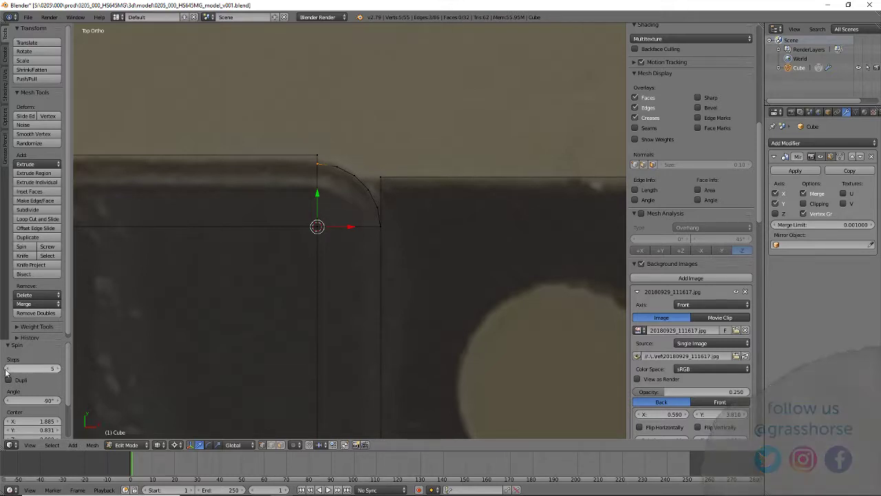
click(6, 370)
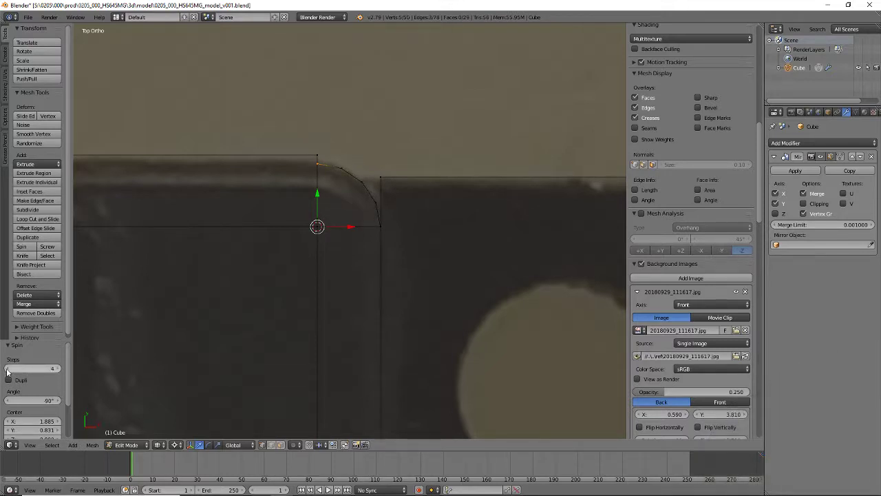
click(57, 370)
click(58, 370)
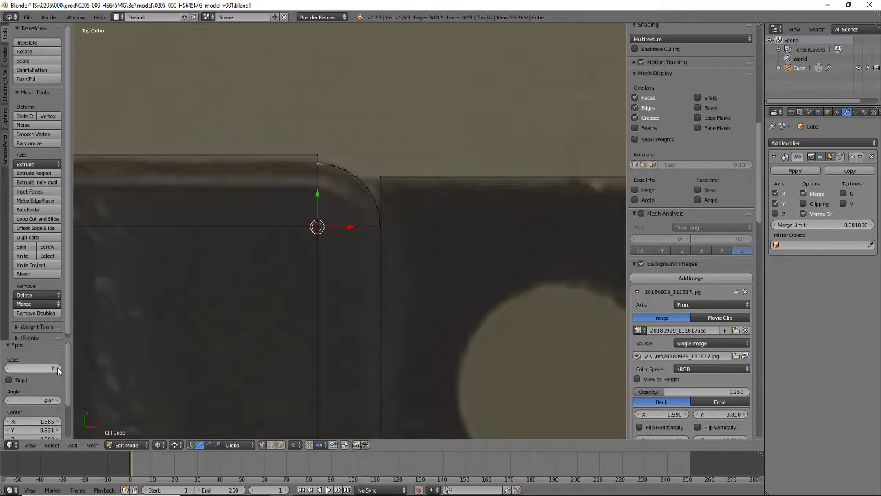
click(58, 369)
click(58, 370)
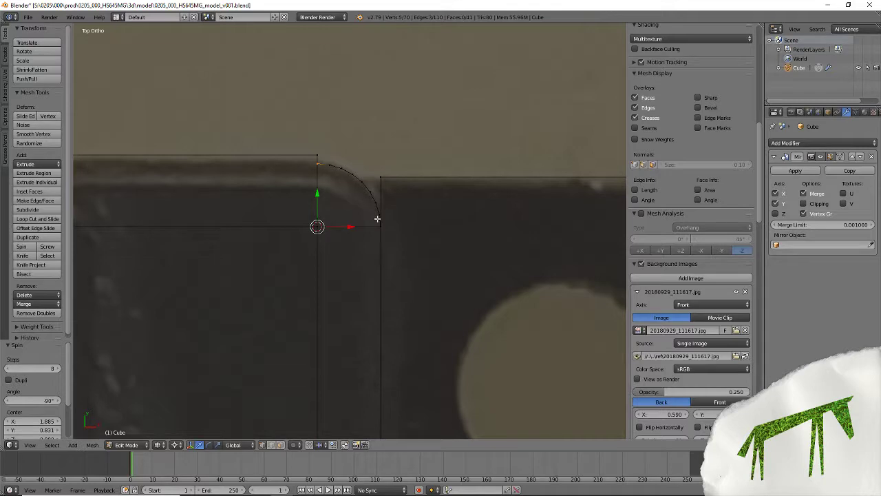
middle_drag(432, 254, 463, 245)
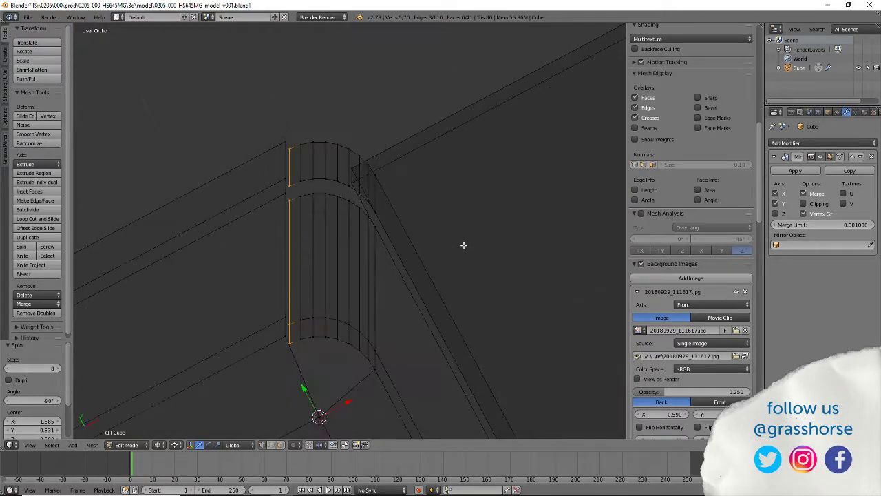
Snap the 3D cursor to the vertex at the base of the rounded corner and center on it.
right_click(290, 344)
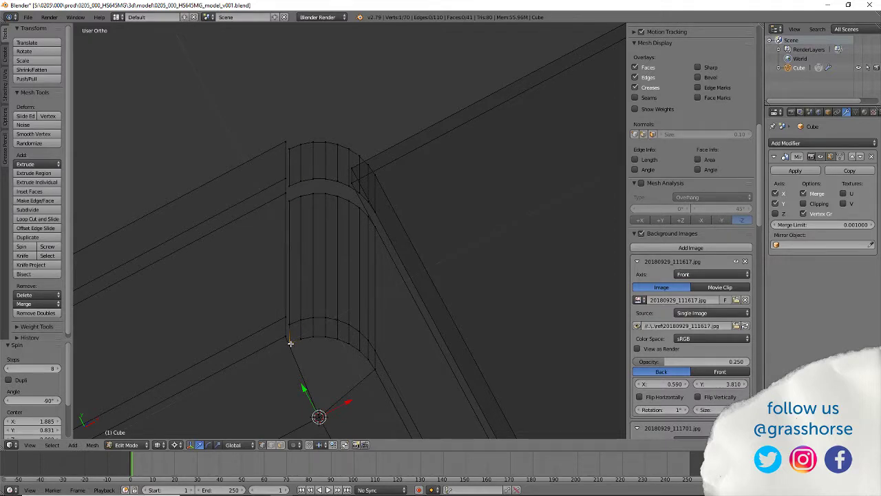
key(shift+s)
click(290, 343)
scroll(252, 357, down, 5)
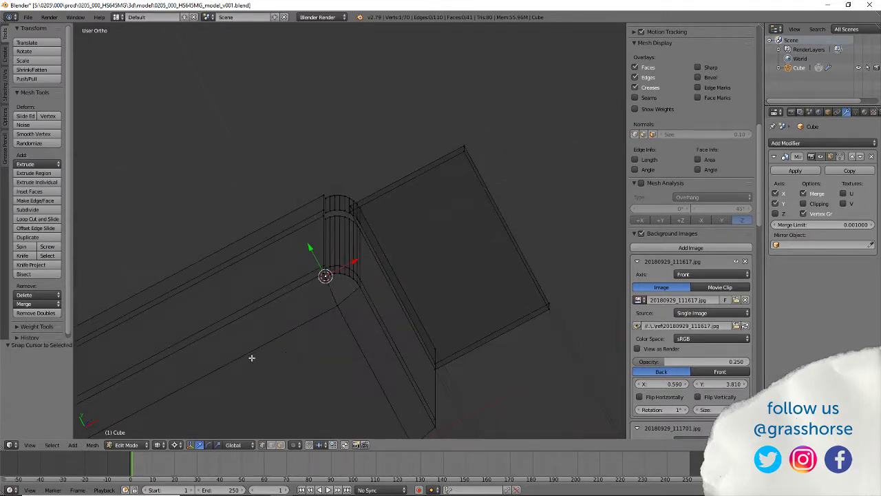
key(KP_Decimal)
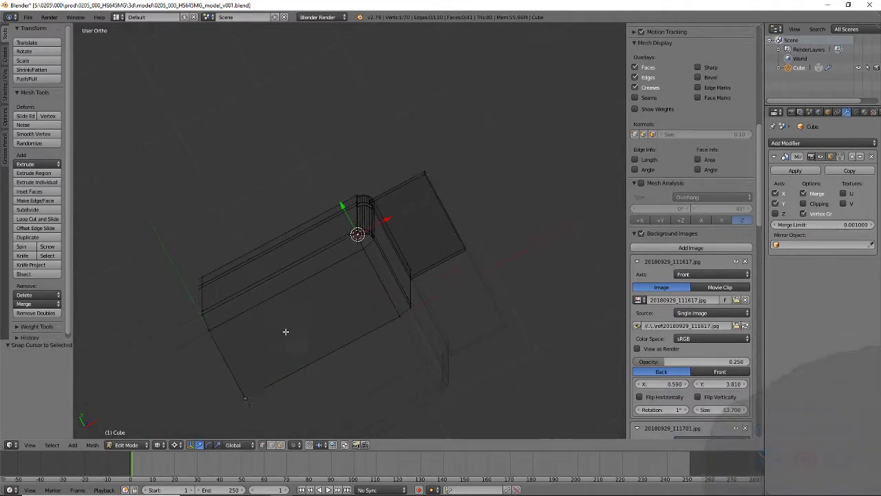
Return to Top view and pan to the mesh corner beside the mounting slot.
scroll(315, 268, up, 6)
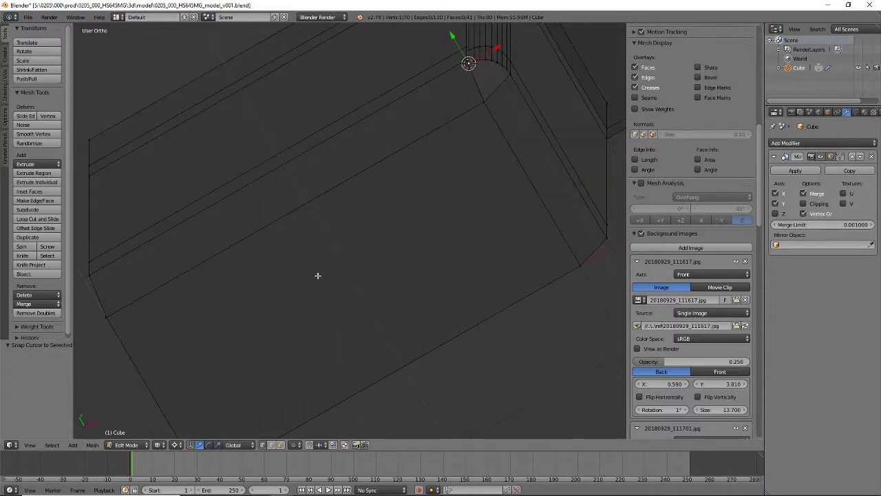
scroll(317, 276, down, 2)
scroll(300, 266, down, 1)
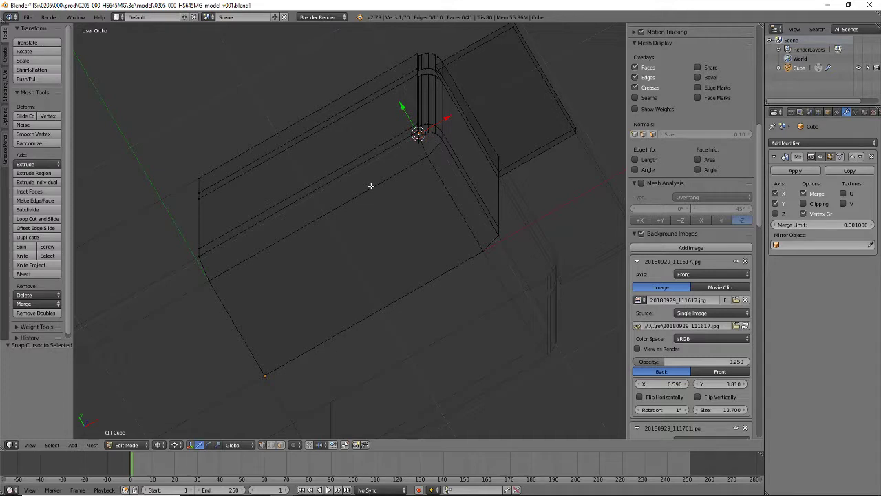
scroll(370, 186, up, 4)
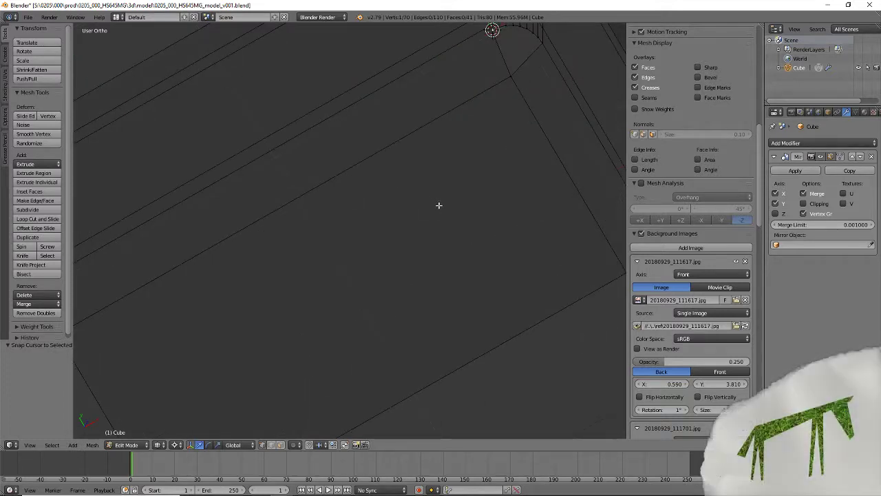
key(KP_7)
scroll(535, 89, down, 1)
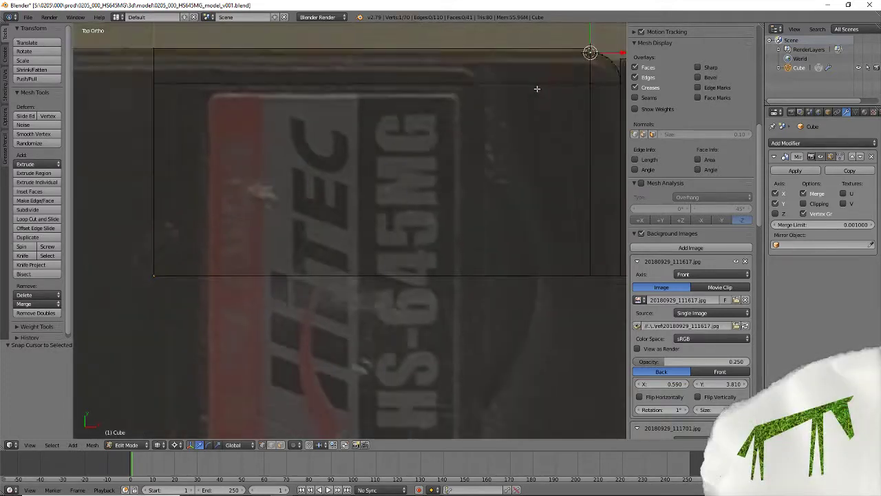
middle_drag(535, 88, 374, 118)
scroll(375, 118, up, 3)
key(KP_7)
scroll(553, 144, up, 3)
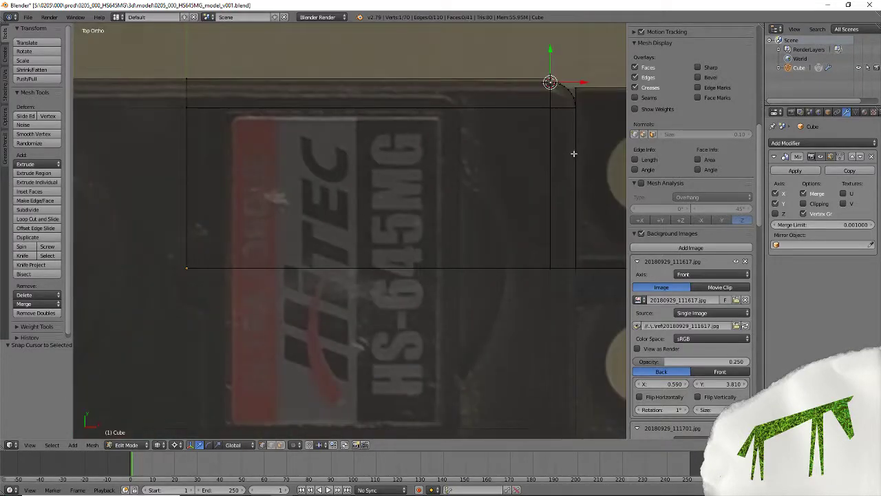
shift+middle_drag(573, 152, 403, 273)
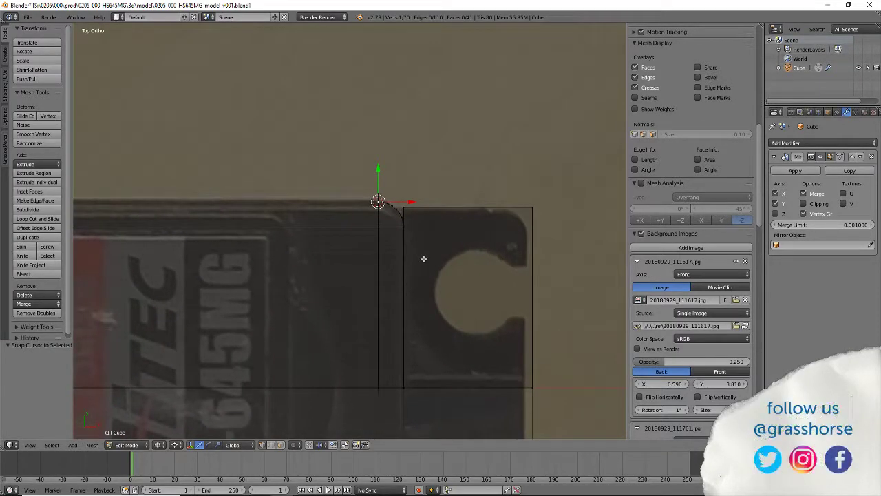
Select the short vertical edge at the mesh's top corner.
right_click(386, 230)
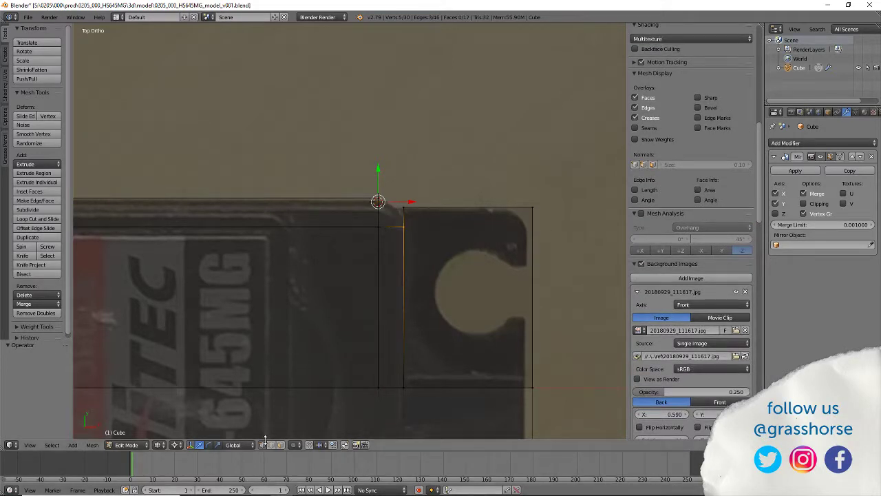
key(a)
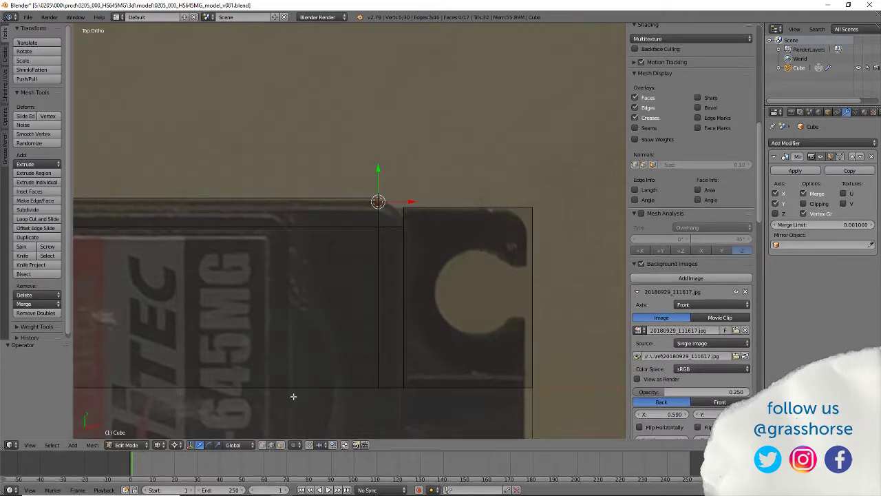
click(389, 226)
scroll(384, 310, down, 4)
scroll(386, 306, up, 5)
scroll(385, 306, up, 1)
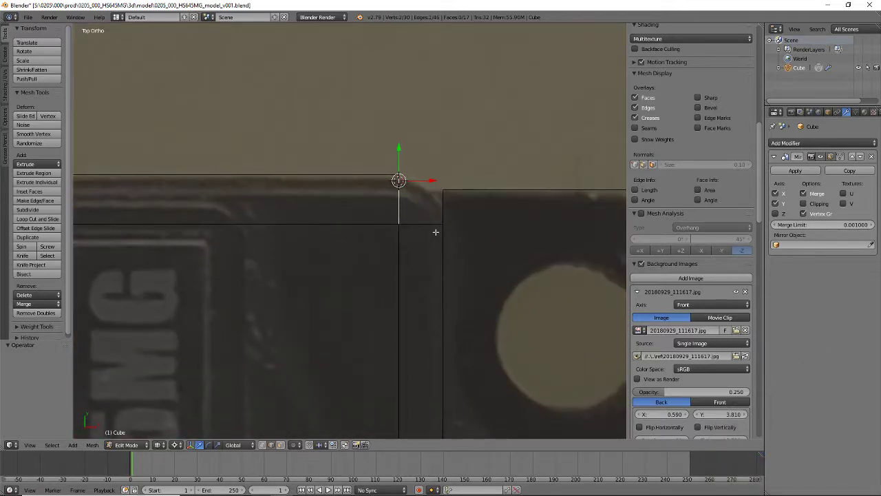
scroll(410, 236, down, 6)
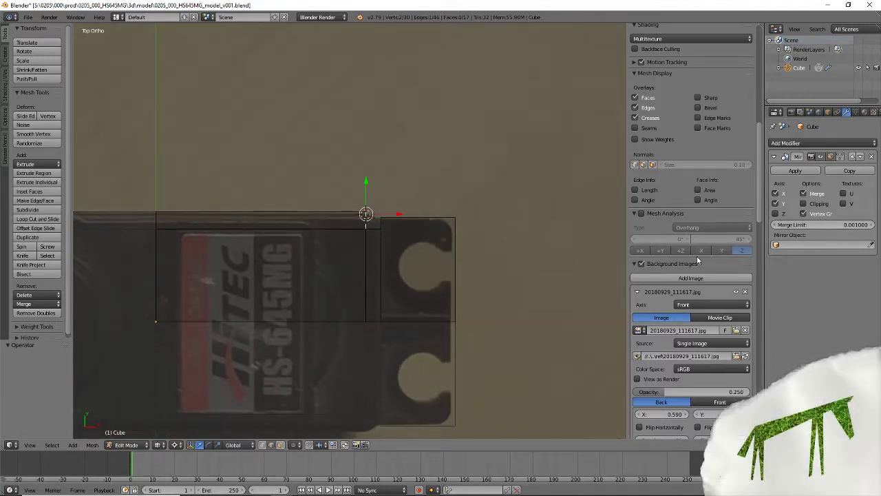
scroll(696, 260, down, 7)
scroll(661, 179, up, 4)
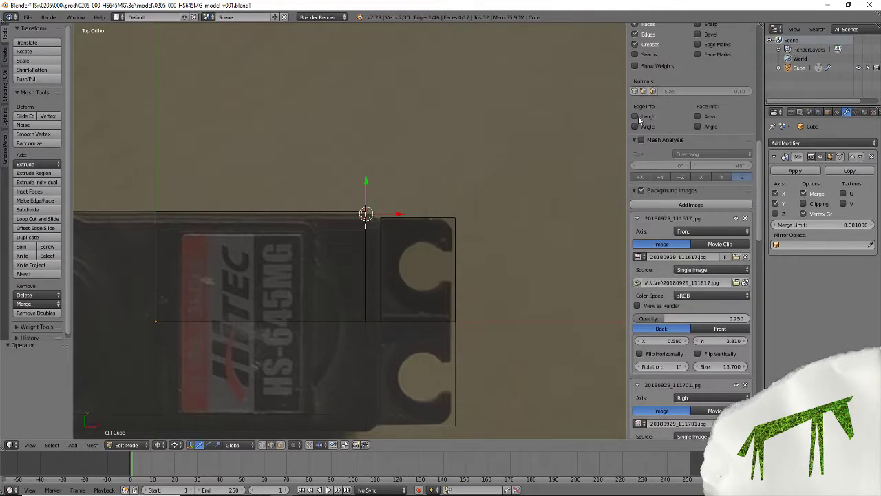
Display edge lengths, read the horizontal and vertical edges (0.3352), and launch Calculator.
click(635, 118)
scroll(326, 253, up, 8)
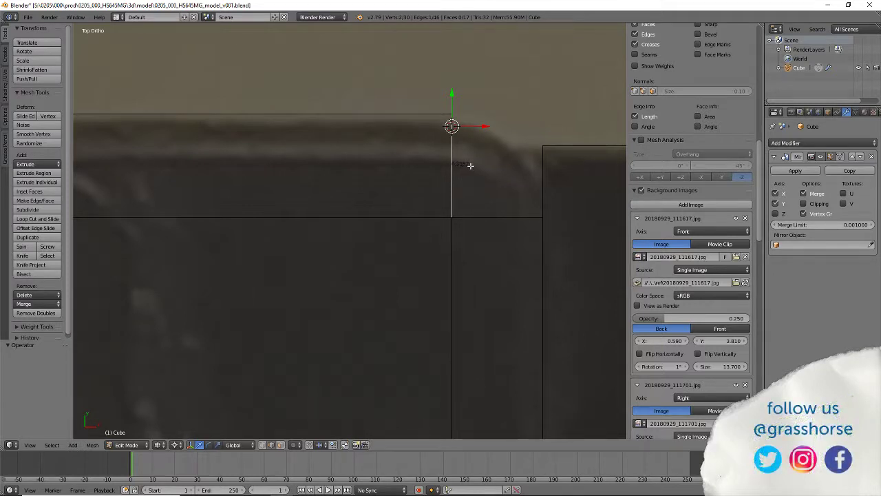
right_click(493, 218)
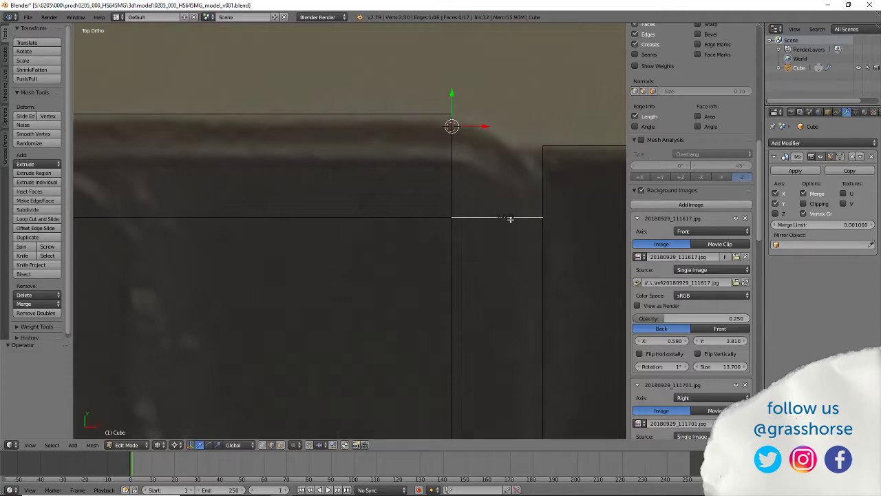
right_click(457, 181)
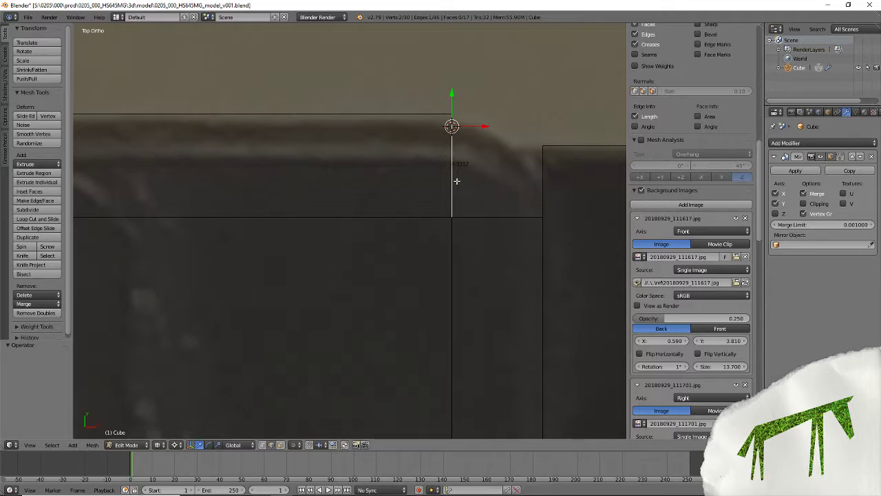
scroll(477, 214, down, 4)
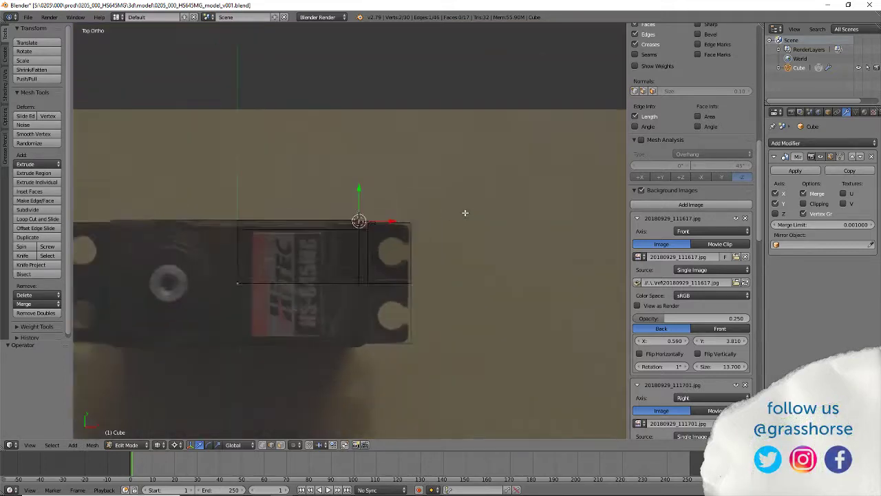
scroll(464, 213, up, 2)
scroll(465, 213, up, 4)
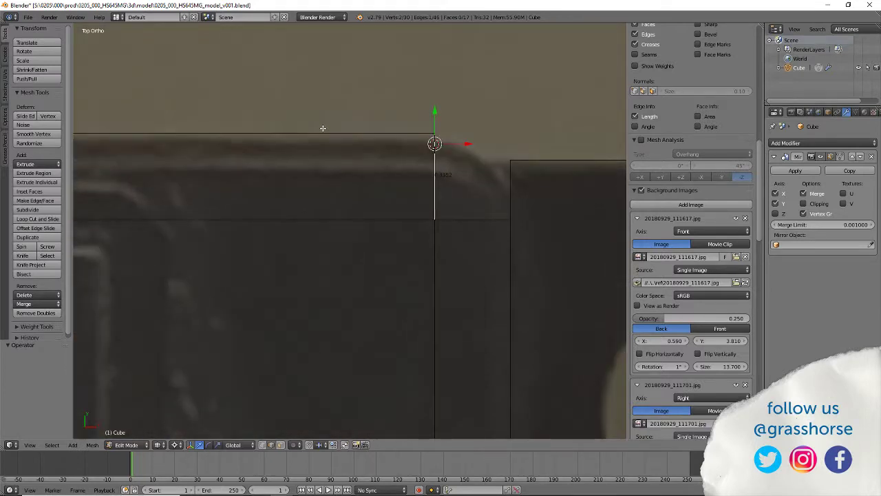
scroll(323, 200, down, 6)
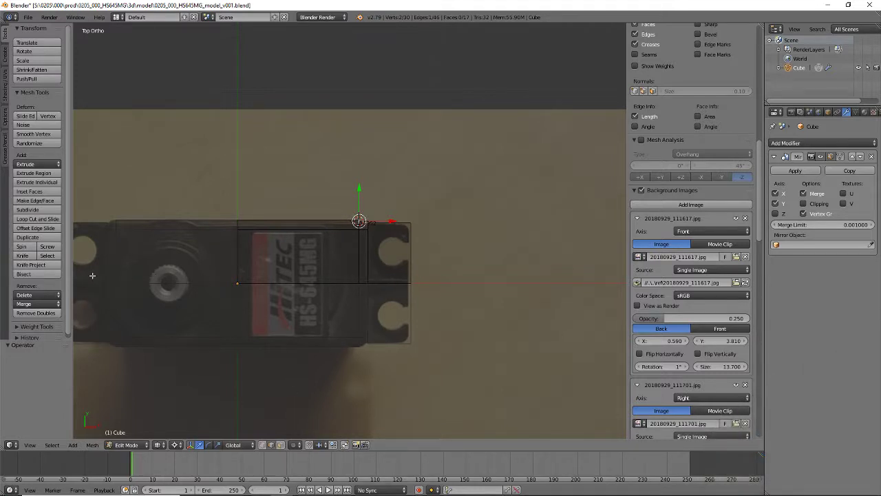
scroll(339, 275, up, 6)
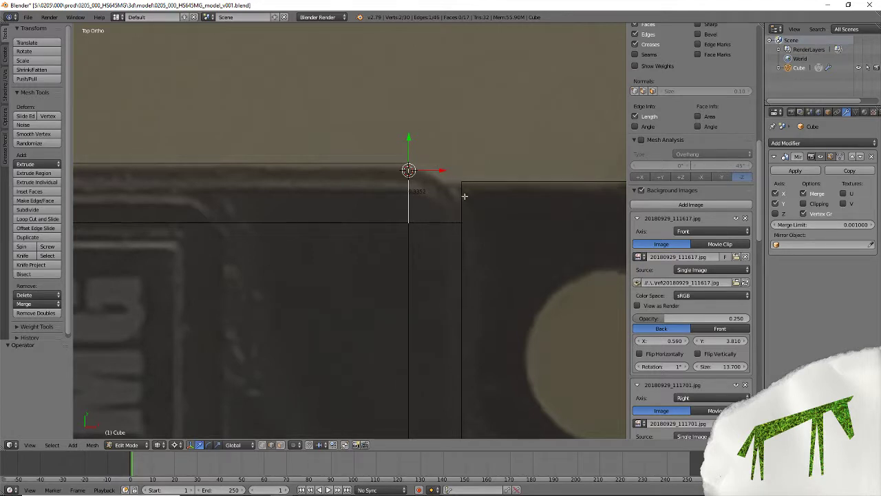
scroll(464, 235, down, 8)
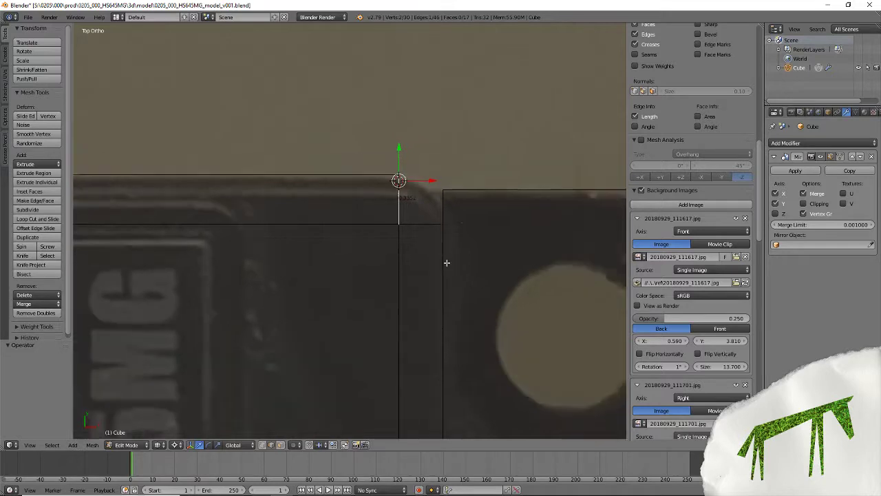
scroll(446, 262, up, 5)
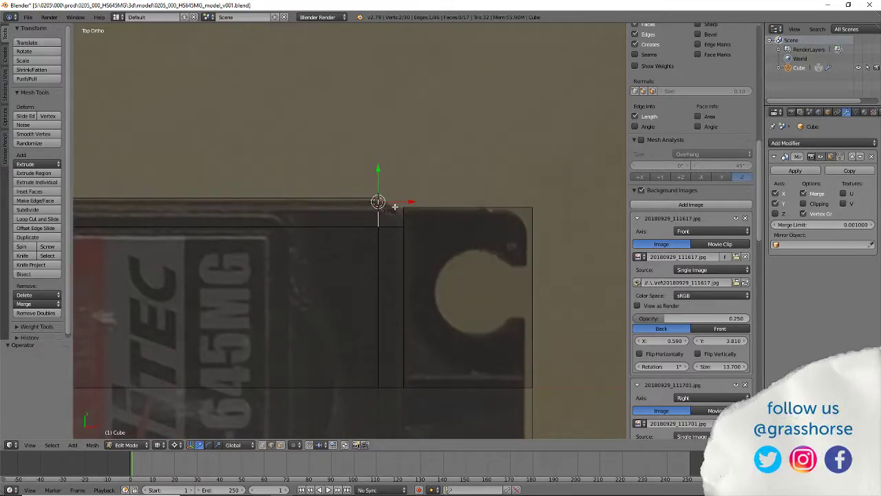
scroll(486, 211, up, 4)
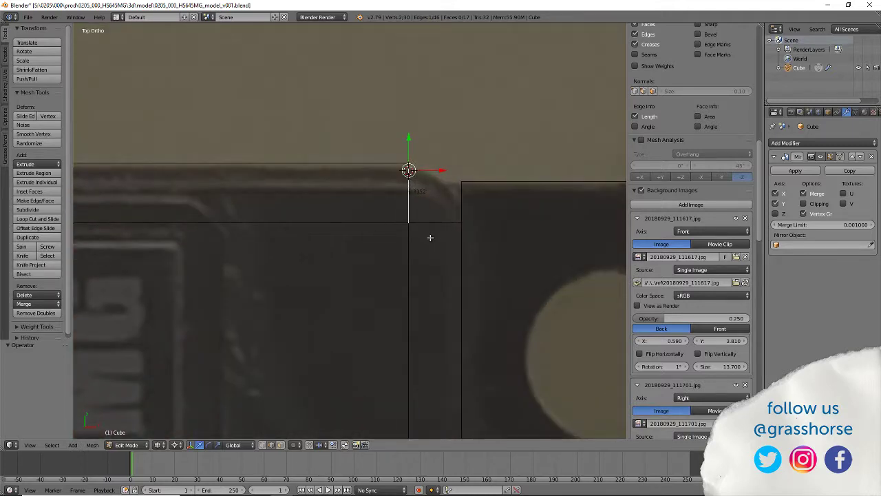
click(530, 487)
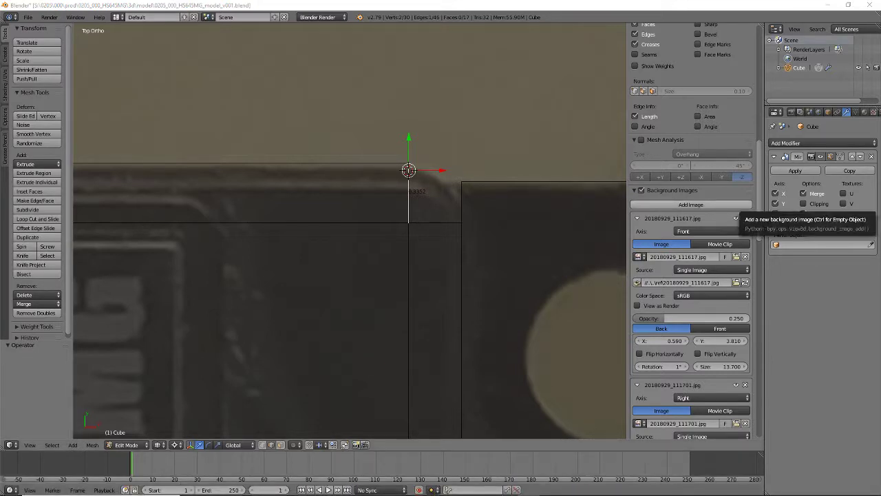
Compute 0.3352 − 0.3276 = 0.0076 in Calculator, then close it.
drag(505, 124, 493, 119)
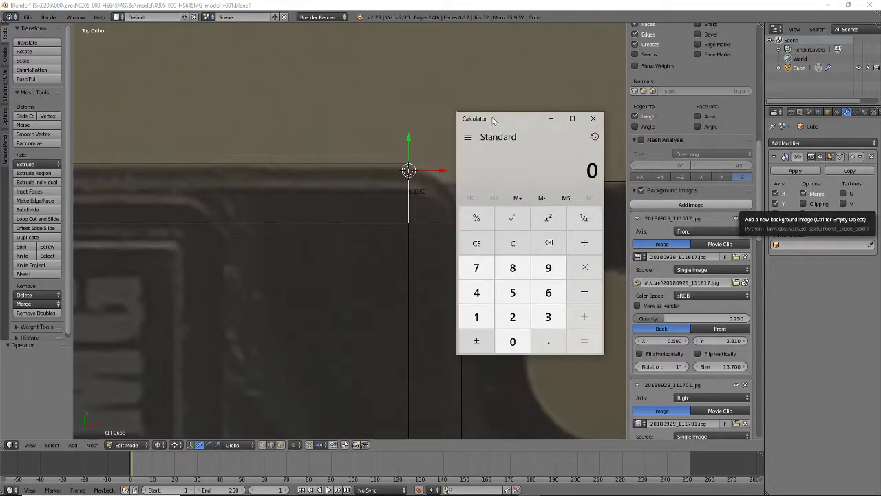
text(0.3352)
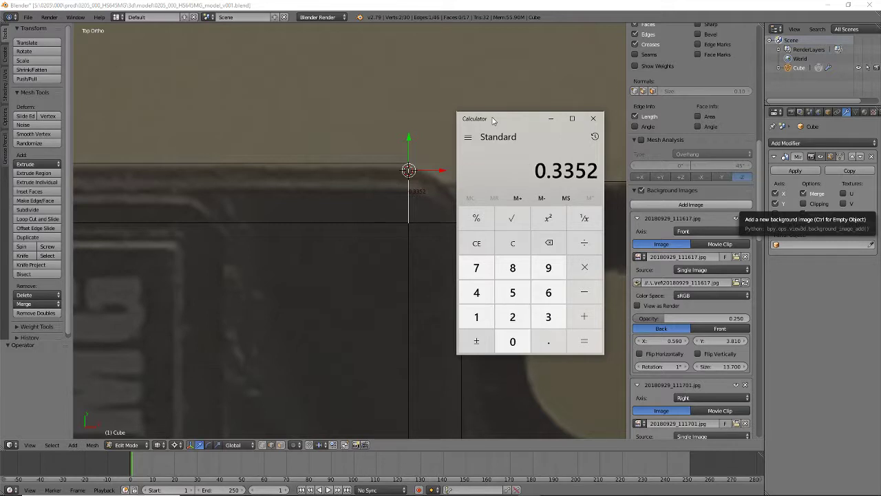
key(minus)
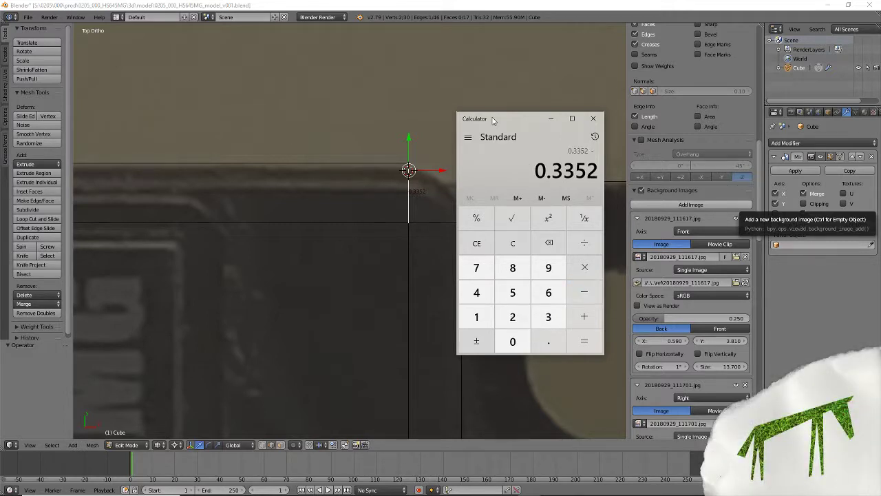
text(0.32)
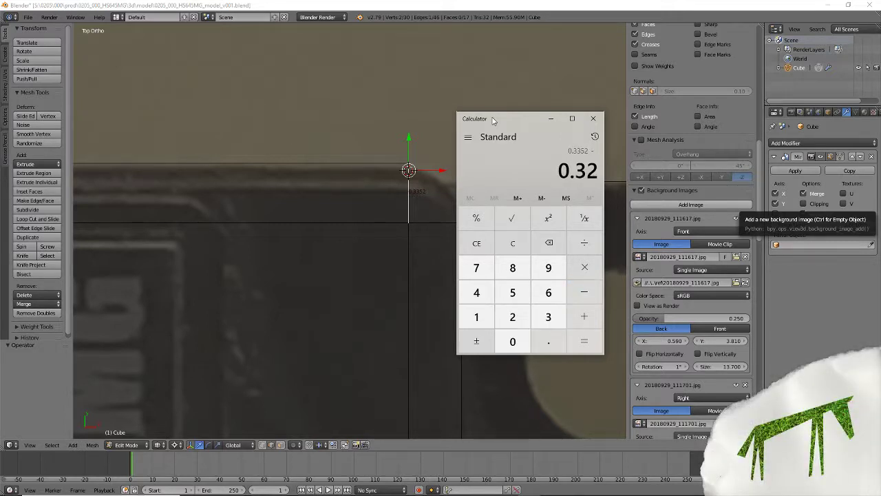
text(76)
key(Return)
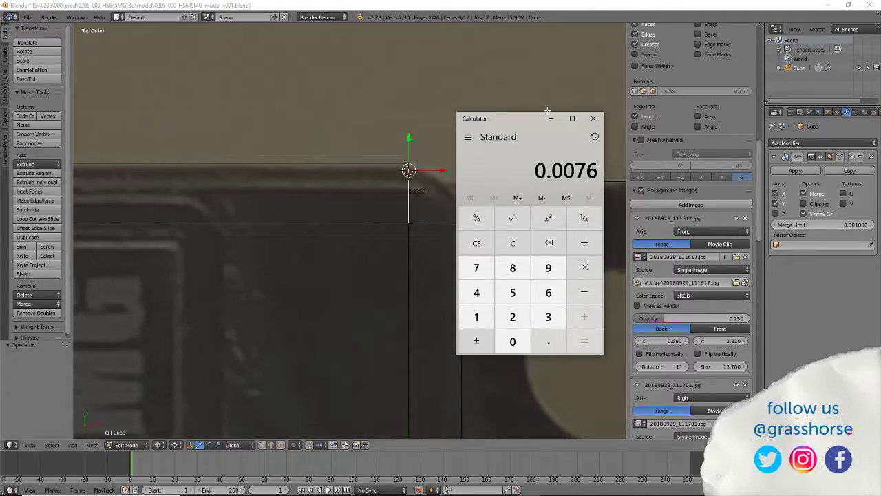
drag(517, 118, 880, 124)
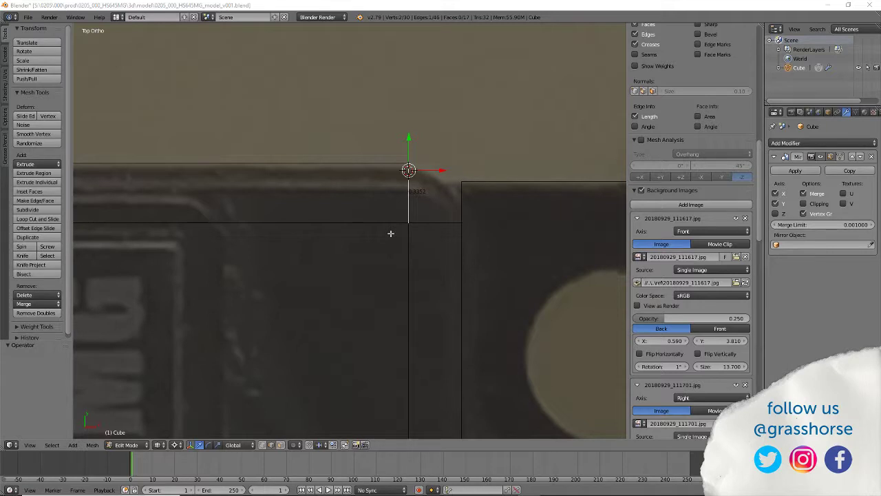
Box-select the inner vertical edge's vertices and shift them -0.00076 along X.
scroll(399, 234, down, 5)
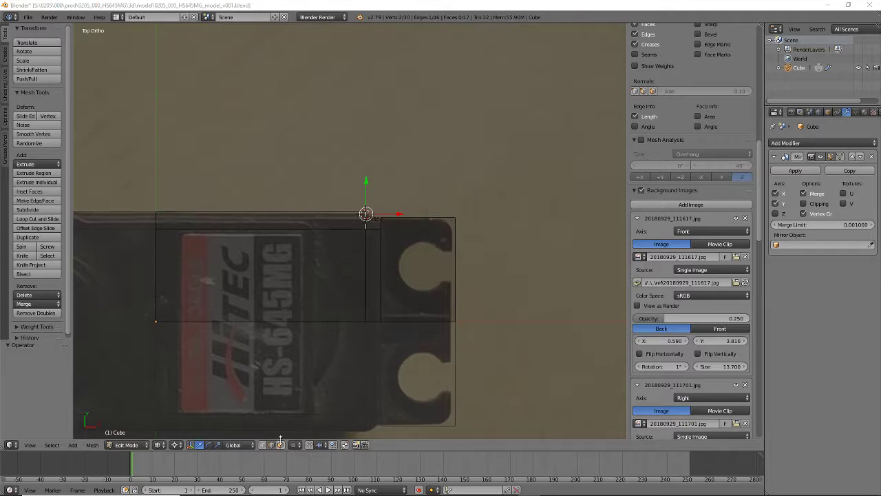
shift+right_click(264, 420)
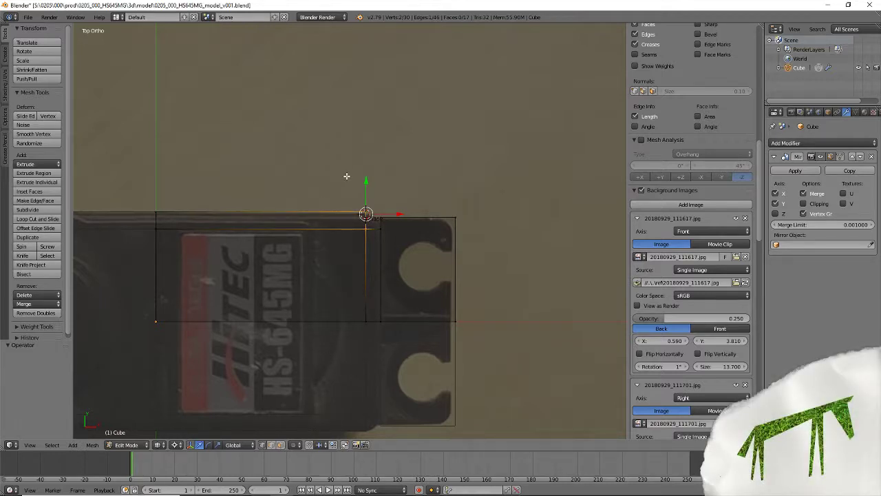
key(a)
key(b)
drag(347, 163, 367, 335)
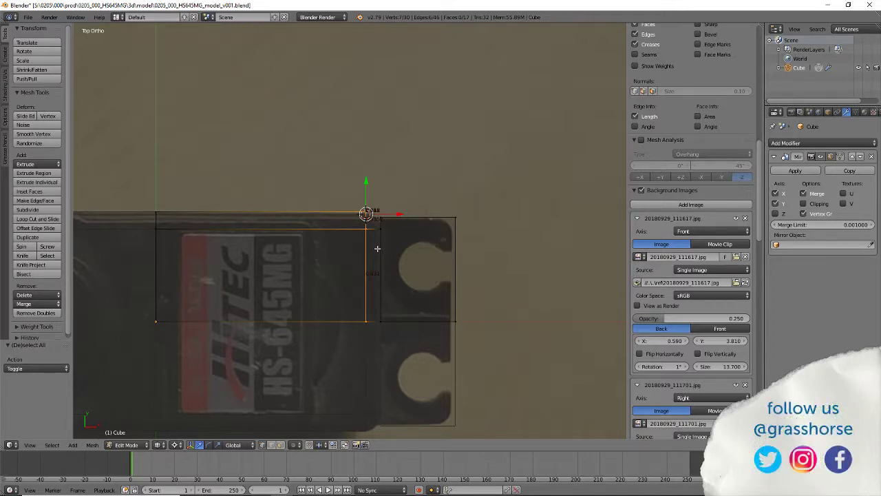
key(g)
key(x)
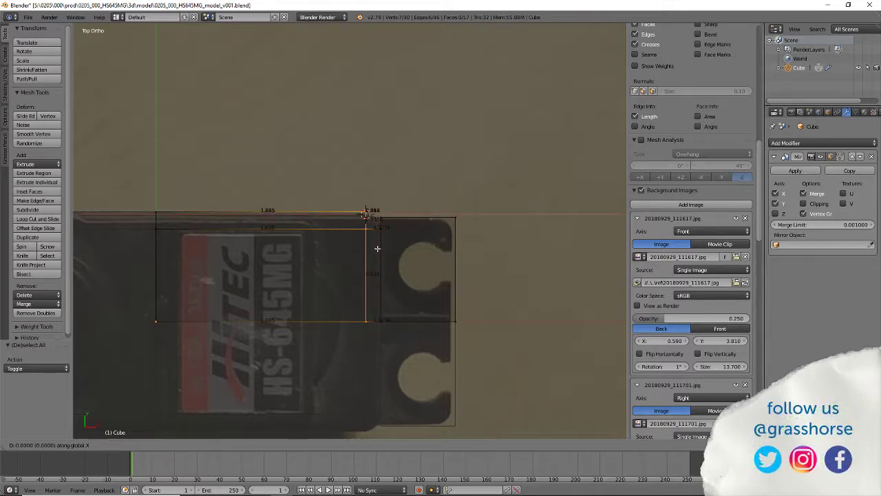
text(-.00076)
key(Return)
Snap the 3D cursor to the edge's top vertex, then box-select that corner vertex.
scroll(393, 210, up, 3)
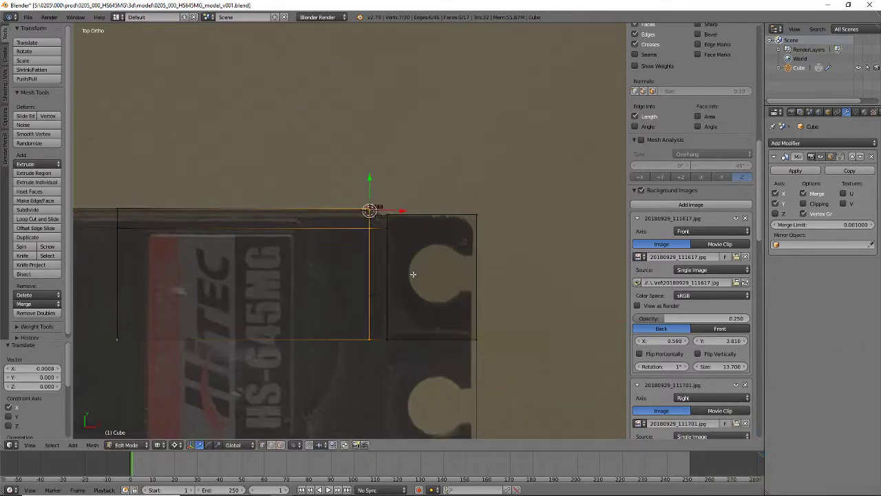
right_click(381, 228)
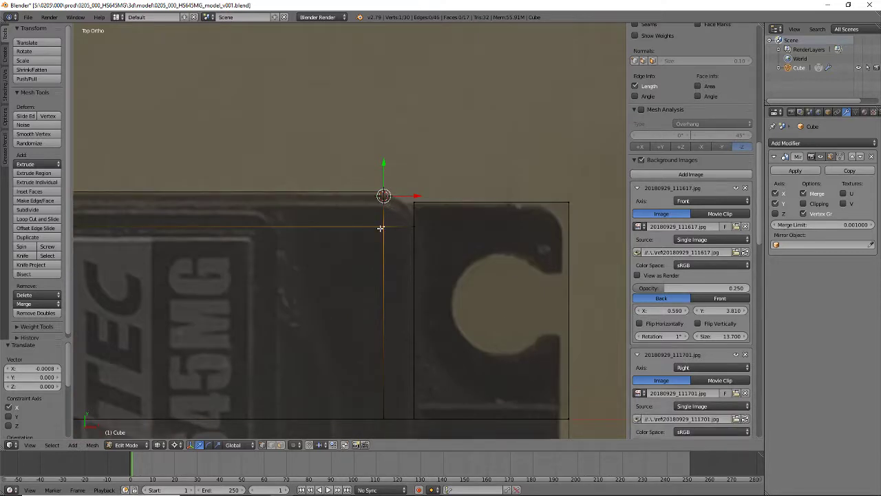
key(shift+s)
click(381, 227)
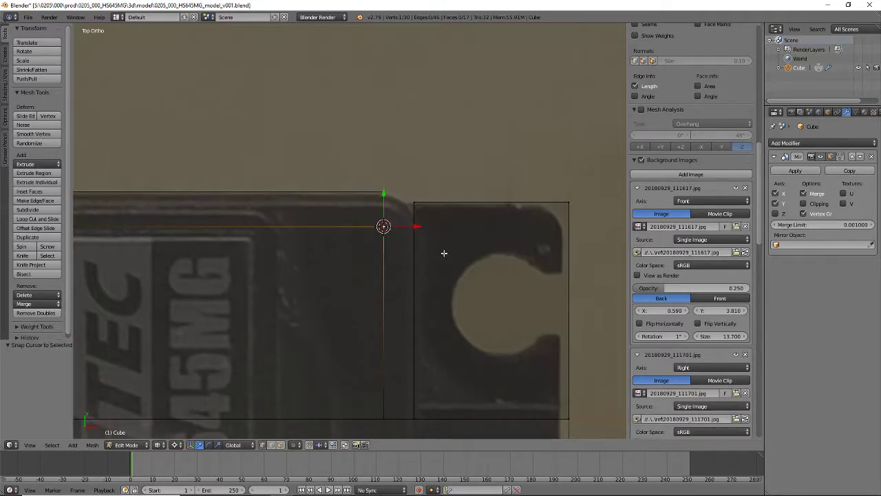
scroll(444, 254, up, 4)
key(a)
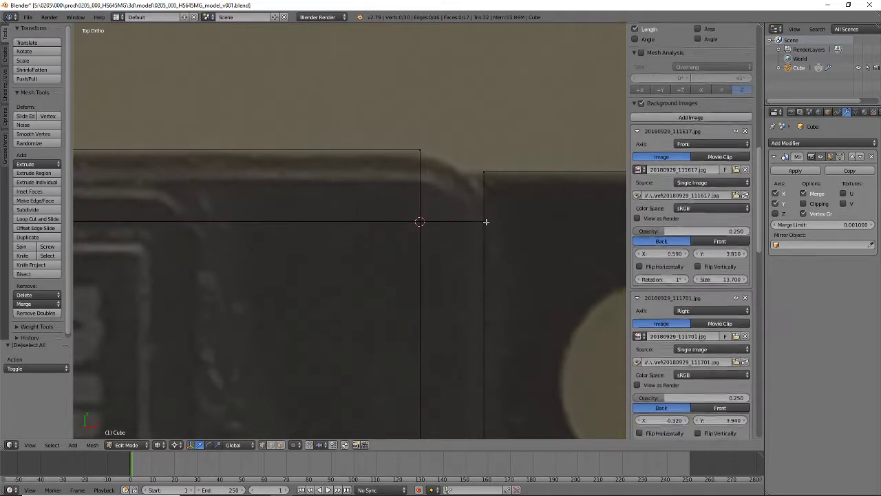
key(b)
drag(388, 124, 427, 154)
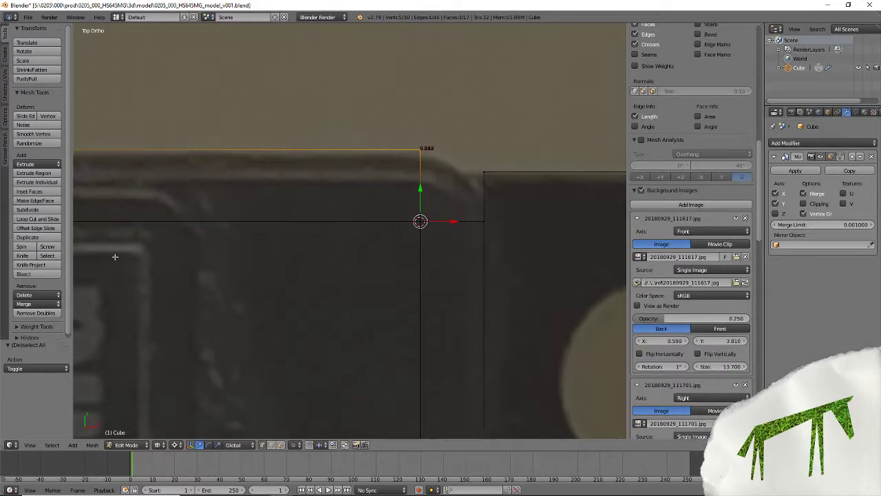
click(22, 246)
click(31, 400)
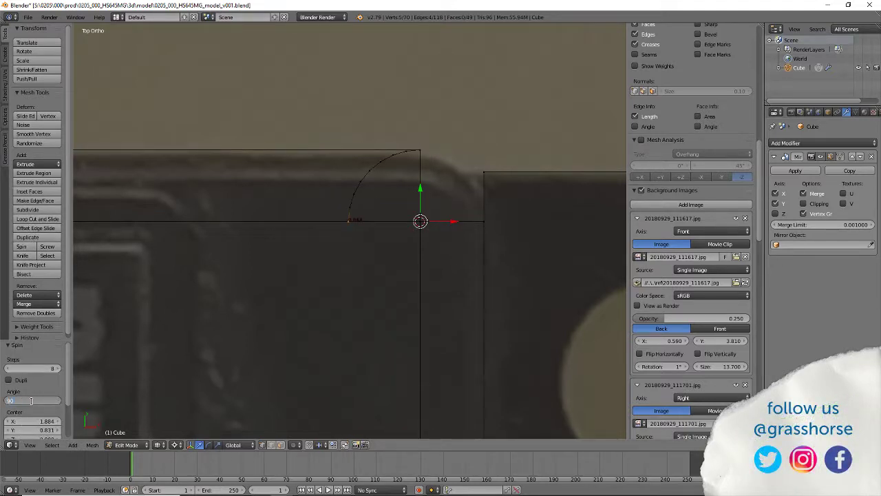
key(Return)
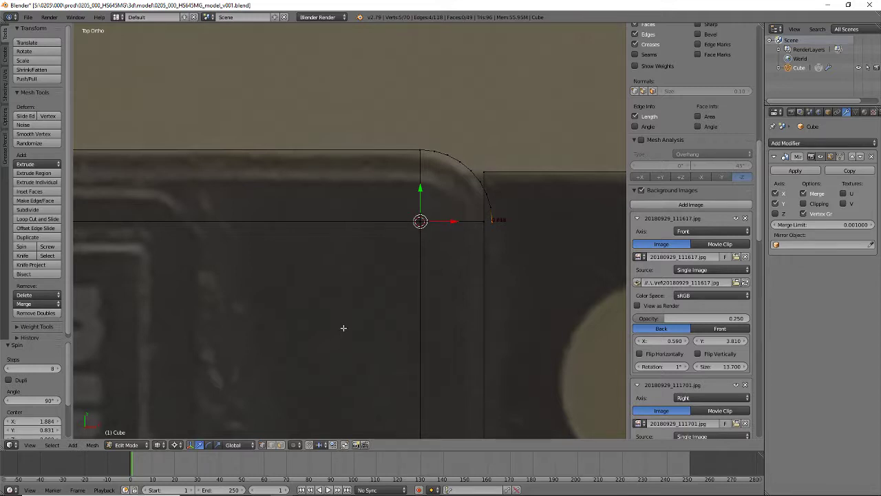
key(ctrl+z)
key(ctrl+z)
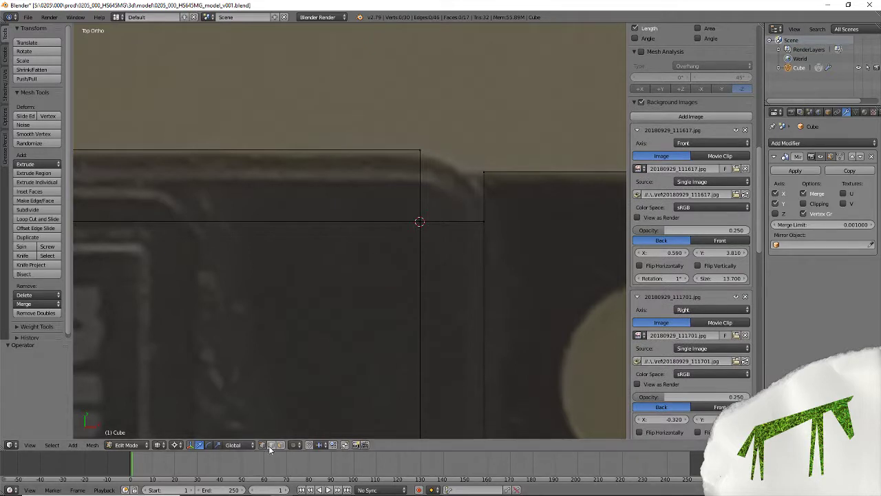
Switch to vertex select mode and trial-select the corner vertex and its linked geometry.
right_click(442, 221)
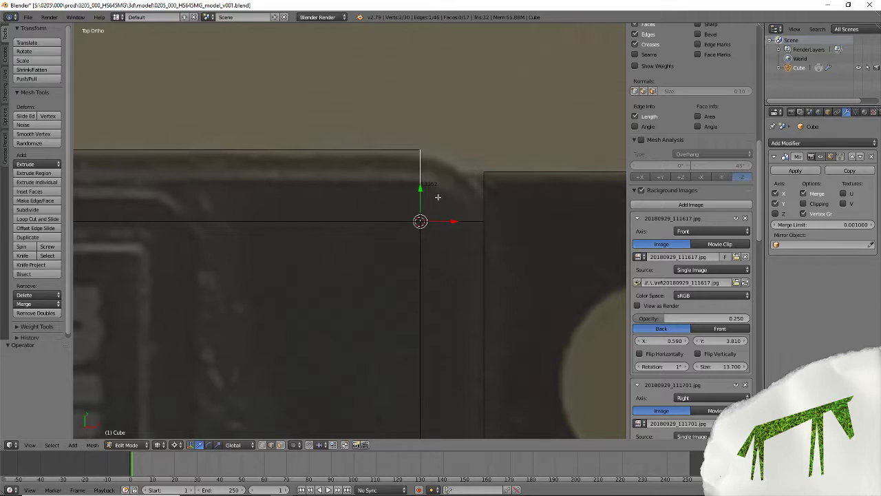
key(a)
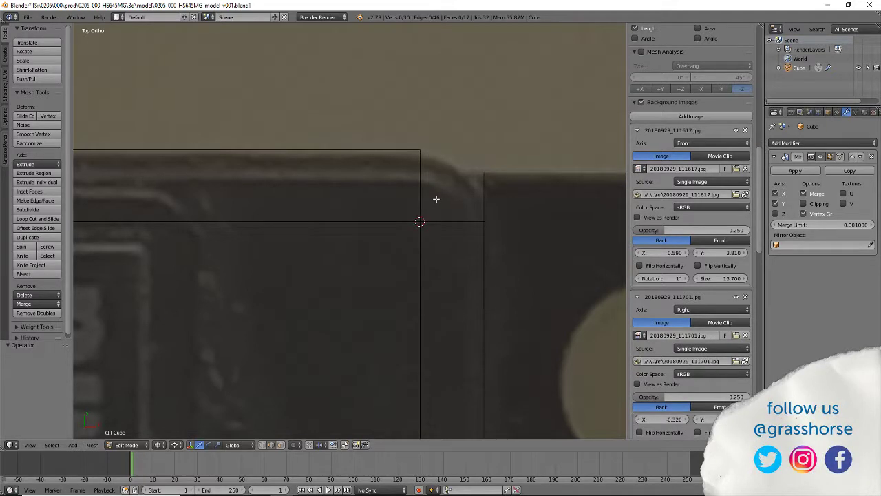
key(1)
right_click(430, 200)
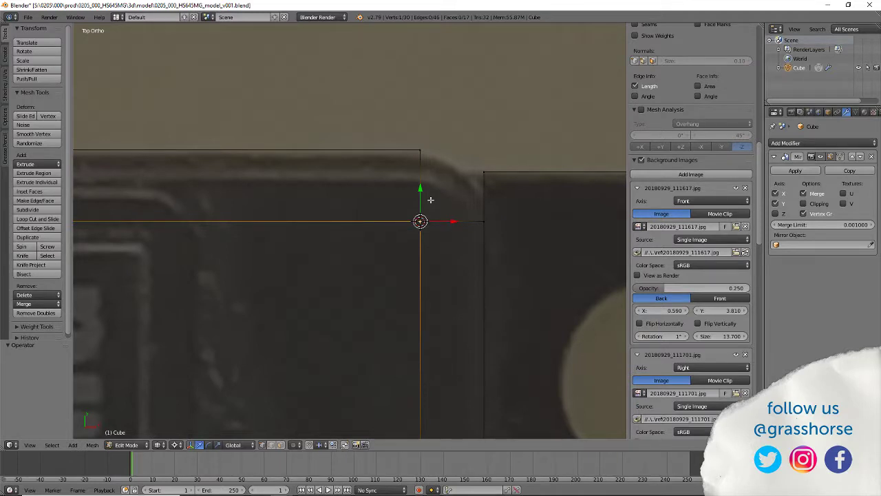
key(ctrl+l)
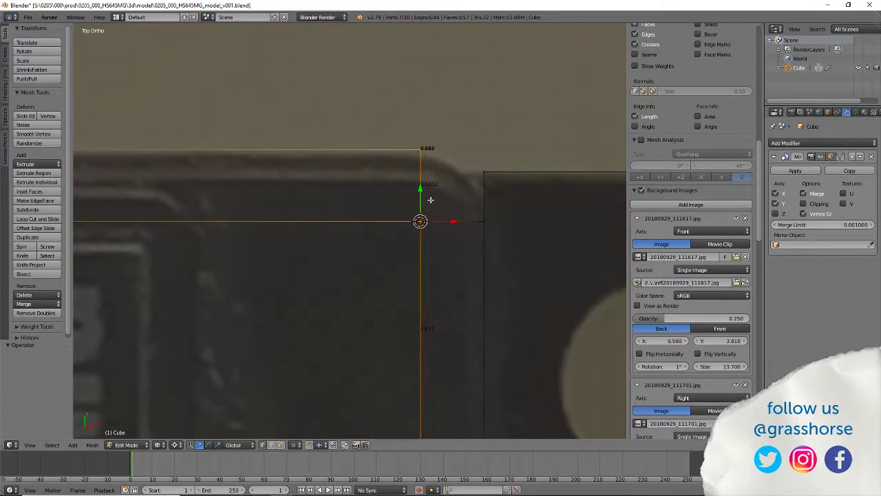
key(a)
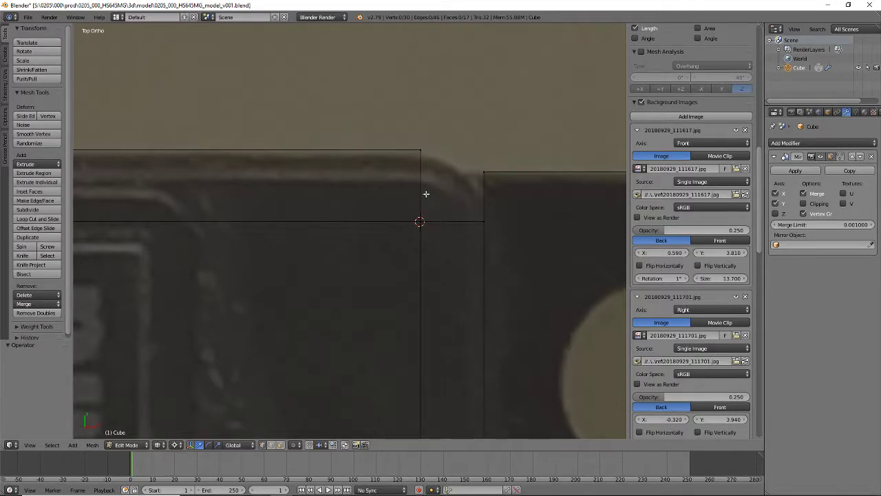
Frame the corner and box-select the vertices along the vertical edge.
scroll(427, 194, down, 3)
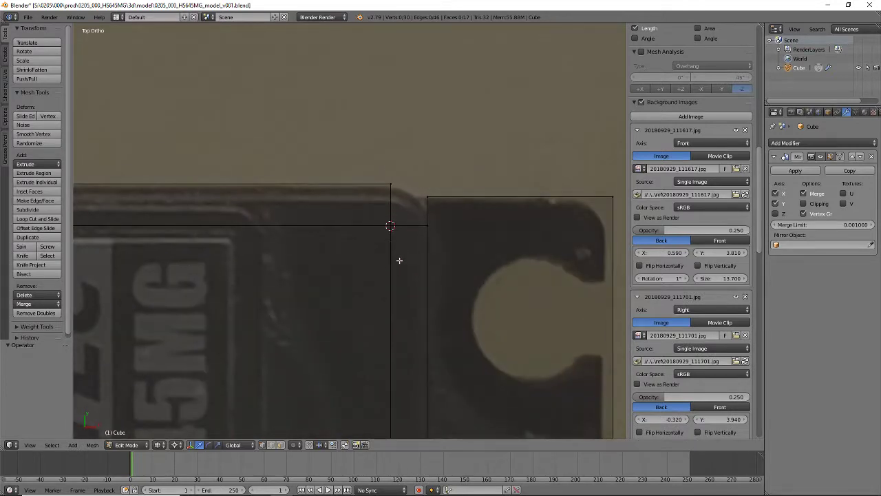
shift+middle_drag(399, 257, 413, 155)
scroll(391, 76, up, 2)
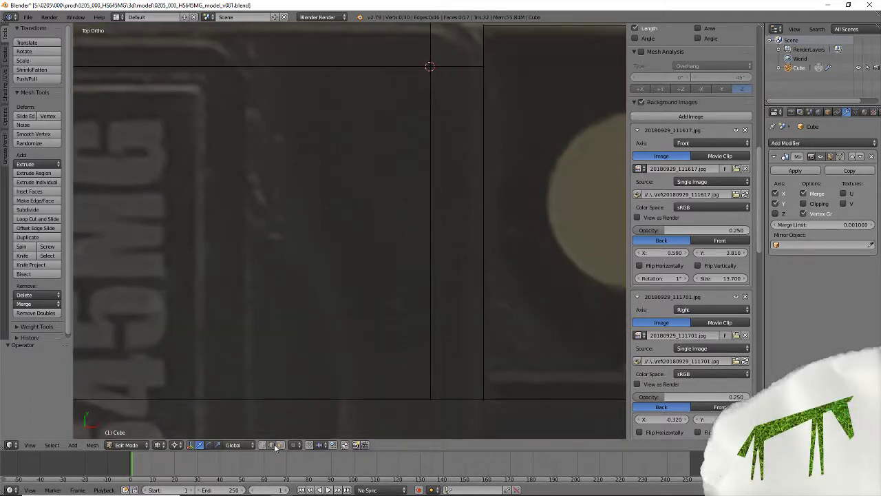
click(445, 63)
scroll(468, 122, up, 2)
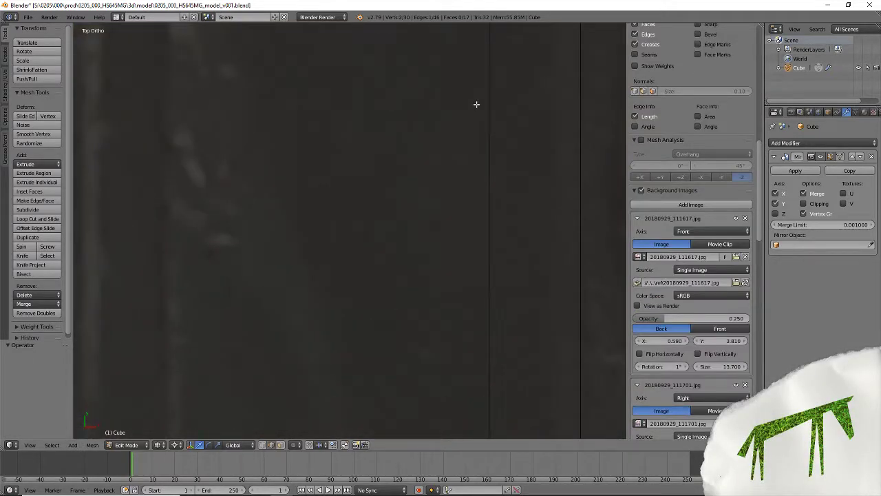
scroll(504, 144, down, 3)
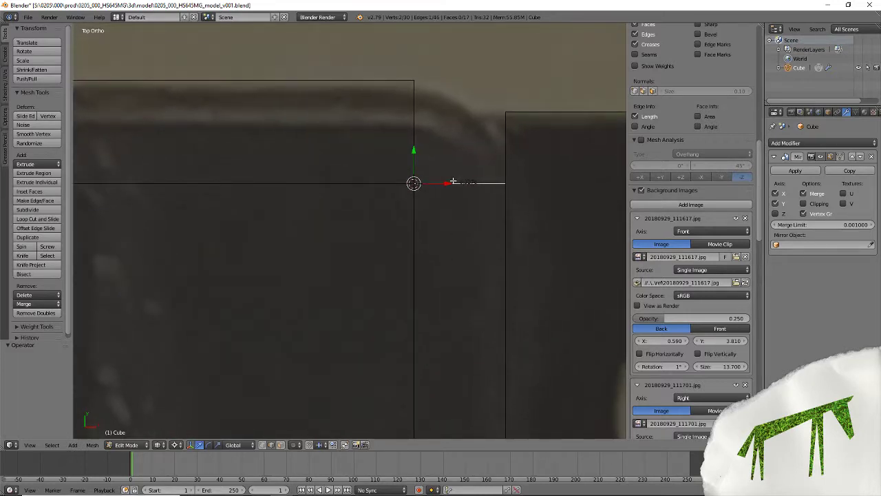
scroll(451, 182, down, 4)
key(a)
shift+middle_drag(427, 207, 459, 148)
key(b)
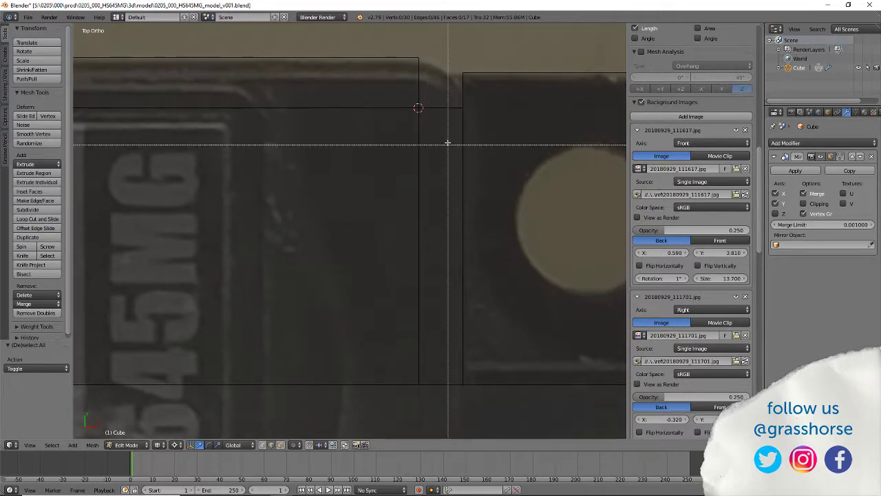
drag(394, 35, 449, 427)
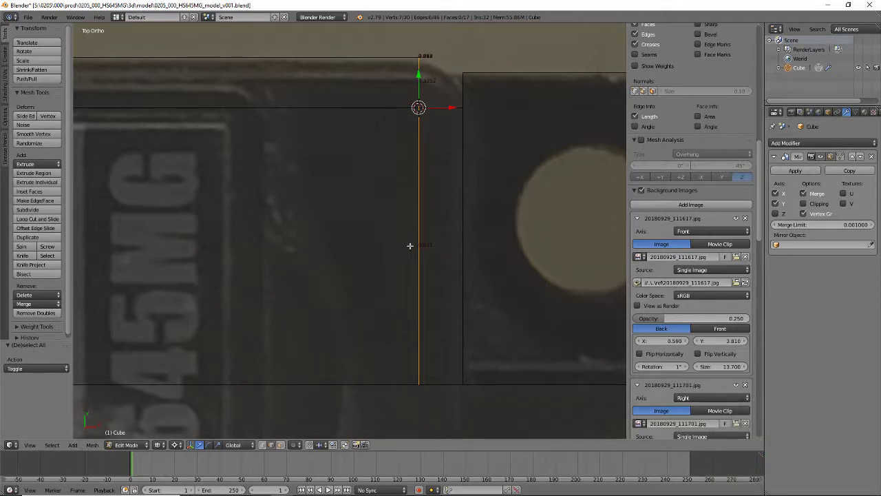
Shift the selected vertical edge -0.0076 along X.
key(g)
key(x)
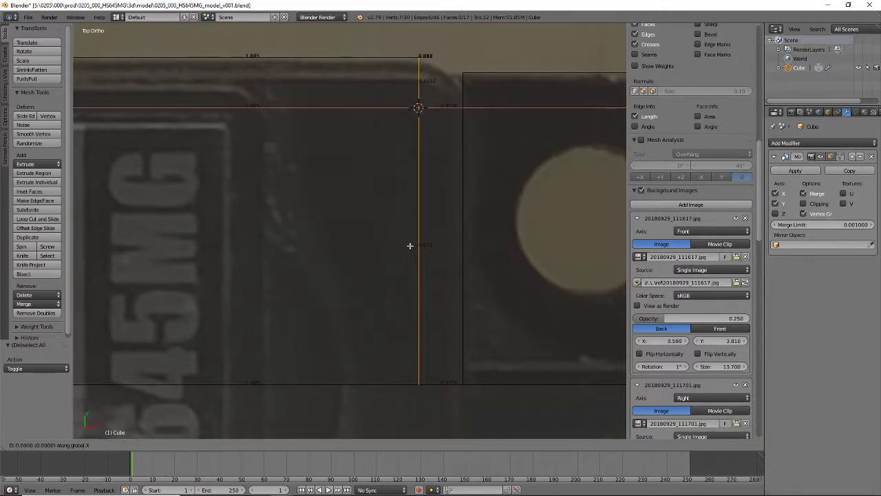
text(-.0076)
click(410, 245)
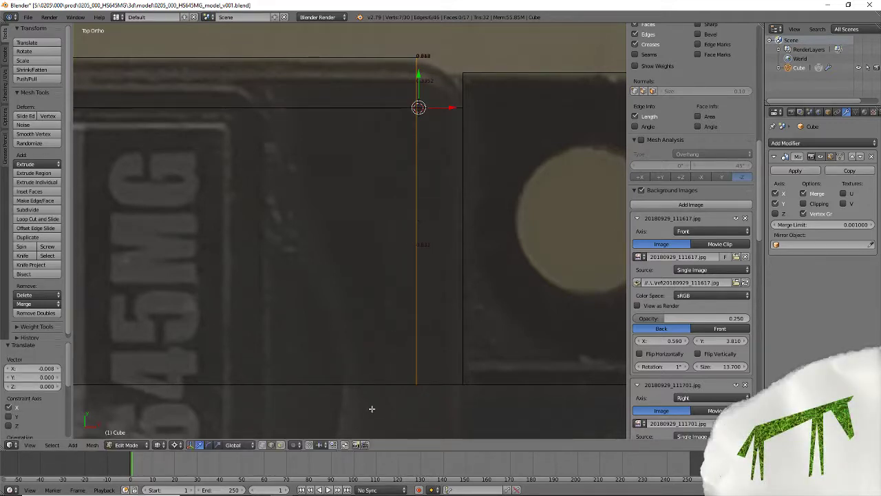
Snap the 3D cursor to the corner vertex and spin the top edge into a 90° arc.
click(265, 445)
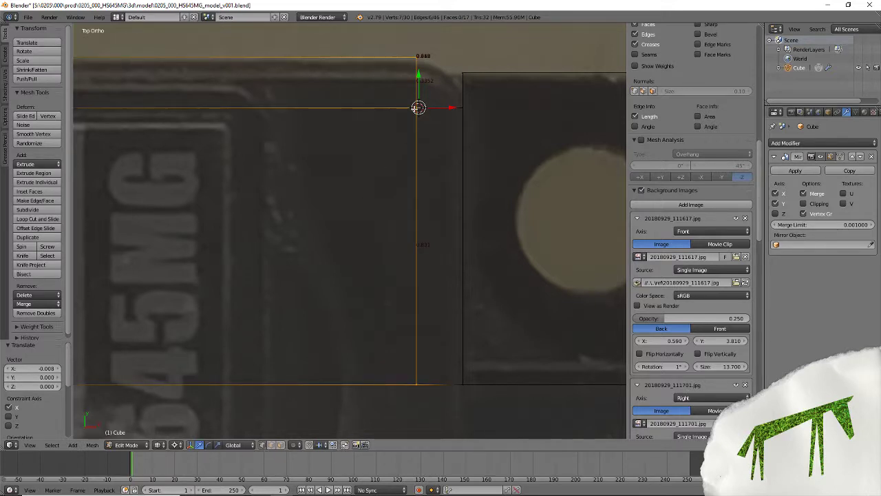
right_click(418, 107)
key(shift+s)
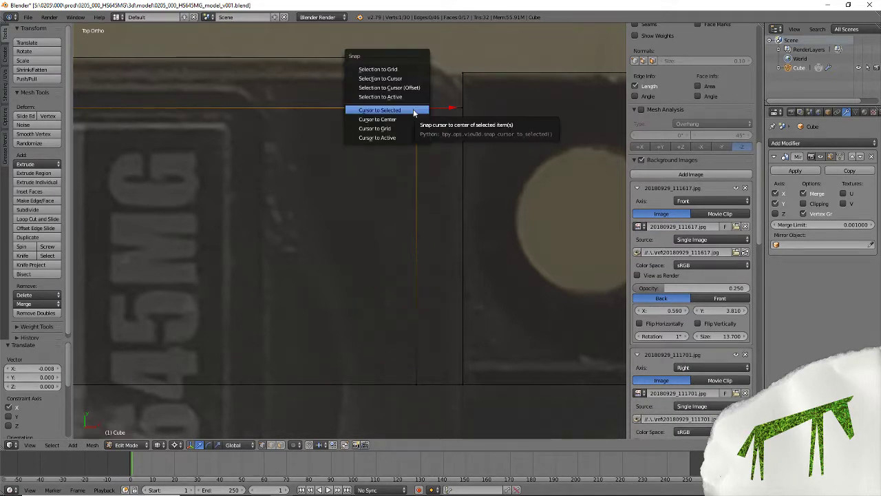
click(418, 110)
key(a)
key(b)
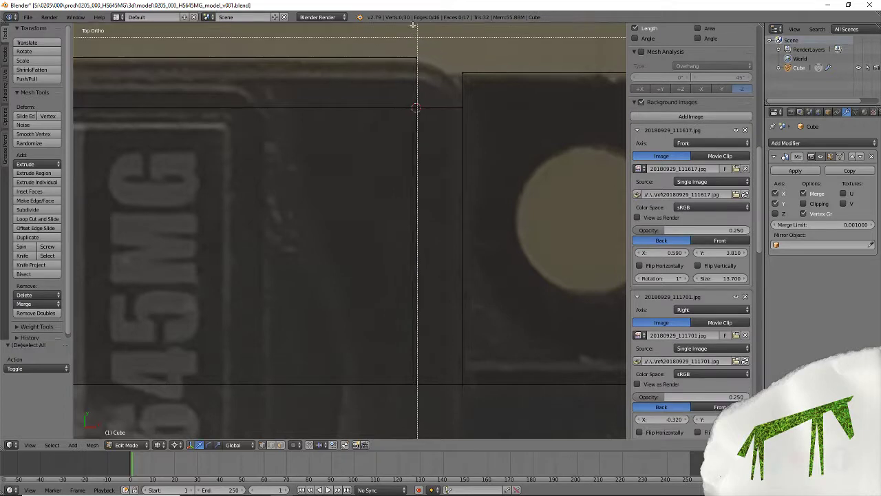
drag(397, 24, 434, 72)
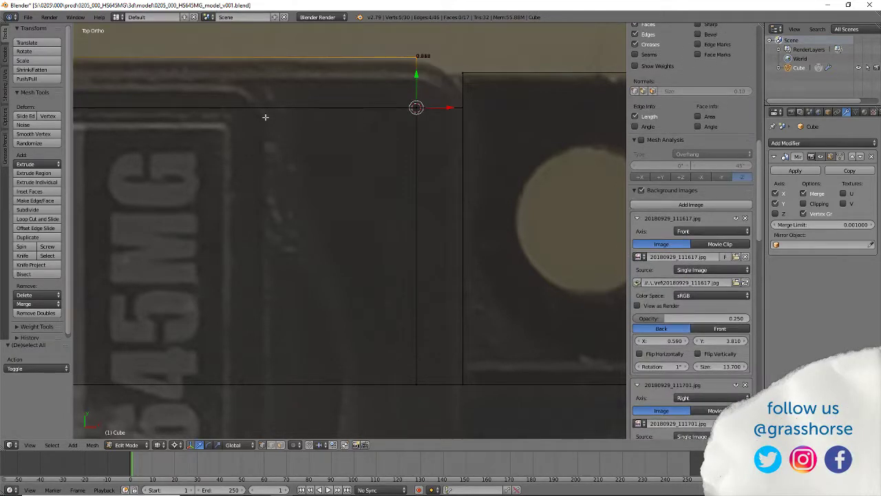
click(21, 247)
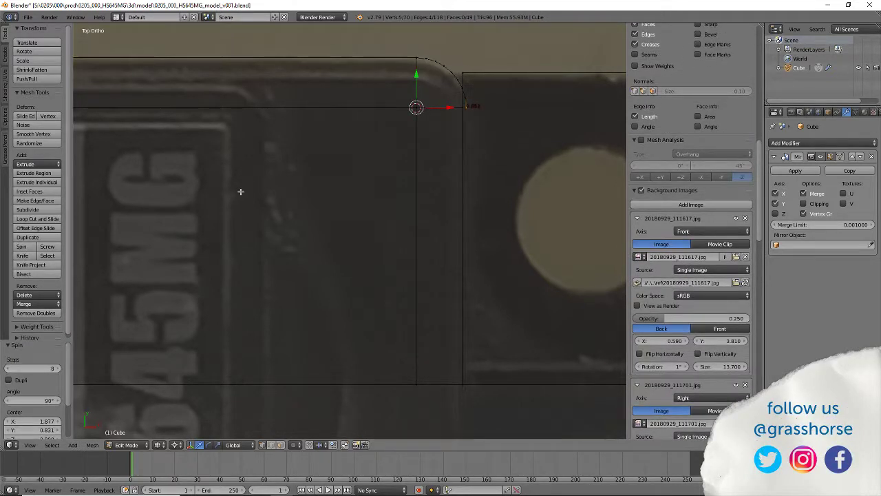
Undo the corner Spin and select the vertical edge above the pivot to read its 0.3352 length.
scroll(483, 120, up, 3)
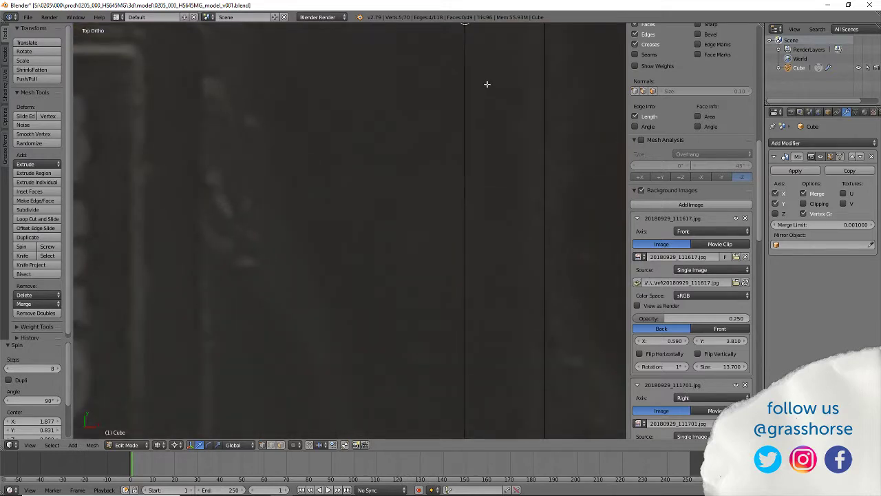
shift+middle_drag(487, 84, 454, 300)
scroll(508, 276, up, 2)
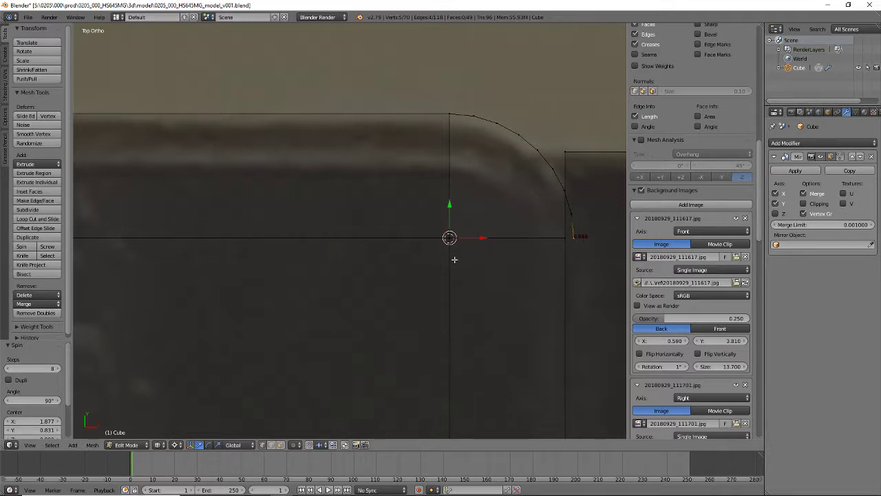
key(ctrl+z)
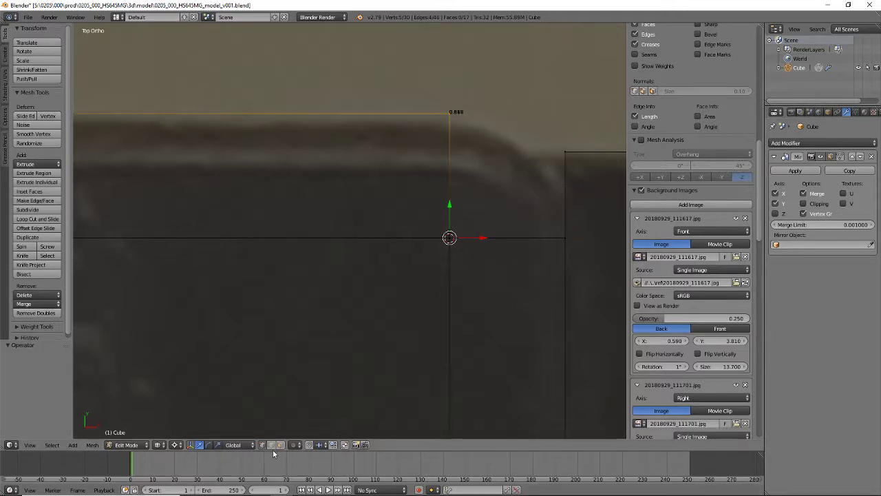
right_click(525, 239)
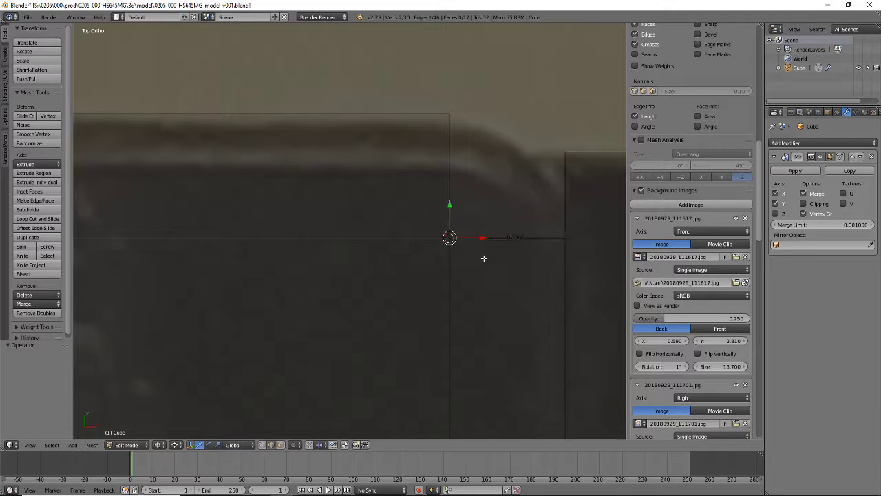
right_click(450, 176)
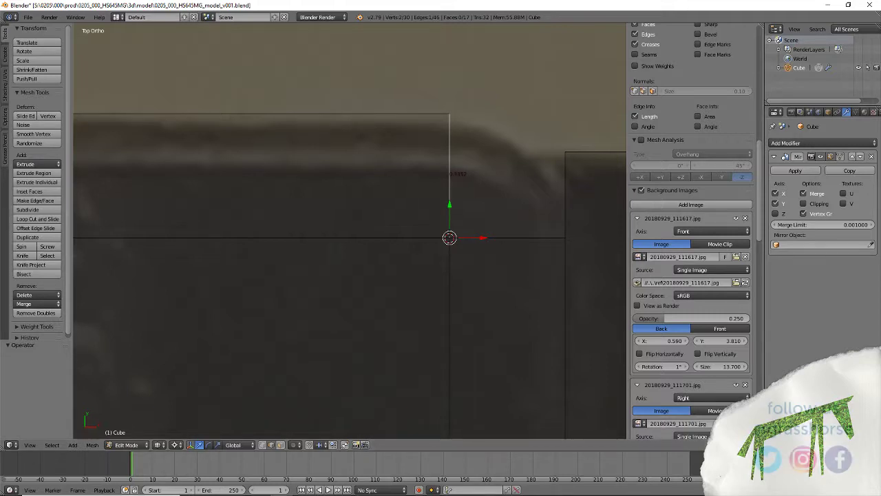
Compute 0.3352 − 0.3307 = 0.0045 in Calculator, then close it and zoom out in Blender.
key(alt+Tab)
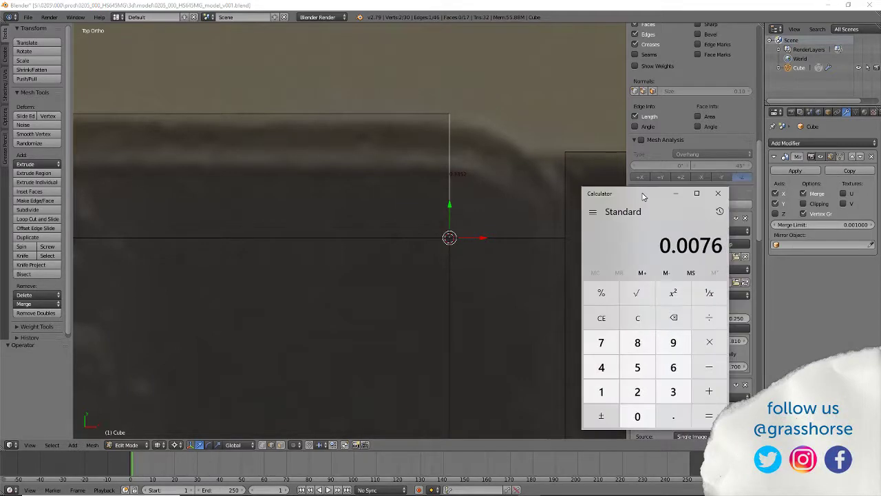
text(0.33)
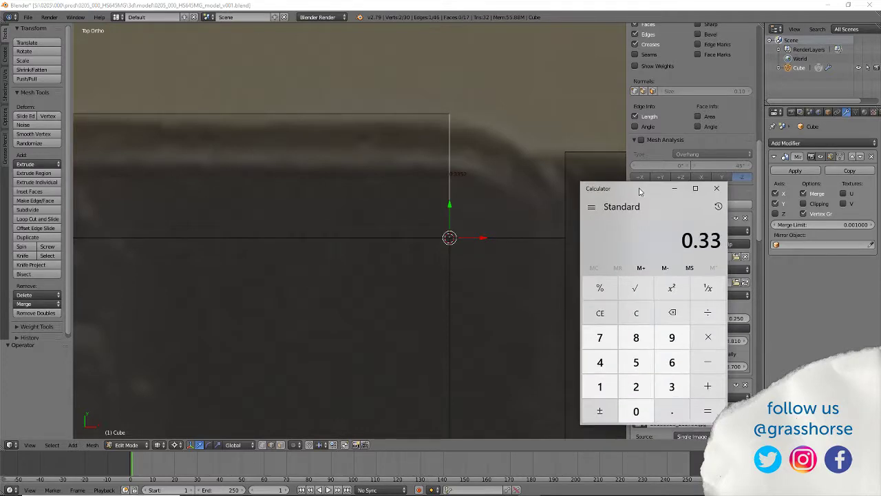
text(52-0.3307)
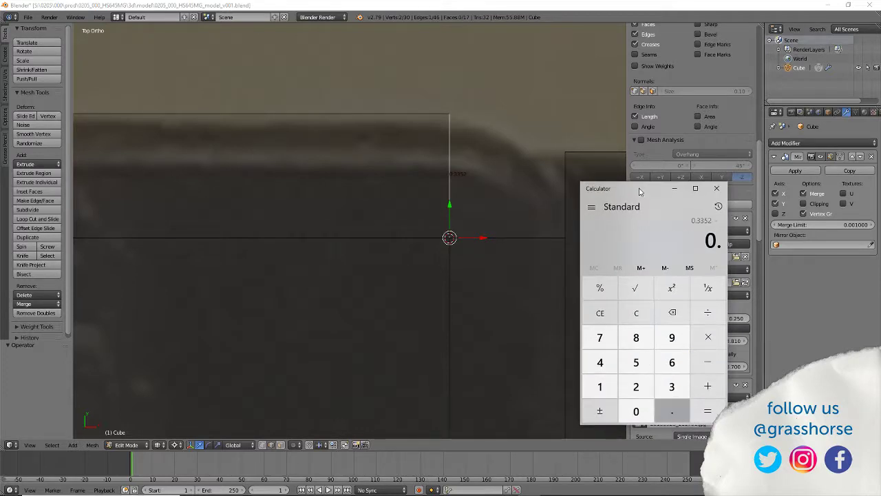
key(Return)
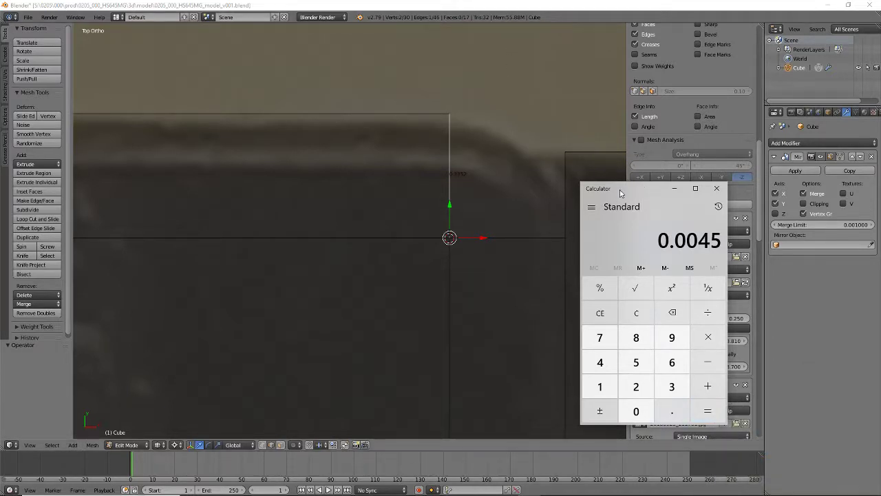
click(512, 5)
scroll(482, 177, down, 4)
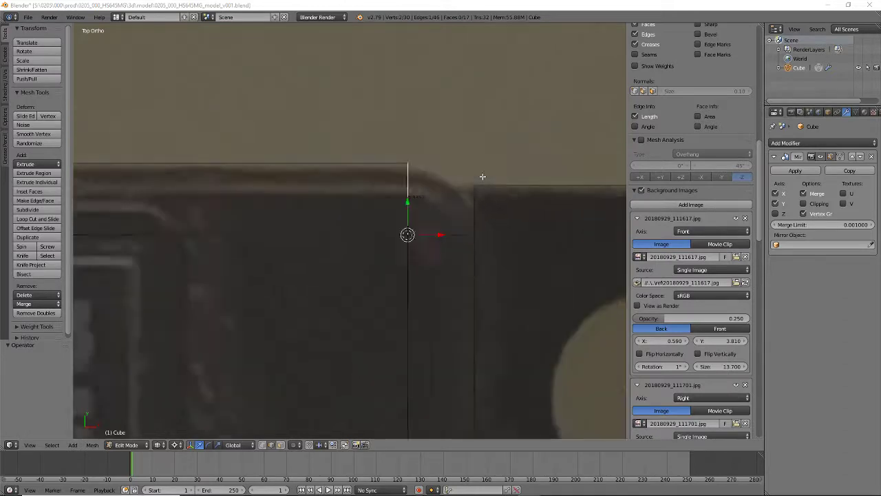
scroll(418, 204, down, 1)
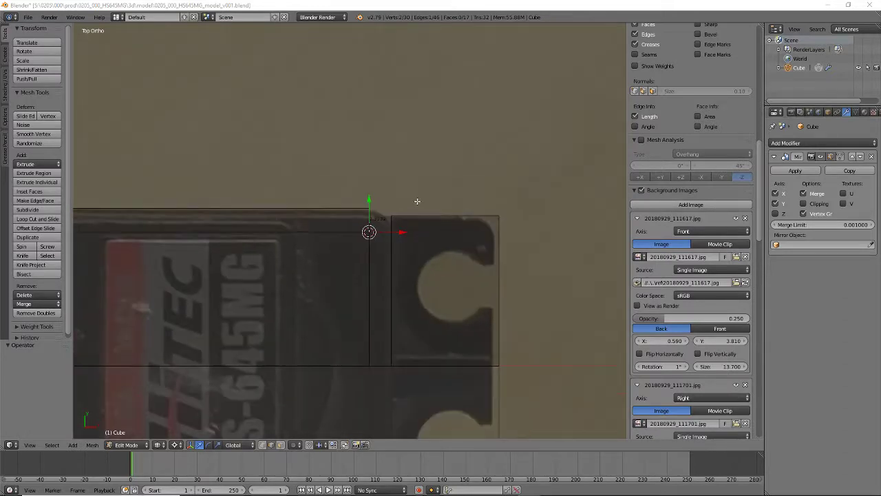
Box-select the vertical corner edge and move it -0.004 along X.
click(357, 171)
key(b)
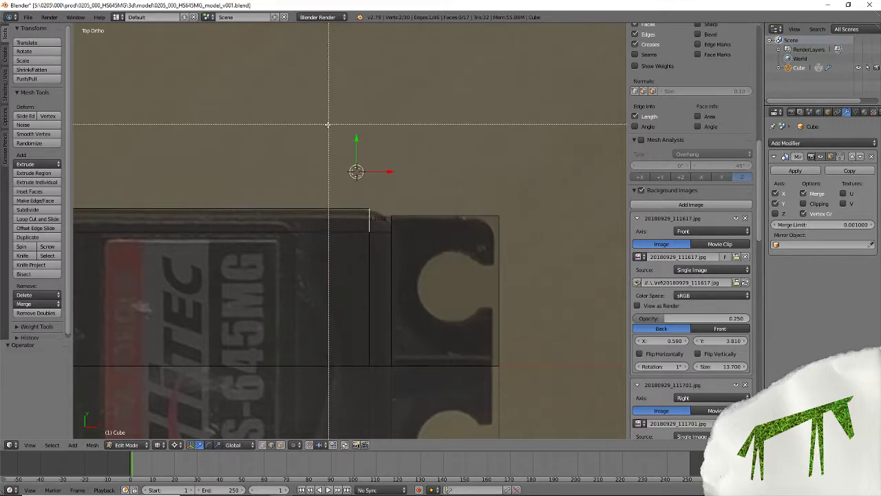
drag(328, 124, 379, 393)
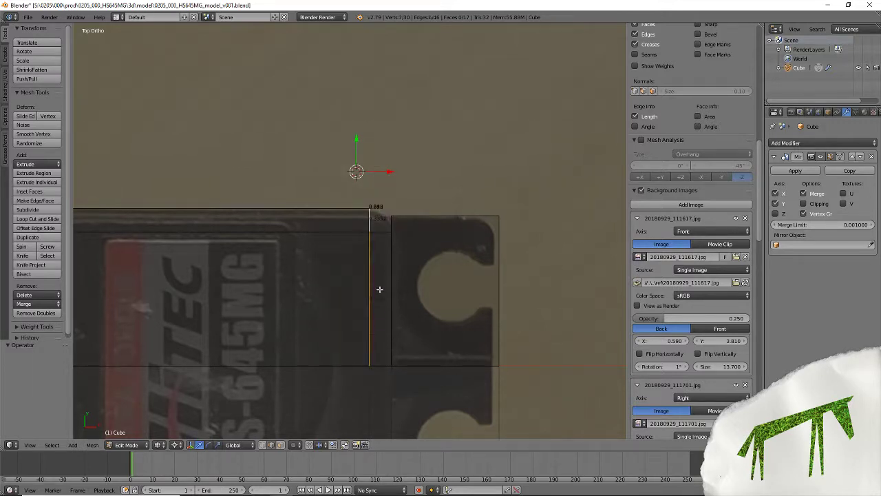
key(g)
text(x)
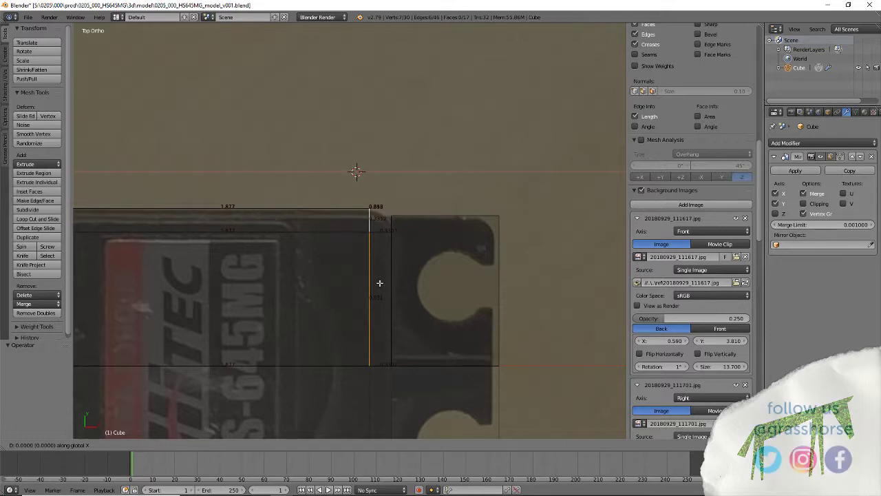
text(-0.00)
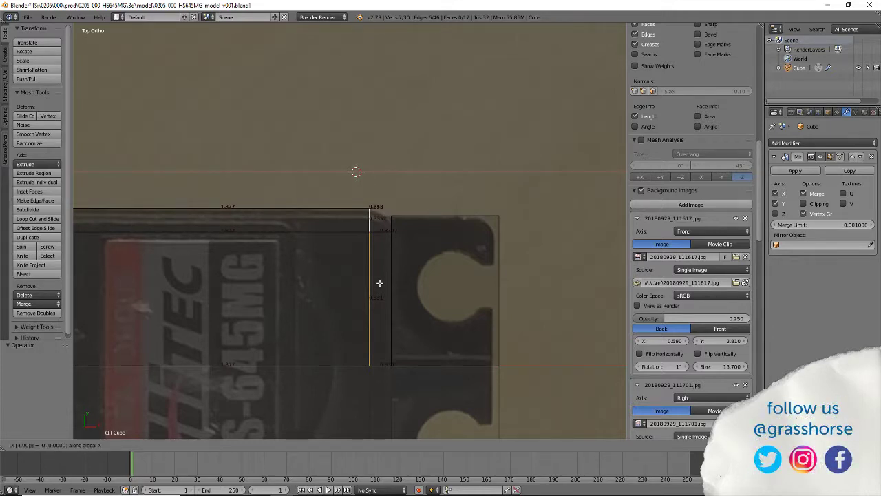
text(45)
key(Return)
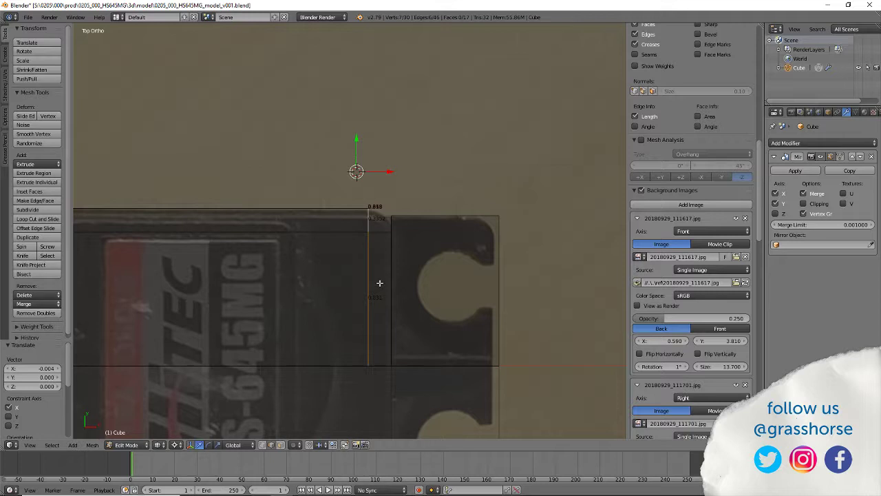
Snap the 3D cursor to the corner and spin the top edge 90° in 8 steps.
click(263, 444)
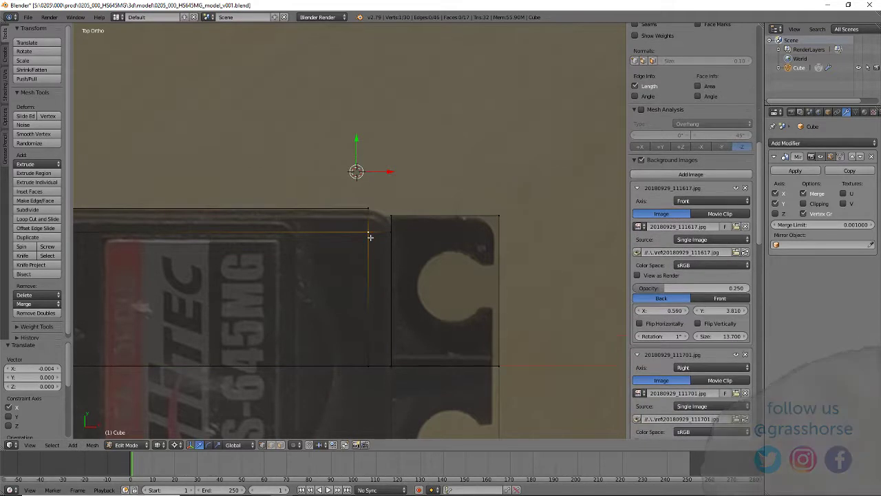
key(shift+s)
click(371, 236)
scroll(368, 195, up, 7)
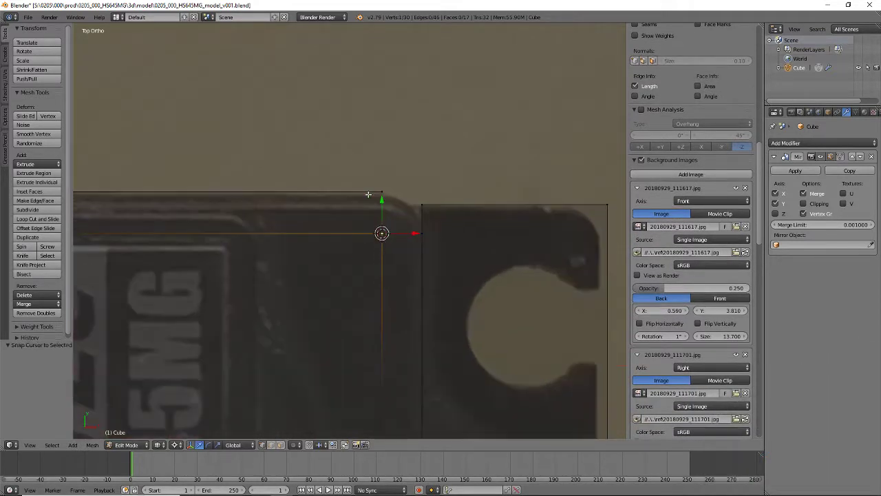
key(a)
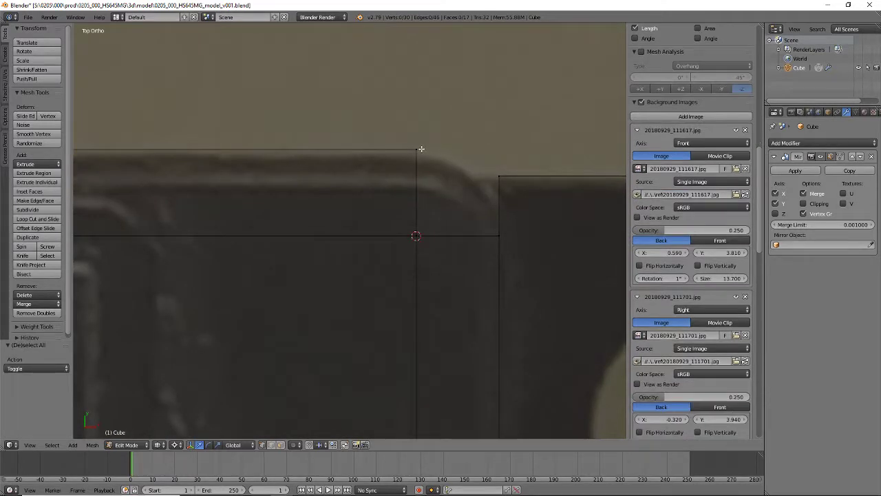
key(b)
drag(398, 109, 460, 212)
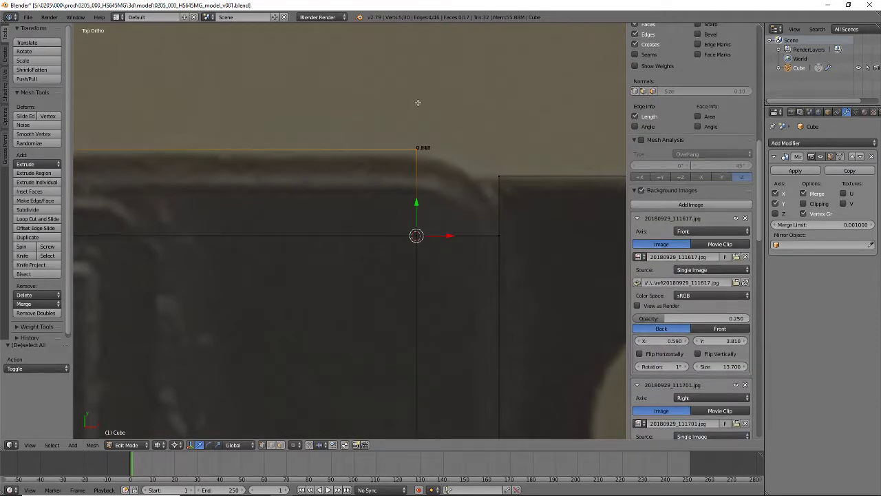
click(21, 247)
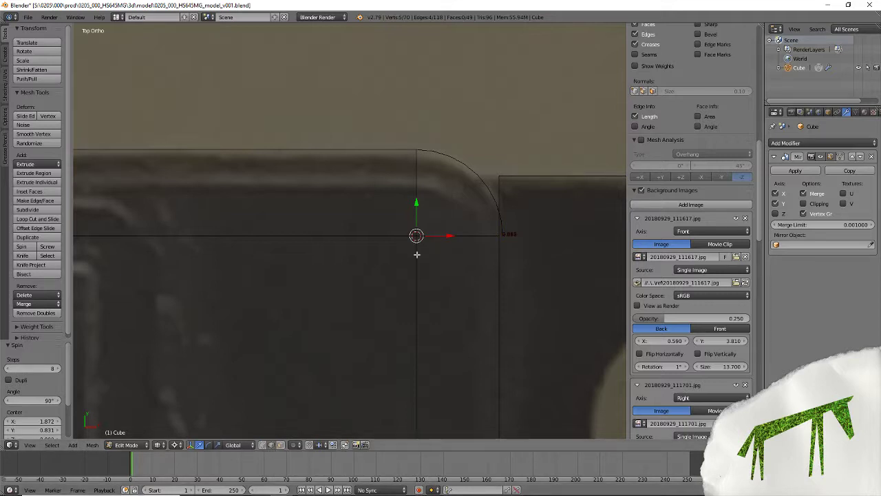
Check the rounded corner's vertical edge length, then switch to Calculator to compare it with 0.3352.
right_click(469, 239)
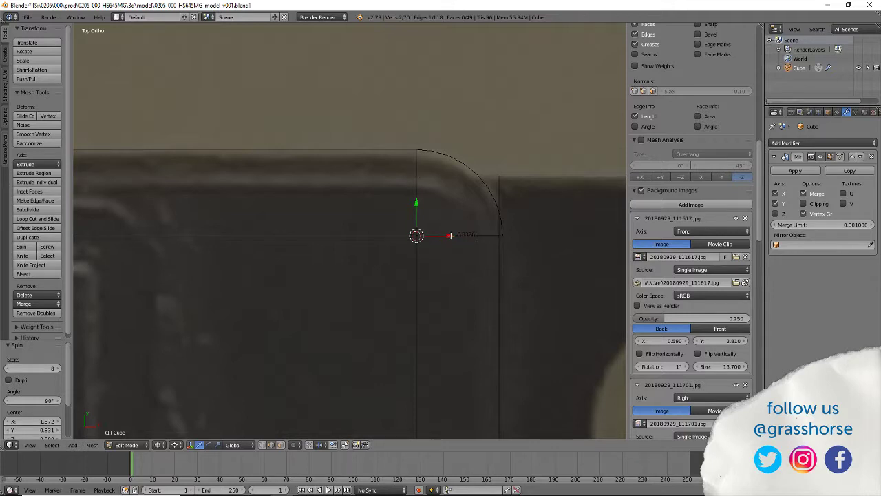
scroll(450, 236, up, 4)
right_click(488, 130)
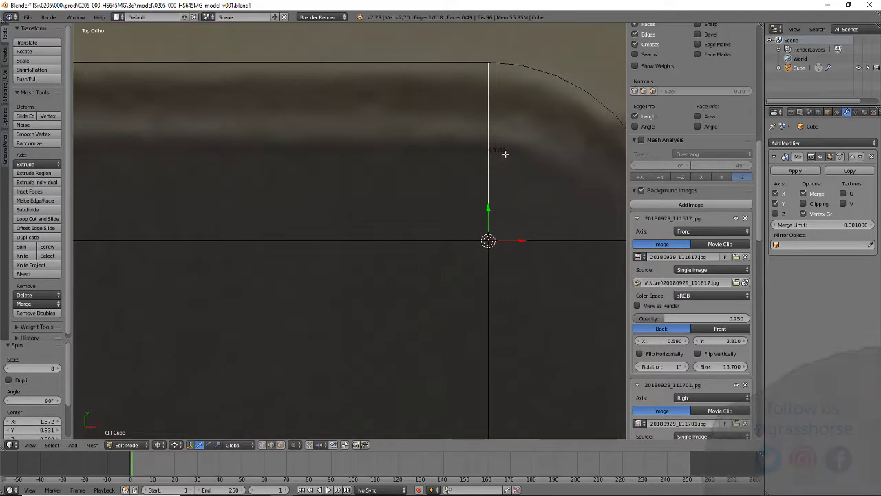
scroll(525, 216, down, 4)
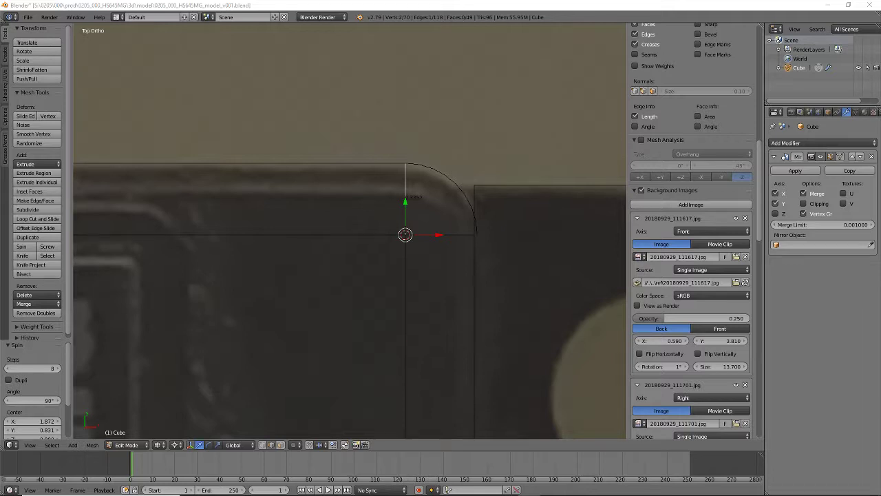
key(alt+Tab)
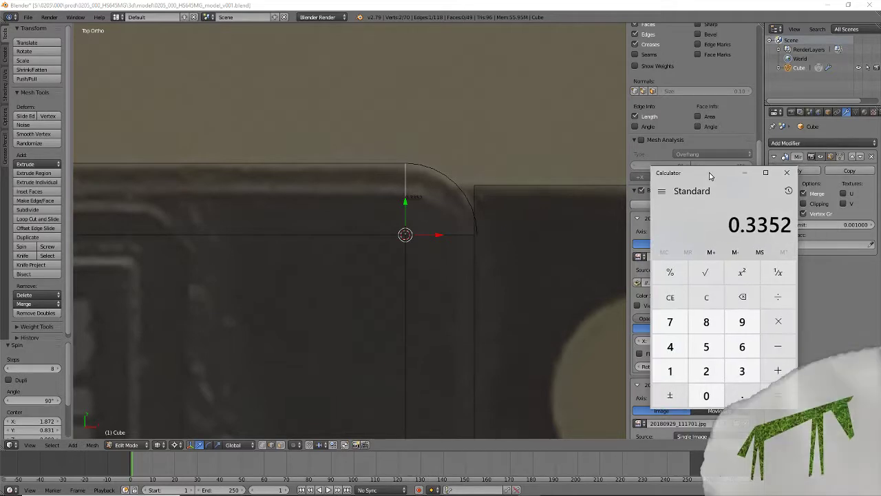
Finish computing 0.3352 − 0.3326 = 0.0026 and return to Blender.
text(0.3326)
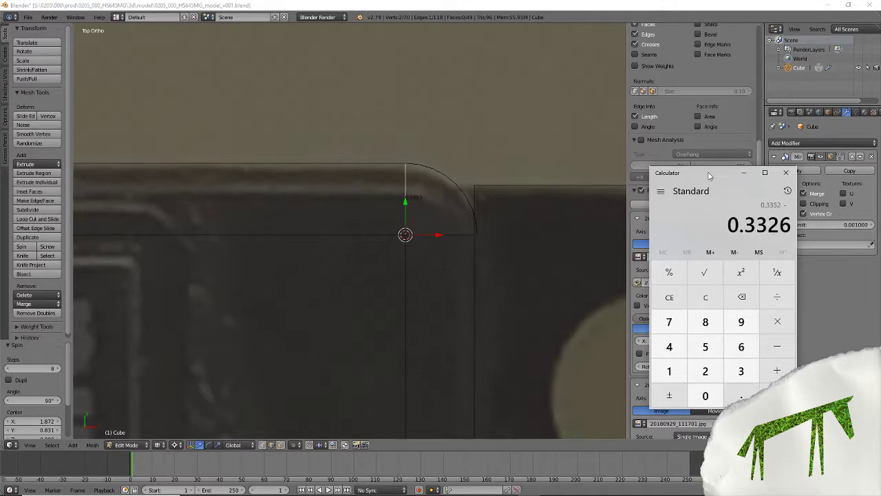
key(Return)
key(alt+Tab)
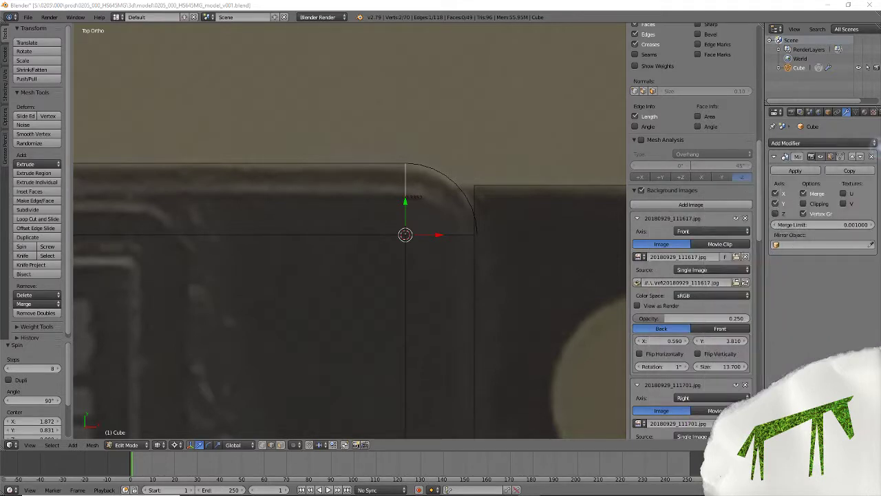
Inspect the arc edges in vertex mode, then undo the Spin to square the corner.
scroll(447, 229, up, 6)
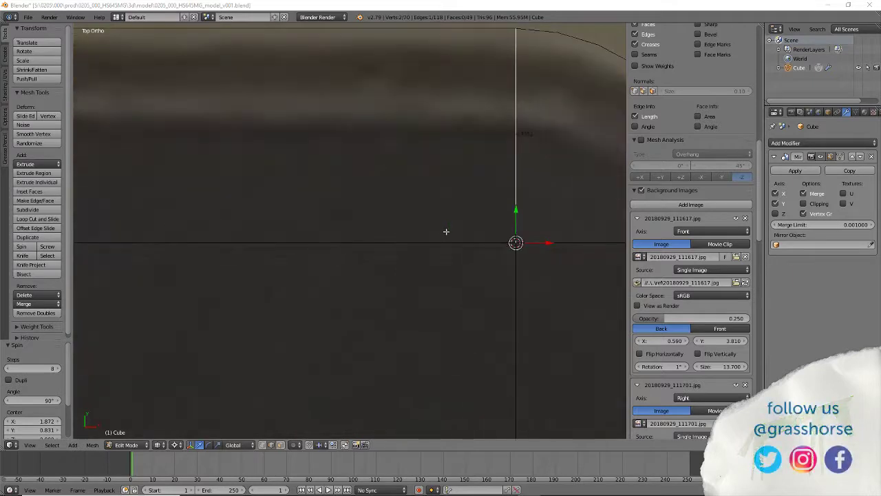
scroll(545, 250, down, 2)
right_click(500, 240)
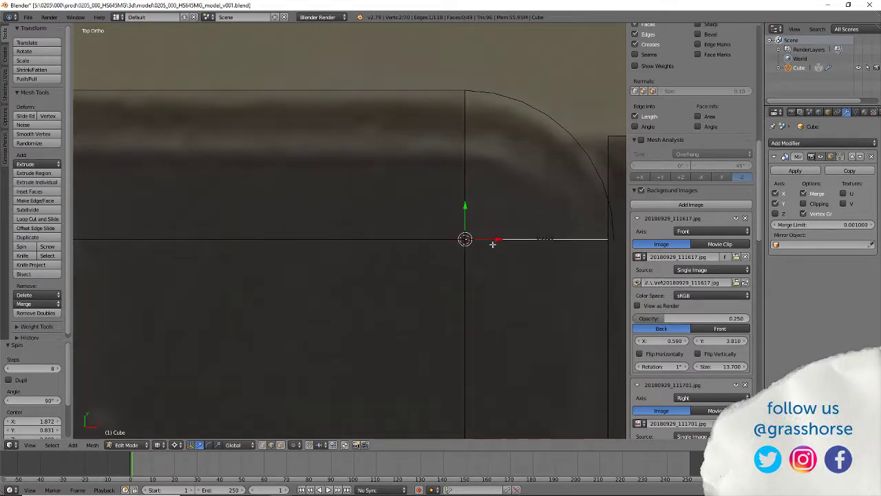
click(262, 445)
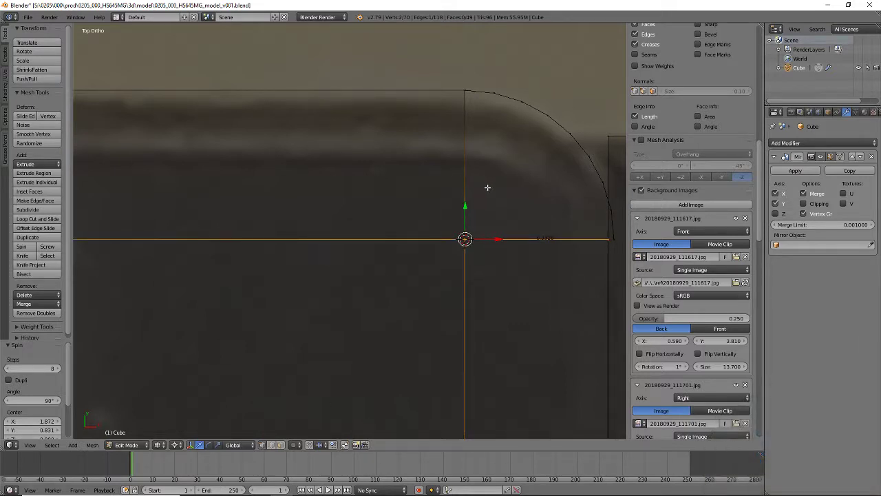
scroll(489, 187, down, 4)
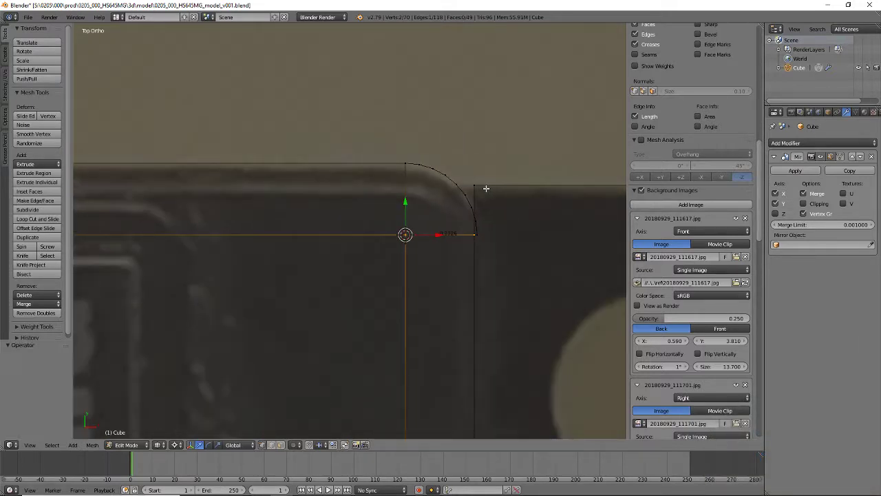
right_click(485, 188)
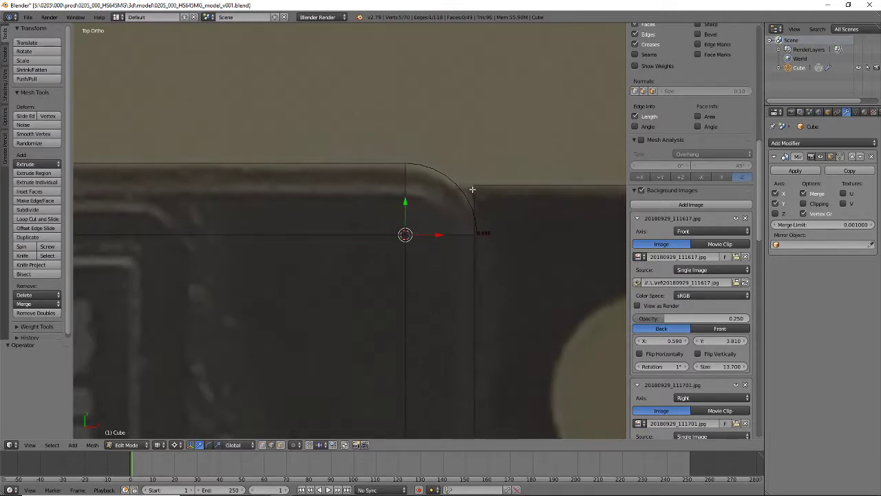
key(ctrl+z)
Snap the 3D cursor to the bottom-left vertex of the right block.
scroll(428, 235, down, 2)
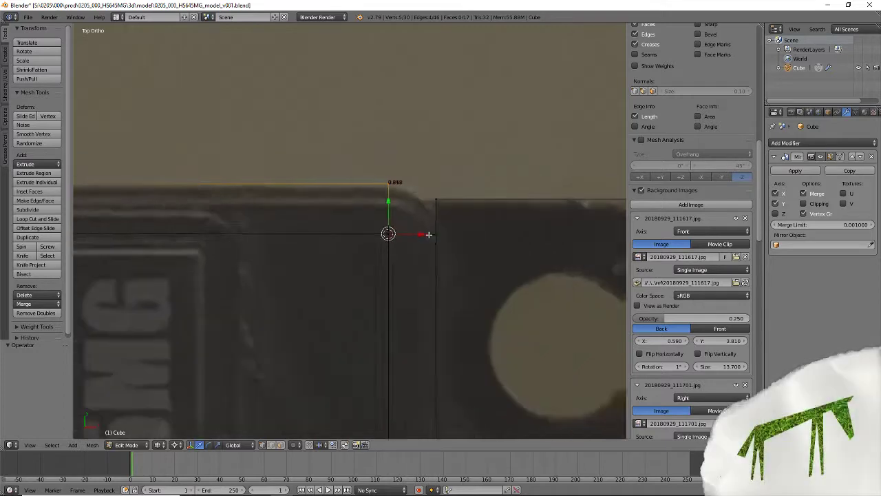
scroll(428, 235, down, 4)
scroll(428, 235, up, 4)
shift+middle_drag(394, 281, 413, 111)
key(a)
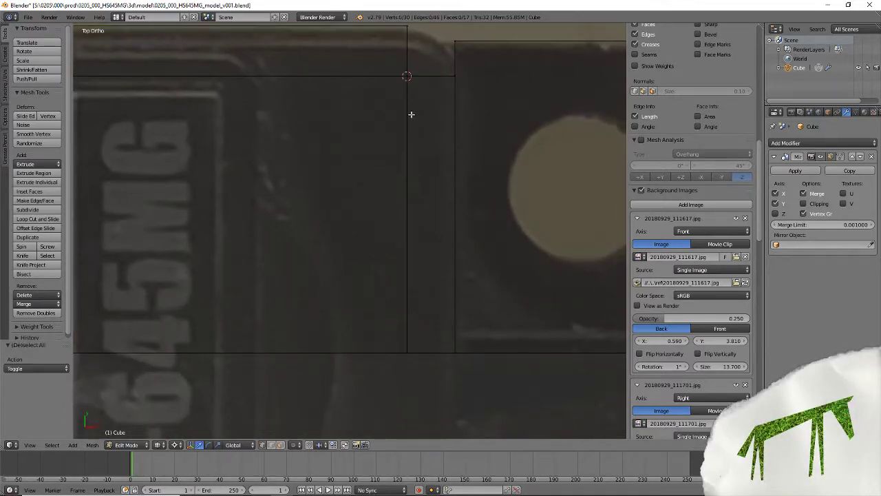
scroll(447, 268, down, 2)
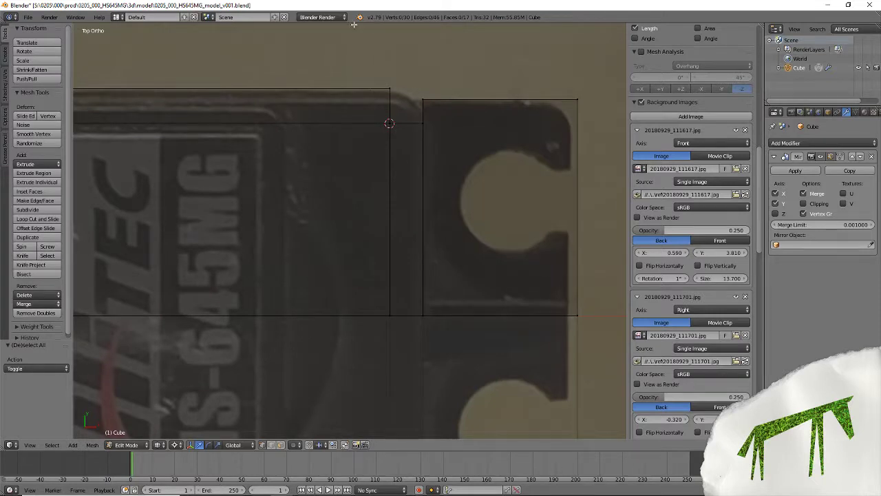
key(b)
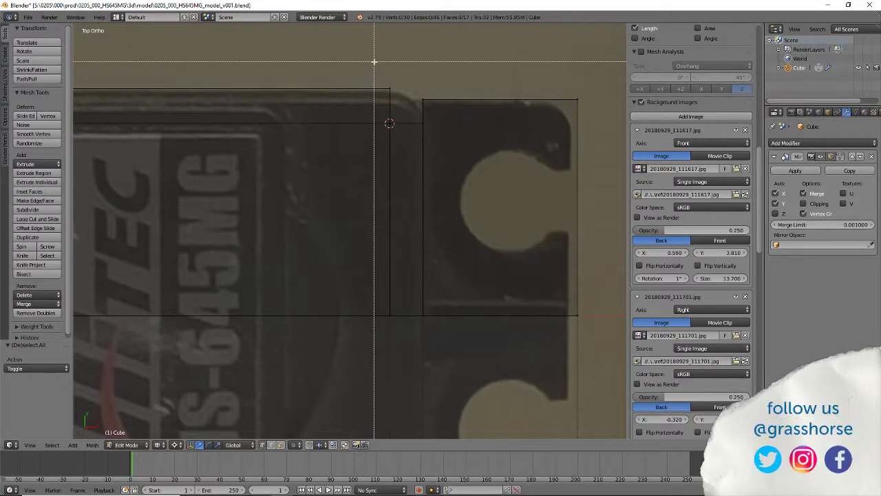
right_click(459, 94)
right_click(432, 121)
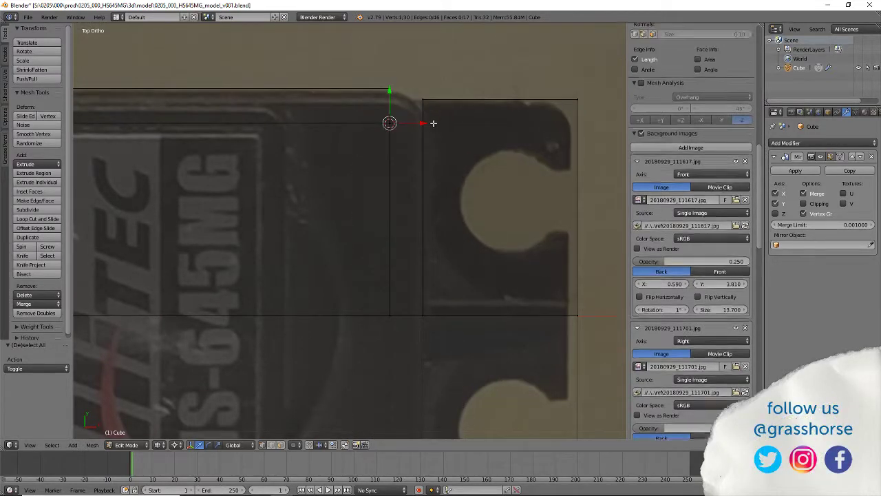
key(shift+s)
click(427, 322)
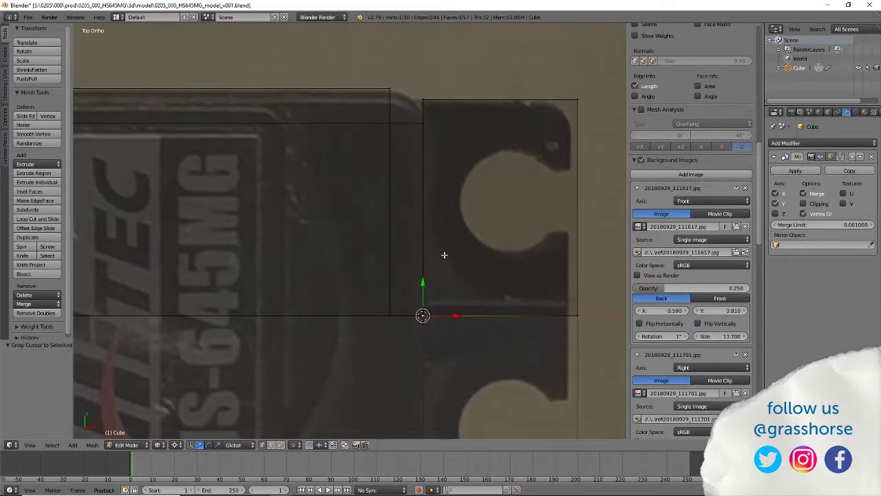
Box-select the left block's right edge and scale it to 0 on Y and then X.
key(a)
key(b)
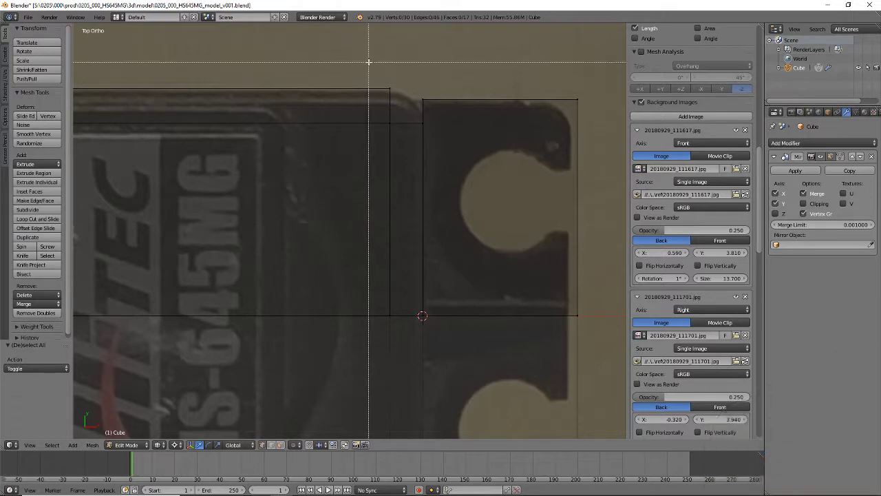
drag(357, 55, 402, 347)
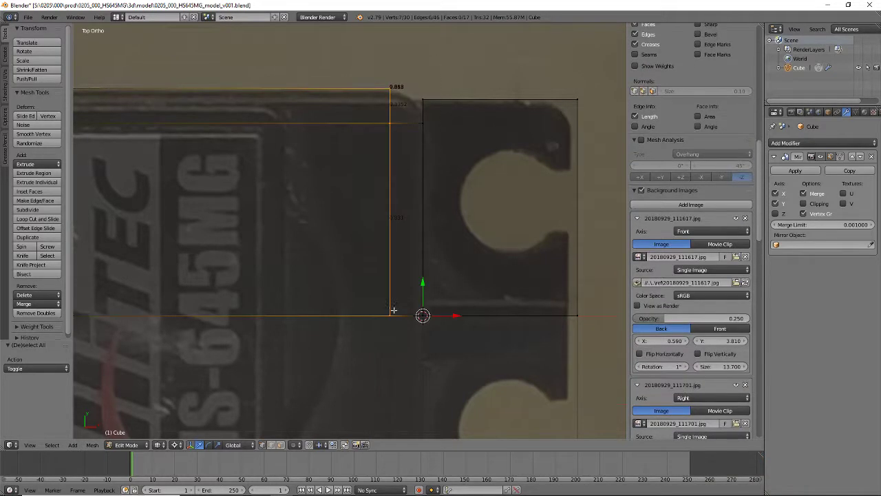
key(s)
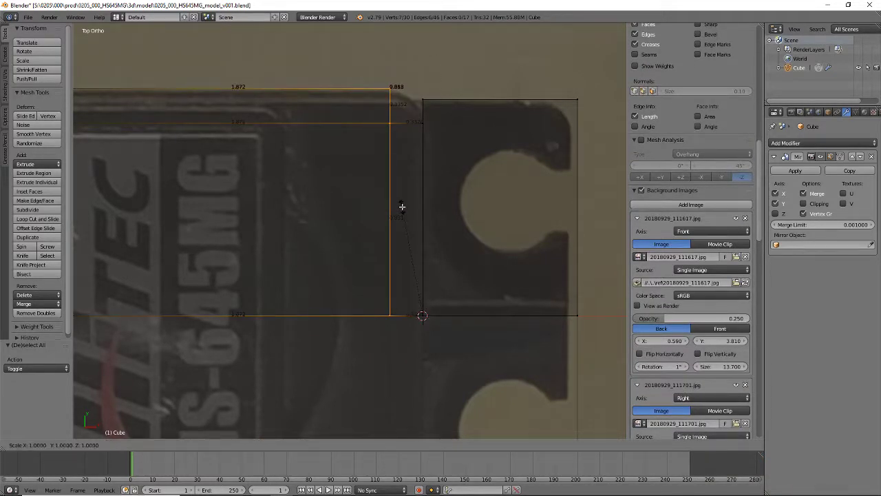
key(y)
key(0)
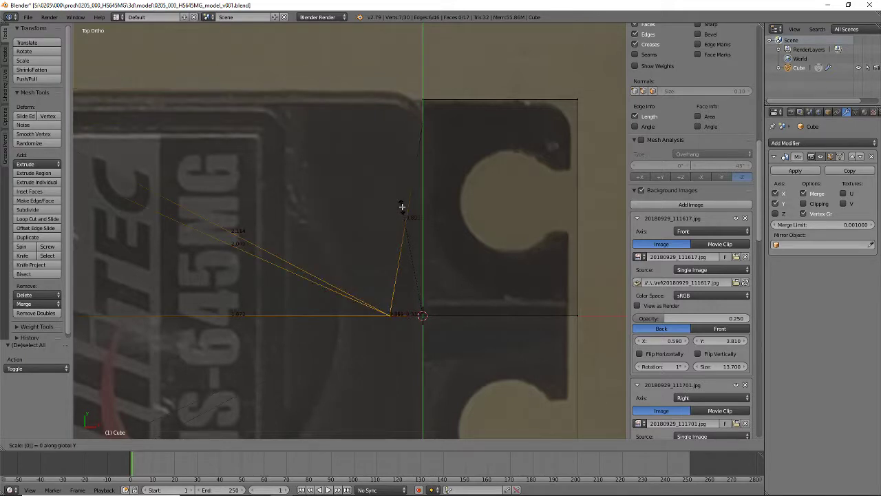
key(Return)
key(s)
key(x)
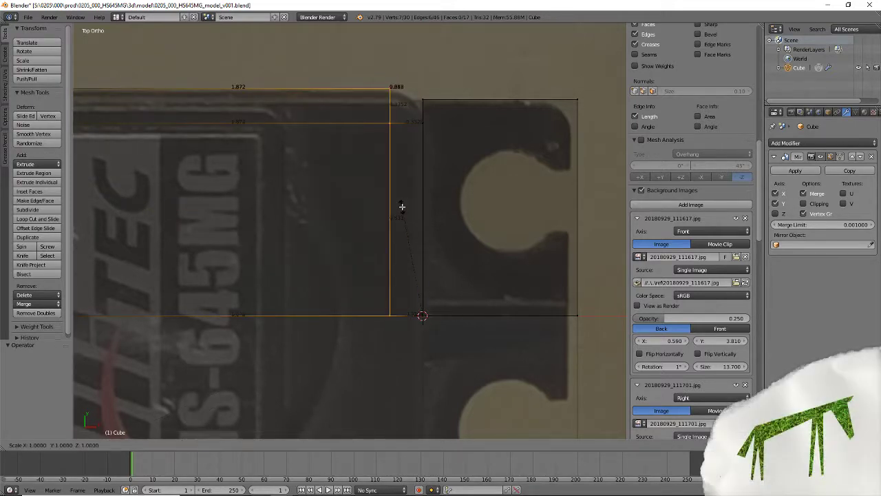
key(0)
key(Return)
Try moving the edge -0.335 along X, then undo the move.
key(g)
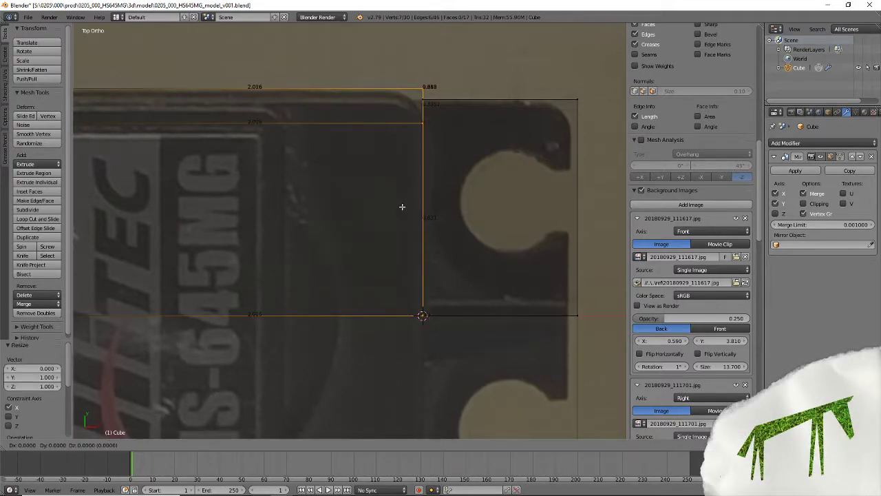
key(x)
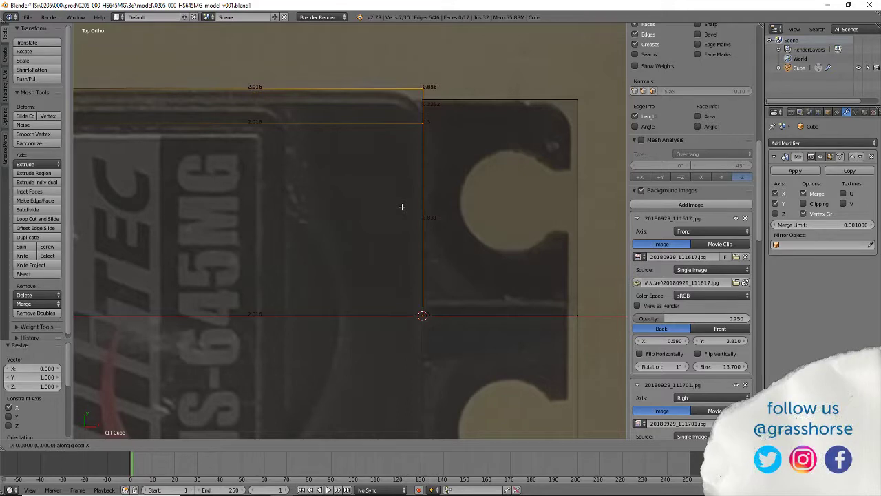
text(-0.335)
key(Return)
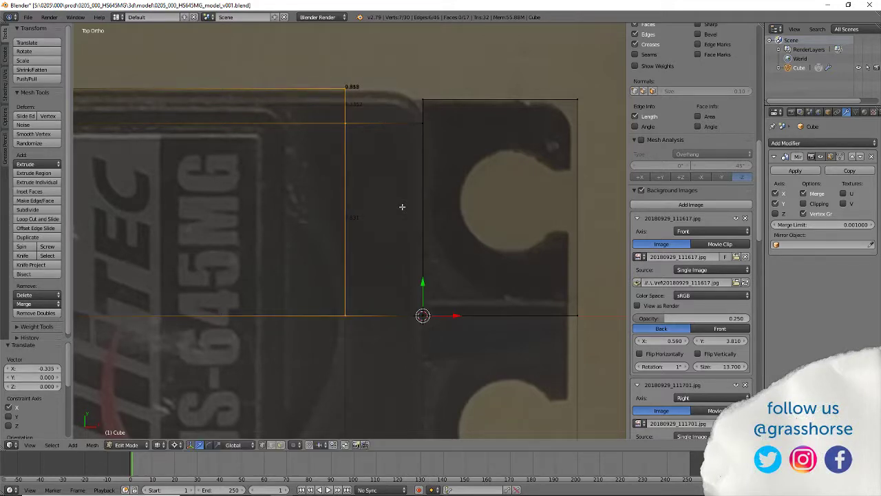
key(ctrl+z)
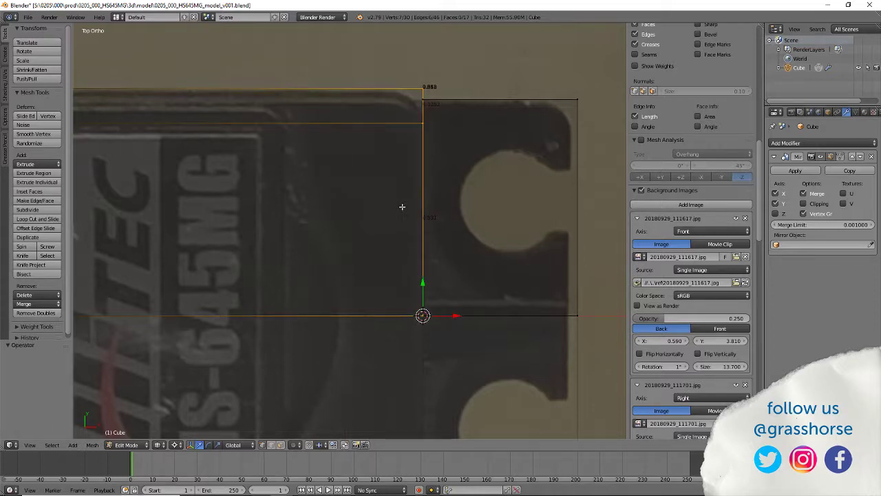
key(ctrl+z)
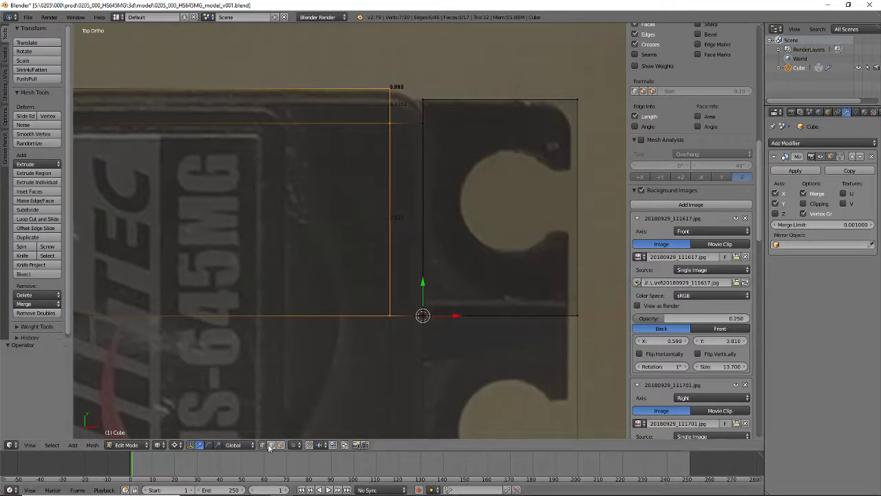
key(ctrl+z)
Select the short edges near the top corner to read their lengths.
right_click(407, 128)
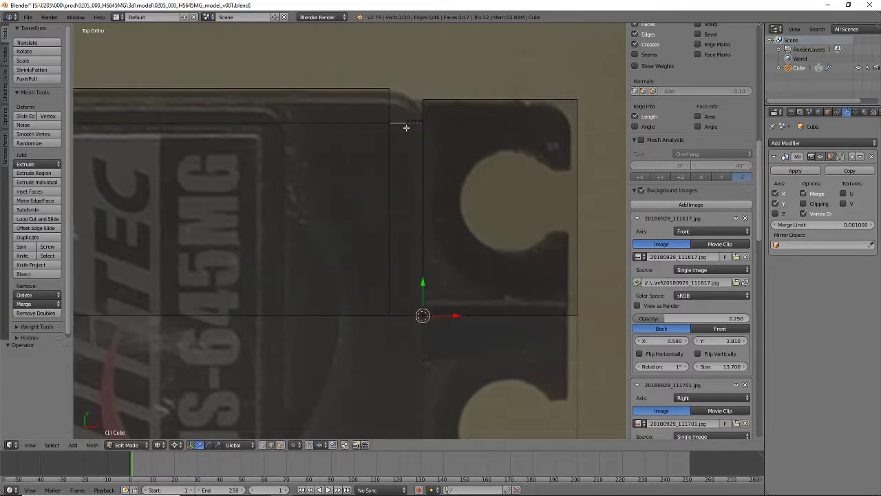
right_click(391, 109)
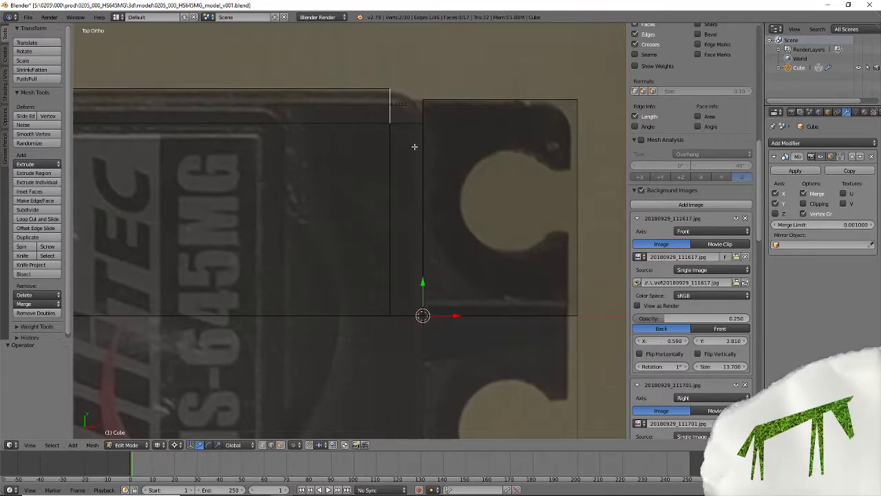
right_click(408, 121)
key(a)
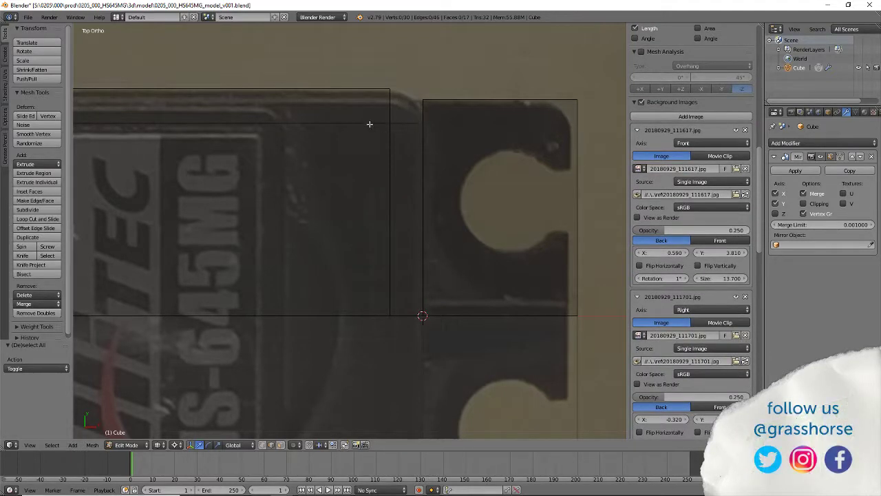
Box-select the inner edge's vertices in vertex mode and scale them to 0 on X.
click(262, 445)
key(b)
drag(361, 64, 404, 344)
key(s)
key(x)
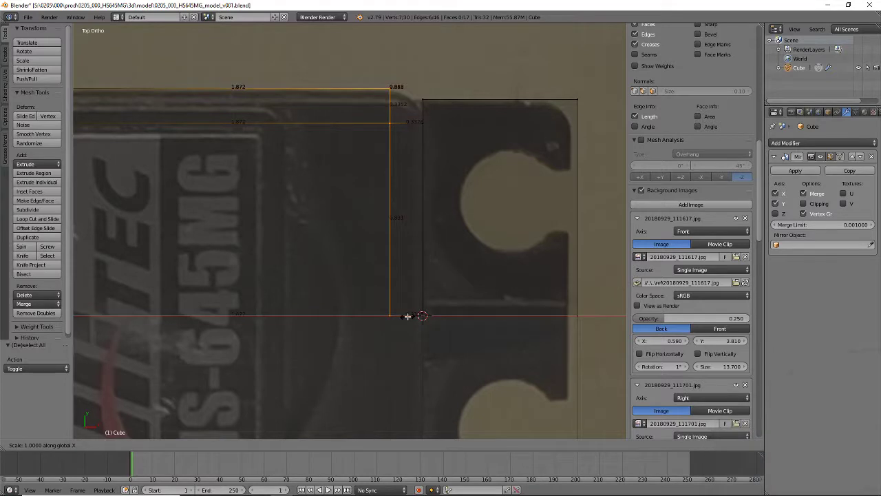
key(0)
key(Return)
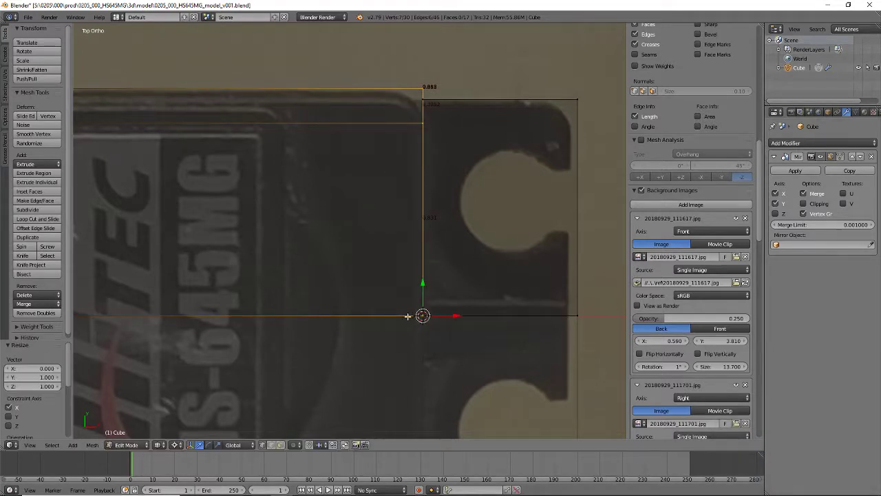
Try moving the edge -0.335 and then -0.033 along X, undoing both.
key(g)
text(x)
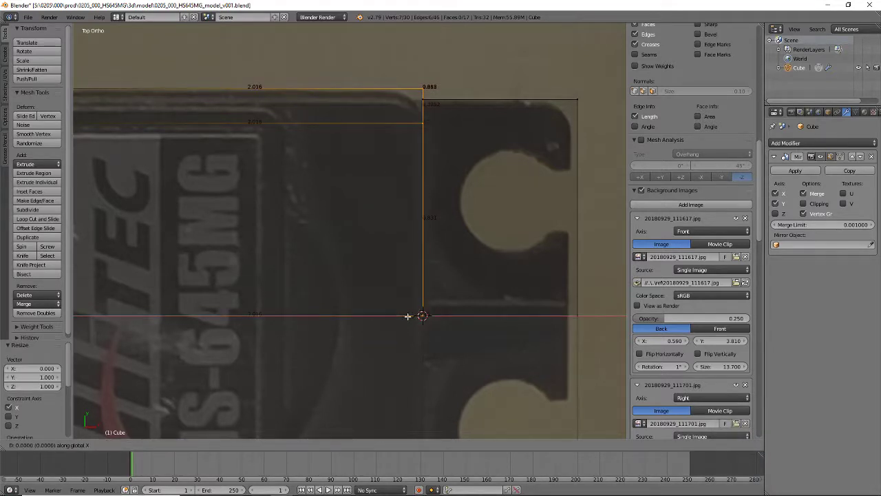
text(-.3352)
key(Return)
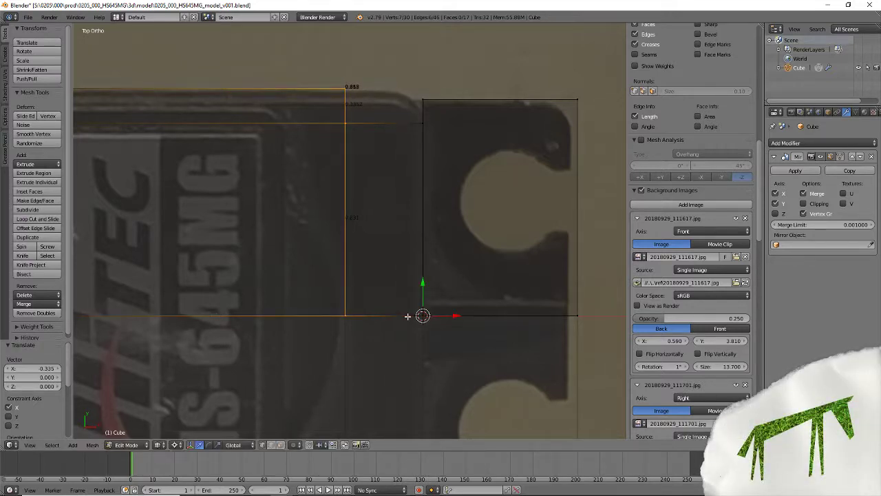
key(ctrl+z)
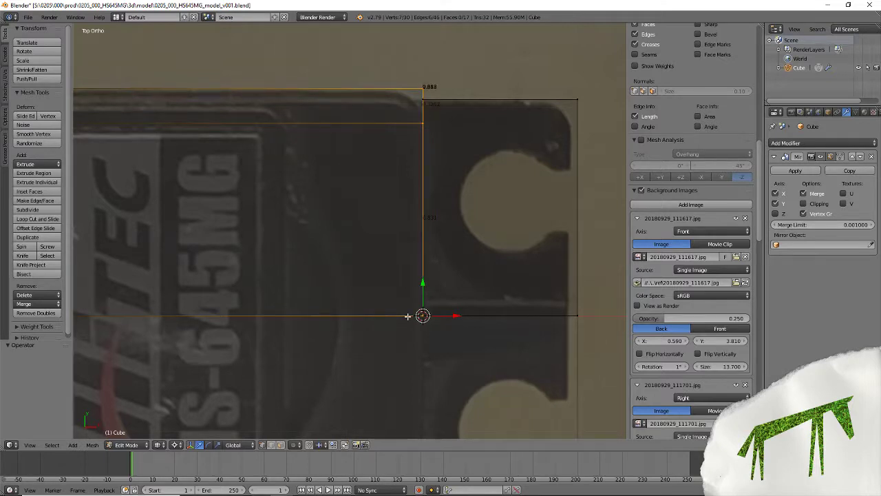
text(gx-0.0335)
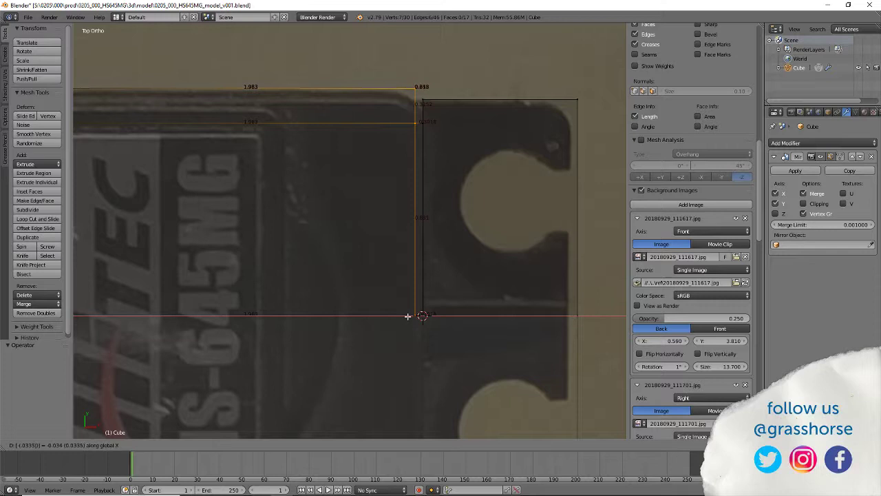
click(408, 316)
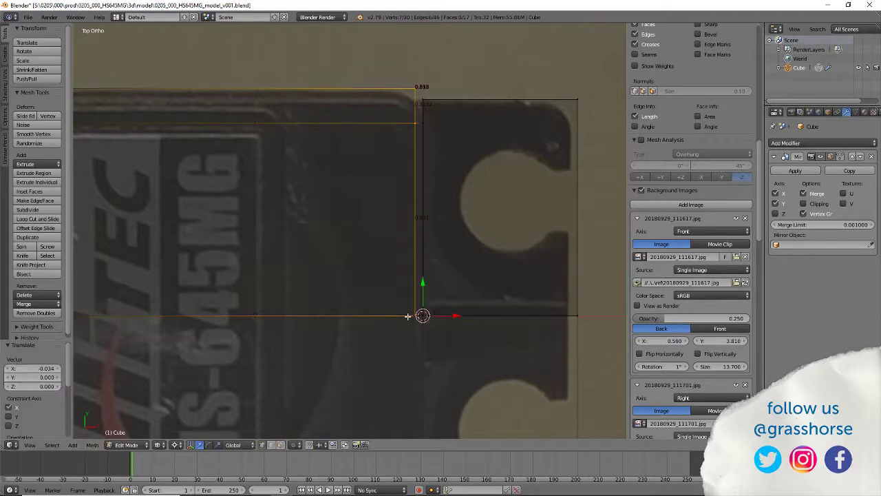
key(ctrl+z)
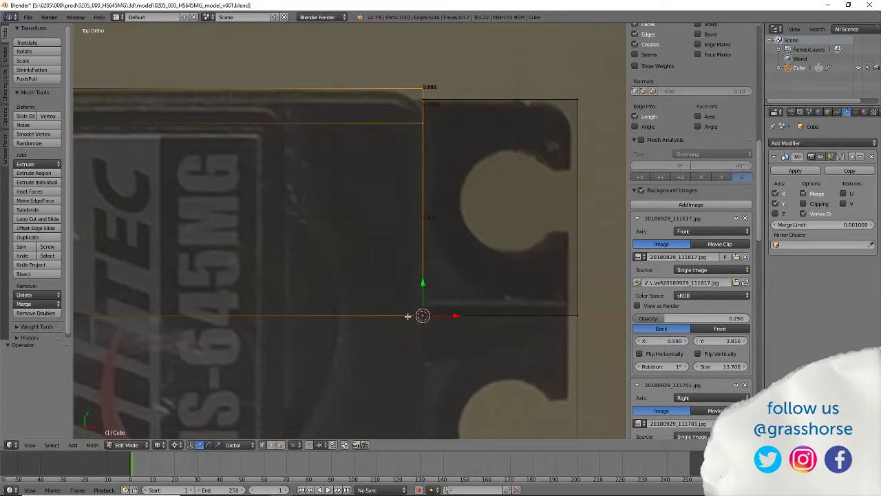
key(ctrl+z)
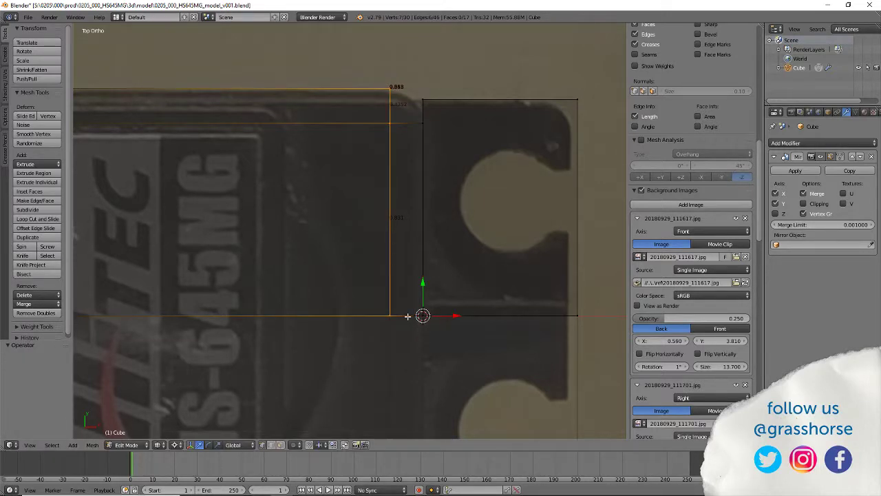
Return the Cube to Object Mode.
scroll(423, 240, up, 2)
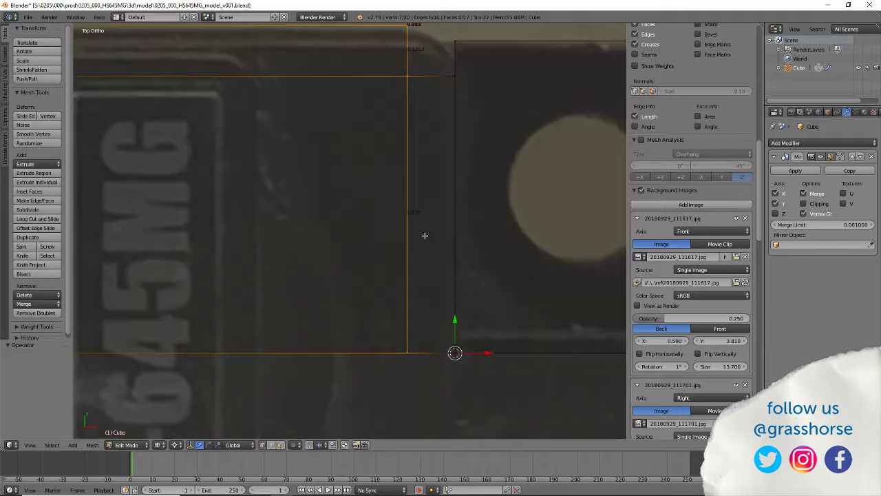
scroll(451, 238, down, 2)
scroll(450, 241, up, 1)
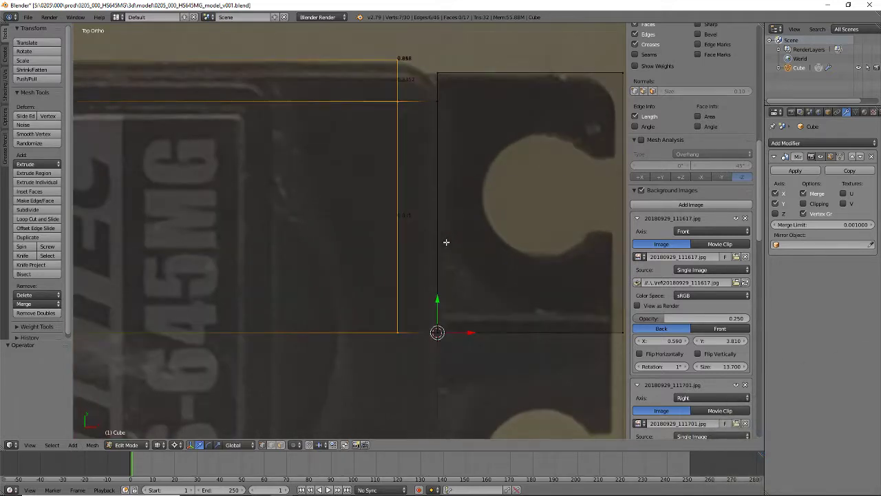
scroll(446, 242, down, 1)
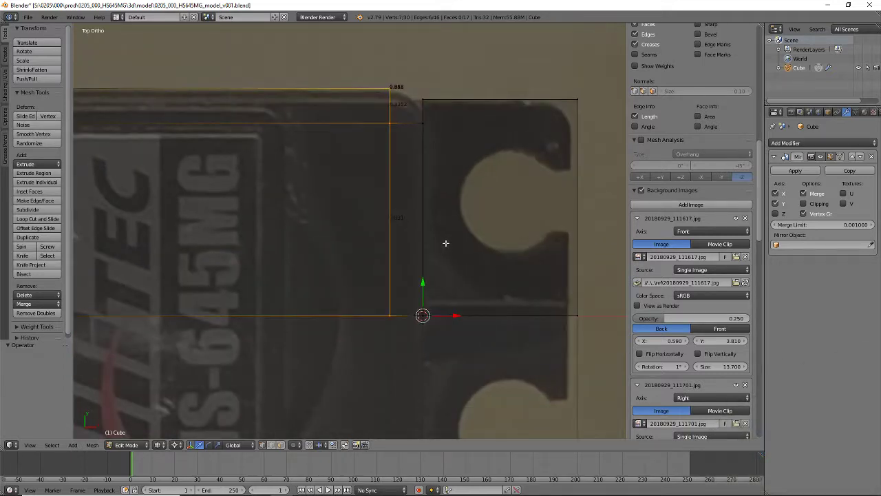
key(Tab)
Switch the servo Cube back to Edit Mode, showing median X 1.87240, and frame the inner edge's top corner.
scroll(556, 228, down, 3)
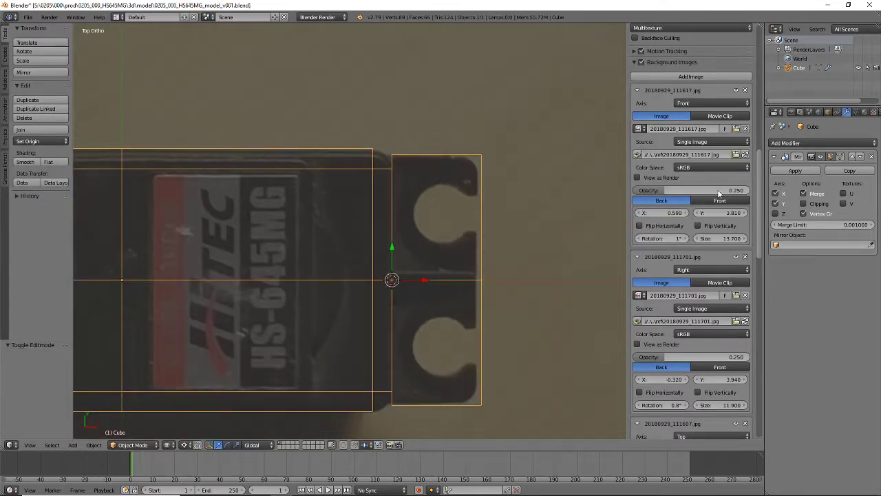
scroll(758, 174, up, 15)
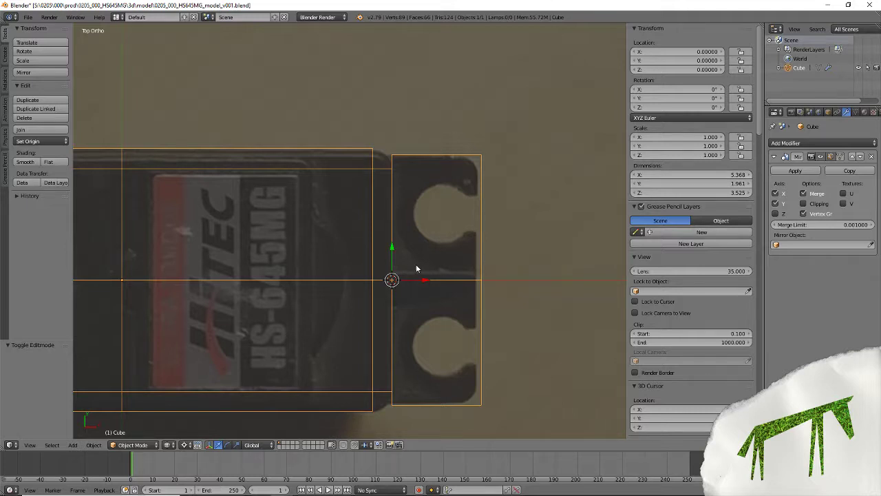
scroll(415, 269, up, 3)
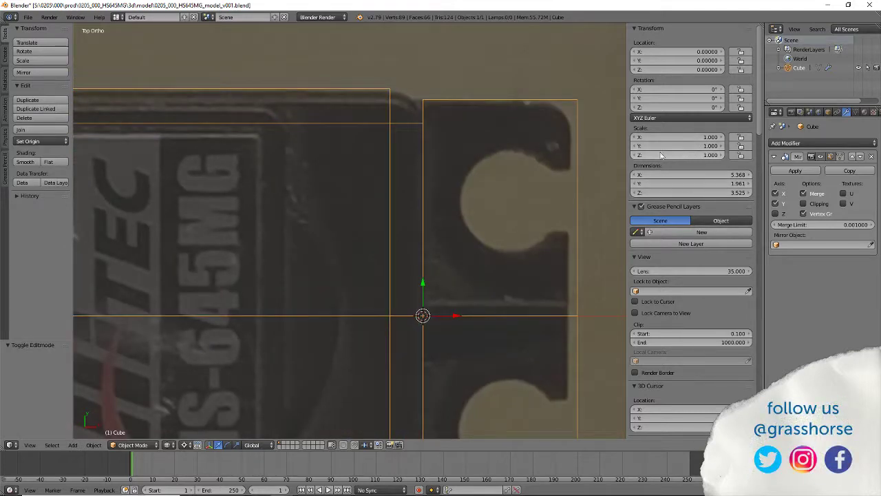
key(Tab)
key(Tab)
key(Tab)
scroll(407, 178, up, 5)
scroll(407, 178, down, 4)
scroll(409, 180, up, 2)
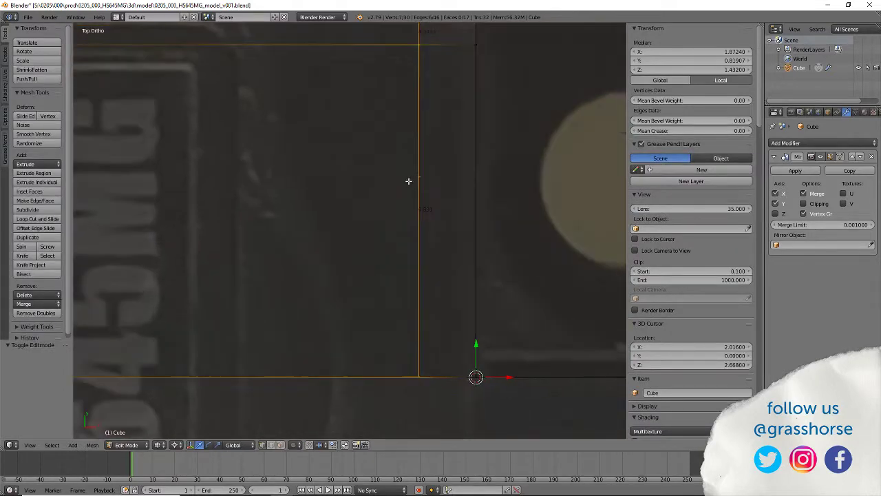
shift+middle_drag(453, 183, 452, 259)
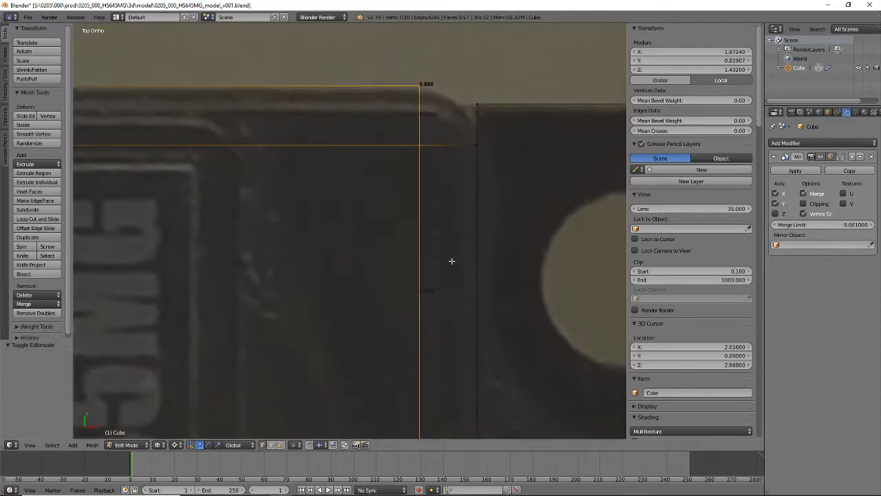
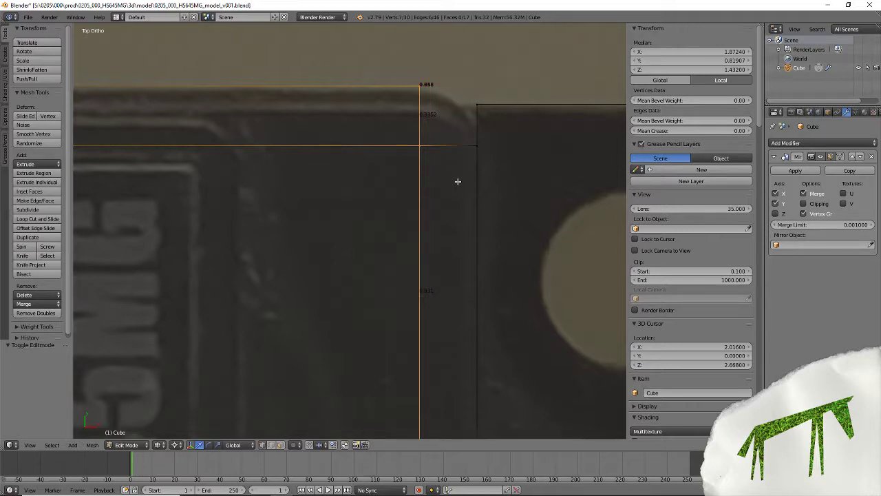
Snap the 3D cursor to the vertex at the edge corner.
right_click(418, 146)
key(shift+s)
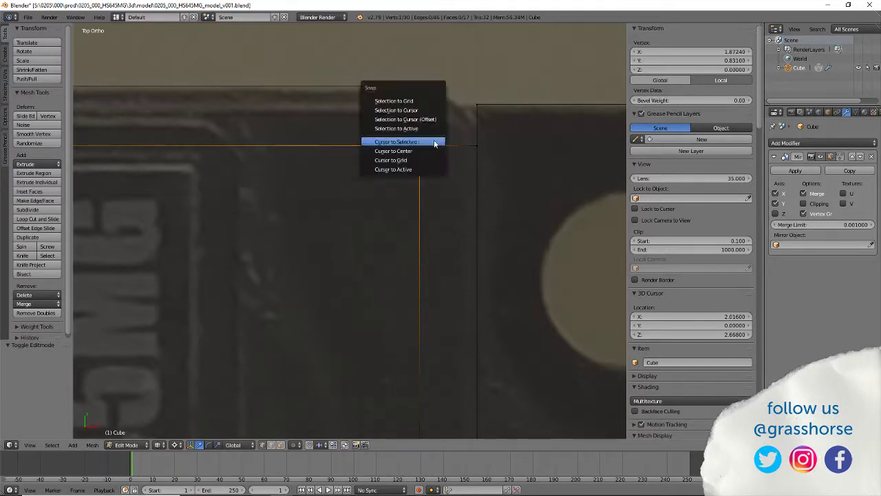
click(435, 142)
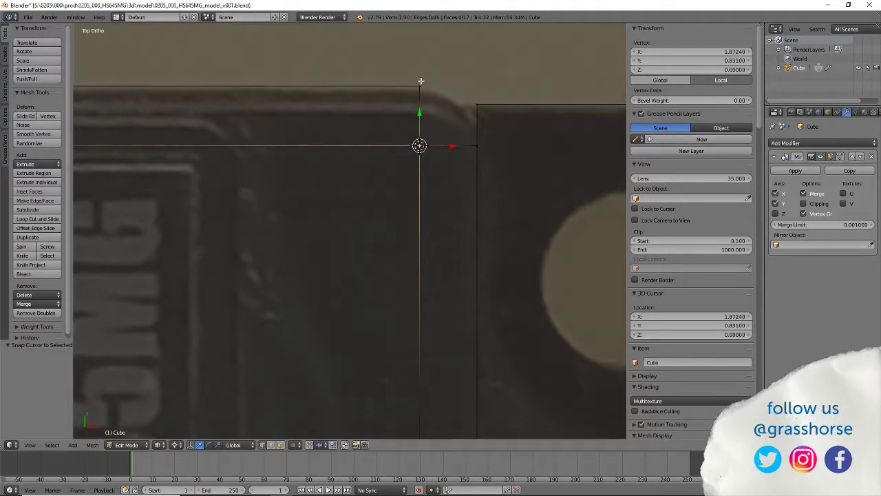
Extrude a vertex from the top corner and rotate it −90° on Z around the 3D cursor.
right_click(420, 84)
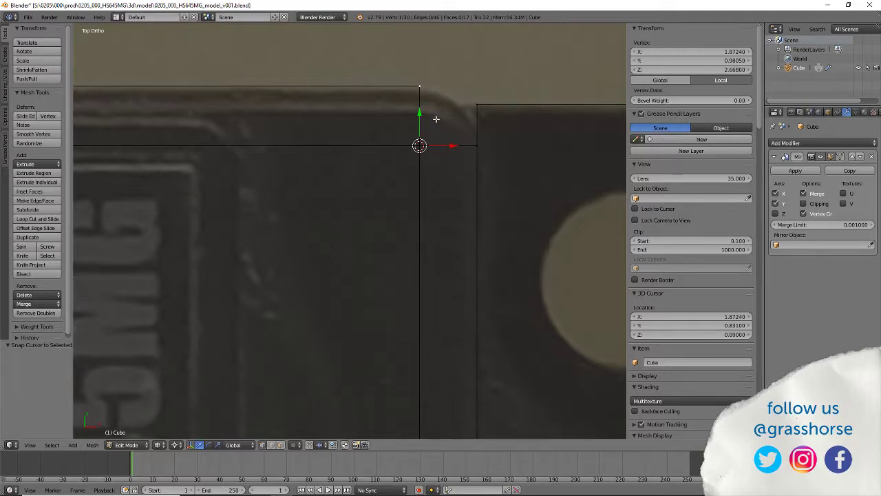
key(e)
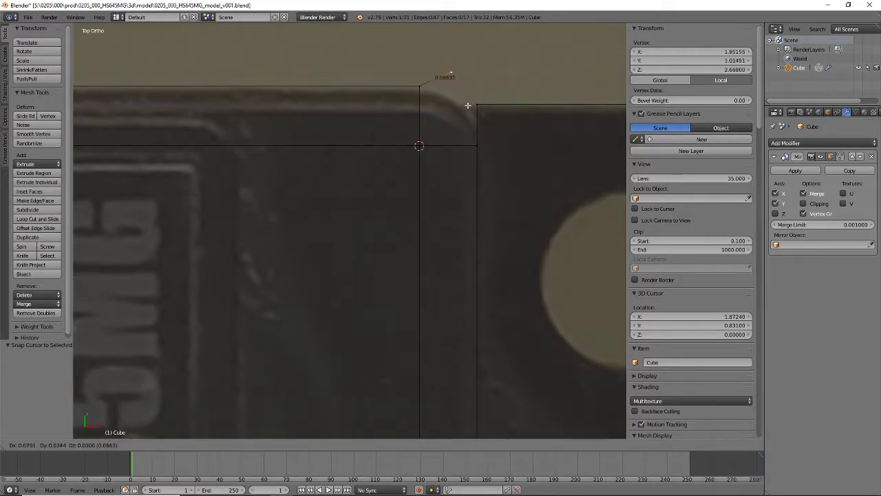
right_click(467, 104)
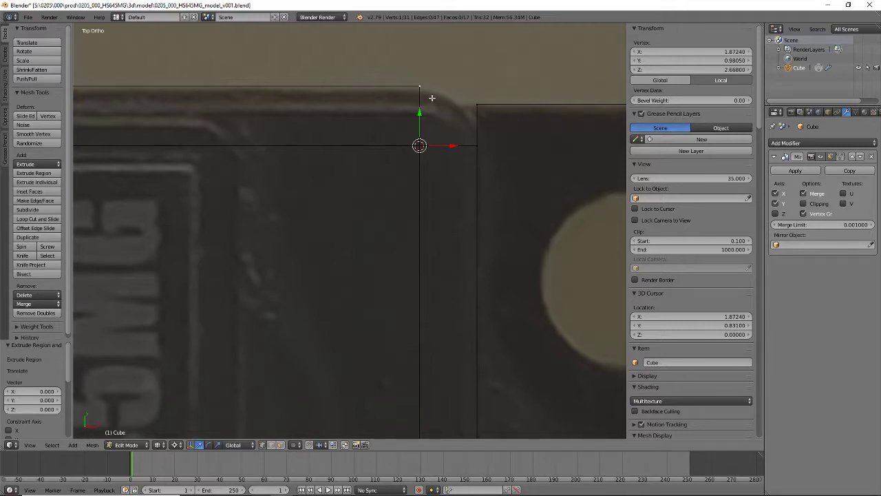
text(rz)
text(90)
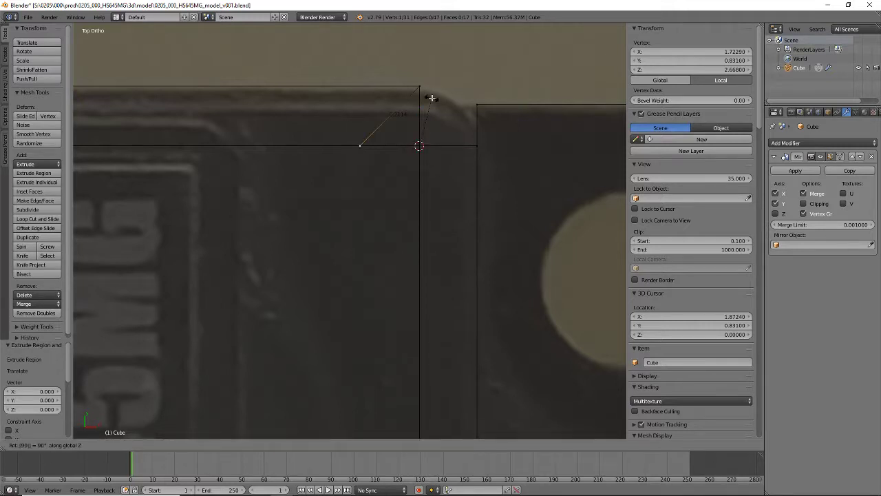
key(Return)
key(ctrl+z)
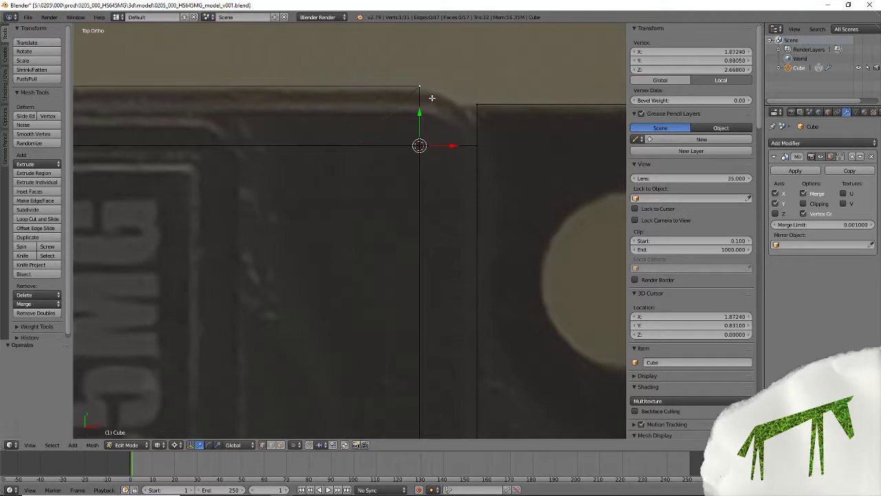
text(rz)
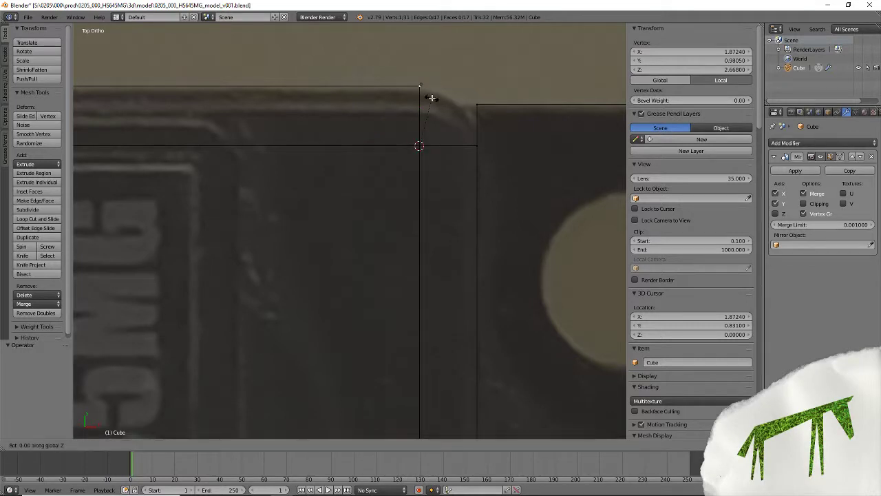
text(-90)
key(Return)
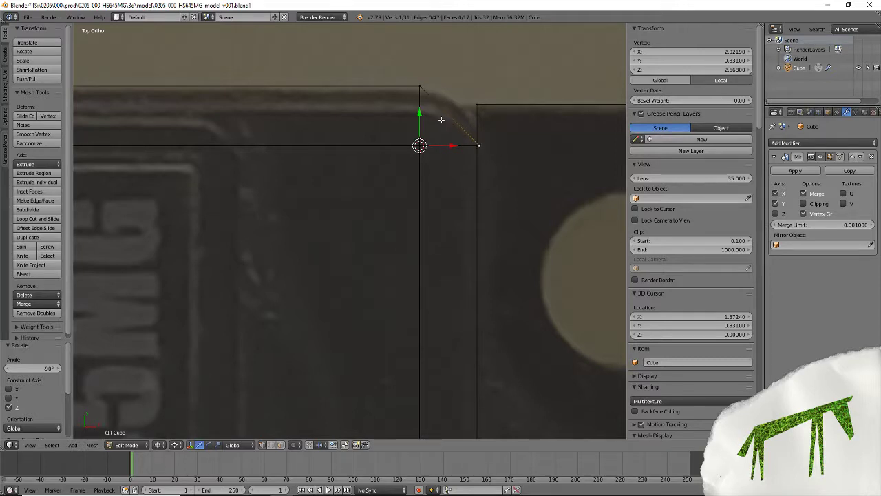
scroll(416, 84, down, 4)
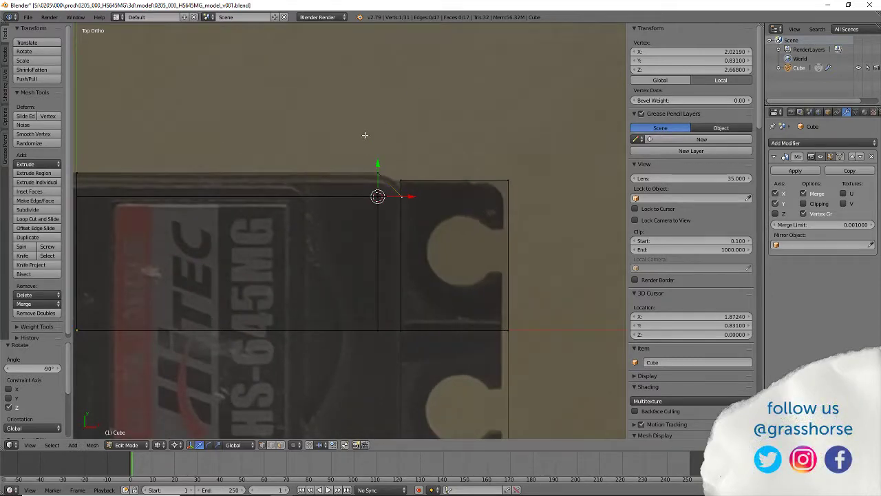
Box-select the vertical edge below the corner and inspect the diagonal edge close up.
key(b)
drag(365, 130, 394, 329)
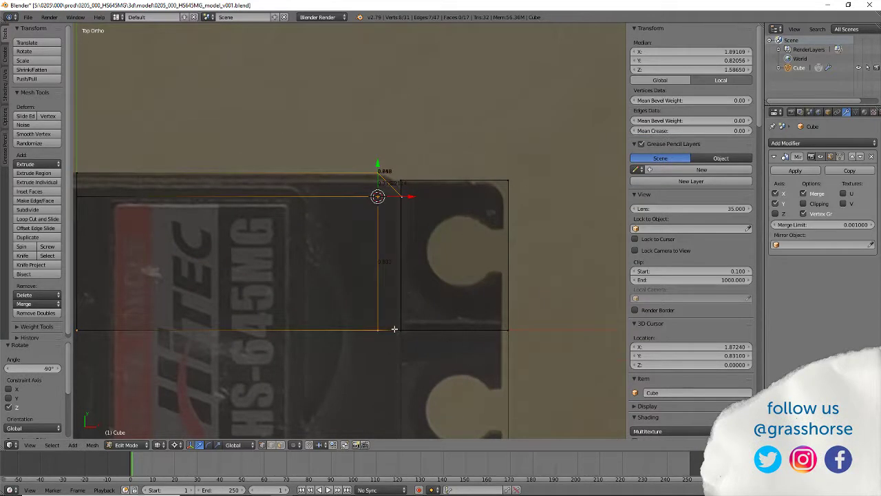
scroll(409, 305, up, 6)
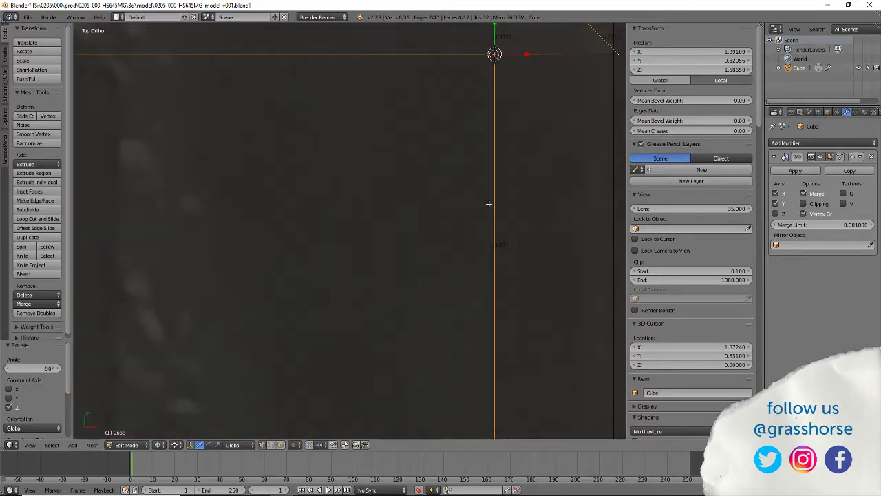
scroll(338, 403, down, 2)
shift+middle_drag(338, 404, 350, 418)
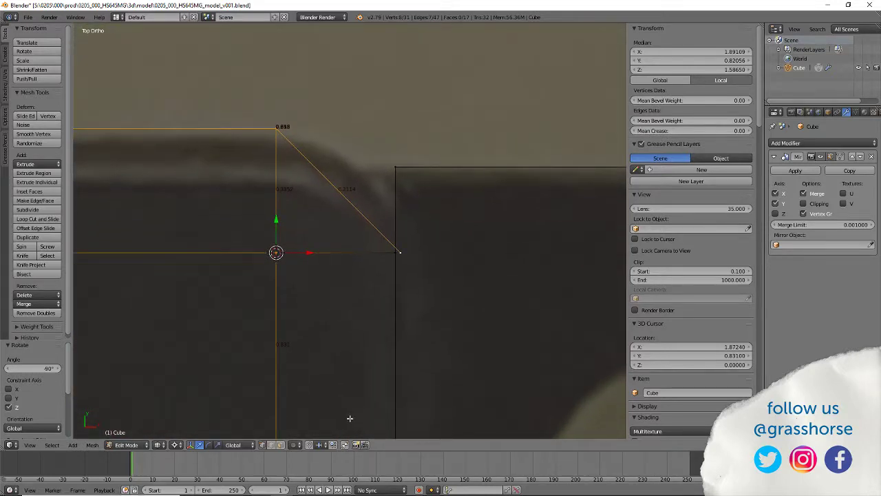
scroll(350, 418, up, 6)
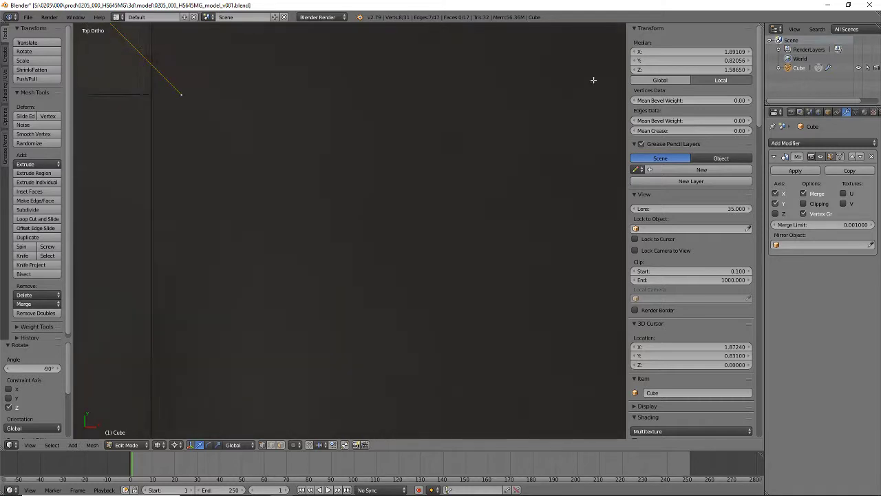
shift+middle_drag(593, 80, 316, 240)
scroll(426, 252, up, 5)
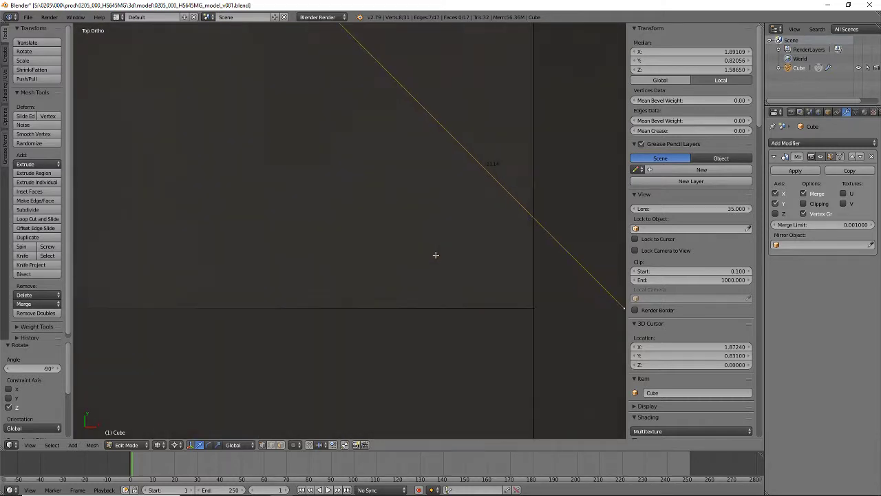
scroll(435, 255, up, 3)
shift+middle_drag(555, 332, 146, 146)
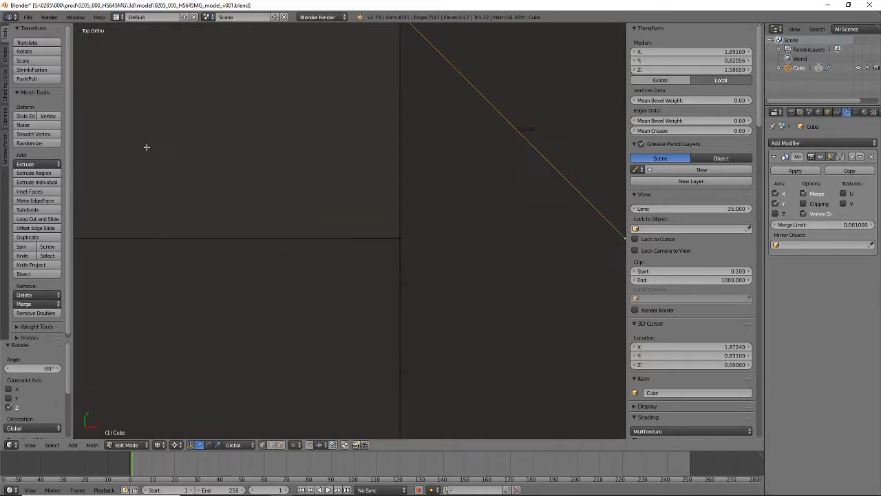
shift+middle_drag(297, 185, 468, 262)
shift+middle_drag(537, 281, 318, 269)
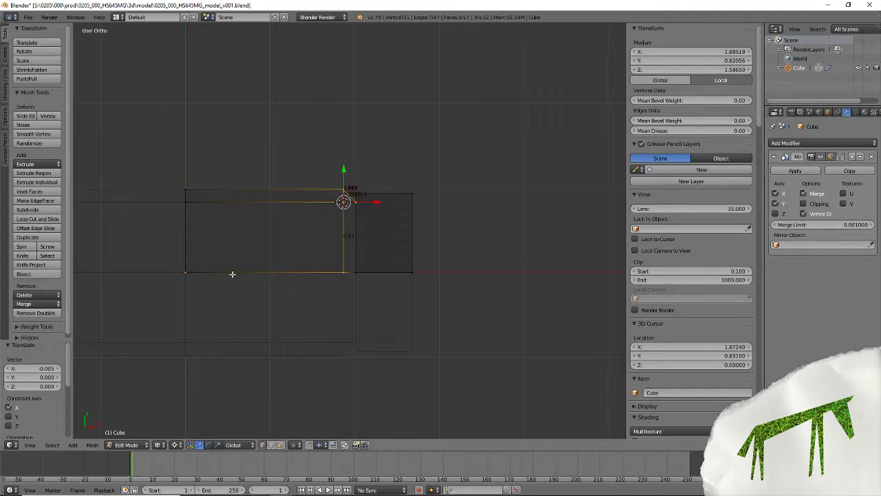
Return to Top Ortho view and zoom in on the chamfer corner over the servo photo.
key(KP_7)
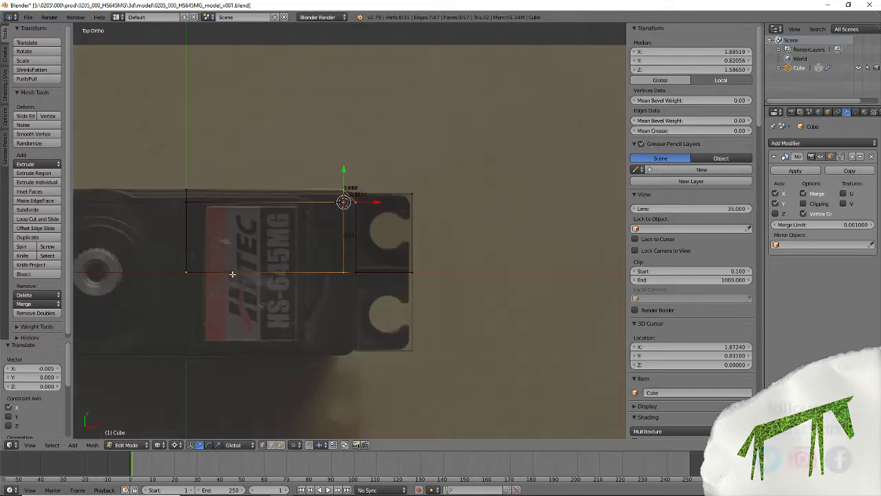
scroll(350, 218, up, 8)
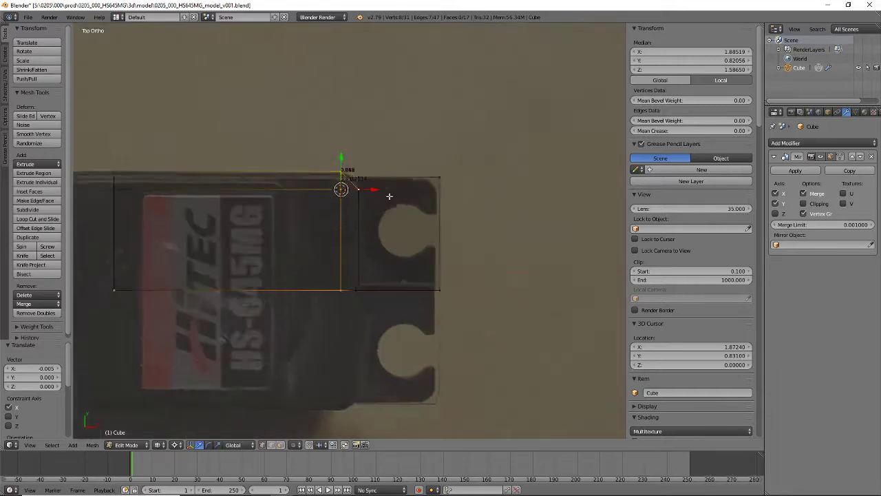
shift+middle_drag(451, 90, 475, 355)
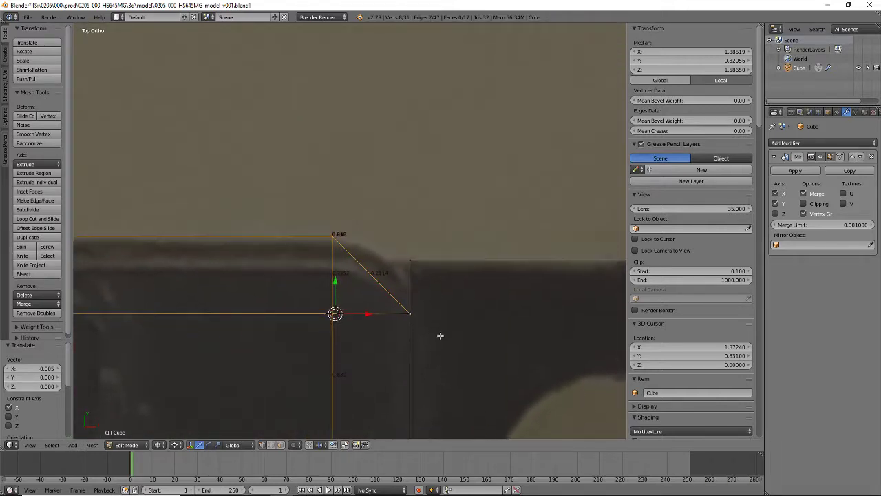
scroll(413, 315, up, 4)
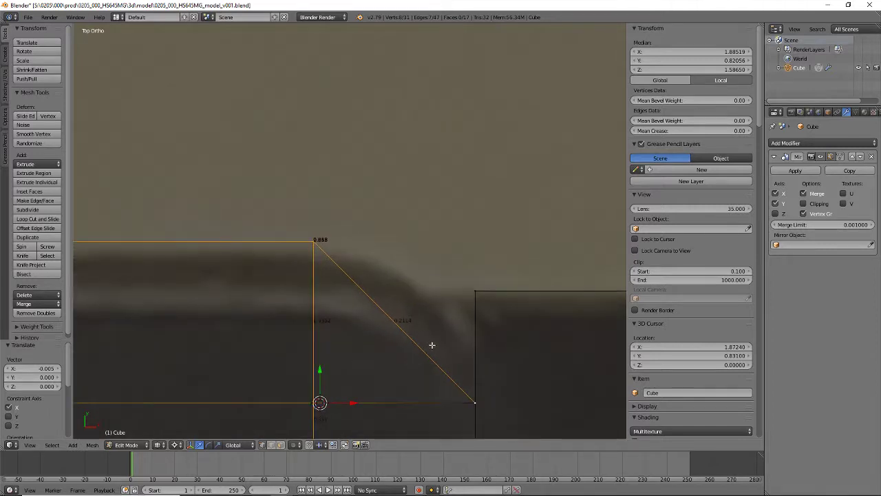
shift+middle_drag(492, 389, 387, 348)
scroll(388, 348, up, 4)
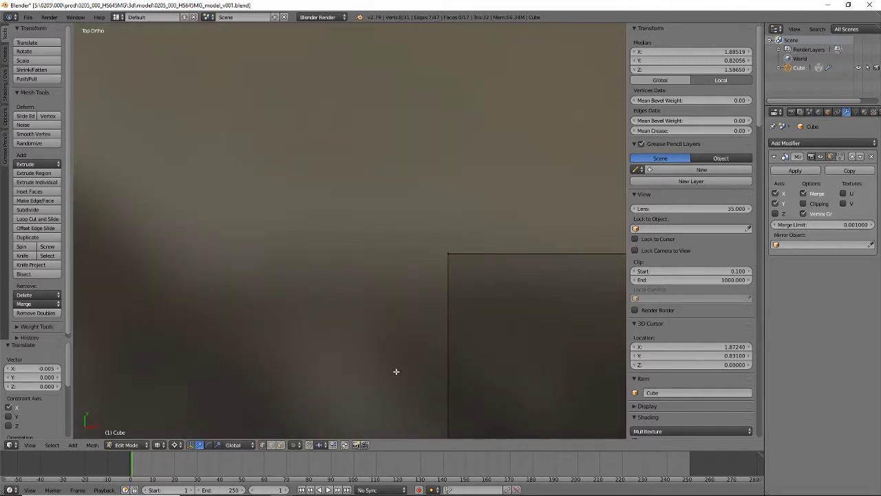
scroll(452, 376, down, 4)
scroll(259, 328, up, 8)
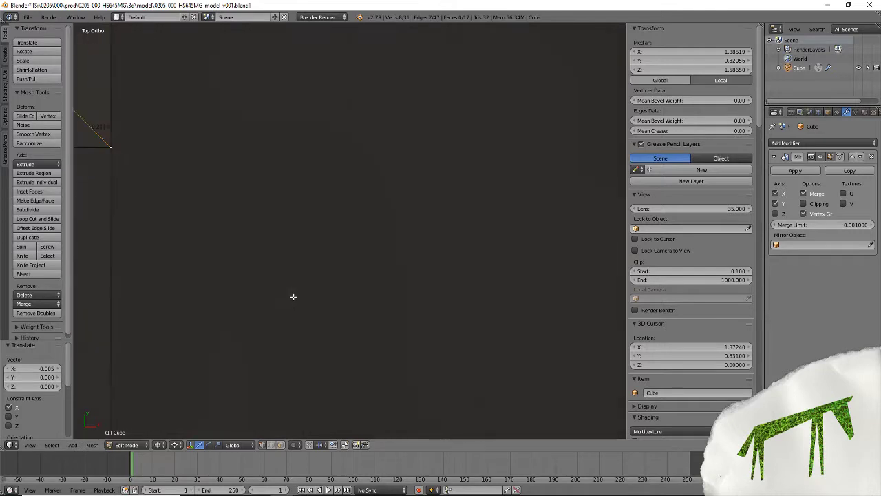
scroll(150, 167, down, 7)
shift+middle_drag(333, 240, 481, 325)
scroll(478, 321, up, 4)
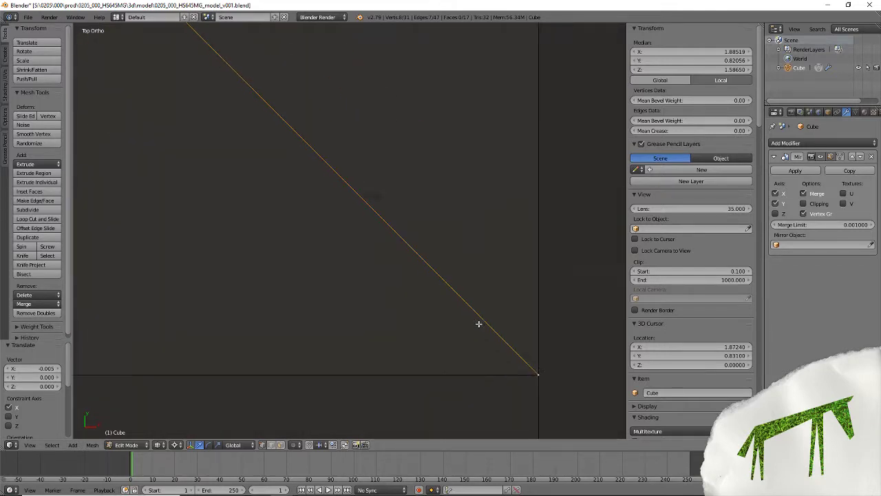
scroll(531, 388, down, 5)
shift+middle_drag(338, 191, 286, 198)
shift+scroll(367, 271, up, 5)
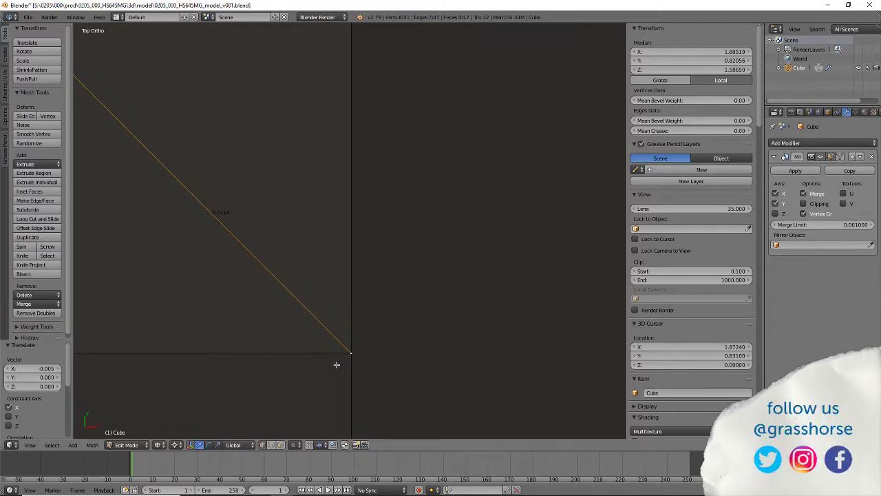
shift+scroll(336, 364, down, 7)
scroll(337, 364, down, 5)
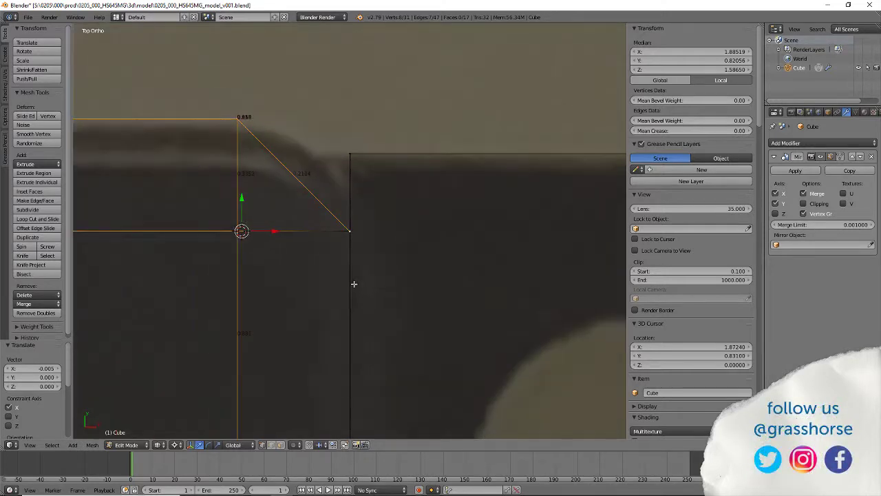
Delete the vertex at the diagonal's lower end.
right_click(348, 232)
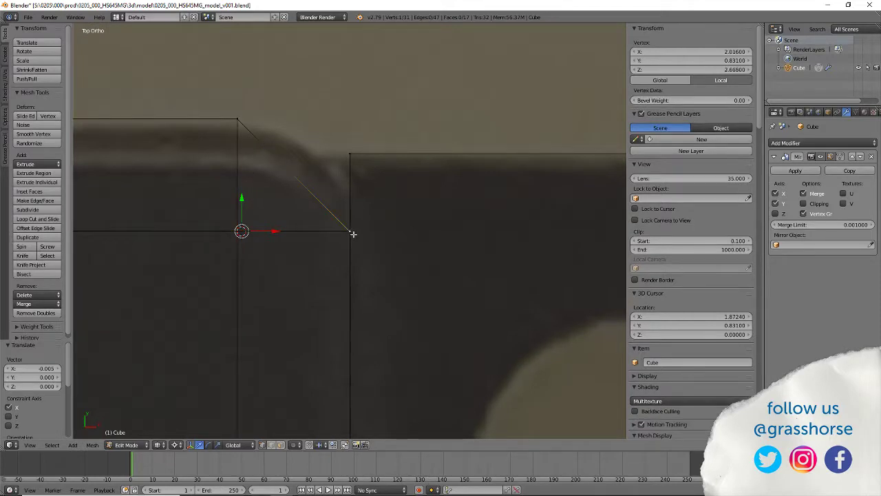
key(x)
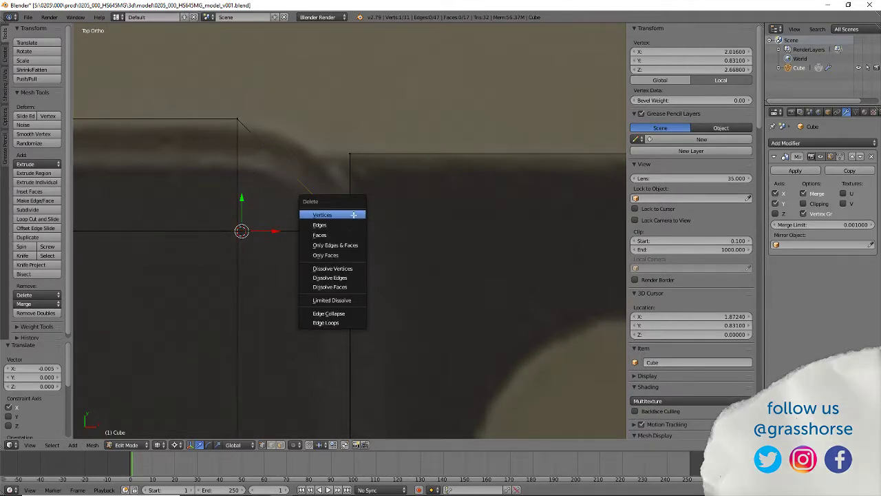
click(353, 215)
Snap the cursor to the corner vertex and spin the top edge 90° in 8 steps.
right_click(227, 234)
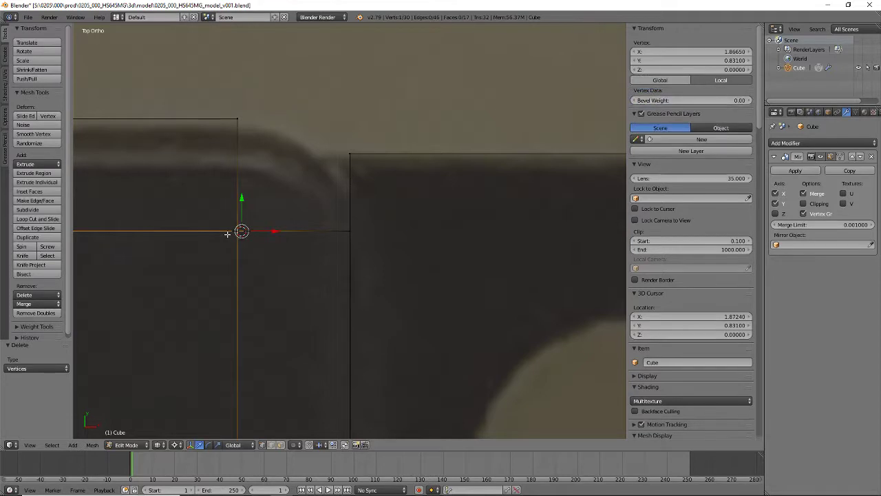
key(shift+s)
click(227, 236)
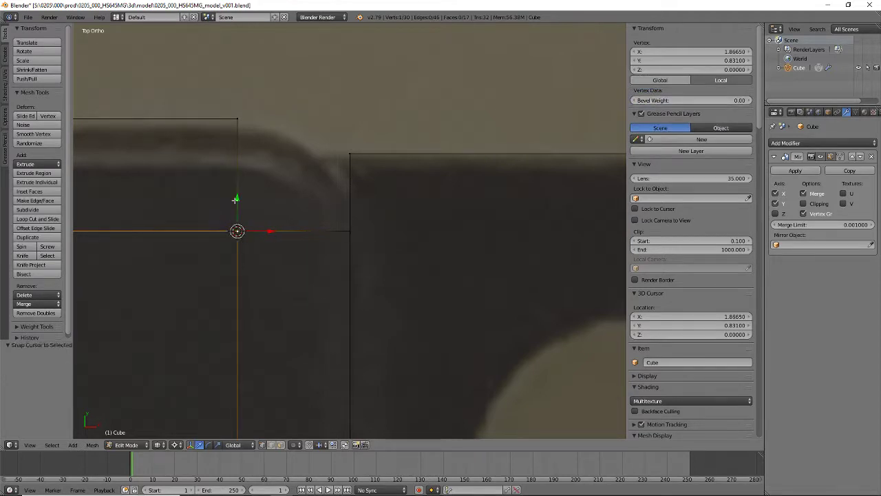
key(a)
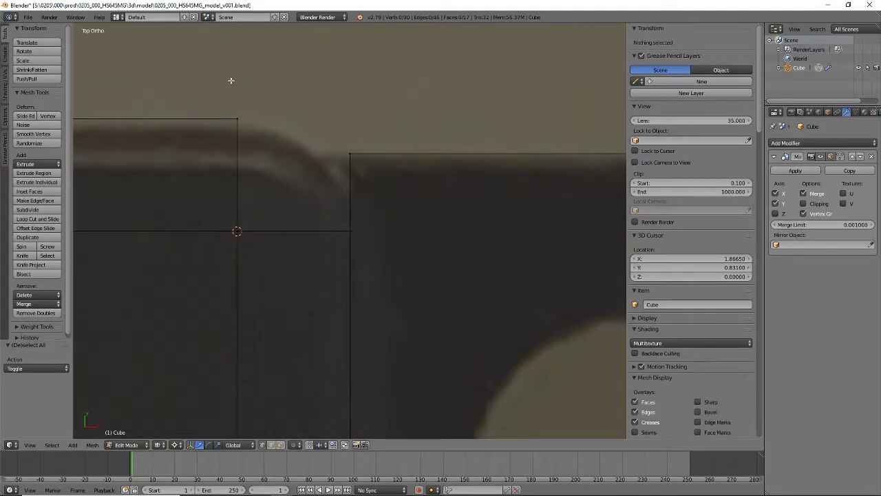
key(b)
drag(200, 88, 266, 173)
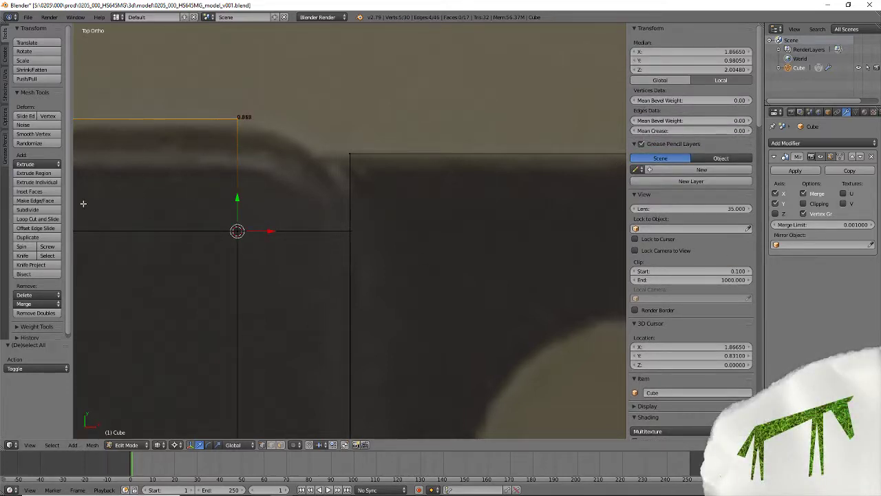
click(21, 246)
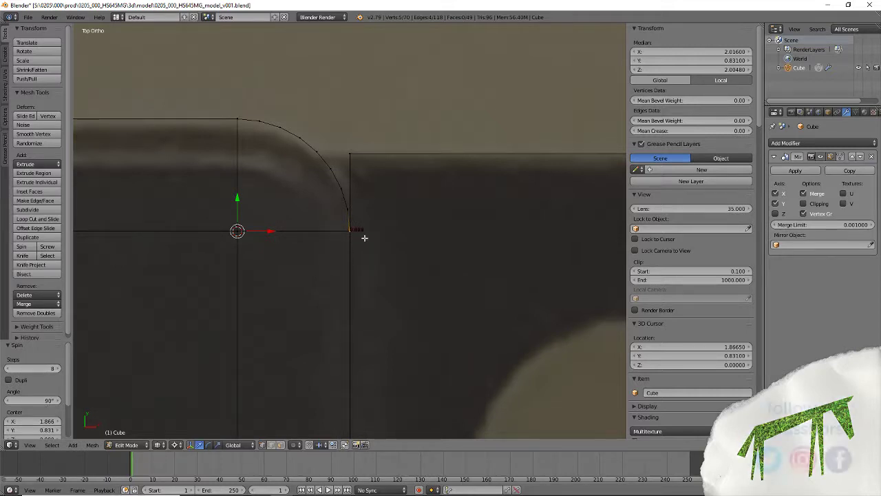
Remove the 5 duplicate vertices across the whole mesh, then select the arc's end vertex.
key(a)
key(a)
key(w)
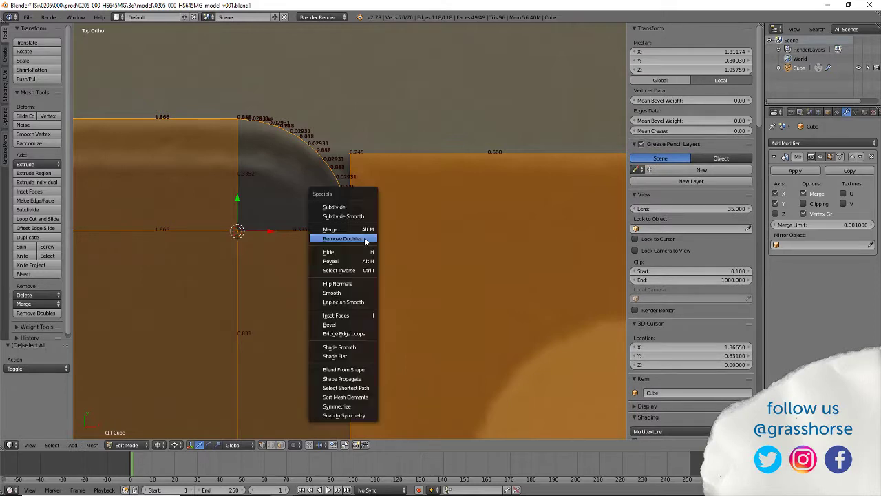
click(363, 236)
key(a)
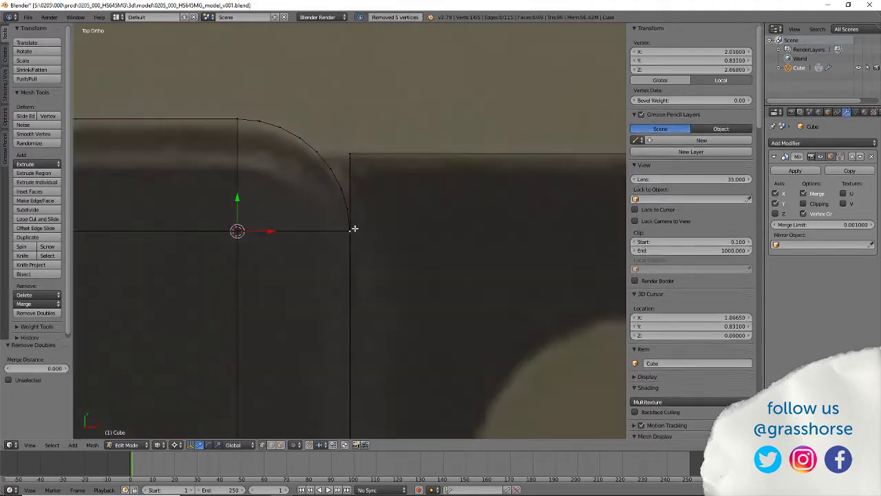
right_click(353, 230)
Move the selected arc-end vertex along Z down to the lower edge height.
middle_drag(350, 240, 362, 258)
key(KP_Decimal)
scroll(410, 241, down, 5)
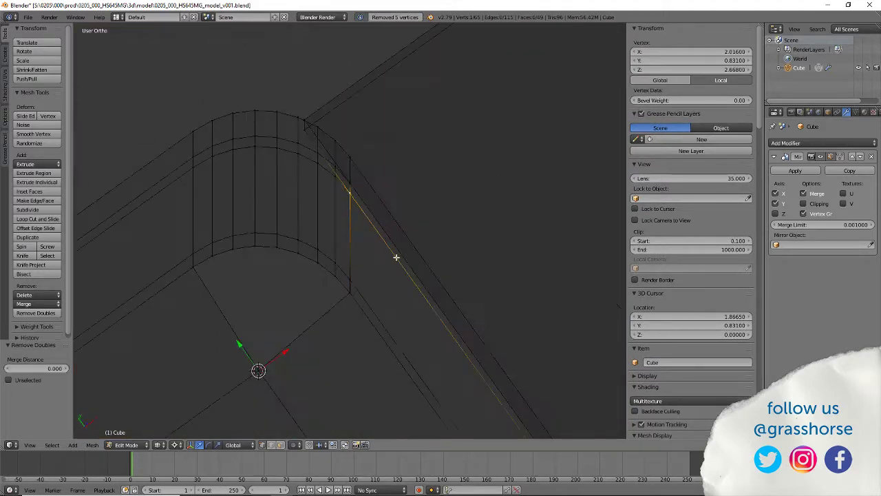
key(g)
key(z)
click(353, 171)
key(g)
key(z)
click(354, 151)
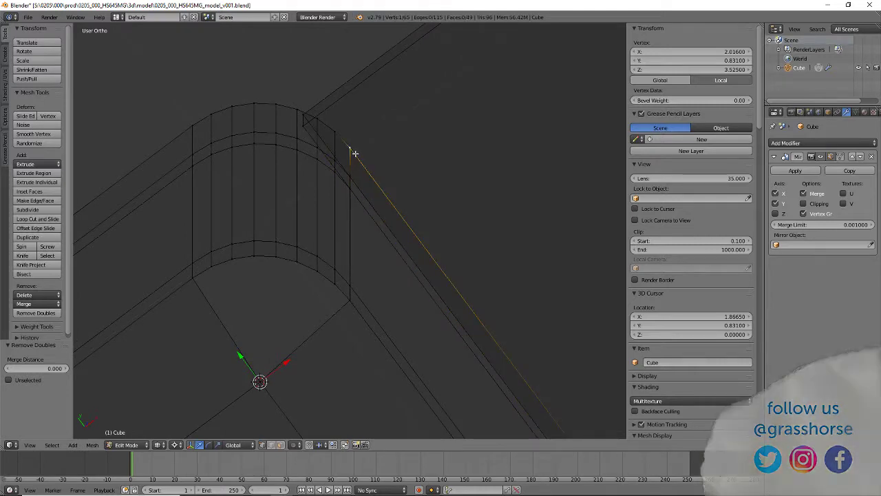
middle_drag(354, 151, 380, 250)
scroll(377, 251, up, 2)
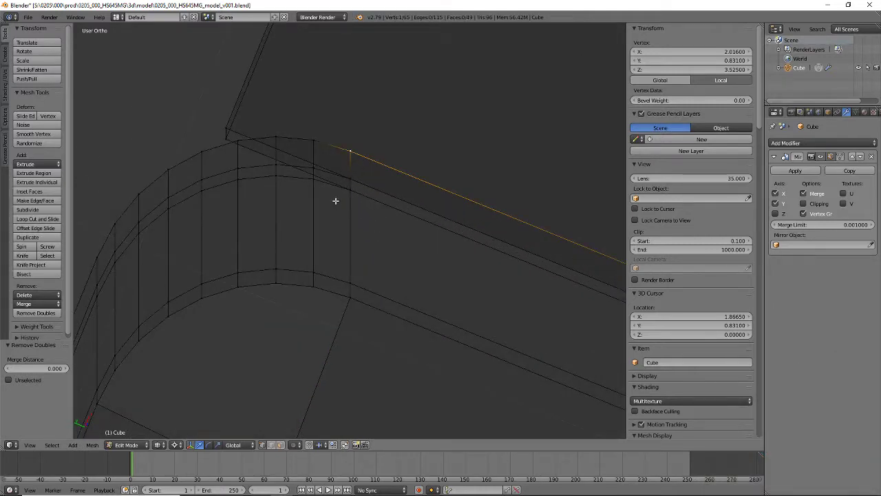
key(g)
key(z)
click(358, 283)
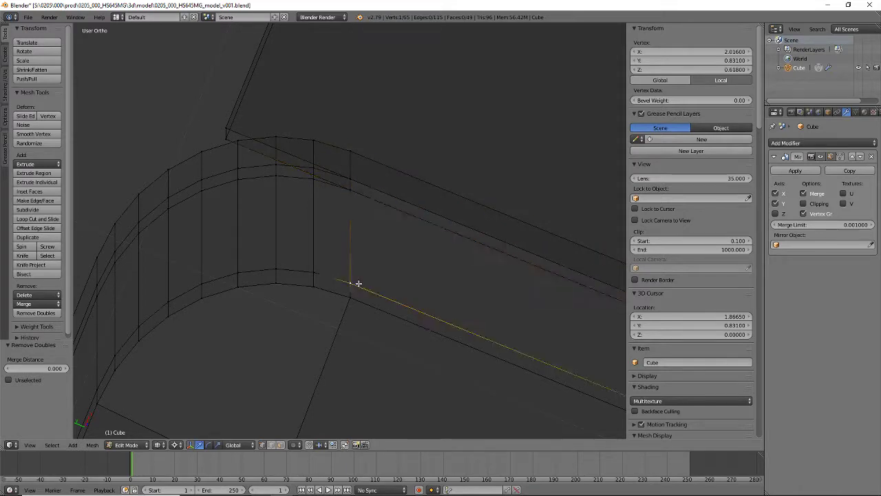
scroll(333, 329, down, 3)
Move the vertex on the other side along Z to the upper edge height.
right_click(234, 304)
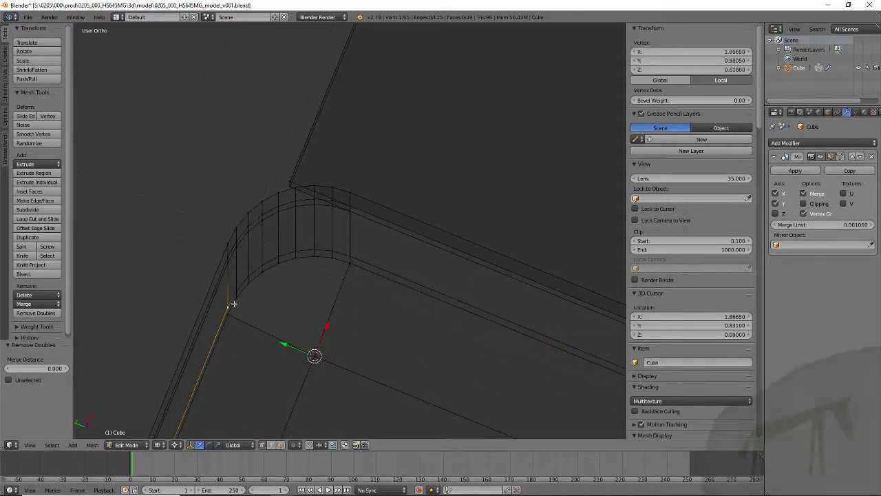
key(g)
key(z)
click(224, 314)
key(g)
key(z)
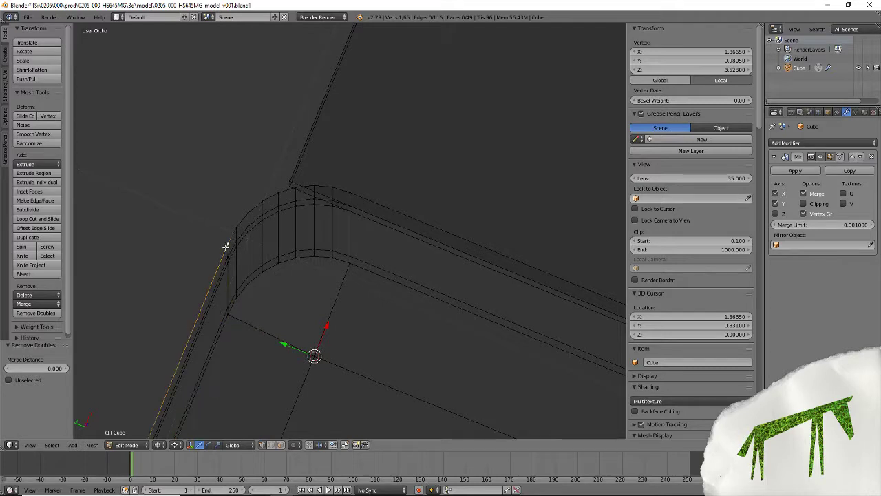
click(230, 256)
scroll(261, 295, up, 4)
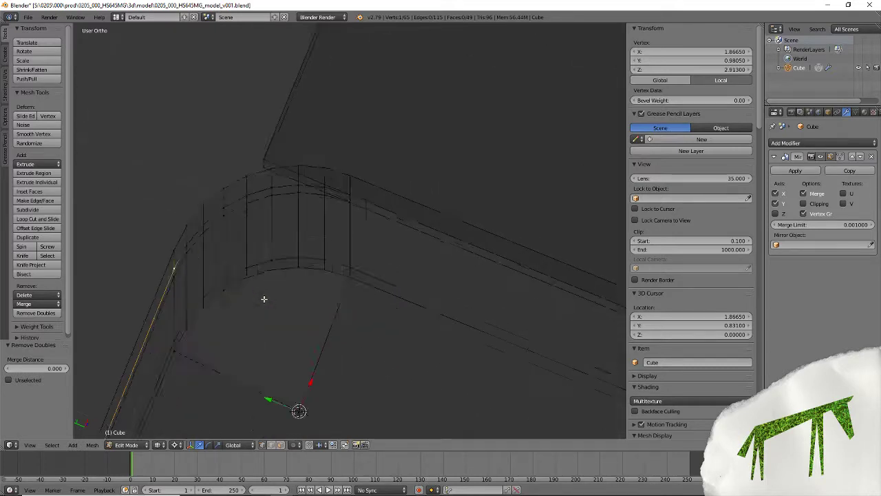
middle_drag(302, 312, 346, 291)
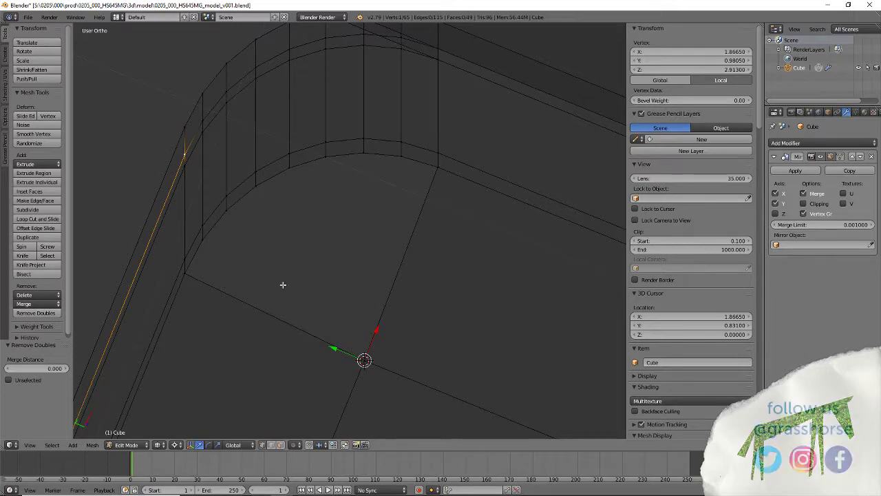
Switch to solid shading and orbit to inspect the rounded corner.
key(z)
scroll(285, 264, down, 3)
mouse_move(313, 274)
middle_down()
mouse_move(363, 346)
mouse_move(397, 424)
mouse_move(345, 435)
mouse_move(372, 123)
middle_up()
scroll(374, 110, up, 5)
scroll(374, 110, down, 3)
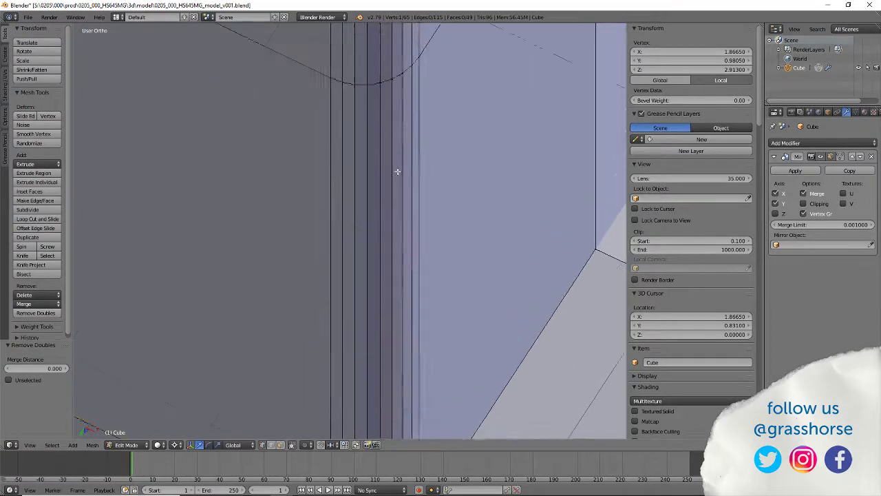
middle_drag(397, 173, 426, 75)
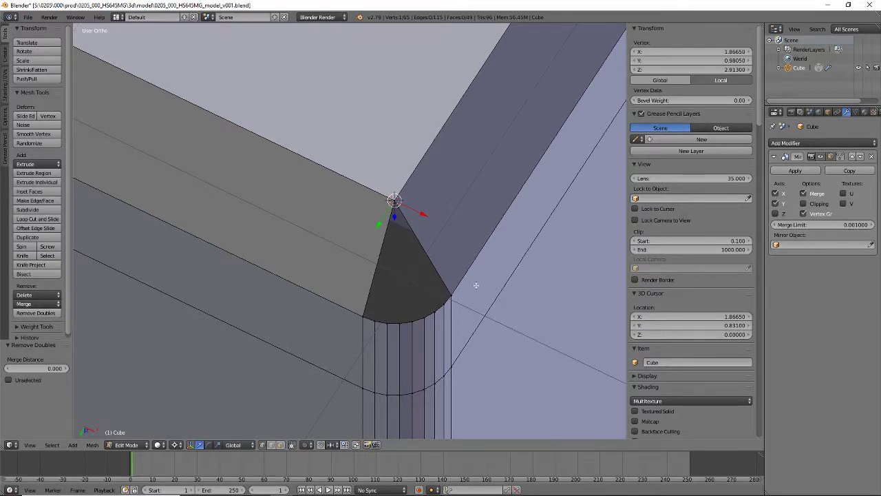
Fill the first two triangle faces between arc vertices and the top corner vertex.
right_click(380, 326)
ctrl+right_click(363, 318)
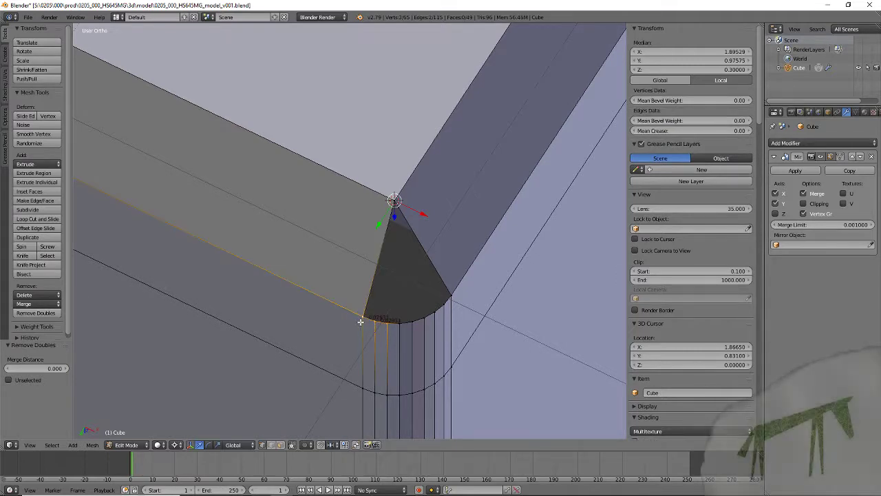
ctrl+right_click(395, 197)
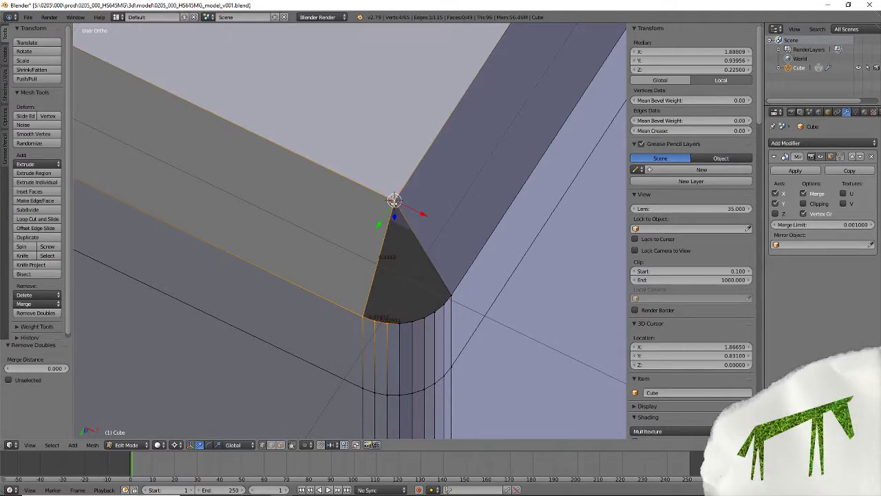
key(f)
right_click(389, 319)
shift+right_click(399, 323)
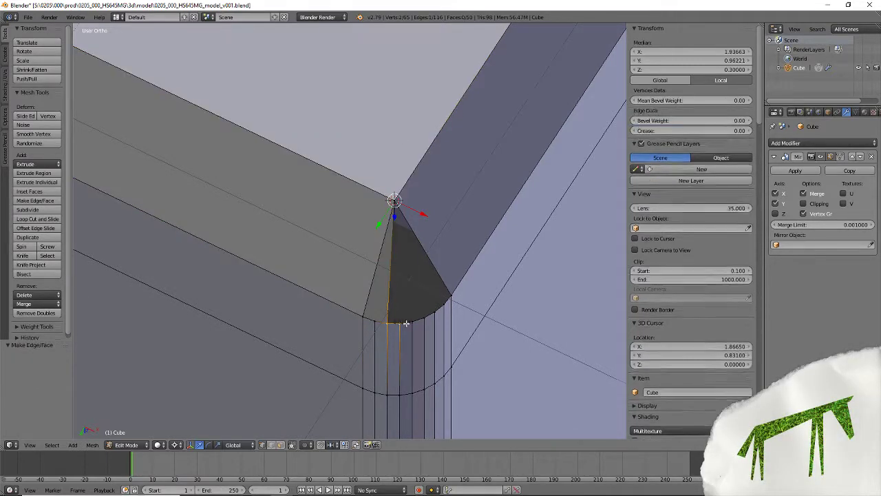
shift+right_click(420, 322)
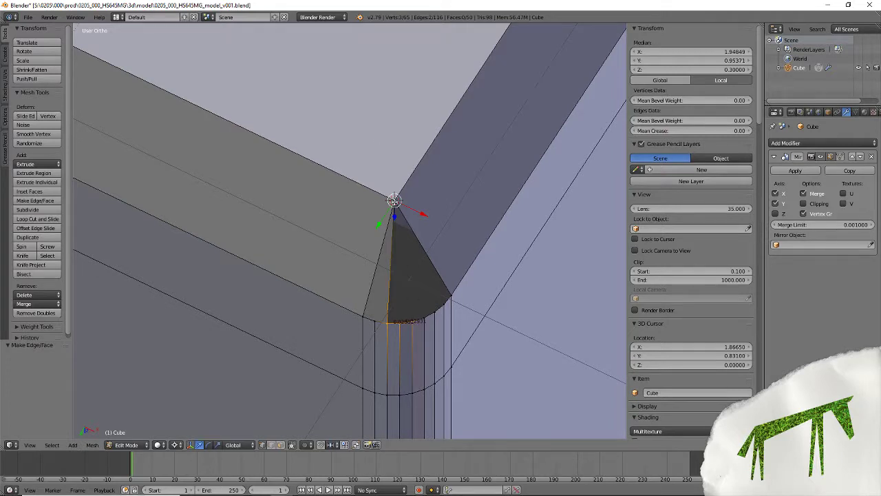
shift+right_click(394, 198)
key(f)
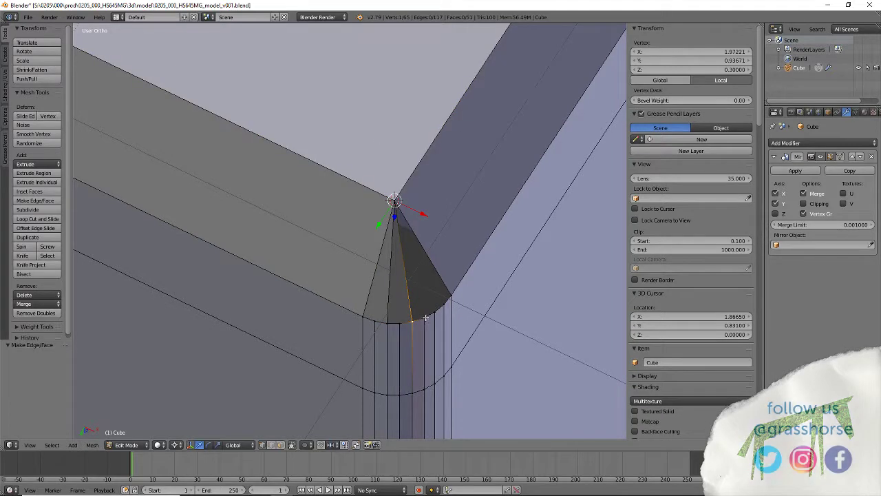
Fill the remaining two triangles to finish the corner cap fan.
right_click(432, 314)
shift+right_click(393, 199)
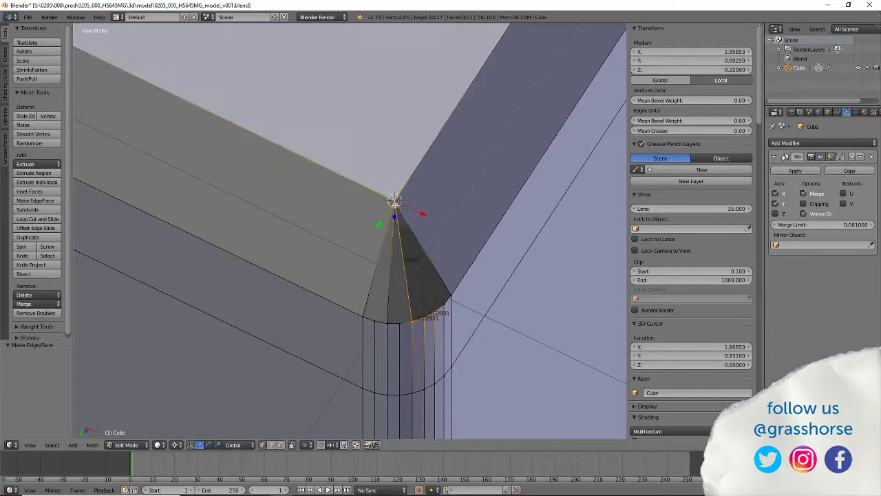
key(f)
right_click(437, 309)
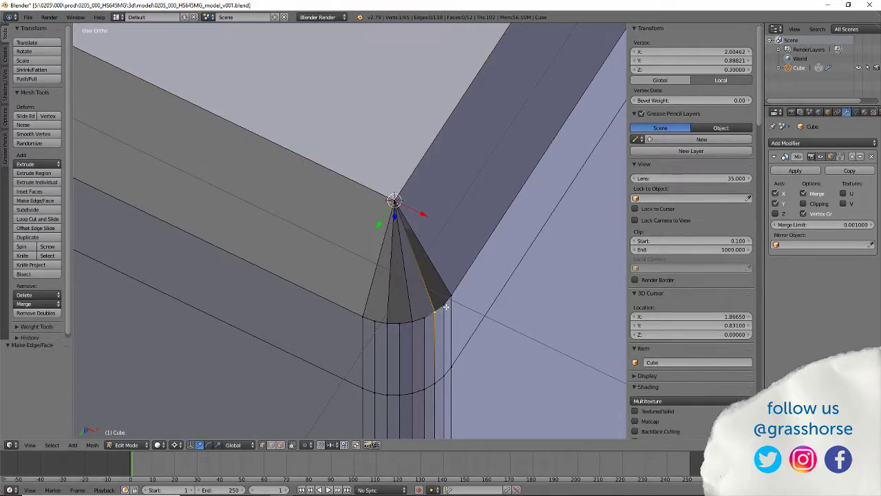
shift+right_click(446, 303)
shift+right_click(398, 204)
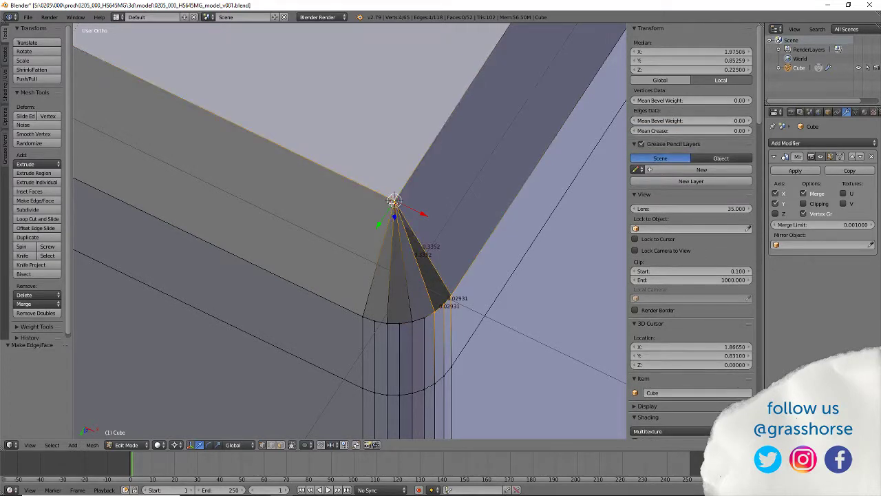
key(f)
scroll(324, 243, down, 6)
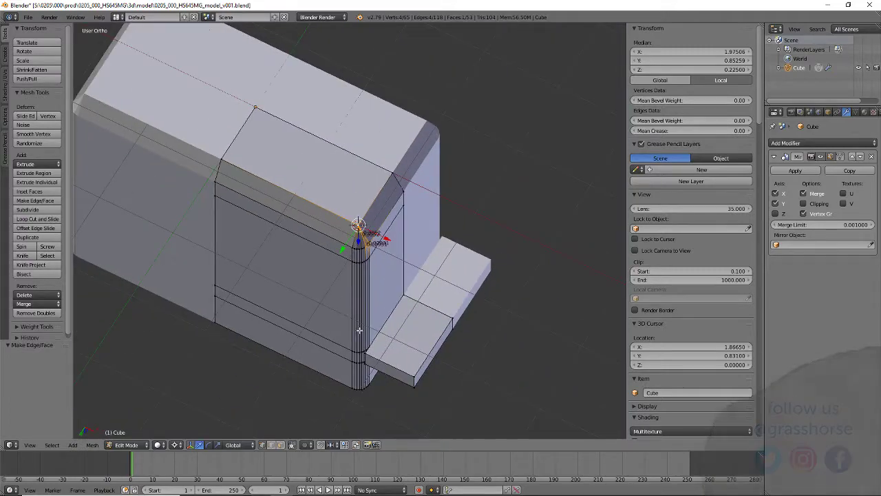
Turn off the Mirror modifier's edit-mode display to hide the mirrored half.
middle_drag(330, 272, 343, 299)
middle_drag(343, 271, 323, 192)
scroll(513, 316, down, 3)
scroll(476, 285, up, 5)
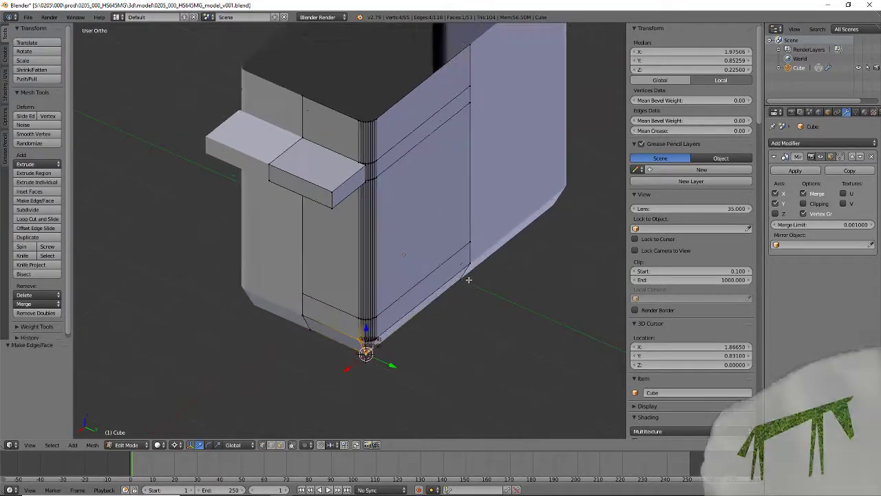
middle_drag(387, 268, 232, 165)
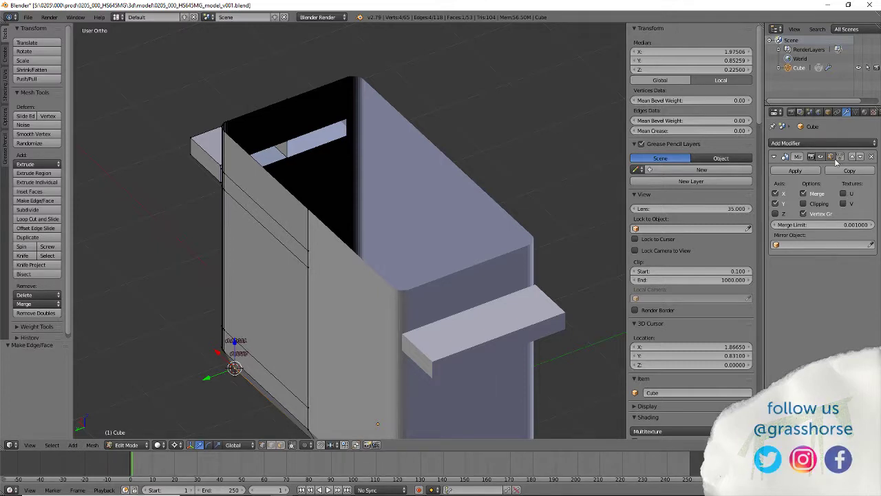
click(830, 157)
Orbit to the side wall and tab, then switch to Face select mode.
middle_drag(421, 269, 338, 232)
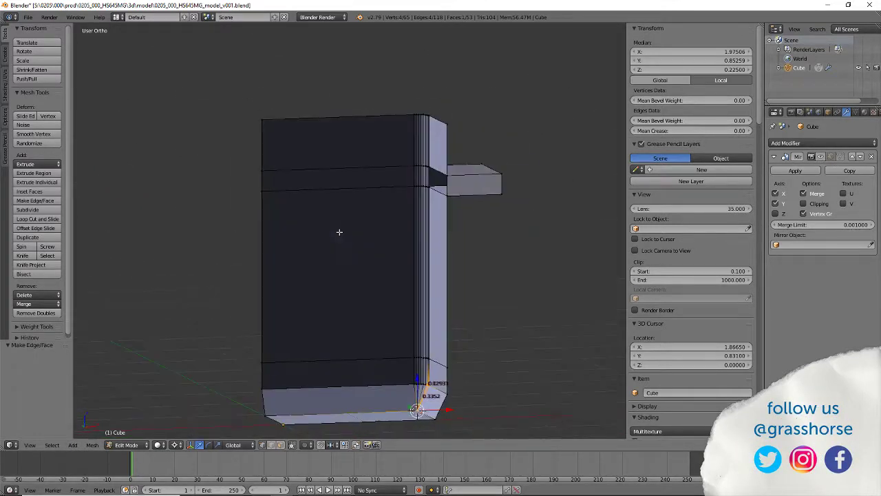
middle_drag(478, 239, 344, 359)
click(281, 445)
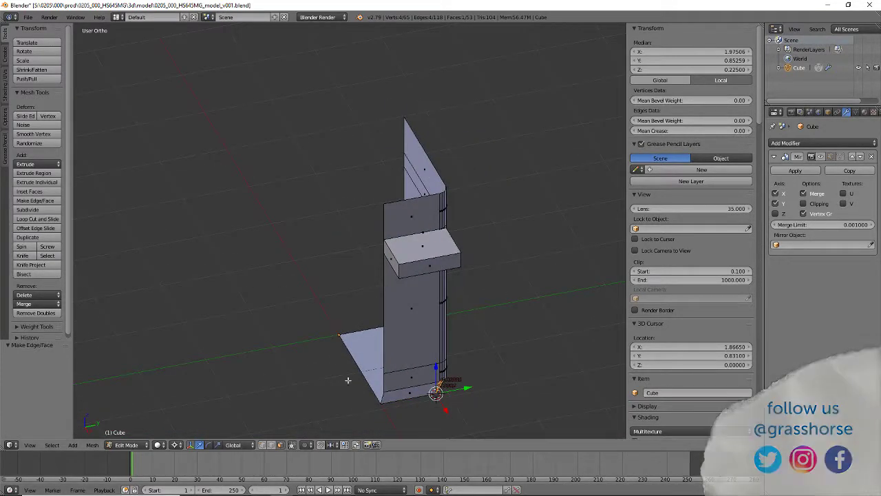
Delete only the small side face (undoing a vertex delete first), leaving 52 faces.
right_click(394, 260)
key(x)
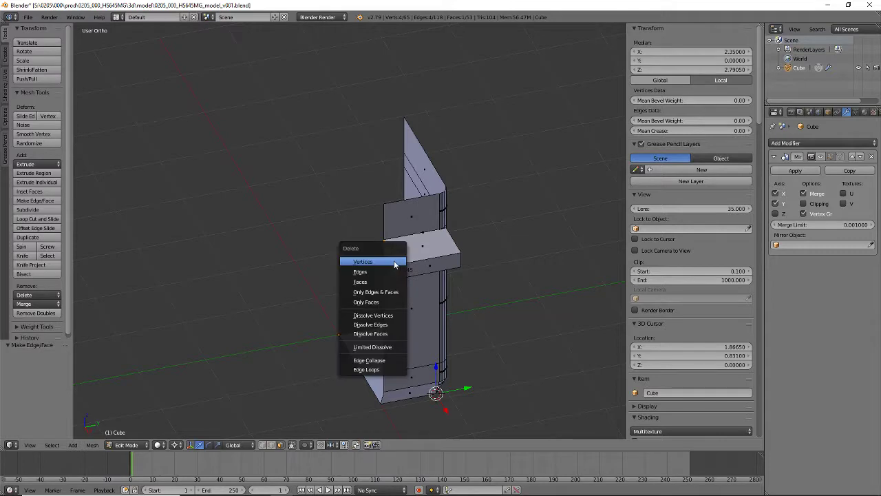
click(394, 260)
key(ctrl+z)
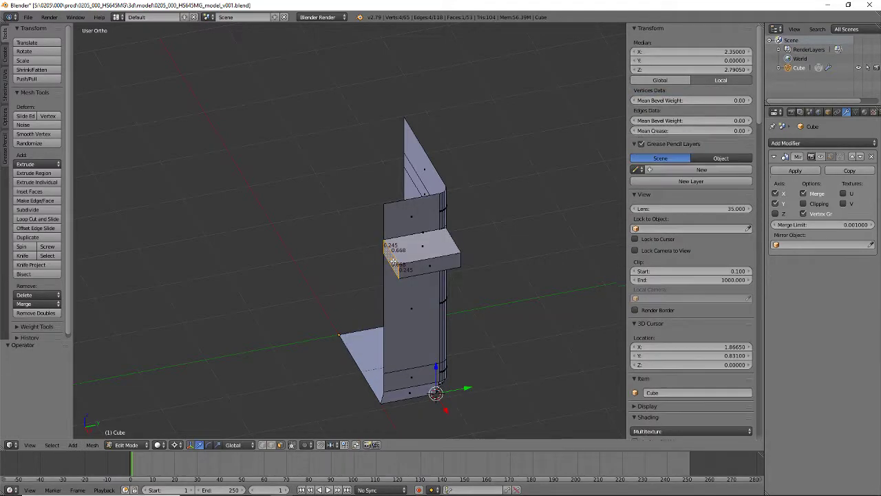
key(x)
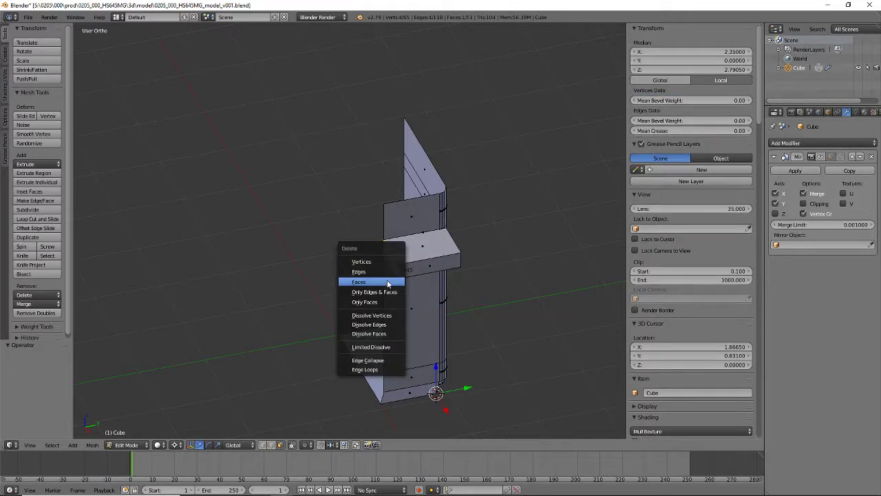
click(386, 281)
middle_drag(379, 282, 468, 296)
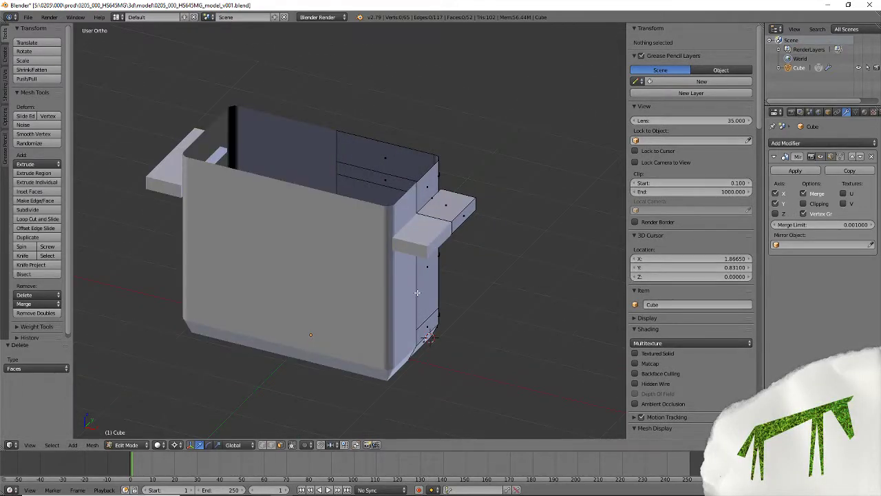
middle_drag(415, 289, 342, 295)
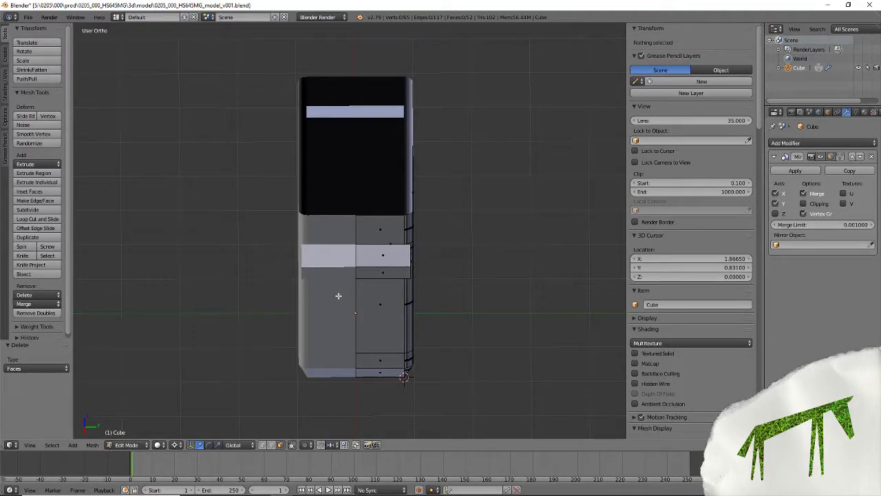
scroll(380, 253, up, 4)
middle_drag(420, 266, 362, 261)
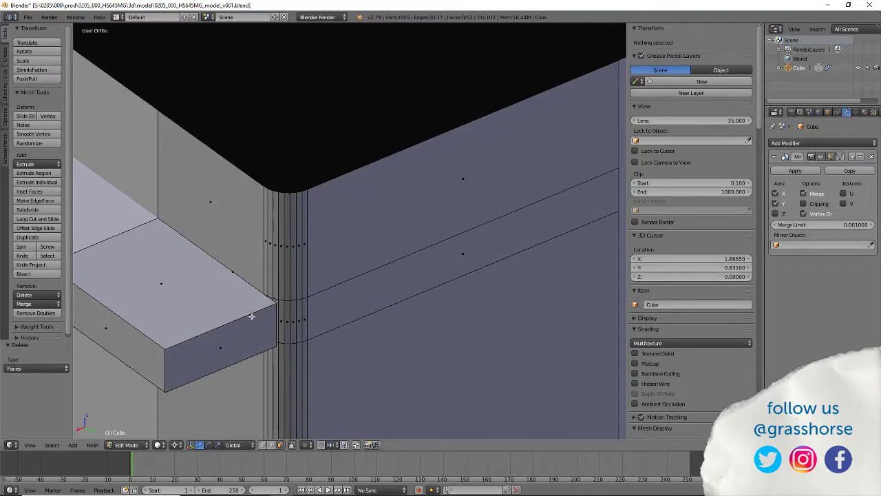
middle_drag(247, 299, 210, 293)
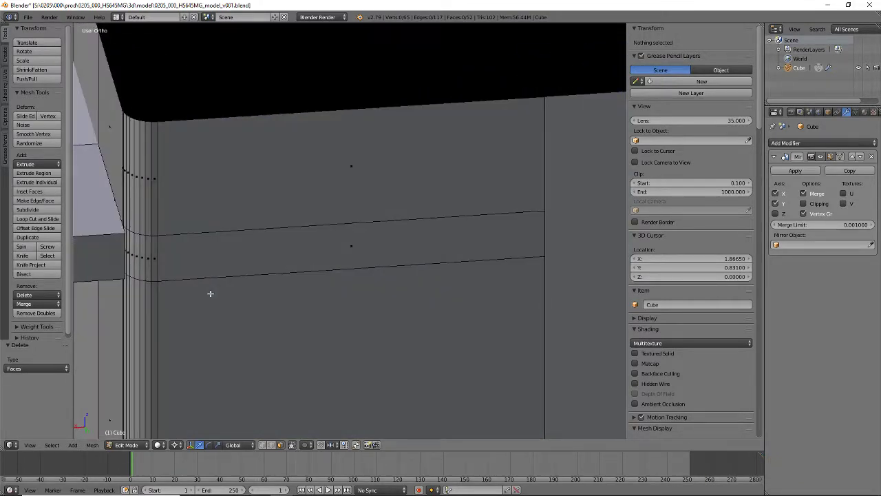
middle_drag(251, 271, 201, 277)
middle_drag(306, 164, 491, 321)
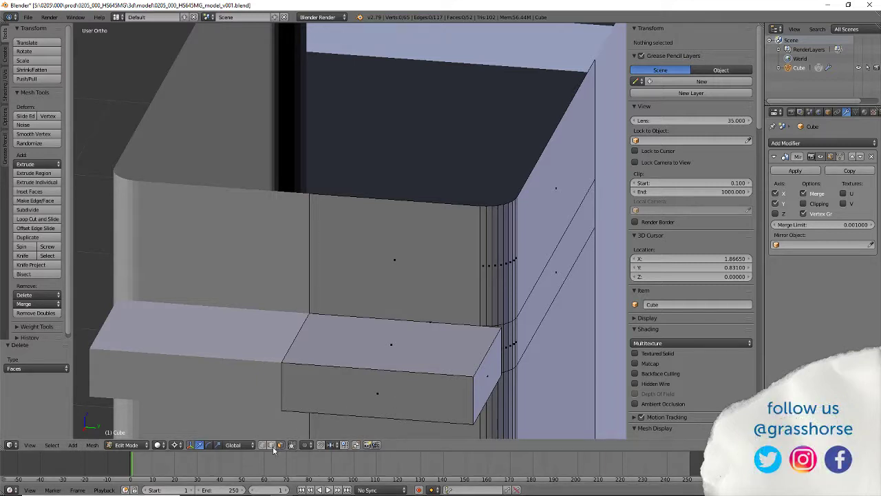
Isolate the wall face above the step, select its bottom edge, and unhide everything.
right_click(436, 322)
right_click(431, 322)
right_click(430, 321)
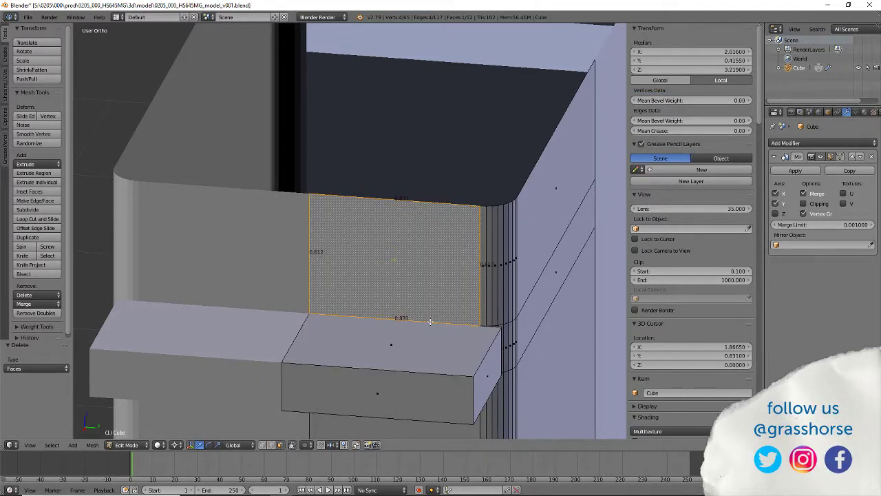
key(shift+h)
key(KP_Decimal)
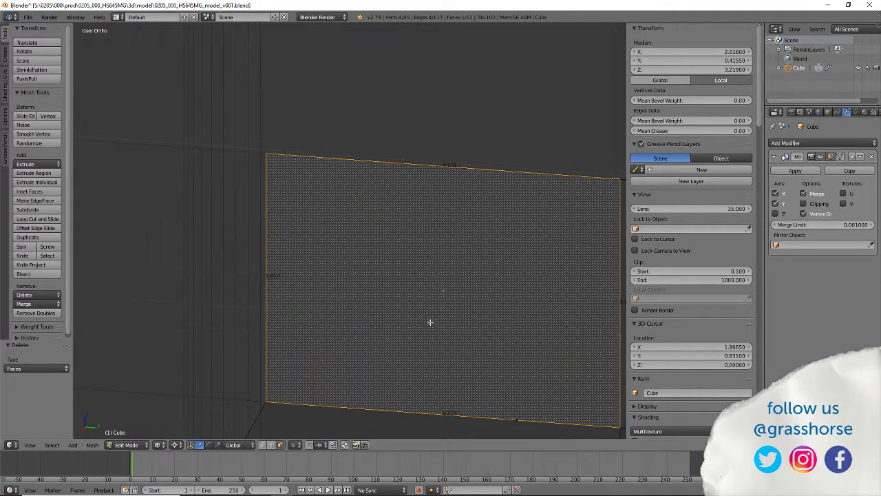
right_click(516, 419)
key(alt+h)
scroll(481, 401, down, 3)
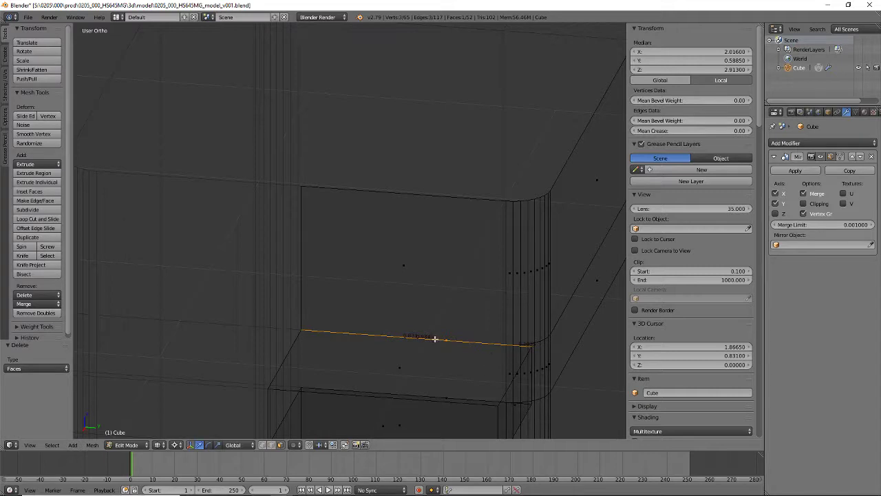
Delete the two unwanted edges and return to solid shading, leaving 115 edges, 50 faces.
key(x)
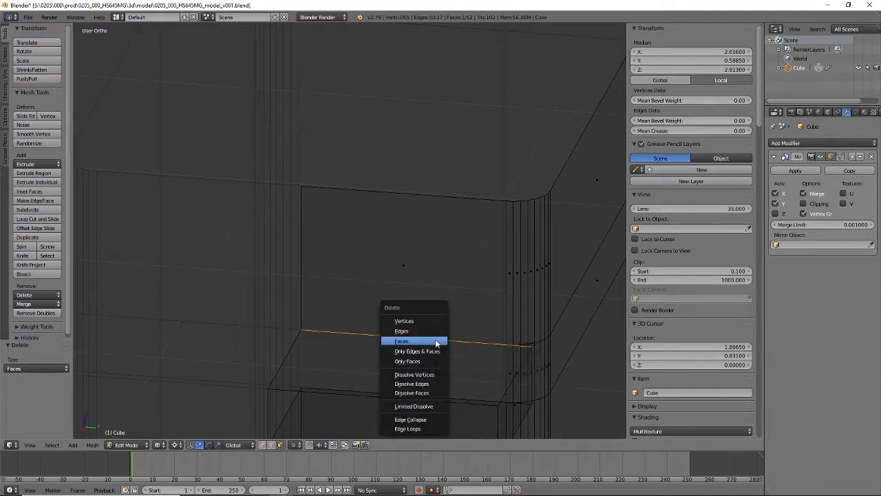
click(437, 340)
right_click(453, 397)
key(x)
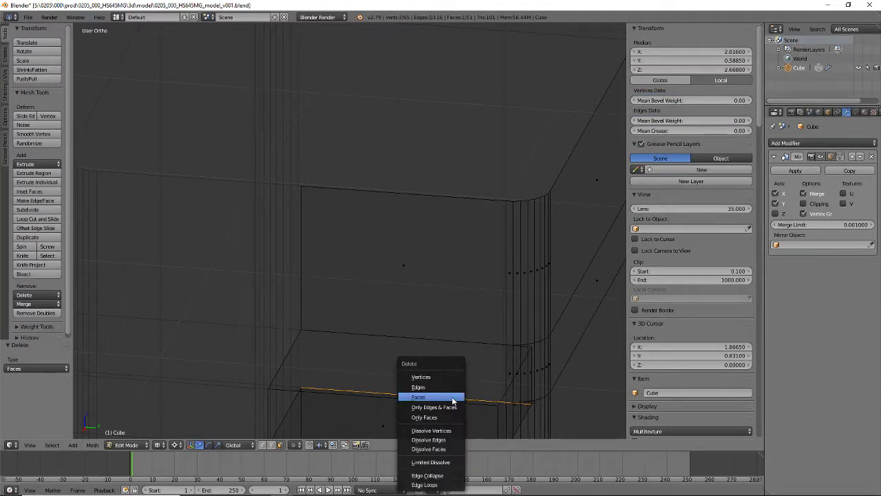
click(440, 397)
key(z)
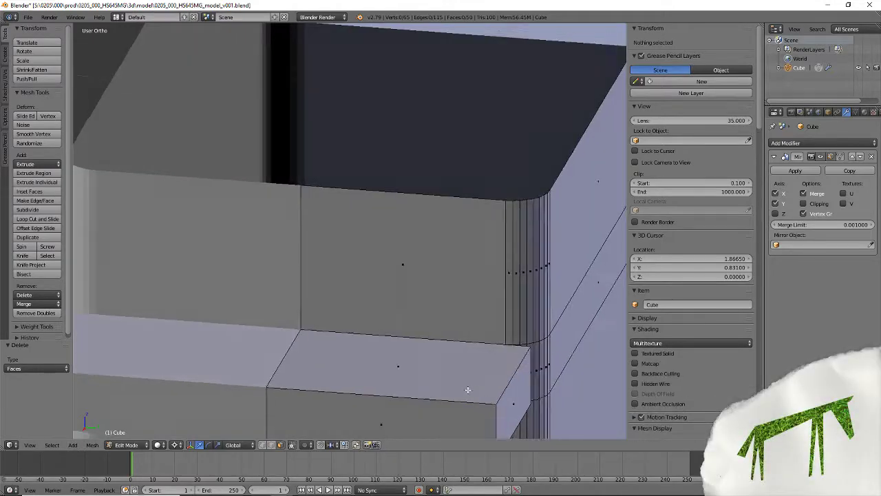
mouse_move(452, 391)
middle_down()
mouse_move(387, 388)
mouse_move(521, 281)
mouse_move(469, 342)
mouse_move(464, 378)
mouse_move(441, 387)
mouse_move(466, 287)
mouse_move(351, 351)
middle_up()
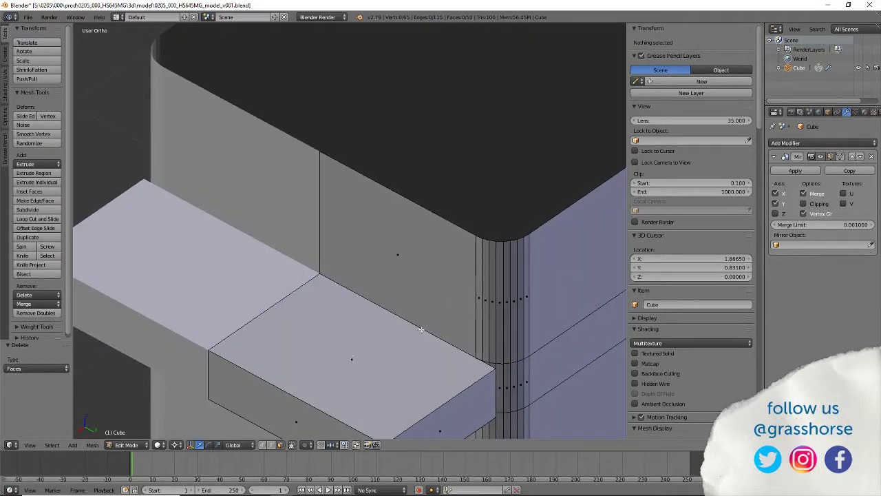
Zoom out and back in on the servo, then open the Windows search panel.
scroll(437, 318, down, 6)
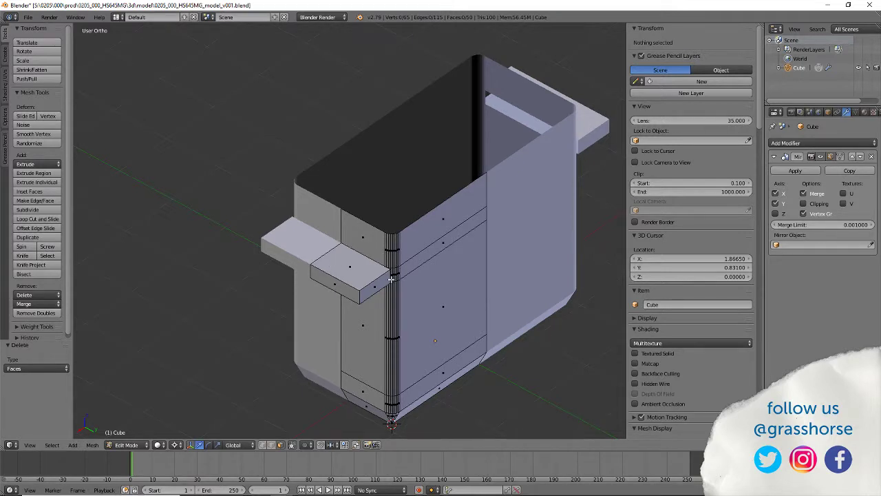
scroll(391, 279, up, 6)
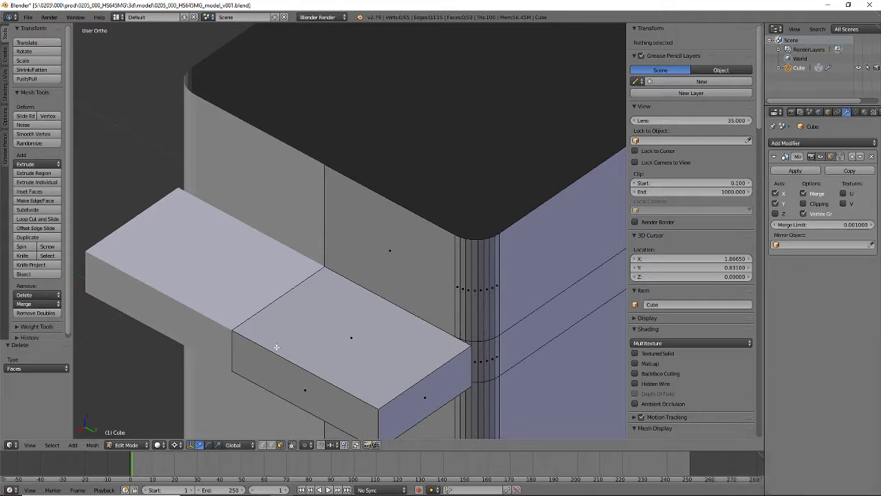
click(70, 491)
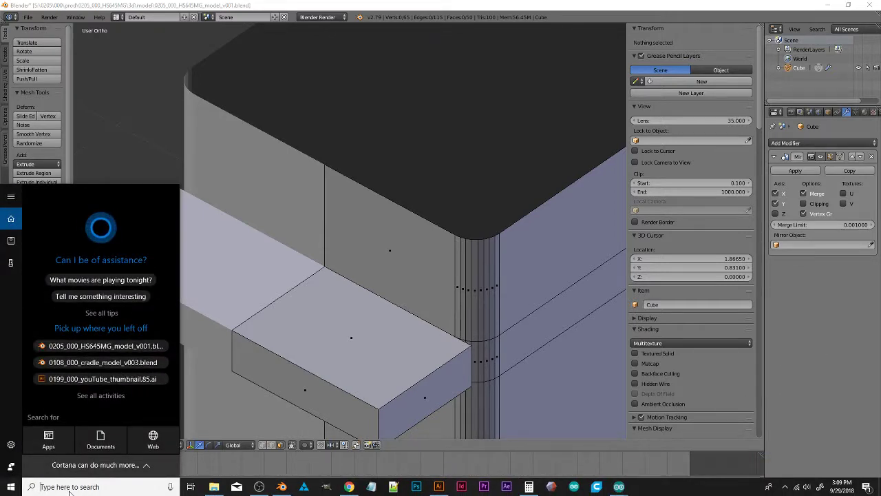
In Wacom Tablet Properties, set the Grip Pen's upper button to Right Click and lower to Middle Click.
text(wacom)
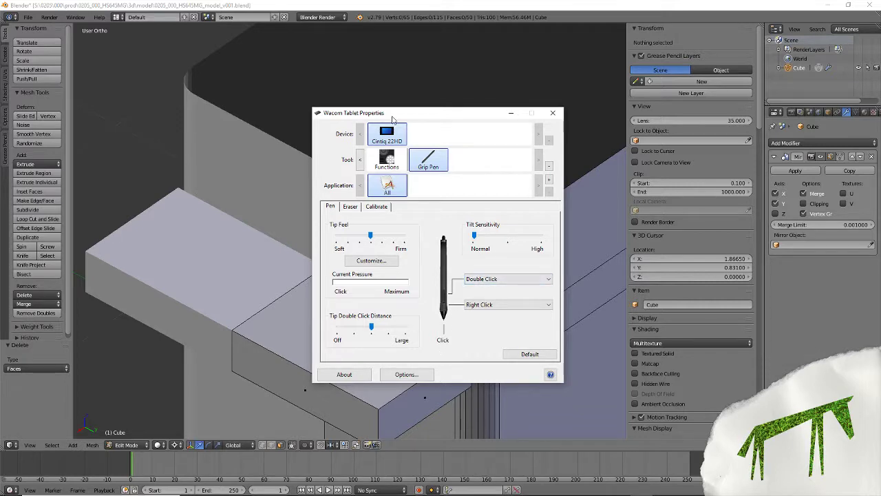
drag(393, 119, 379, 105)
click(459, 264)
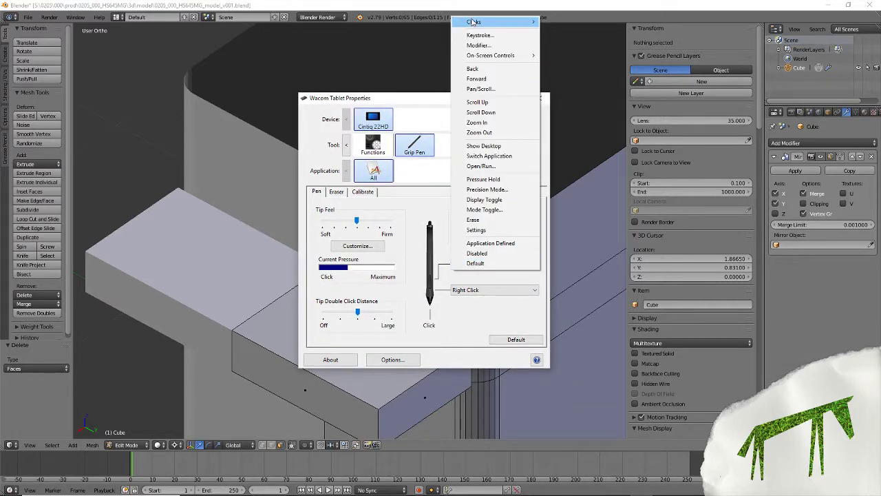
mouse_move(473, 23)
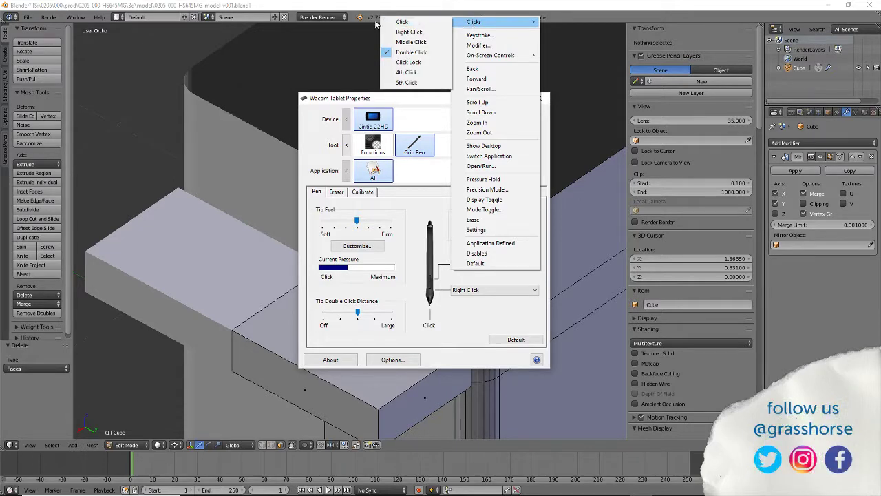
click(409, 33)
click(463, 289)
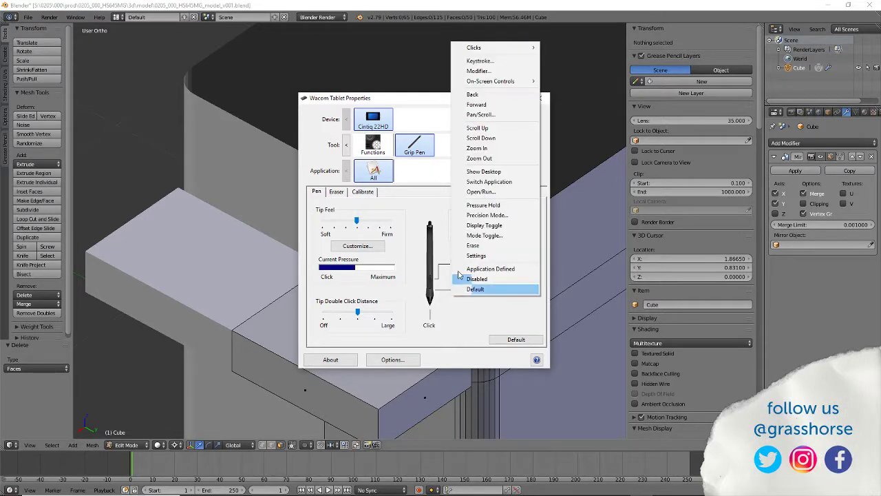
mouse_move(473, 47)
click(405, 64)
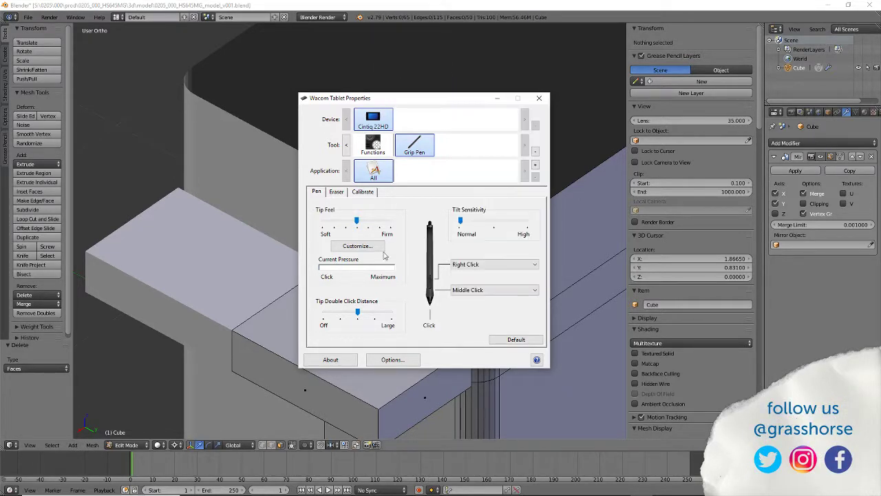
click(539, 97)
Orbit above the extruded block, then switch to Top Ortho view with Numpad 7.
scroll(394, 334, up, 3)
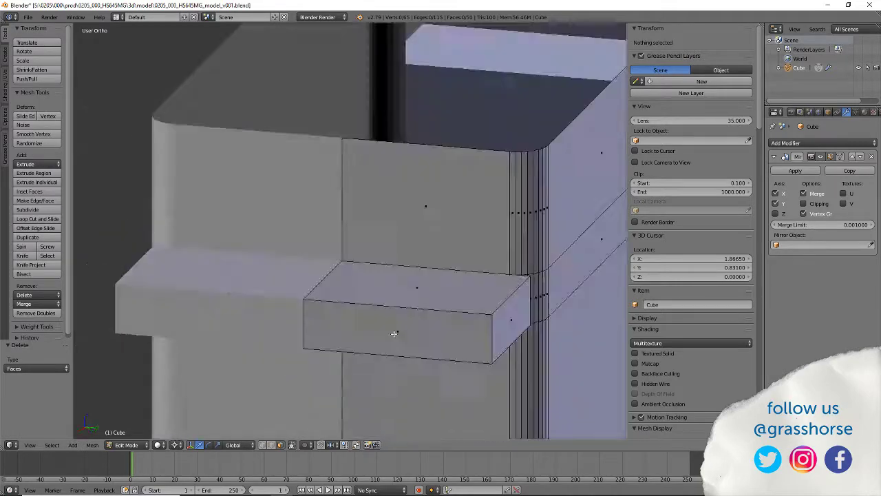
middle_drag(394, 334, 314, 296)
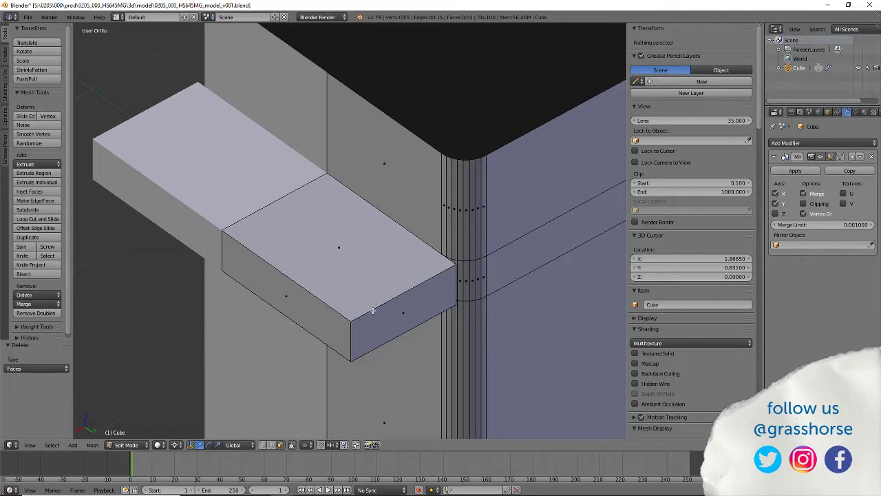
key(KP_7)
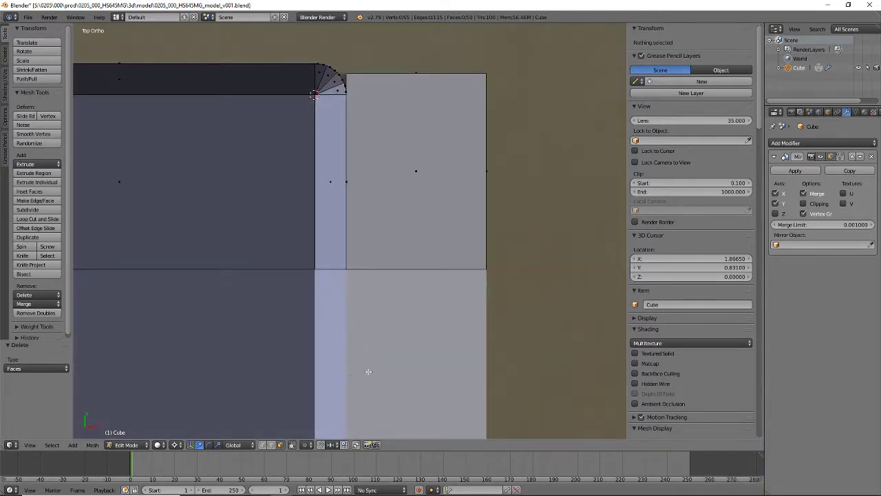
Toggle wireframe so the reference photo shows through, adjust the zoom, and open the operator search.
key(z)
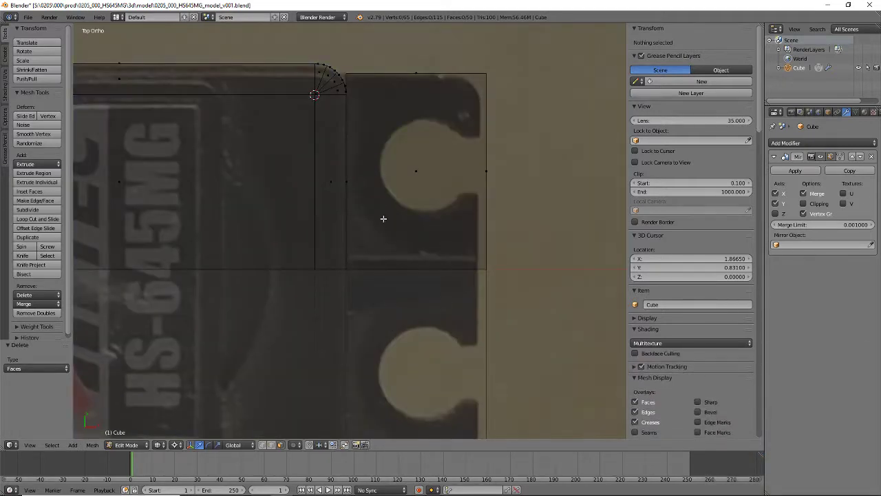
scroll(385, 223, down, 4)
scroll(389, 226, up, 4)
key(space)
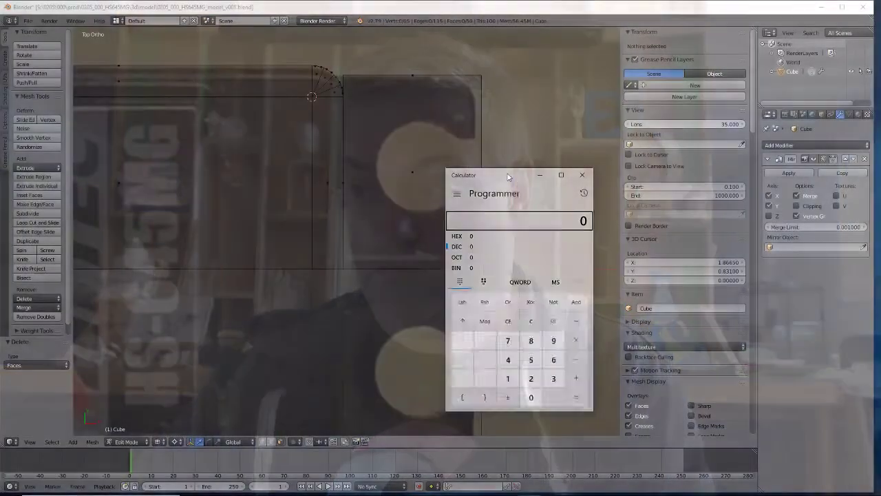
Compute 733 ÷ 2 in the Calculator's Programmer mode.
text(733 ÷ )
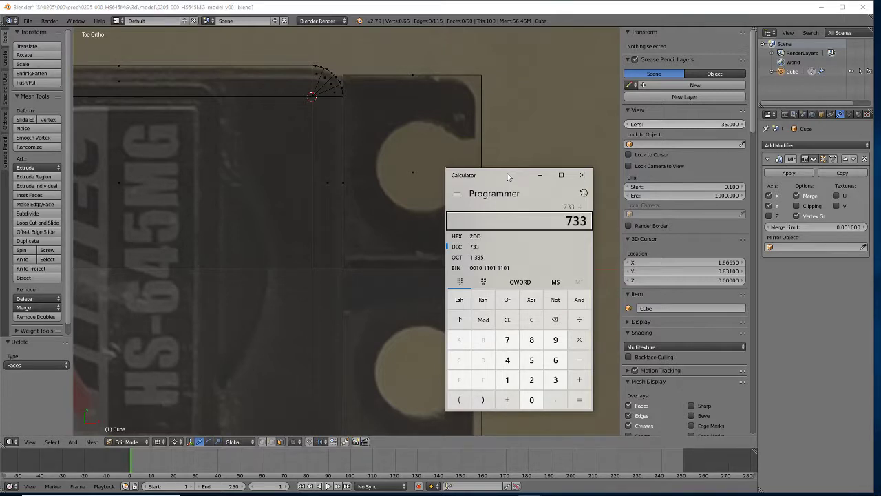
text(2)
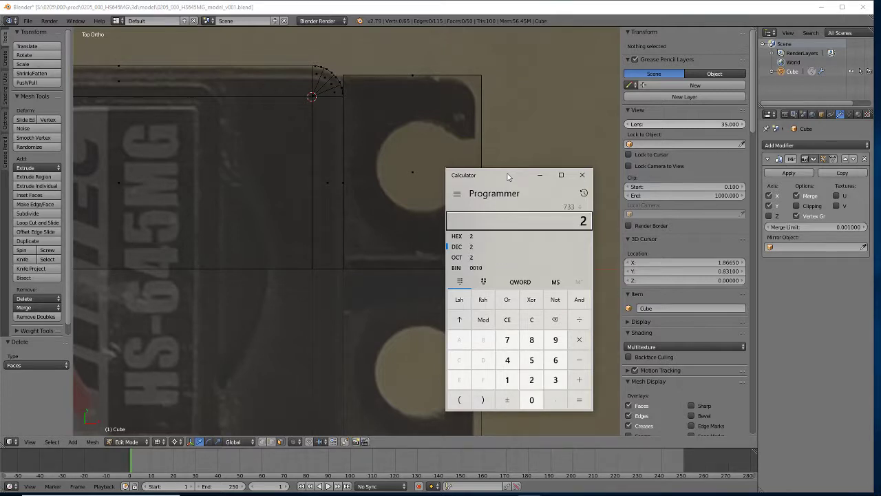
click(571, 402)
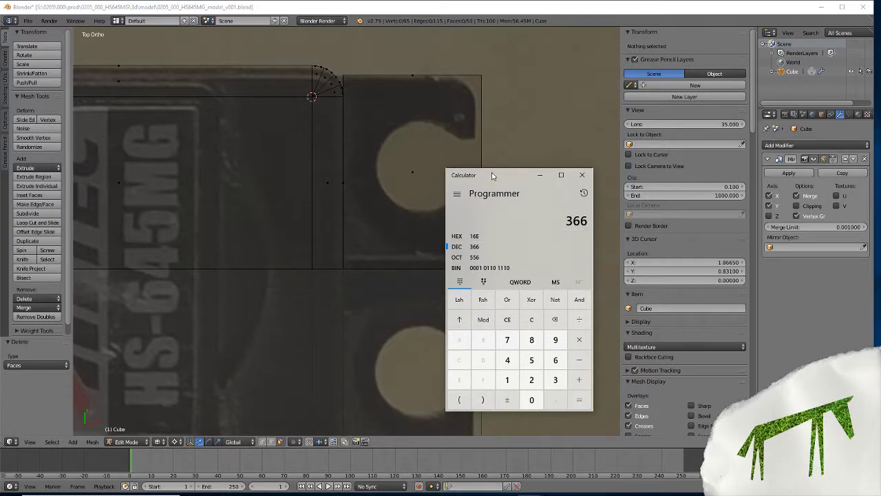
text(733)
Switch the Calculator to Standard mode, compute 7.33 / 2 = 3.665, and close it.
click(457, 194)
click(481, 235)
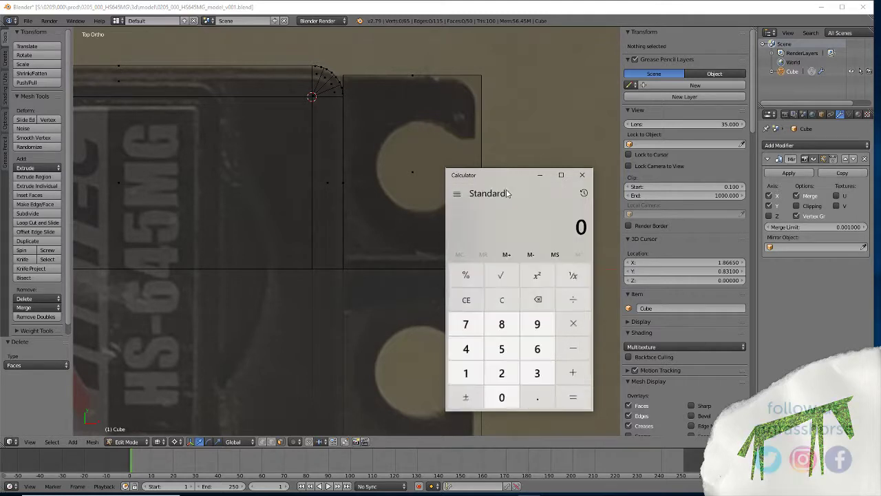
text(7.33/2)
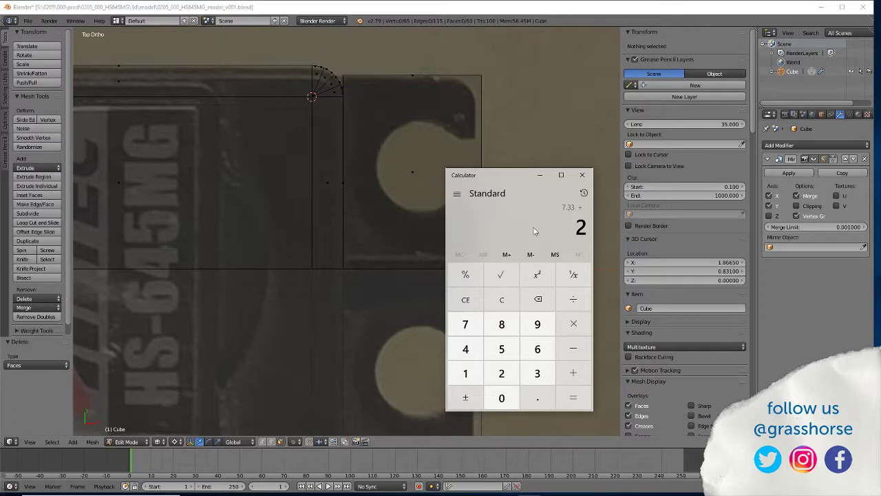
click(572, 397)
drag(495, 175, 570, 172)
click(656, 171)
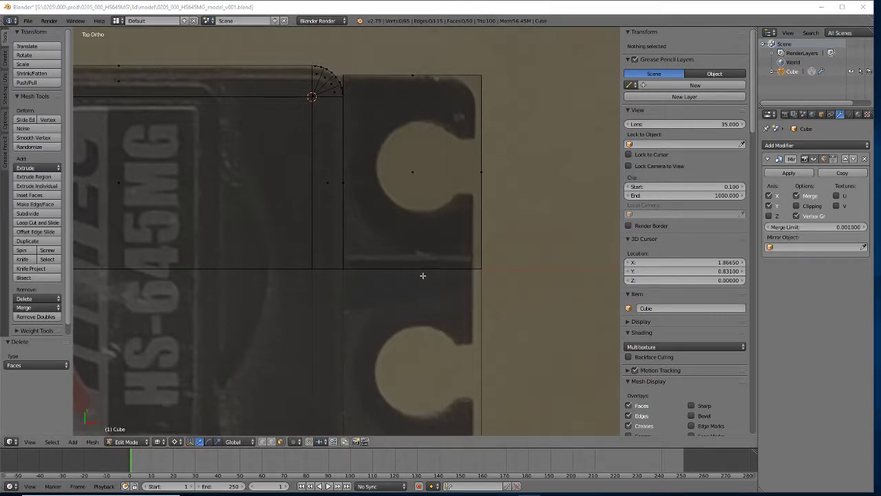
Add a loop cut through the upper slot's centre without sliding it.
click(30, 225)
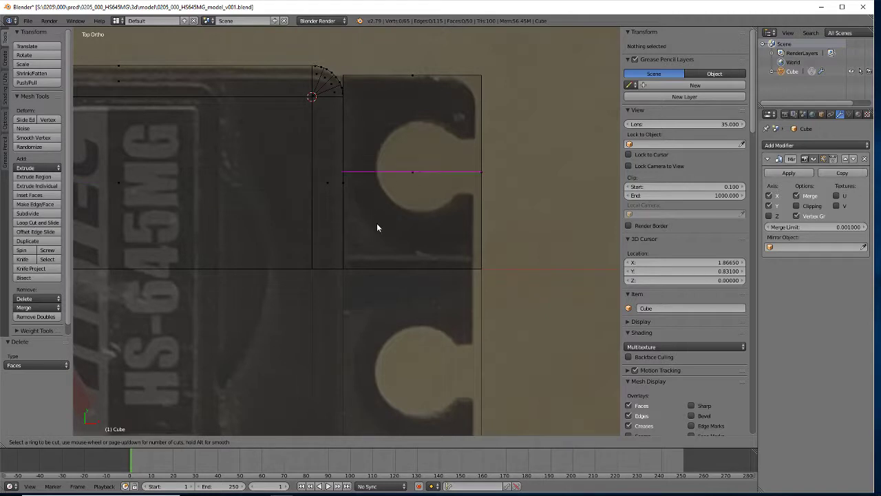
click(469, 174)
click(479, 184)
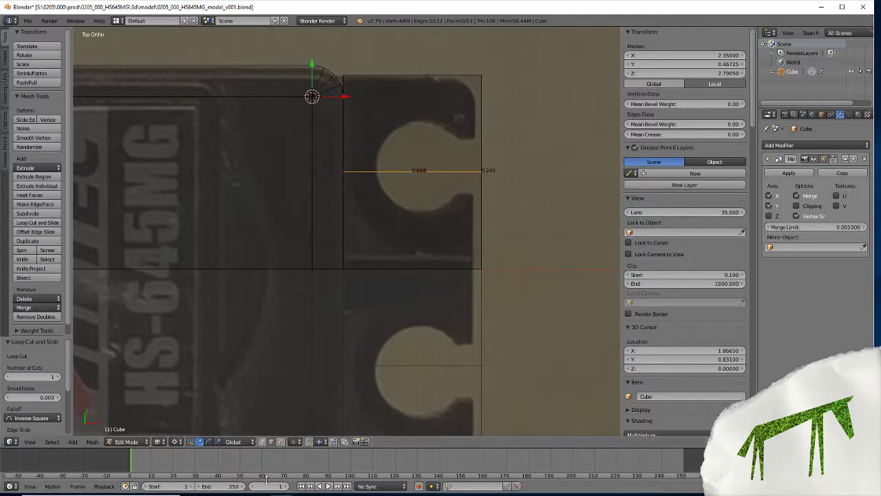
Snap the 3D cursor to the vertex at the edge's end on the tab's lower corner.
right_click(484, 269)
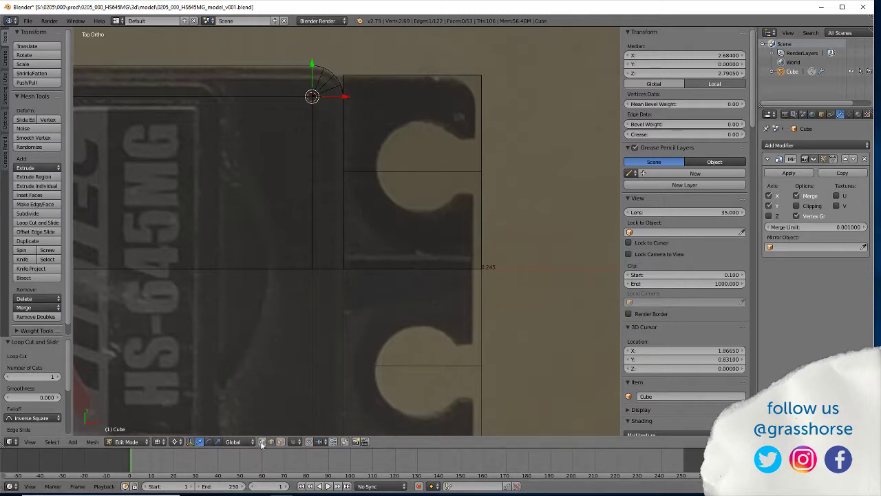
right_click(480, 267)
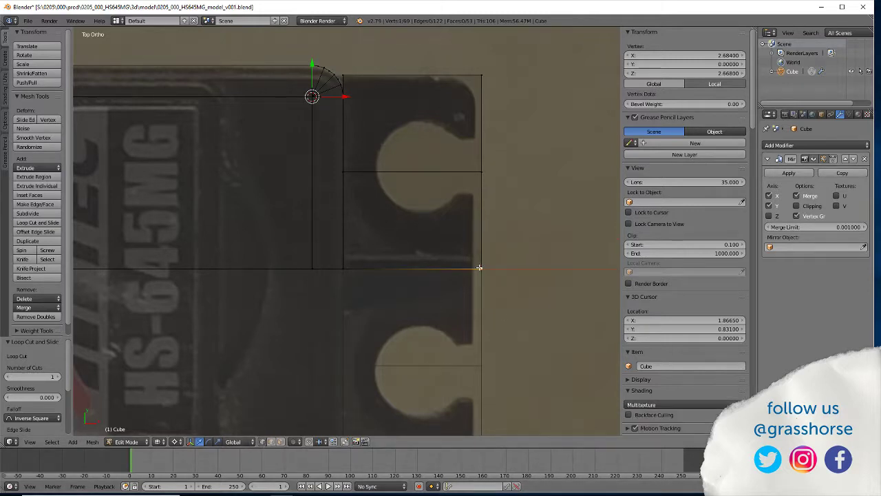
key(shift+s)
click(480, 269)
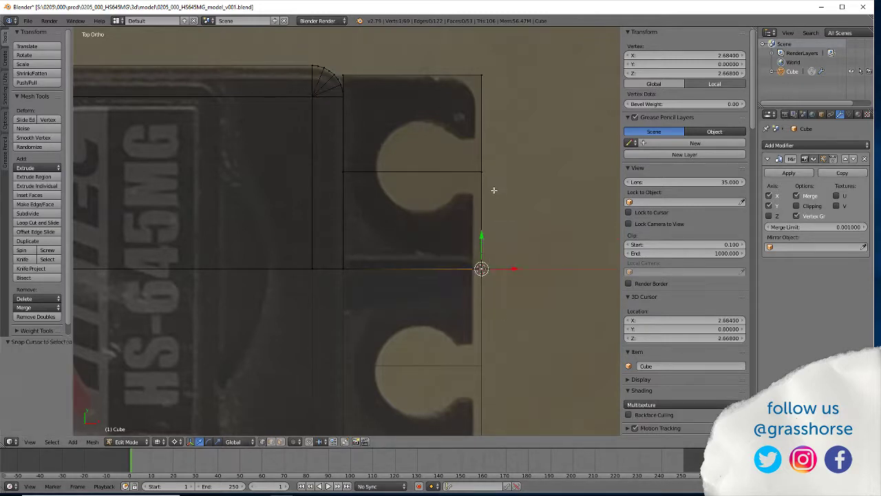
Box-select the slot's cross edge, flatten it to zero Y scale, and start an exact Y move.
key(a)
key(b)
drag(512, 144, 344, 197)
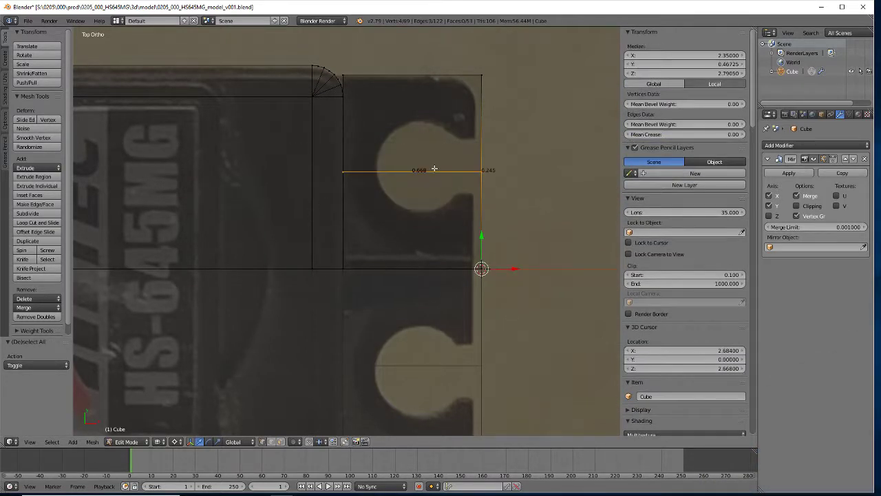
key(s)
key(y)
key(0)
key(Return)
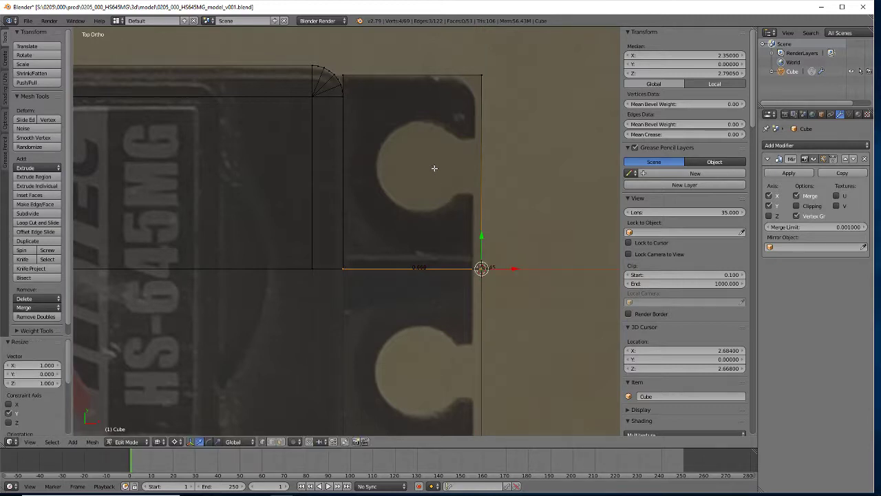
key(g)
key(y)
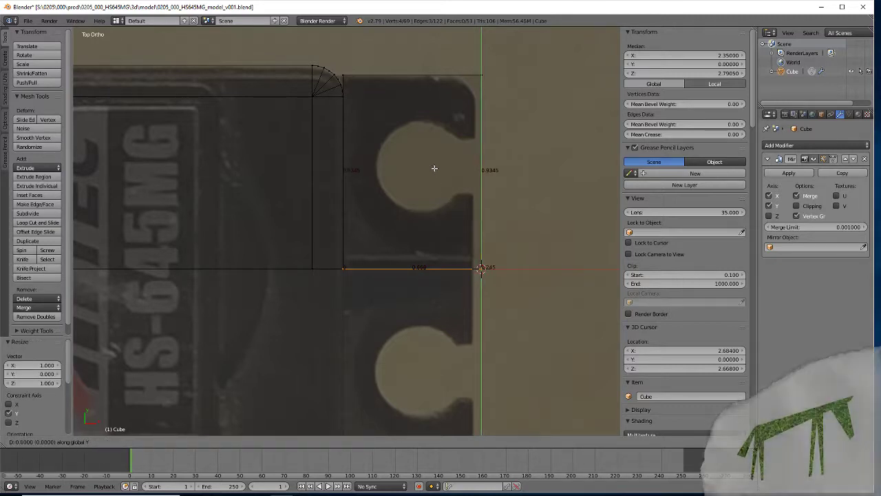
key(equal)
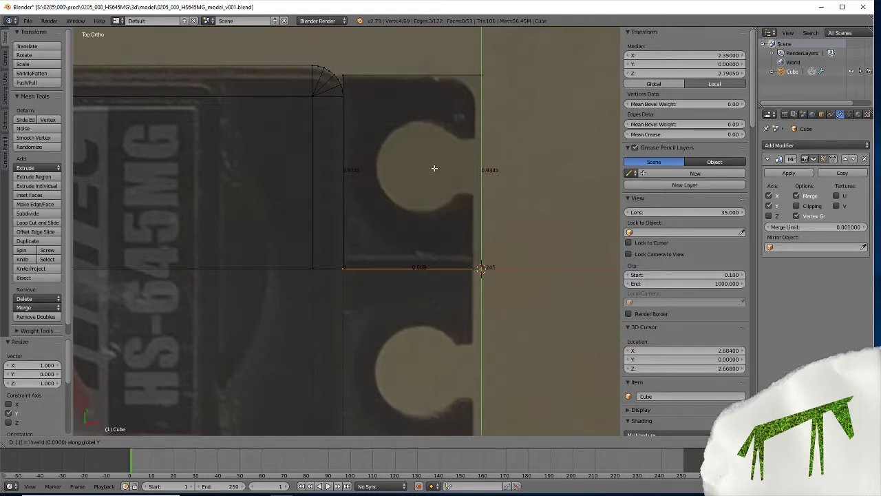
Enter 0.3665 to raise the cross edge along Y.
text(0.3665)
key(Return)
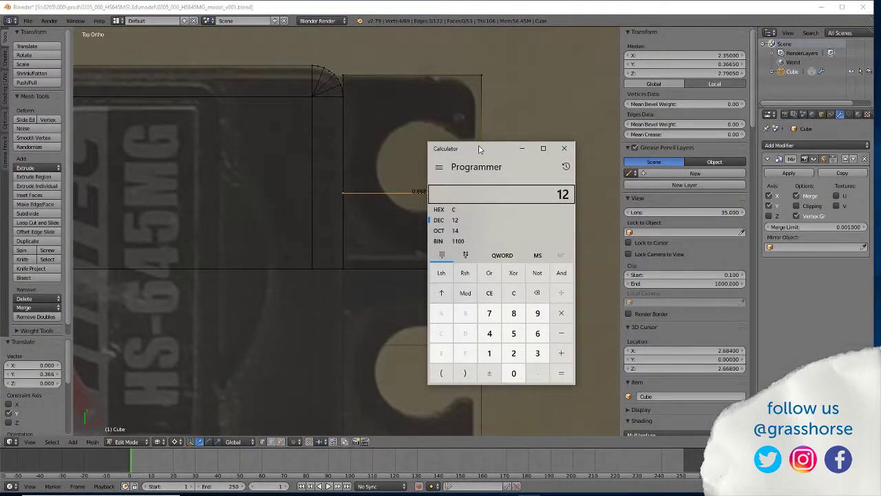
Switch the Calculator to Standard mode, compute 12.56 ÷ 2 = 6.28, and return to Blender.
text(56)
key(slash)
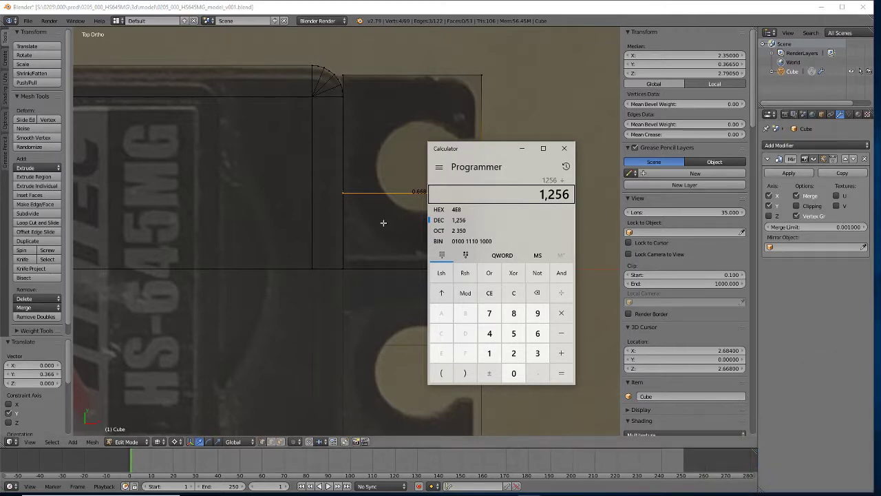
click(439, 167)
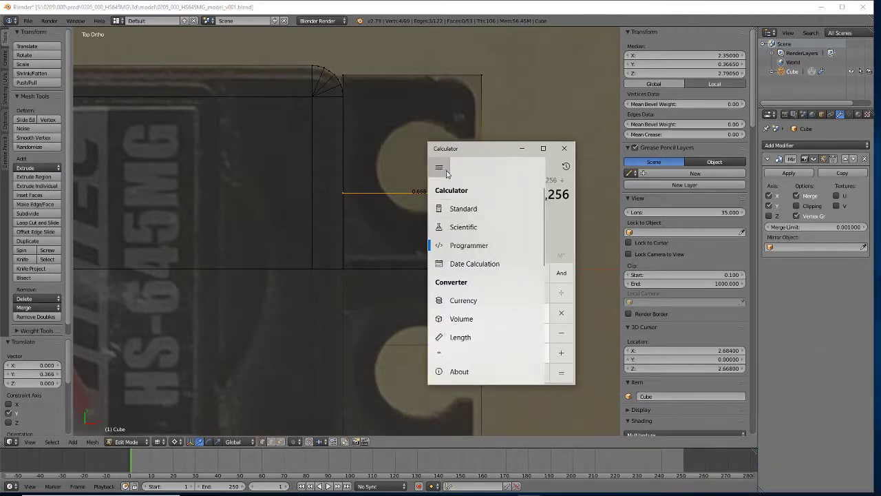
click(454, 213)
text(1)
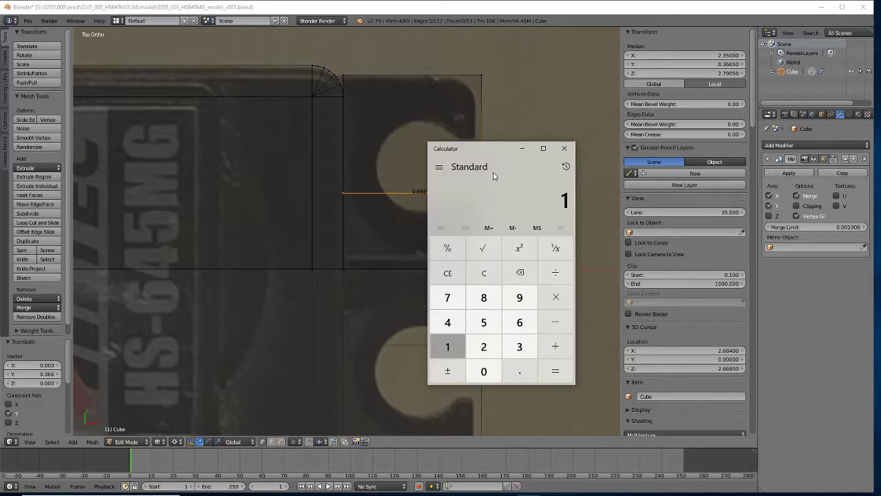
text(2.6)
text(56/2)
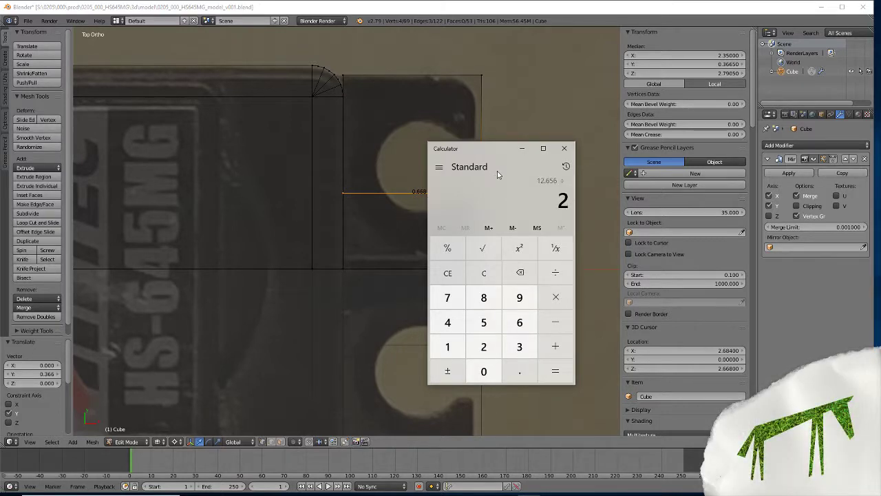
click(494, 273)
text(12.5)
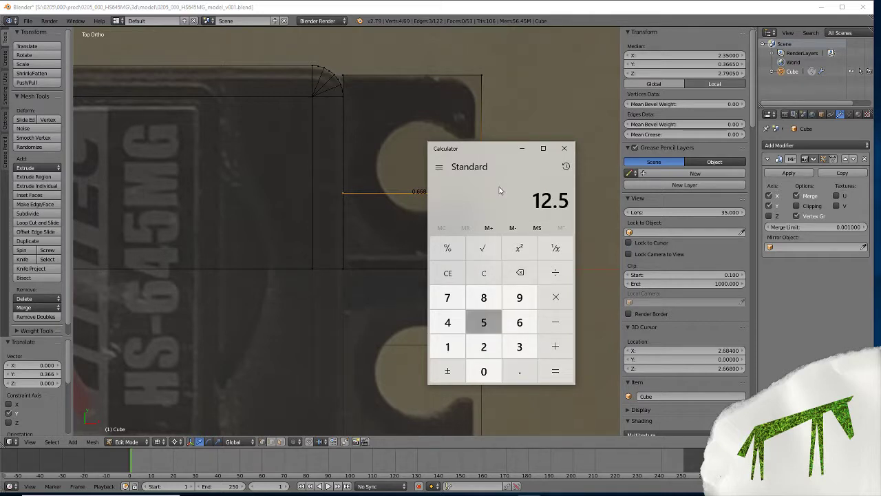
text(6/2)
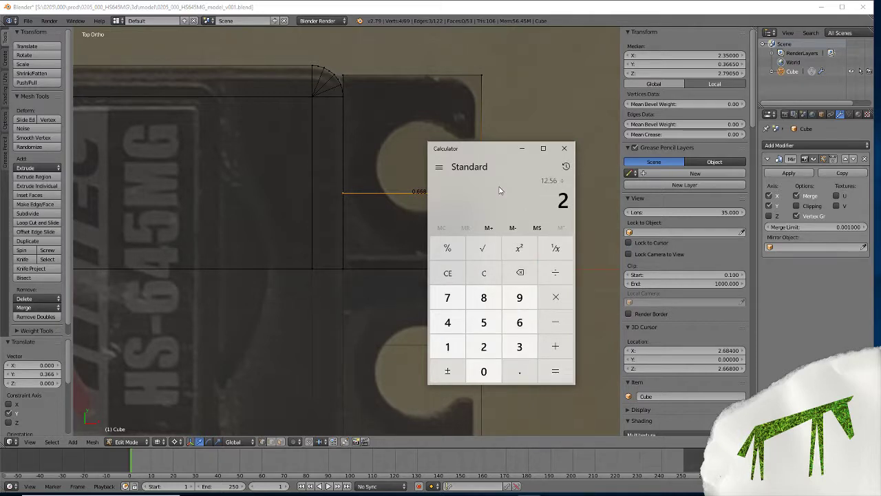
click(559, 374)
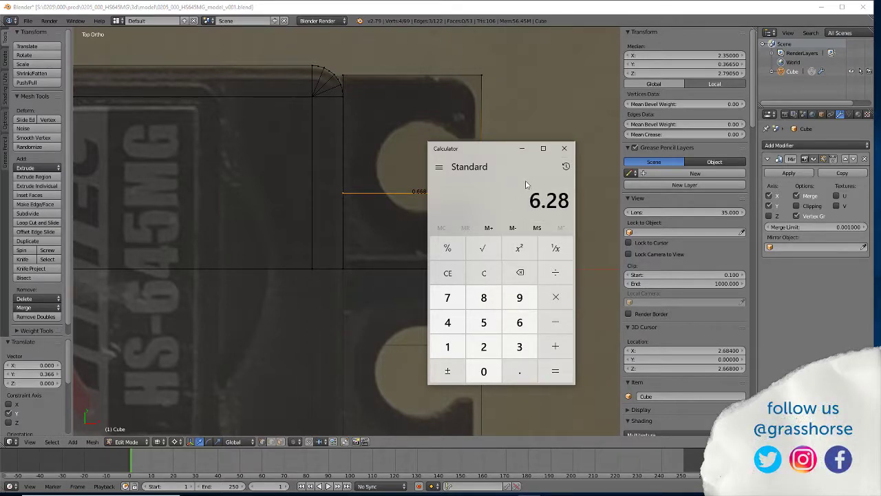
click(523, 11)
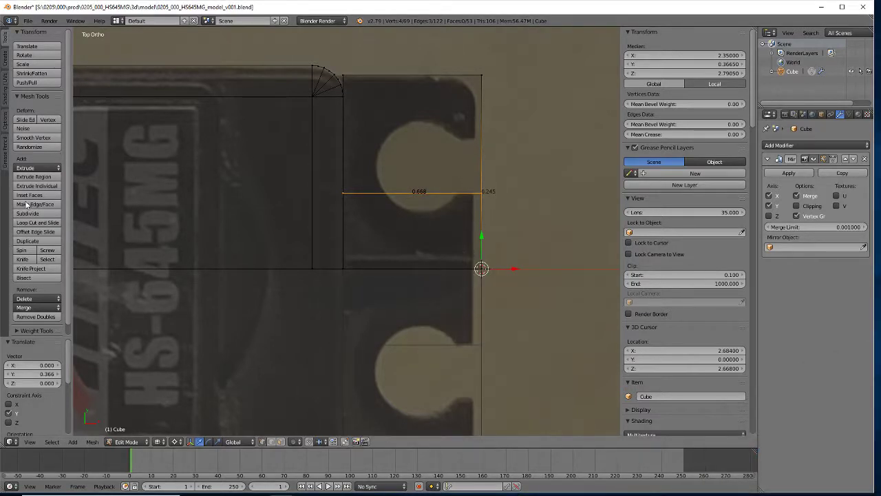
Add a loop cut across the upper slot and flatten it to zero Y scale.
click(24, 223)
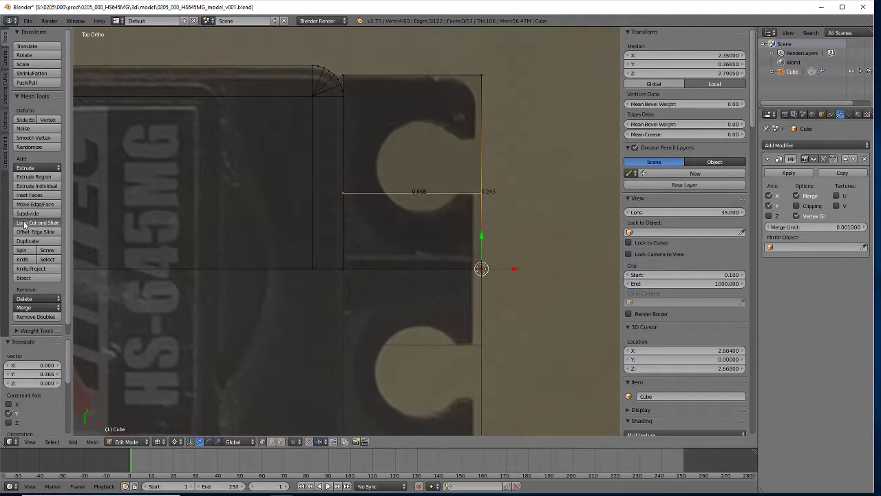
click(477, 130)
click(468, 131)
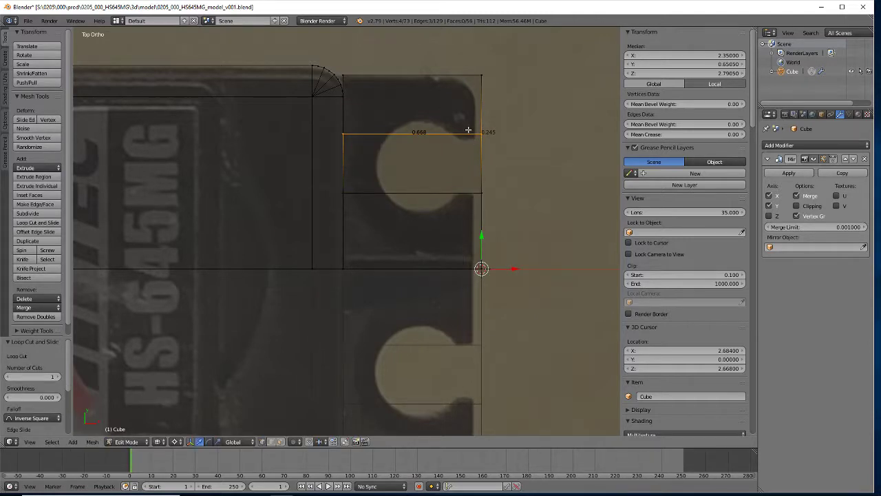
key(s)
key(y)
key(0)
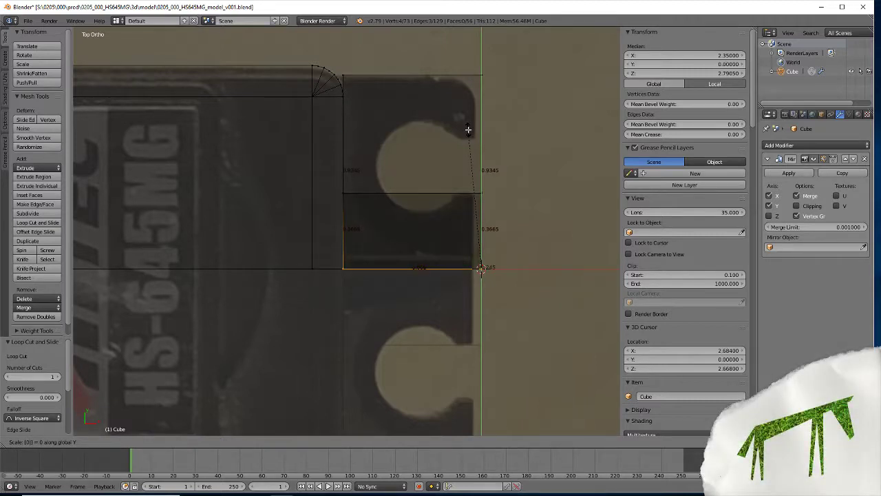
key(Return)
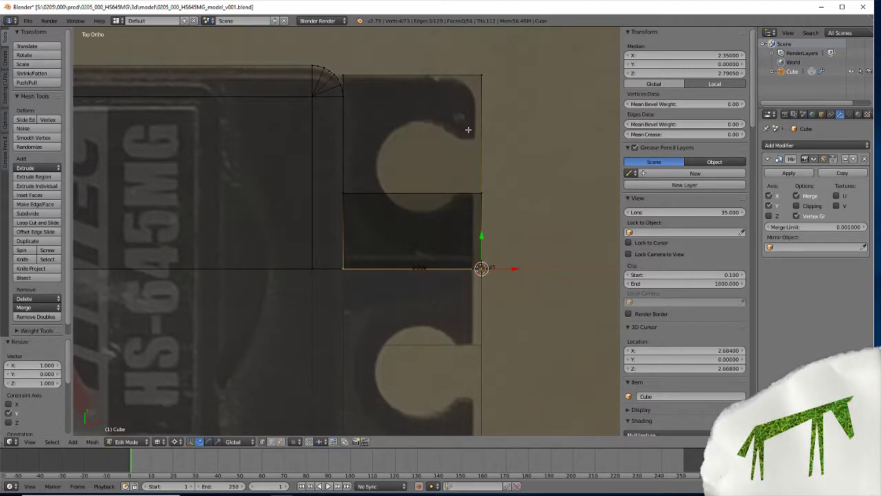
Move the new loop 0.628 along Y and bring the Calculator back up.
key(g)
text(y)
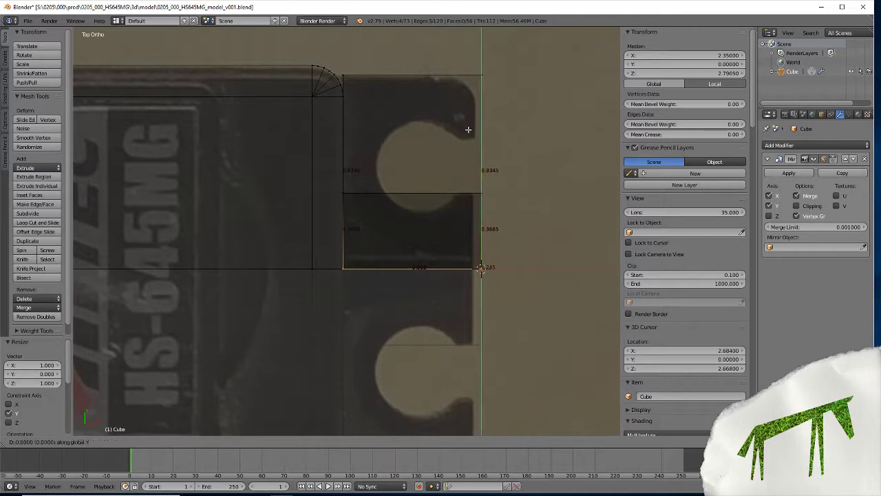
text(.628)
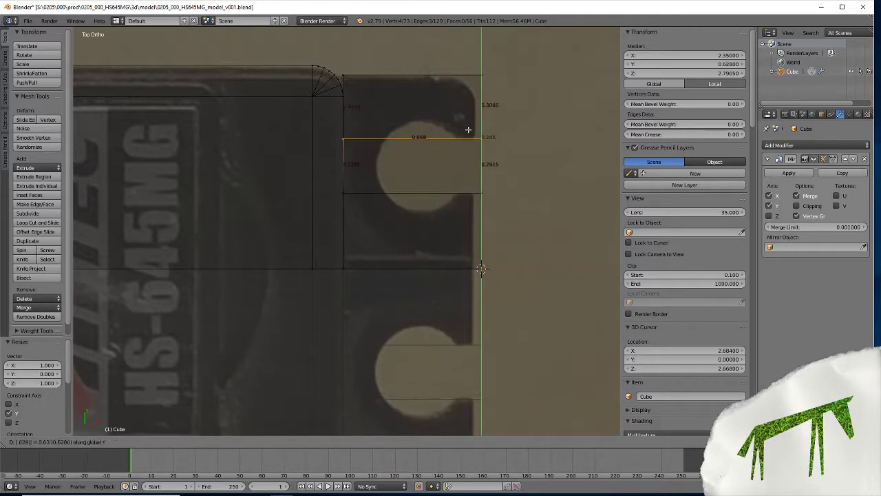
key(Return)
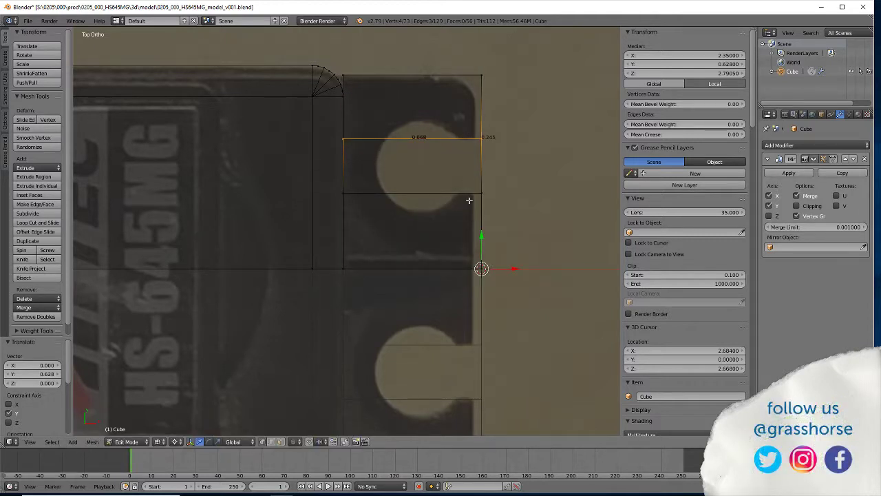
mouse_move(441, 494)
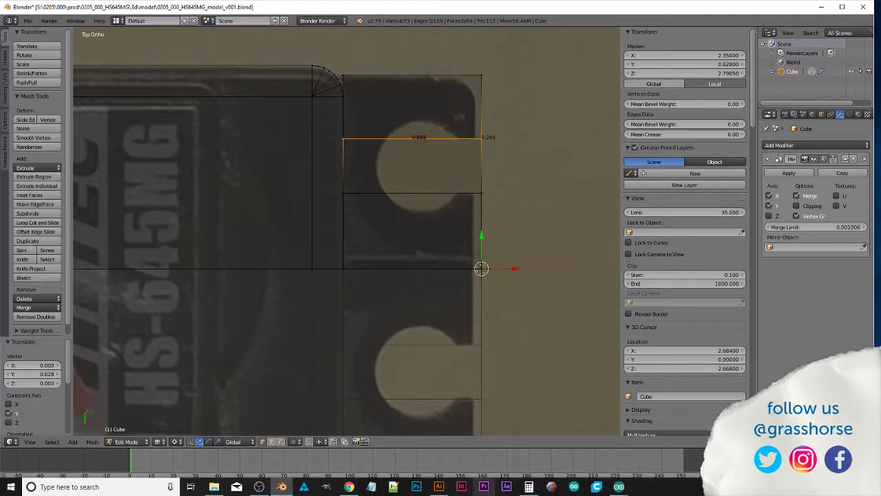
click(529, 487)
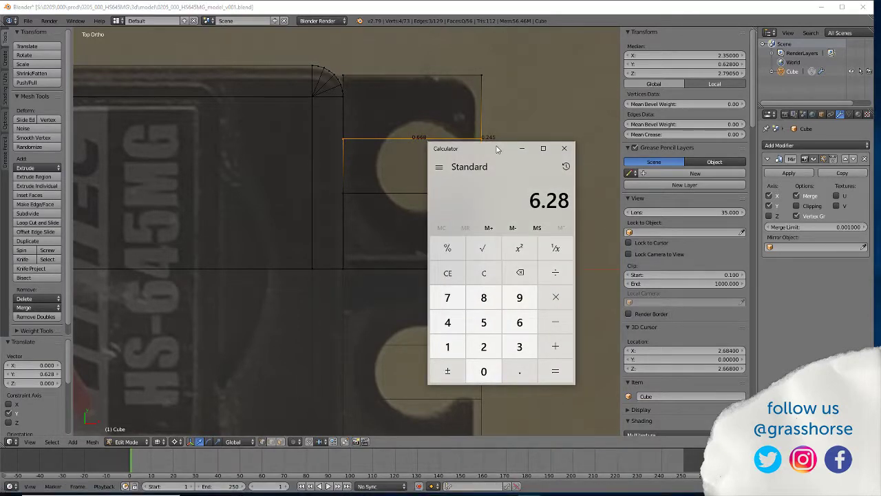
Drag the Calculator window off the mesh and minimise it.
drag(497, 148, 591, 157)
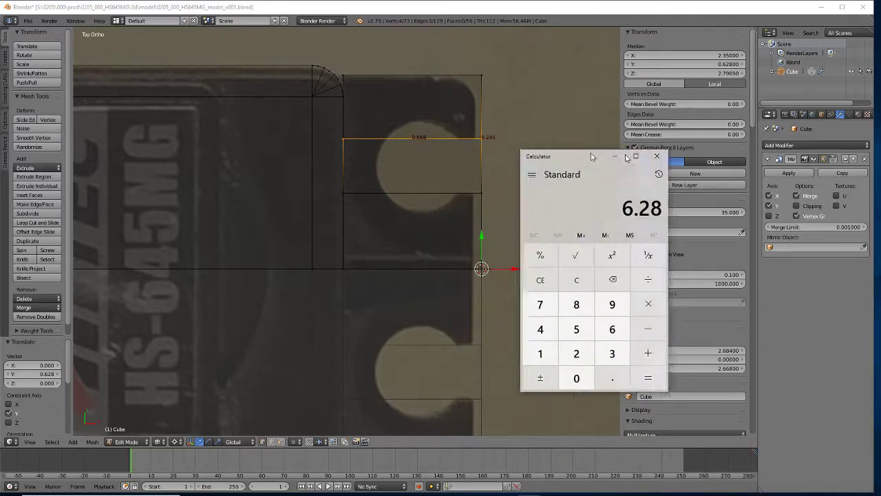
click(615, 156)
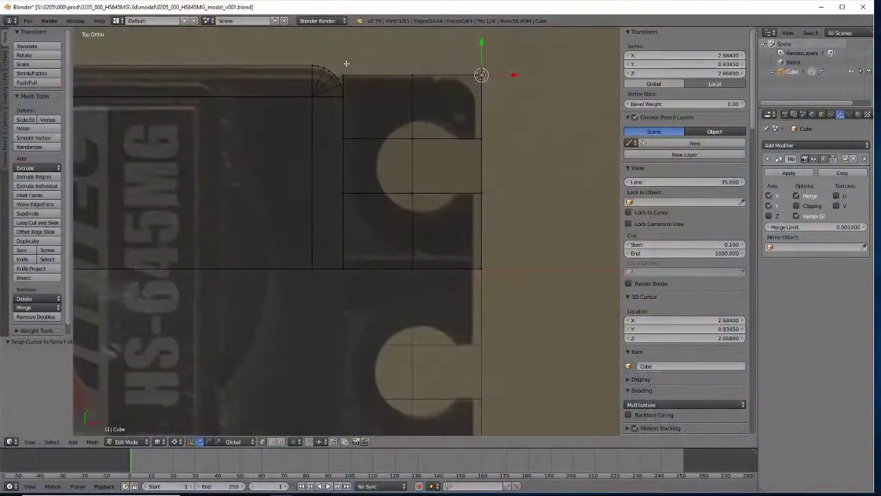
Snap the 3D cursor to the tab's top corner vertex.
right_click(492, 186)
shift+right_click(492, 191)
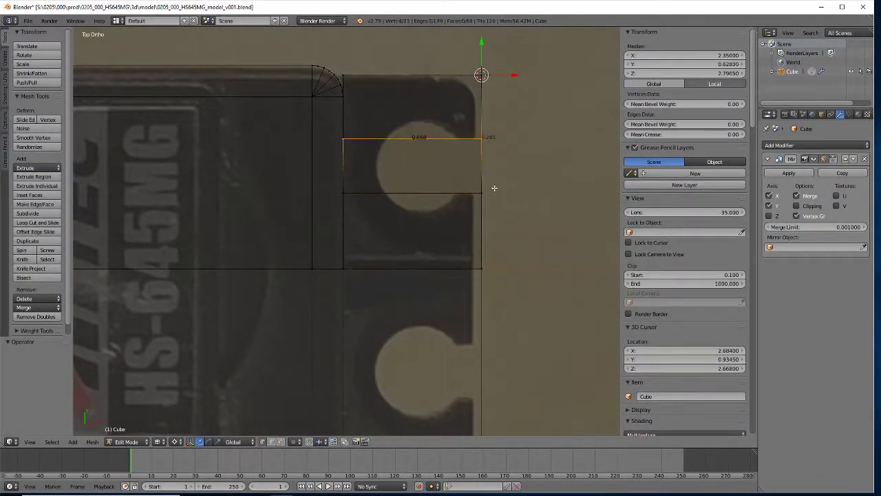
right_click(481, 75)
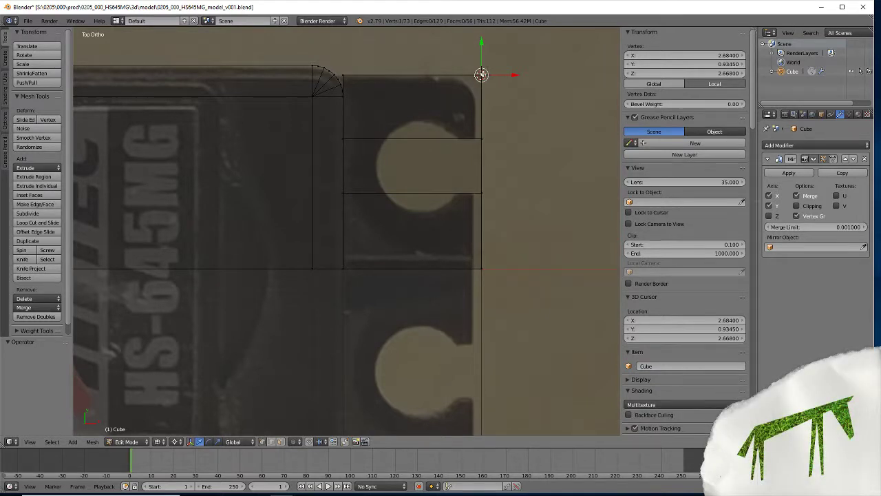
key(shift+s)
click(481, 76)
Add a vertical loop through the tab and flatten it onto the cursor's X position.
click(37, 223)
click(411, 81)
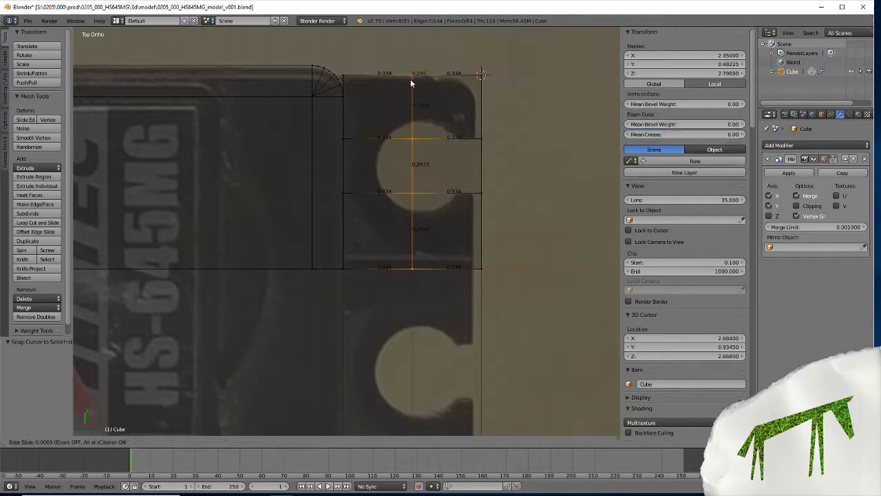
right_click(402, 82)
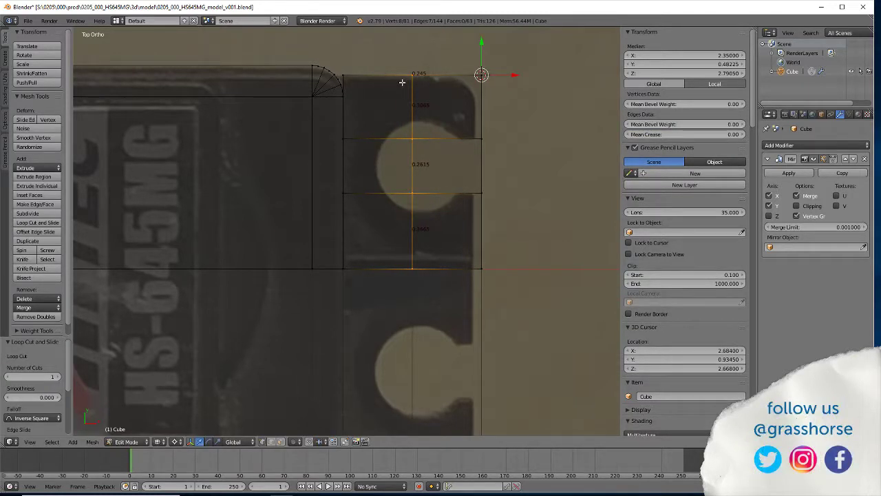
key(s)
key(x)
key(0)
key(Return)
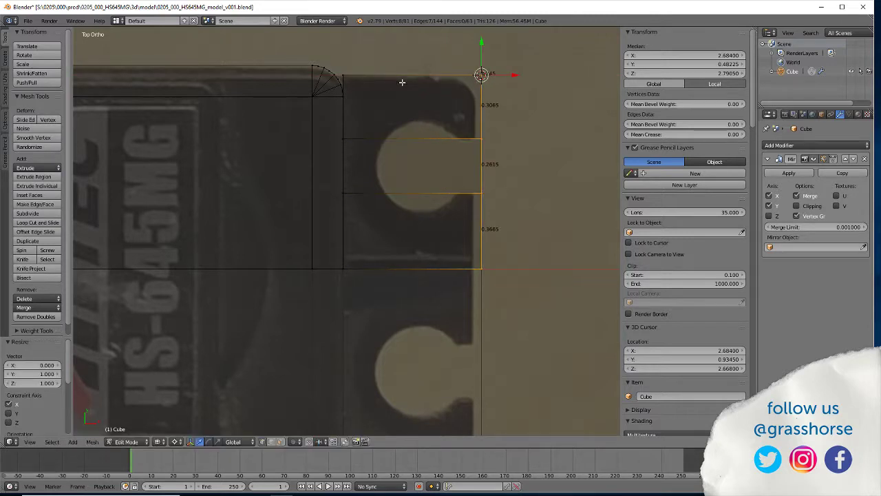
Move the tab edge vertices 0.075 to the left along X.
key(g)
key(x)
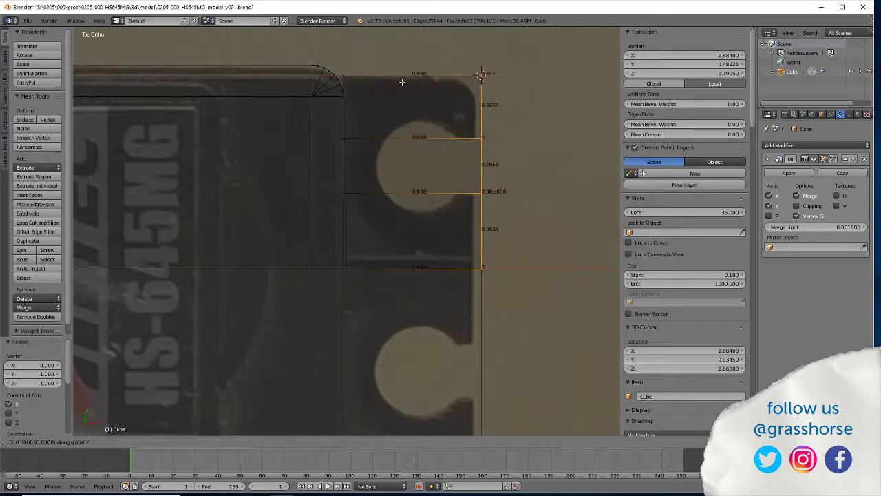
key(minus)
text(0.075)
key(Return)
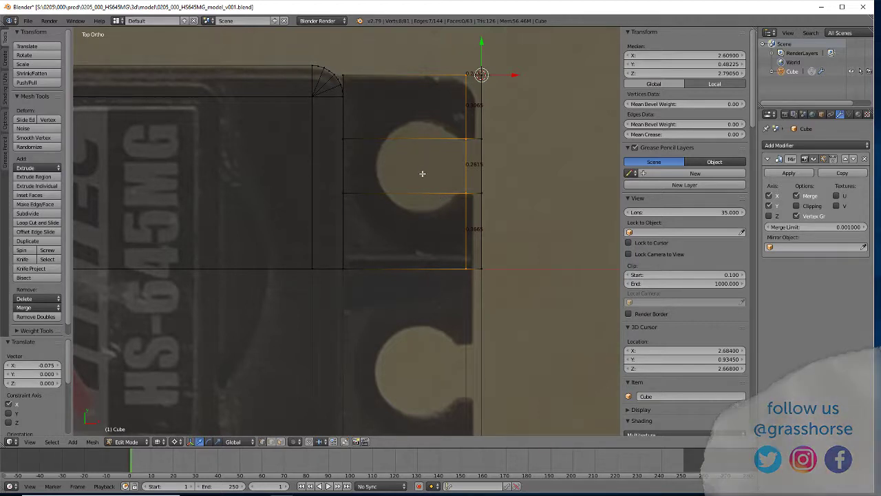
key(shift+a)
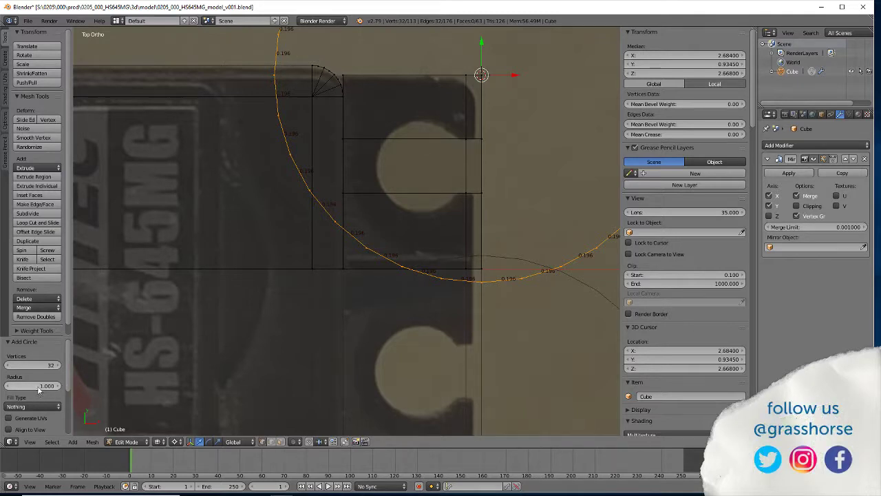
Shrink the new 32-vertex circle's radius to 0.110 at the tab's top corner.
drag(45, 389, 17, 389)
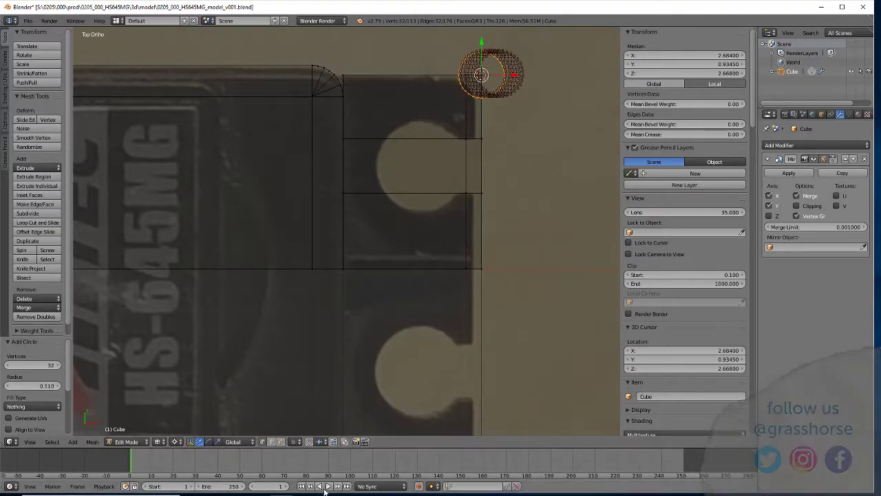
scroll(701, 326, down, 10)
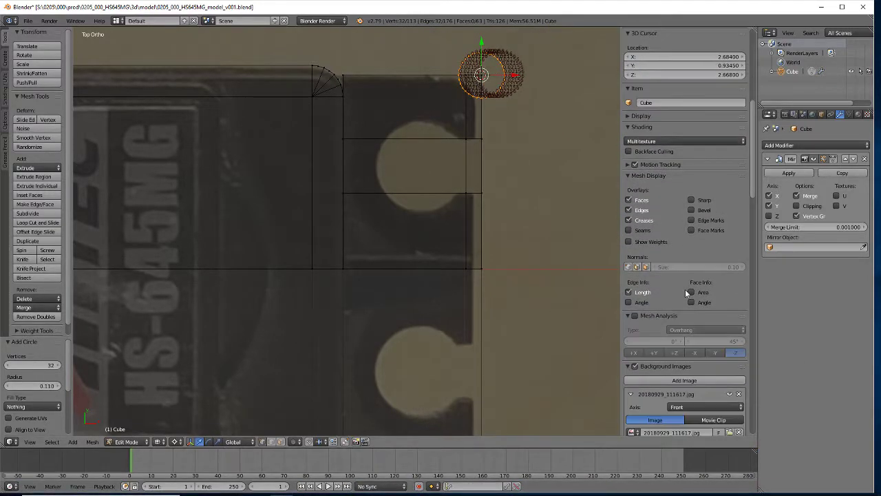
Turn on crease overlays and hide the edge length labels.
click(629, 220)
click(628, 293)
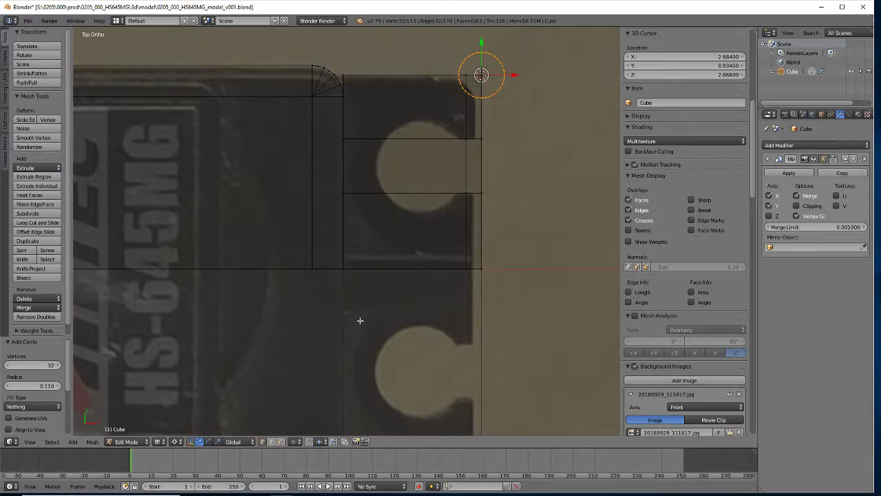
scroll(65, 385, down, 4)
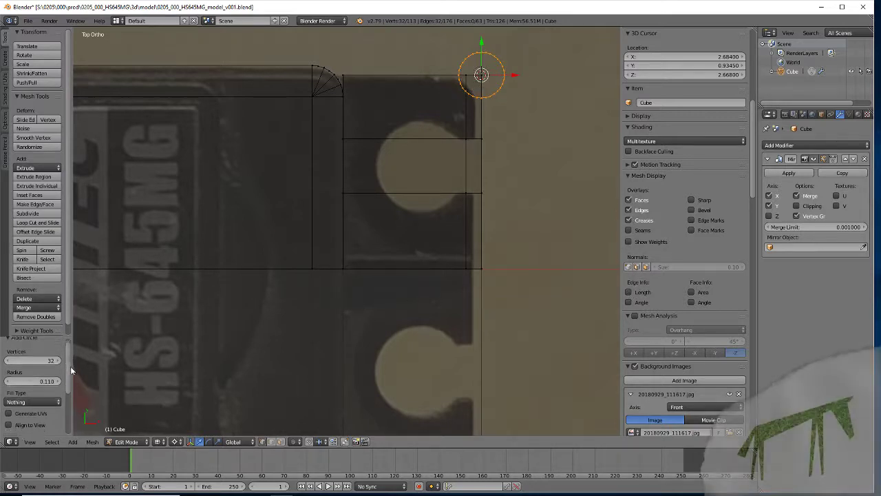
scroll(66, 386, down, 2)
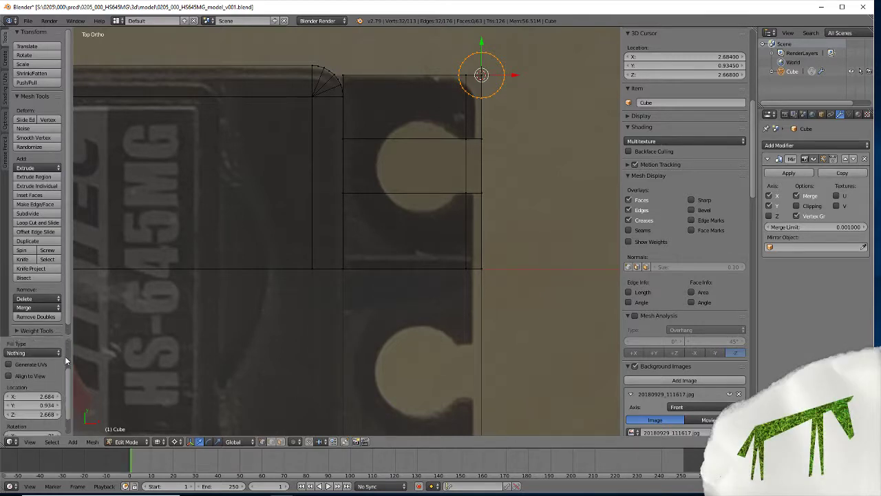
Set the circle's X to 2.544, then slide it to X 2.414 inside the upper slot.
click(61, 370)
text(2.544)
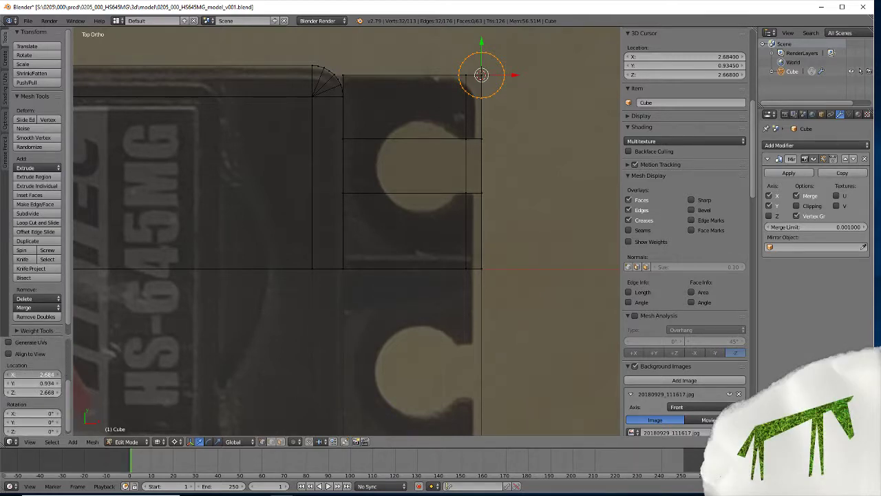
key(Return)
mouse_move(38, 373)
mouse_down()
mouse_move(27, 374)
mouse_move(39, 387)
mouse_move(27, 387)
mouse_move(40, 387)
mouse_up()
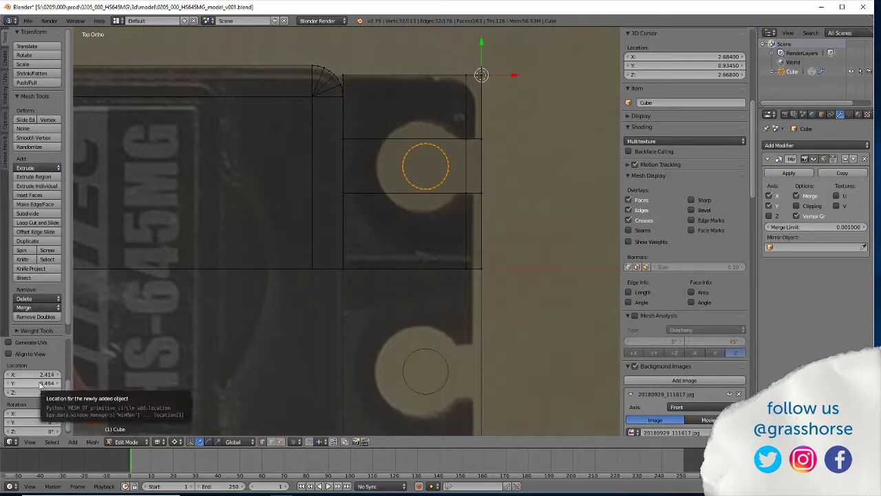
scroll(69, 397, up, 1)
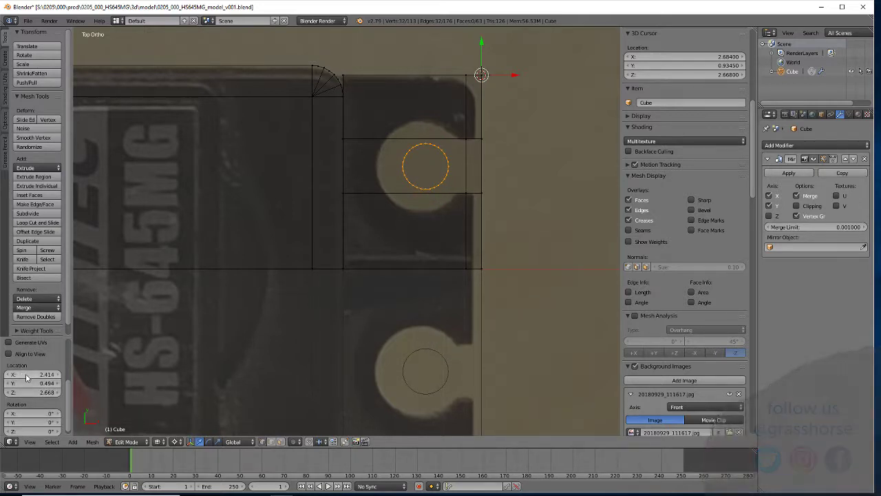
scroll(69, 397, up, 3)
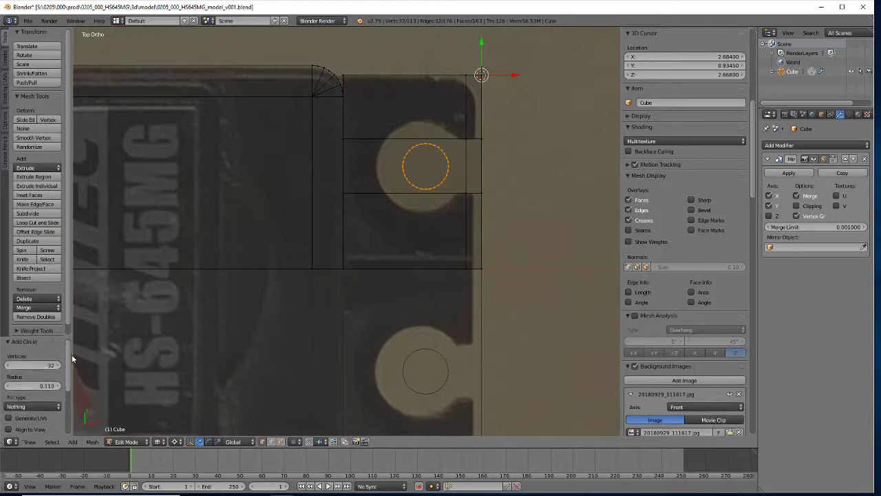
scroll(66, 378, up, 4)
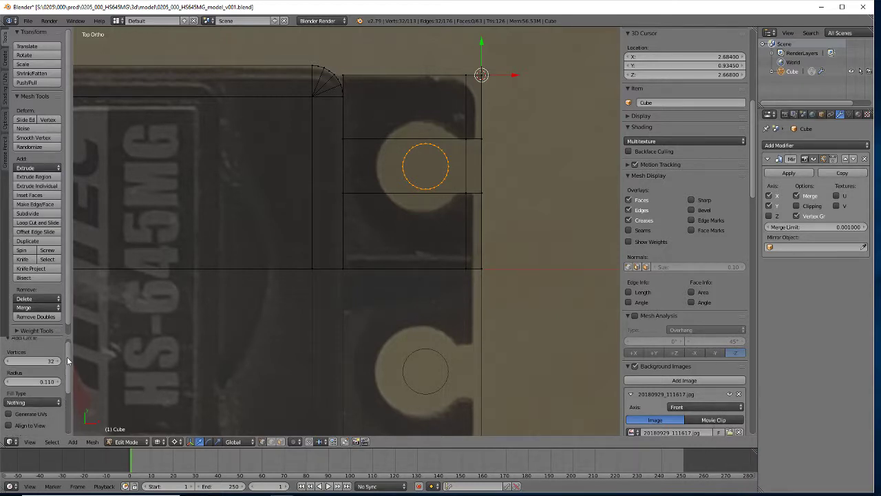
Enlarge the circle to radius 0.219 and nudge its X to about 2.397 over the slot.
drag(30, 380, 81, 384)
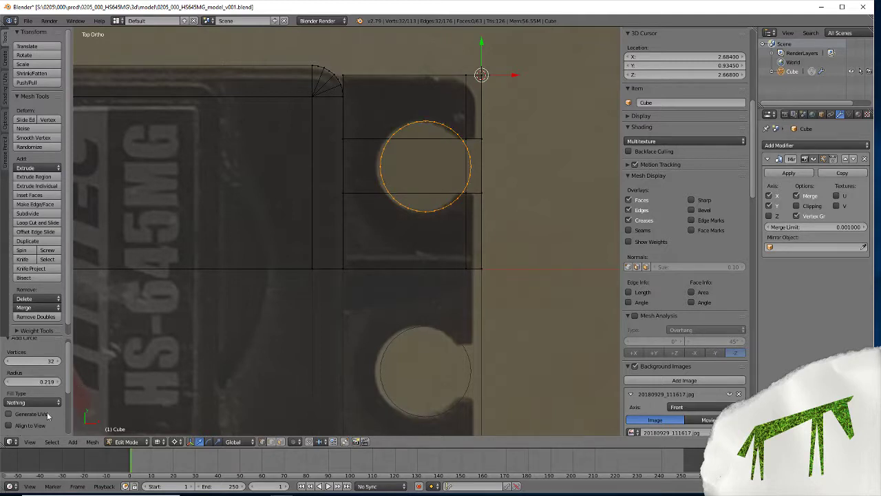
scroll(69, 377, down, 1)
scroll(69, 376, down, 5)
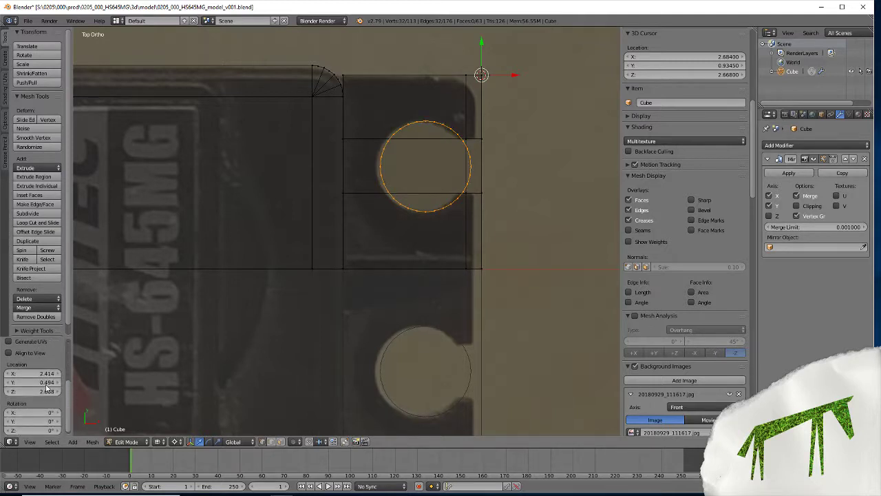
drag(40, 376, 28, 377)
scroll(68, 394, up, 1)
scroll(68, 394, up, 3)
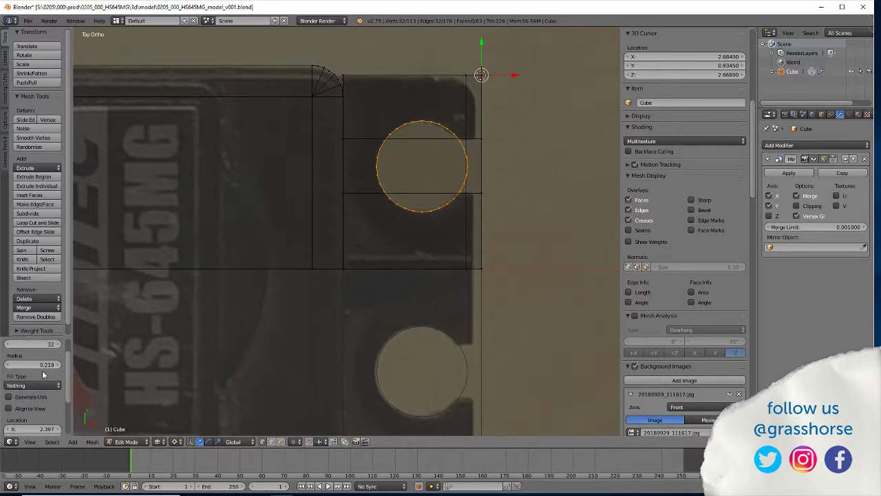
drag(35, 363, 34, 363)
Pan the view to show both the slot and the tab corner.
scroll(474, 148, up, 4)
key(space)
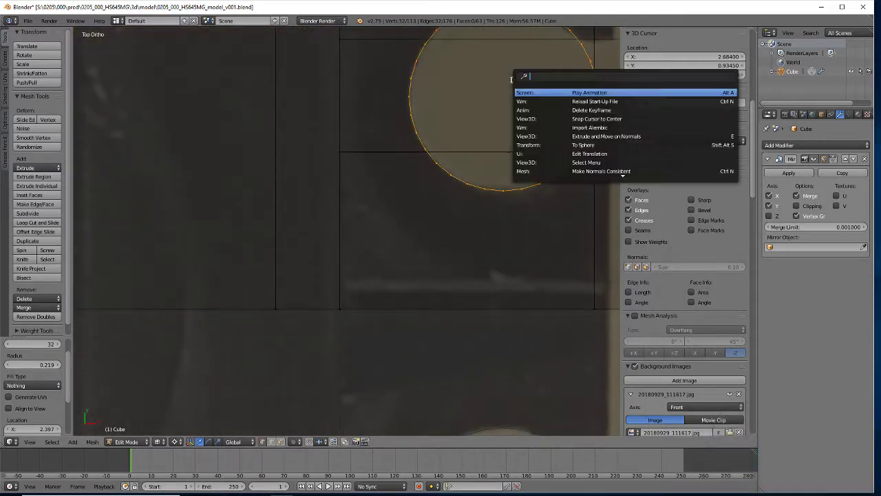
key(Escape)
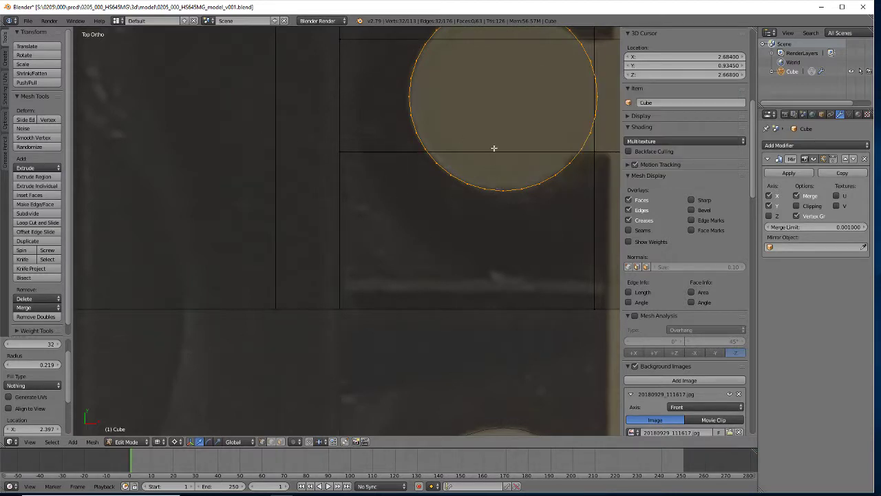
shift+middle_drag(514, 112, 374, 305)
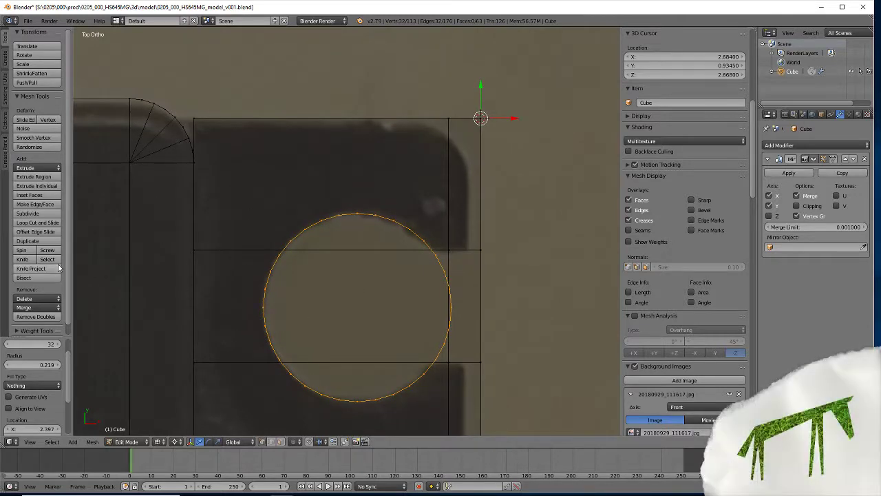
right_click(484, 248)
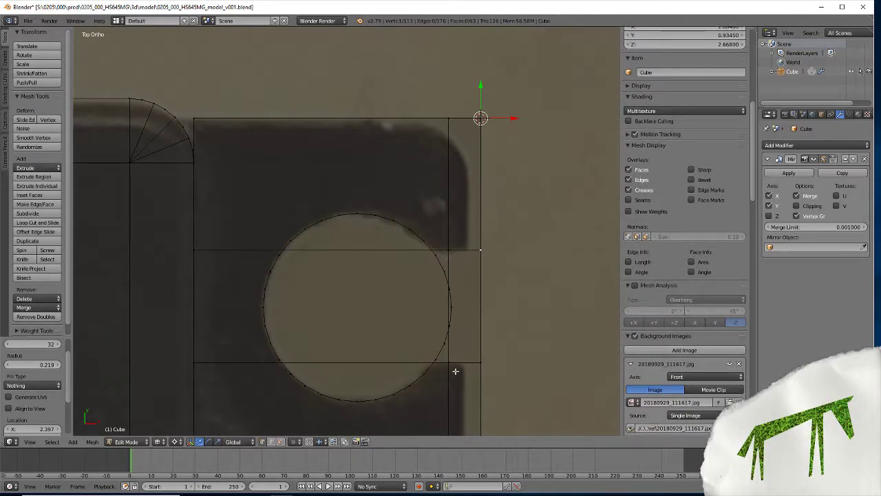
key(e)
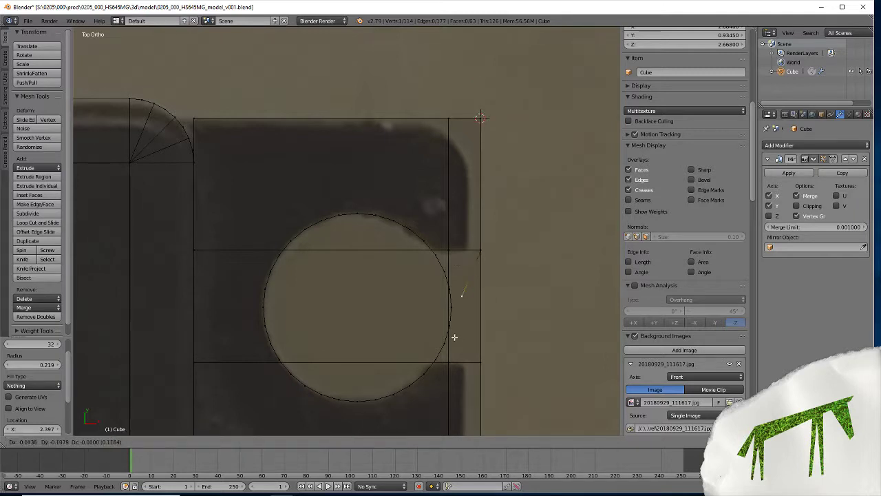
right_click(456, 336)
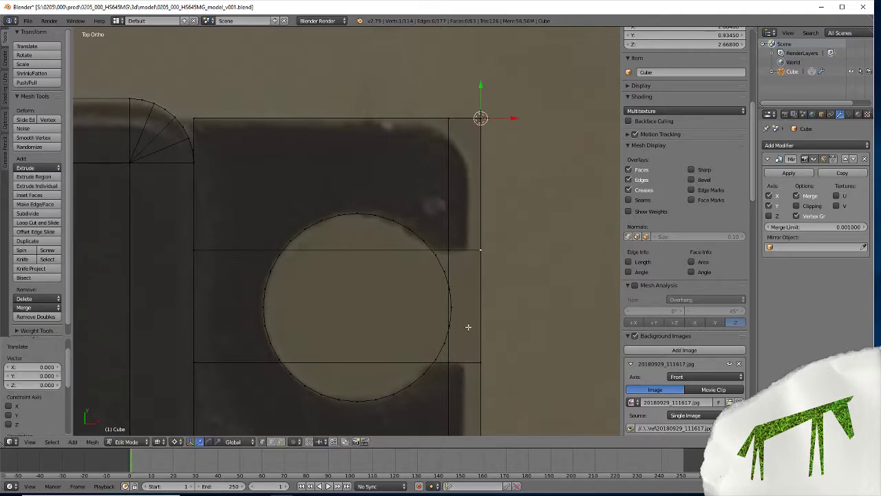
key(g)
key(x)
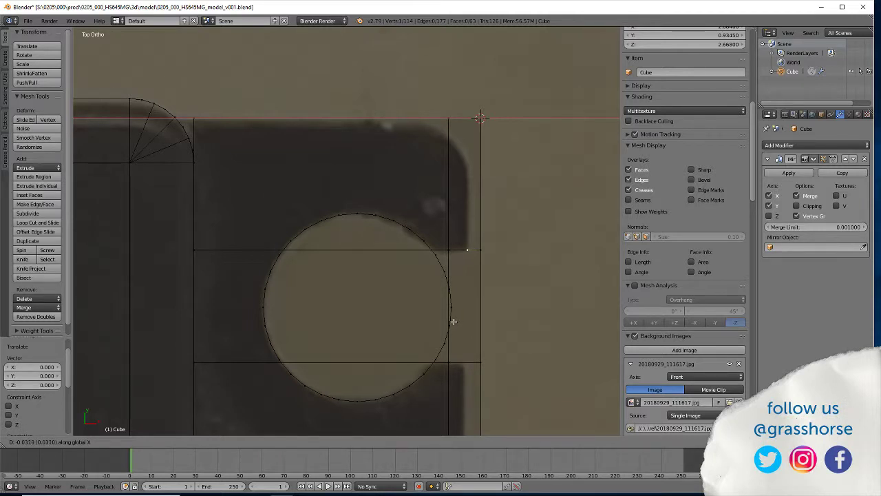
click(453, 321)
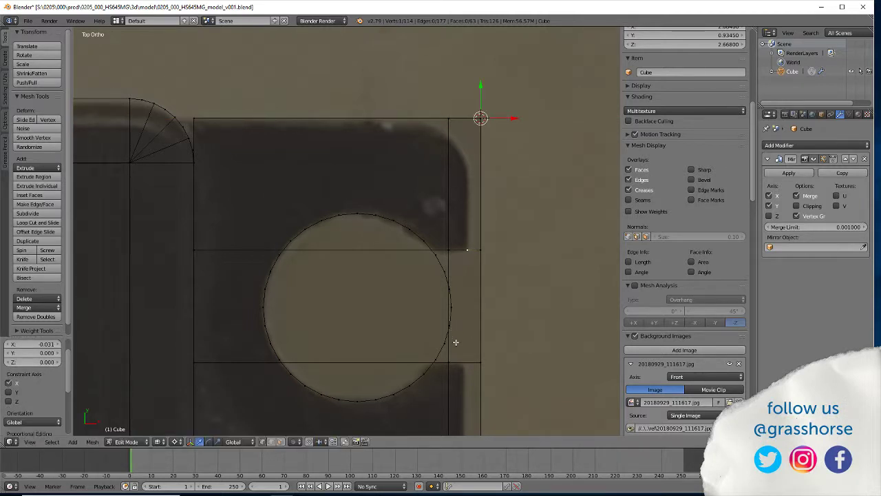
click(628, 262)
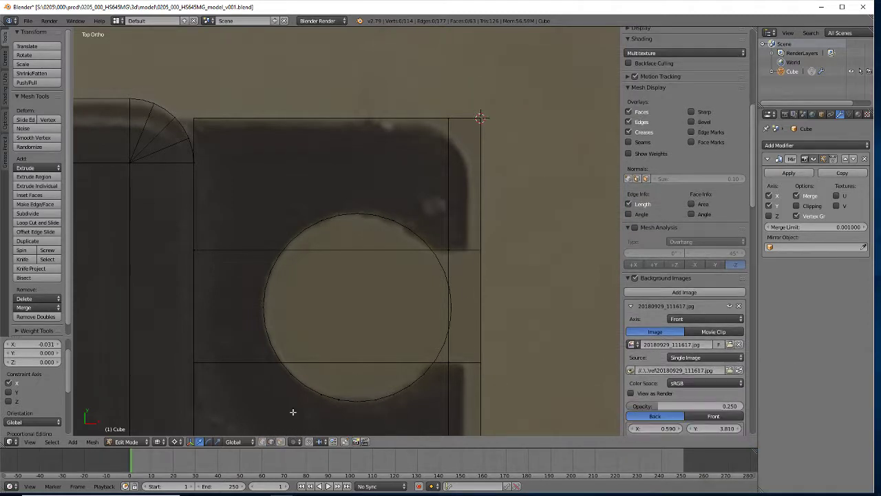
right_click(472, 254)
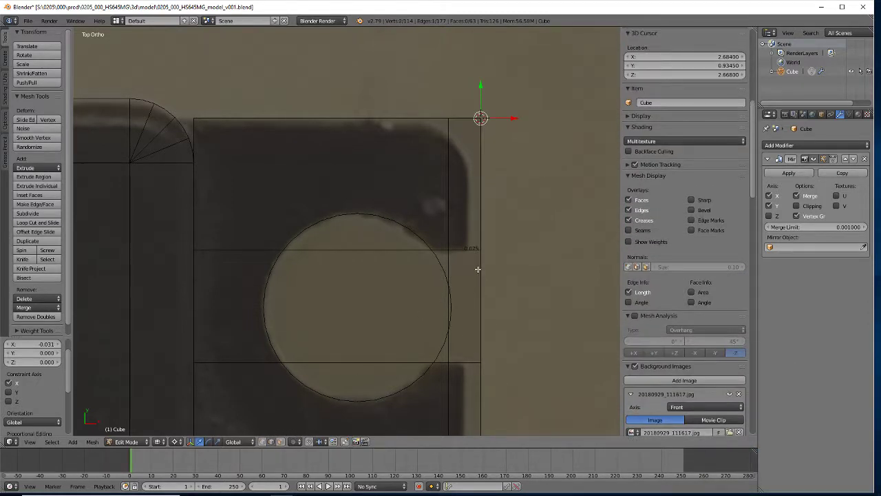
scroll(478, 269, up, 4)
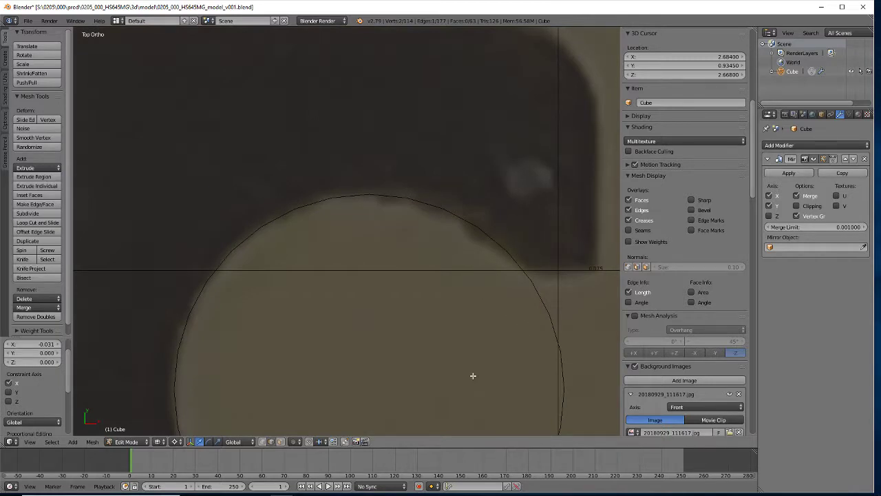
shift+middle_drag(480, 367, 358, 327)
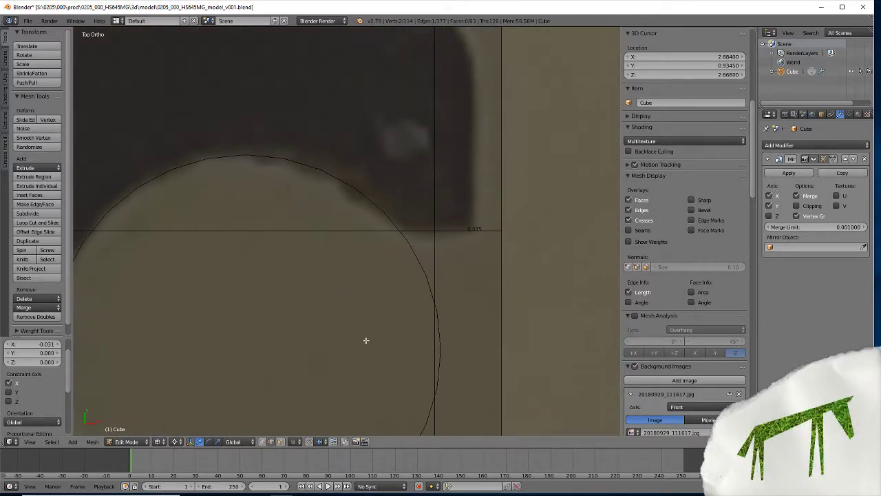
right_click(486, 235)
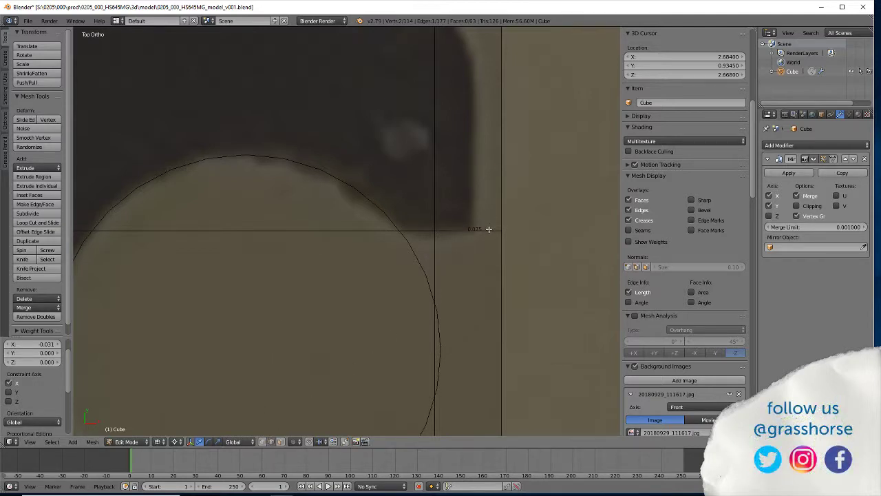
key(g)
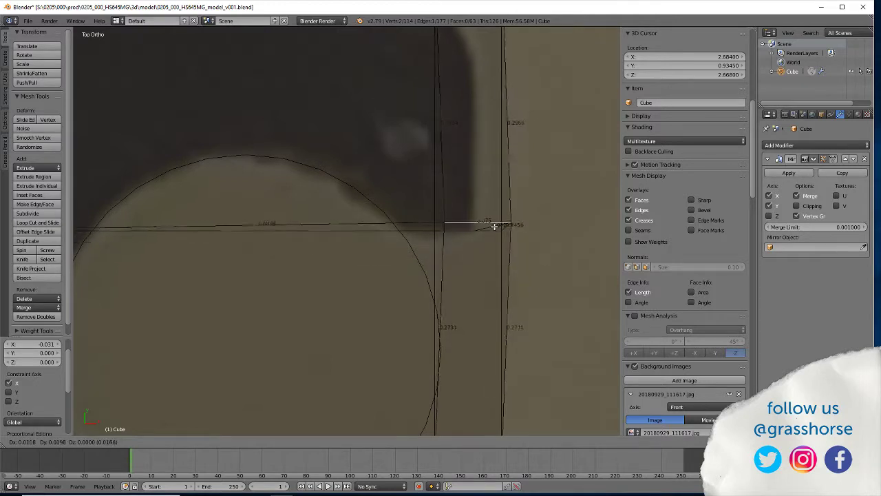
key(Escape)
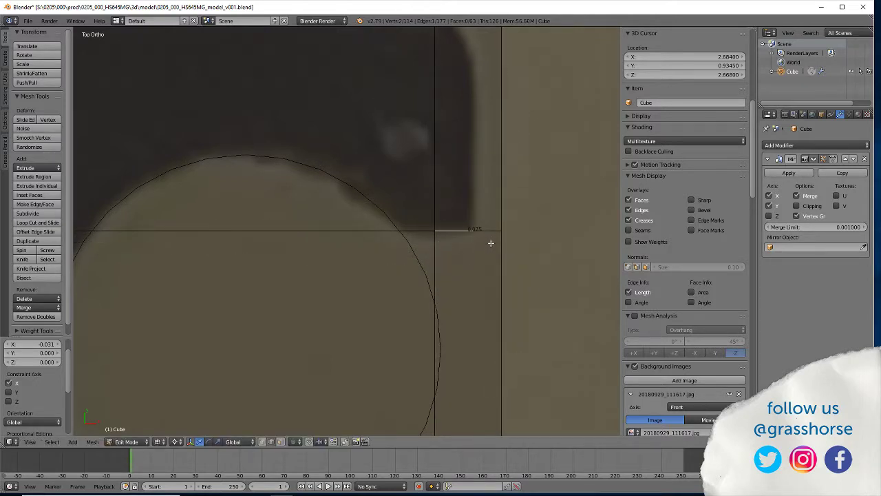
key(g)
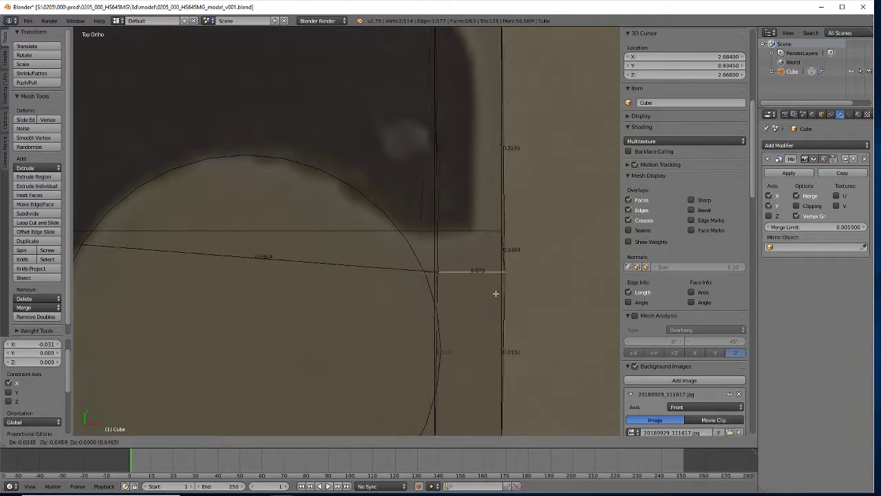
key(z)
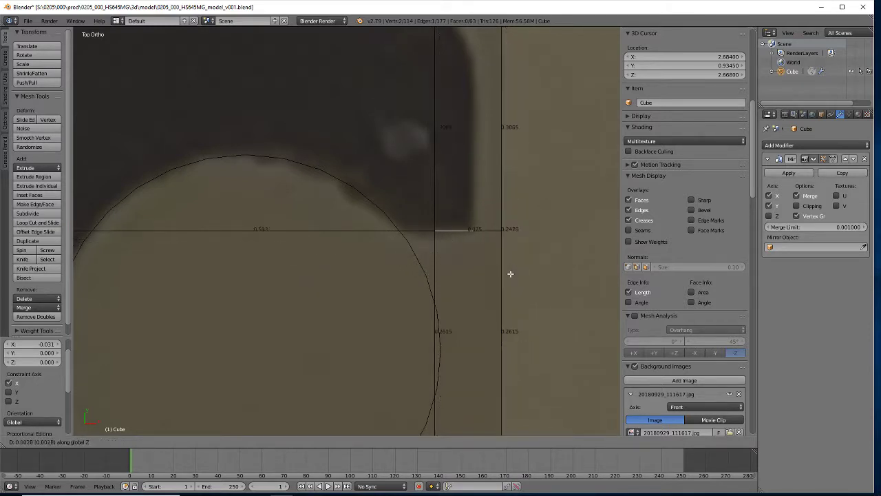
key(x)
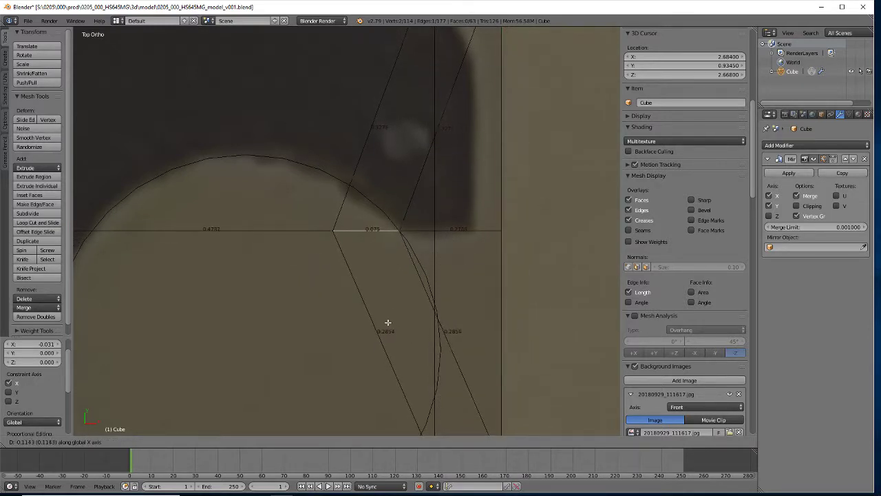
right_click(388, 323)
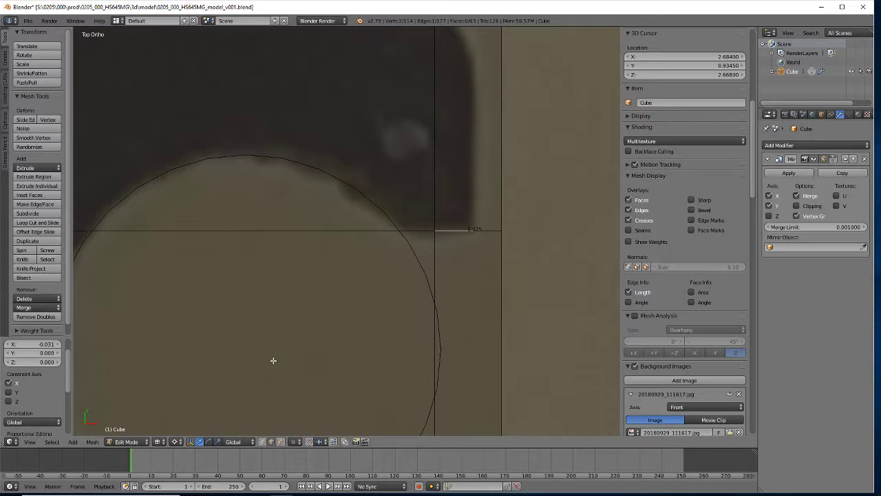
middle_drag(431, 350, 427, 292)
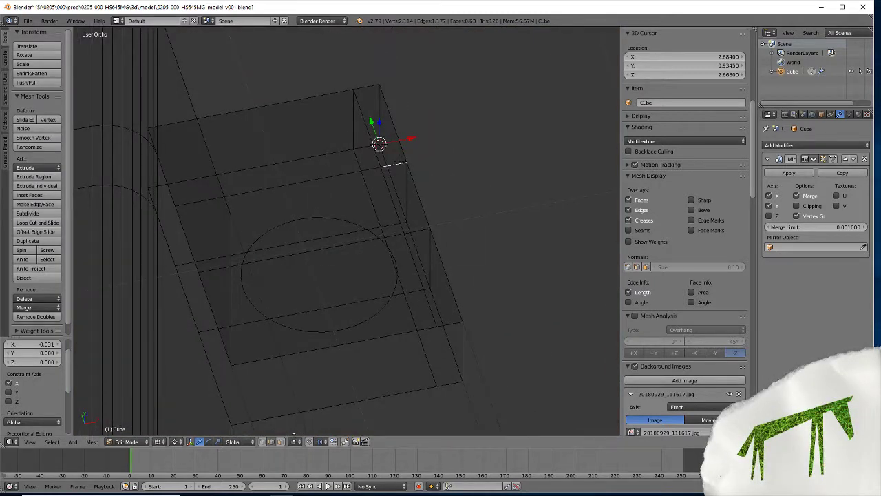
In vertex mode, select the stray vertex beside the box and delete it.
click(263, 442)
click(398, 224)
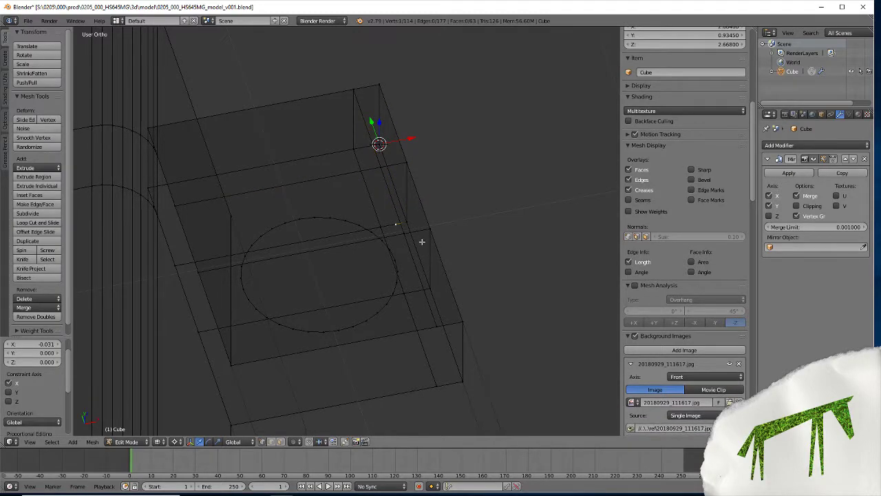
scroll(406, 229, up, 5)
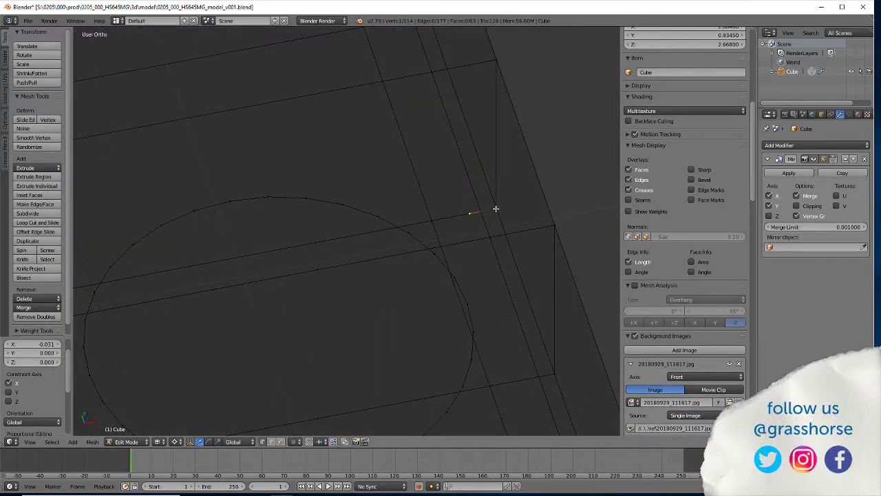
click(495, 208)
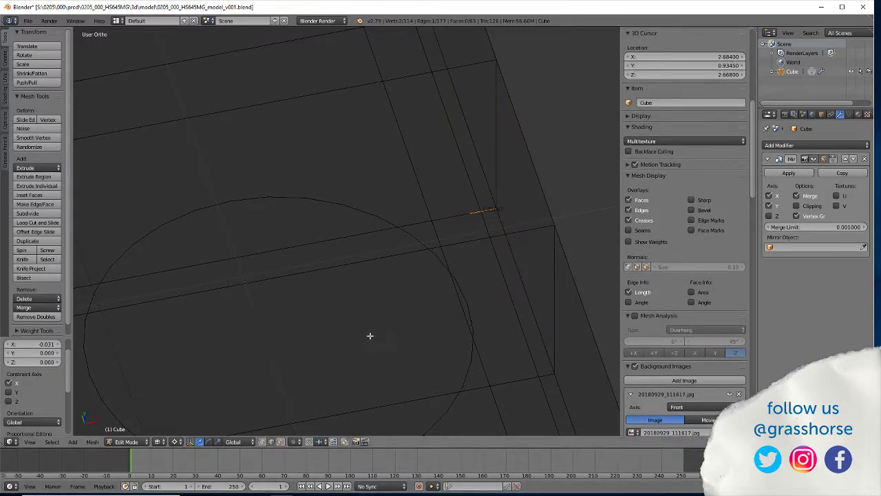
scroll(482, 252, up, 4)
scroll(144, 221, down, 3)
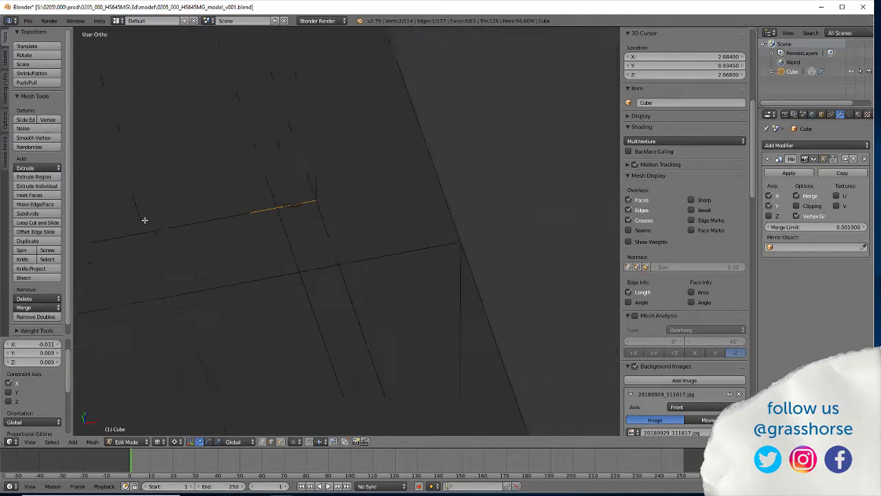
scroll(197, 241, up, 4)
scroll(317, 250, up, 1)
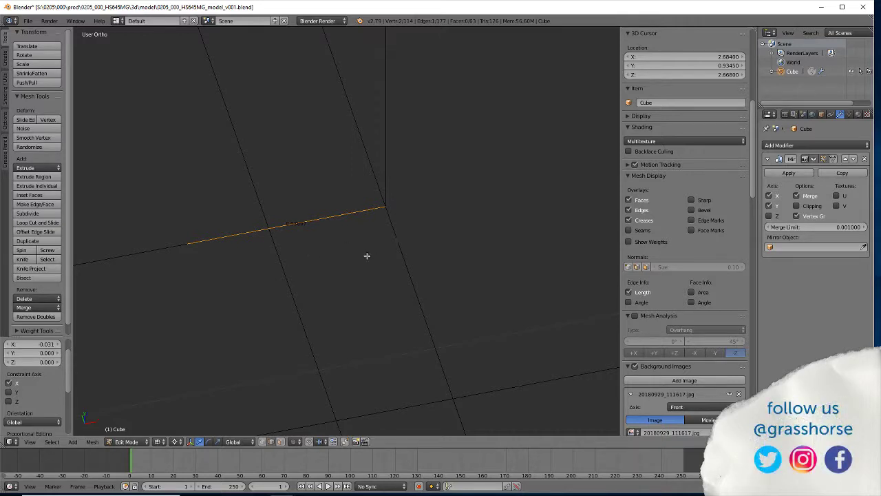
scroll(365, 255, down, 5)
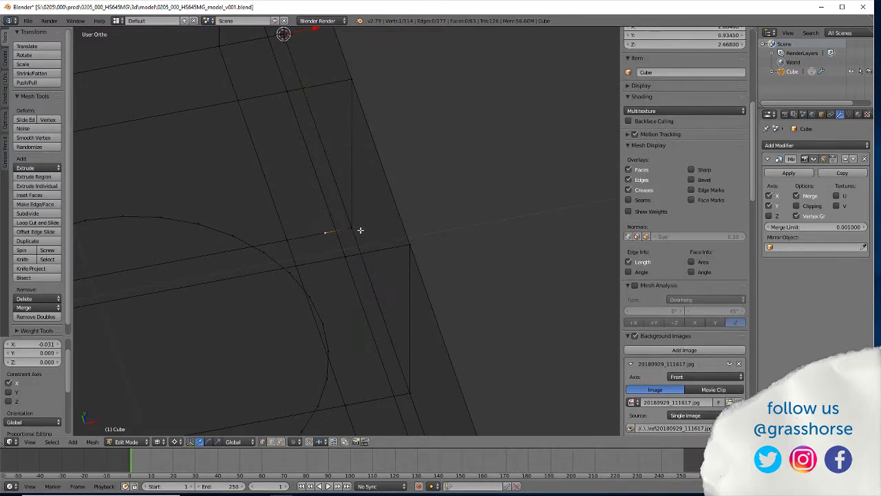
key(x)
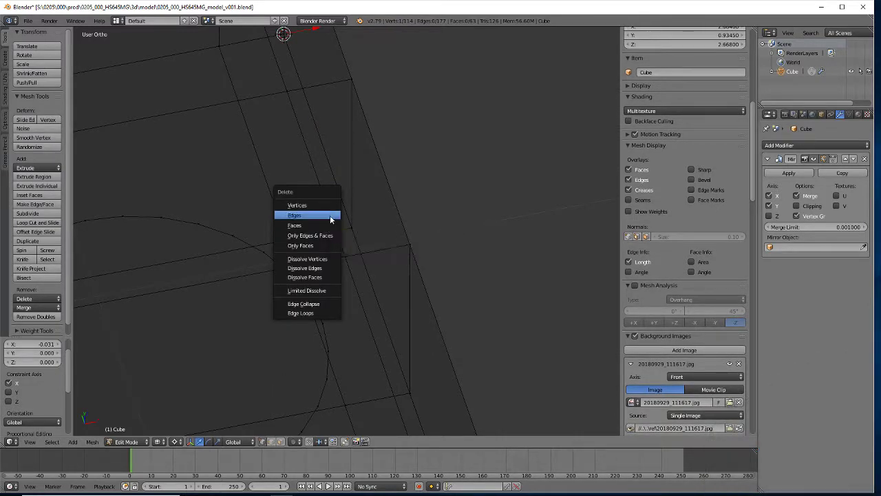
click(330, 206)
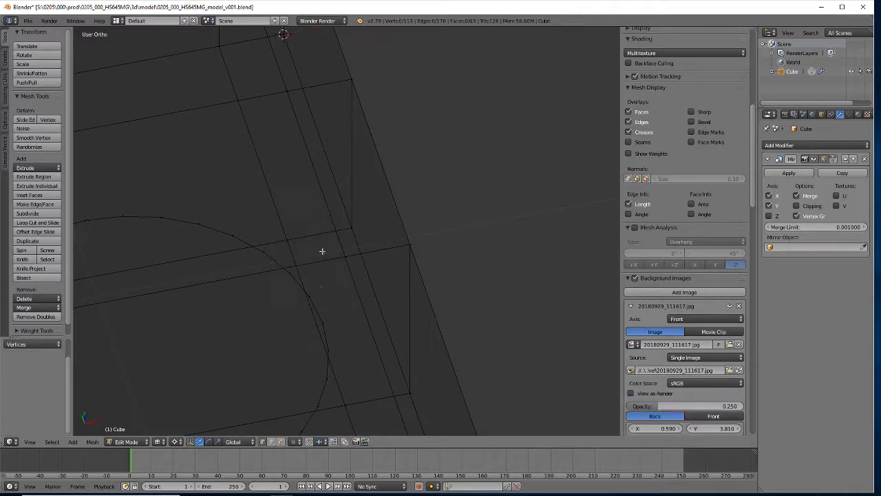
Select and frame the slot circle loop, and hide the edge length labels.
alt+right_click(275, 262)
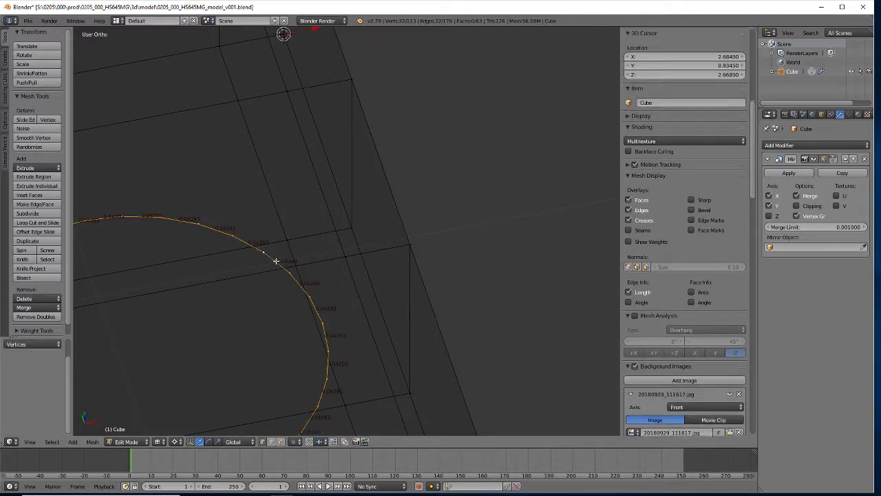
key(KP_Decimal)
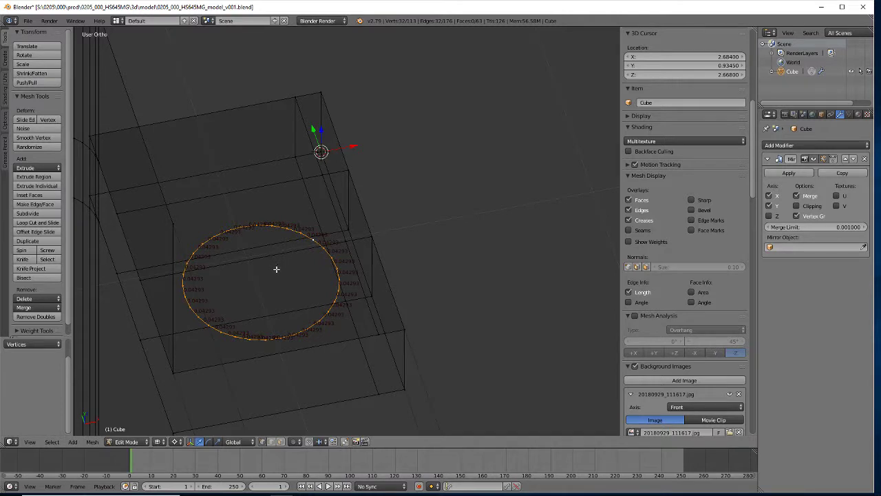
shift+middle_drag(276, 269, 360, 247)
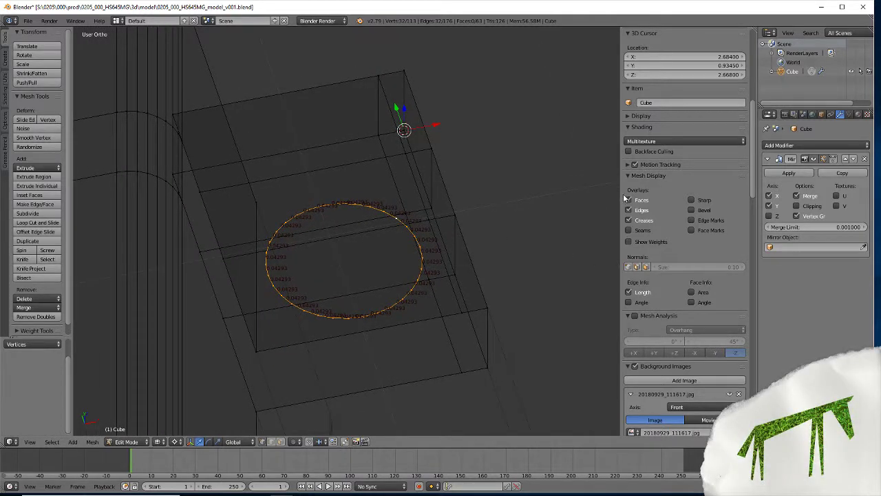
click(628, 292)
scroll(386, 284, up, 3)
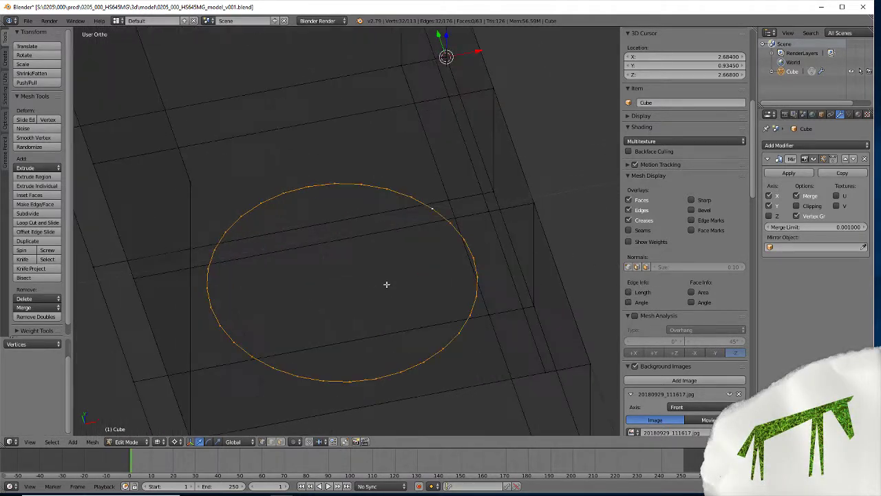
Move the slot circle 0.03097 along X, then switch to top view.
key(g)
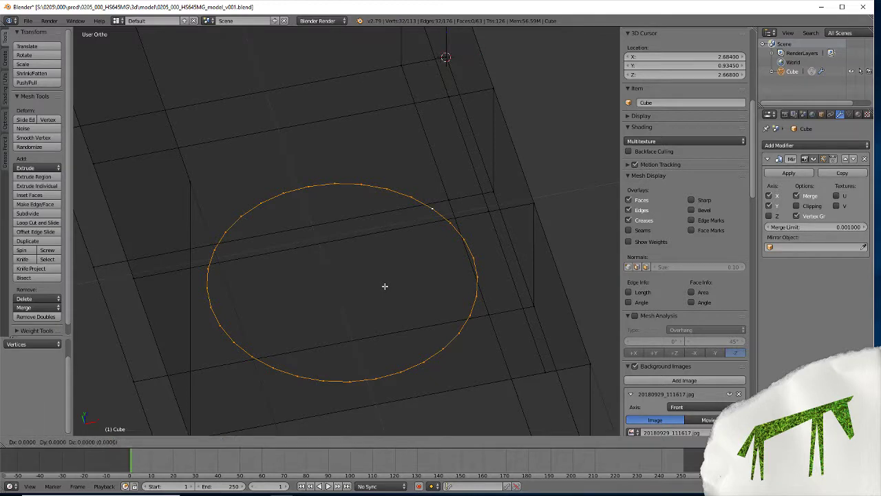
key(x)
text(0.03)
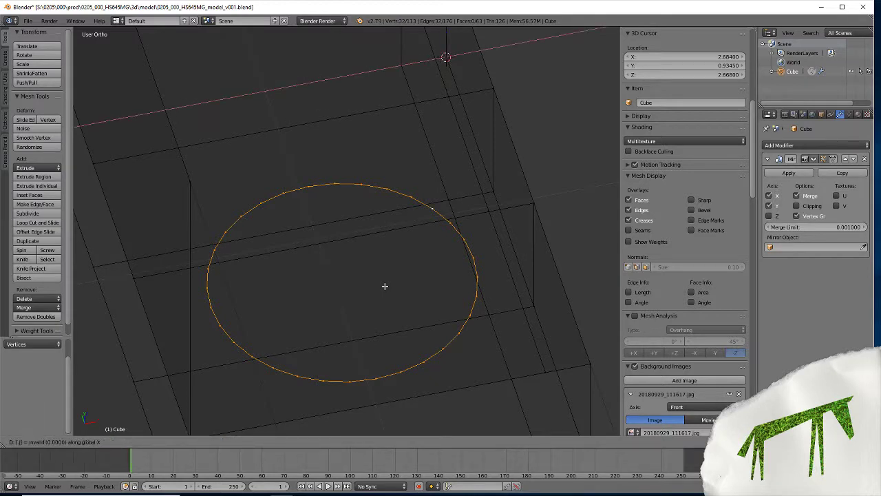
text(030)
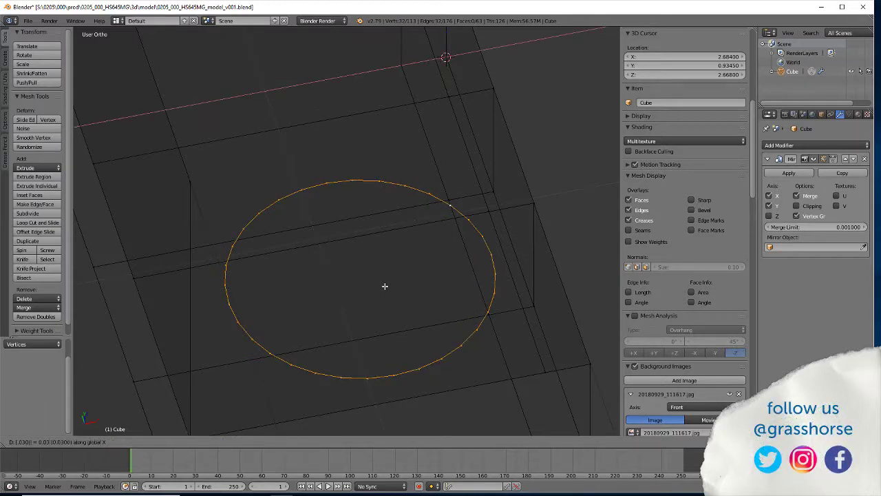
text(97)
key(Return)
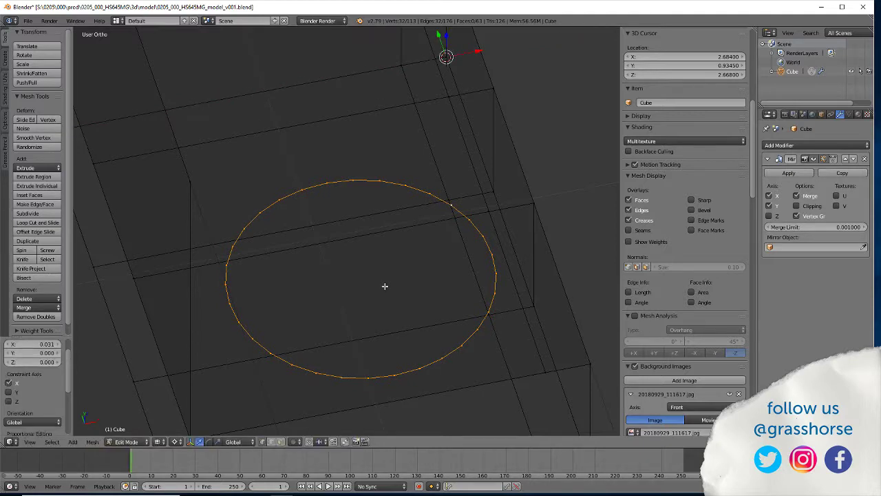
key(KP_7)
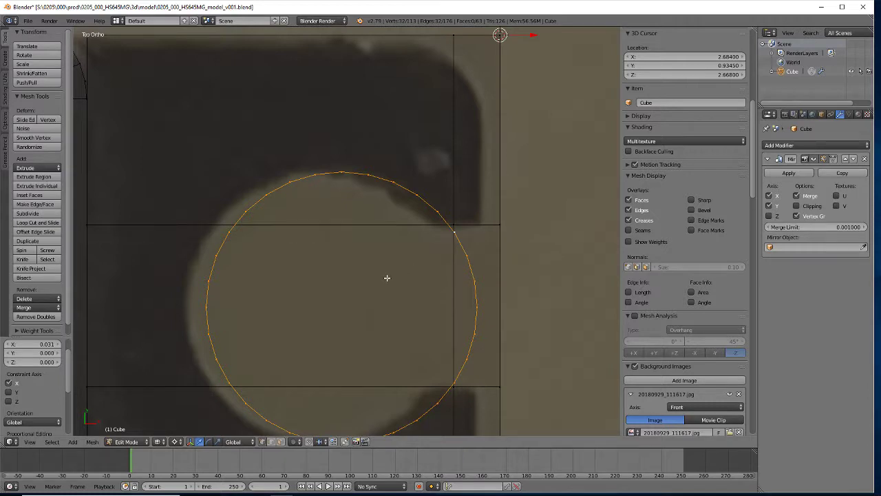
Snap the 3D cursor to the slot circle's centre and zoom to check its alignment over the hole.
key(shift+s)
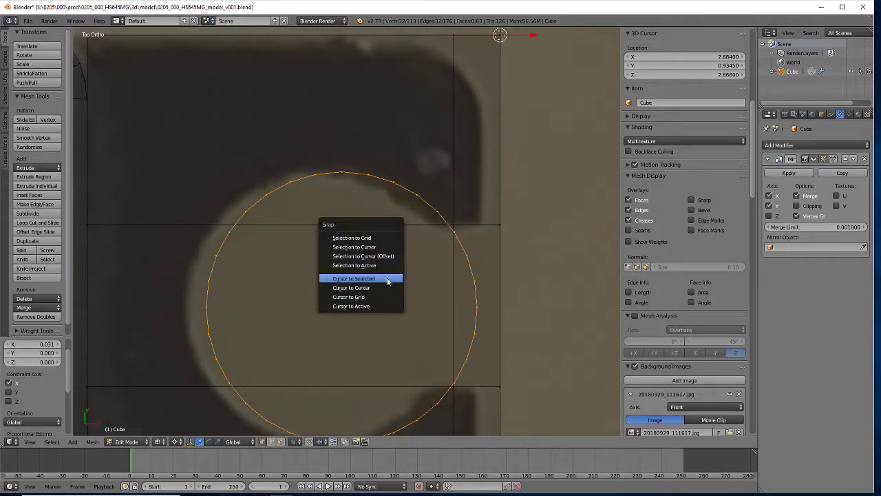
click(389, 277)
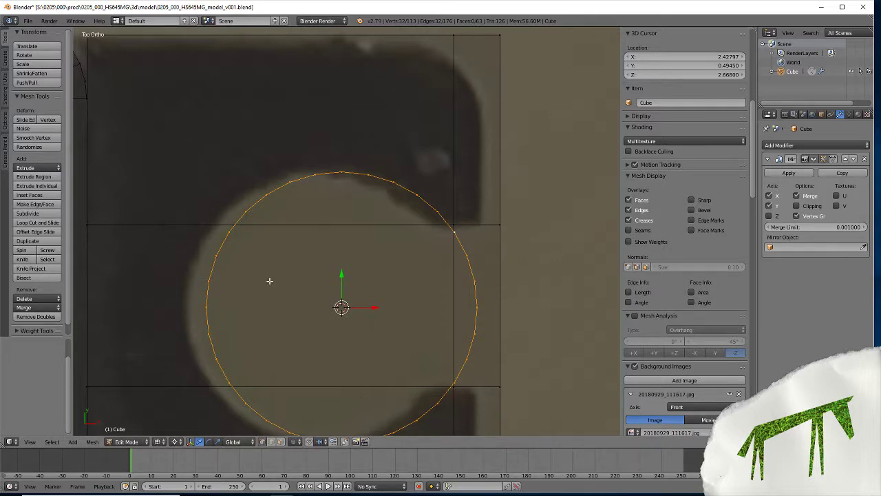
scroll(376, 261, down, 3)
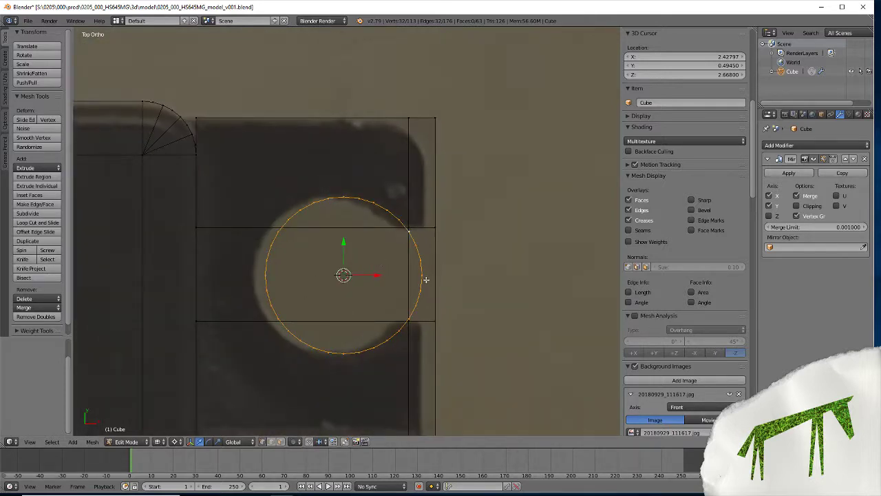
scroll(412, 263, up, 4)
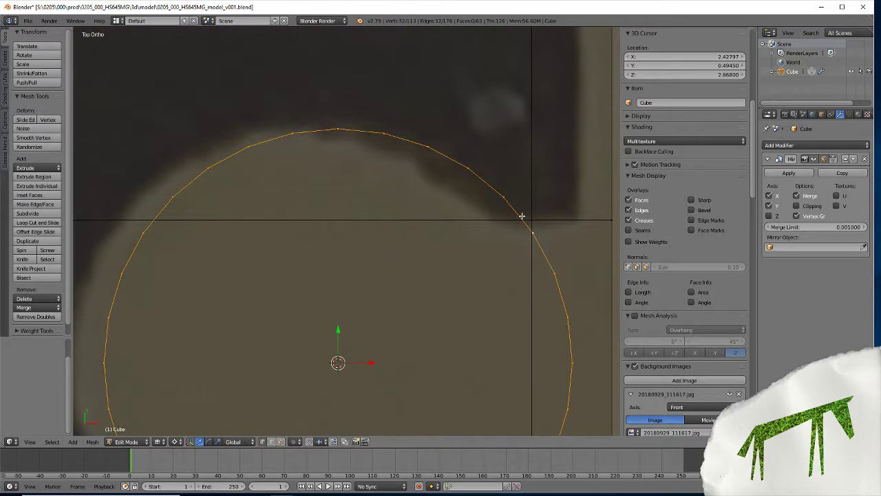
scroll(518, 221, down, 3)
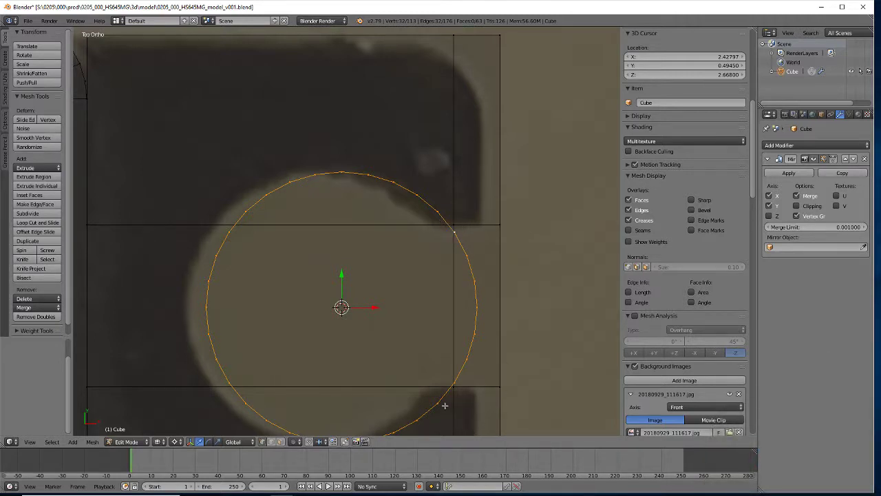
scroll(443, 390, down, 2)
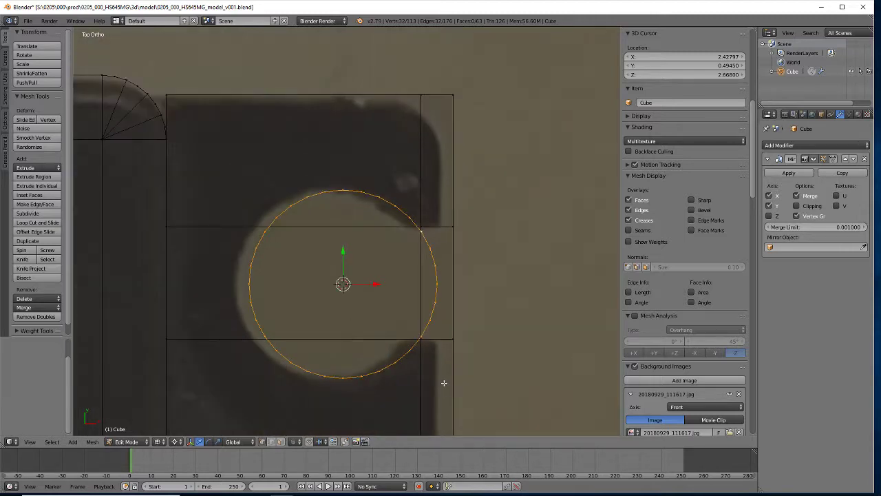
scroll(444, 383, up, 3)
scroll(437, 368, up, 1)
scroll(440, 367, down, 1)
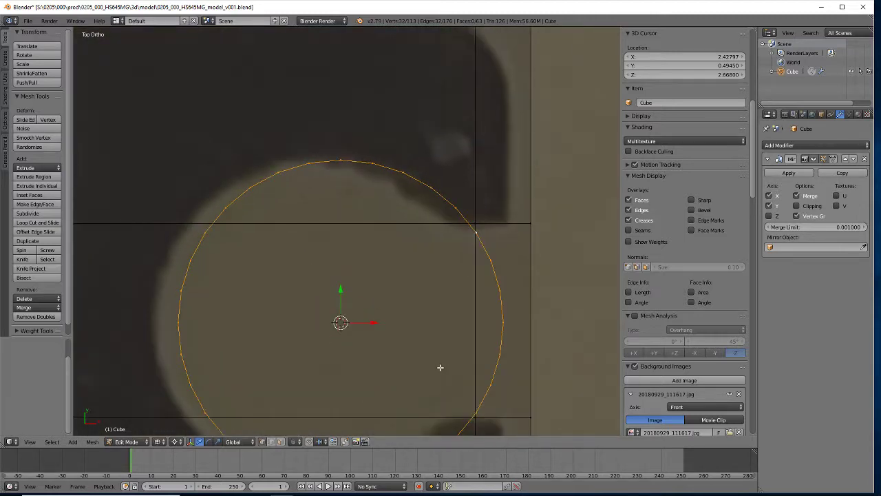
scroll(440, 368, down, 3)
scroll(440, 365, up, 2)
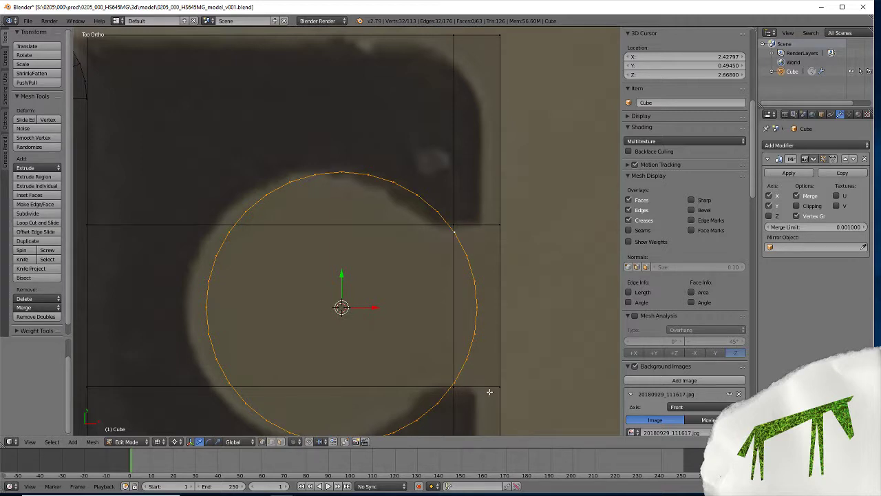
scroll(489, 392, down, 2)
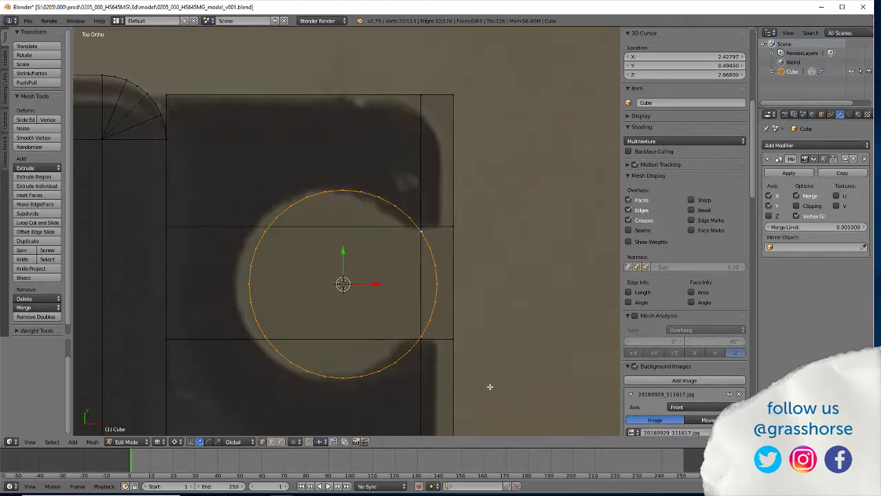
scroll(393, 349, up, 4)
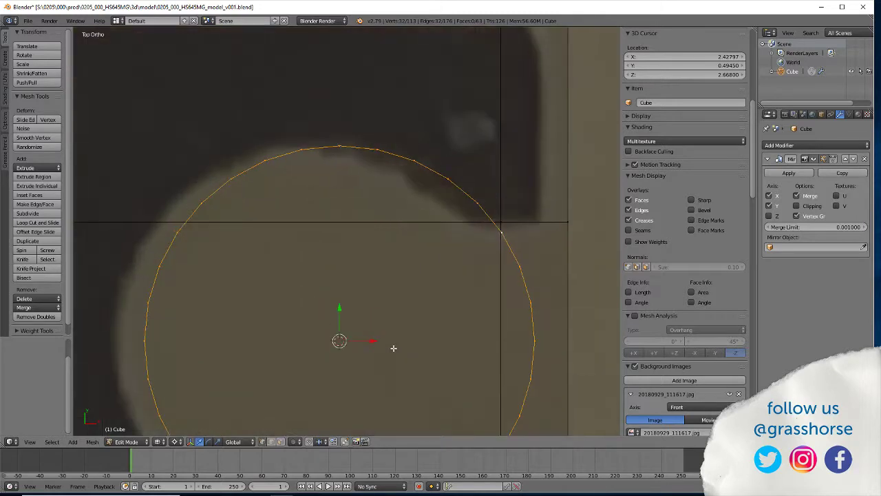
scroll(394, 347, down, 1)
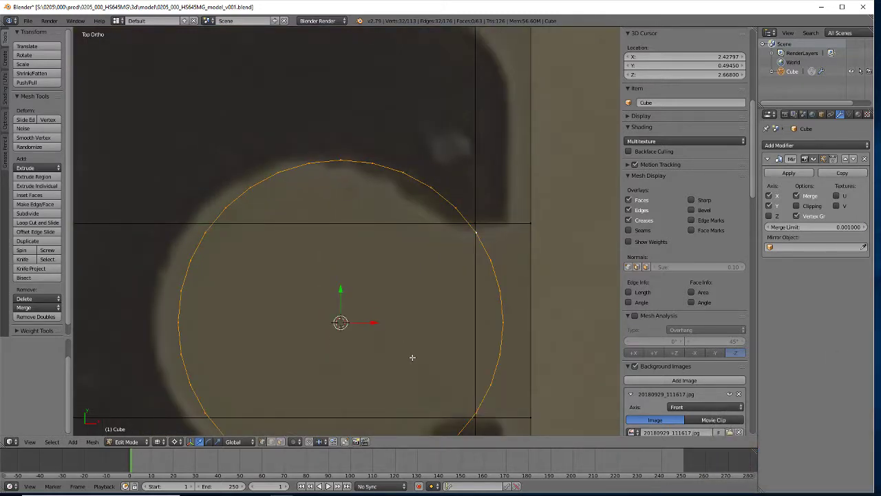
Select a vertex on the circle's edge and rotate the circle 3.79° about Z.
right_click(474, 231)
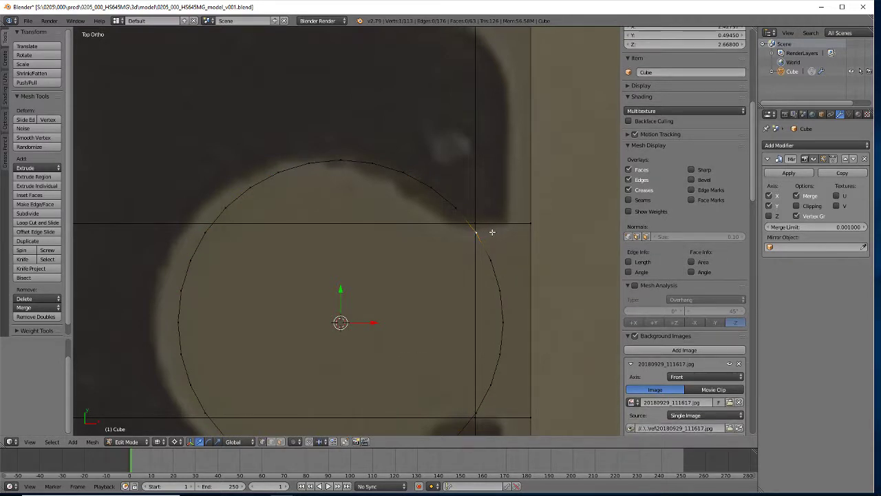
key(KP_Decimal)
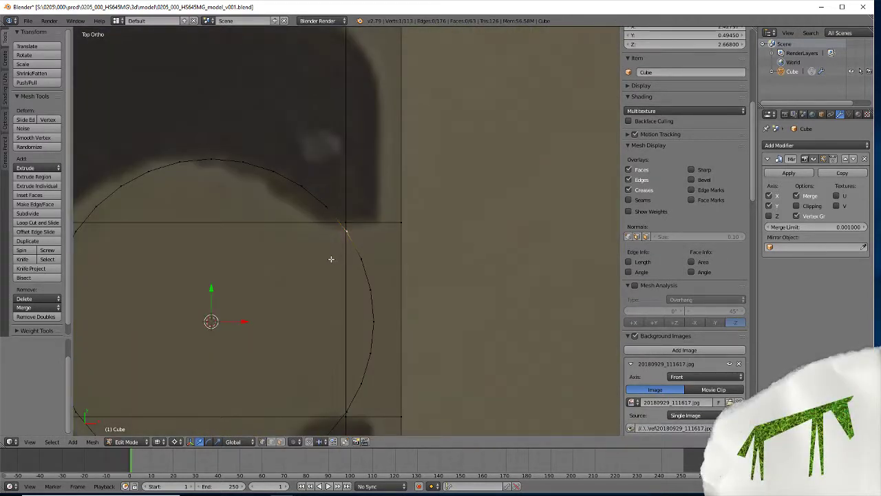
scroll(472, 240, up, 10)
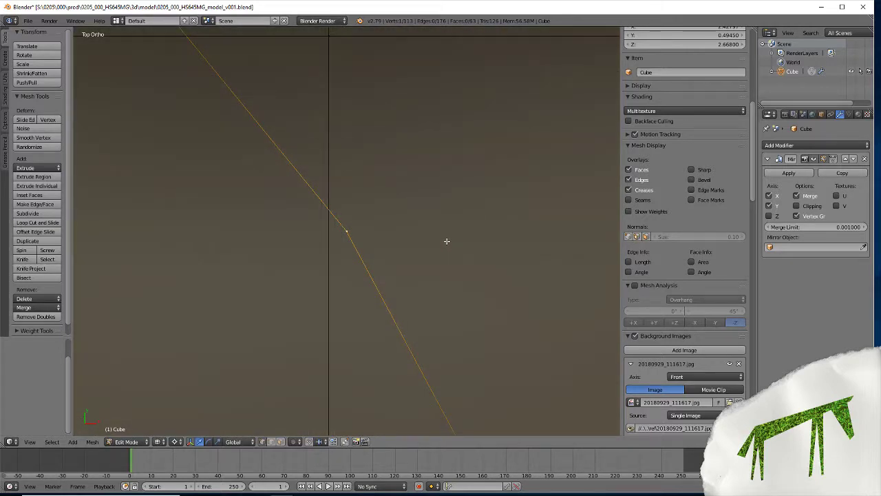
shift+middle_drag(344, 233, 495, 344)
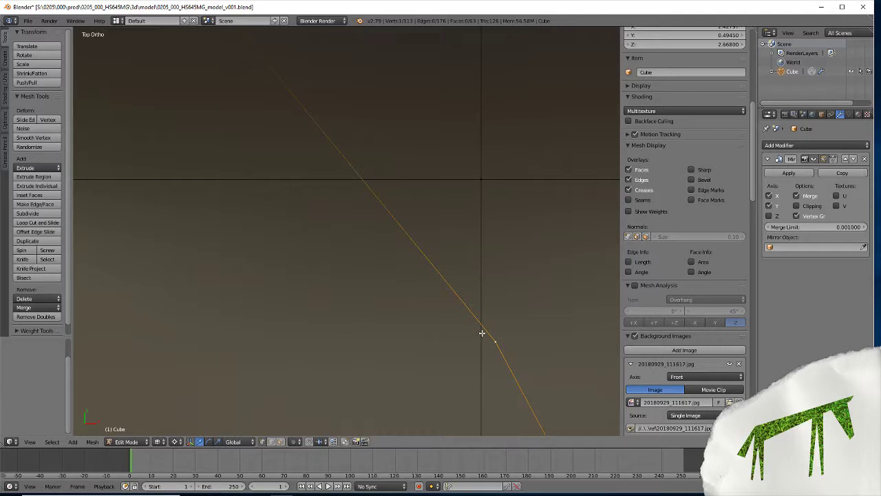
scroll(462, 355, down, 10)
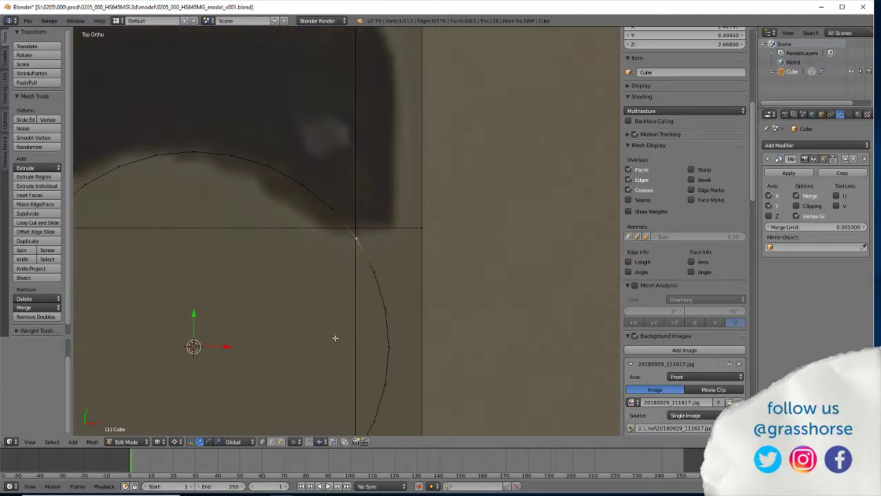
scroll(377, 269, up, 8)
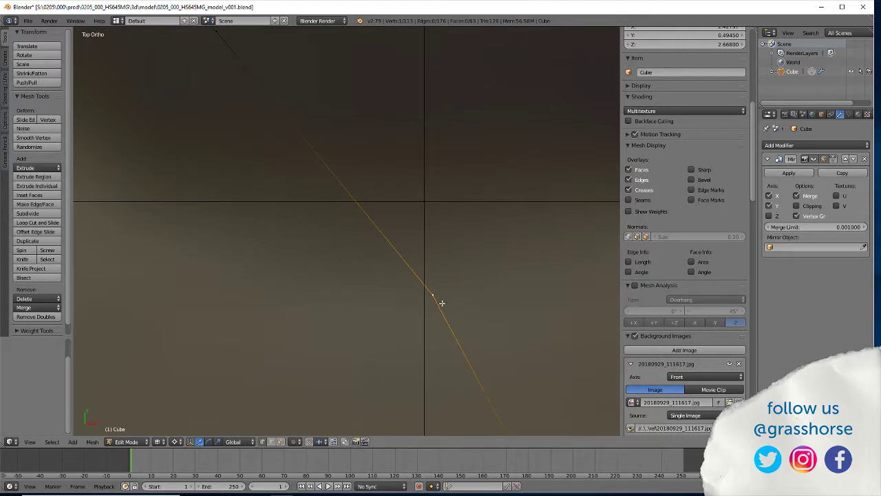
key(r)
key(z)
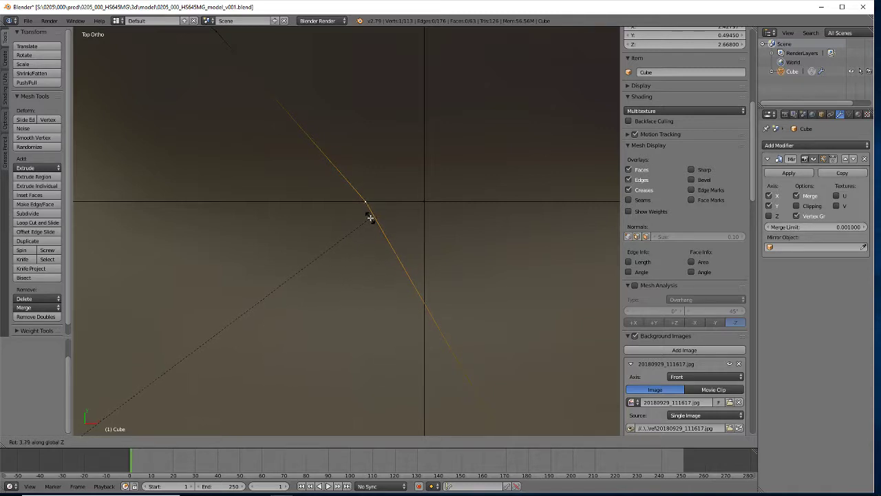
click(371, 218)
Refine the circle's Z rotation with two tiny turns until the vertex meets the guide-line crossing.
scroll(374, 211, up, 8)
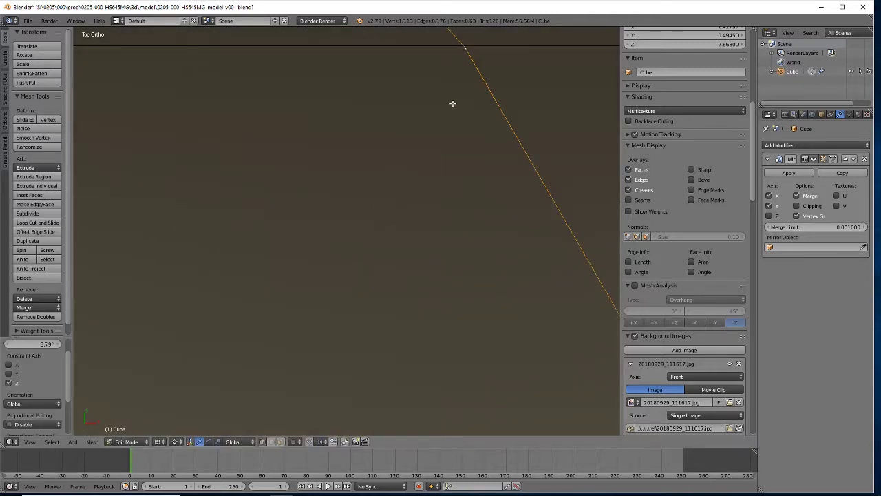
shift+middle_drag(454, 102, 354, 374)
scroll(354, 374, up, 4)
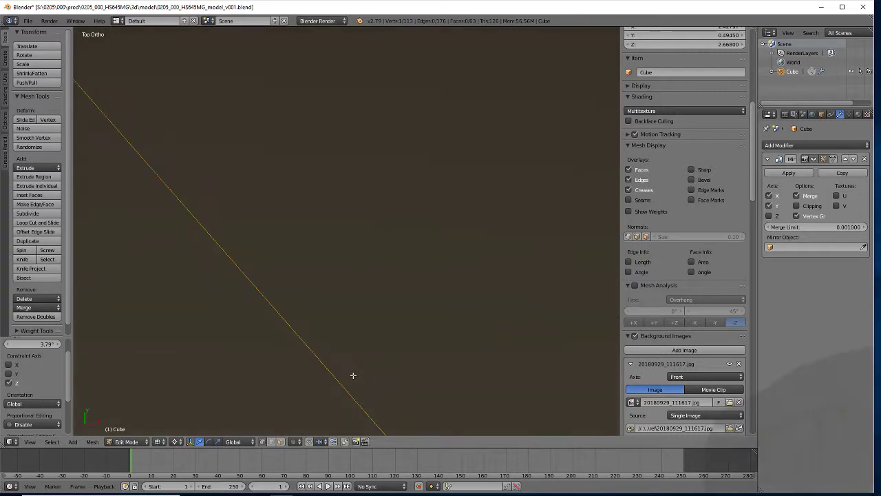
shift+middle_drag(407, 380, 369, 138)
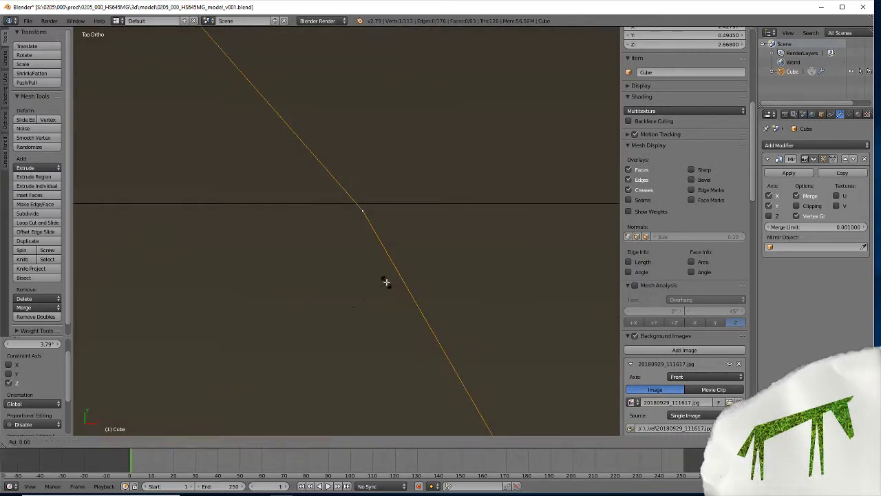
key(r)
key(z)
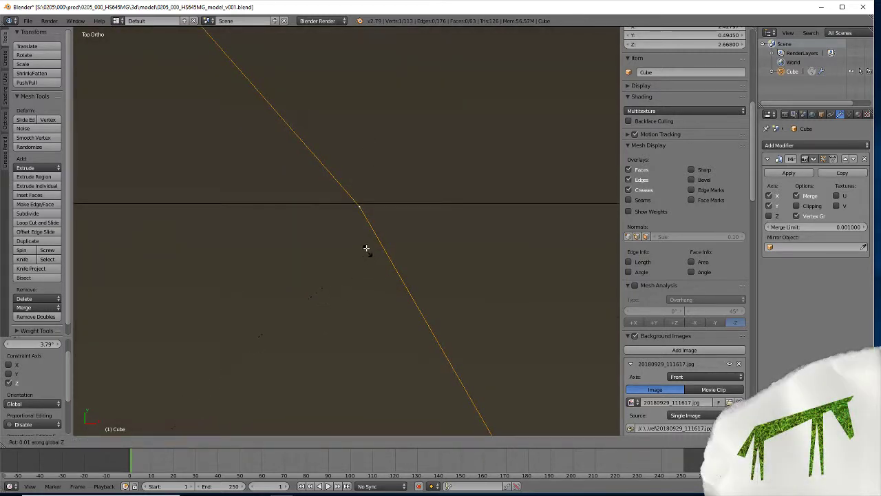
click(314, 169)
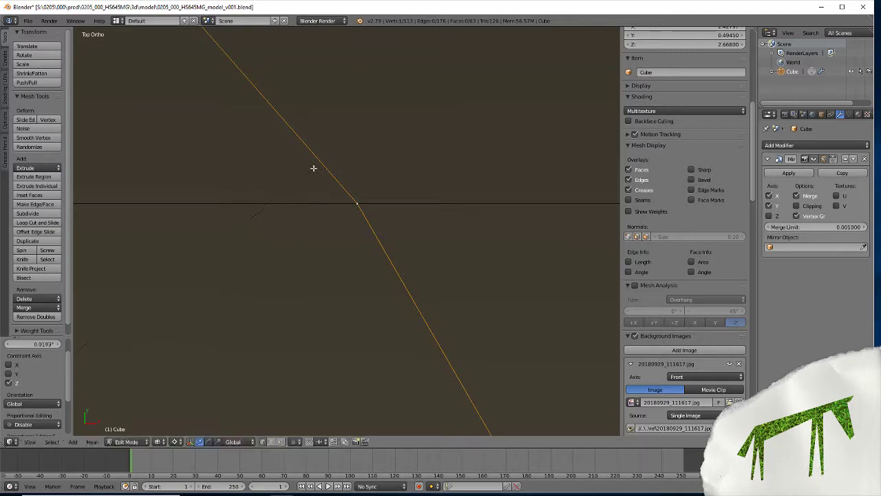
scroll(460, 284, up, 5)
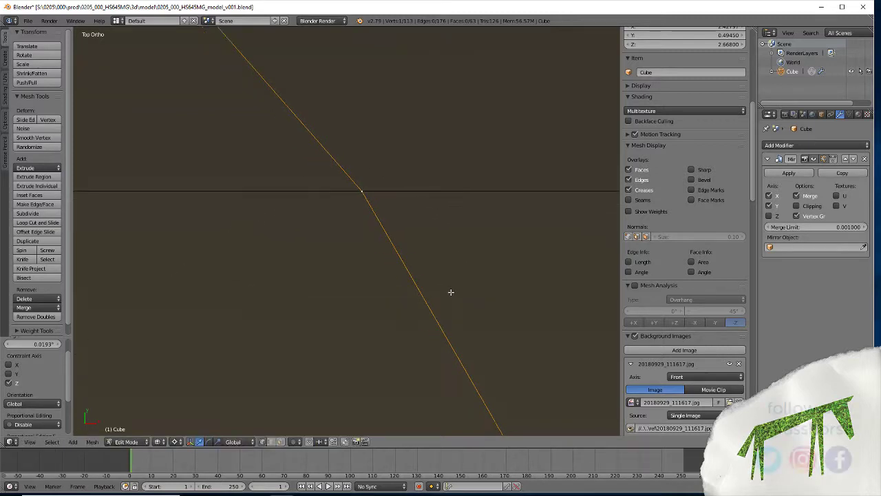
key(r)
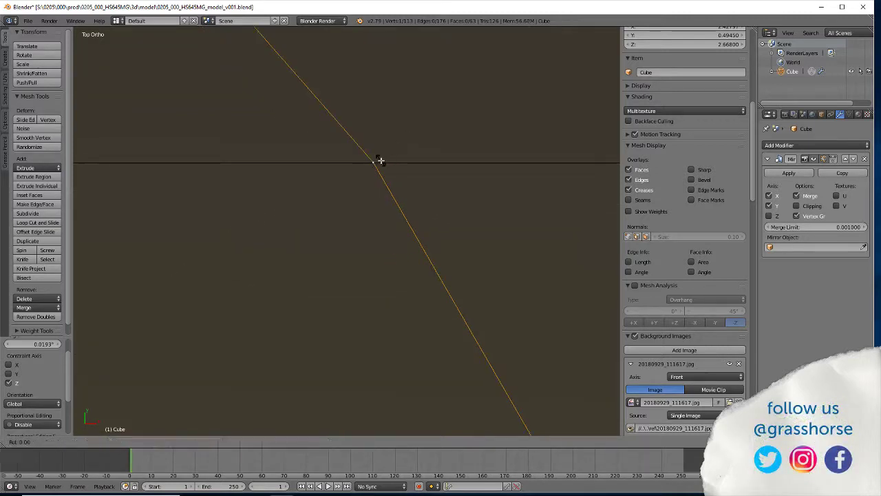
key(z)
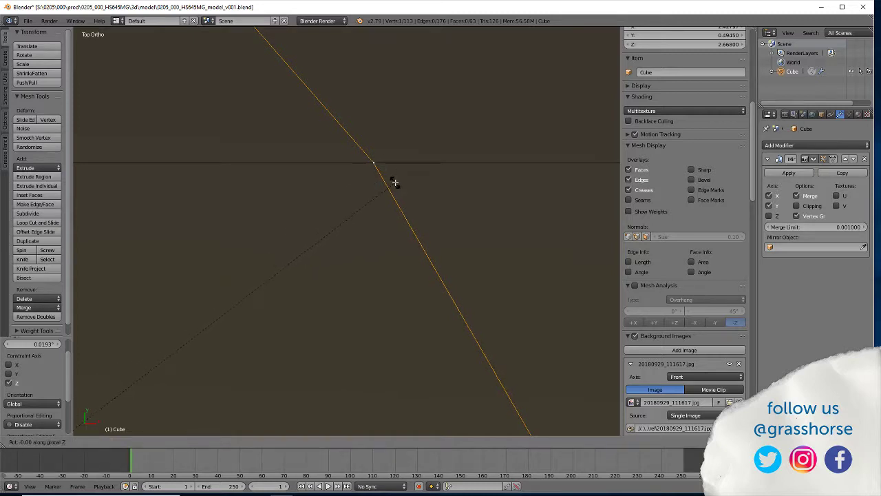
click(396, 181)
scroll(396, 180, down, 10)
Select the lower vertex at the guide-line crossing and rotate the circle back -1.93° about Z.
scroll(396, 180, down, 6)
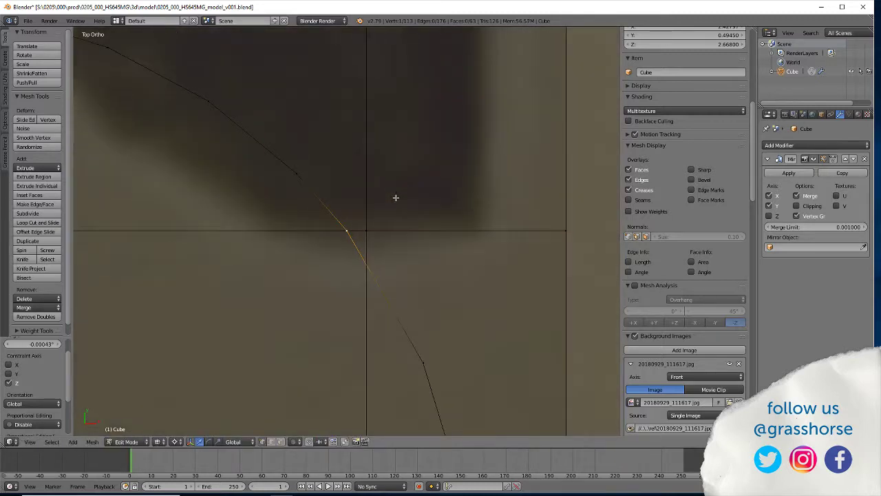
shift+middle_drag(354, 314, 383, 131)
scroll(390, 220, up, 1)
right_click(390, 243)
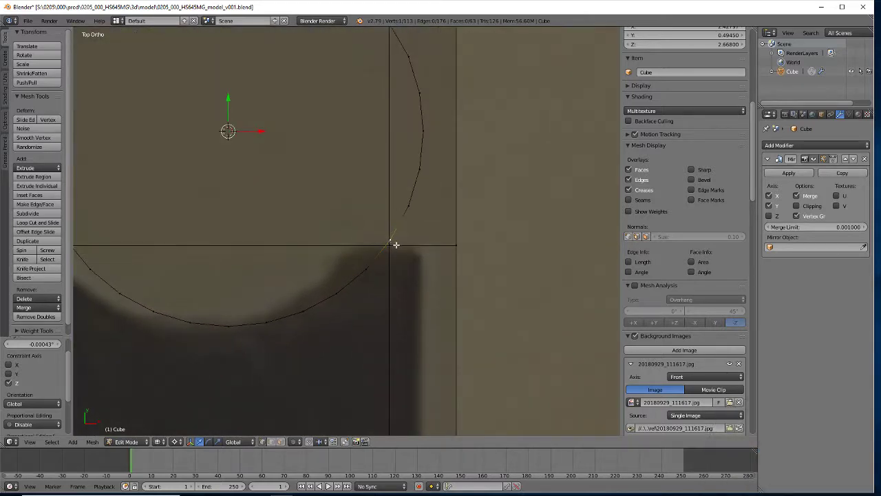
scroll(393, 244, up, 4)
key(KP_Decimal)
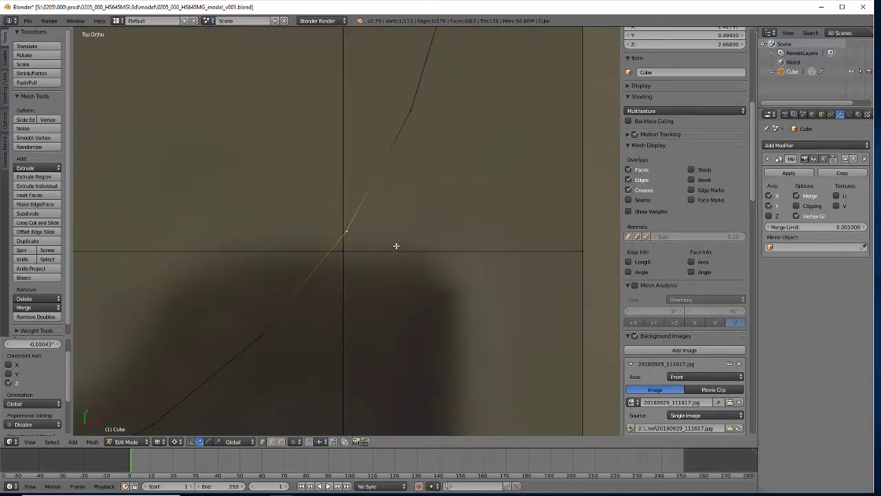
scroll(396, 246, up, 8)
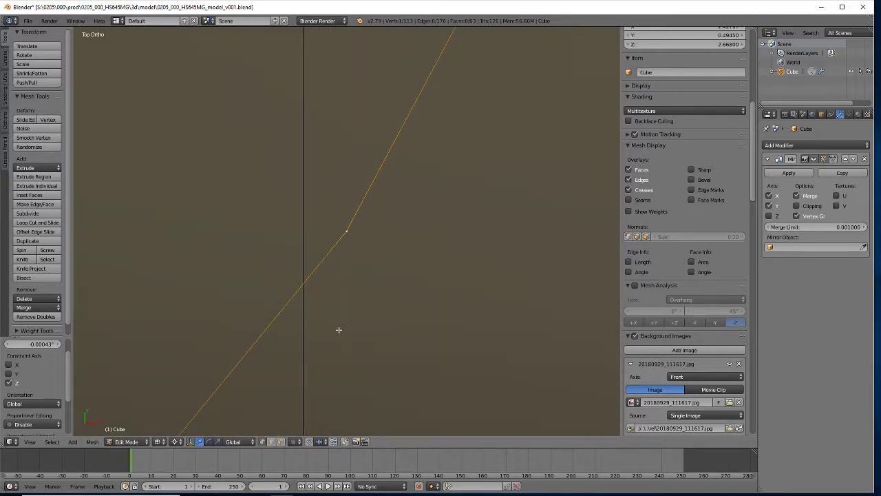
shift+middle_drag(339, 330, 540, 170)
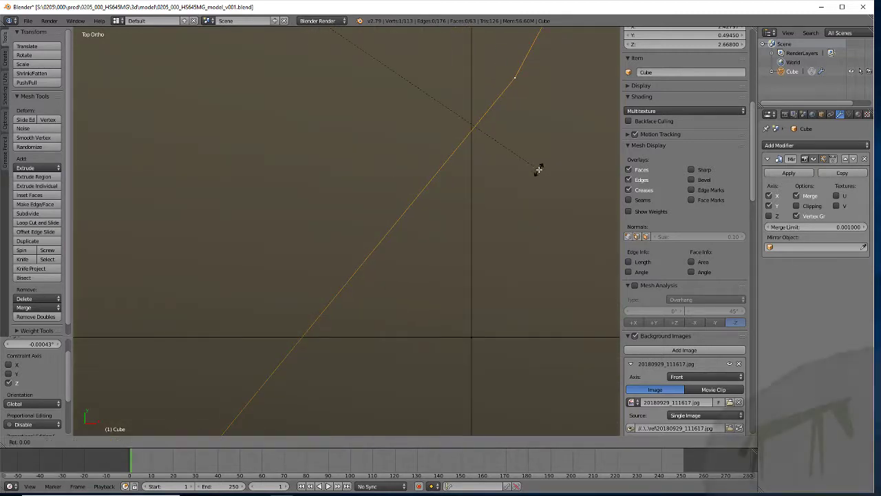
key(r)
click(275, 398)
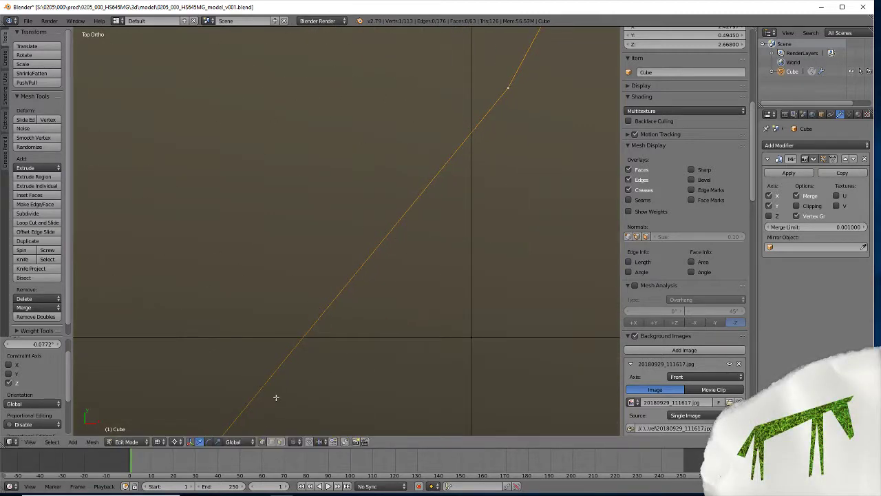
key(r)
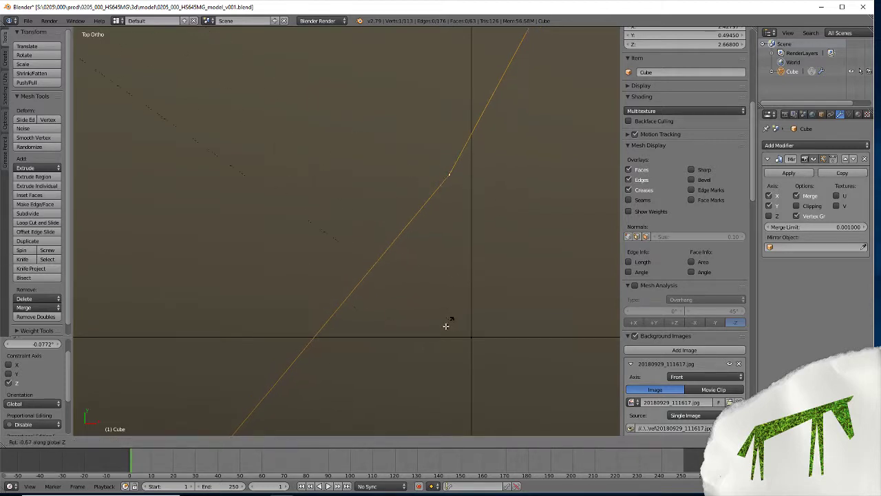
click(283, 31)
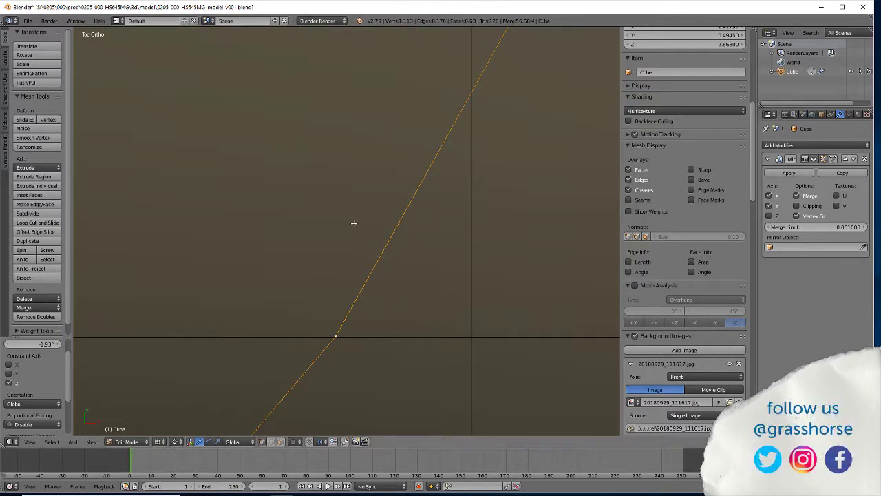
Apply a final 0.00777° Z rotation so the vertex sits on the cross edge.
key(KP_Decimal)
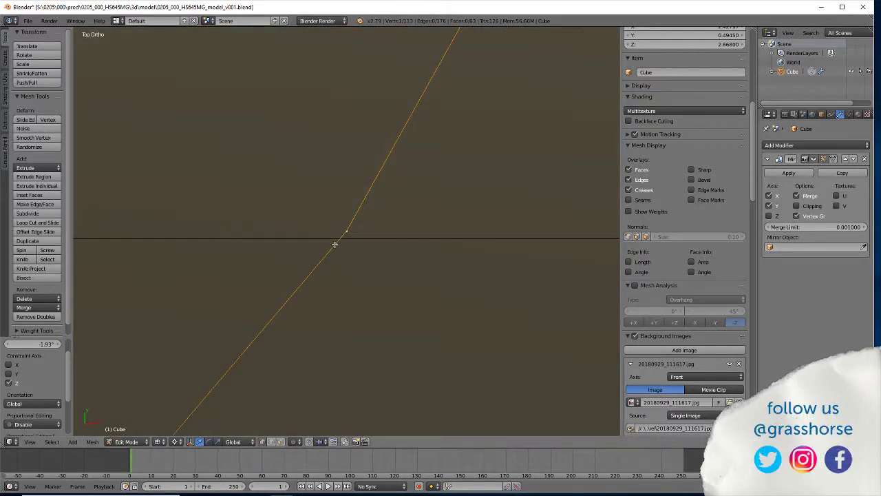
key(r)
key(z)
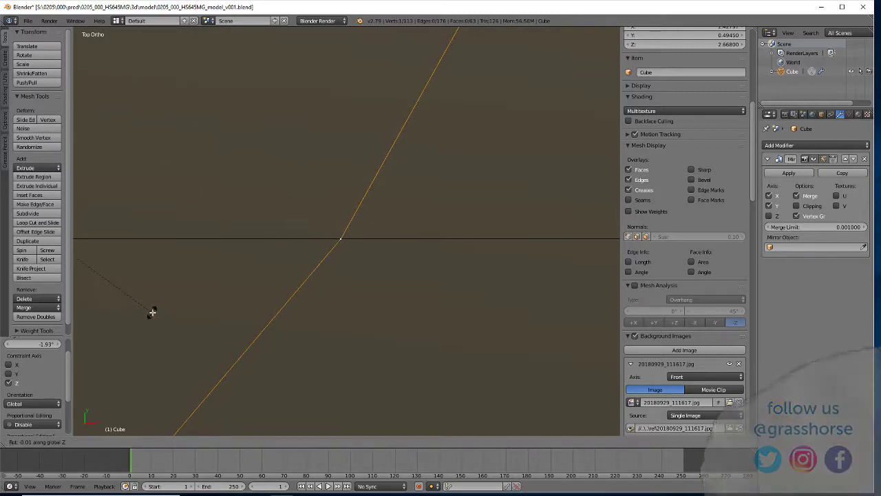
click(159, 308)
scroll(287, 264, down, 6)
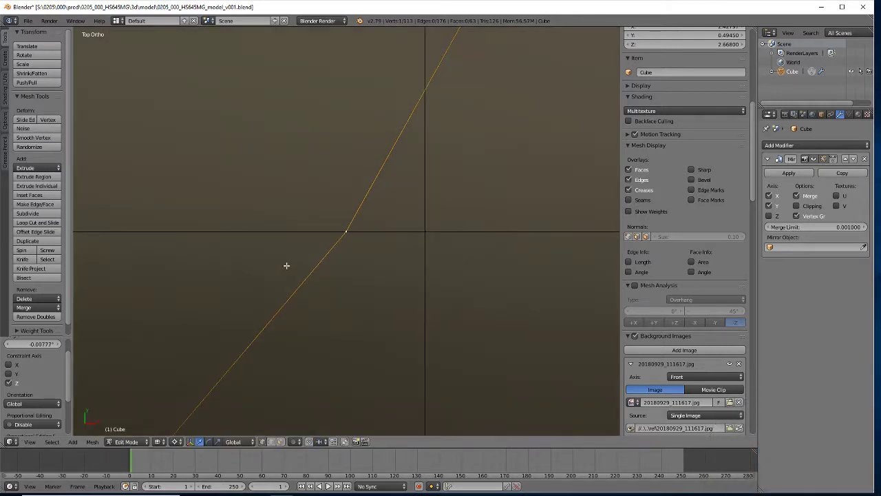
scroll(285, 268, up, 3)
scroll(374, 286, up, 4)
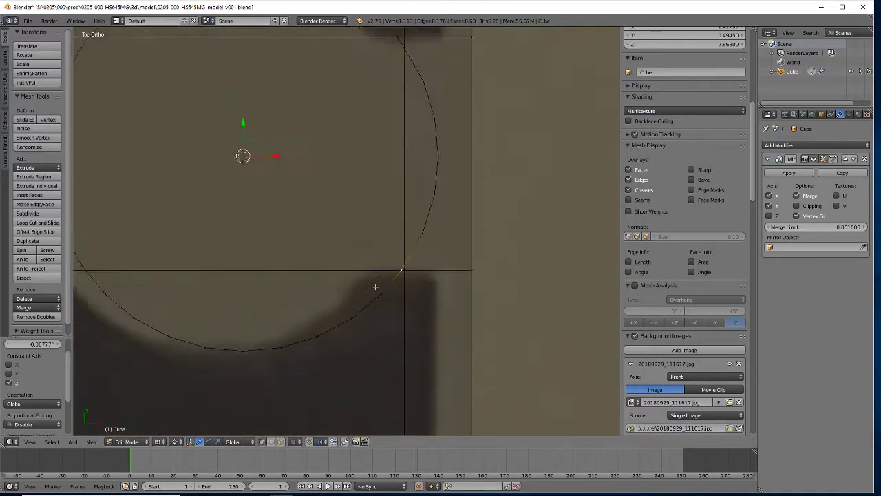
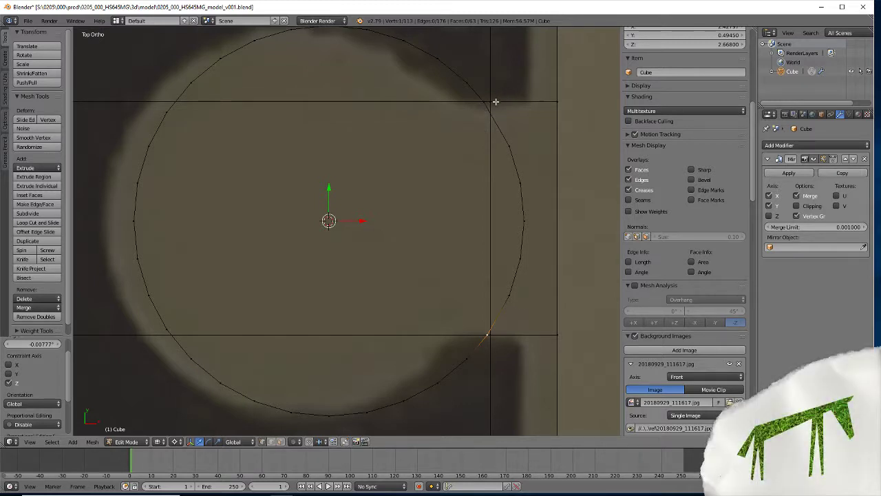
Select the right-side vertices of the slot circle and delete them, leaving an open arc.
scroll(496, 98, down, 6)
scroll(491, 104, up, 2)
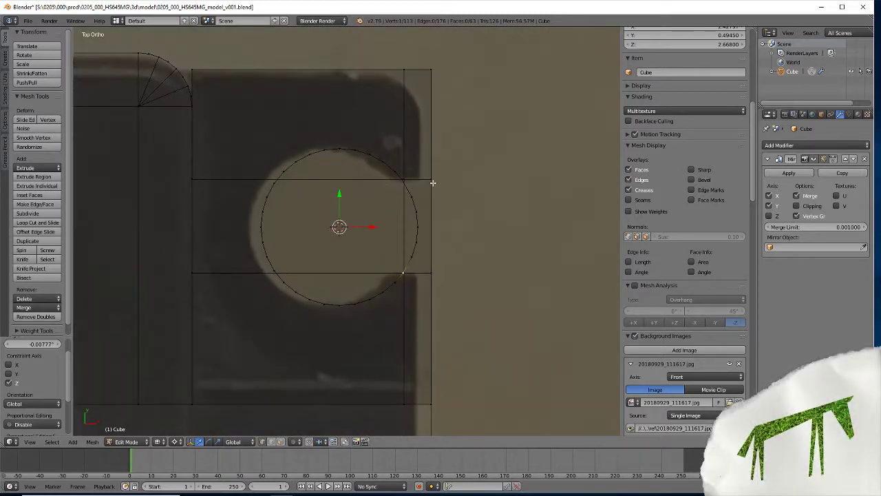
scroll(432, 183, up, 5)
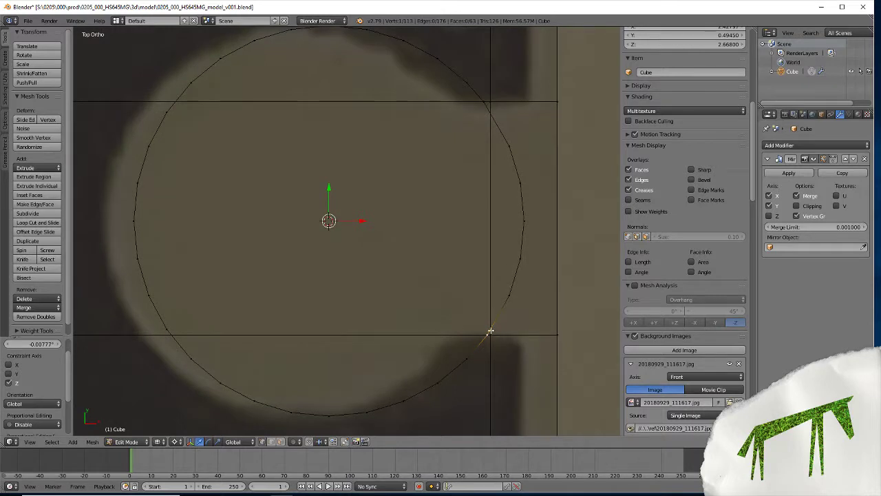
scroll(477, 163, down, 4)
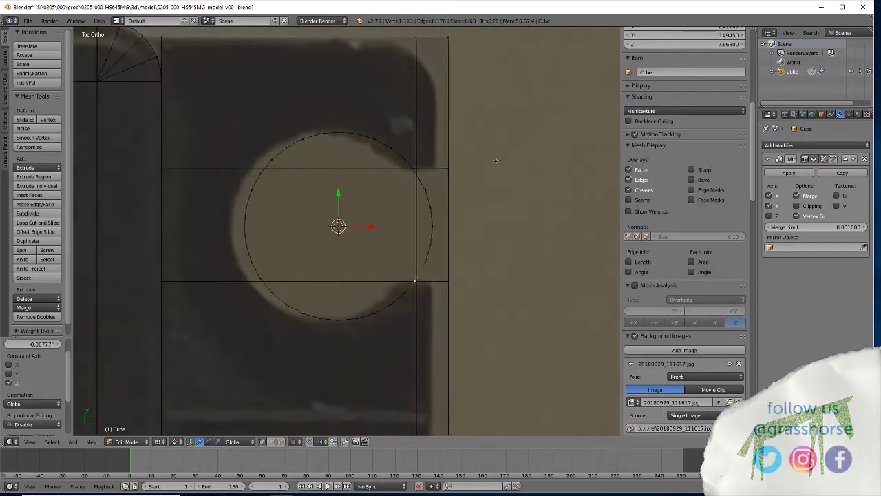
shift+middle_drag(496, 160, 491, 222)
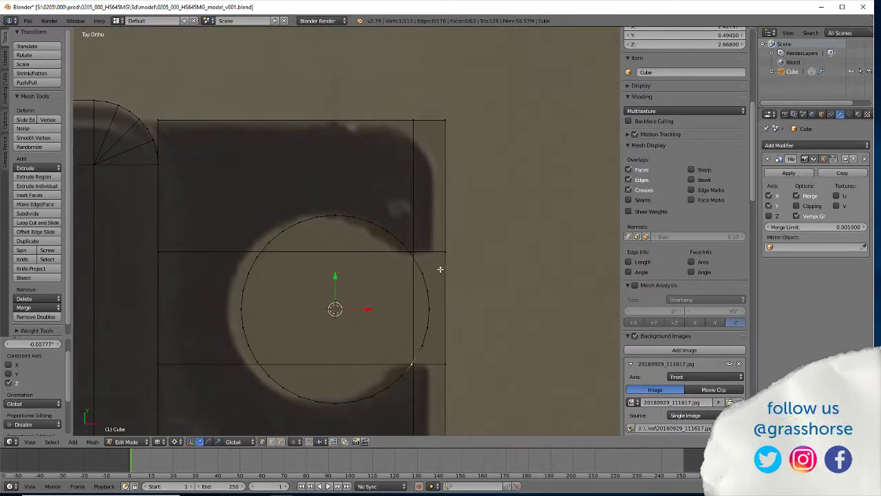
scroll(400, 253, up, 3)
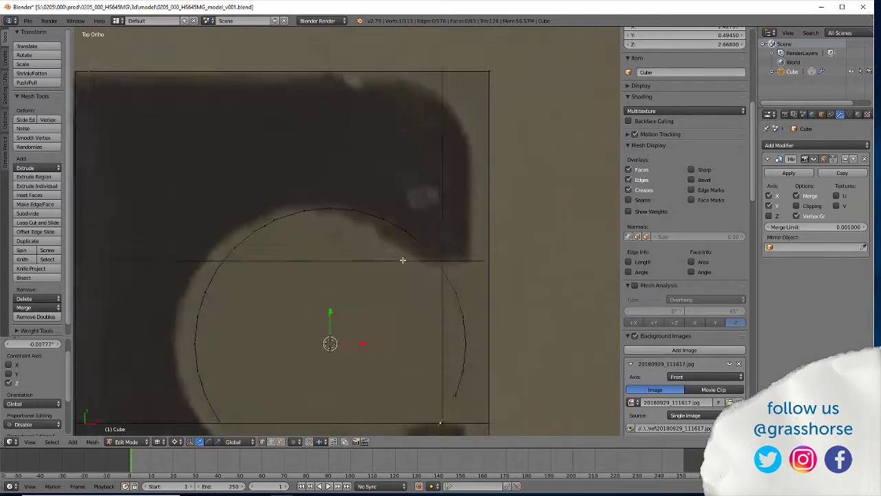
shift+middle_drag(423, 350, 415, 225)
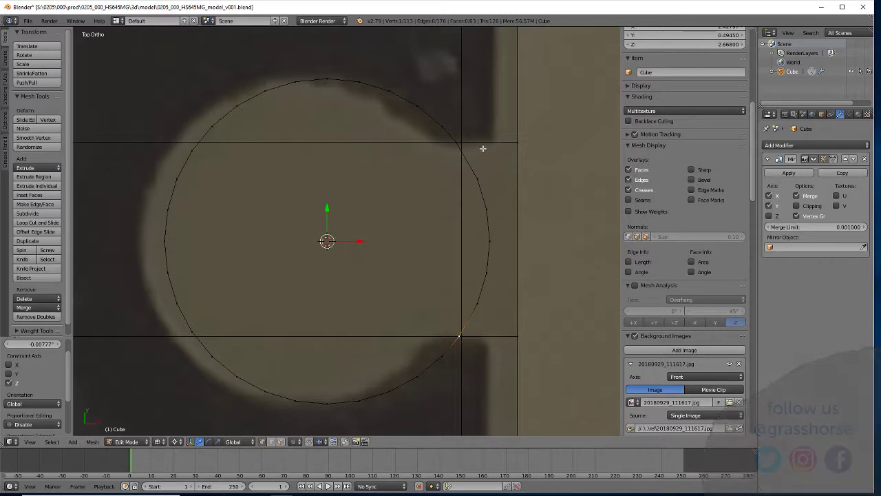
right_click(478, 181)
shift+right_click(486, 210)
shift+right_click(489, 241)
shift+right_click(486, 274)
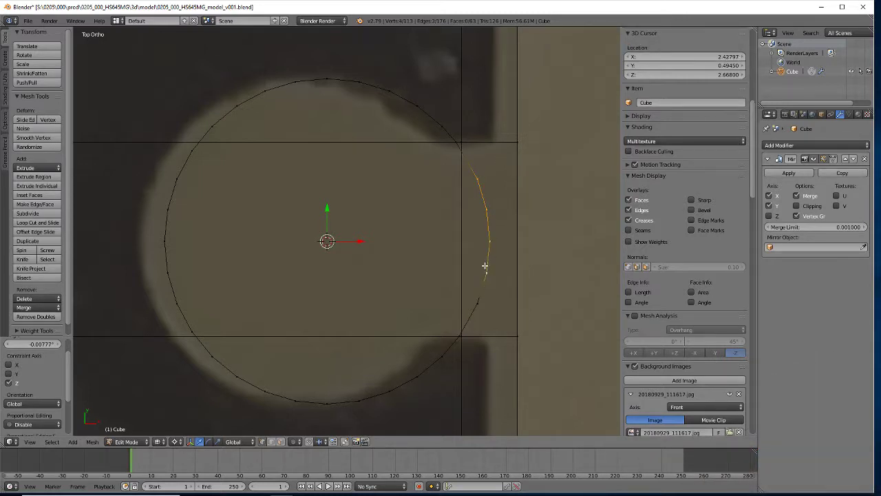
shift+right_click(475, 303)
shift+right_click(473, 308)
key(x)
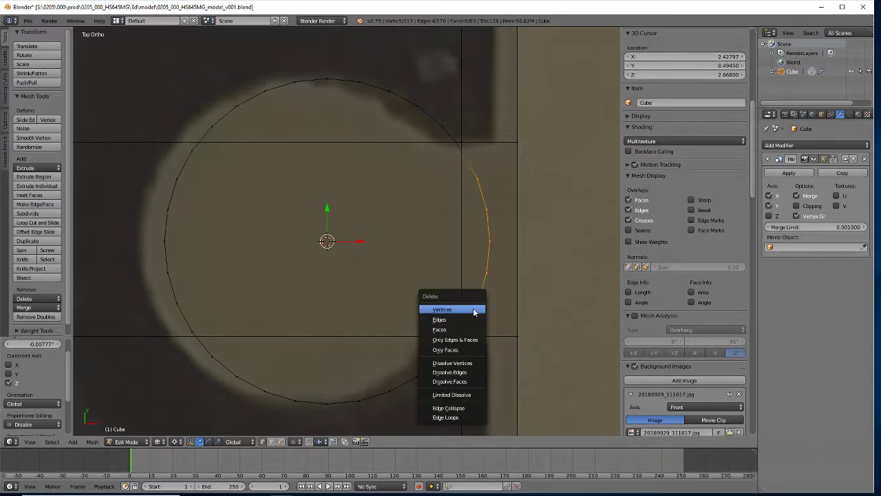
click(473, 309)
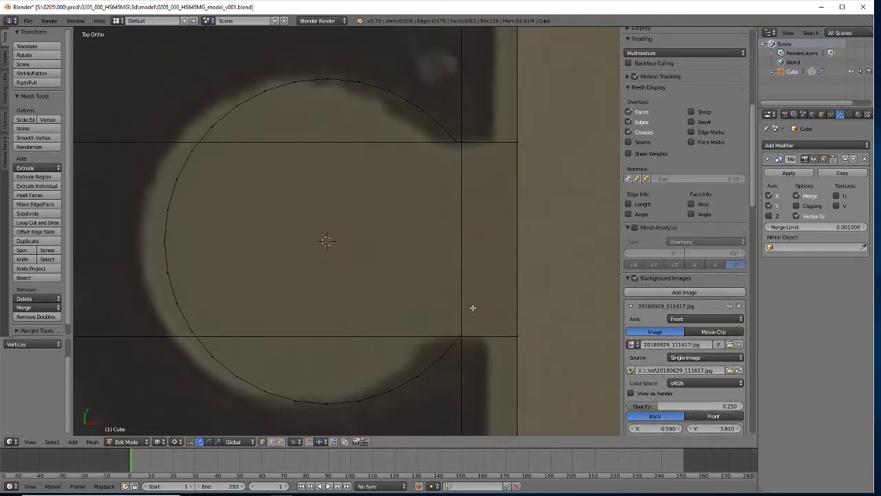
scroll(473, 308, down, 8)
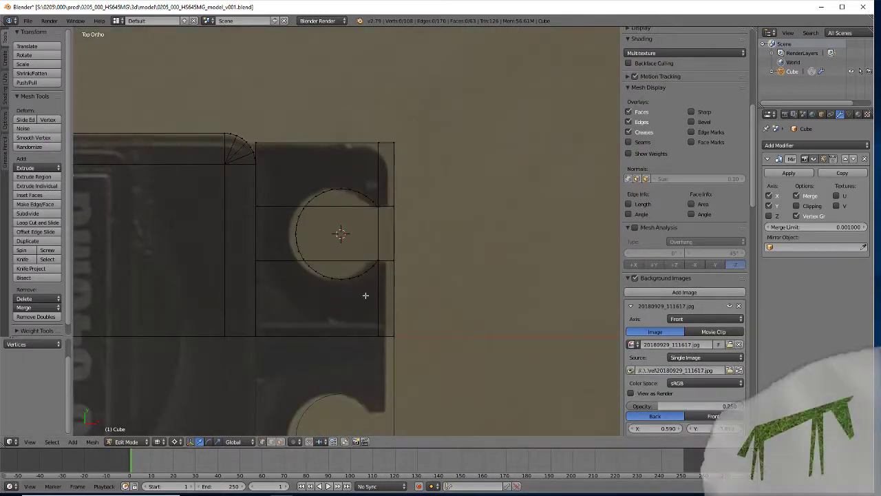
Snap the 3D cursor to a slot-outline vertex and flatten the outline loop with scale Z 0.
middle_drag(365, 296, 381, 238)
right_click(382, 255)
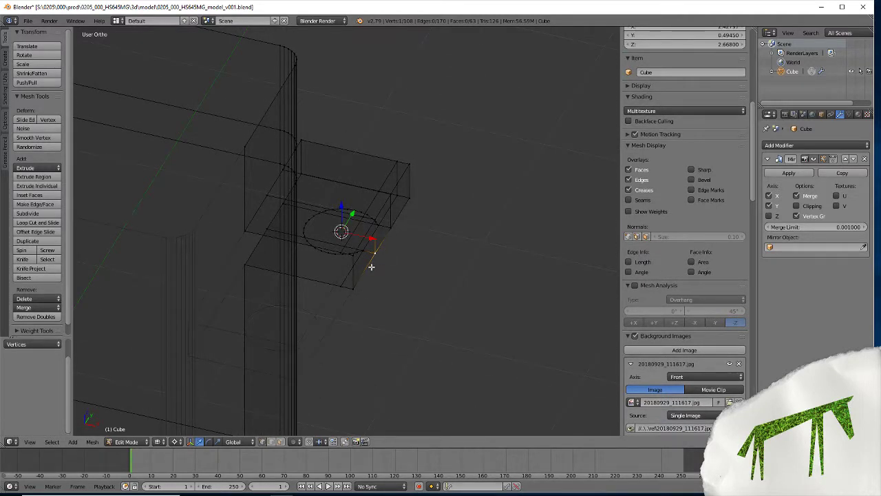
key(shift+s)
click(372, 269)
key(c)
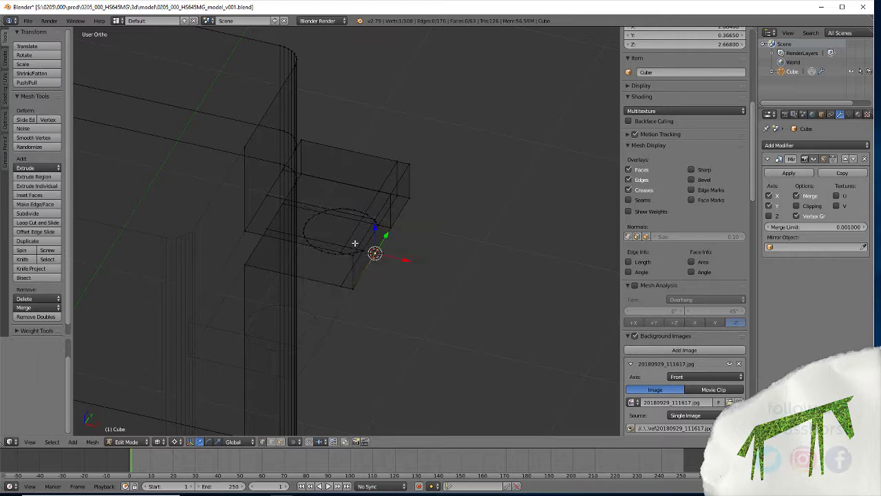
click(307, 220)
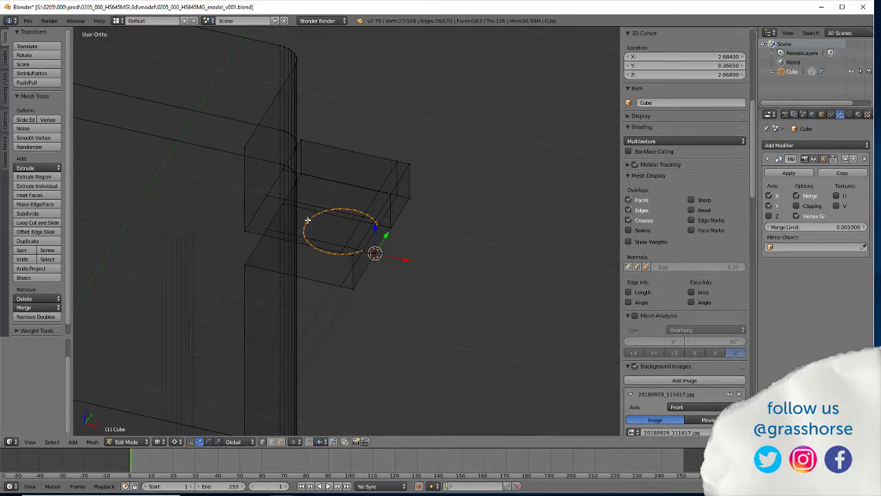
key(s)
key(z)
key(0)
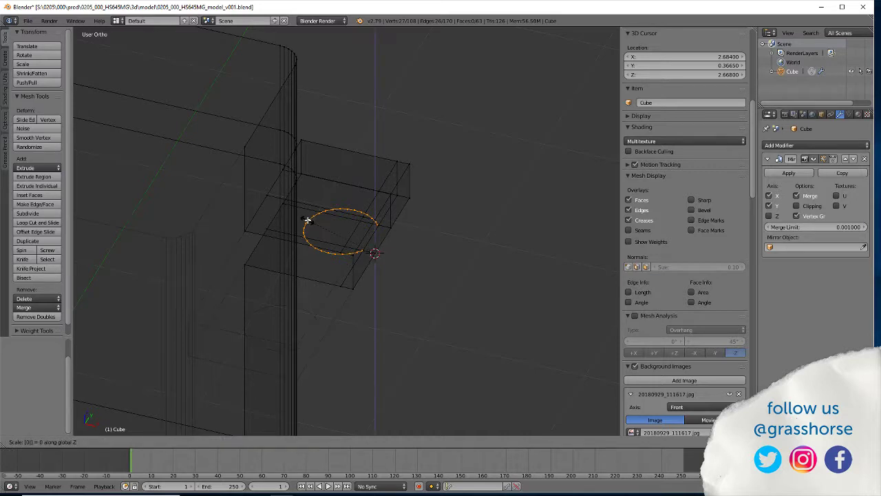
key(Return)
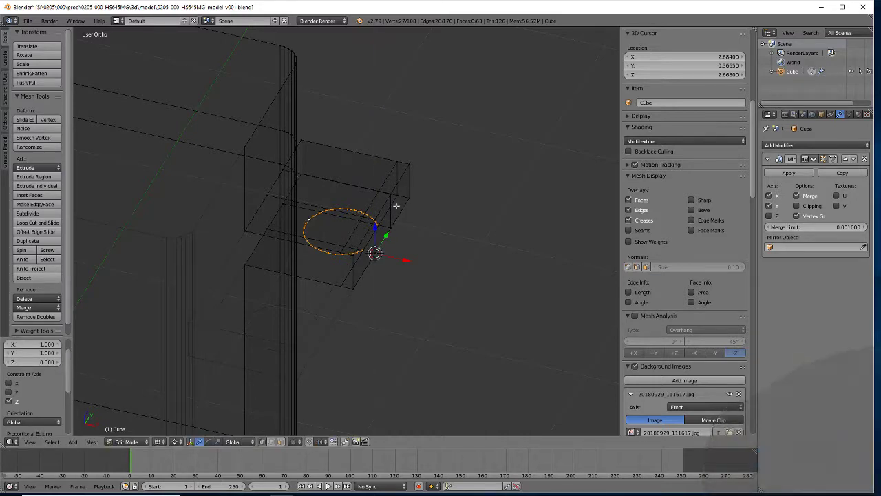
Extrude the flattened outline straight up along Z to the tab's top, forming the curved slot wall.
mouse_move(397, 205)
middle_down()
mouse_move(390, 216)
mouse_move(406, 215)
middle_up()
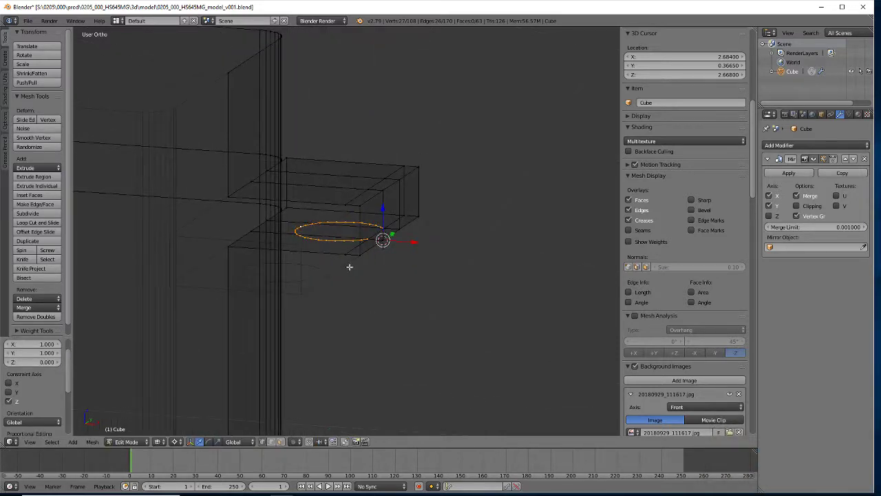
right_click(381, 190)
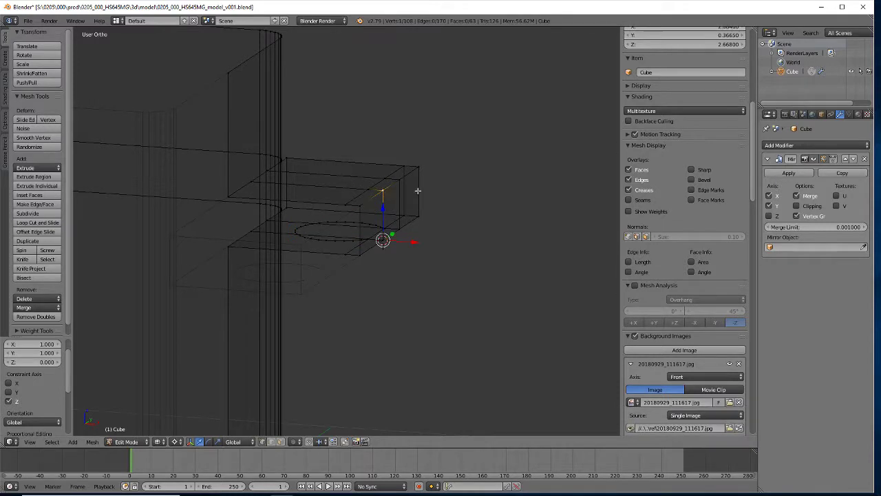
key(shift+s)
click(372, 193)
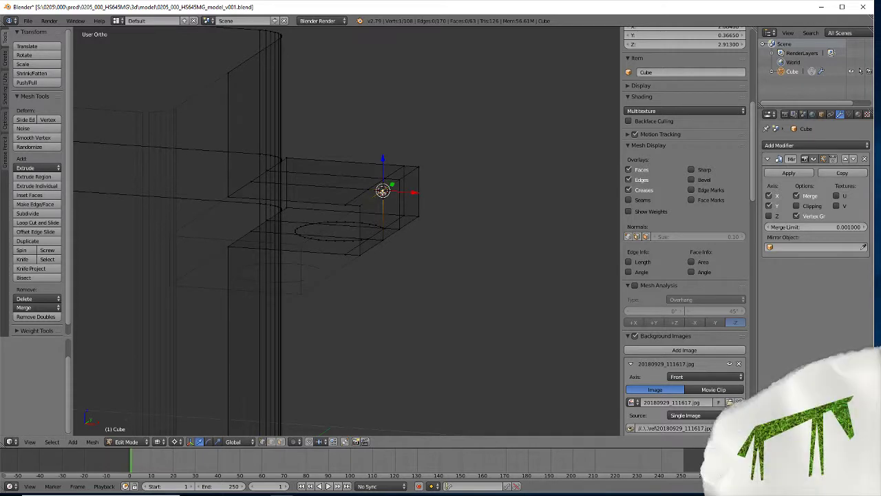
alt+right_click(328, 219)
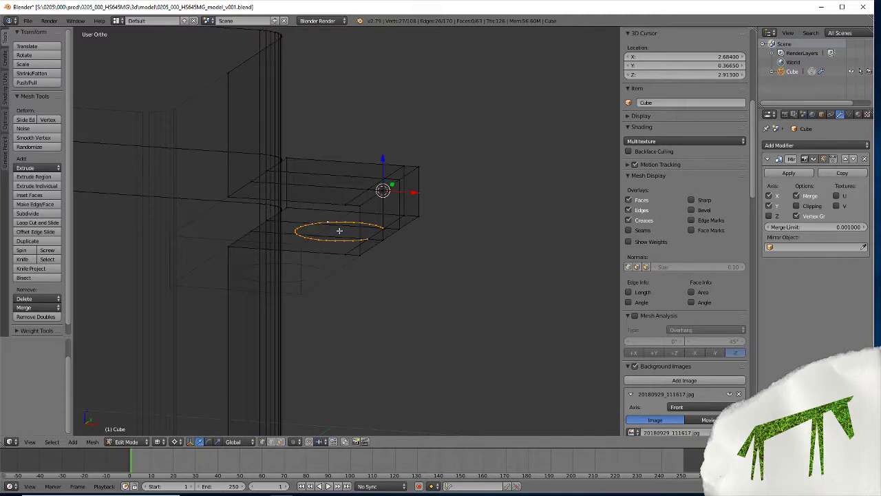
key(e)
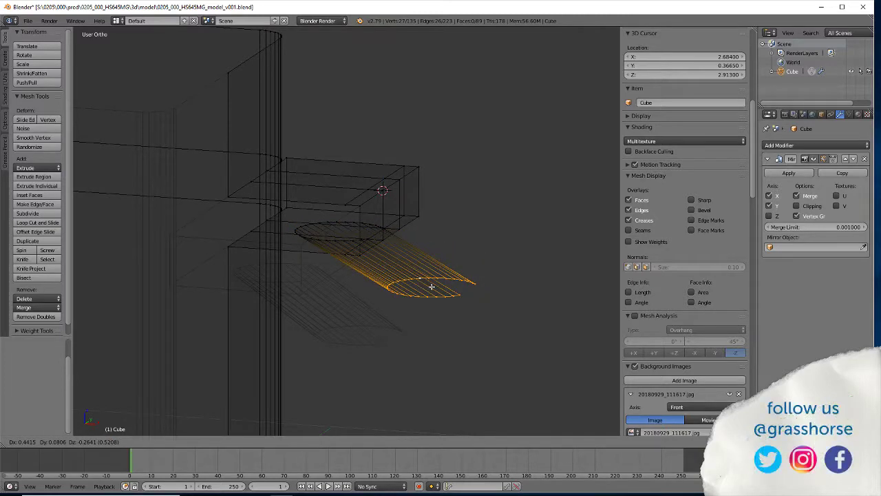
right_click(430, 285)
key(g)
key(z)
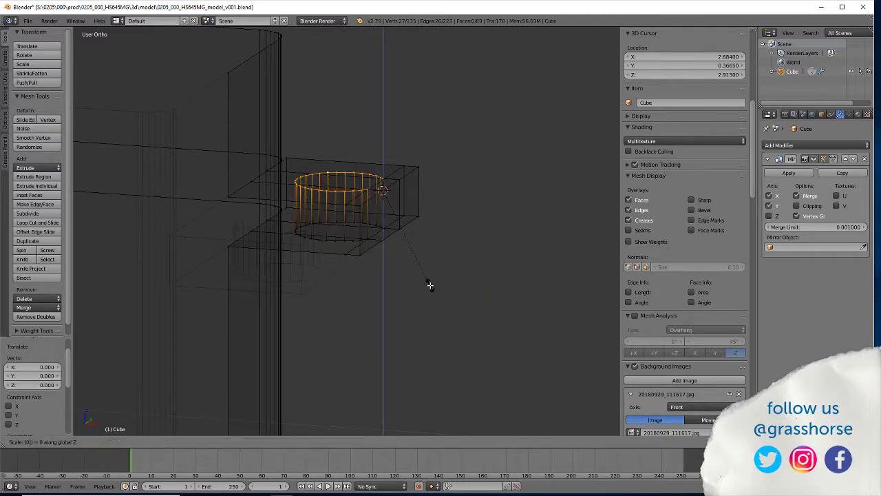
key(Return)
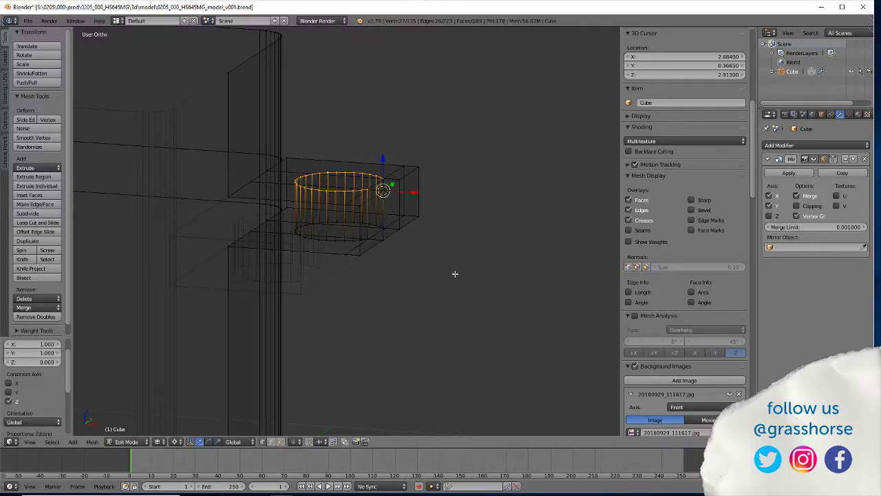
middle_drag(401, 248, 443, 307)
middle_drag(426, 314, 421, 315)
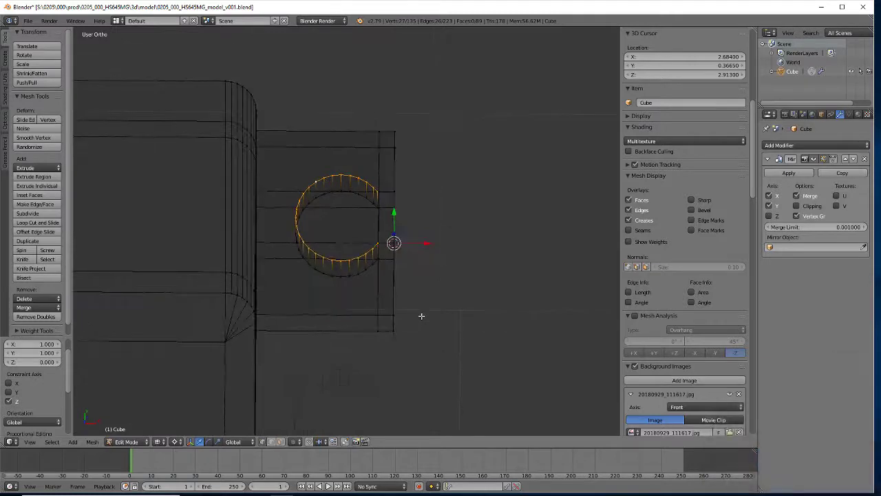
Switch to face selection and solid shading, viewing the tab at a tilt.
click(278, 442)
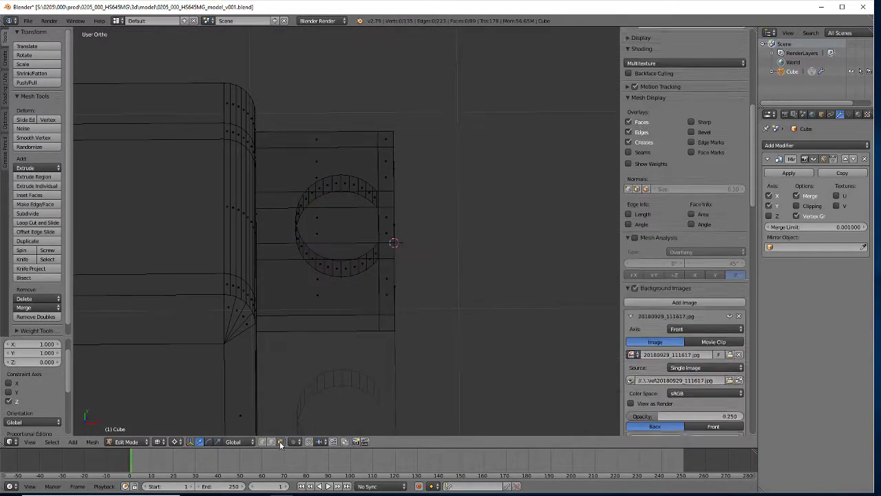
right_click(336, 183)
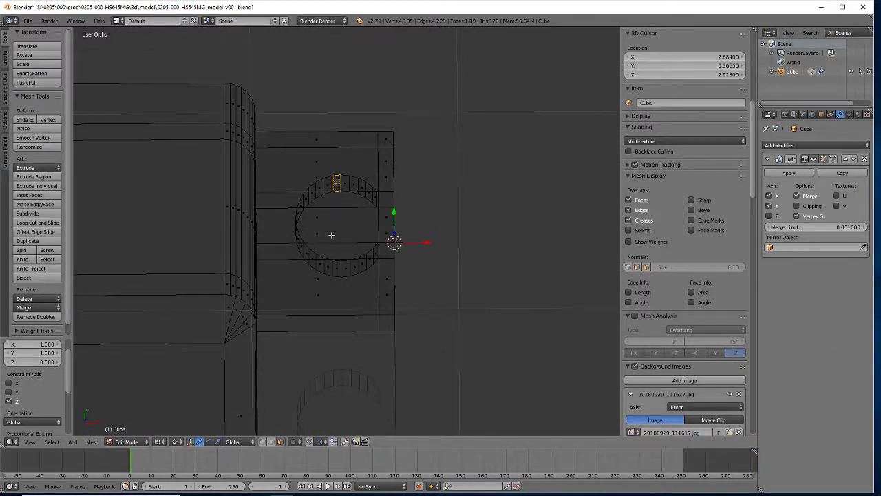
key(x)
key(Escape)
key(z)
mouse_move(332, 235)
middle_down()
mouse_move(419, 226)
mouse_move(227, 187)
mouse_move(214, 166)
mouse_move(232, 187)
mouse_move(211, 186)
mouse_move(347, 205)
mouse_move(314, 223)
mouse_move(242, 173)
middle_up()
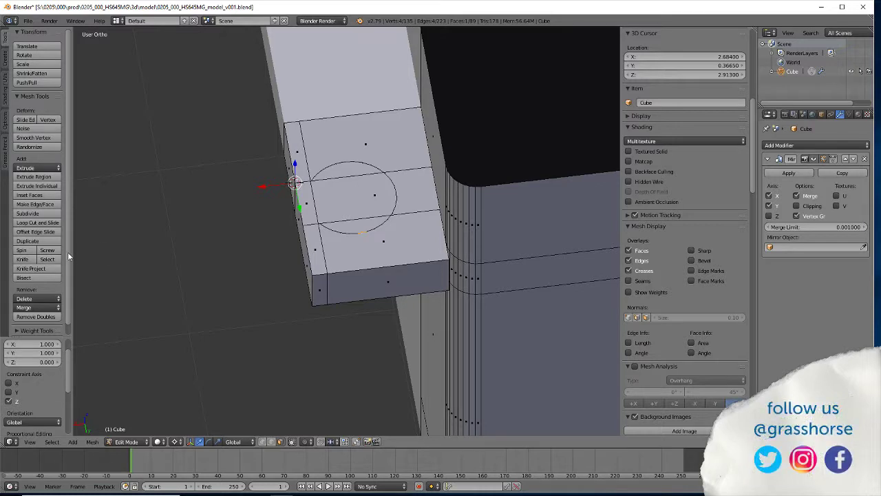
Cut a new edge loop across the tab and slide it toward the outer end.
click(36, 222)
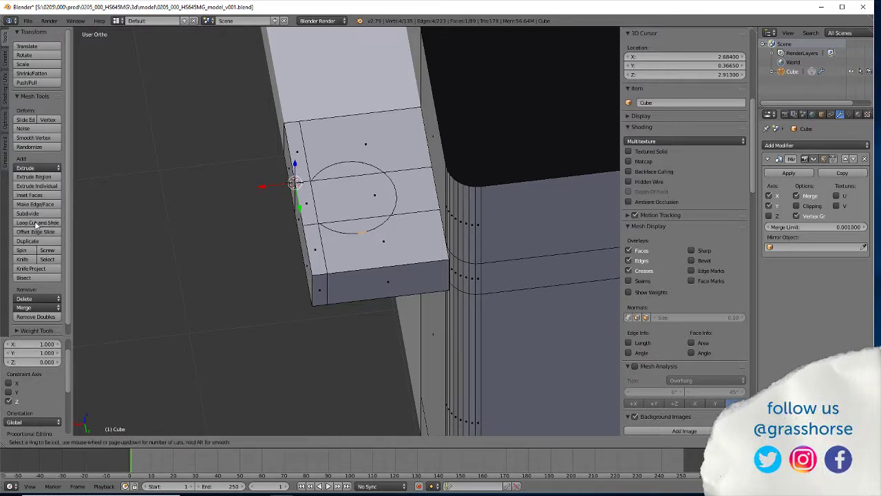
click(379, 259)
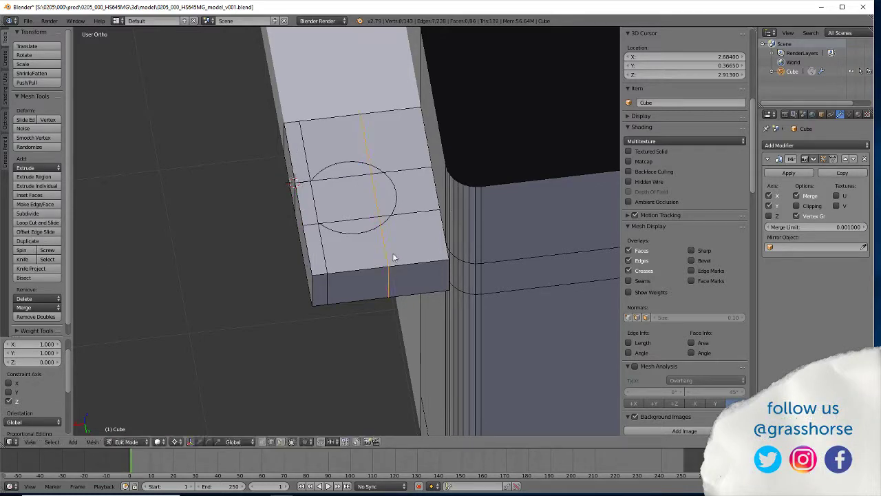
click(430, 243)
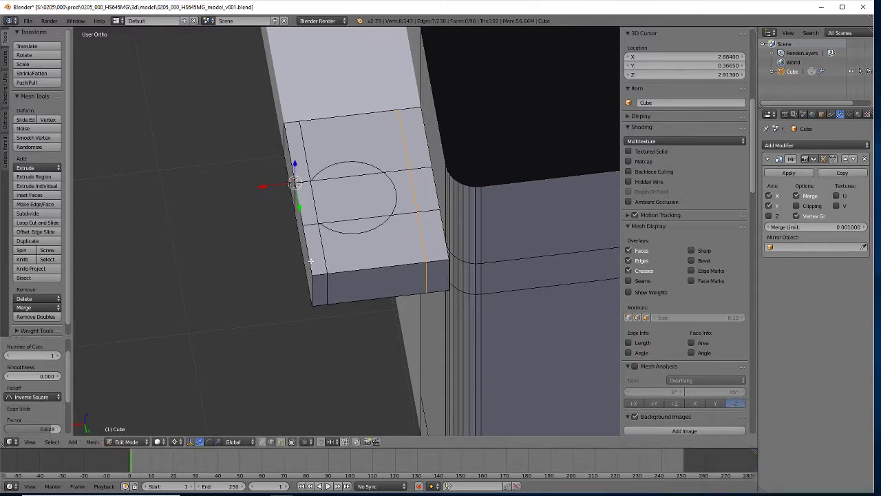
middle_drag(313, 262, 325, 260)
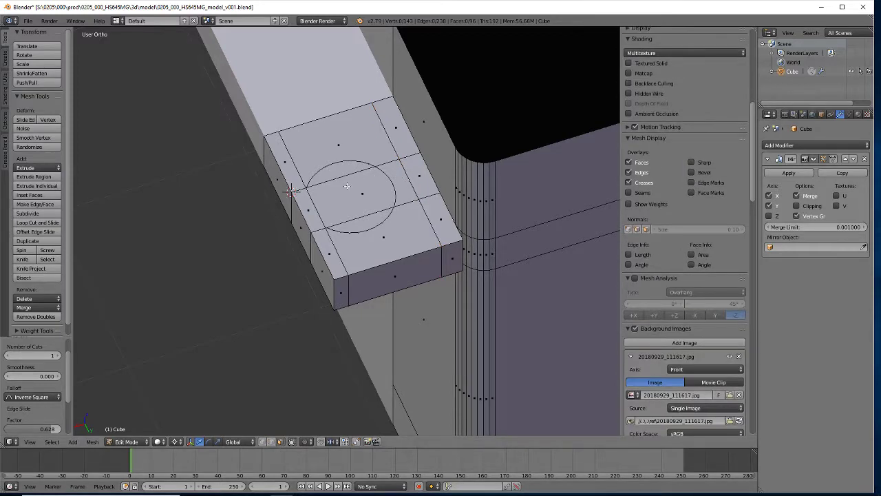
Delete the two faces inside the circle on the tab's upper face.
right_click(347, 186)
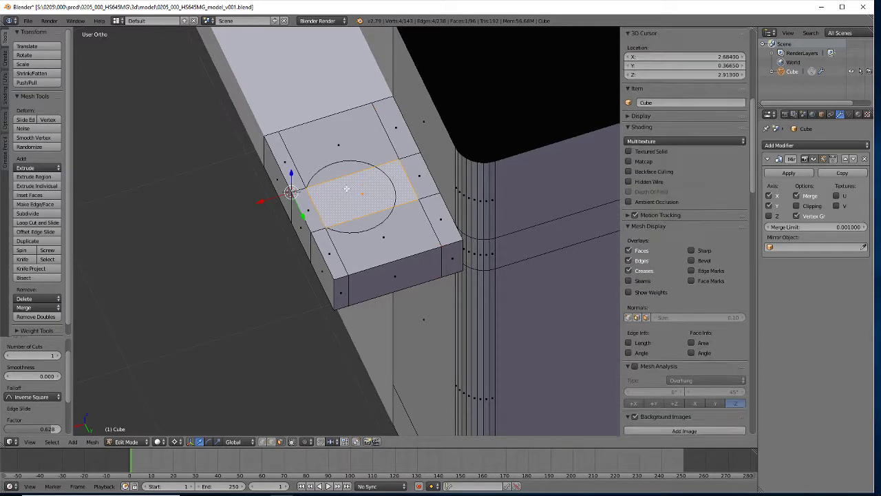
key(x)
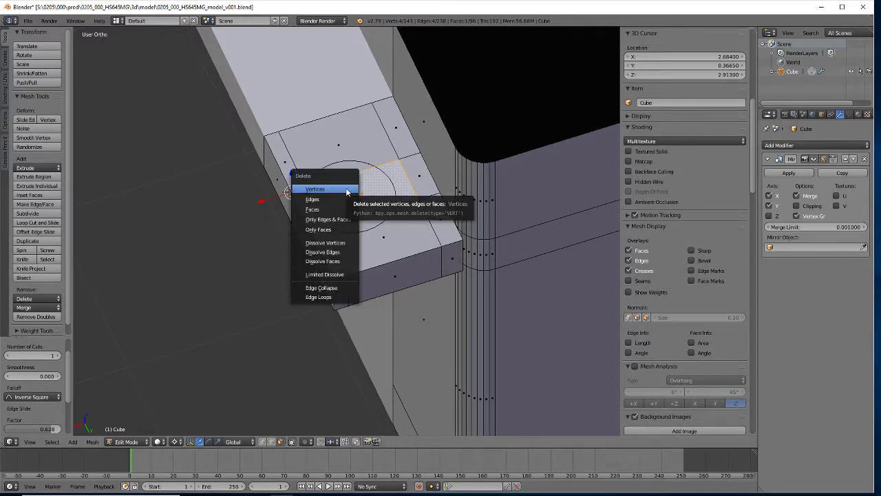
click(336, 210)
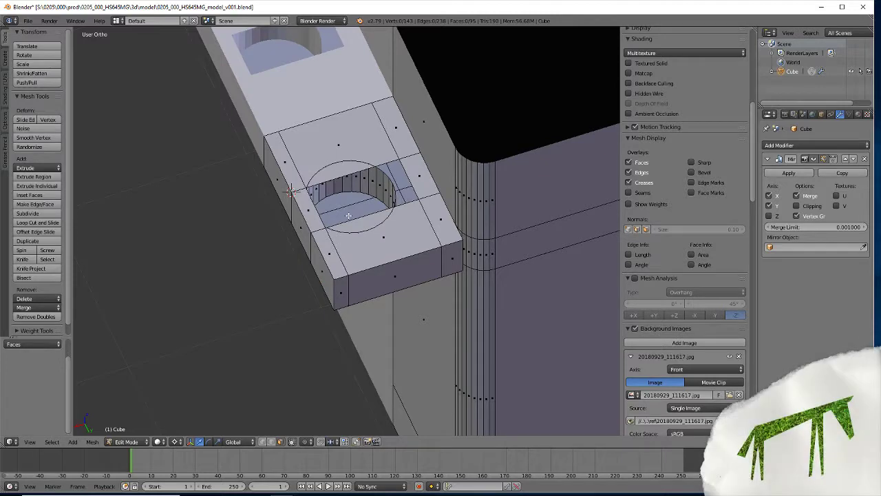
right_click(349, 219)
key(x)
click(349, 219)
middle_drag(350, 219, 436, 219)
Delete the thin side face and the lower faces so the slot opens through the tab.
right_click(348, 240)
key(x)
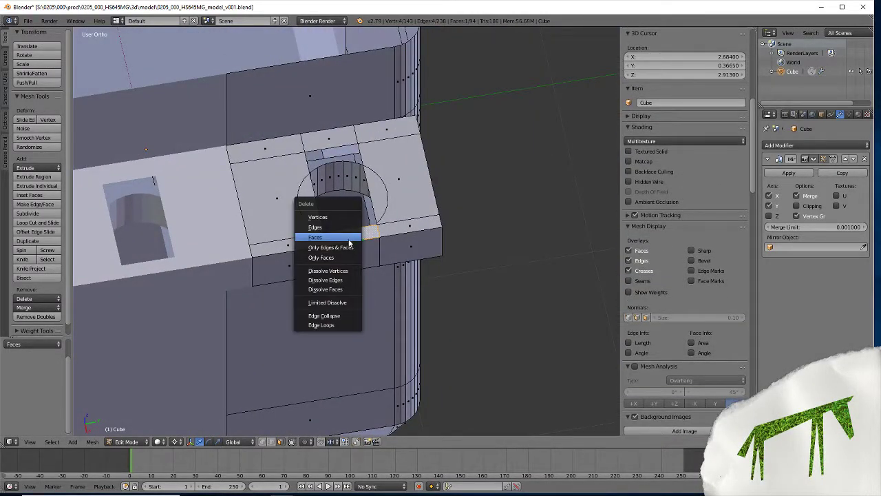
click(349, 236)
right_click(350, 265)
key(x)
click(350, 264)
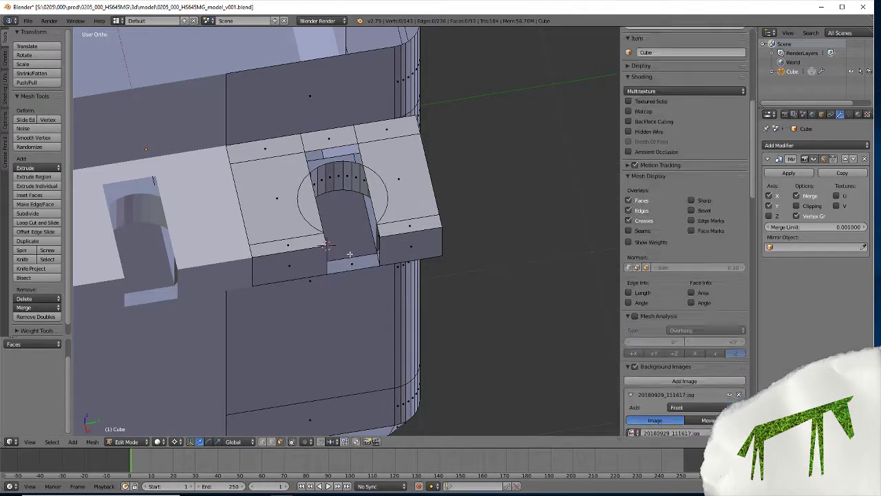
key(x)
click(350, 263)
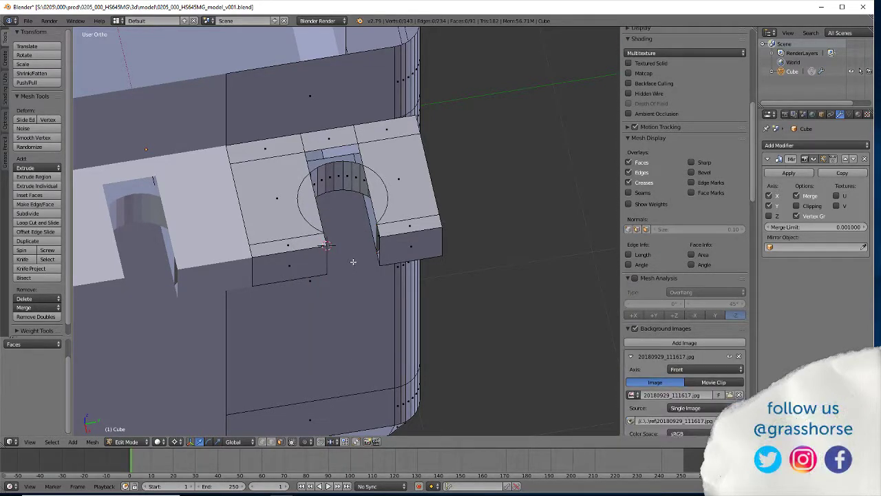
middle_drag(350, 262, 239, 241)
scroll(239, 241, up, 4)
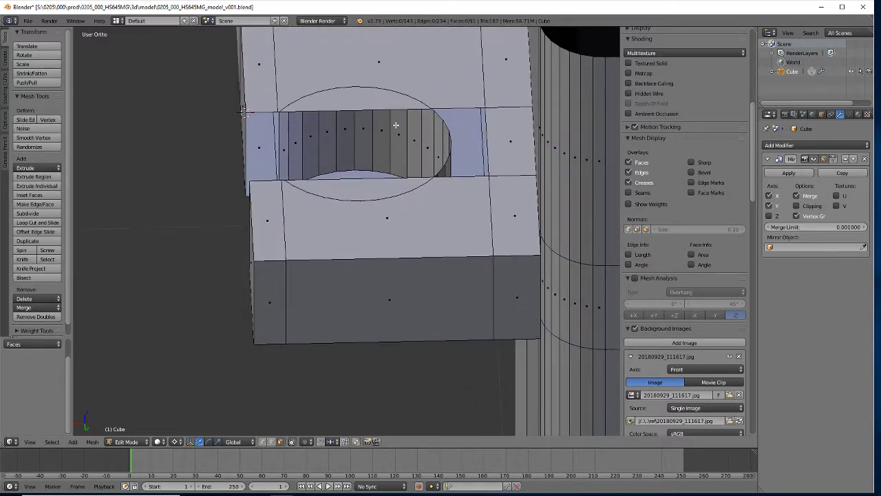
Switch to top view in wireframe and snap the 3D cursor to the circle's top vertex.
key(KP_7)
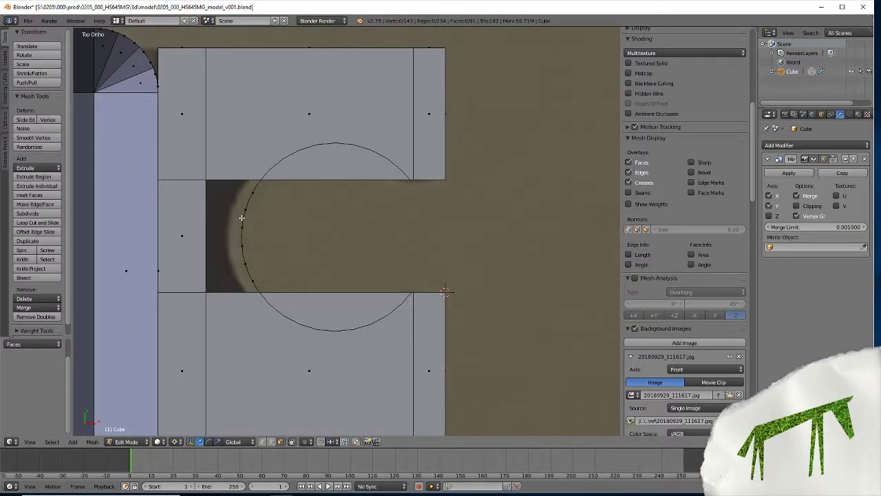
key(z)
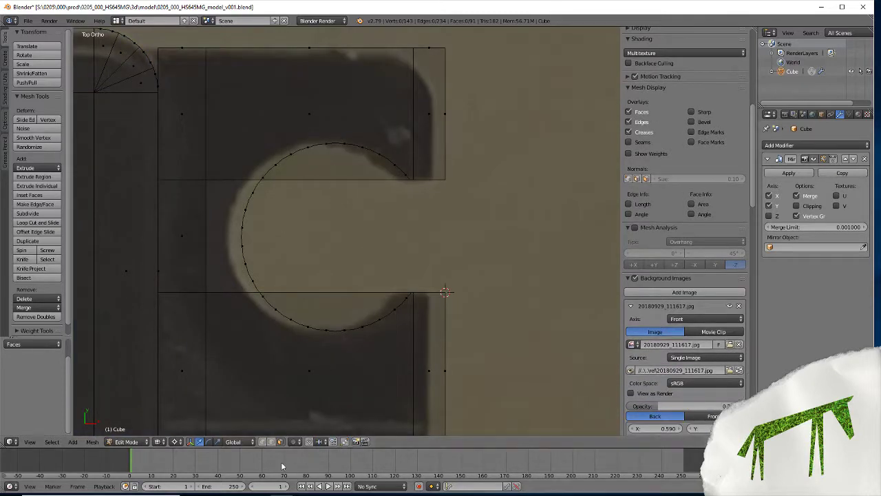
right_click(331, 143)
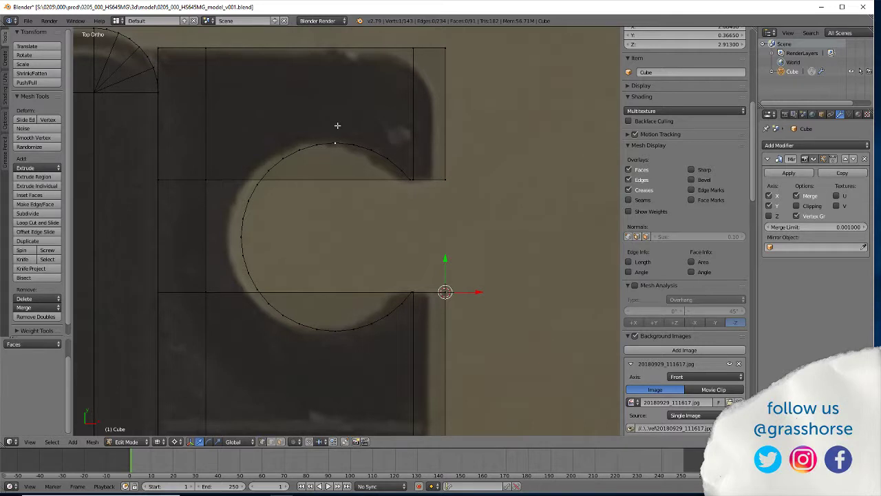
key(shift+s)
click(337, 126)
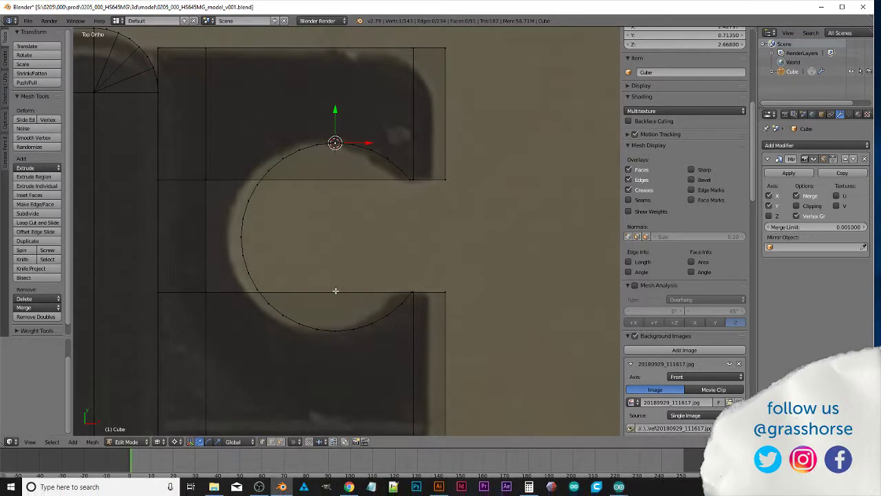
Cut an edge loop across the upper tab face, align it with scale X 0, then cut another below.
click(34, 223)
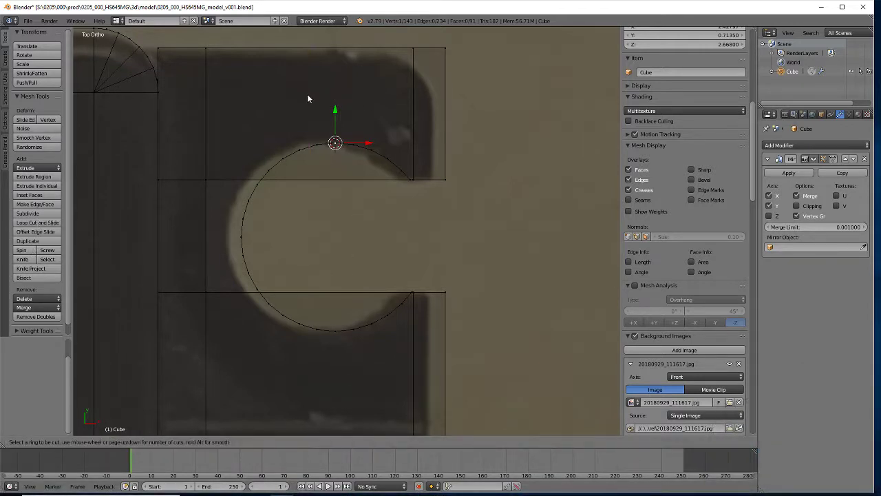
click(314, 48)
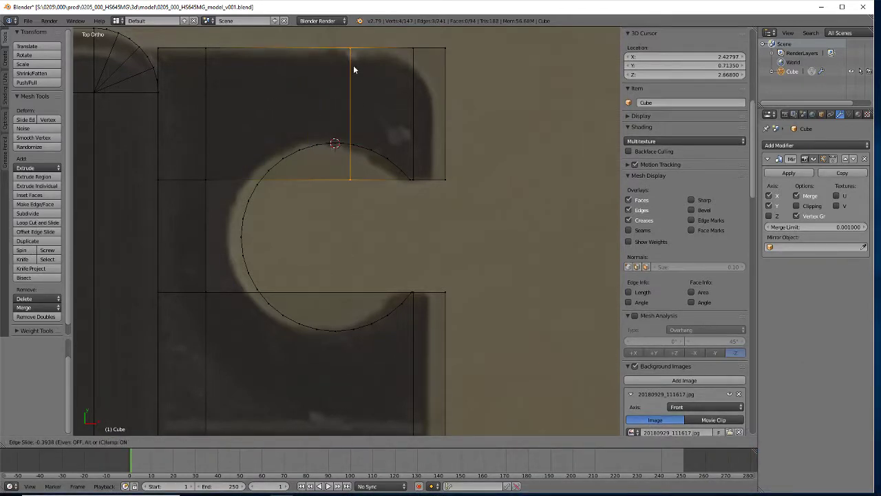
right_click(353, 68)
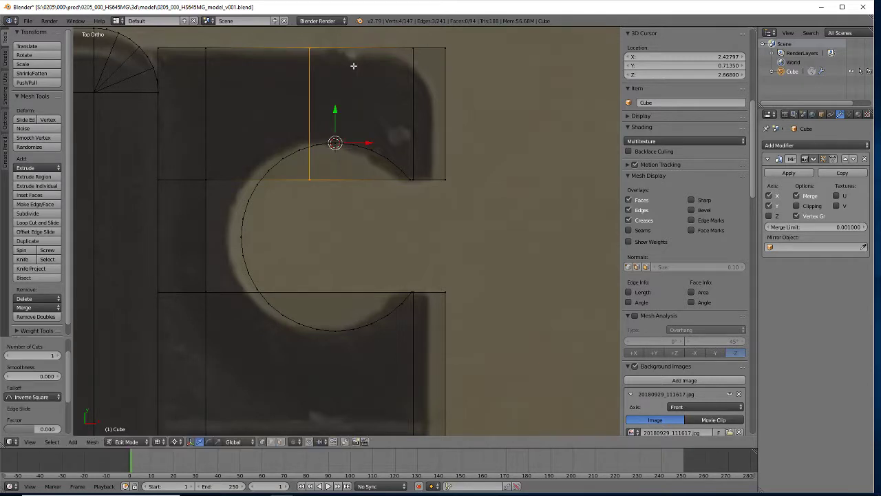
key(s)
key(x)
key(0)
key(Return)
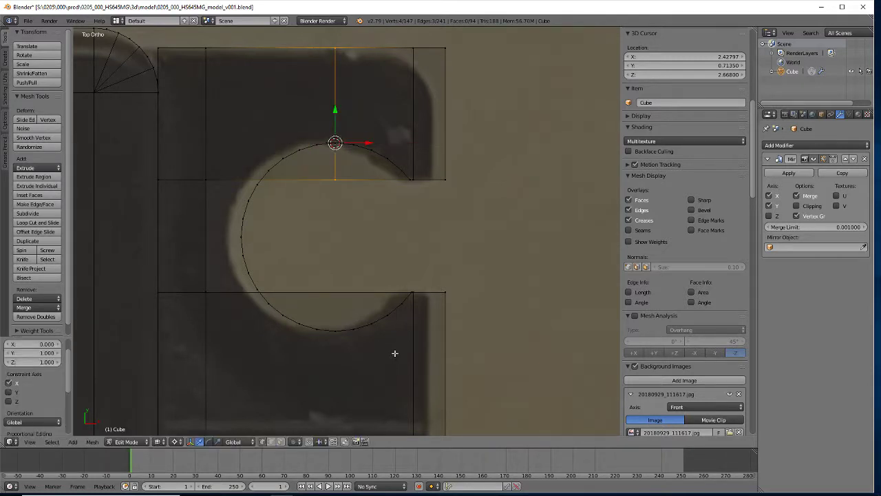
click(37, 223)
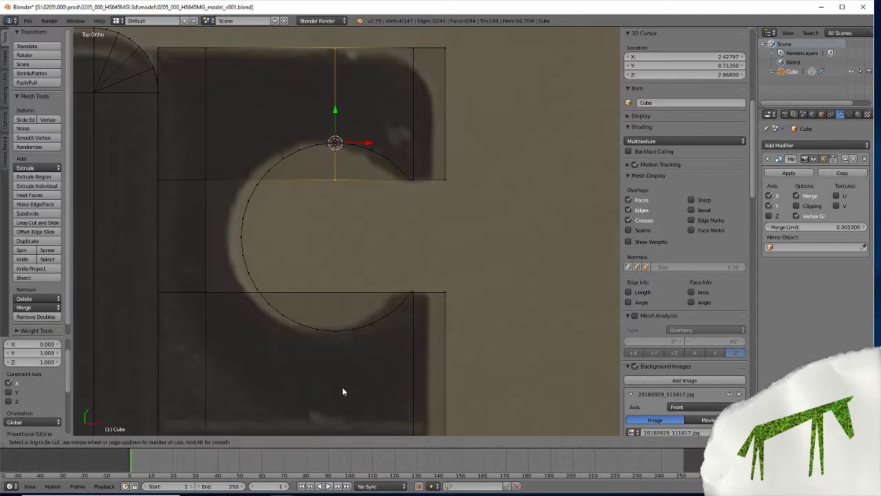
click(325, 297)
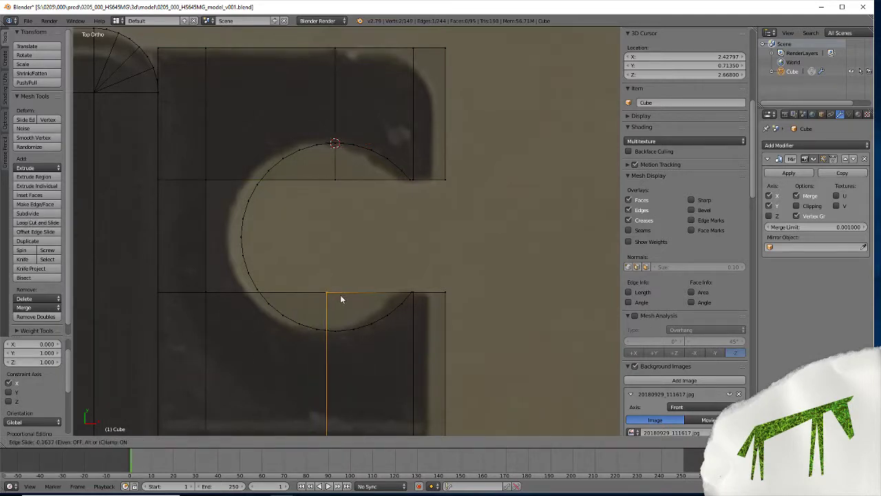
Keep the lower loop centred and scale X to 0 so it aligns with the cursor.
right_click(340, 297)
key(s)
key(x)
key(0)
key(Return)
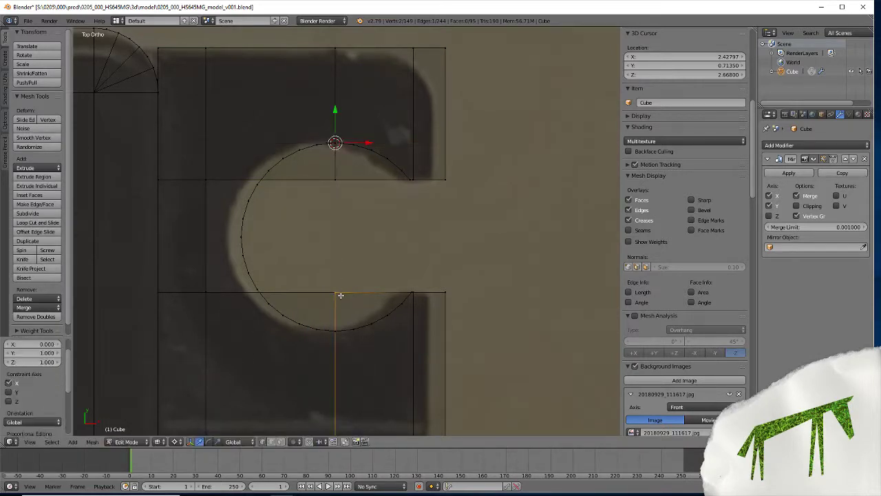
Select all and run Remove Doubles (0 vertices removed), then pick a loop vertex near the circle.
key(a)
key(a)
key(w)
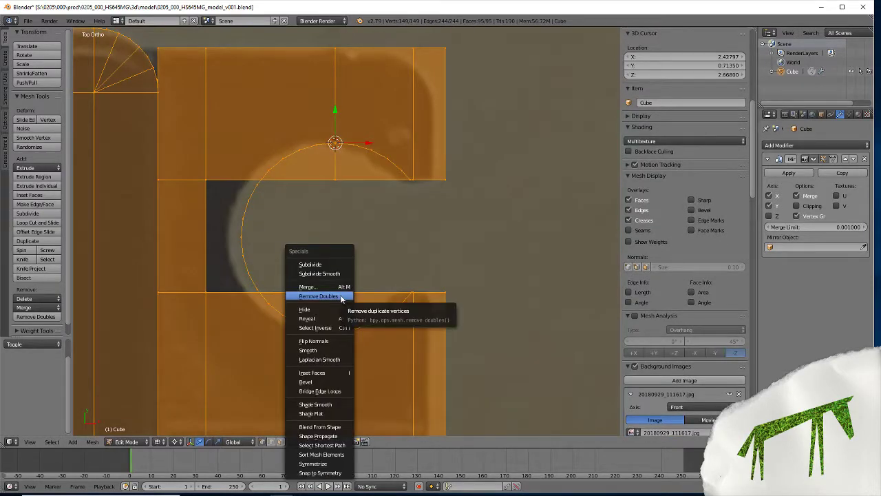
click(320, 296)
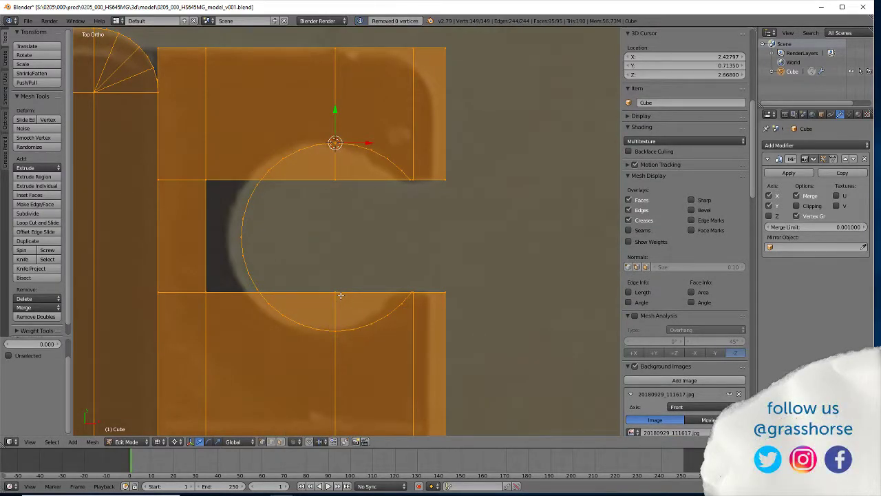
right_click(331, 173)
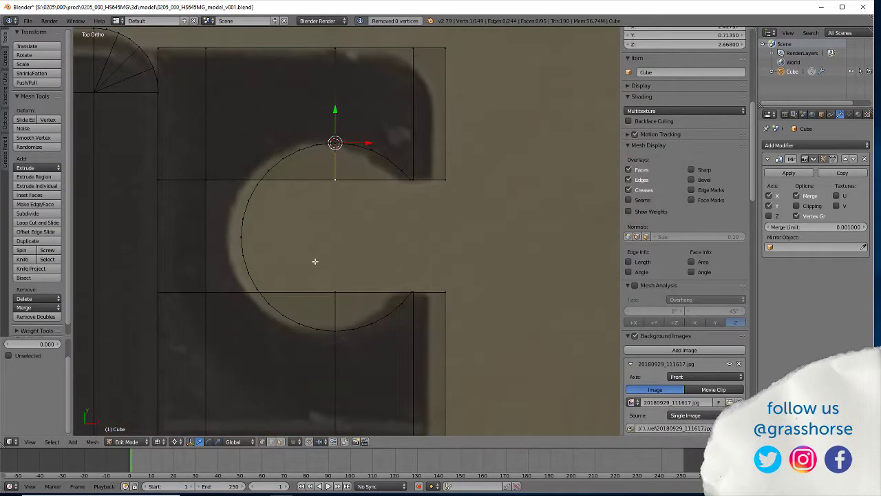
middle_drag(314, 258, 296, 219)
Merge three loop vertices onto their matching circle vertices at last, then return to solid shading.
right_click(344, 129)
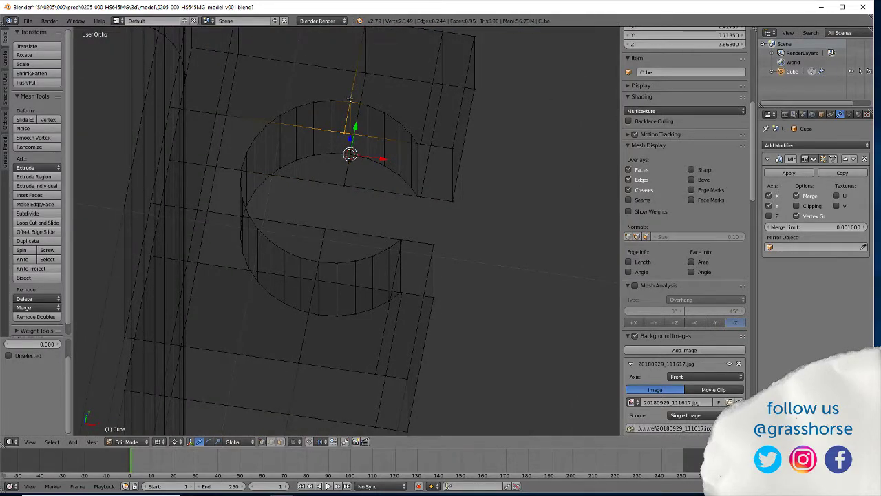
key(alt+m)
click(336, 106)
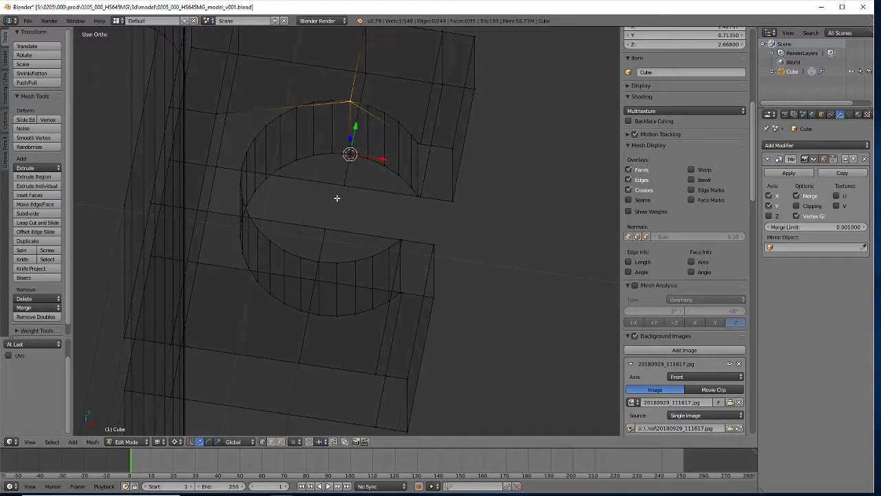
right_click(344, 186)
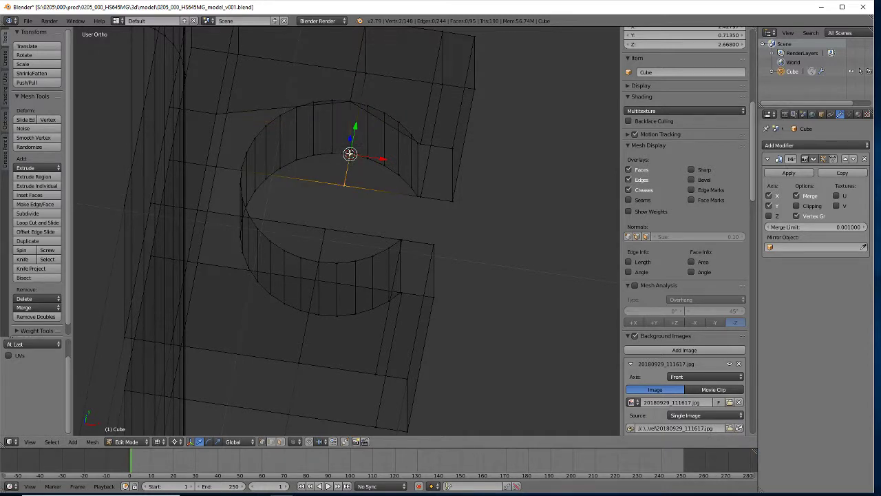
key(alt+m)
click(350, 154)
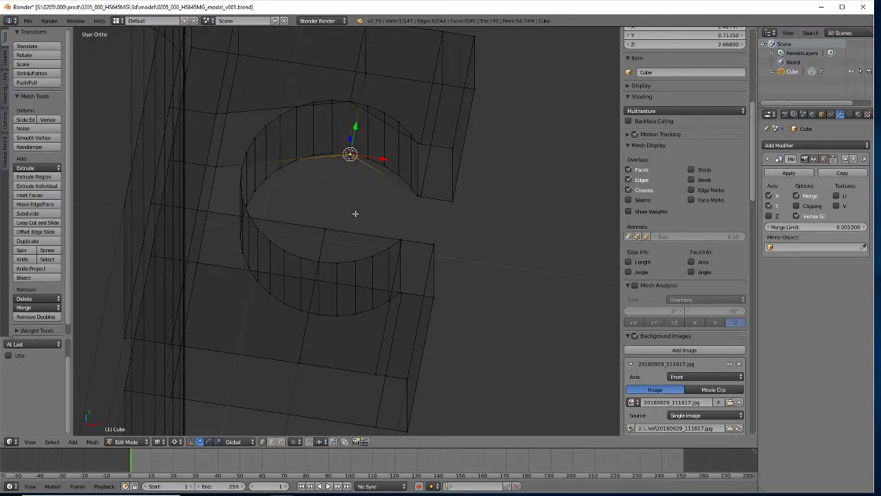
right_click(322, 238)
key(alt+m)
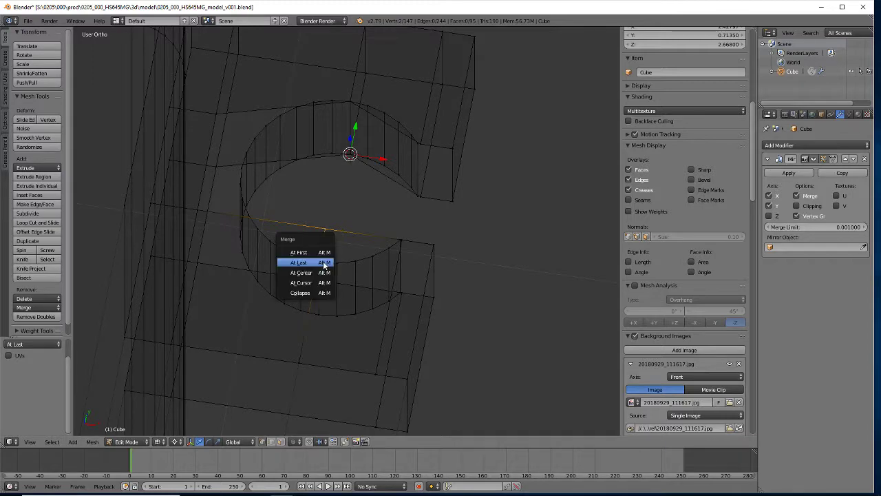
click(322, 262)
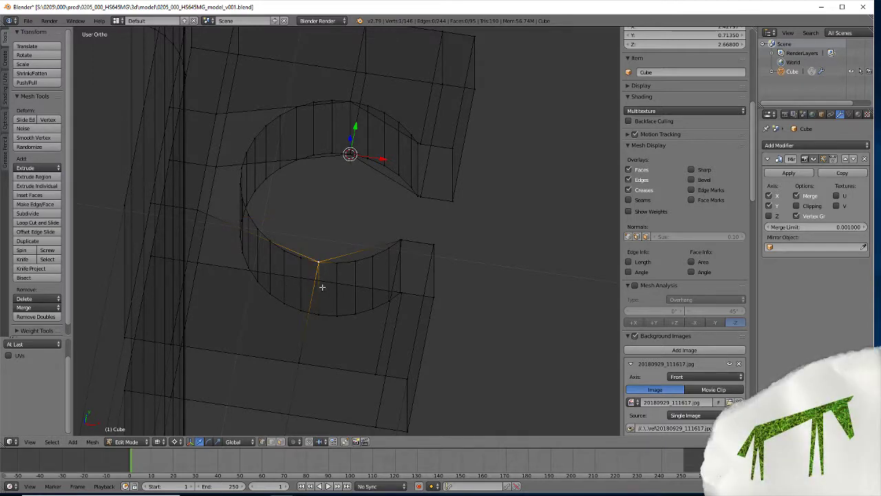
mouse_move(325, 276)
middle_down()
mouse_move(285, 266)
mouse_move(330, 236)
mouse_move(346, 238)
mouse_move(341, 250)
mouse_move(357, 244)
mouse_move(404, 266)
mouse_move(409, 260)
mouse_move(288, 260)
mouse_move(256, 185)
middle_up()
key(z)
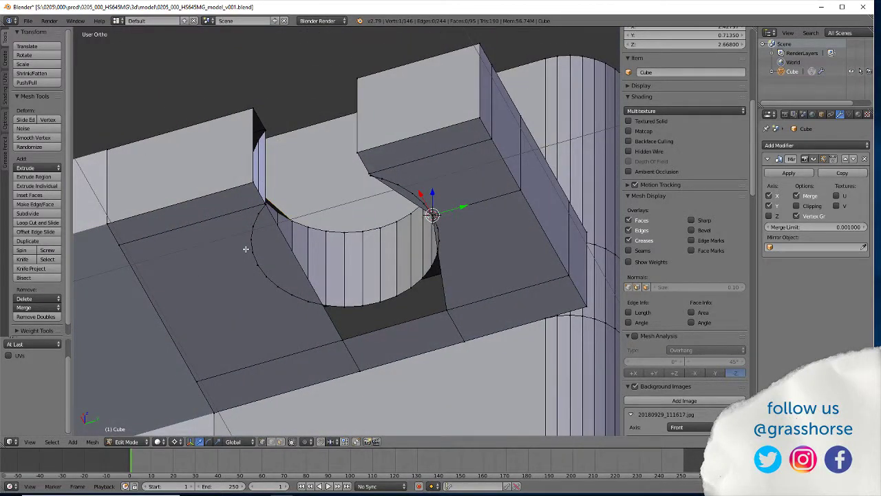
Snap the 3D cursor to a vertex and flatten the new side loop onto it with scale Y 0.
middle_drag(246, 249, 302, 112)
key(shift+s)
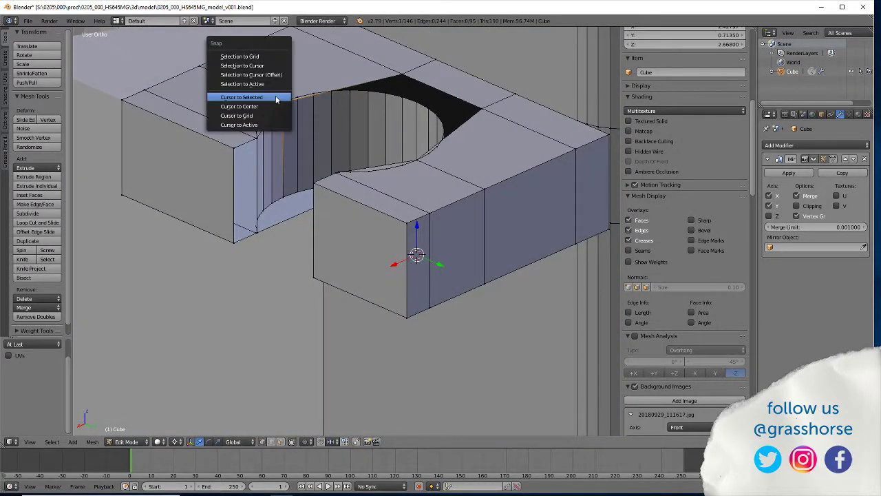
click(276, 96)
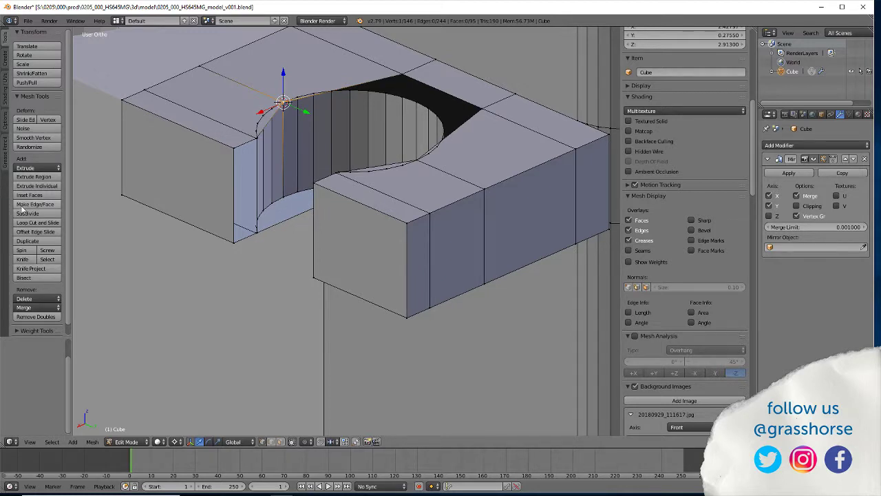
key(g)
key(g)
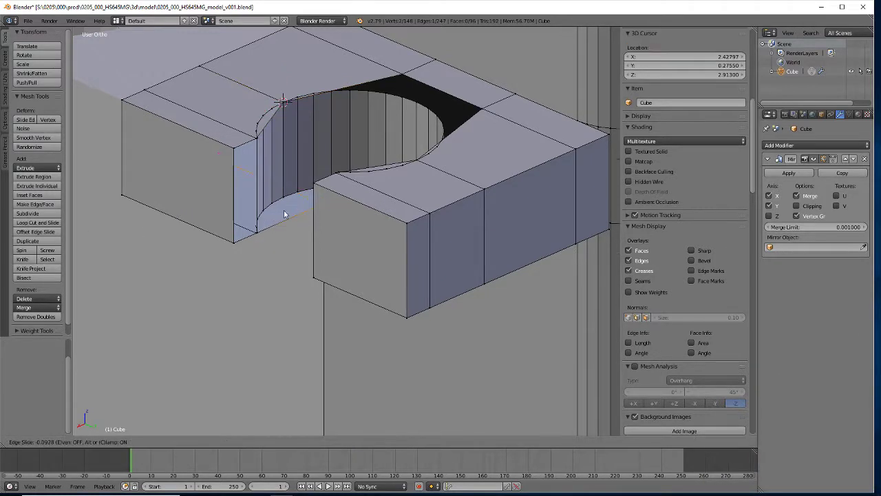
right_click(266, 219)
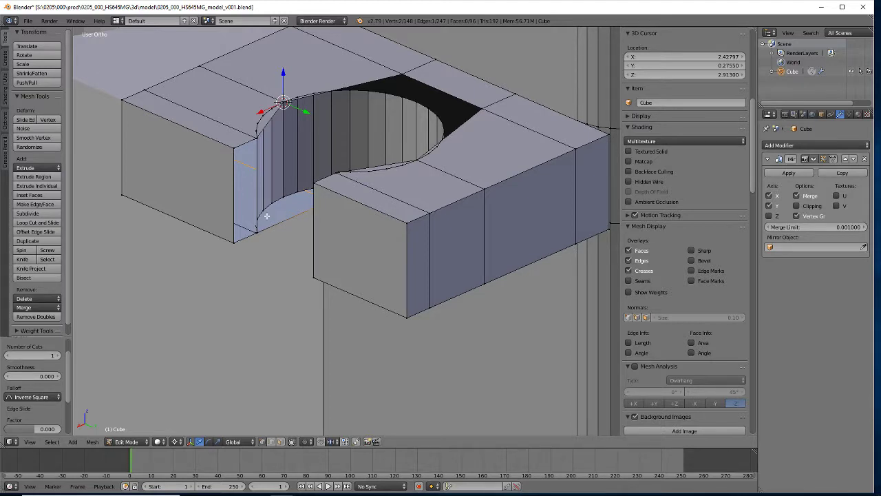
key(s)
key(y)
key(0)
key(Return)
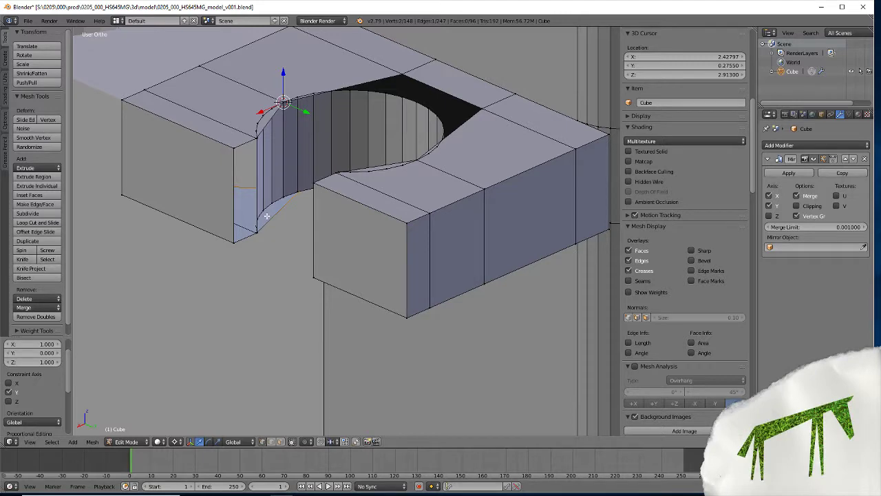
Line up the vertices at the curved cut with scale X 0 and merge two at the last one.
right_click(266, 215)
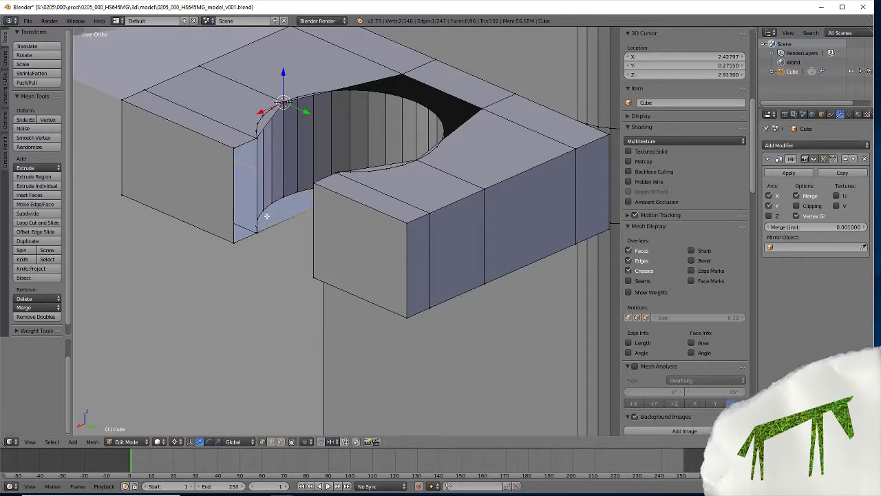
middle_drag(236, 293, 228, 221)
key(s)
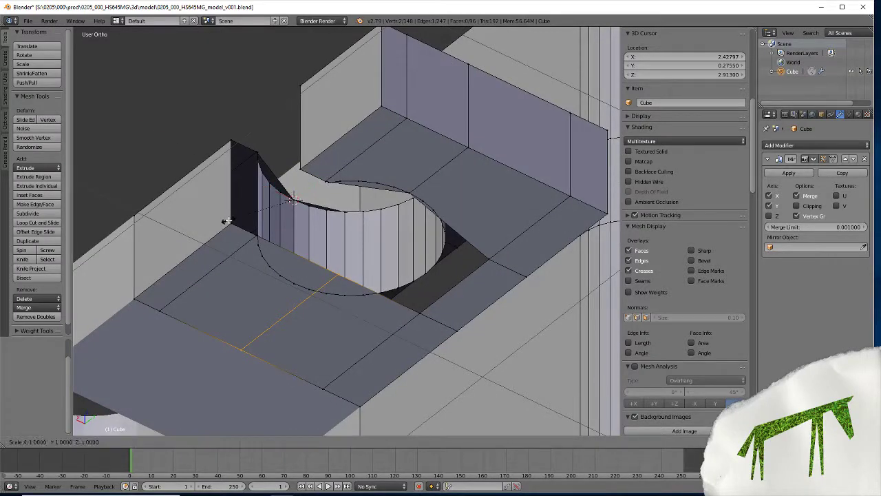
key(x)
key(0)
key(Return)
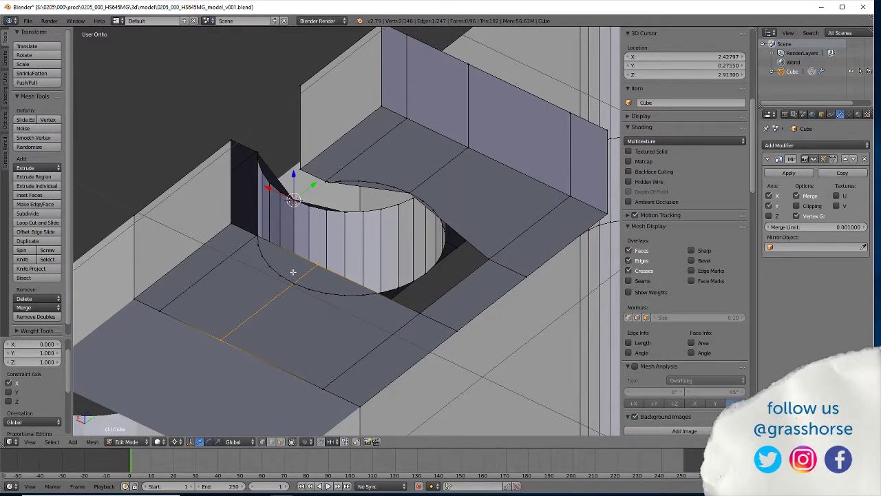
right_click(320, 268)
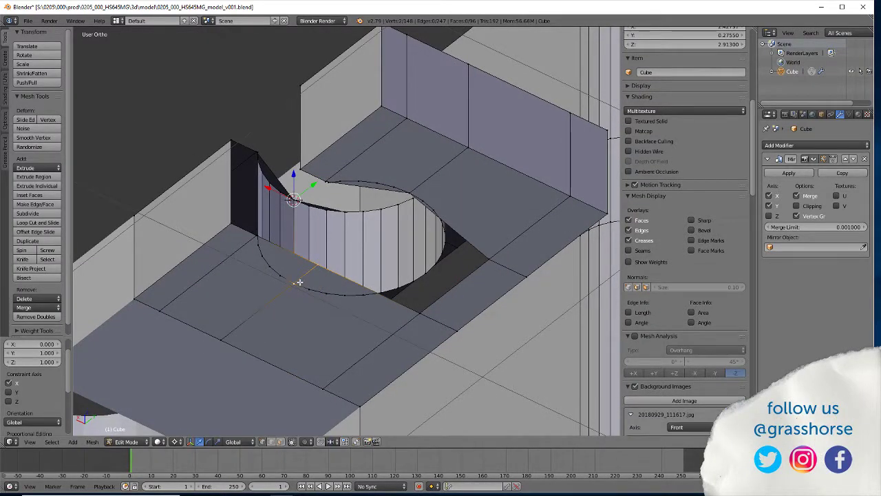
key(alt+m)
click(299, 281)
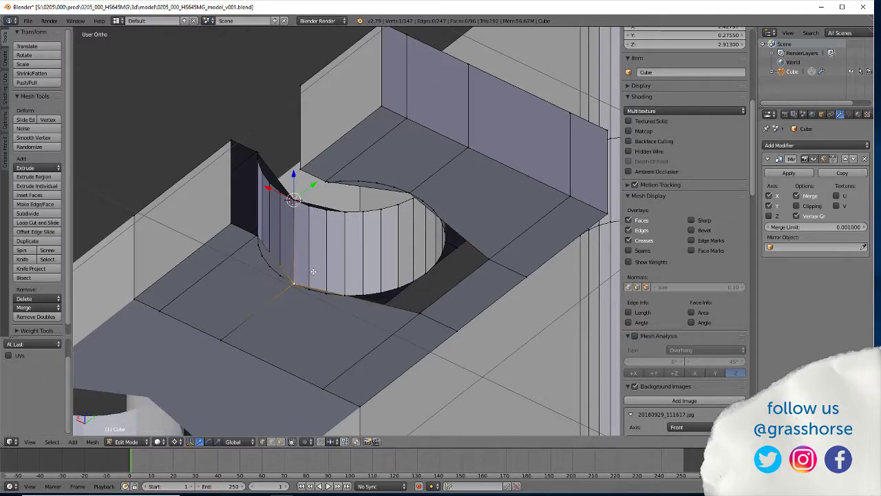
middle_drag(312, 270, 462, 356)
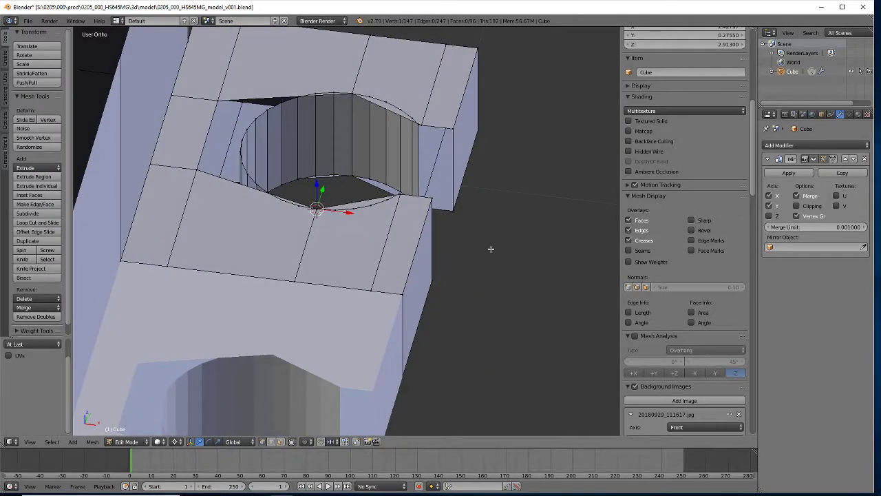
scroll(491, 218, up, 2)
middle_drag(535, 80, 472, 183)
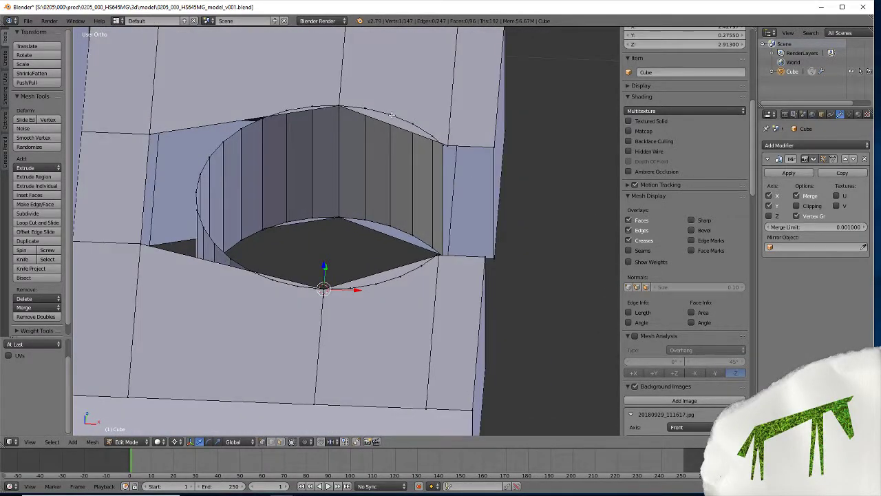
middle_drag(404, 55, 404, 120)
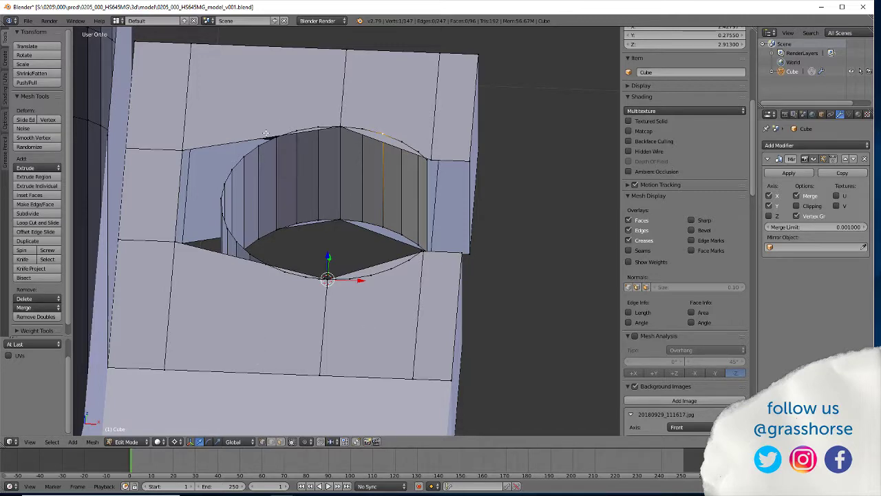
middle_drag(302, 181, 283, 169)
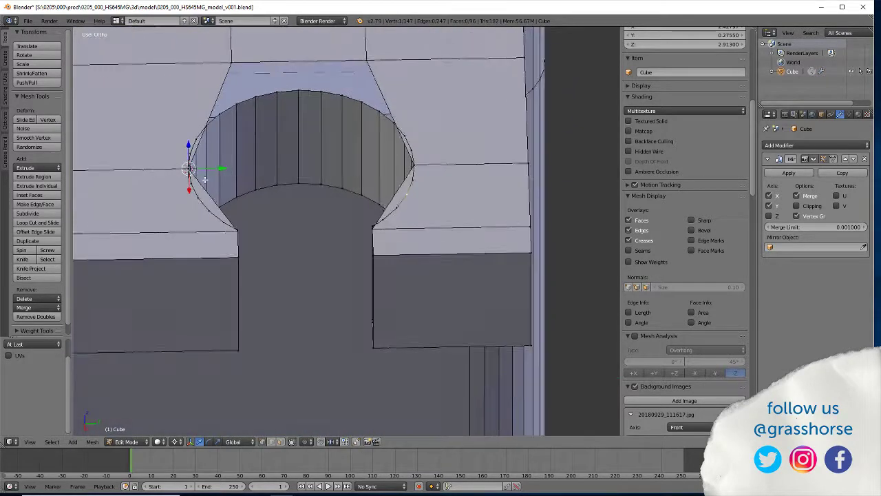
scroll(273, 167, down, 6)
scroll(273, 167, up, 6)
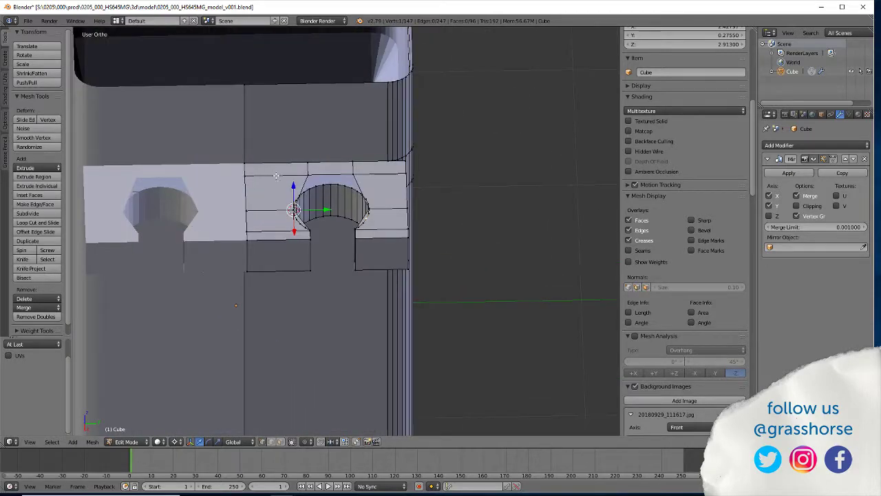
scroll(273, 167, down, 2)
shift+middle_drag(316, 238, 252, 229)
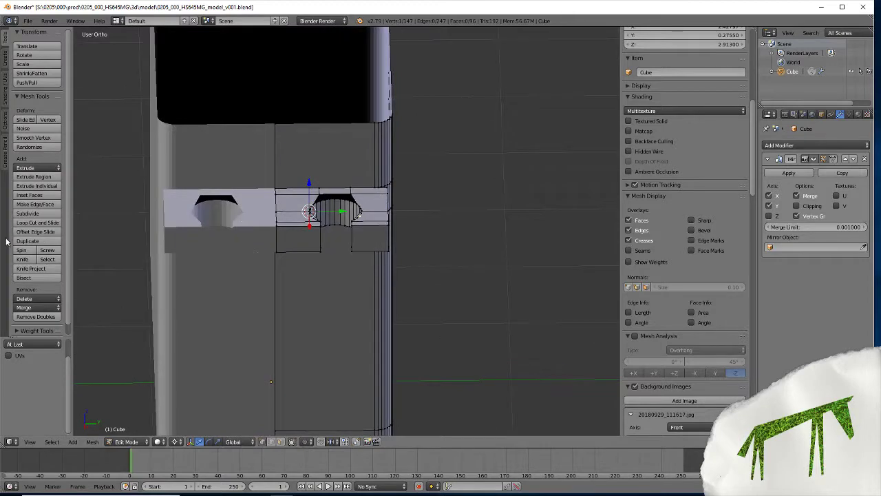
Add two centred vertical edge loops across the front faces around the slot.
click(31, 222)
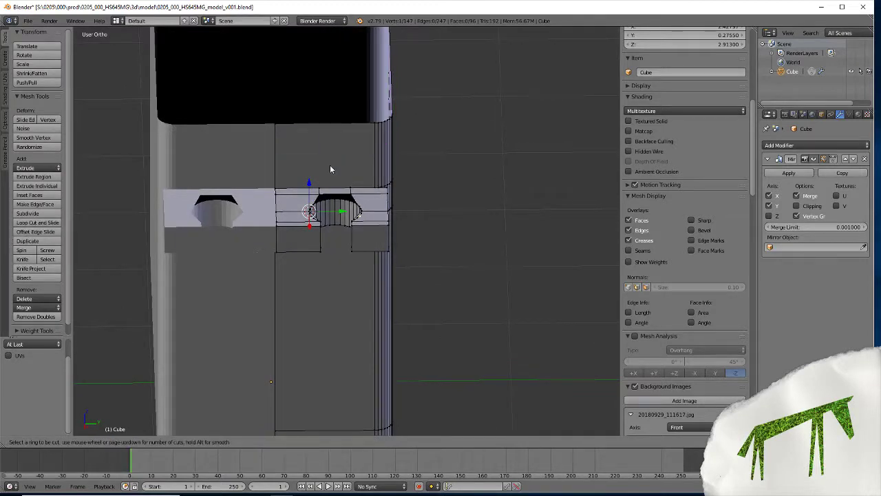
click(321, 129)
right_click(330, 128)
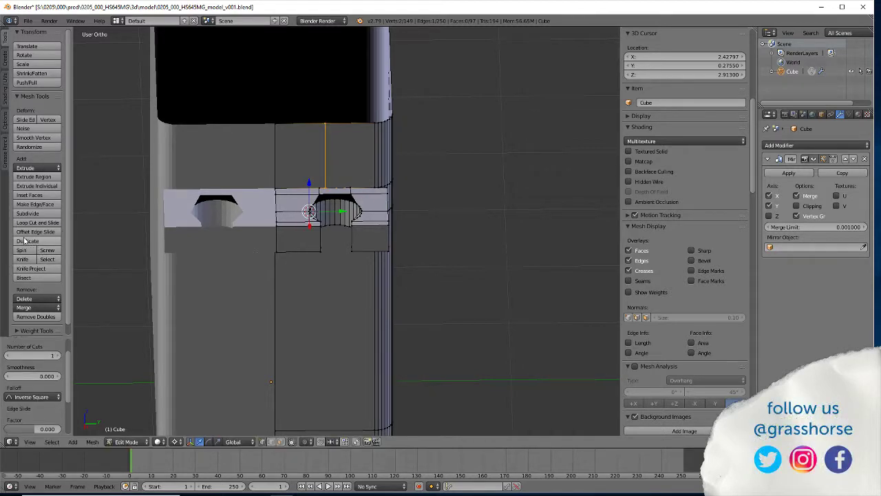
click(37, 222)
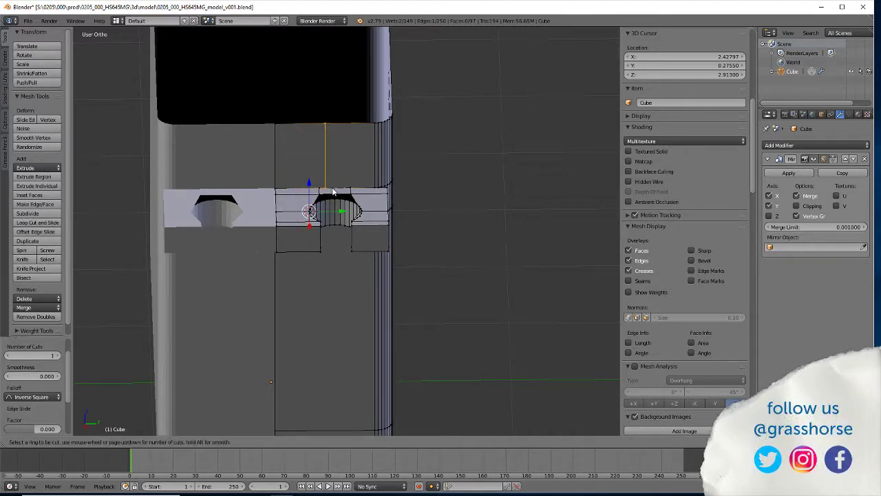
click(332, 192)
right_click(334, 193)
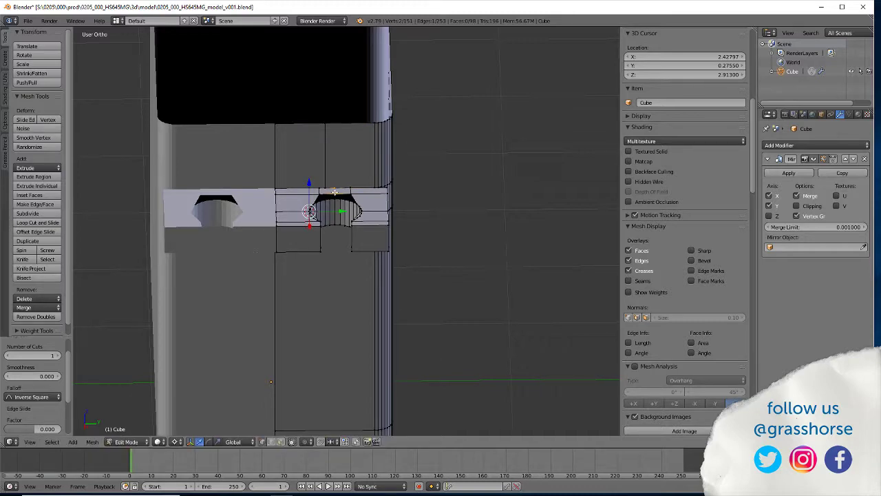
scroll(336, 191, up, 7)
middle_drag(291, 131, 335, 163)
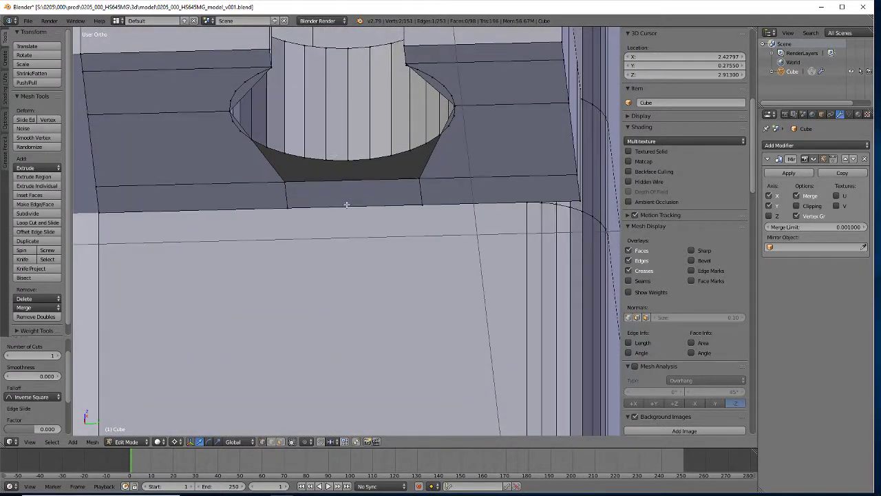
Cut an edge loop on the face below the hole, undoing an extra loop near its bottom.
click(31, 224)
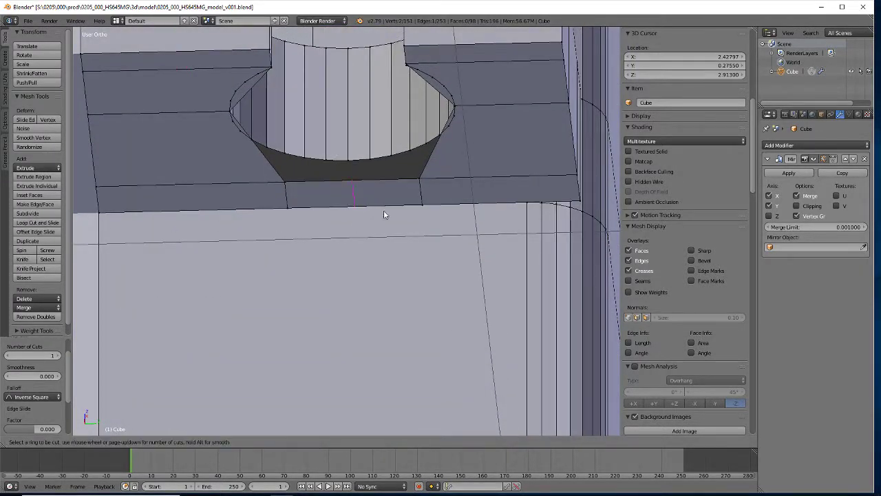
click(348, 195)
click(348, 195)
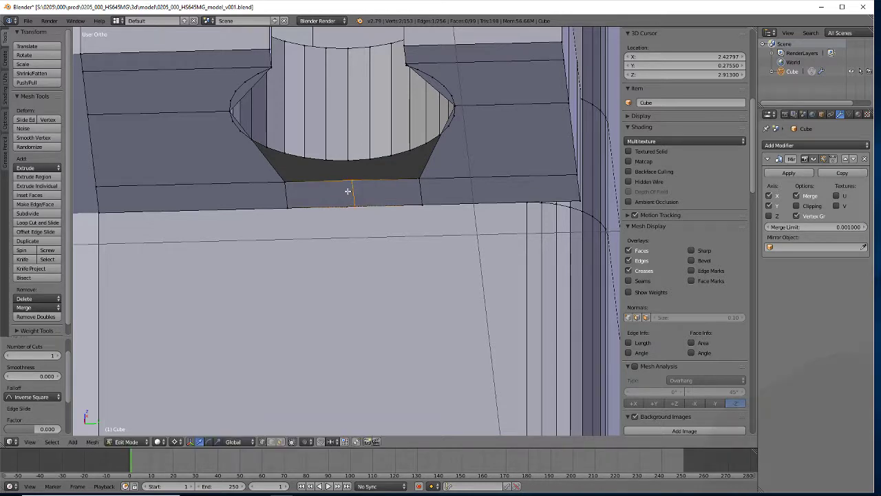
click(37, 223)
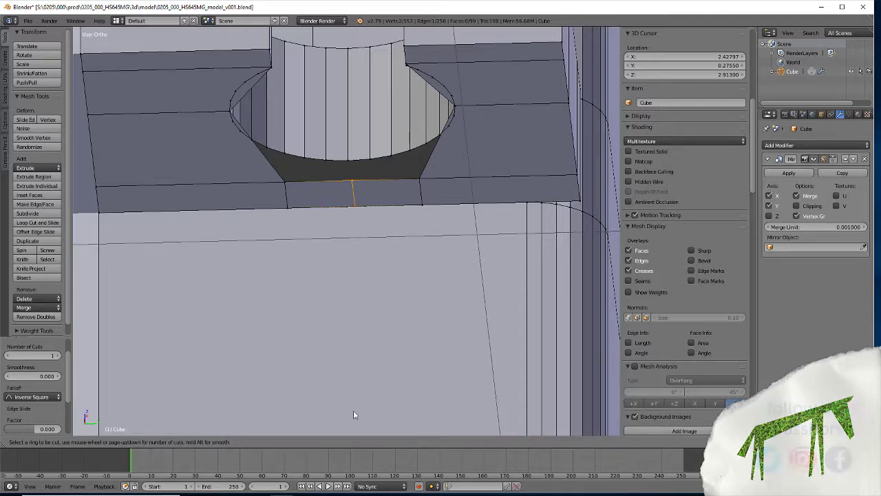
click(302, 198)
click(309, 200)
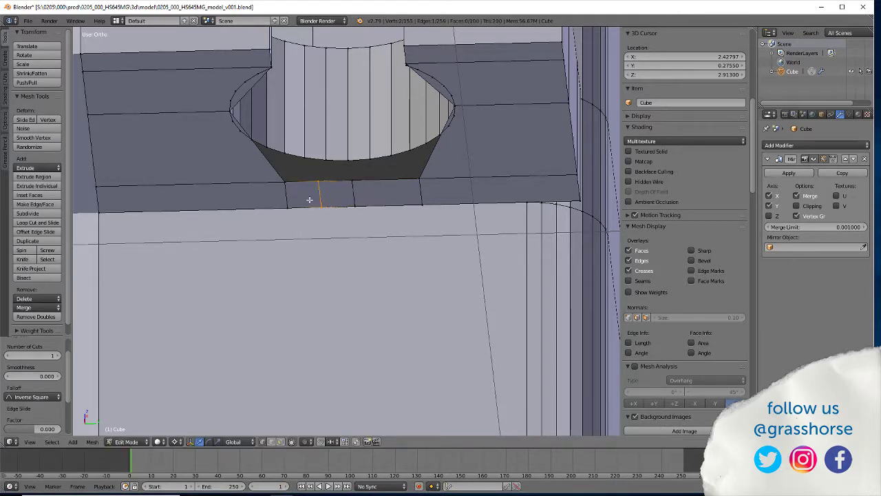
key(ctrl+z)
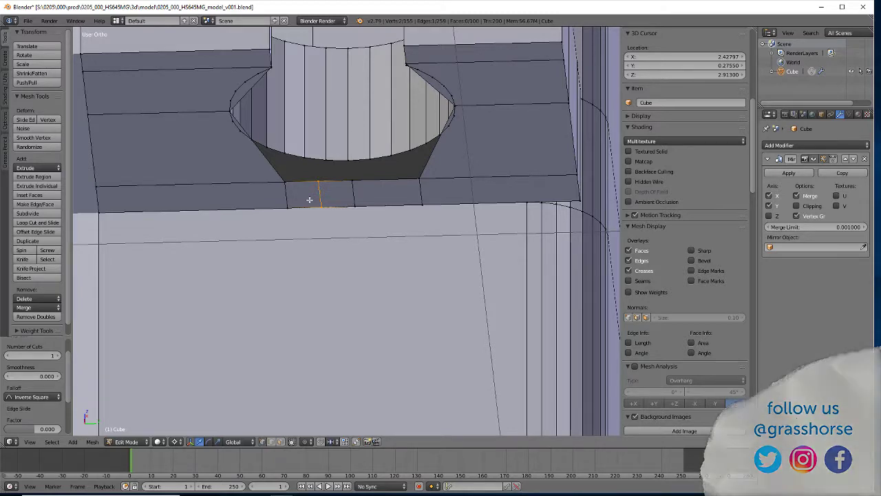
Add a centred vertical edge loop down the part's front below the slot.
scroll(333, 232, down, 7)
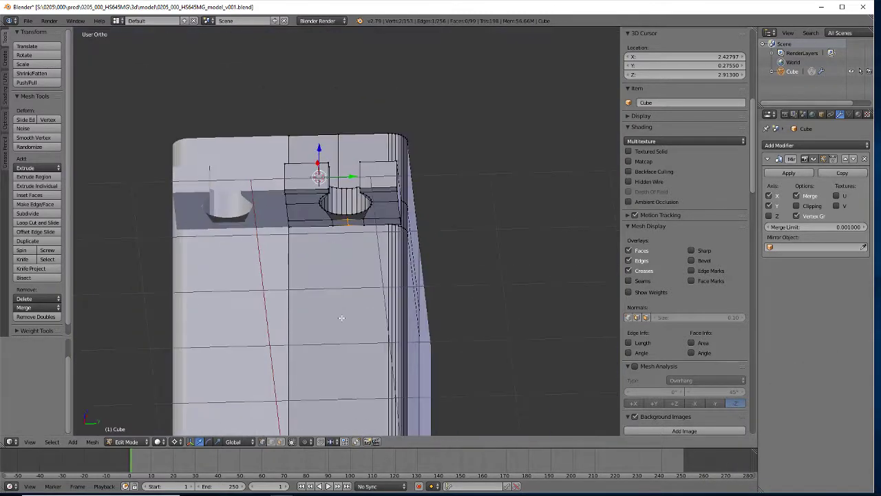
shift+middle_drag(265, 328, 304, 166)
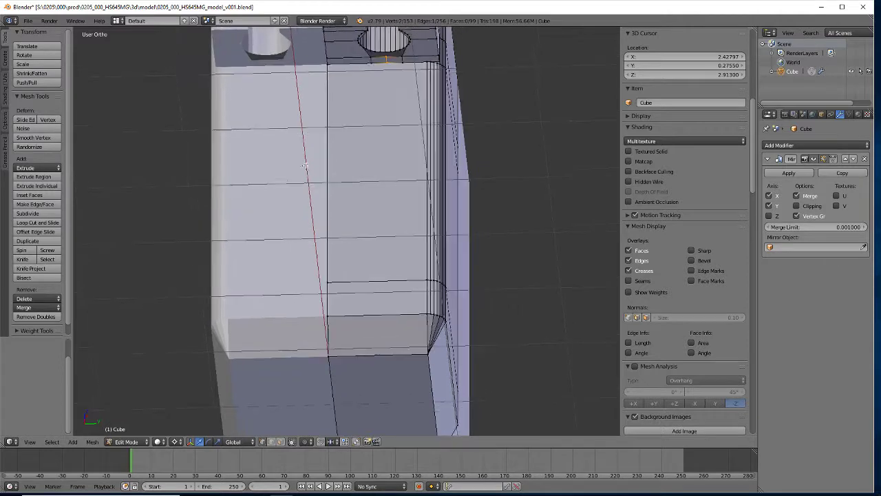
click(37, 222)
click(380, 309)
right_click(370, 298)
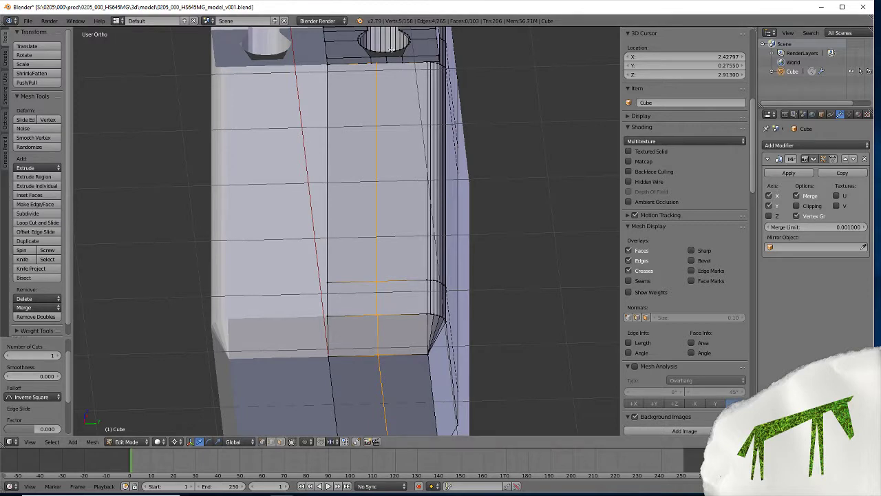
Snap a vertex beside the slot onto the 3D cursor and view from the top.
right_click(386, 57)
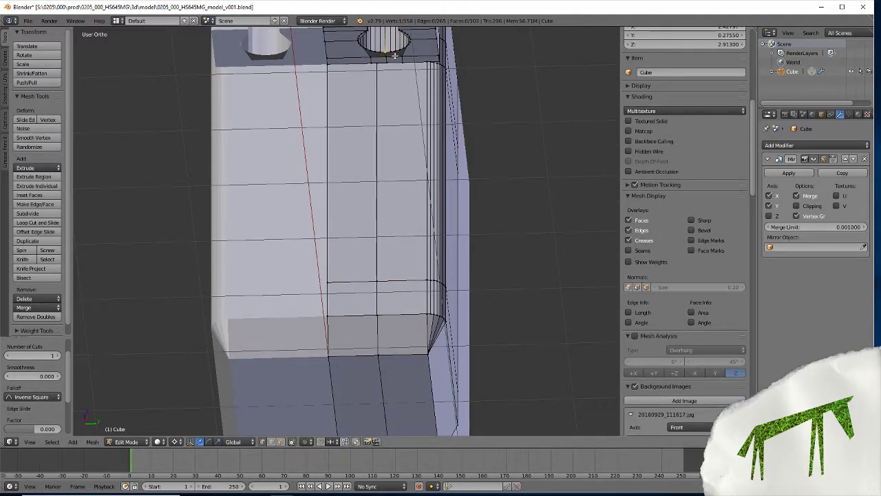
key(shift+s)
click(396, 58)
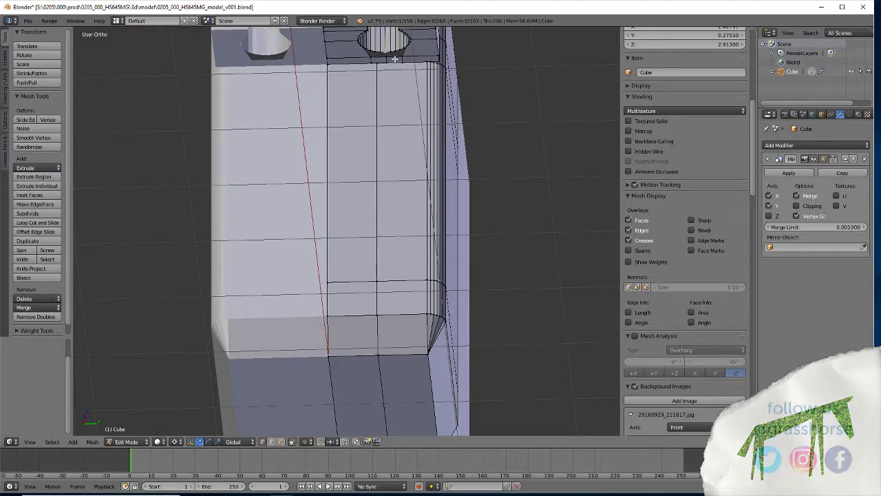
shift+scroll(395, 59, up, 5)
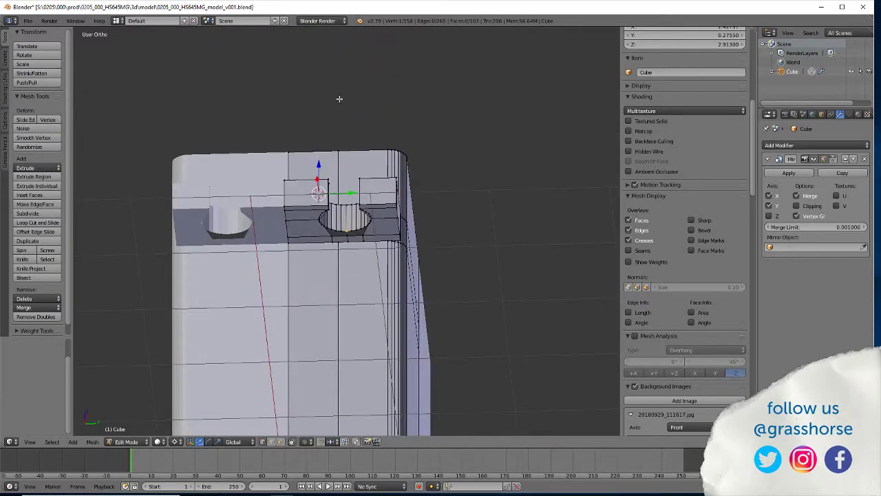
key(KP_7)
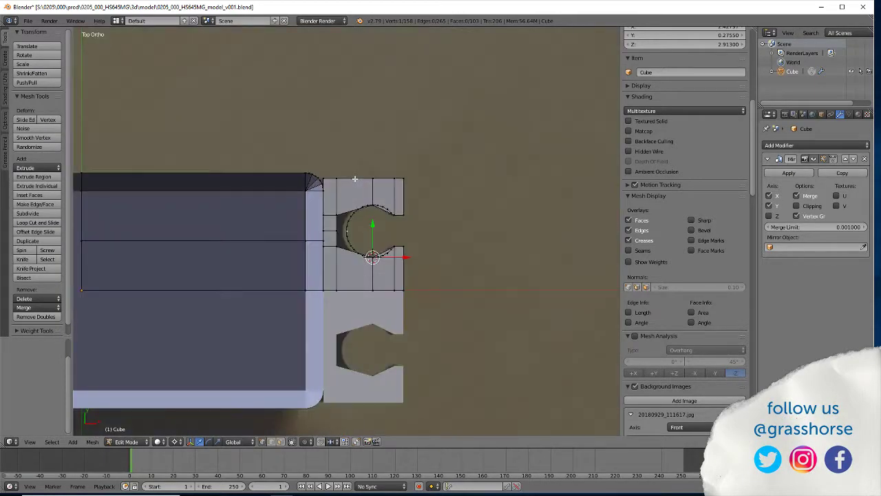
In wireframe, flatten the vertices left of the slot to the cursor's Y level with scale Y 0.
scroll(347, 208, up, 8)
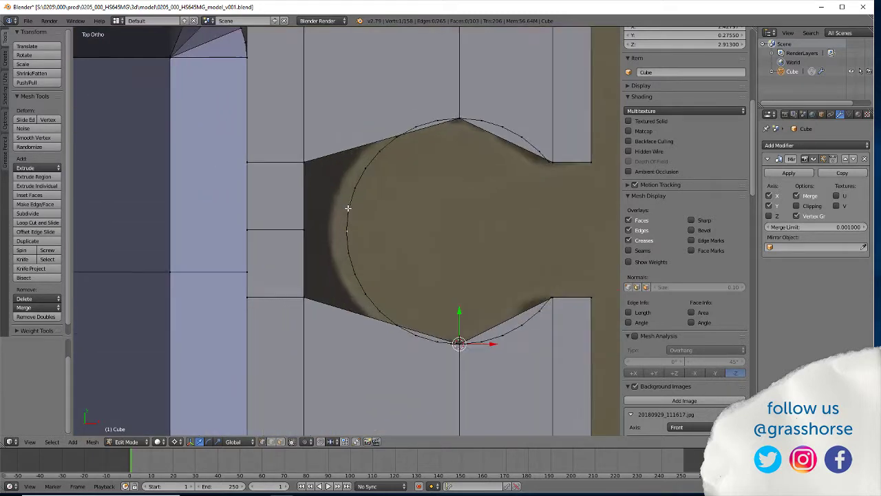
key(z)
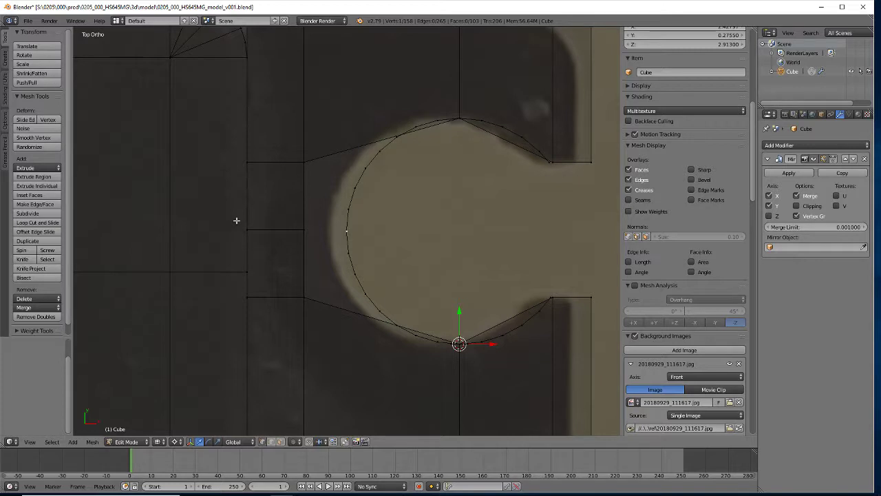
key(shift+s)
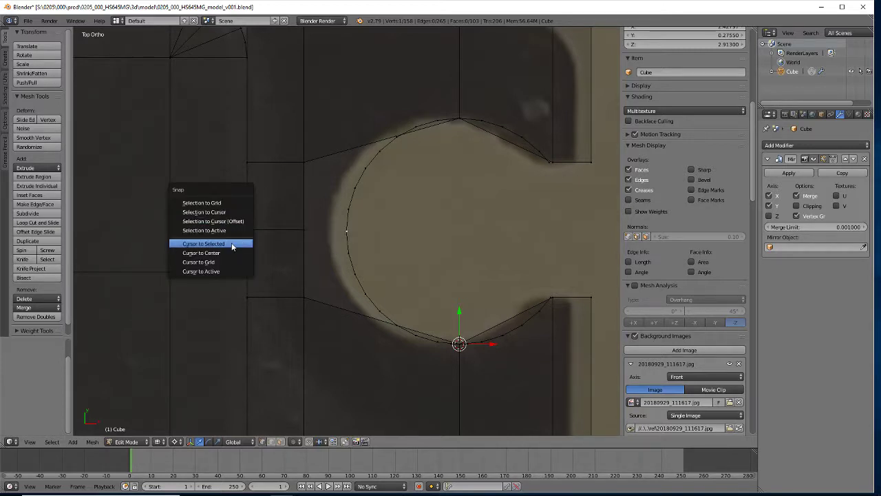
click(231, 243)
key(a)
key(b)
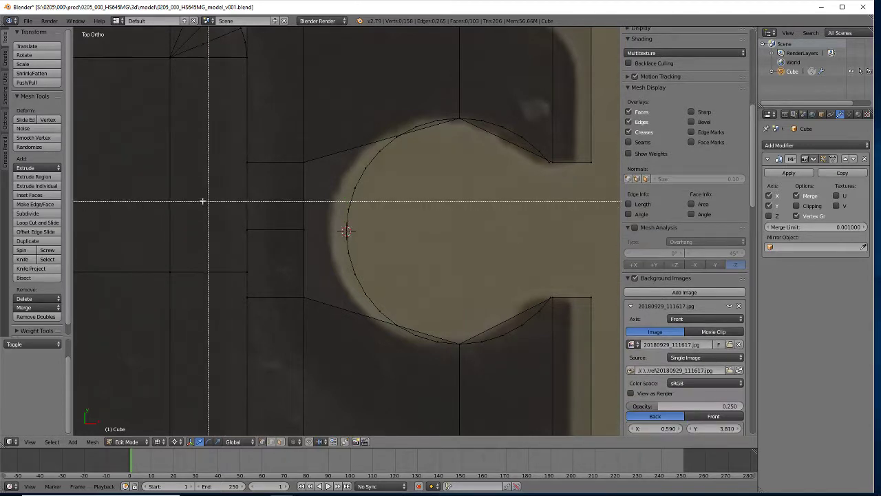
drag(203, 201, 325, 253)
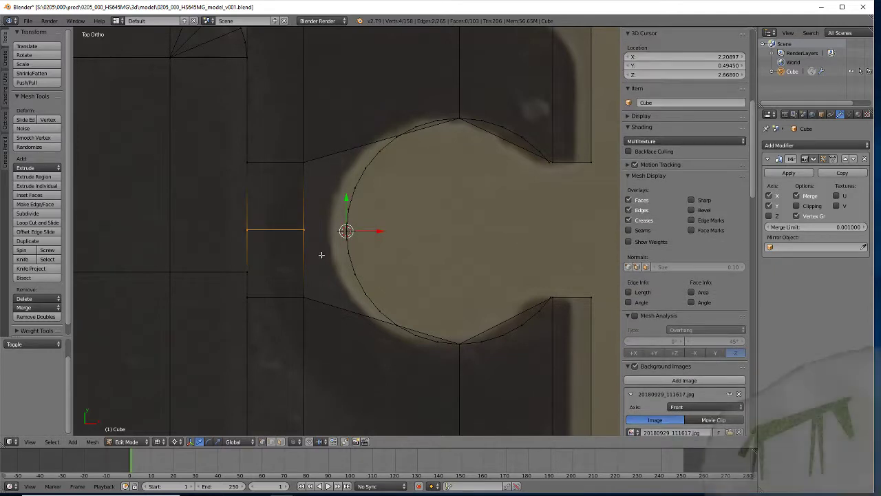
key(s)
key(y)
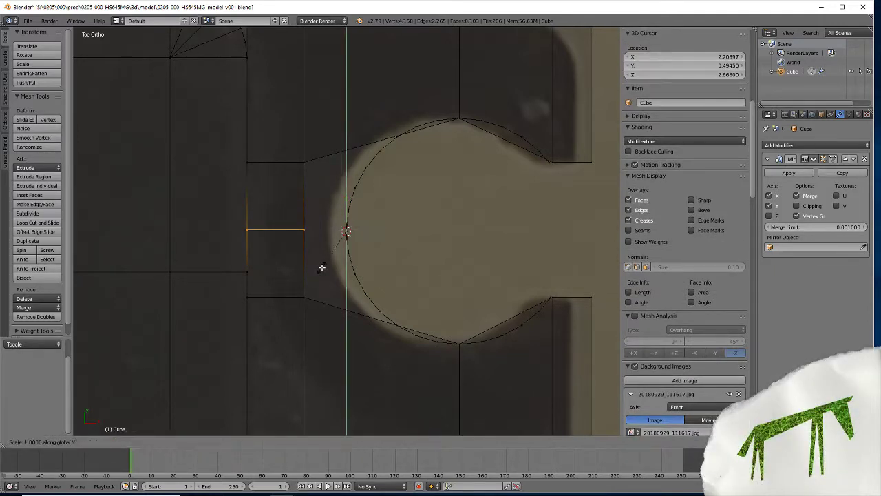
key(0)
key(Return)
Box-select the long horizontal edge row and flatten it with scale Y 0.
scroll(276, 269, down, 6)
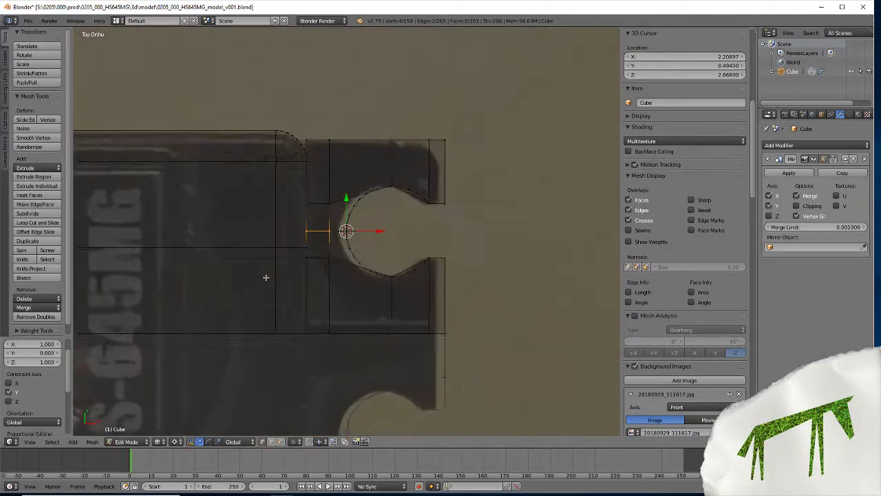
scroll(264, 279, up, 2)
scroll(264, 279, up, 3)
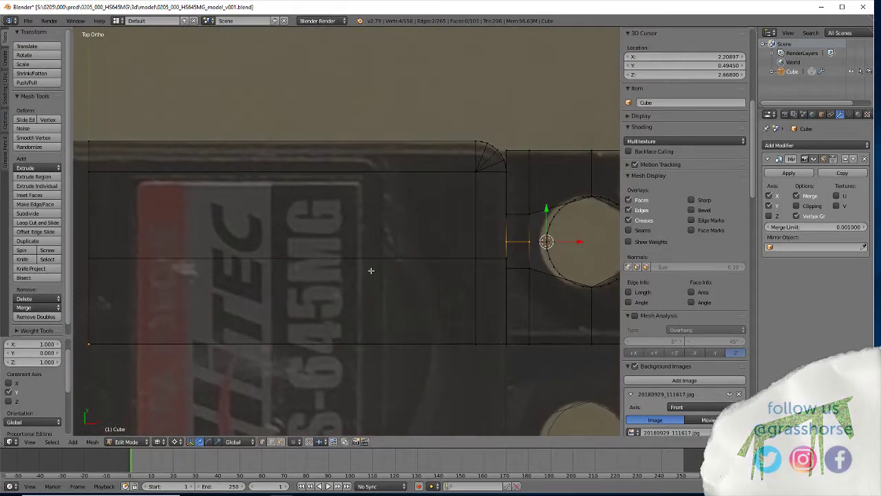
key(a)
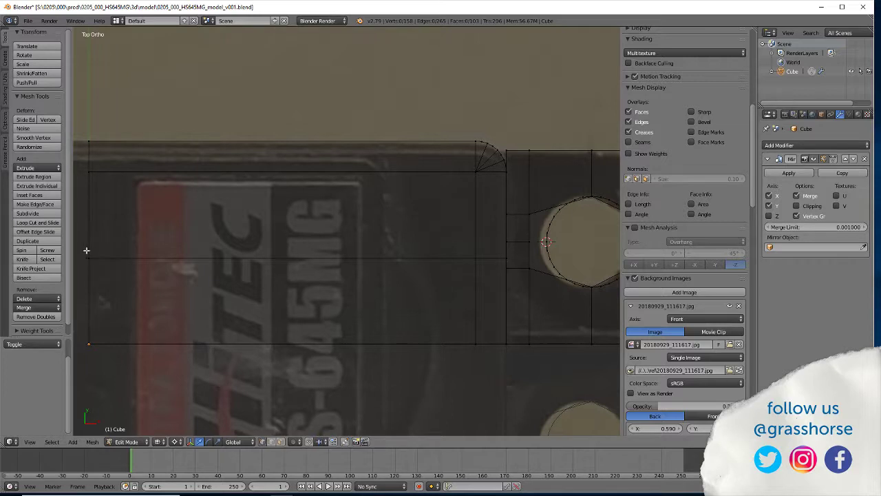
key(b)
drag(78, 248, 556, 263)
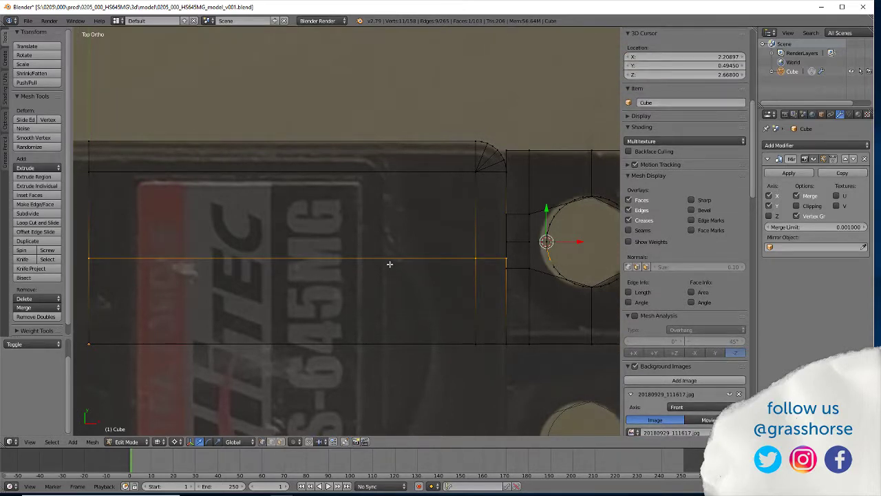
key(a)
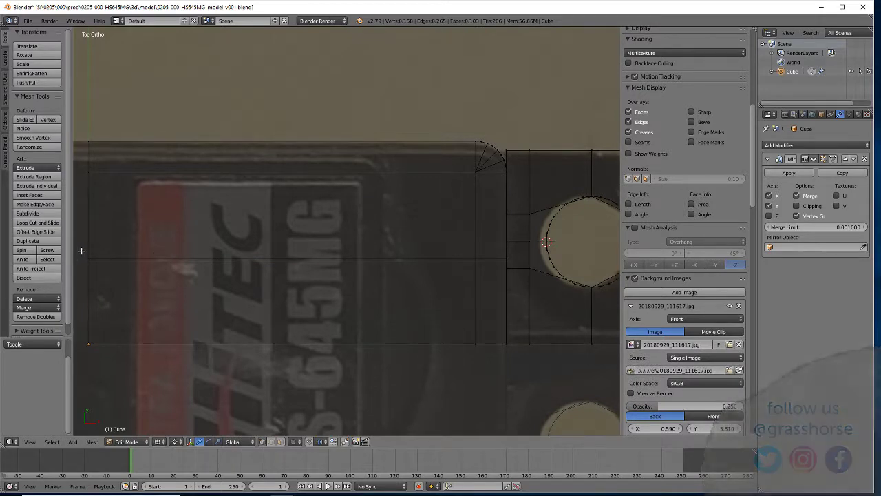
key(b)
drag(81, 246, 522, 262)
text(sy)
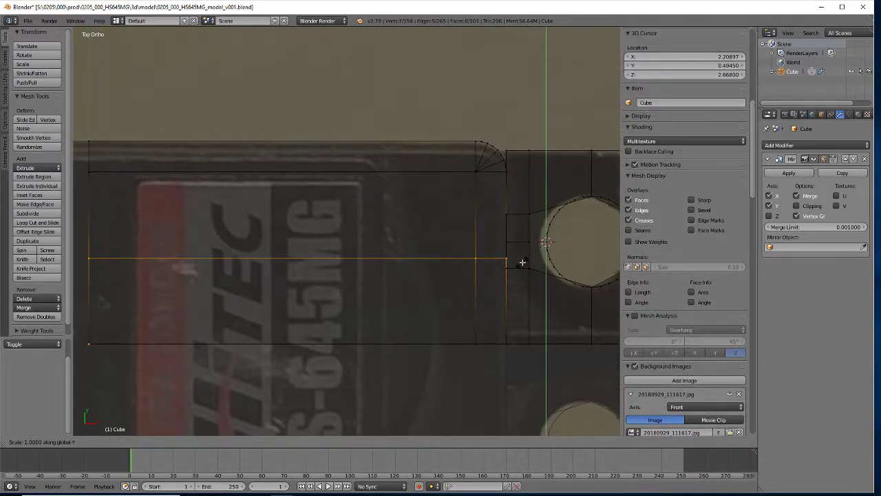
text(4)
key(Return)
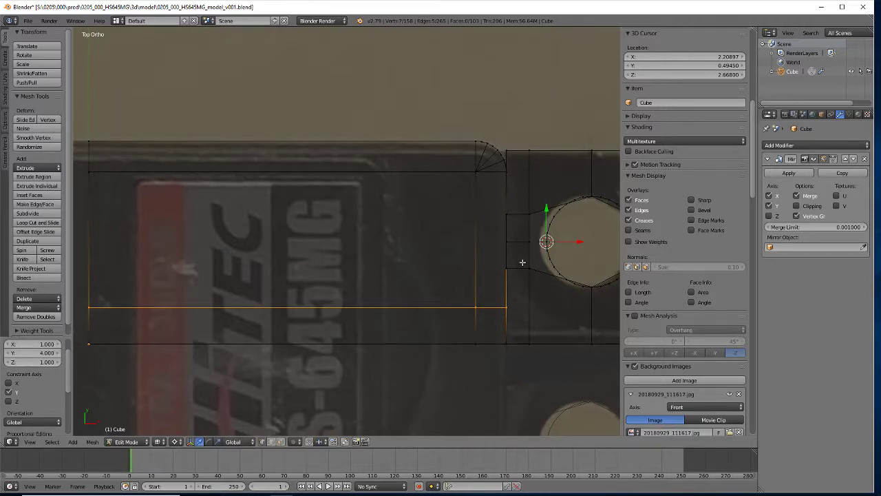
text(sy)
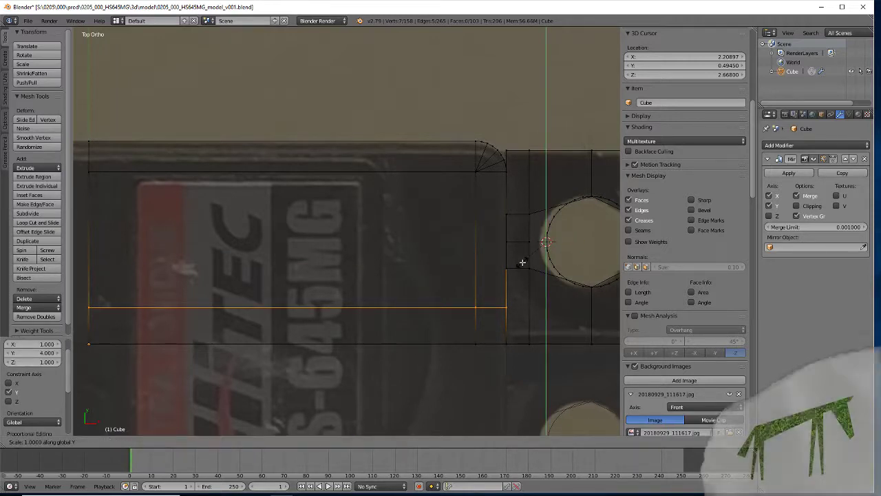
text(0)
key(Return)
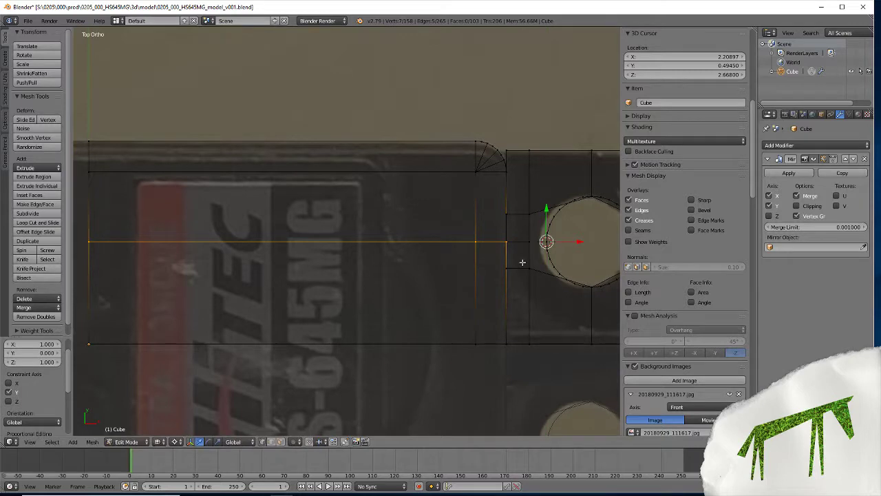
middle_drag(579, 310, 464, 264)
Remove doubles on the whole mesh, bringing it down to 156 vertices.
key(a)
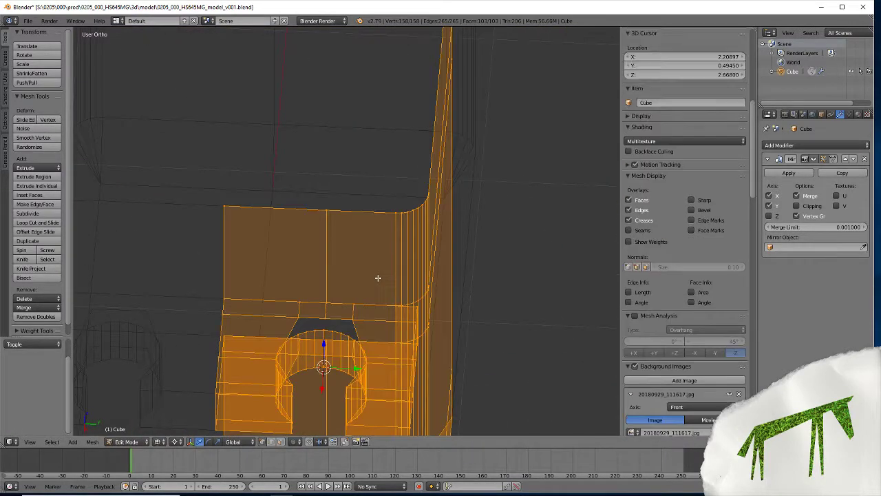
key(w)
click(378, 277)
key(a)
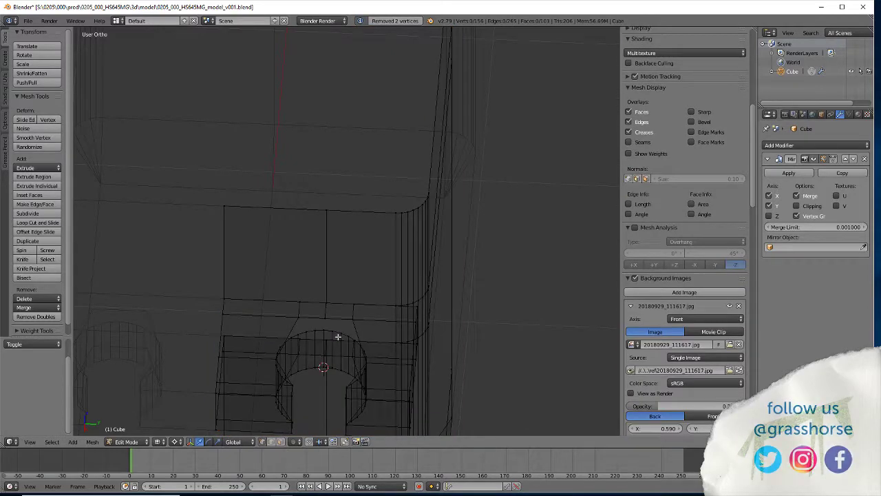
middle_drag(338, 338, 371, 282)
right_click(372, 282)
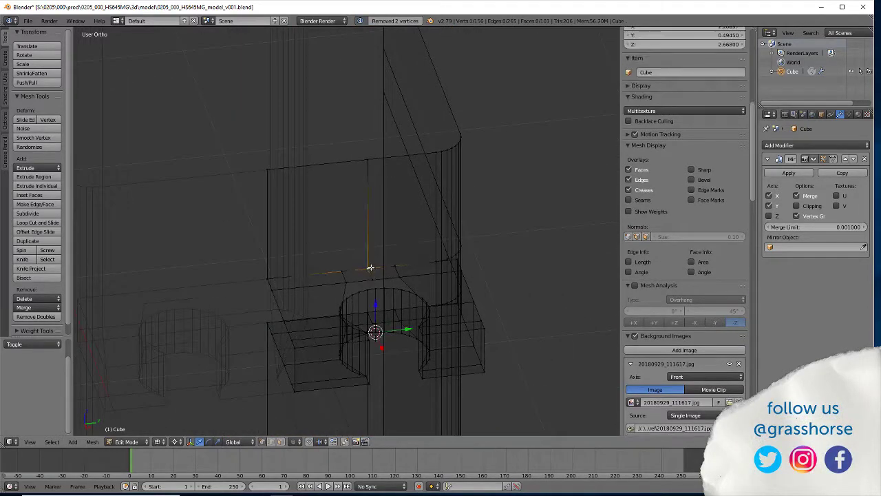
middle_drag(364, 369, 331, 264)
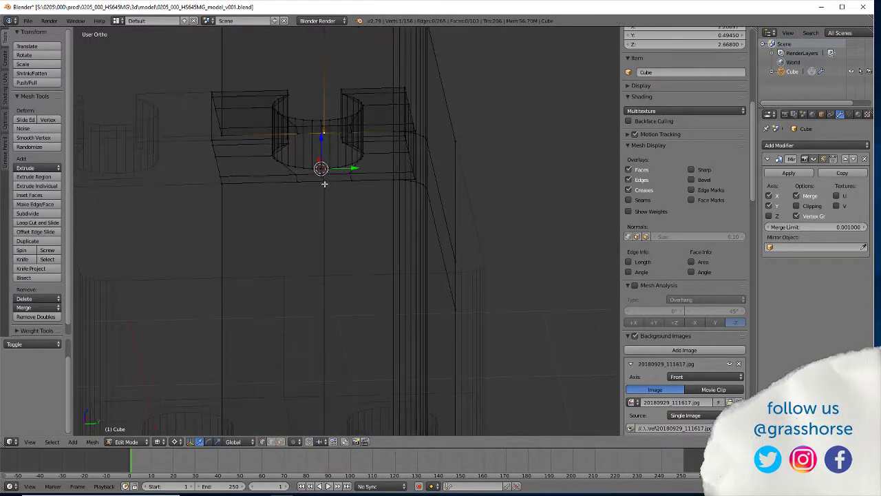
right_click(325, 184)
middle_drag(328, 194, 336, 271)
Inspect the welded U-slot in solid shading, then return to top view.
scroll(336, 271, up, 2)
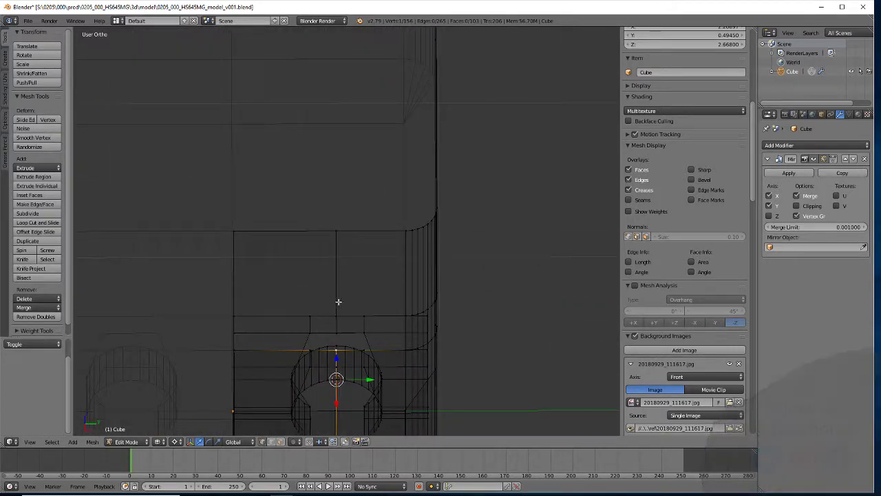
middle_drag(370, 344, 392, 226)
scroll(392, 225, up, 5)
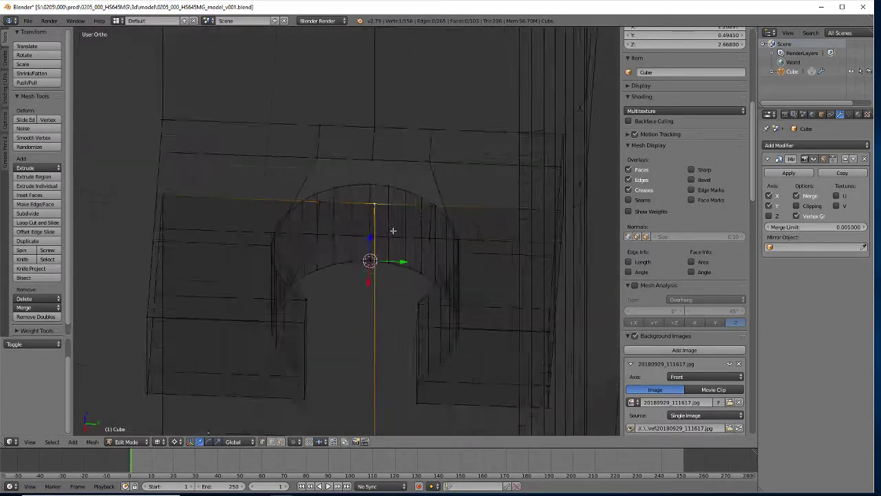
middle_drag(272, 322, 315, 319)
key(z)
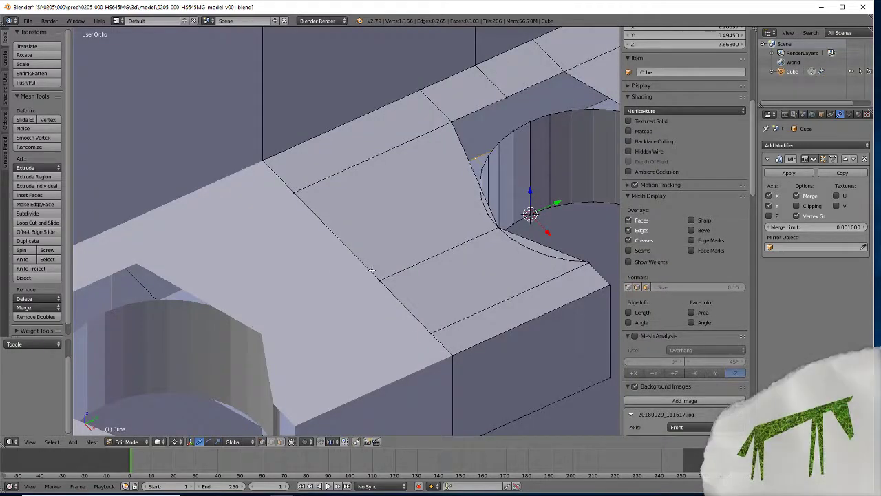
scroll(382, 269, down, 5)
middle_drag(405, 264, 288, 281)
middle_drag(319, 310, 305, 82)
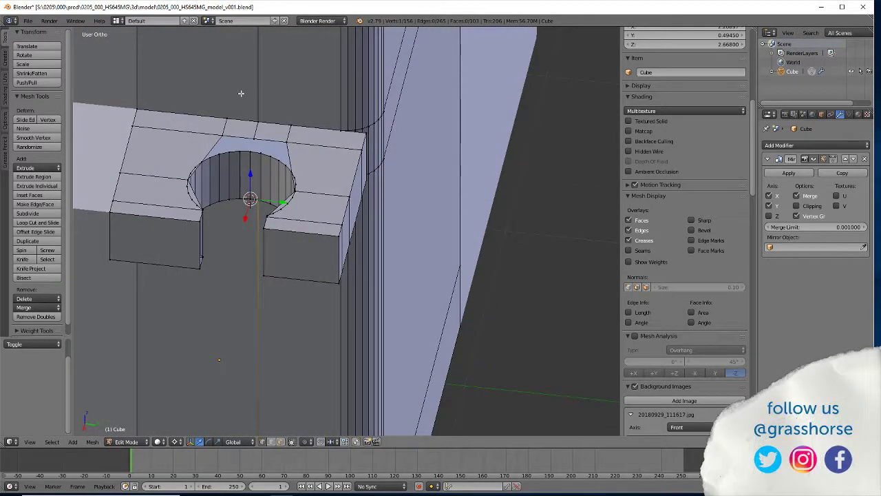
scroll(241, 93, down, 5)
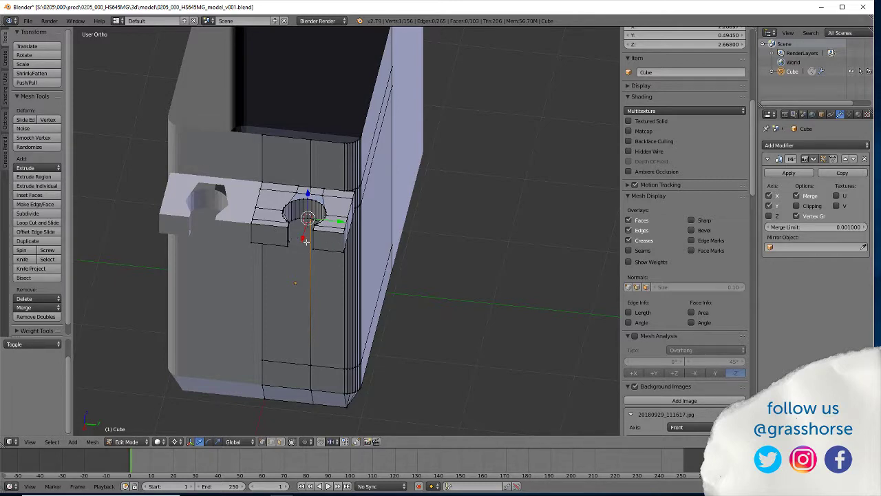
key(KP_7)
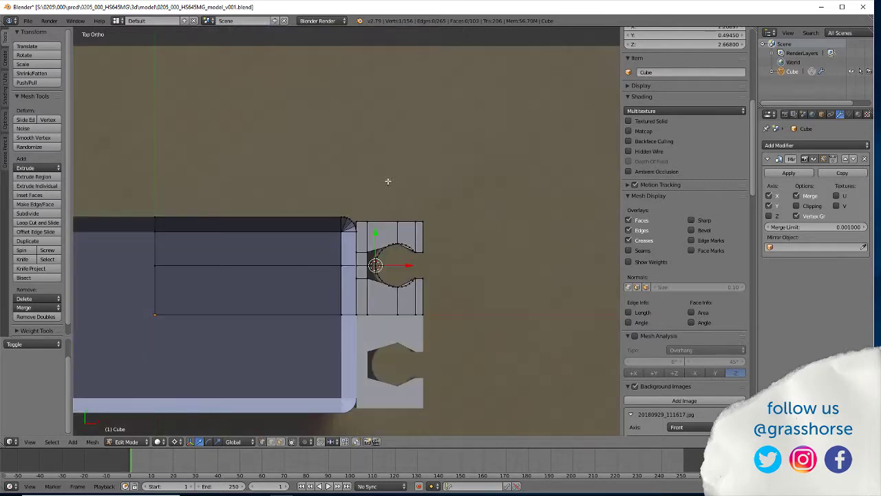
Add a single horizontal edge loop across the tab, slid to factor -0.192.
key(z)
scroll(303, 303, up, 5)
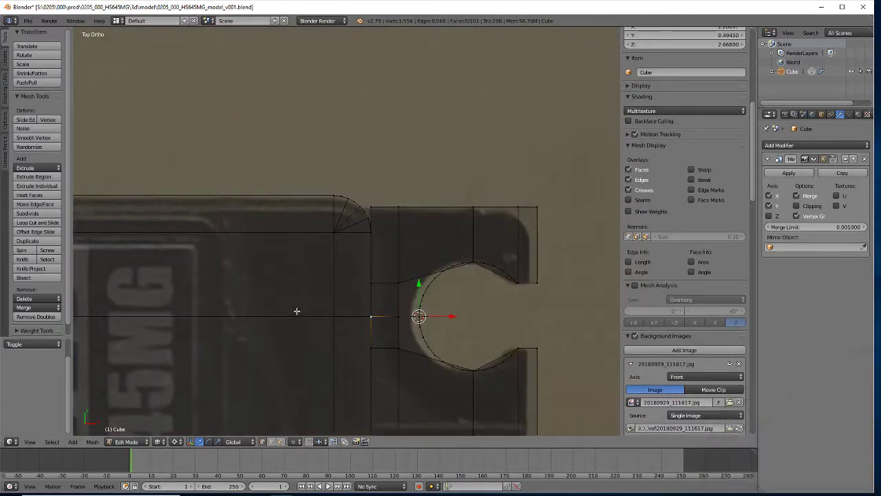
scroll(296, 312, up, 1)
shift+middle_drag(497, 275, 400, 337)
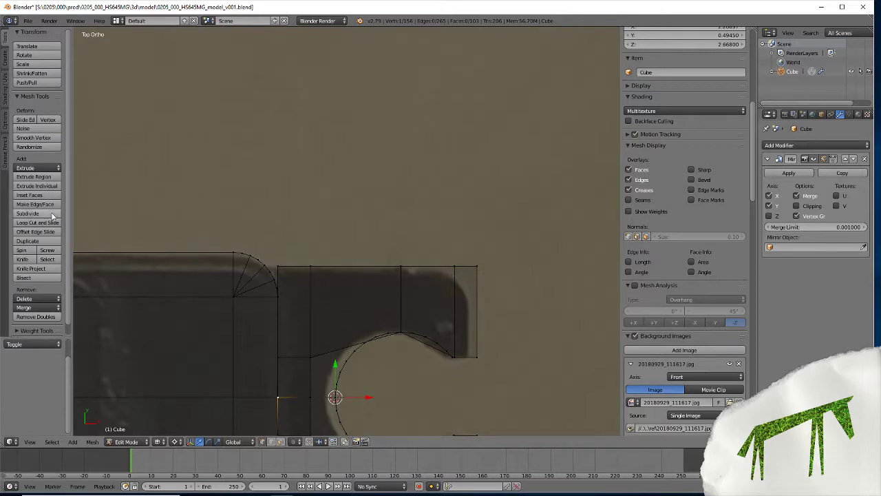
click(33, 224)
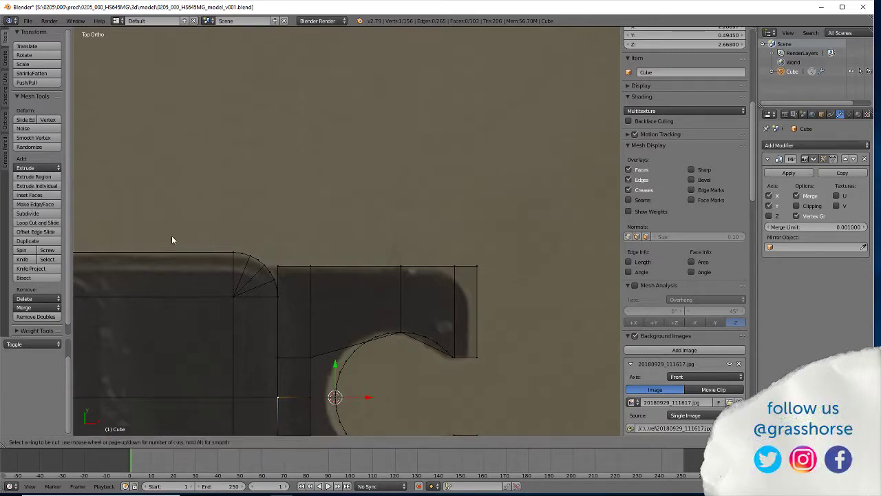
scroll(478, 286, up, 4)
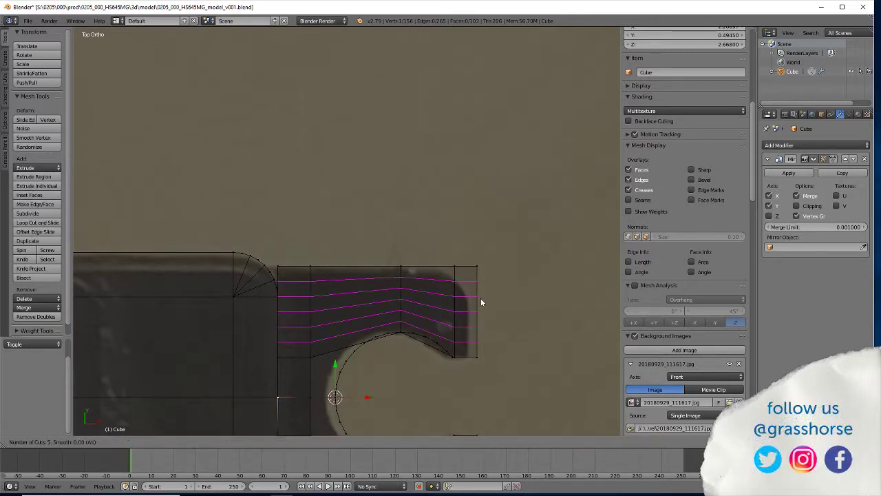
key(Escape)
scroll(503, 271, up, 3)
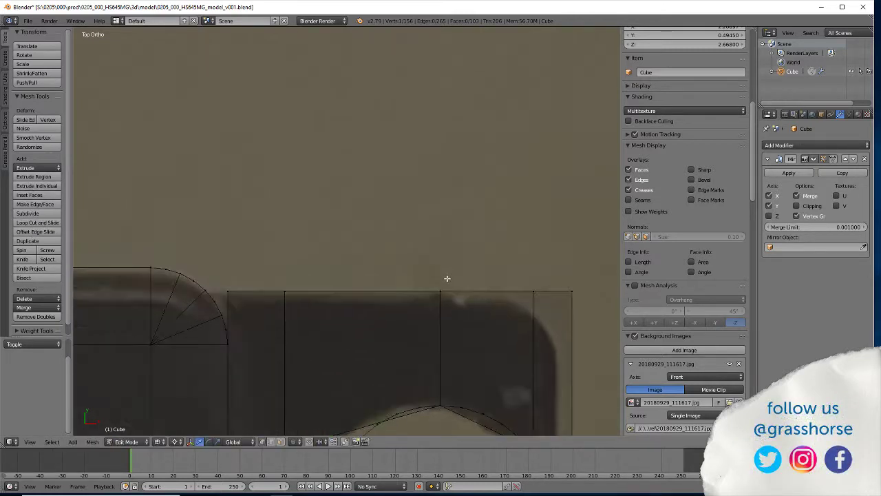
click(24, 224)
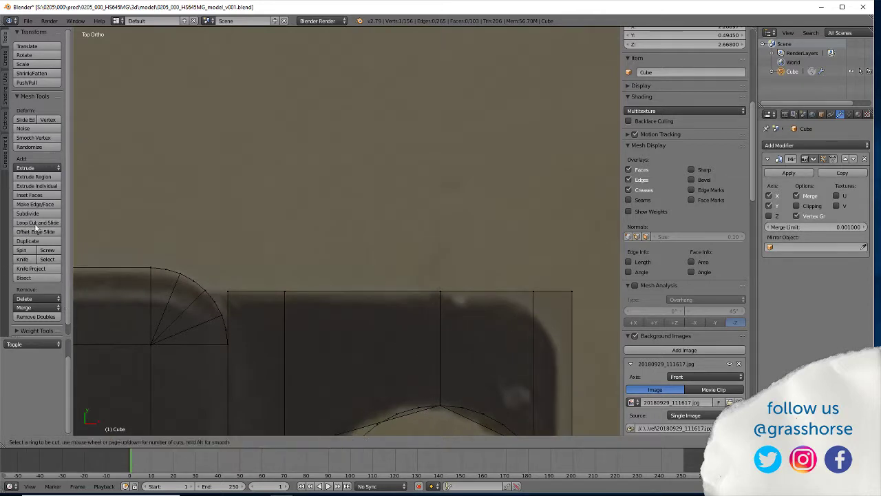
click(561, 324)
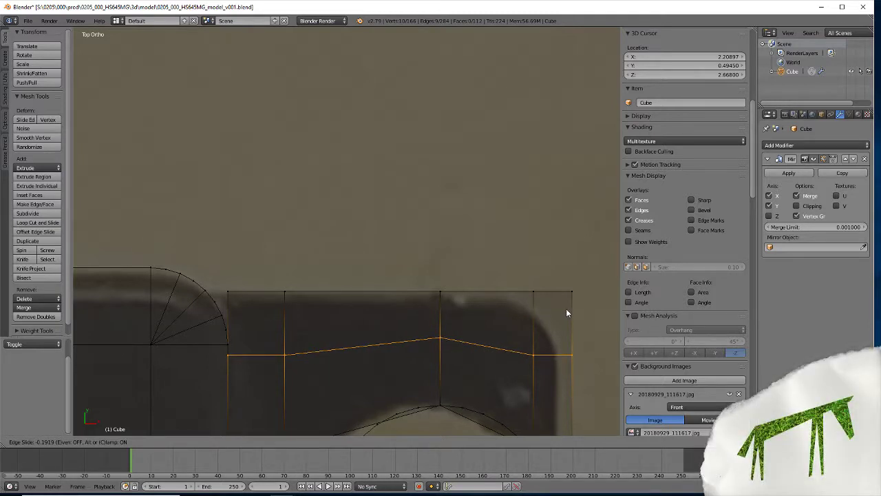
click(566, 311)
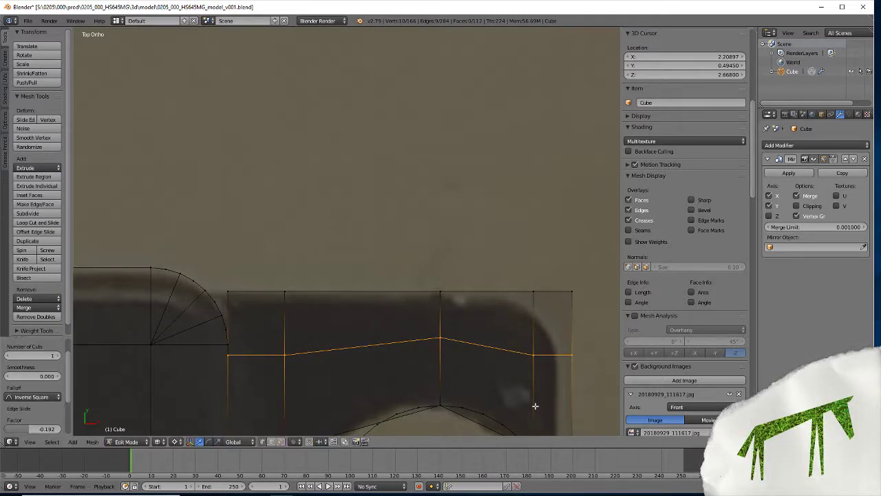
Pick an edge at the tab's right end and switch to vertex select mode.
click(271, 441)
right_click(575, 361)
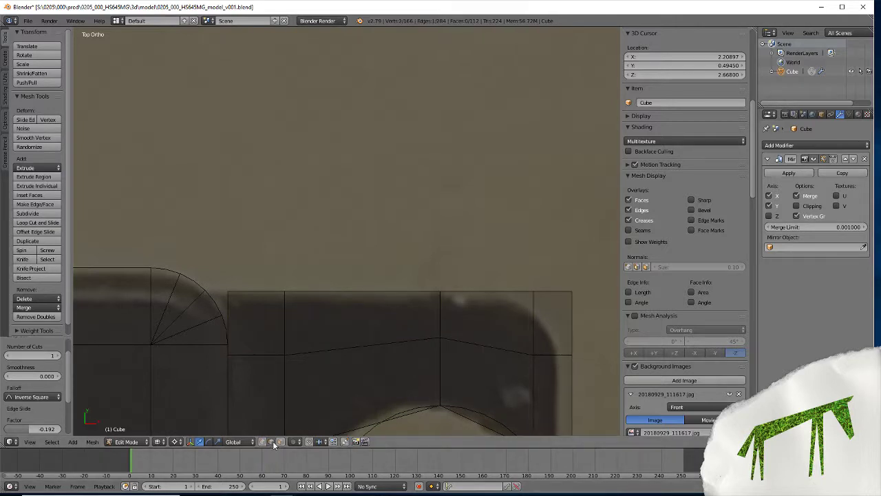
click(262, 441)
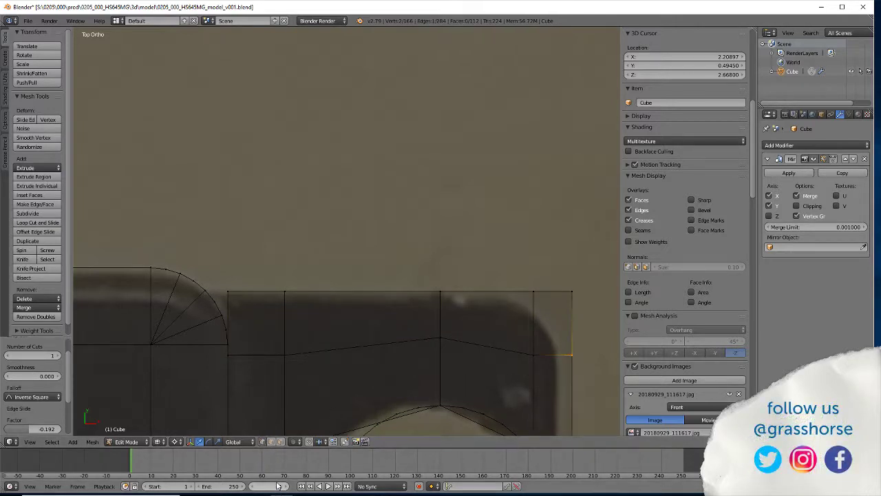
Snap the 3D cursor to the selected right-end vertex of the tab.
key(shift+s)
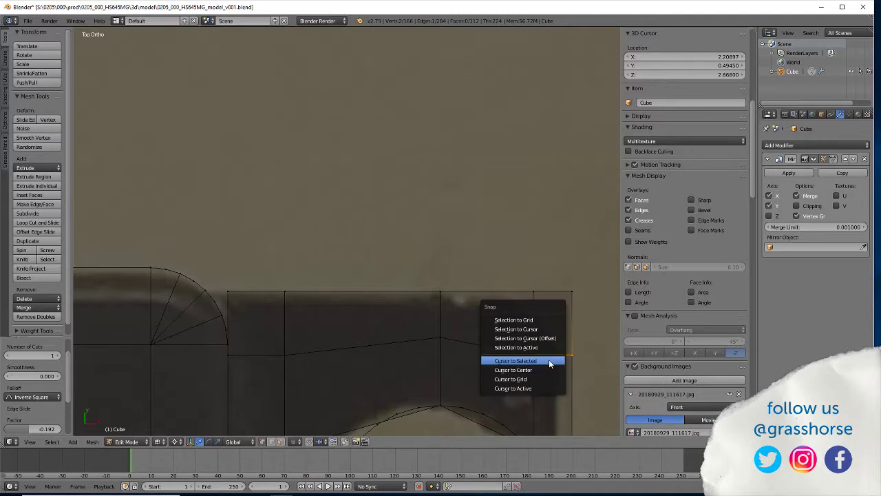
click(549, 359)
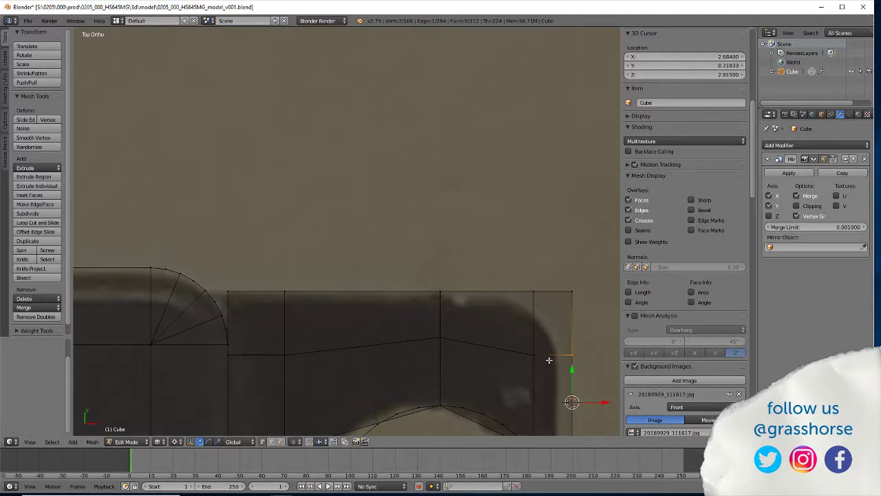
key(shift+s)
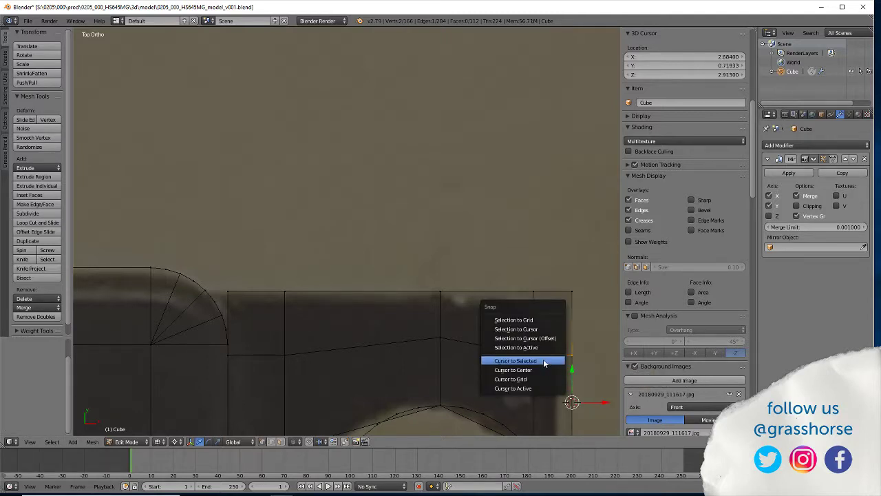
click(543, 359)
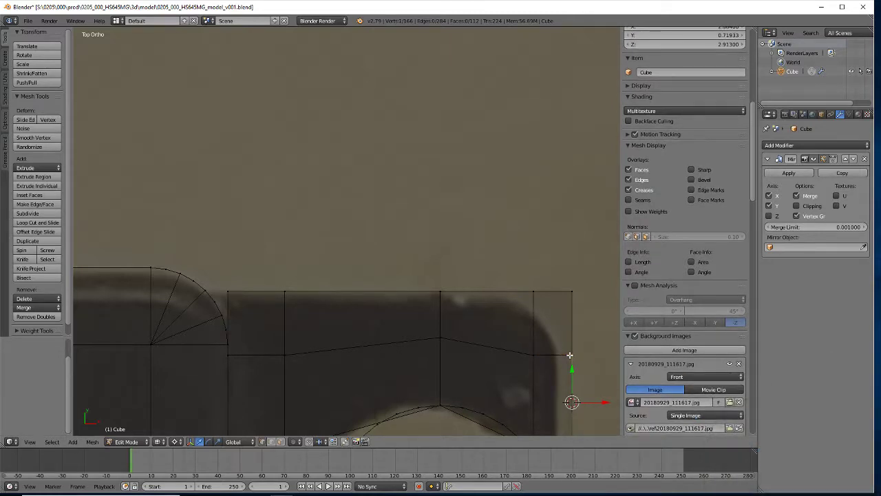
key(shift+s)
click(568, 356)
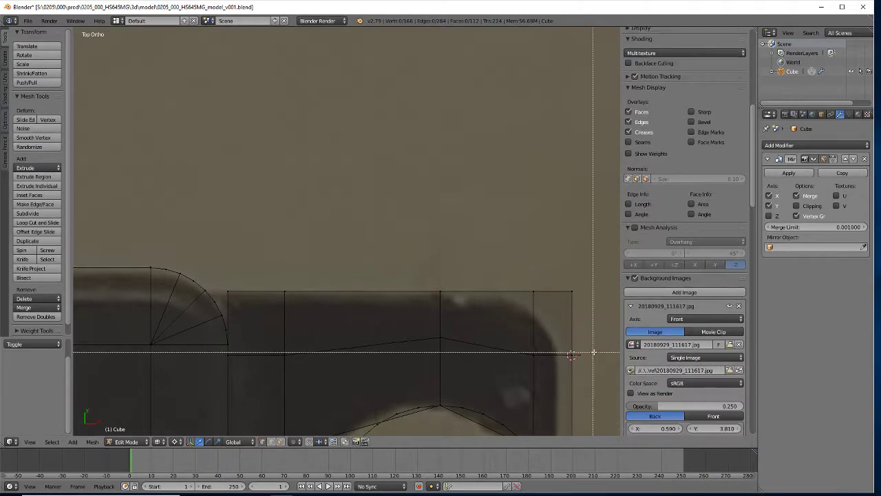
Flatten the zigzag middle edge loop into a straight line with scale Y 0.
drag(605, 314, 216, 351)
key(b)
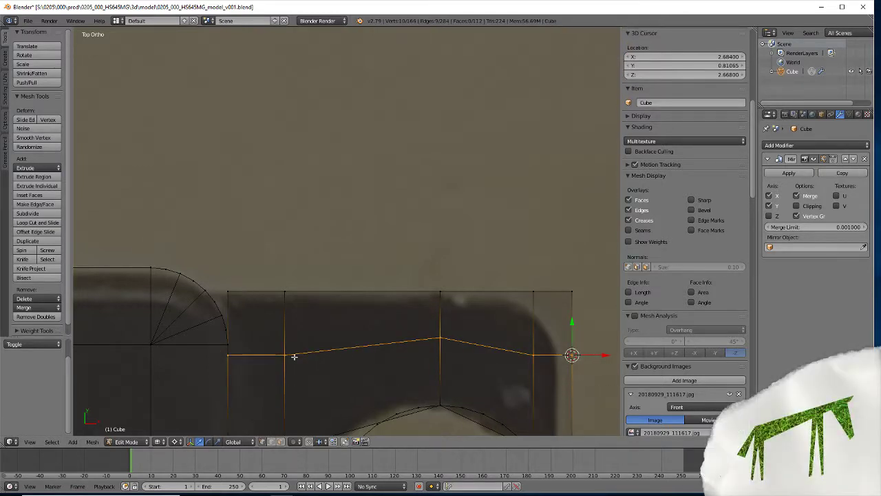
key(s)
key(y)
key(0)
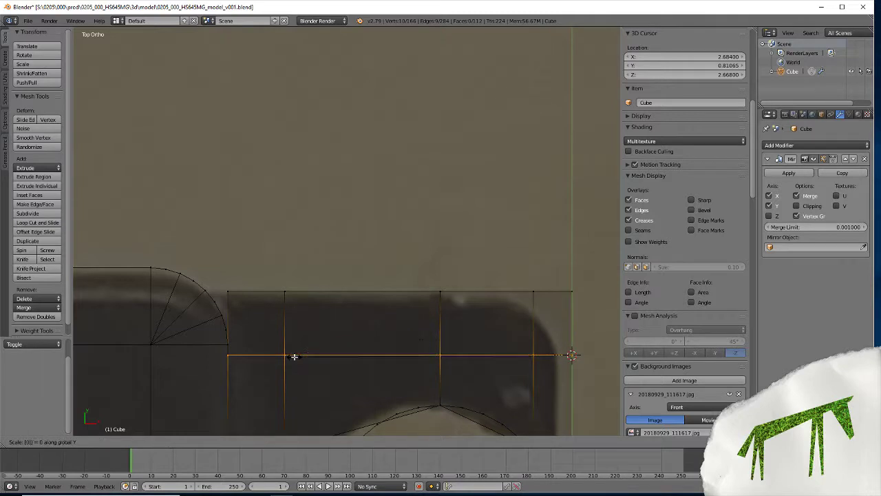
key(Return)
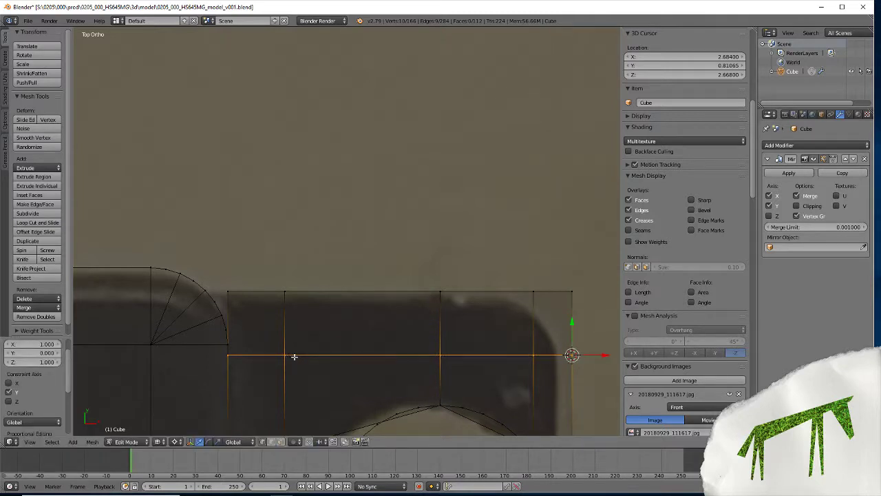
key(a)
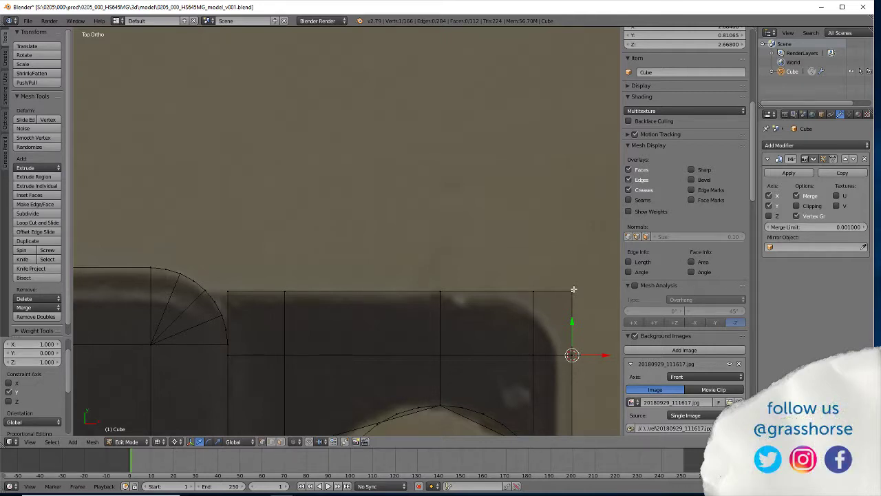
Extrude a vertex from the tab's top-right corner and rotate it 90° about Z.
key(e)
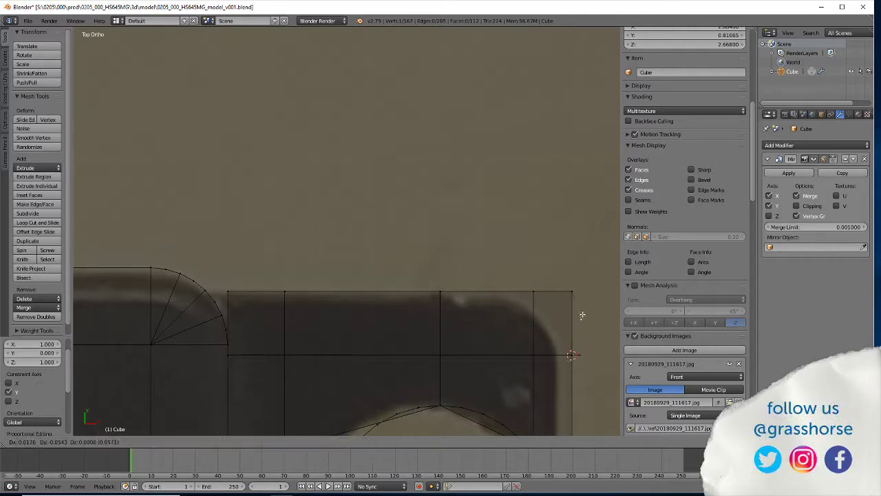
right_click(583, 292)
text(r)
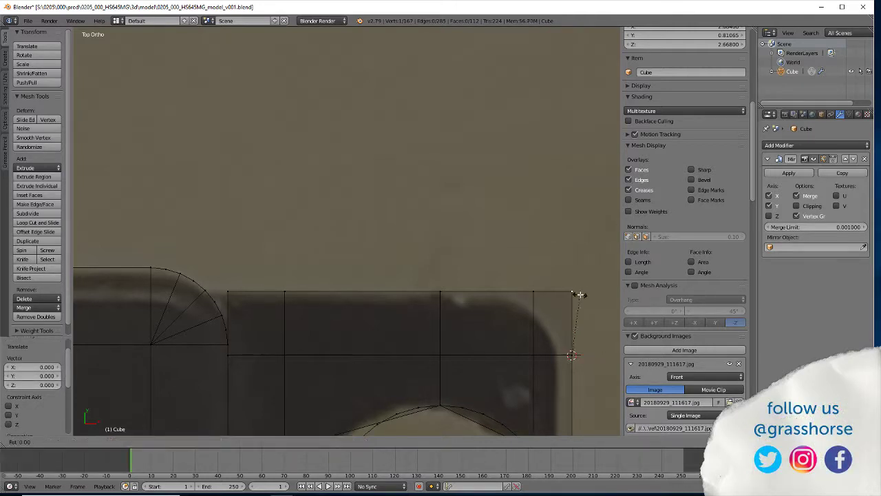
text(z)
text(90)
key(Return)
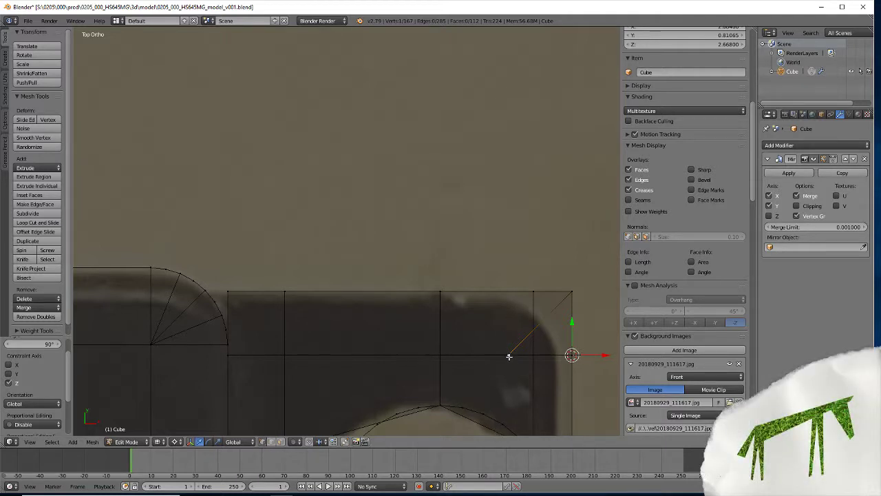
Add vertical edge loop cuts down through the tab near its rounded end.
scroll(509, 356, down, 2)
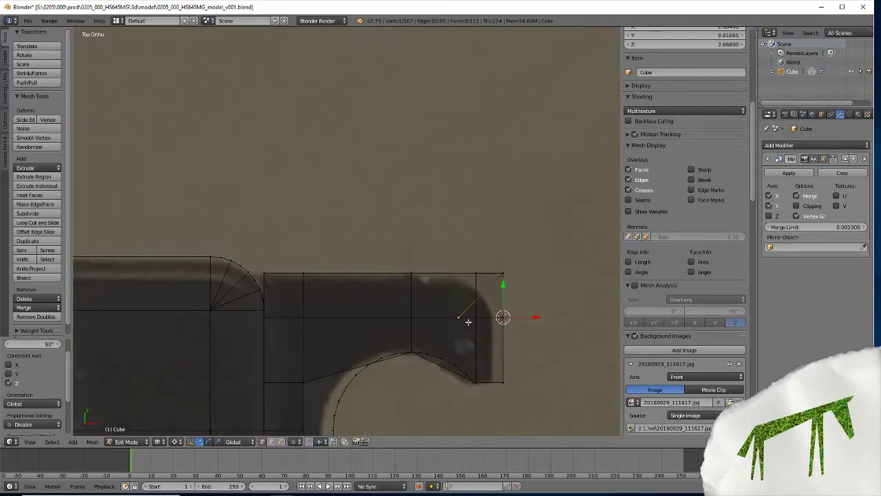
click(37, 223)
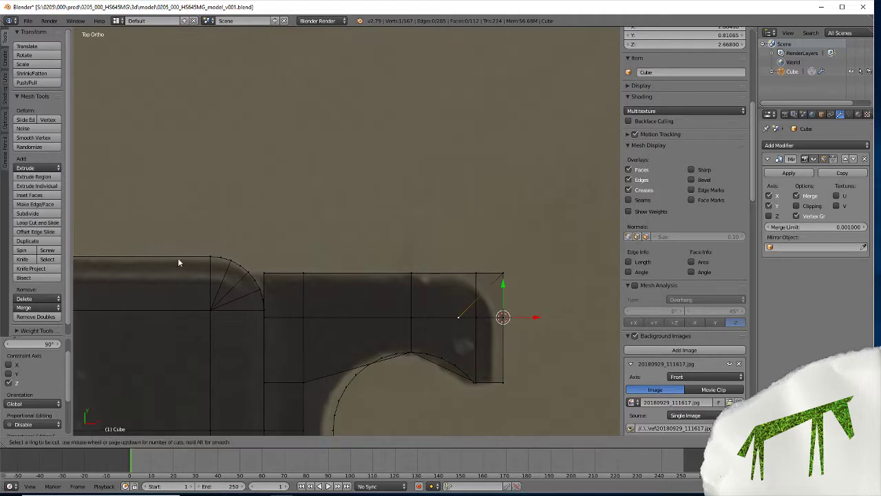
click(455, 284)
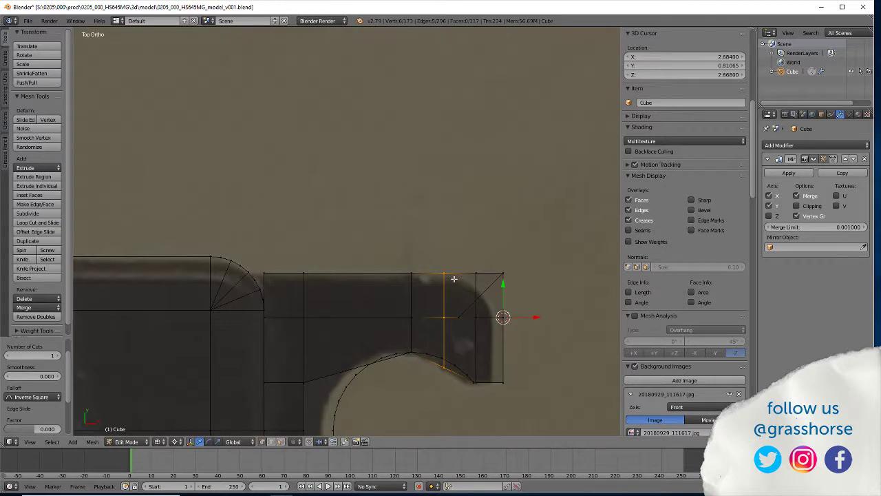
click(38, 222)
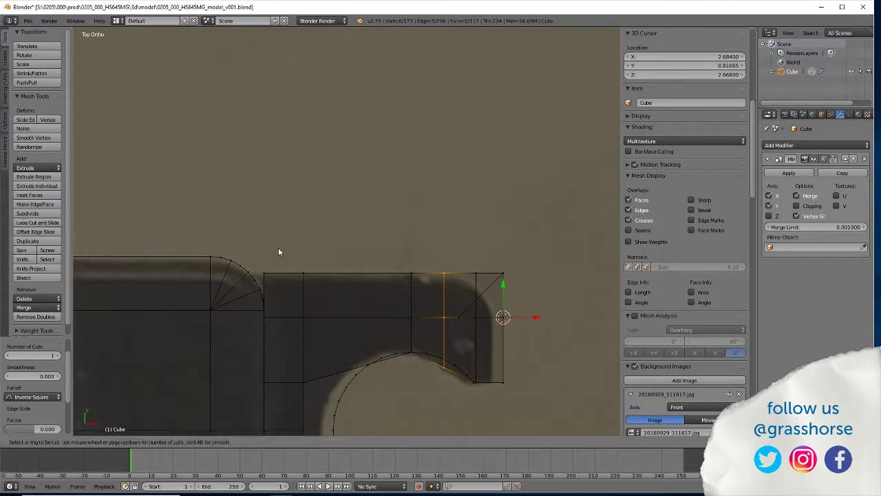
click(460, 288)
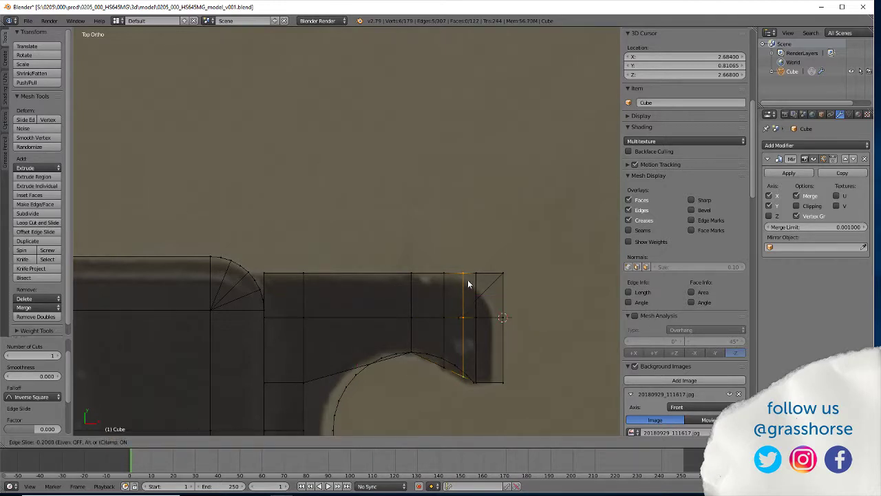
click(468, 282)
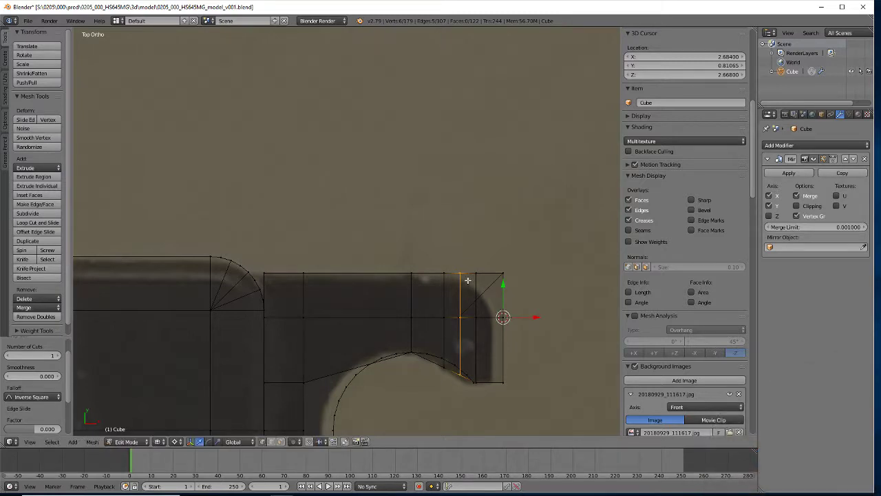
Snap the cursor to a loop vertex and straighten the vertical loop with scale X 0.
right_click(453, 317)
key(shift+s)
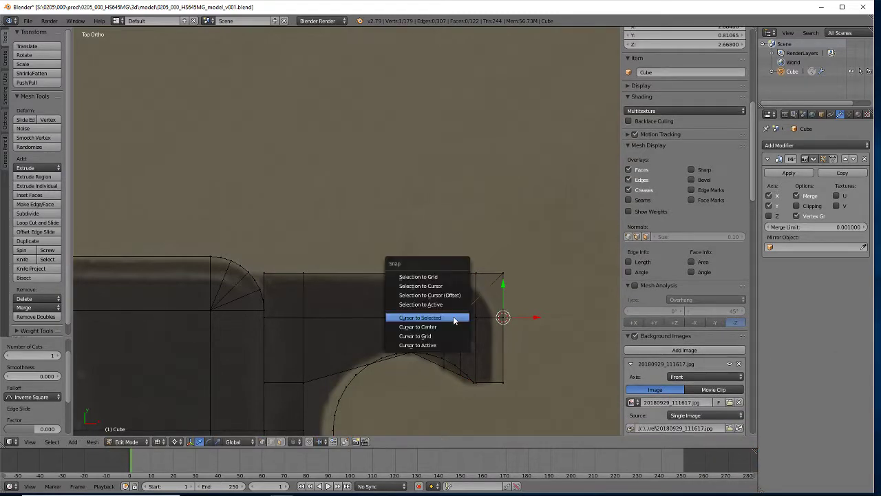
click(455, 318)
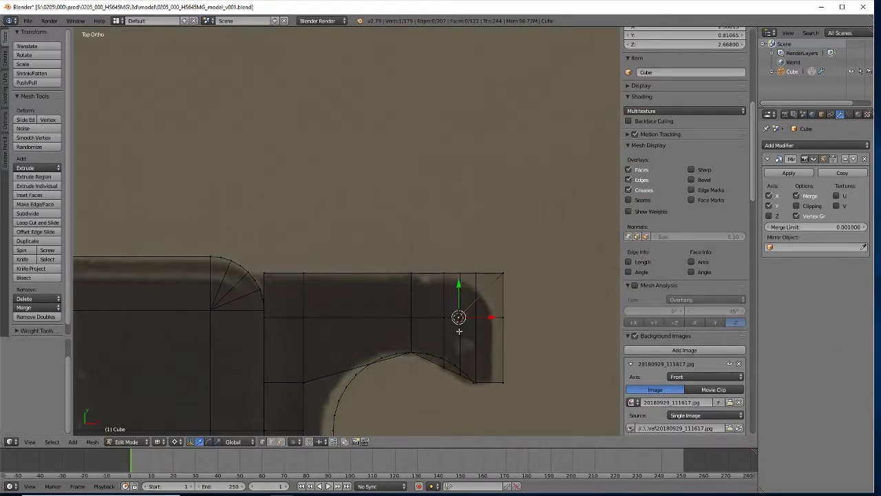
alt+right_click(463, 333)
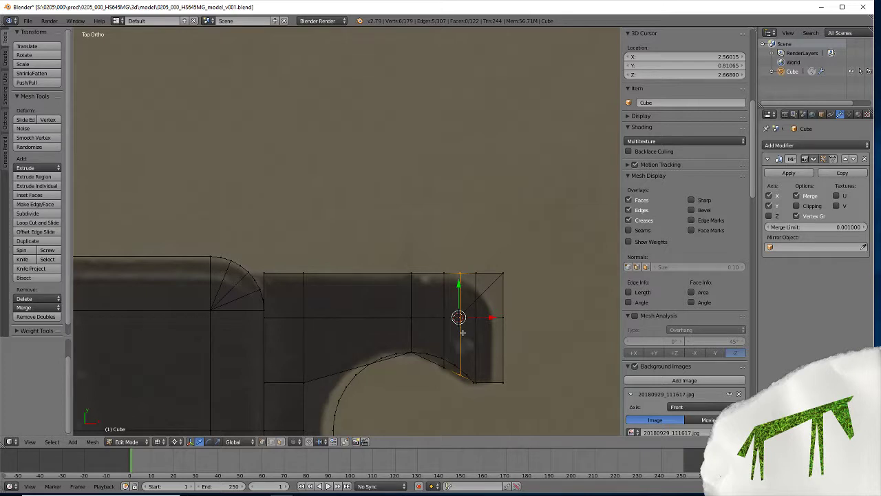
key(s)
key(x)
key(0)
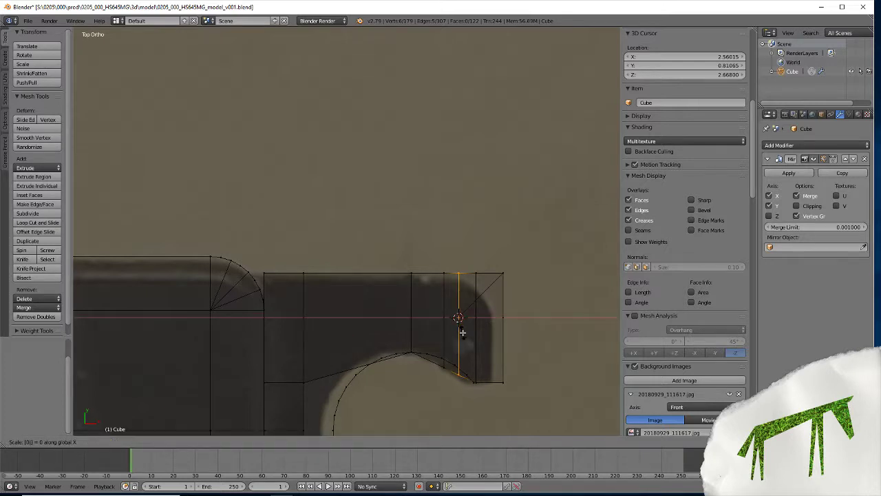
key(Return)
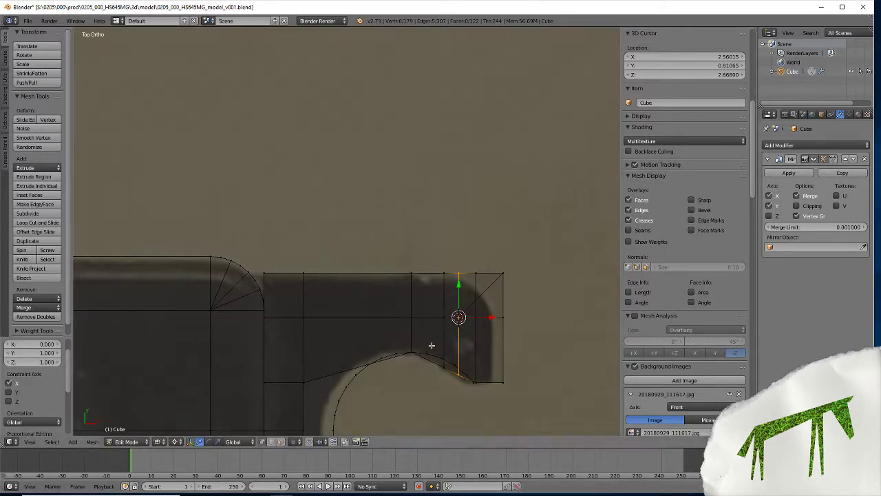
scroll(540, 334, up, 5)
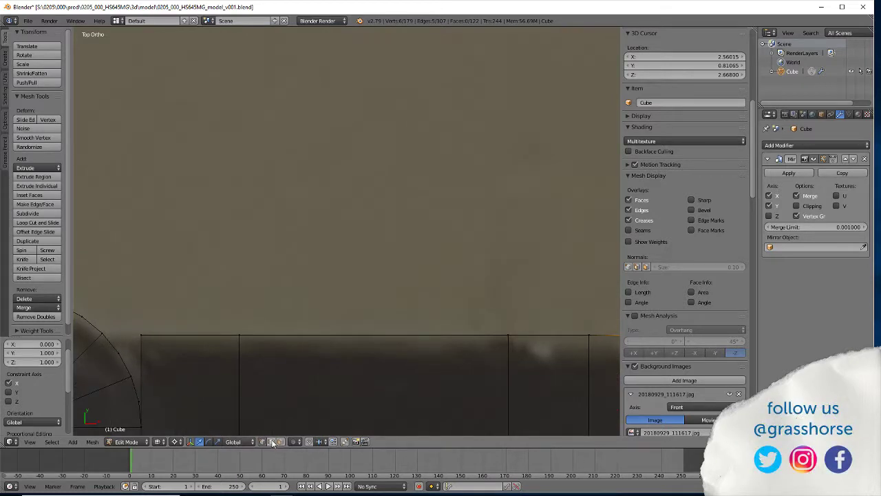
Delete the diagonal edge at the tab's corner.
scroll(492, 347, down, 2)
right_click(550, 322)
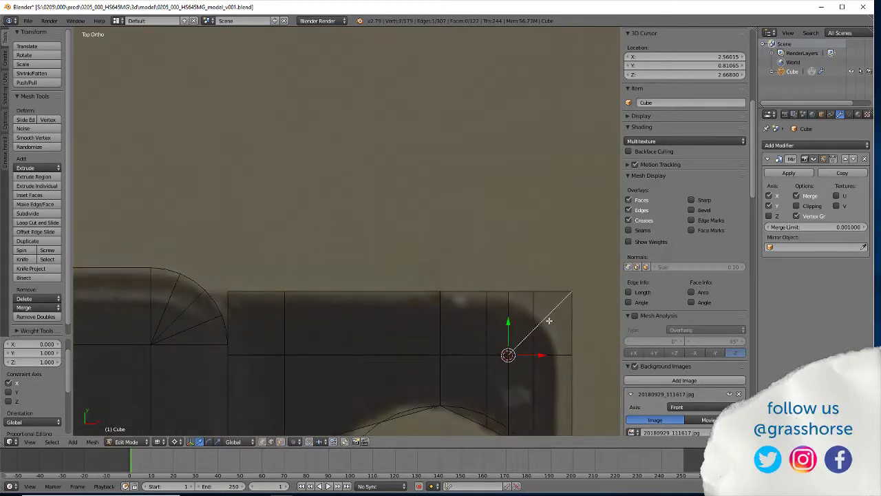
key(x)
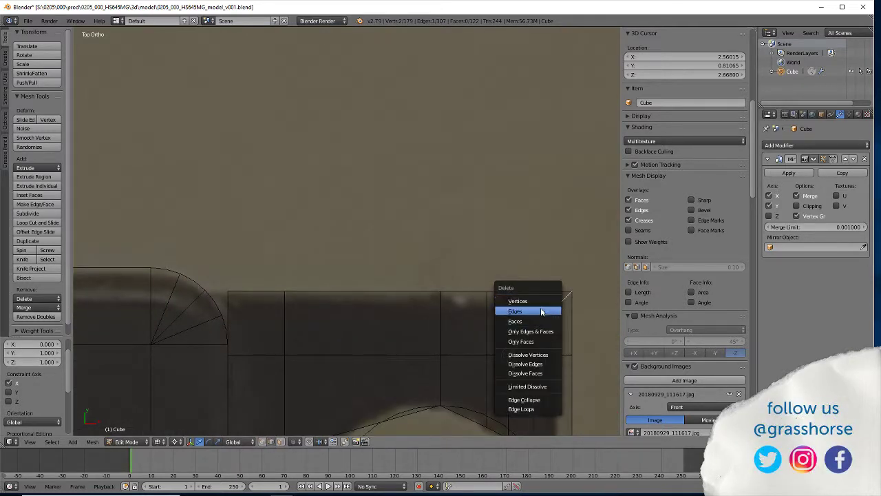
click(544, 311)
Select the tab's corner faces in solid view and delete them, leaving an open hole.
mouse_move(482, 387)
middle_down()
mouse_move(462, 356)
mouse_move(402, 354)
mouse_move(447, 299)
mouse_move(372, 219)
mouse_move(397, 267)
mouse_move(272, 204)
mouse_move(225, 55)
mouse_move(248, 206)
mouse_move(260, 243)
mouse_move(288, 256)
mouse_move(241, 215)
middle_up()
click(280, 442)
key(z)
right_click(354, 192)
shift+right_click(380, 240)
shift+right_click(263, 188)
scroll(228, 42, down, 4)
shift+right_click(256, 213)
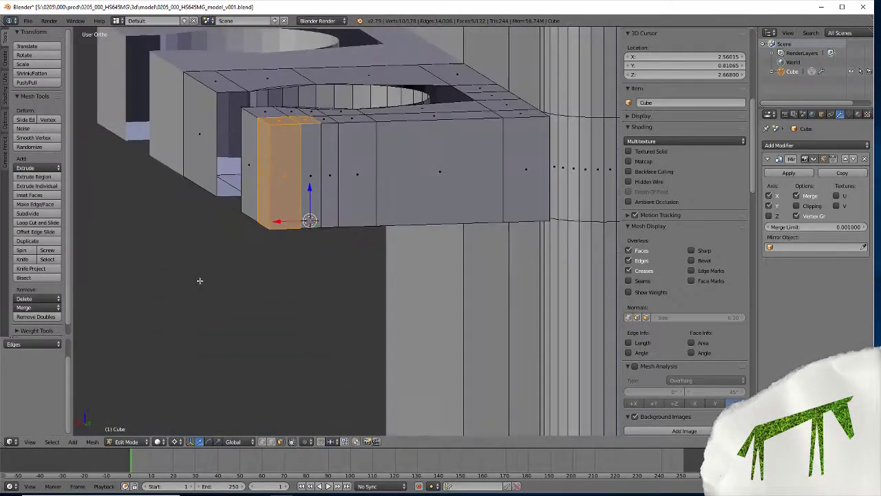
shift+right_click(303, 190)
middle_drag(303, 271, 314, 190)
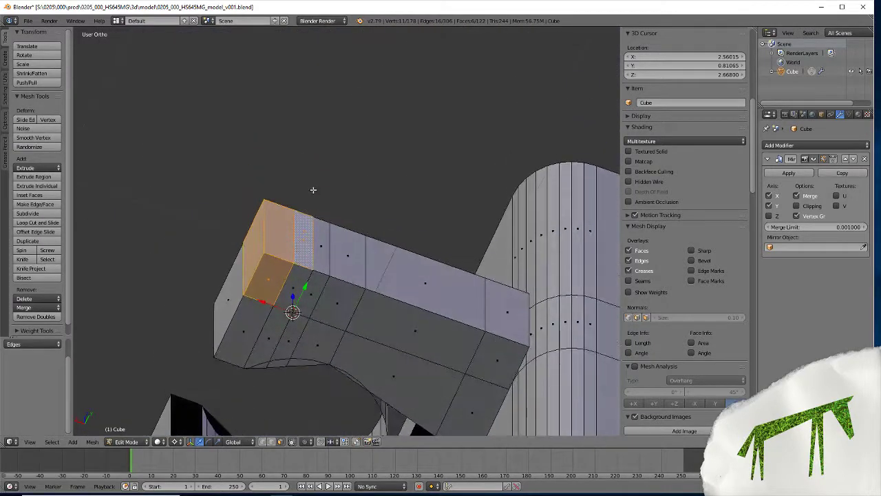
shift+right_click(284, 290)
key(x)
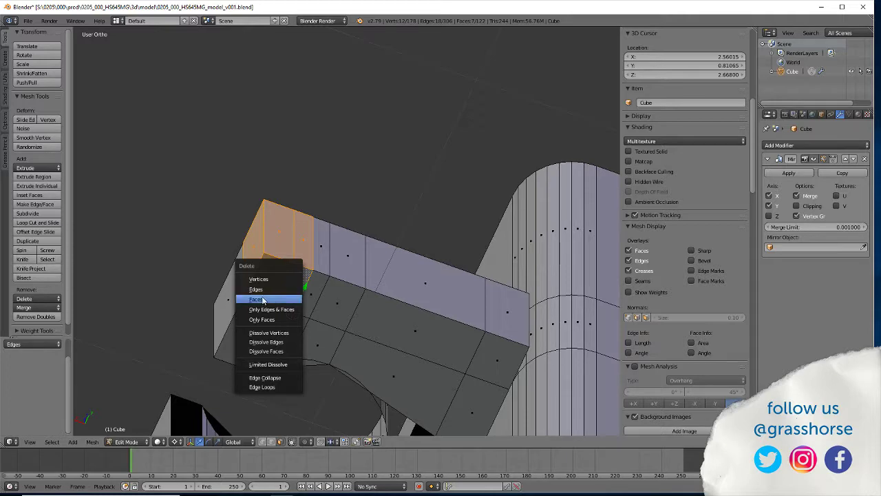
click(265, 297)
key(KP_7)
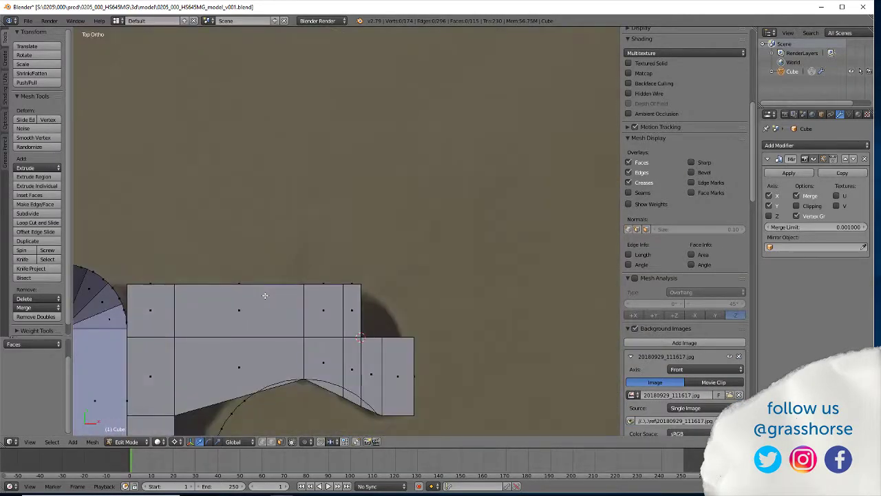
Move the 3D cursor onto the tab's upper corner vertex where it meets the part.
click(262, 442)
right_click(360, 337)
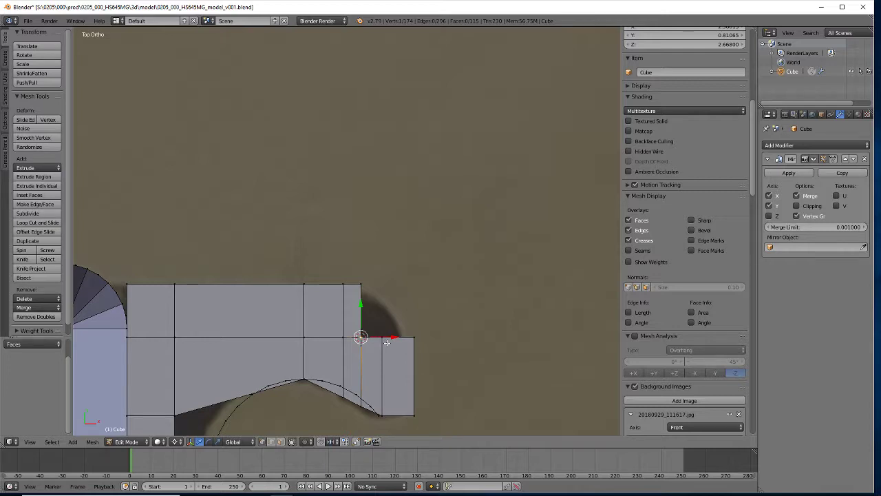
middle_drag(419, 341, 311, 363)
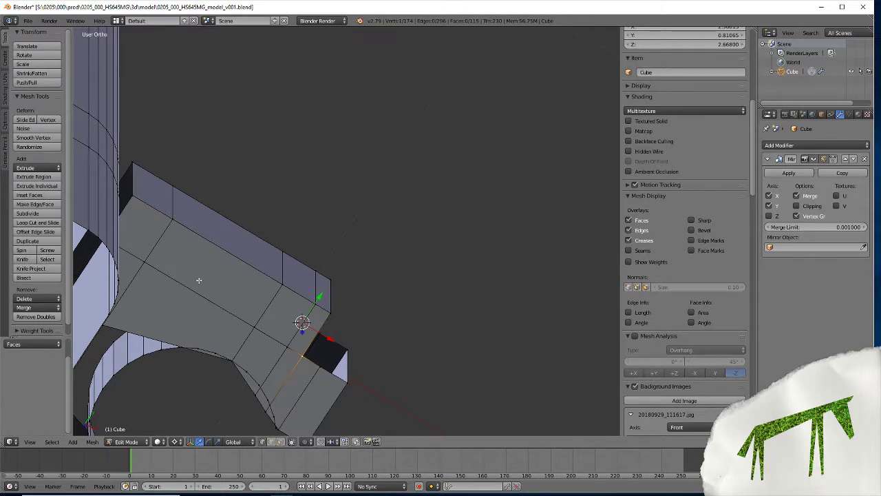
middle_drag(304, 353, 318, 294)
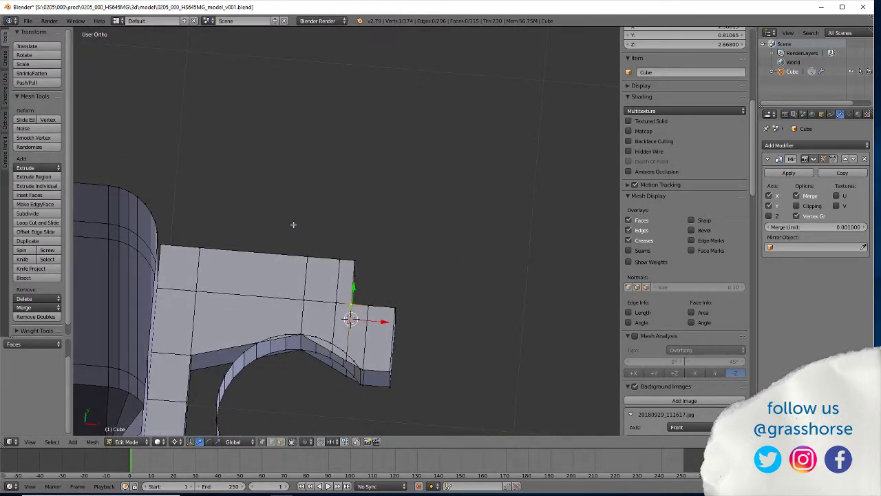
right_click(346, 304)
key(shift+s)
click(348, 305)
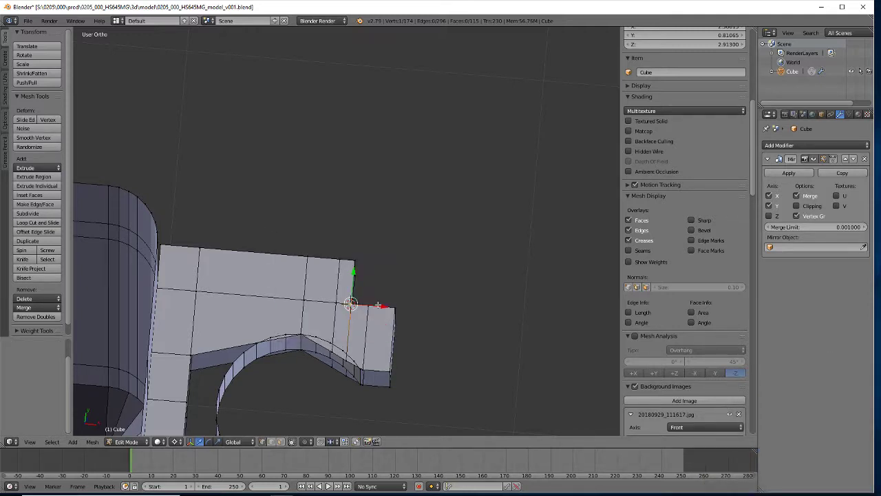
Add the tab's top edge to the selection and return to top wireframe view.
middle_drag(403, 312, 380, 359)
shift+right_click(350, 322)
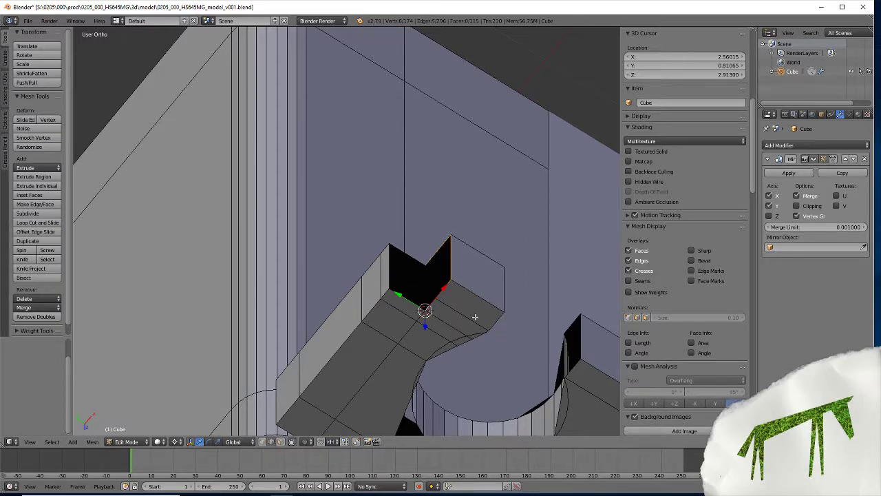
key(KP_7)
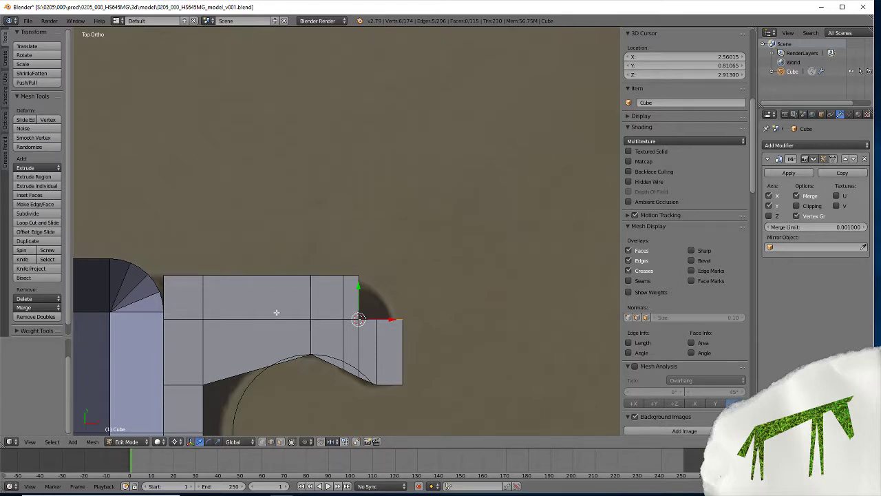
key(z)
shift+scroll(423, 326, up, 4)
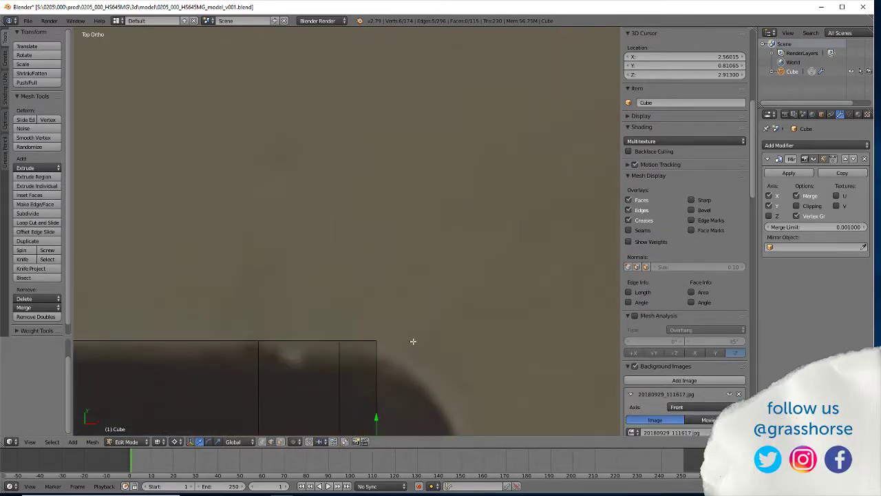
scroll(448, 191, up, 3)
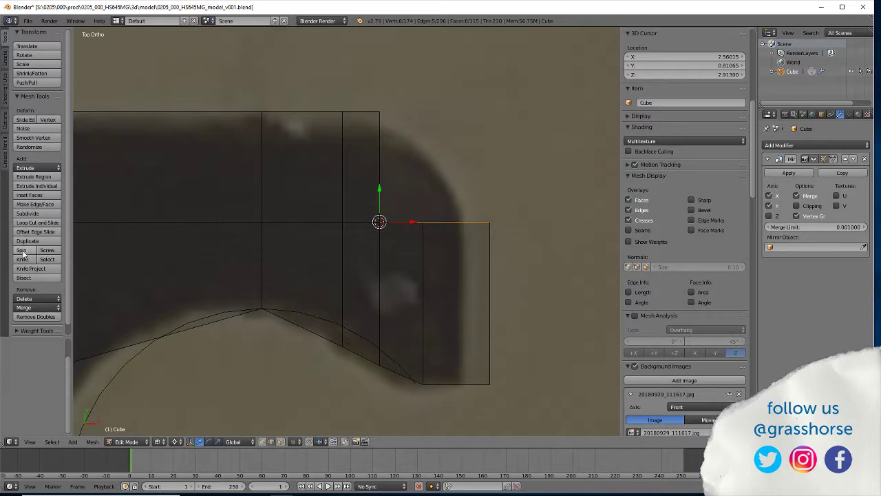
Spin the selected edge around the 3D cursor by -90° to round the tab corner.
click(22, 251)
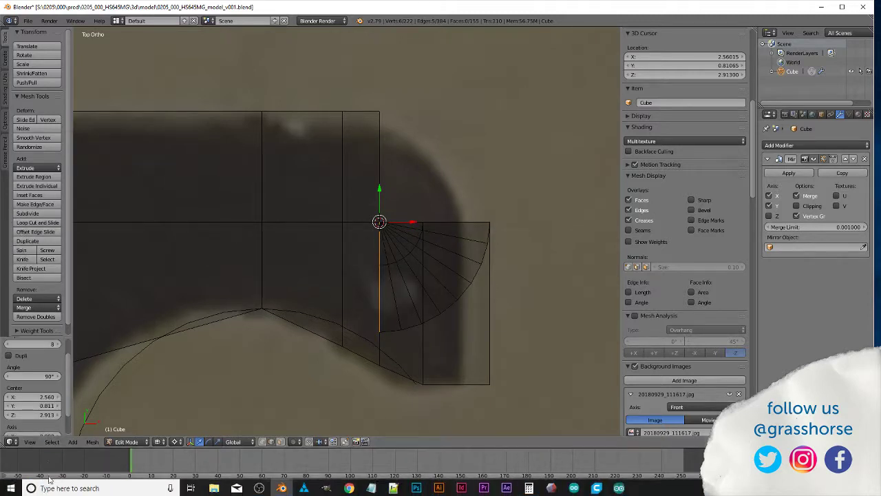
click(40, 375)
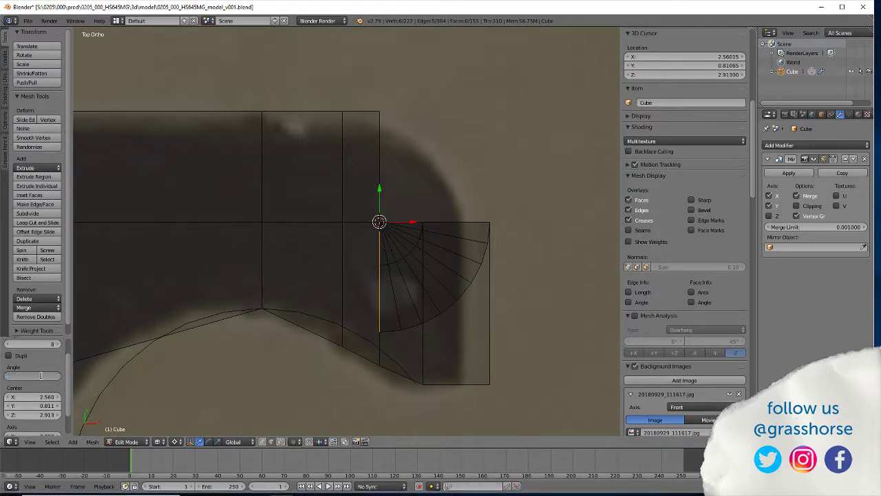
text(-90)
key(Return)
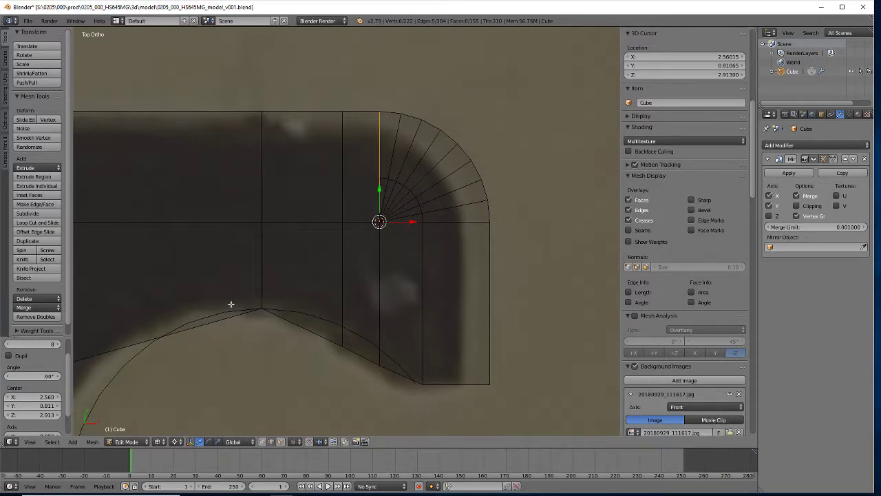
Remove the 18 duplicate vertices across the whole mesh, then deselect everything.
key(a)
key(a)
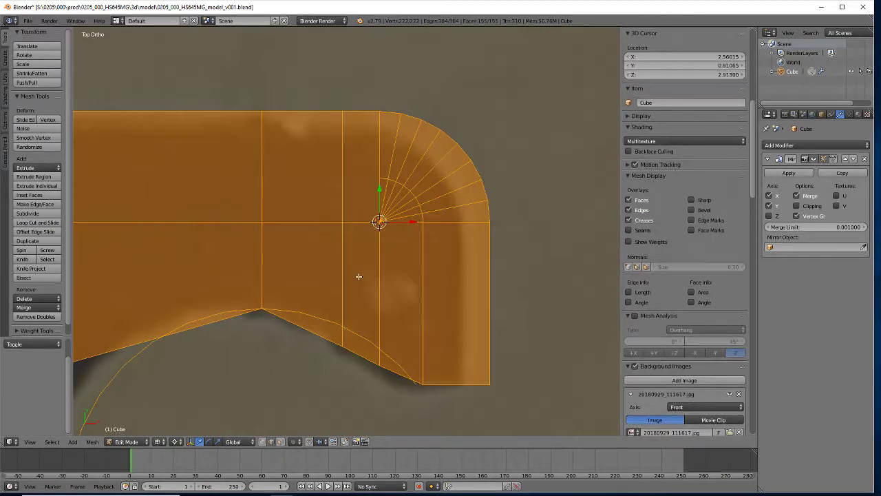
key(w)
click(359, 276)
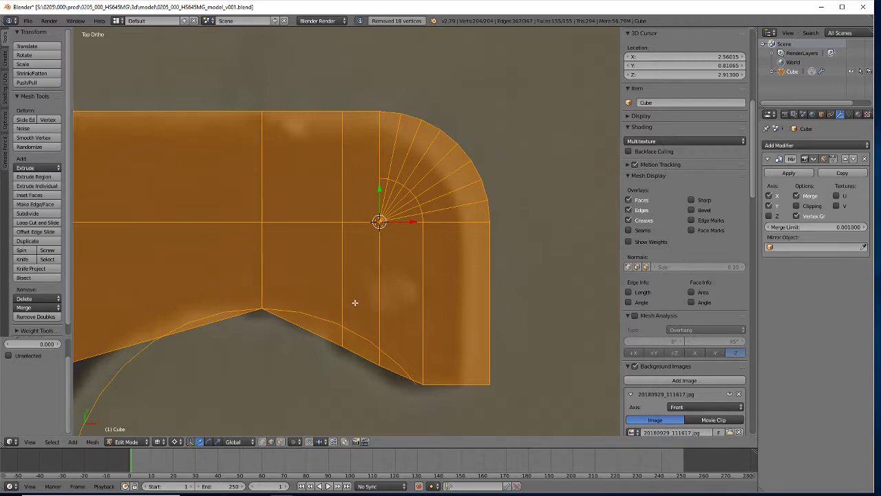
key(a)
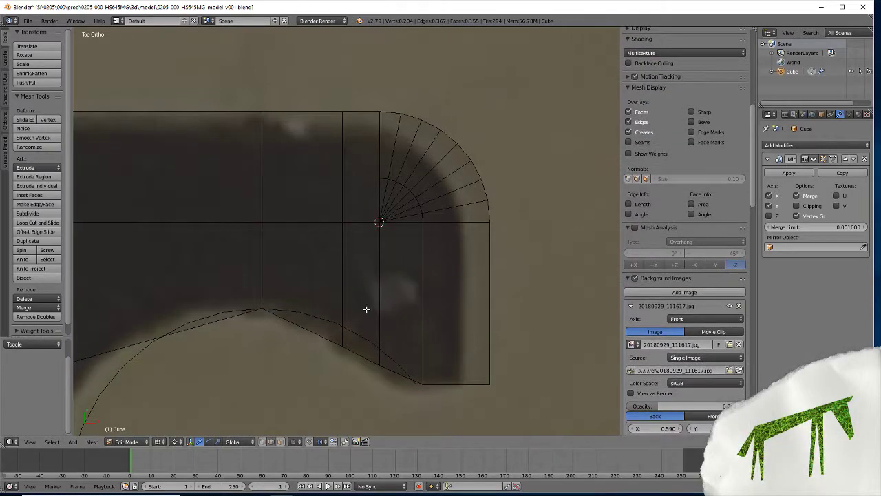
scroll(385, 358, down, 4)
middle_drag(403, 413, 386, 401)
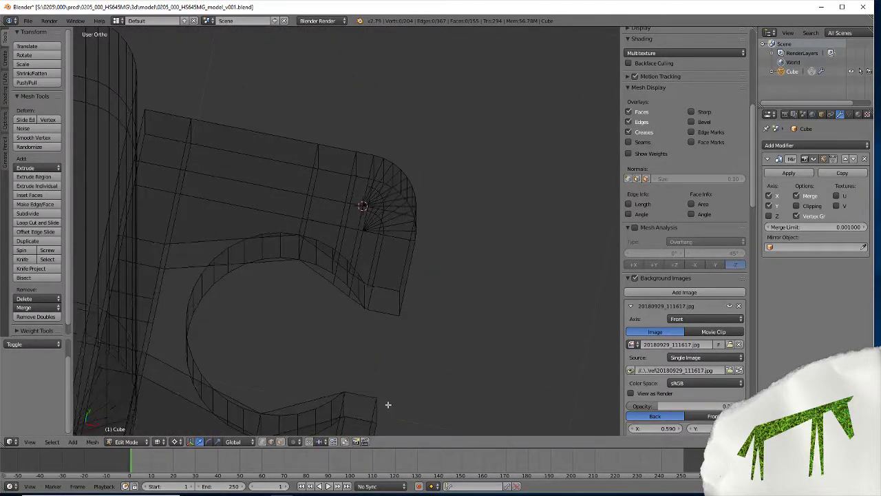
Disable limit-selection-to-visible, return to solid shading, and add an unslid loop cut across the tab's top face.
click(280, 441)
key(z)
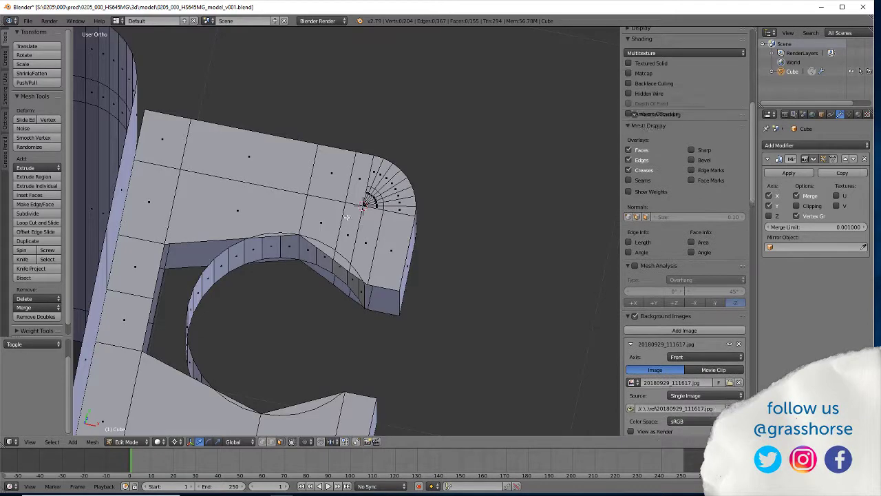
right_click(363, 199)
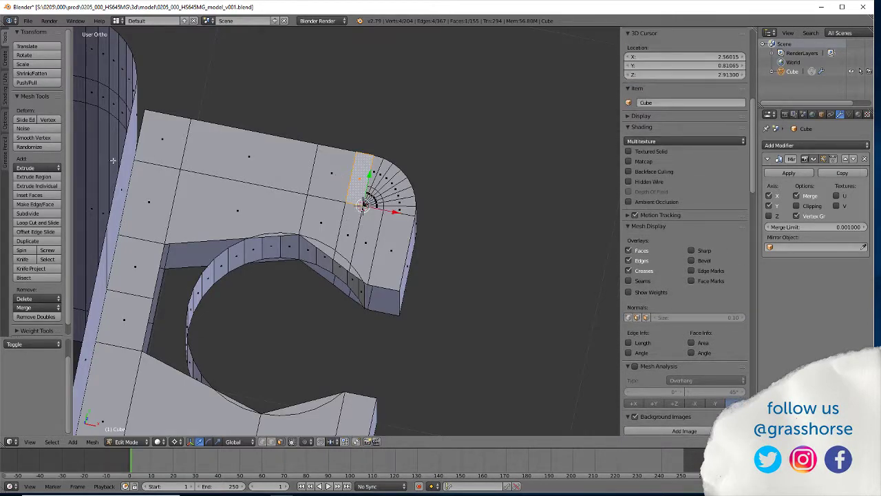
click(37, 222)
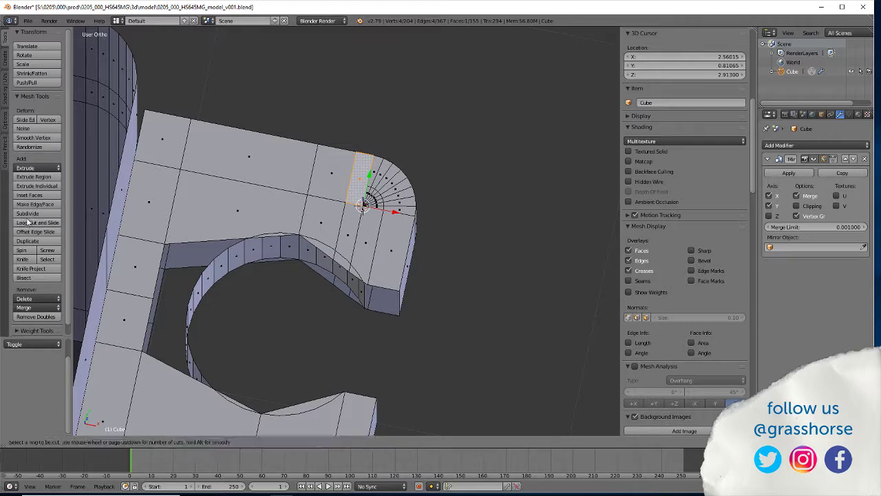
click(177, 141)
right_click(177, 141)
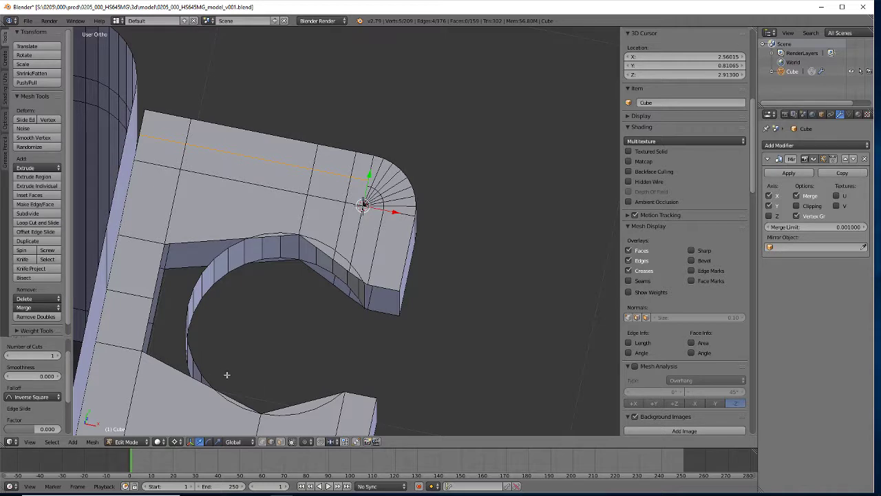
Snap the 3D cursor to the selected vertex and flatten the new loop with Y scale 0.
click(261, 442)
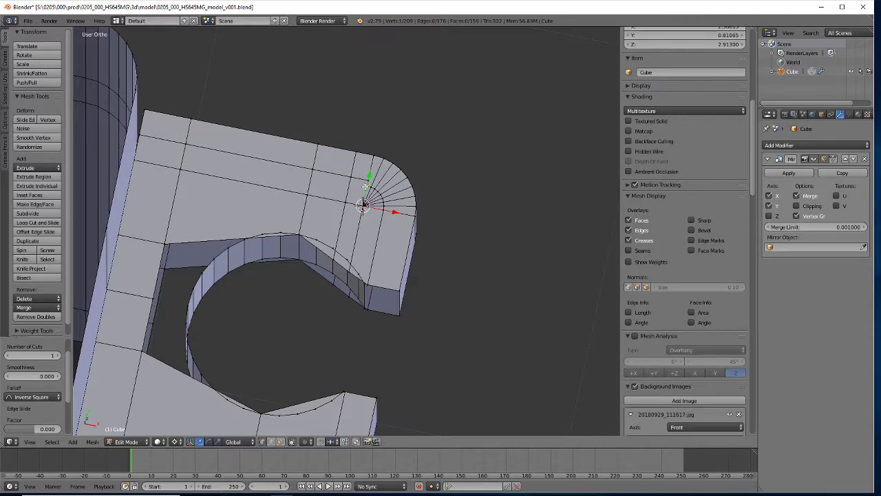
key(shift+s)
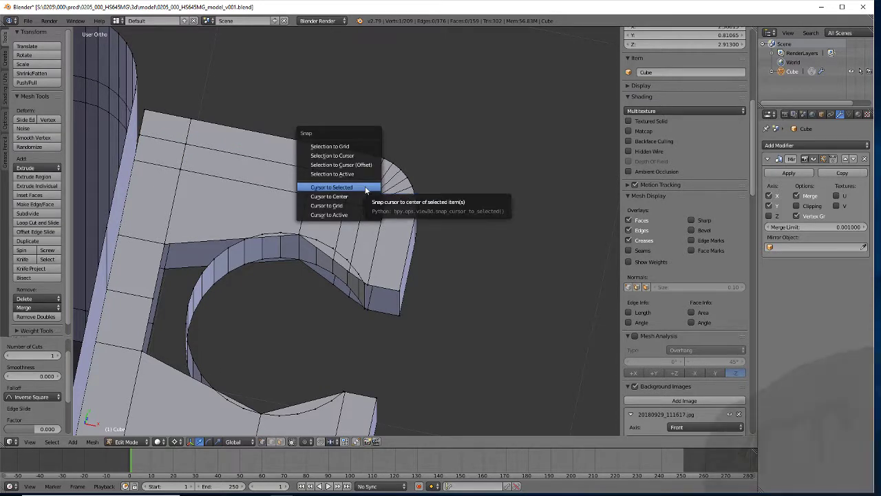
click(365, 184)
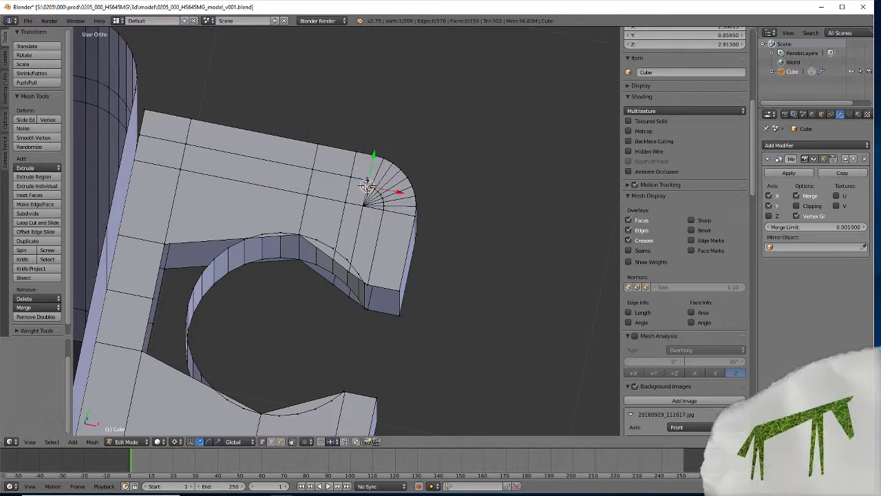
alt+right_click(262, 159)
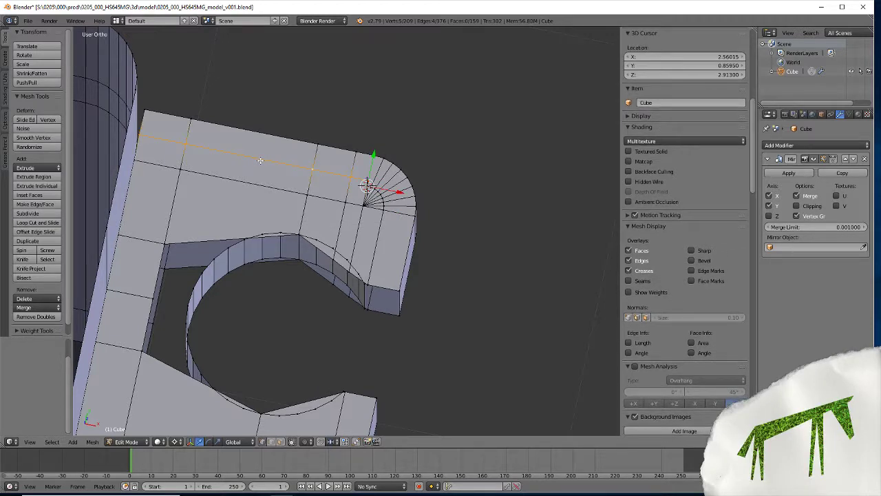
key(s)
key(y)
key(0)
key(Return)
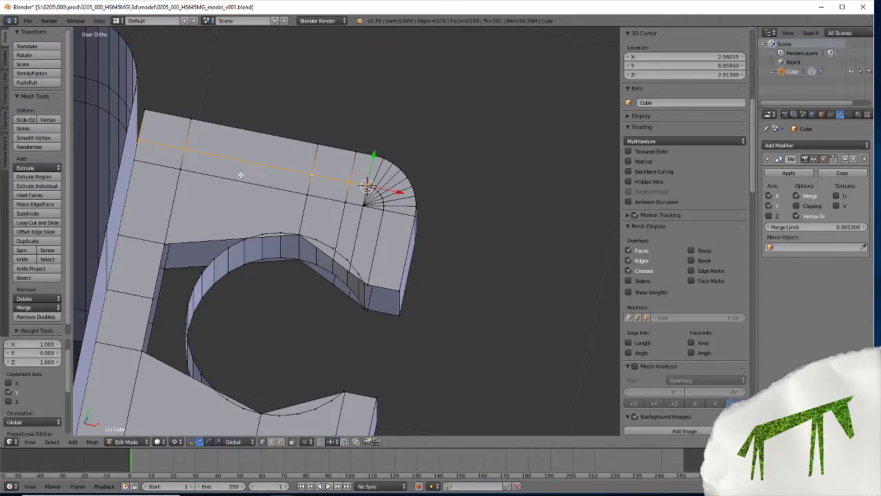
middle_drag(378, 379, 248, 192)
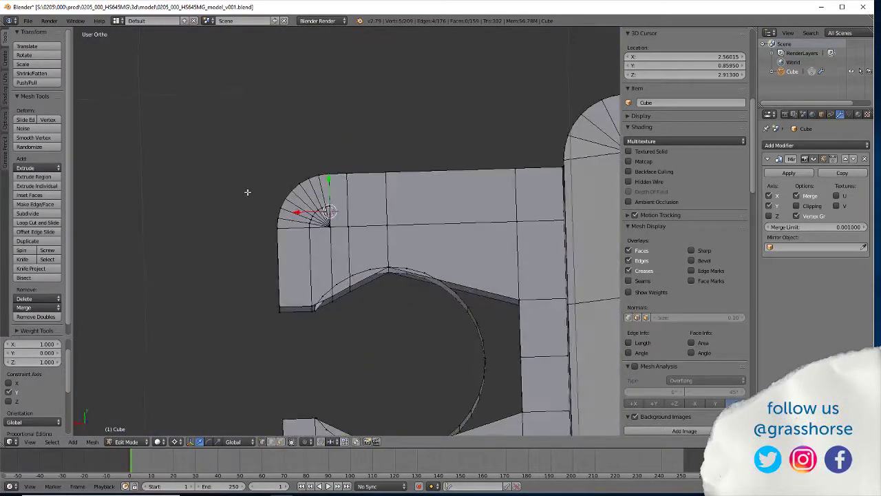
Add another loop cut across the upper face by the corner and remove doubles.
click(37, 222)
click(371, 204)
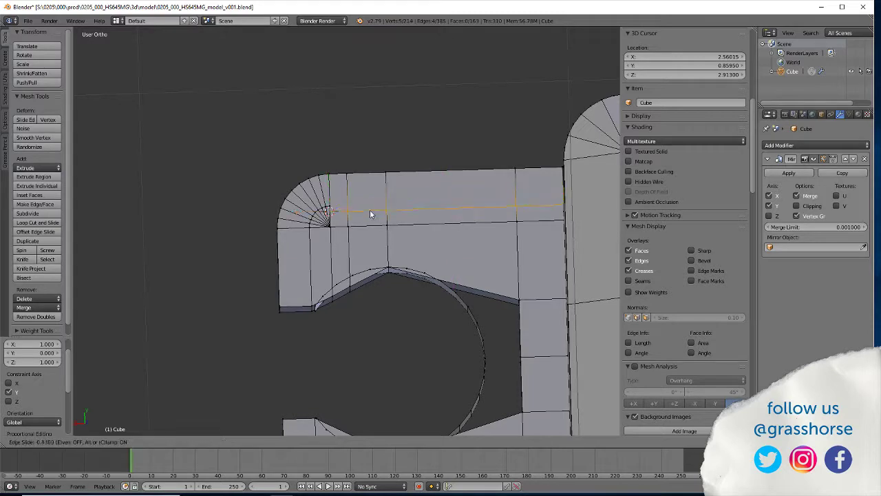
right_click(373, 201)
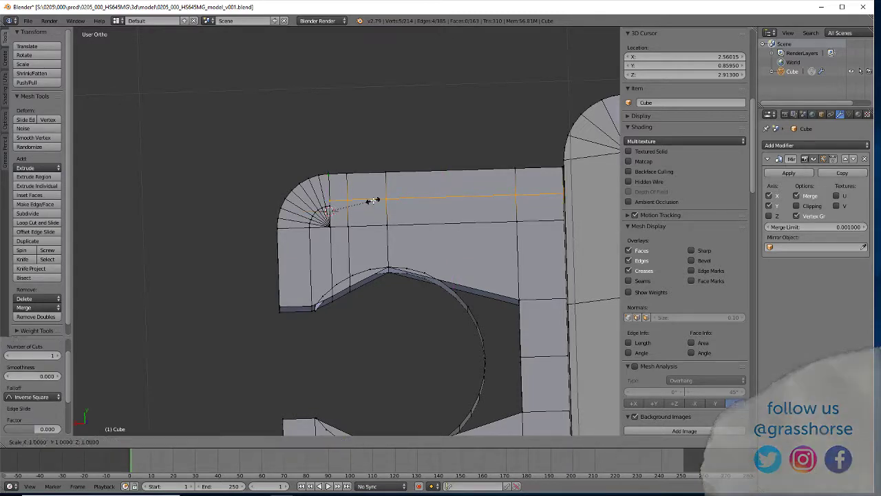
key(a)
key(a)
key(w)
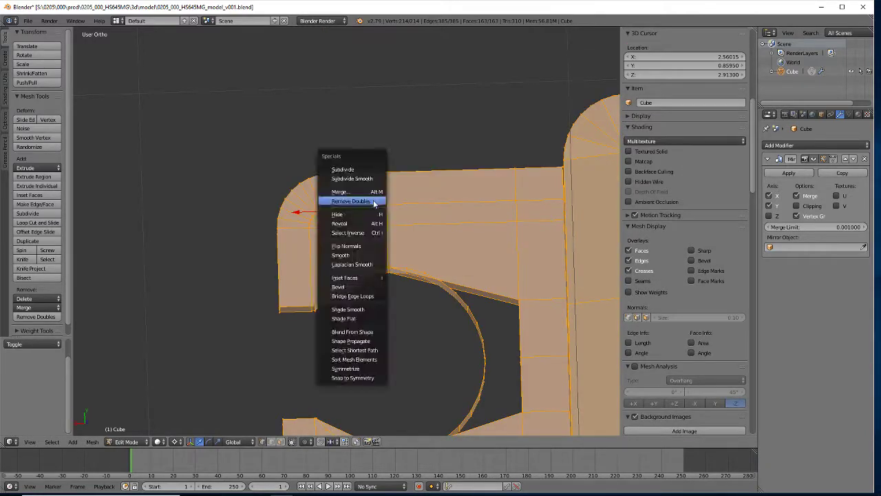
click(373, 200)
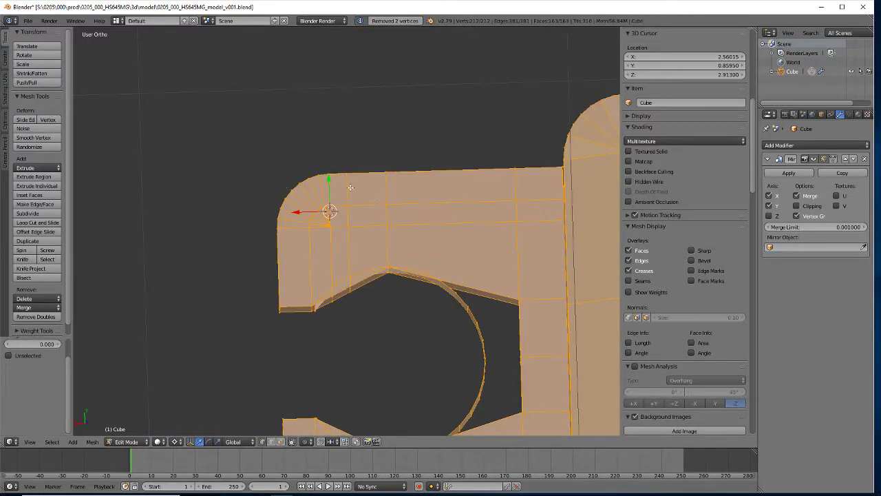
middle_drag(373, 226, 367, 255)
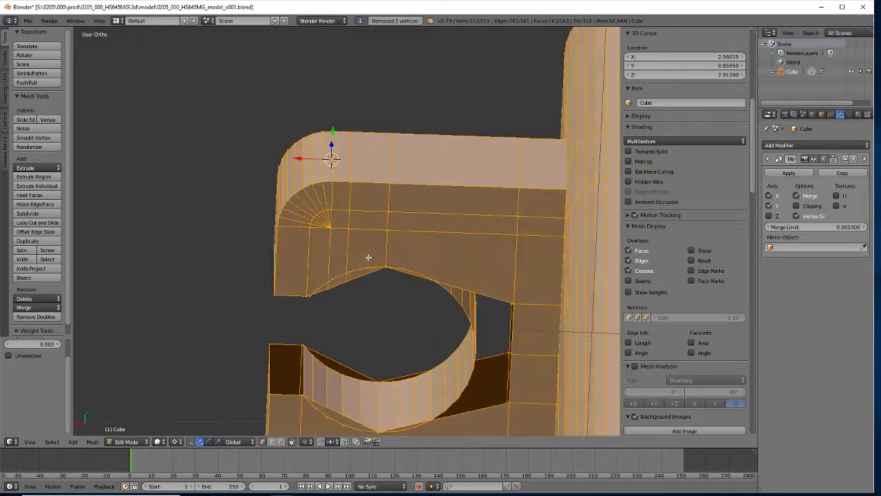
scroll(356, 242, up, 4)
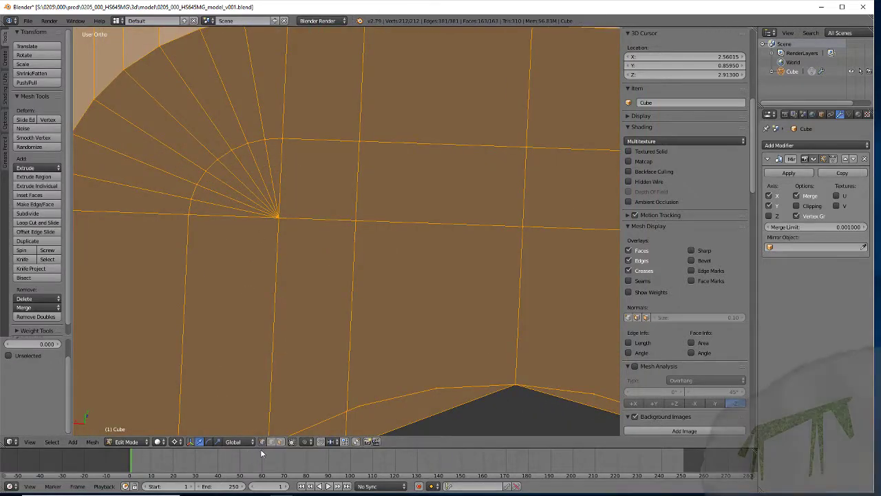
In face mode, dissolve four adjacent pairs of thin corner-fan wedges into wider faces.
click(279, 441)
right_click(269, 150)
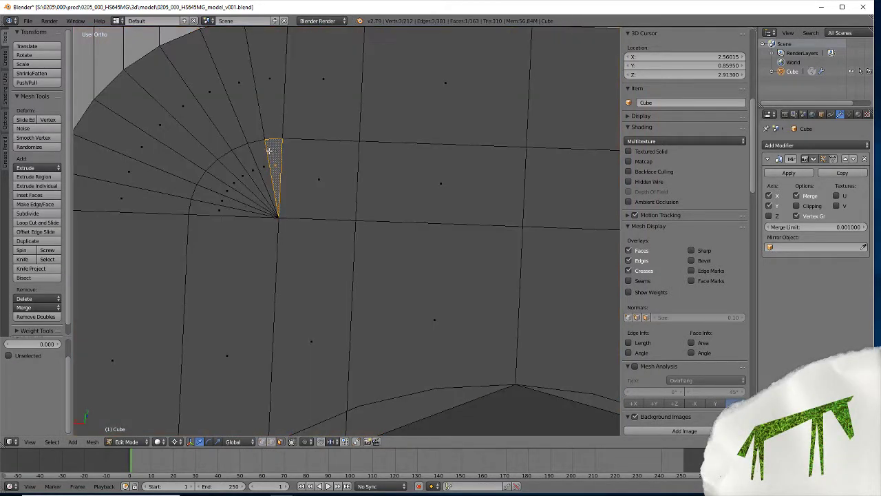
shift+right_click(261, 156)
key(ctrl+x)
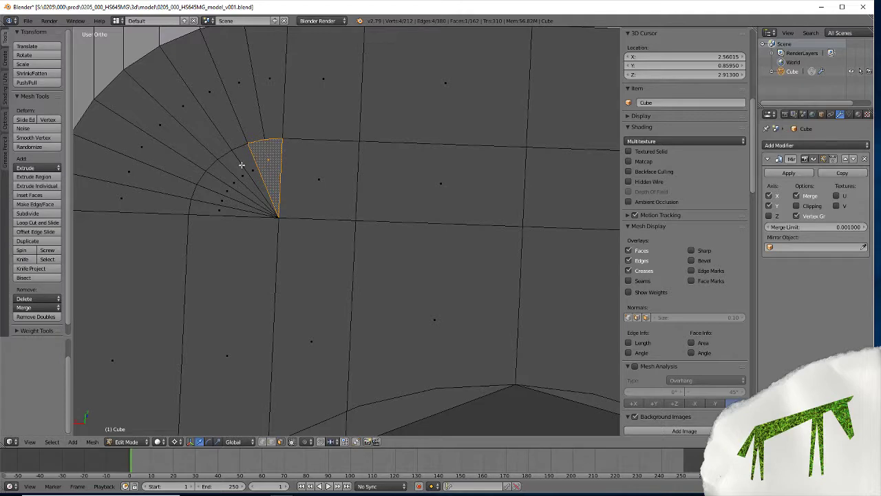
right_click(242, 160)
shift+right_click(231, 167)
key(ctrl+x)
right_click(208, 183)
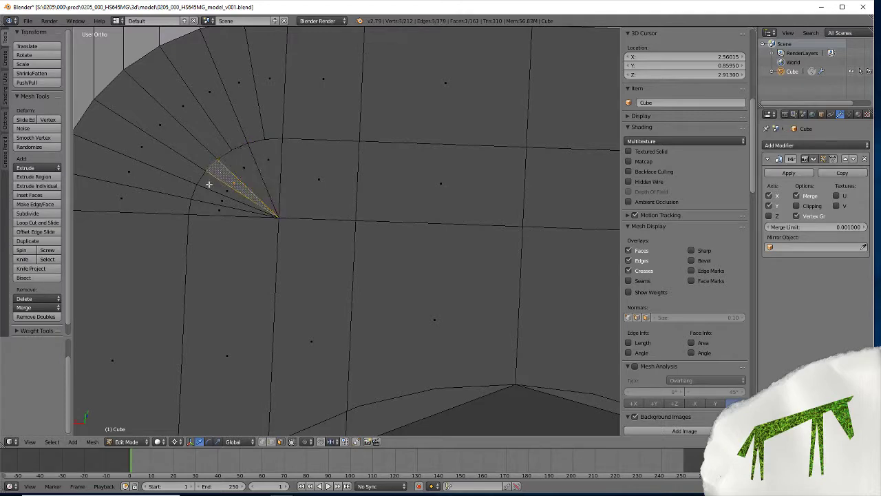
shift+right_click(206, 189)
key(ctrl+x)
right_click(207, 197)
shift+right_click(204, 208)
key(ctrl+x)
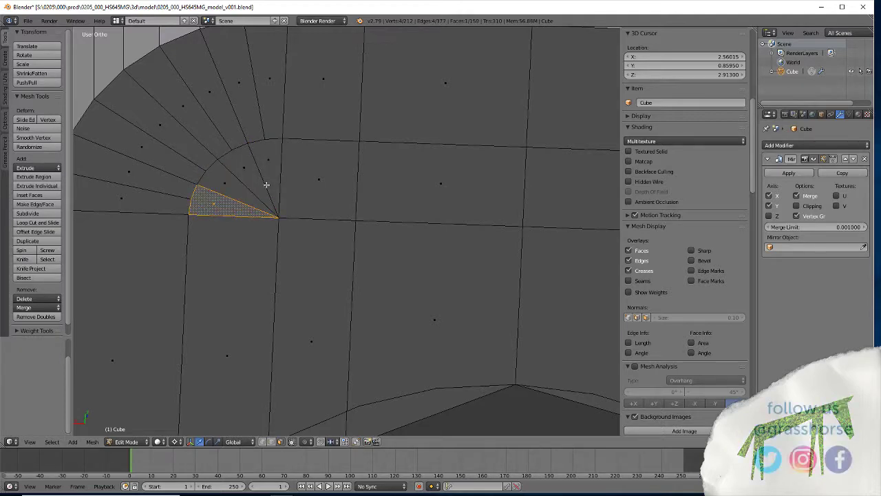
Dissolve four more wedge pairs on the fan's other side, including the thin top wedge.
middle_drag(204, 208, 298, 248)
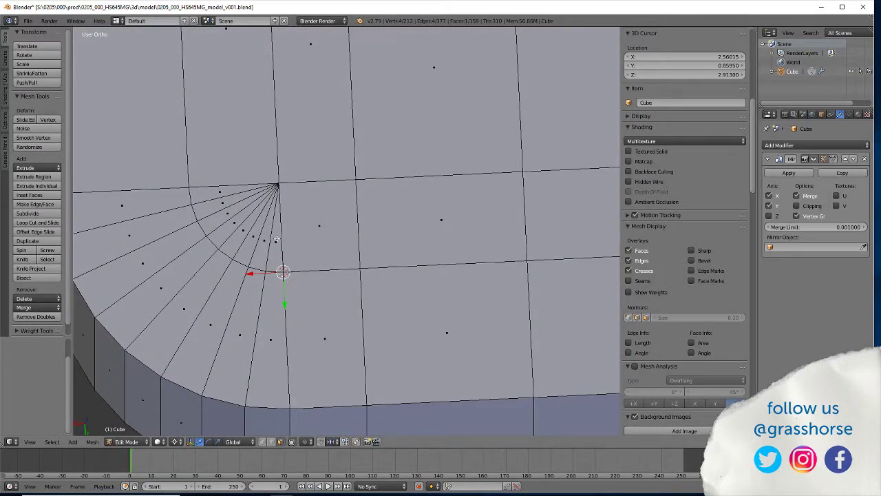
right_click(274, 238)
shift+right_click(265, 236)
key(ctrl+x)
right_click(248, 230)
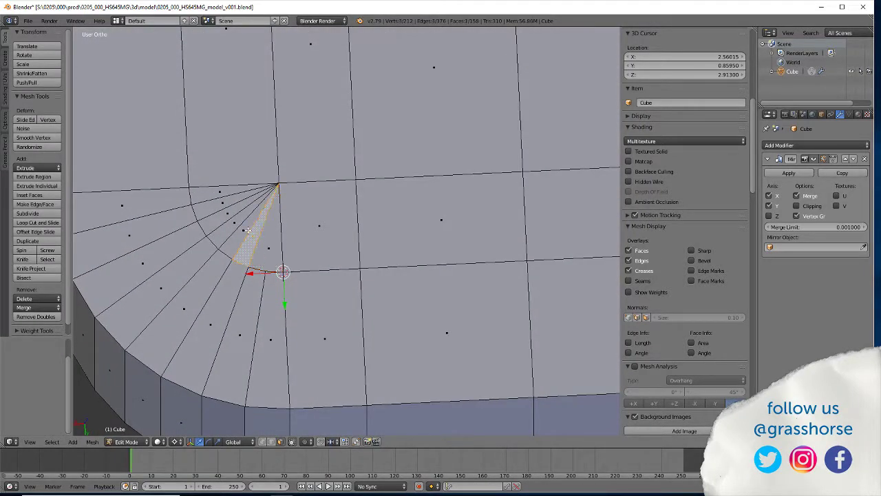
shift+right_click(244, 230)
key(ctrl+x)
right_click(235, 224)
shift+right_click(226, 214)
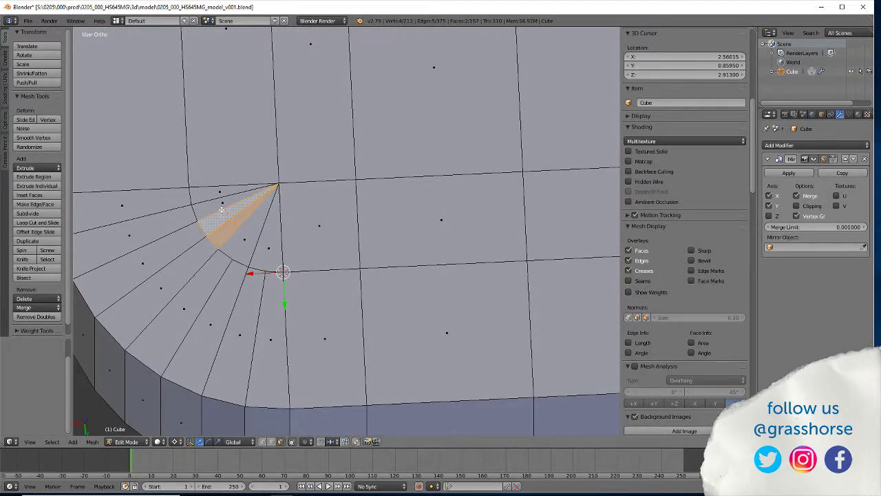
key(ctrl+x)
right_click(221, 201)
shift+right_click(216, 191)
key(ctrl+x)
Merge the vertex above the arched opening into the one on the vertical edge, At Last.
scroll(367, 289, down, 8)
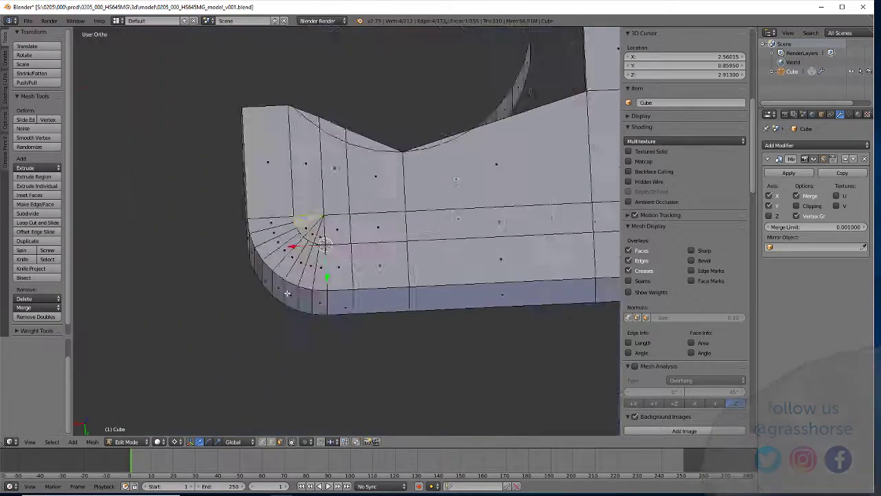
middle_drag(379, 288, 564, 251)
scroll(564, 251, up, 6)
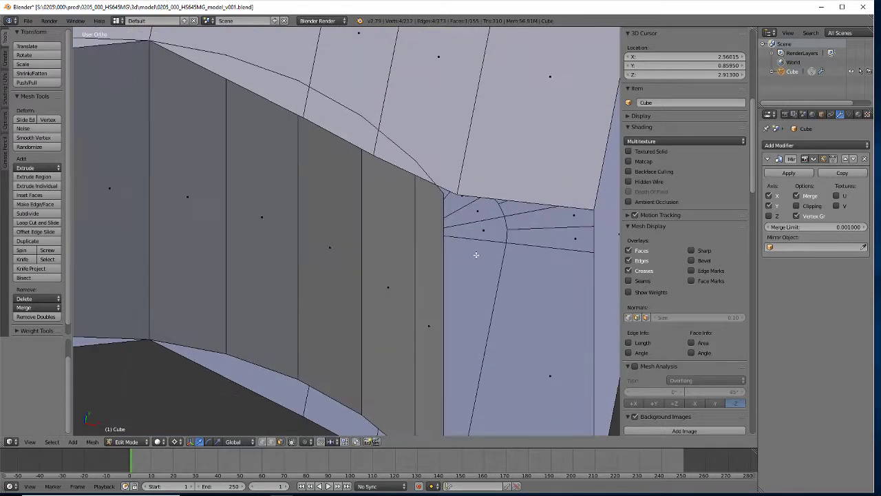
scroll(478, 255, down, 4)
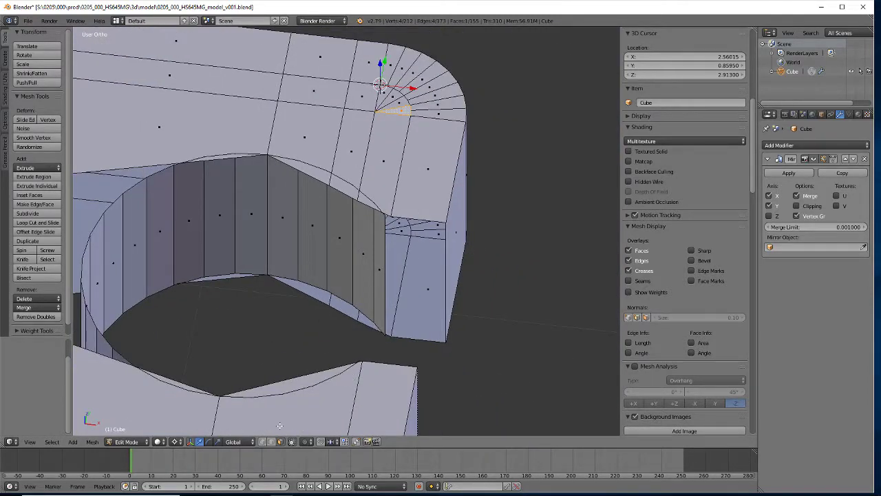
right_click(426, 127)
scroll(685, 227, down, 2)
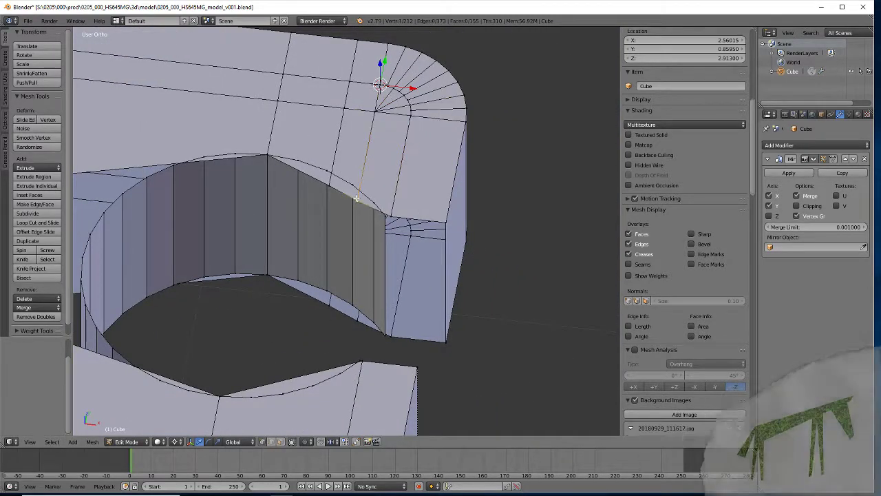
scroll(413, 227, up, 3)
middle_drag(443, 218, 371, 180)
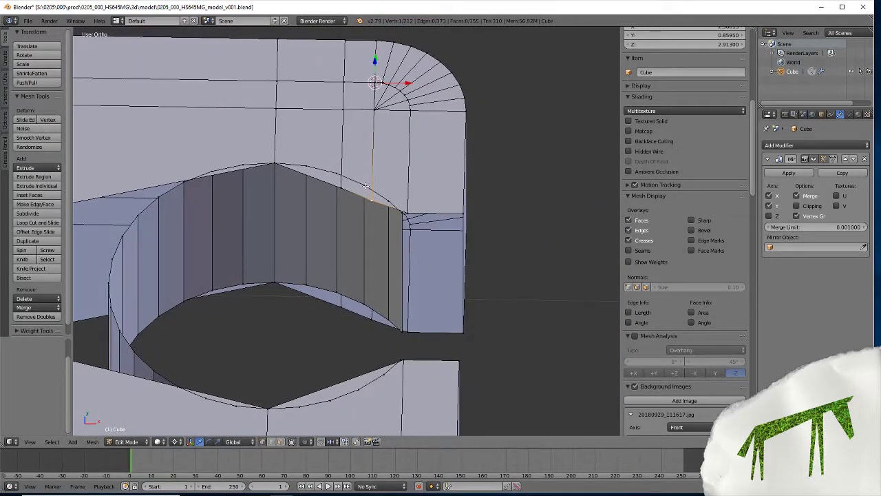
shift+right_click(364, 184)
key(alt+m)
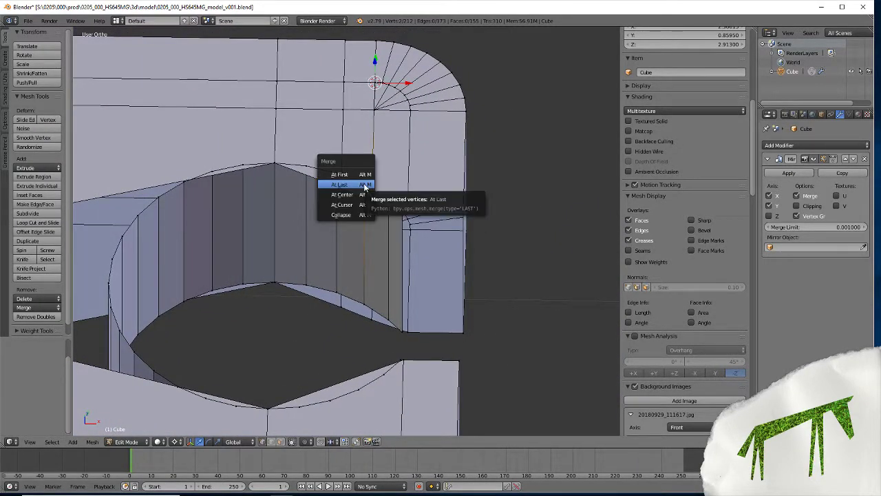
click(363, 184)
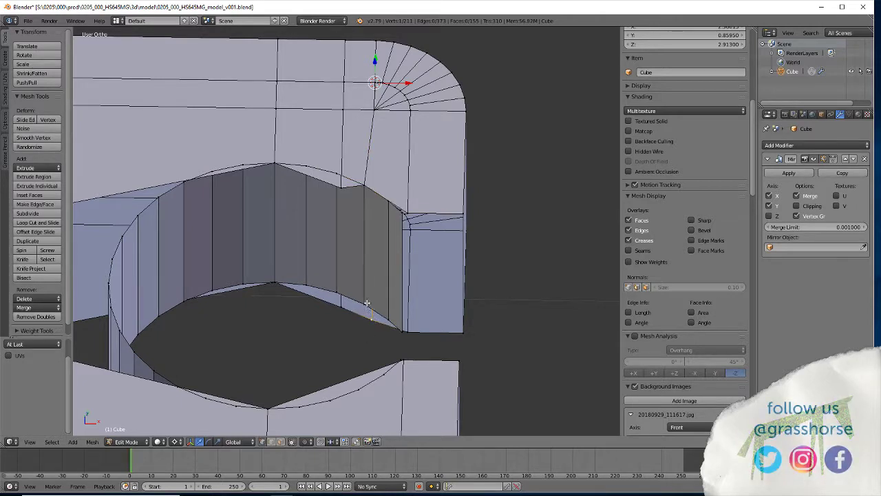
Merge three more stray vertex pairs along the arch's top and bottom edges, At Last.
shift+right_click(366, 306)
key(alt+m)
click(366, 307)
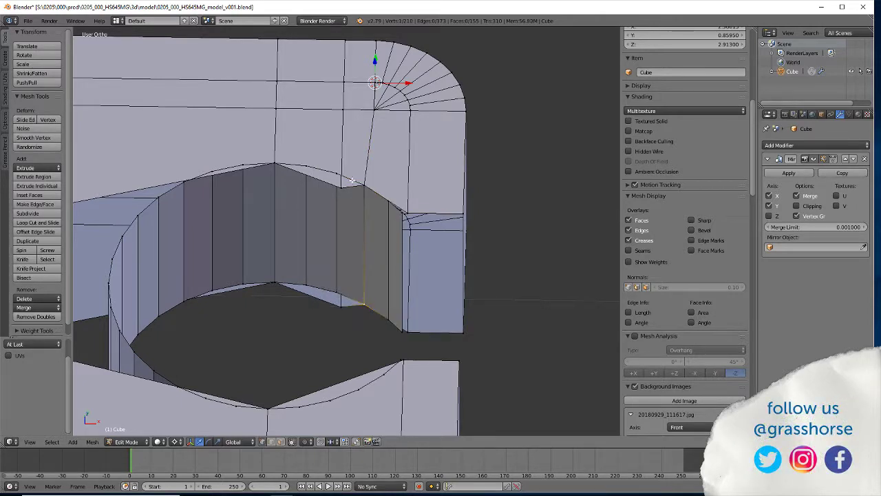
shift+right_click(340, 186)
key(alt+m)
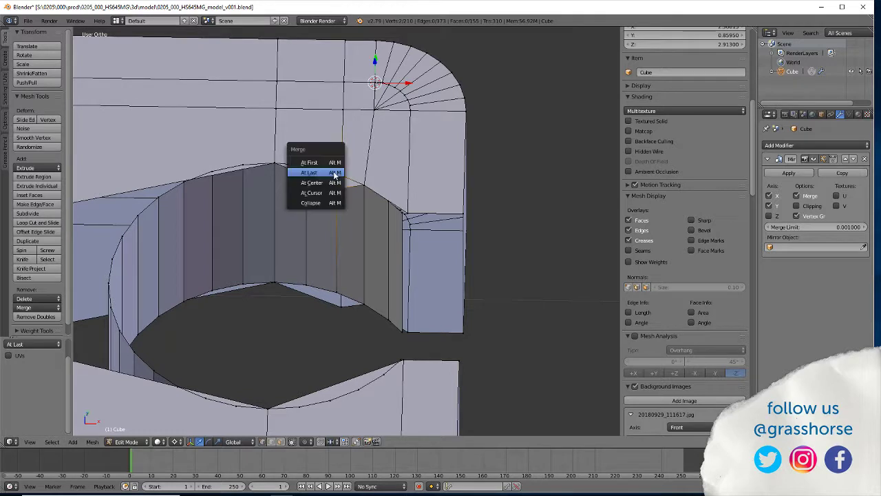
click(335, 172)
shift+right_click(342, 302)
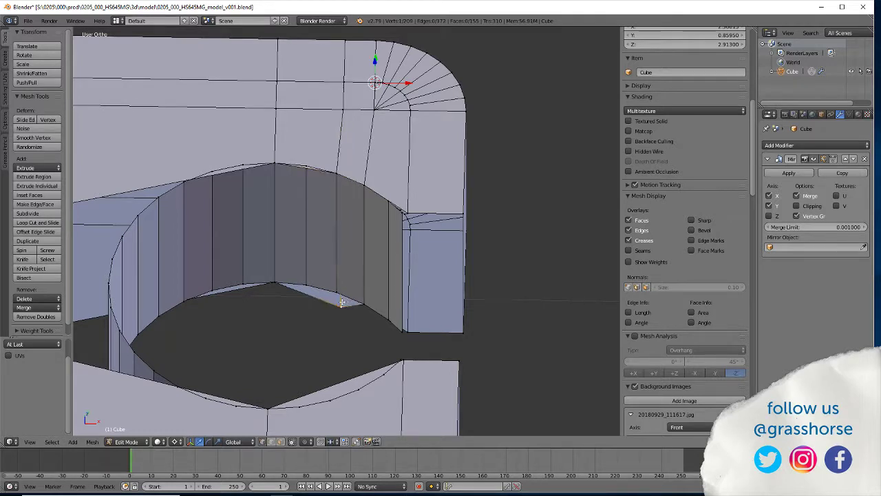
key(alt+m)
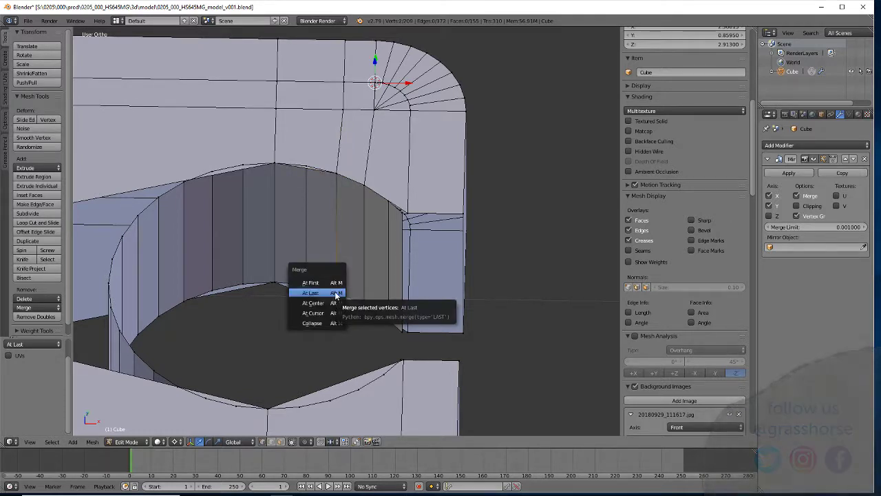
click(323, 303)
scroll(357, 270, down, 5)
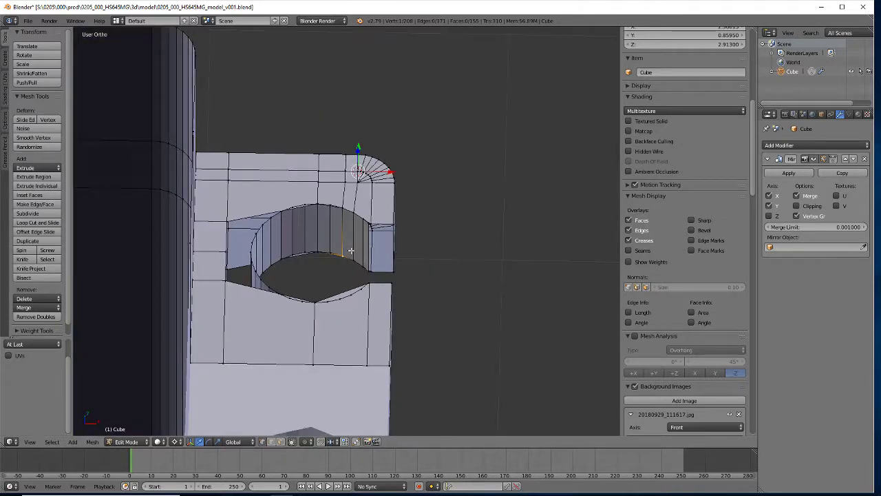
scroll(356, 256, up, 4)
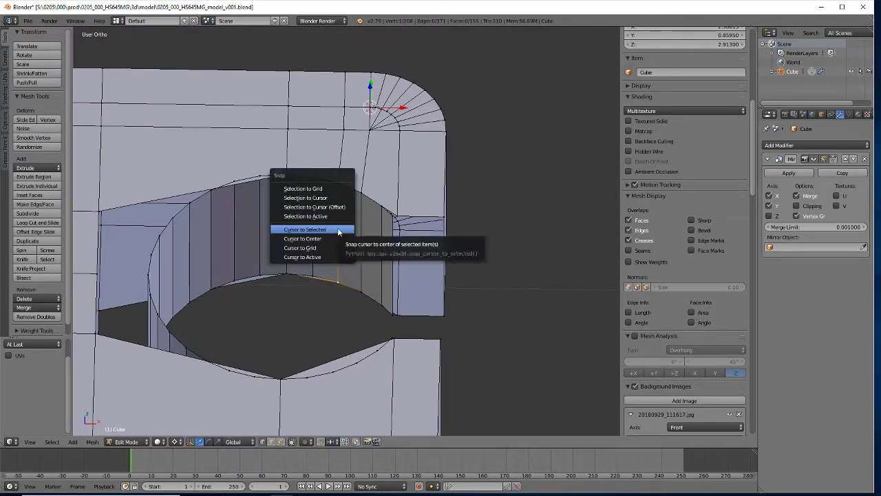
Snap the cursor to the bottom vertex and flatten the vertical arch loop with X scale 0.
click(339, 230)
alt+right_click(344, 91)
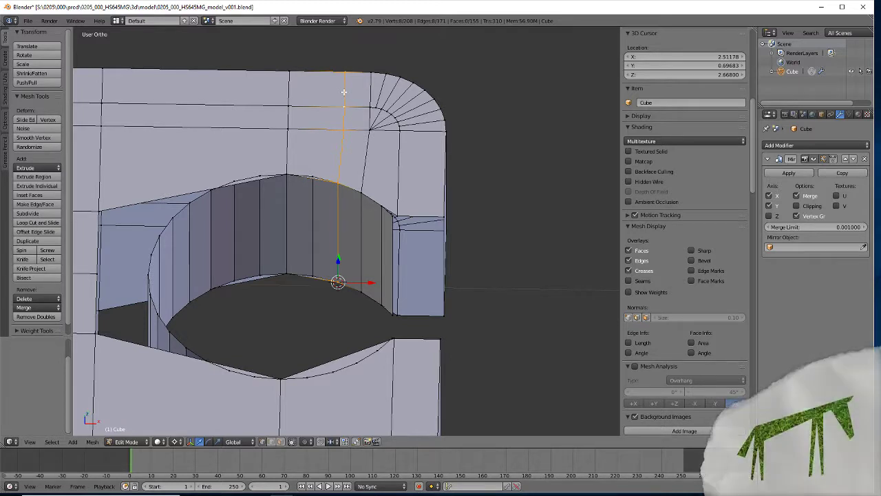
key(s)
key(x)
key(0)
key(Return)
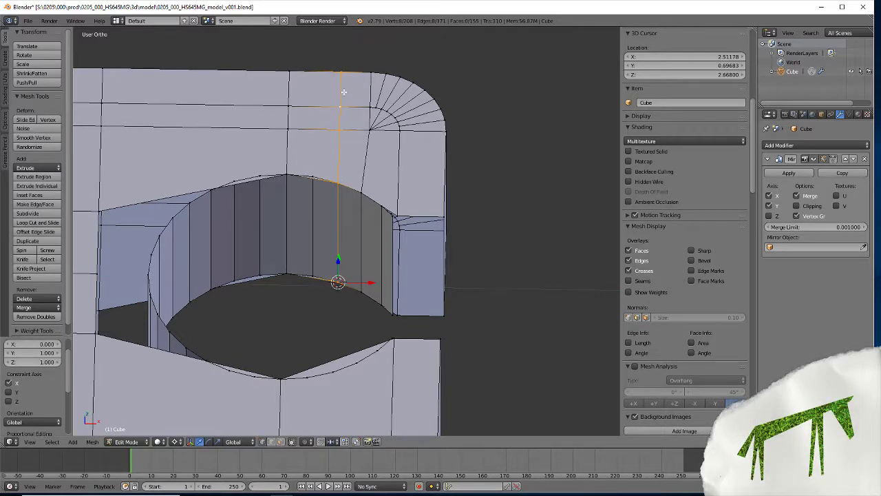
scroll(402, 217, up, 3)
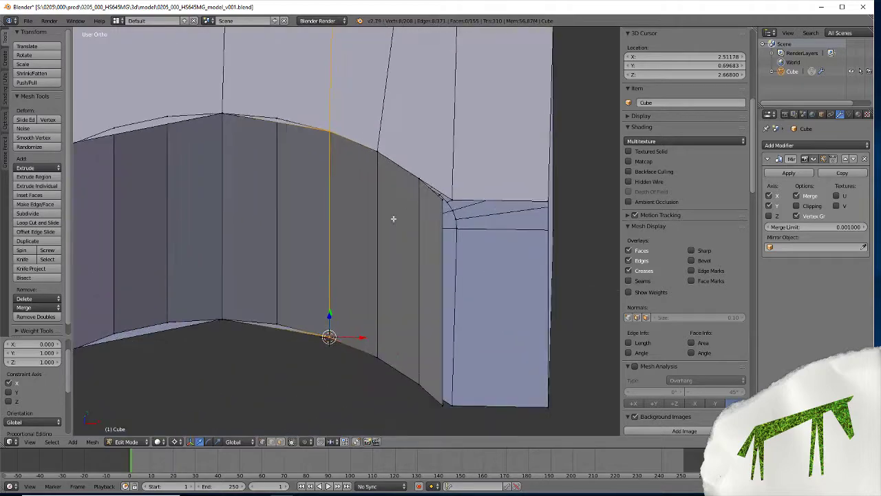
middle_drag(437, 211, 418, 228)
scroll(391, 234, up, 4)
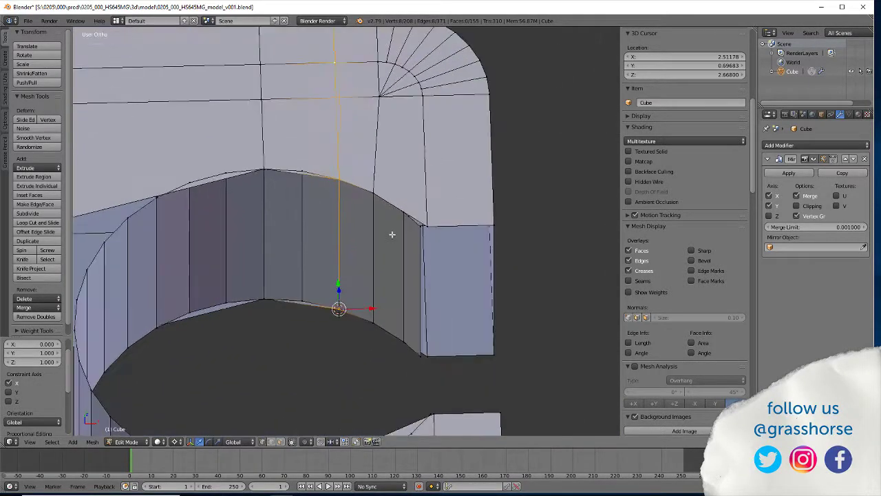
scroll(393, 234, down, 2)
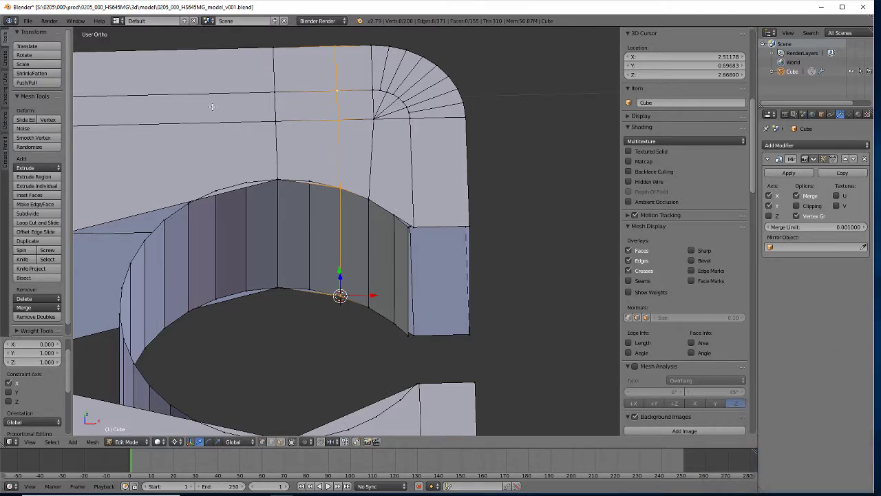
scroll(80, 109, down, 1)
scroll(246, 160, up, 1)
Add a vertical loop cut beside the straightened one and flatten it to the arch-top vertex with X scale 0.
click(37, 223)
click(304, 115)
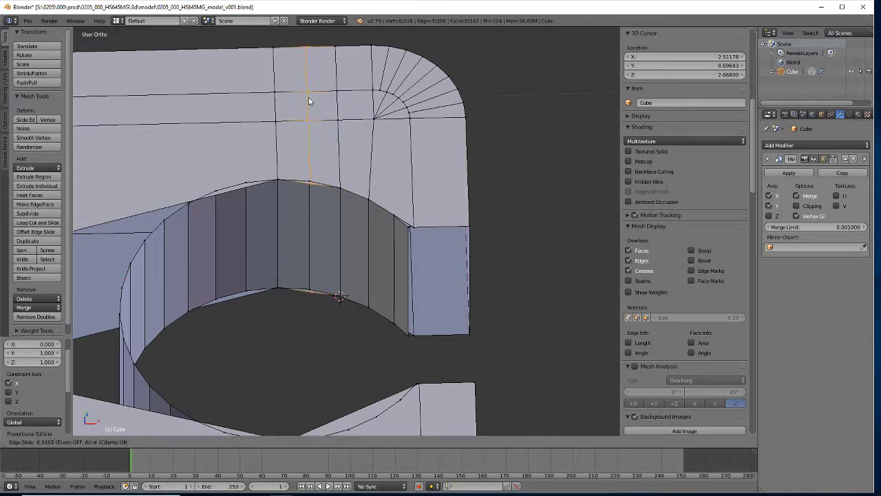
click(309, 101)
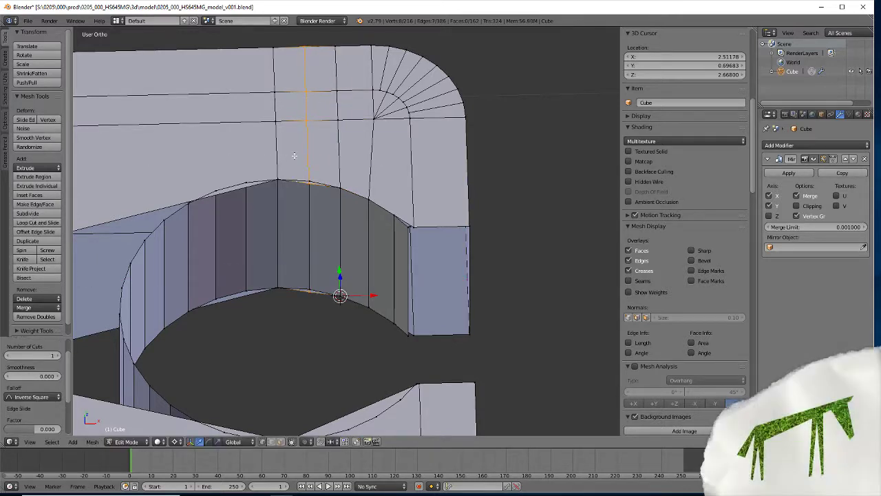
right_click(305, 179)
key(shift+s)
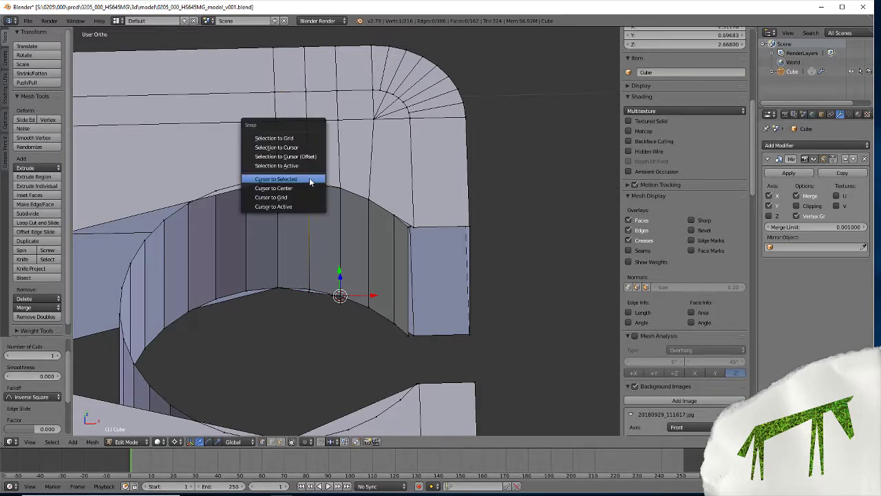
click(310, 178)
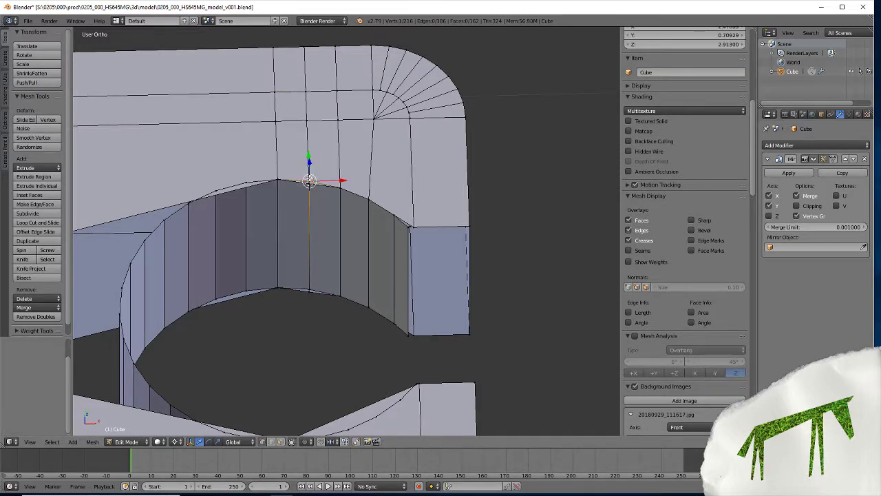
alt+right_click(307, 108)
key(s)
key(x)
key(0)
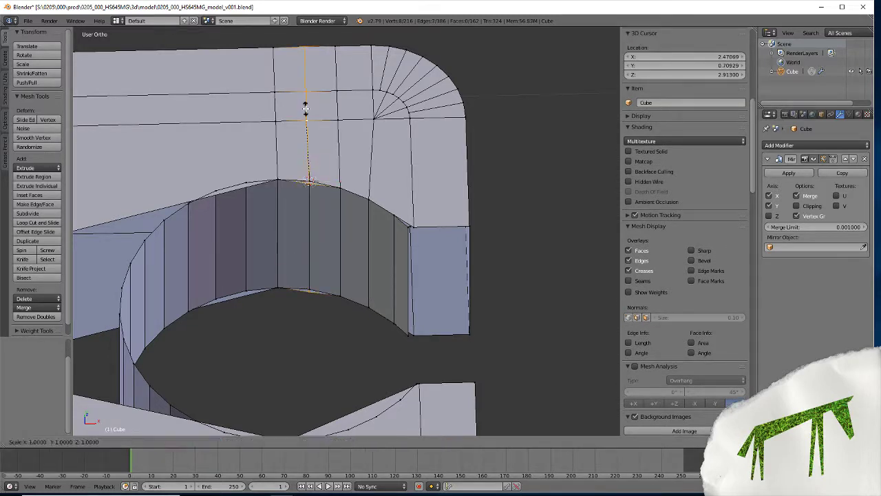
key(Return)
scroll(305, 108, up, 5)
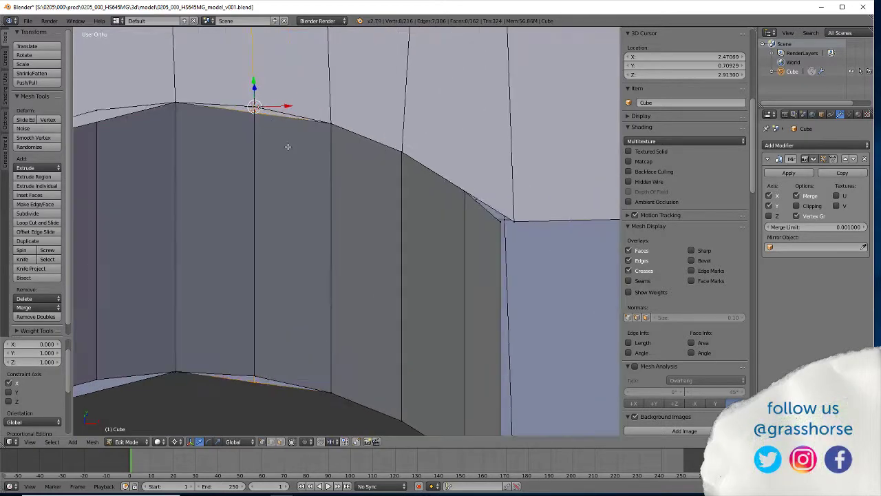
Merge the arch-top vertices At Last, move it down, and merge the bottom pair At Center.
right_click(256, 106)
key(ctrl+KP_Add)
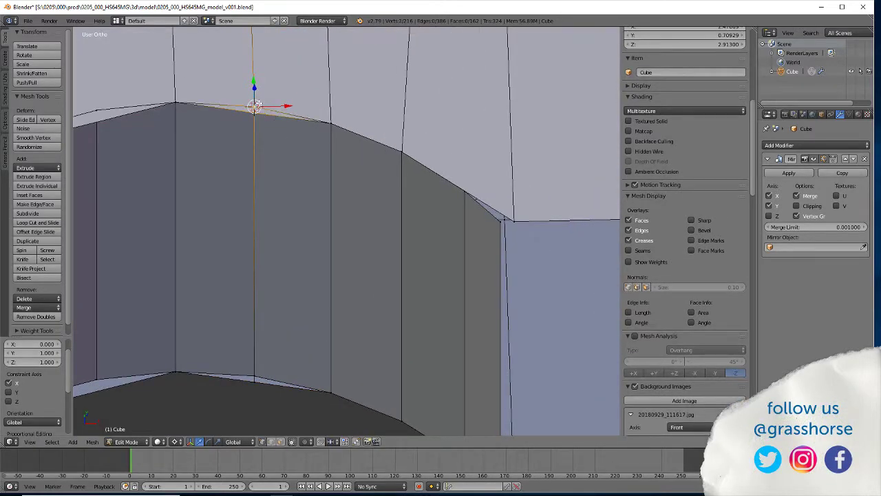
key(alt+m)
click(253, 104)
key(g)
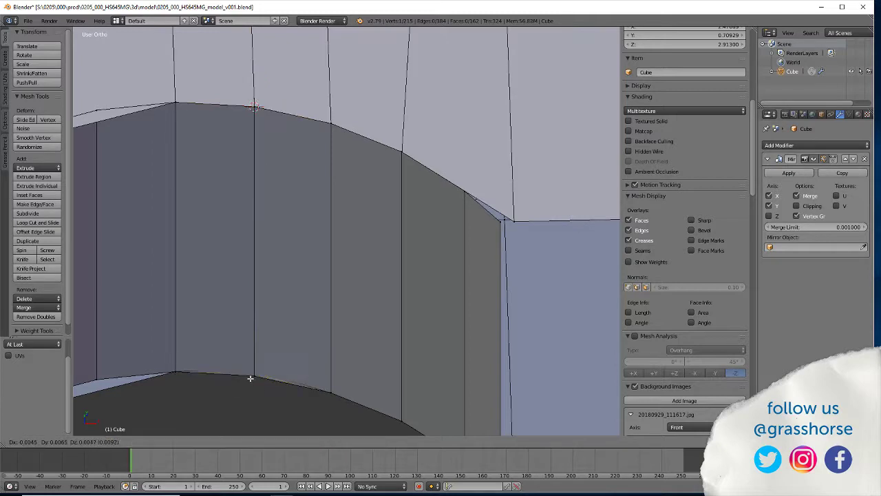
click(252, 387)
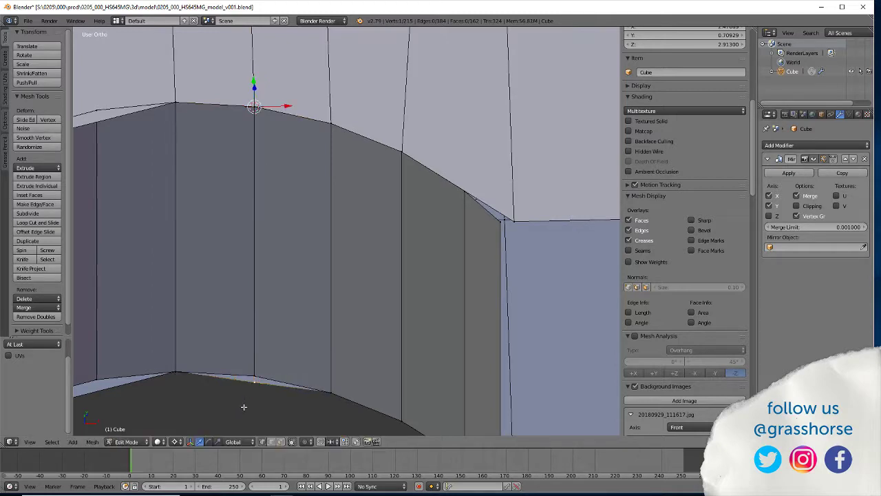
shift+right_click(253, 372)
key(alt+m)
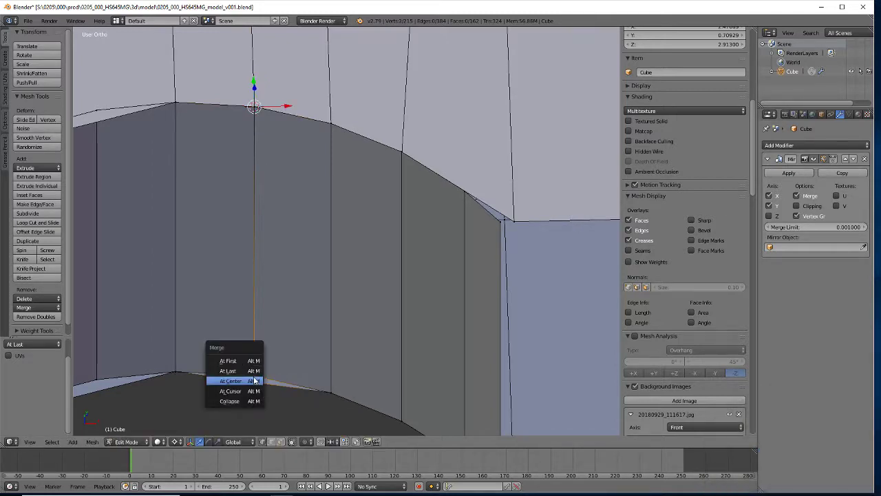
click(231, 381)
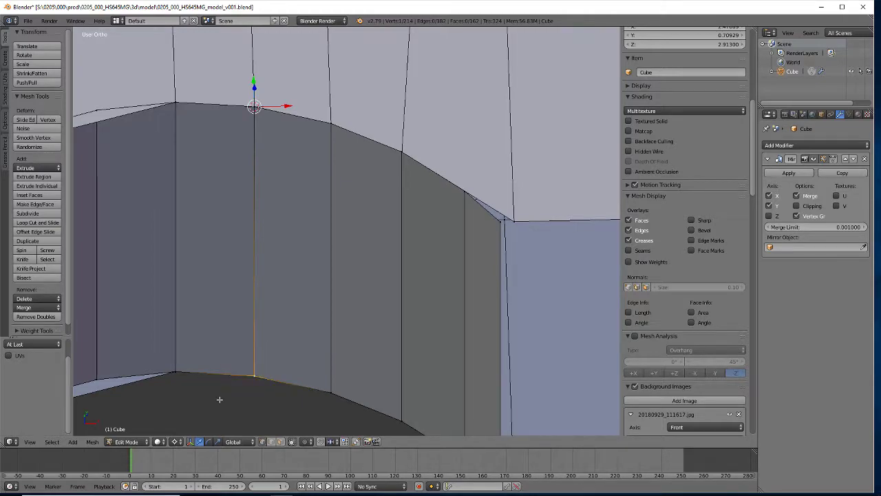
scroll(220, 399, down, 4)
middle_drag(296, 369, 290, 370)
shift+middle_drag(254, 328, 345, 309)
scroll(443, 340, down, 2)
Snap the 3D cursor to the selected edge loop along the arch.
alt+right_click(325, 274)
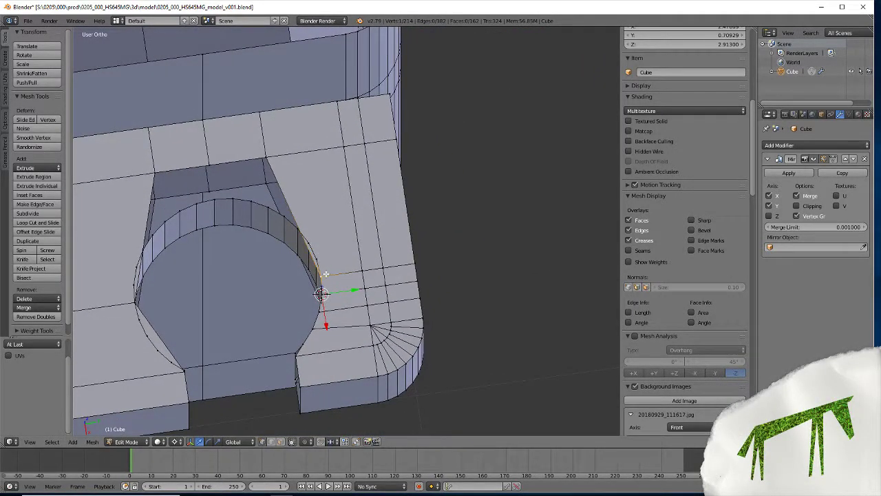
key(shift+s)
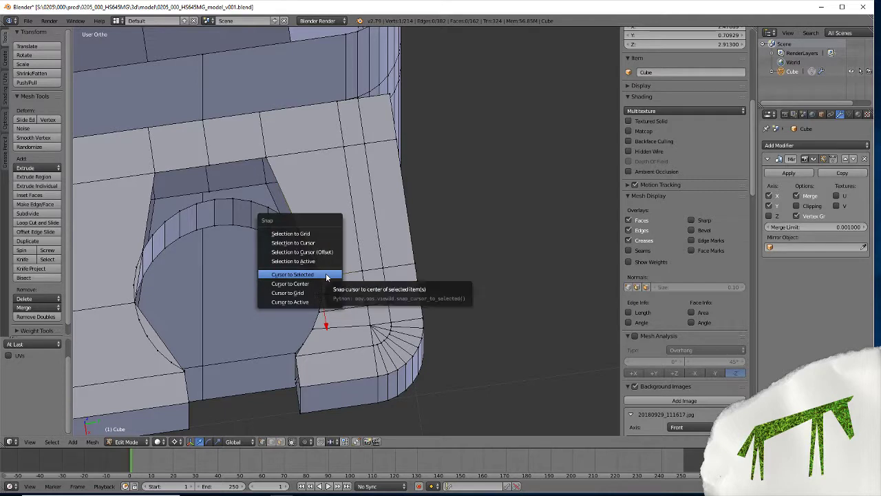
click(326, 272)
right_click(265, 157)
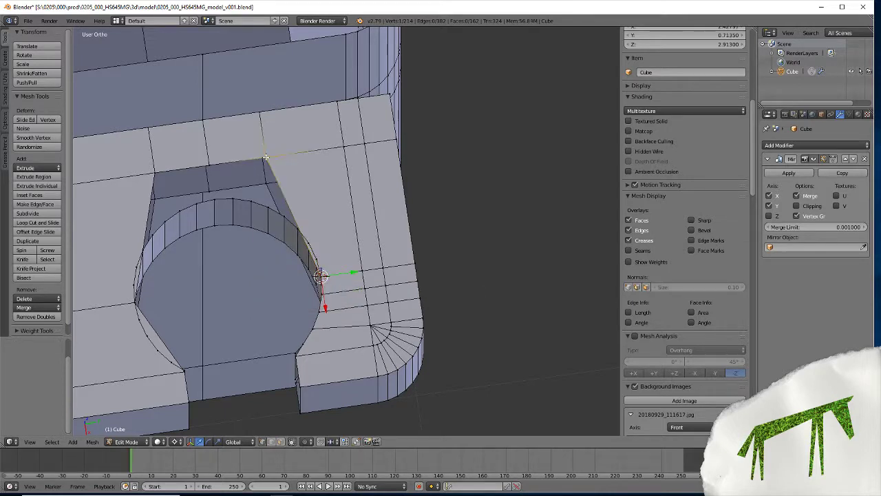
shift+right_click(262, 105)
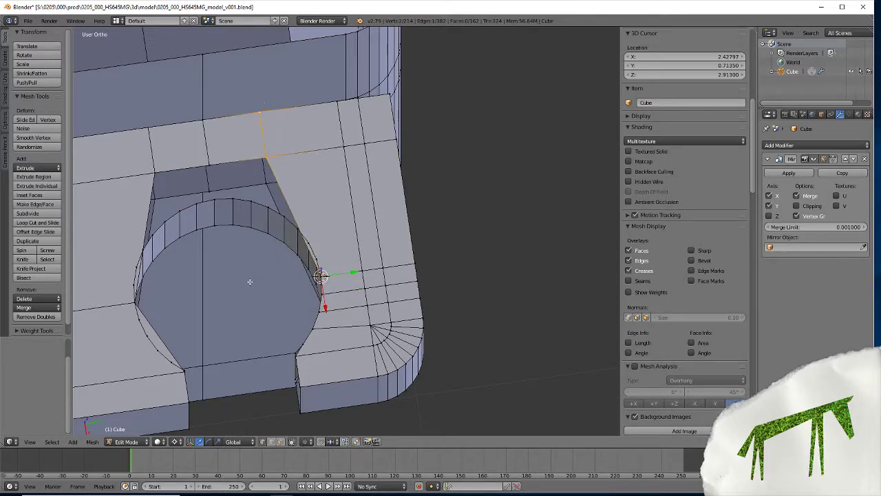
shift+right_click(270, 172)
shift+right_click(270, 171)
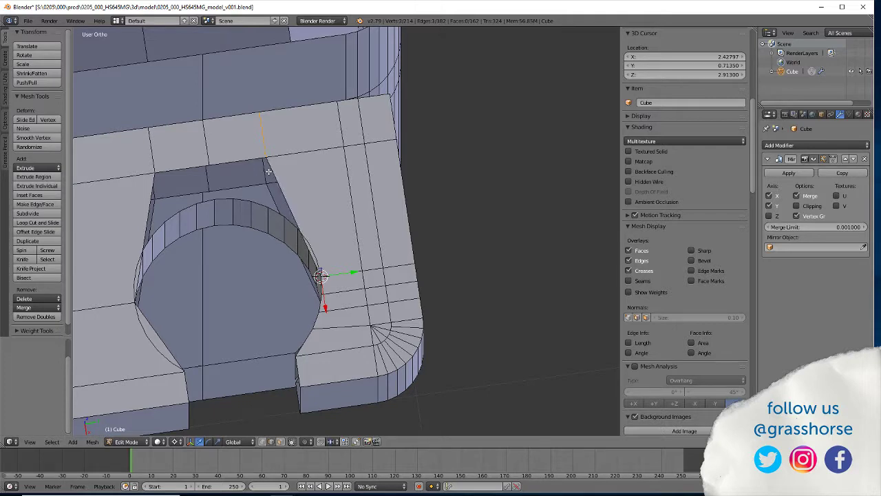
key(a)
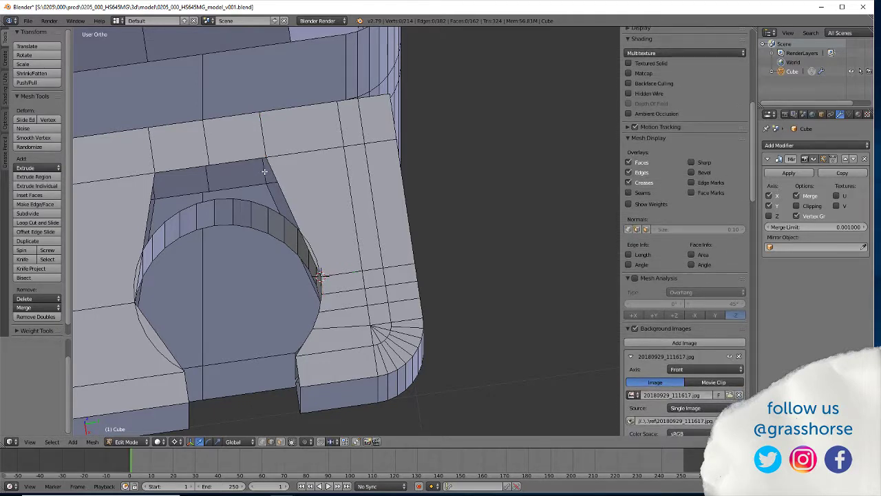
Flatten the two vertical edges above the hole to zero on Y, in line with the cursor.
right_click(262, 180)
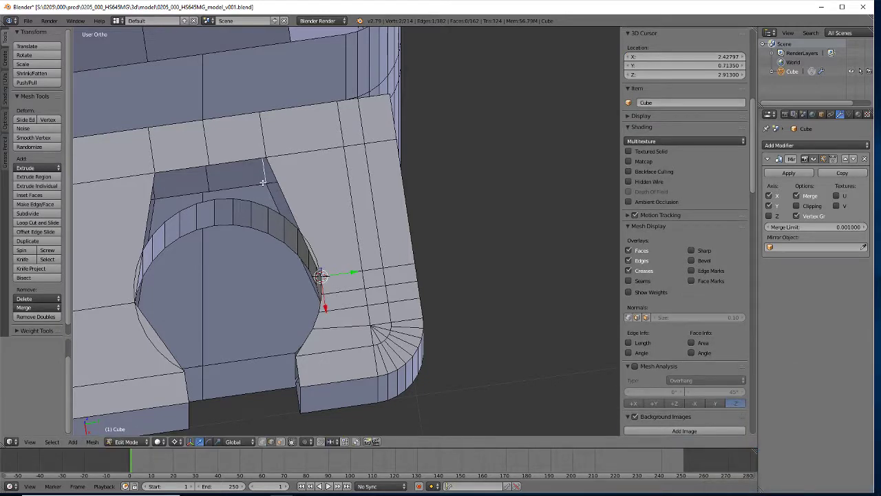
shift+right_click(263, 142)
key(s)
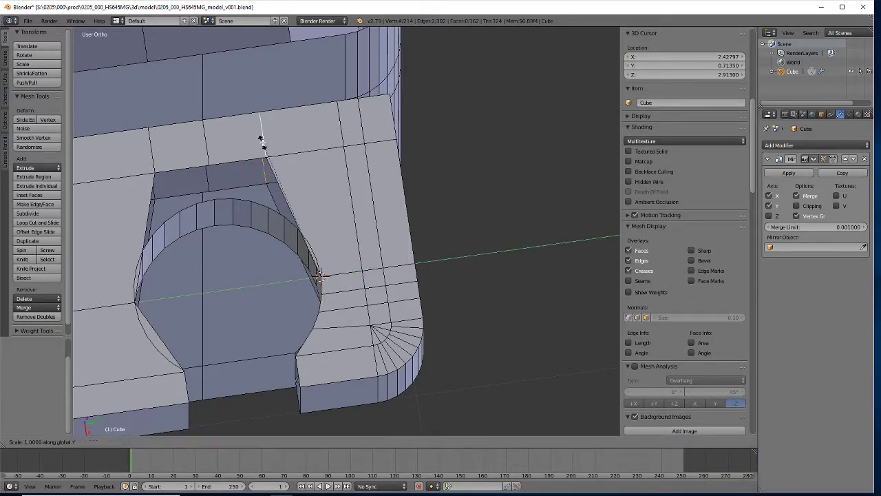
key(y)
key(0)
key(Return)
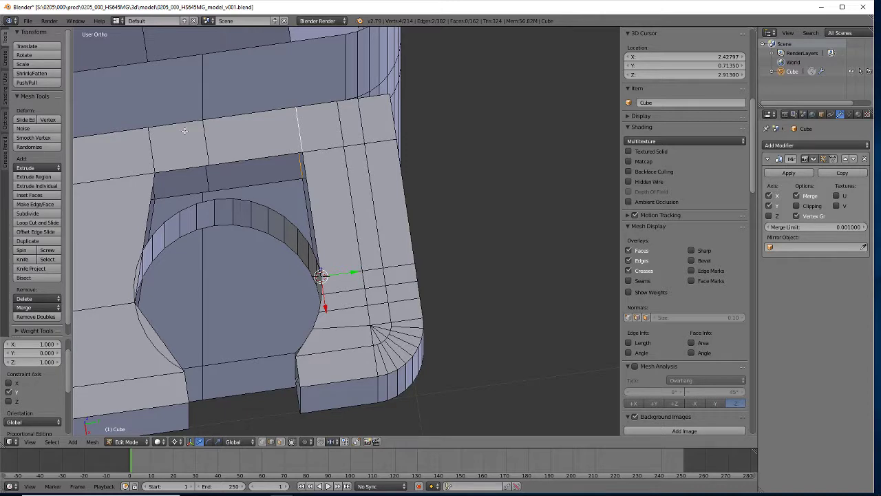
Snap the cursor to the hole's left-side vertex and flatten that side to zero on Y.
click(263, 442)
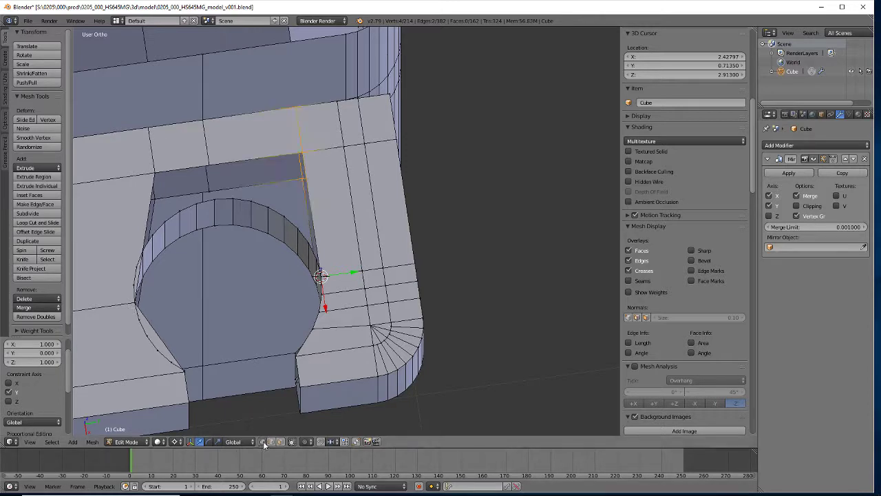
right_click(131, 304)
key(shift+s)
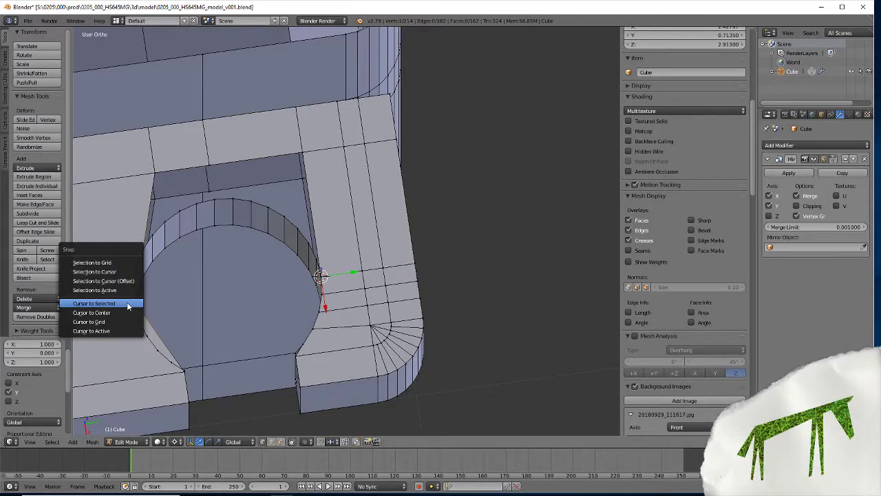
click(130, 305)
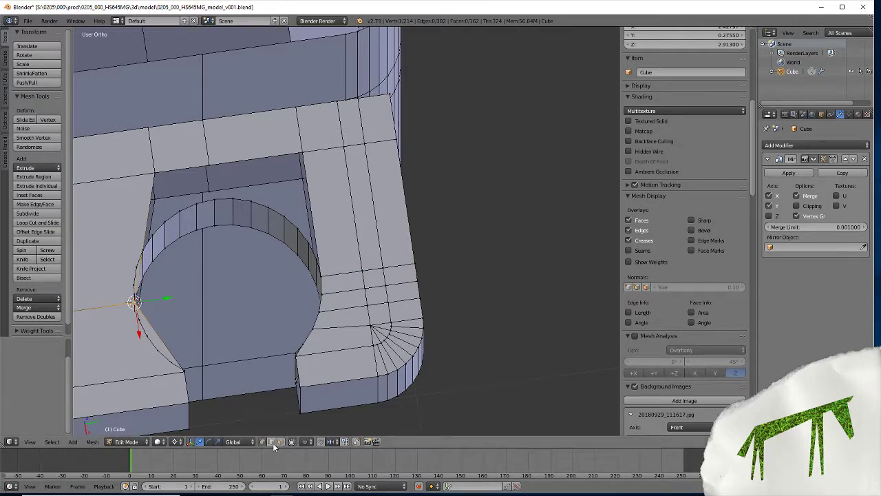
key(a)
key(ctrl+z)
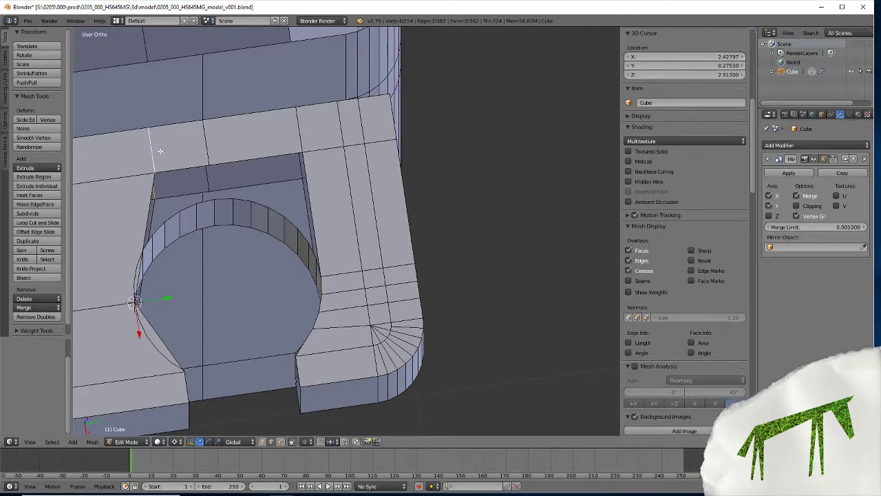
key(s)
key(y)
key(0)
key(Return)
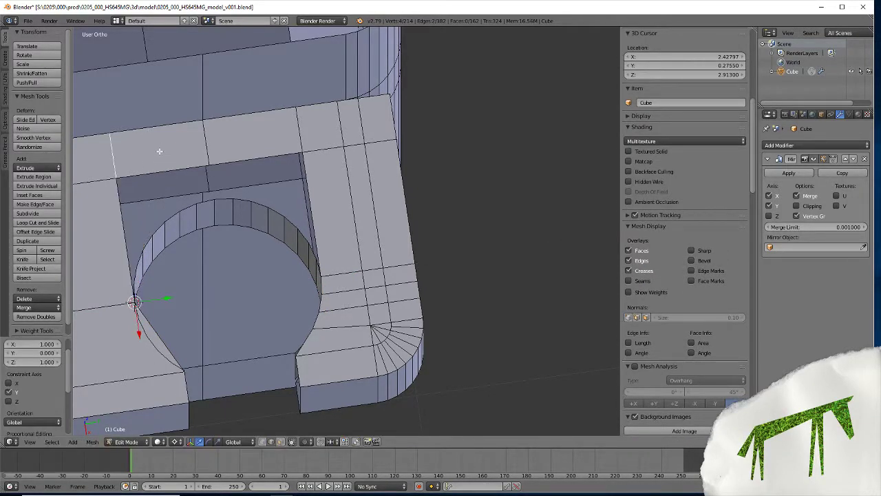
Orbit to a low frontal view of the hole and start a loop cut.
middle_drag(295, 292, 362, 261)
scroll(362, 261, up, 5)
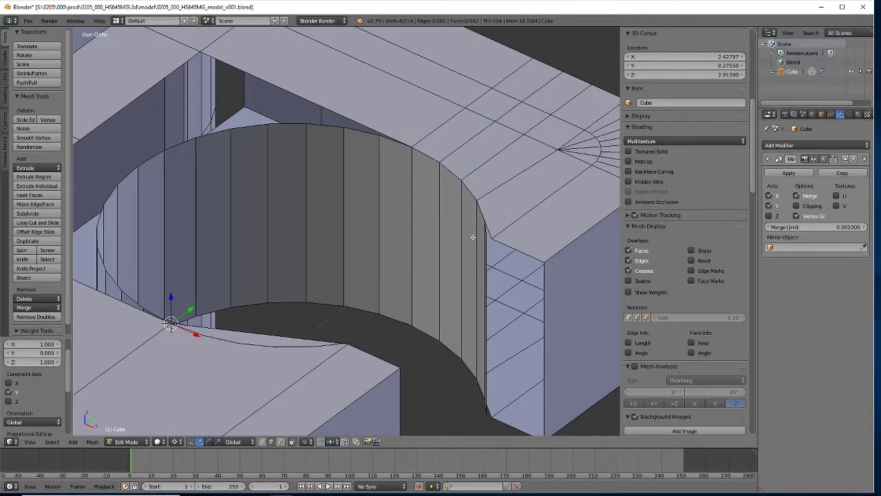
middle_drag(480, 237, 425, 280)
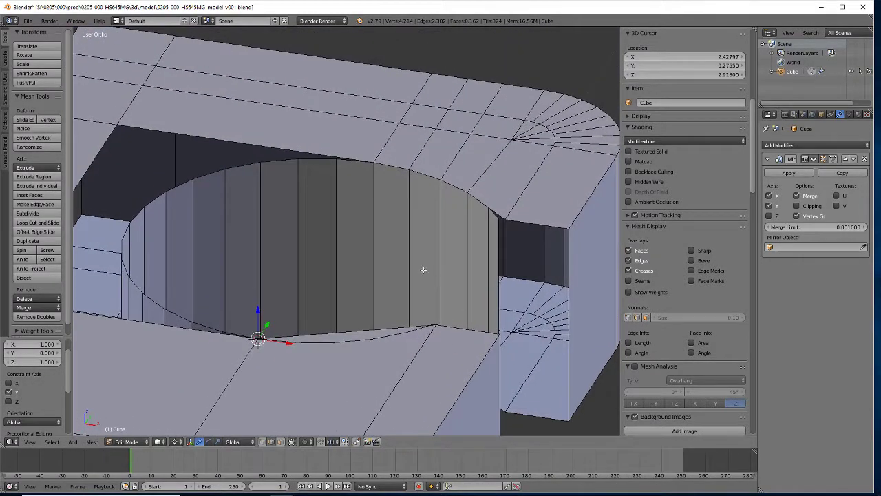
click(34, 223)
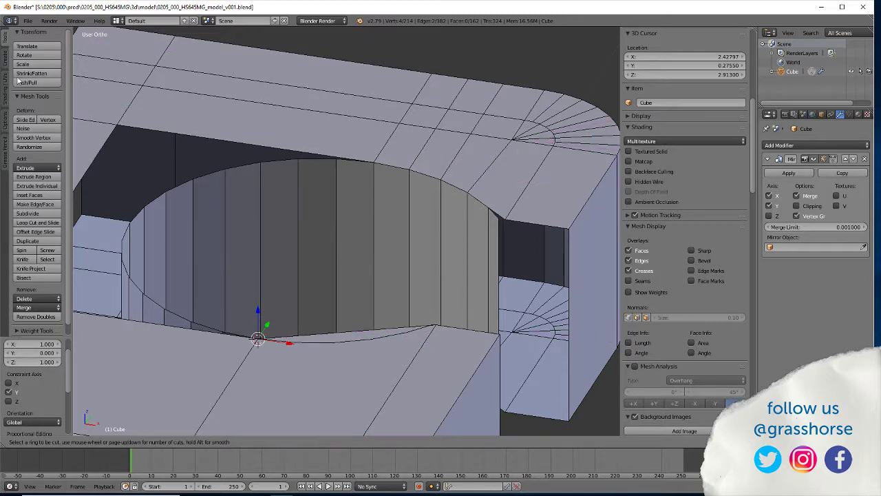
Cancel the loop cut and knife an edge along the tab top from the corner to the left corner.
key(Escape)
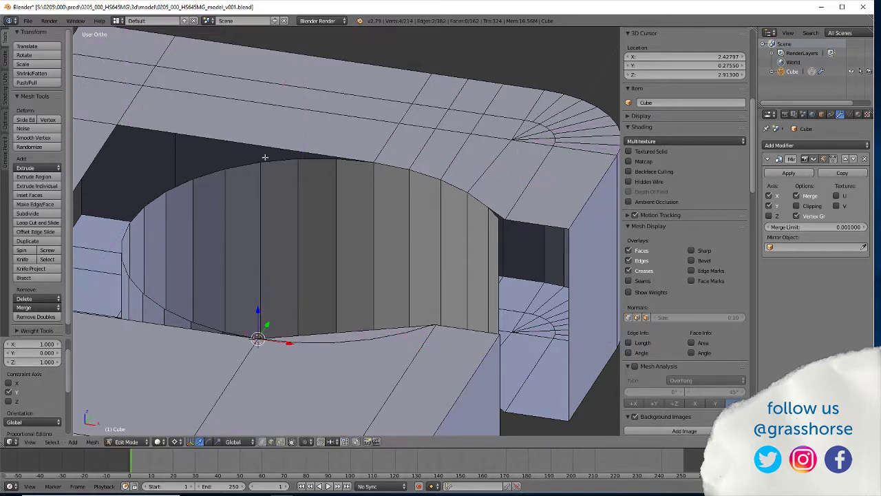
shift+middle_drag(330, 186, 384, 224)
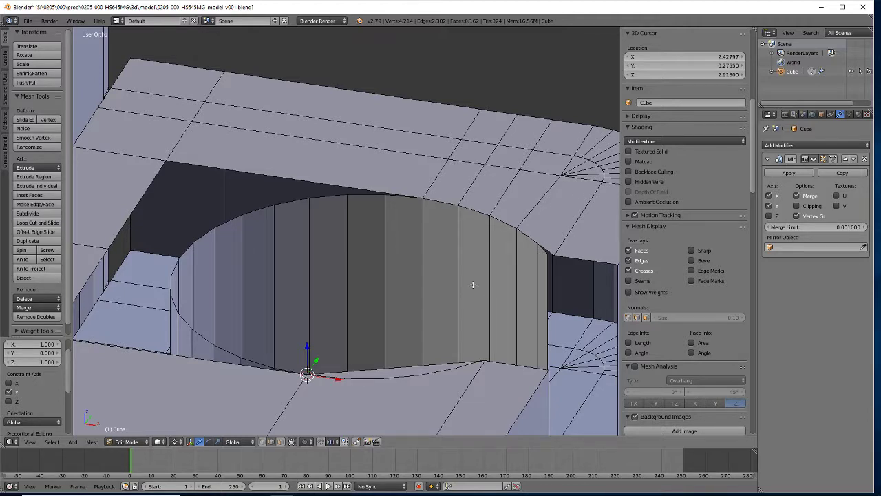
key(k)
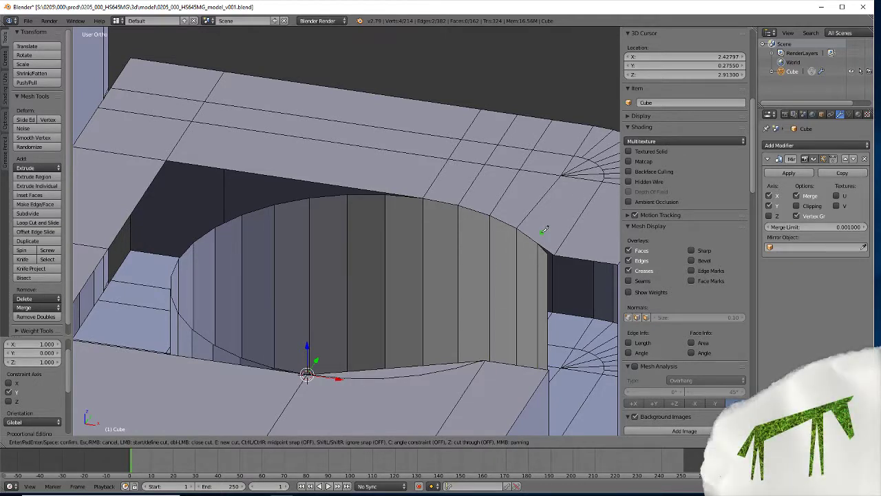
key(ctrl)
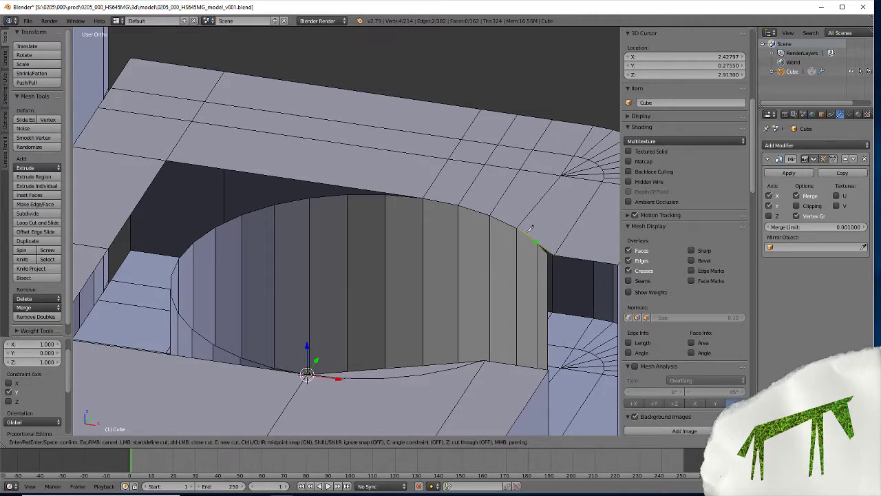
click(535, 240)
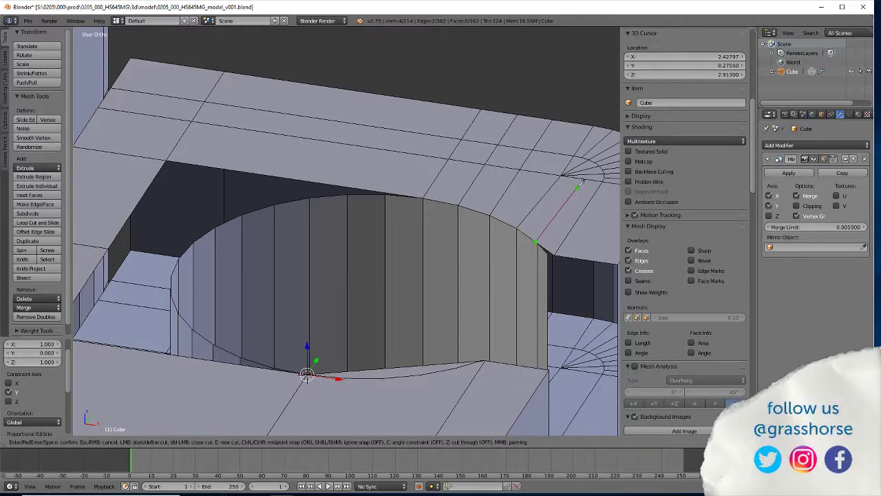
click(583, 178)
click(455, 150)
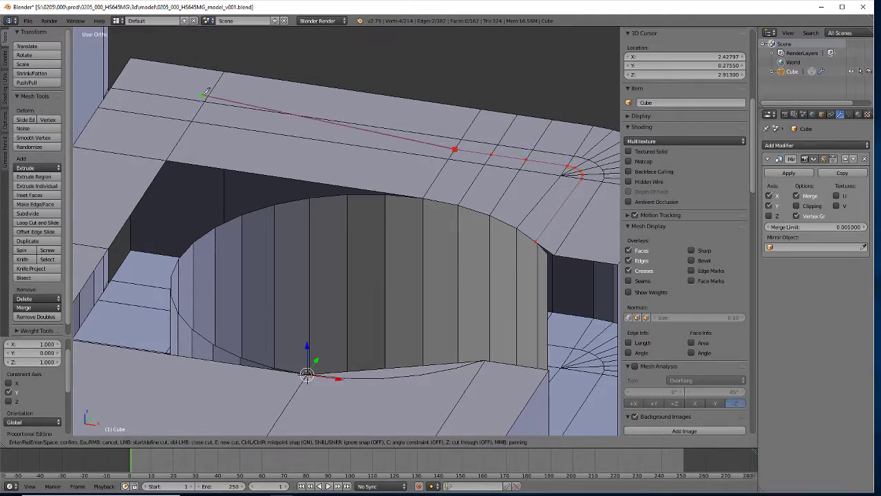
click(203, 105)
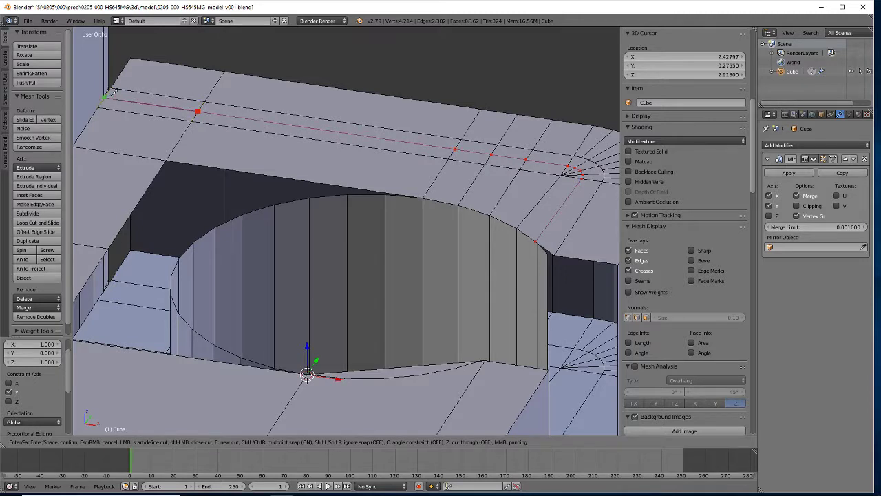
click(108, 93)
key(Return)
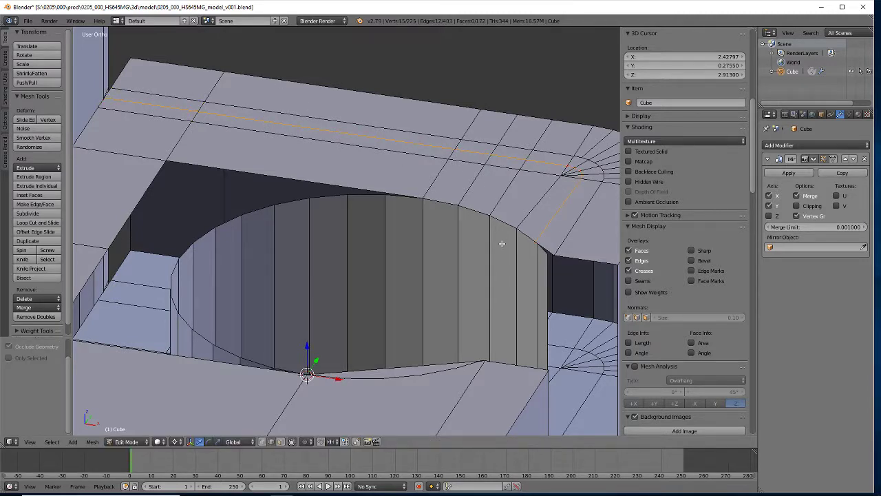
On the other side, knife a cut from the edge beside the hole to the lower-left vertex.
middle_drag(502, 243, 498, 167)
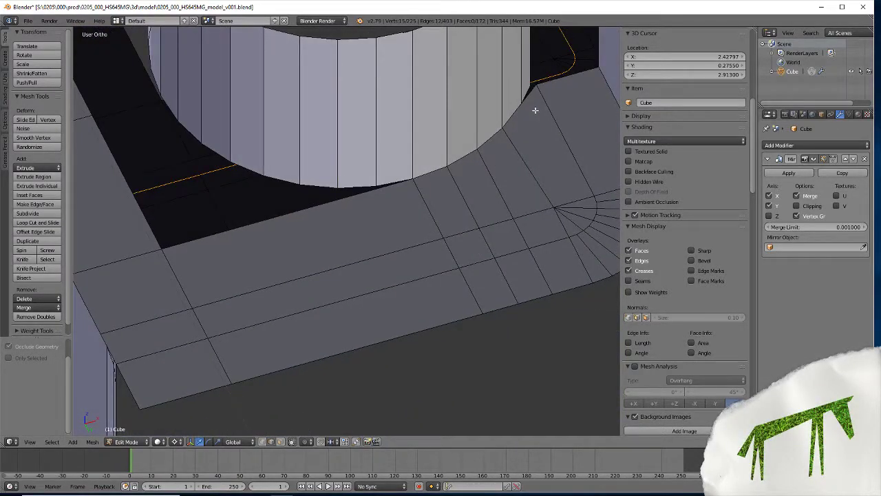
key(k)
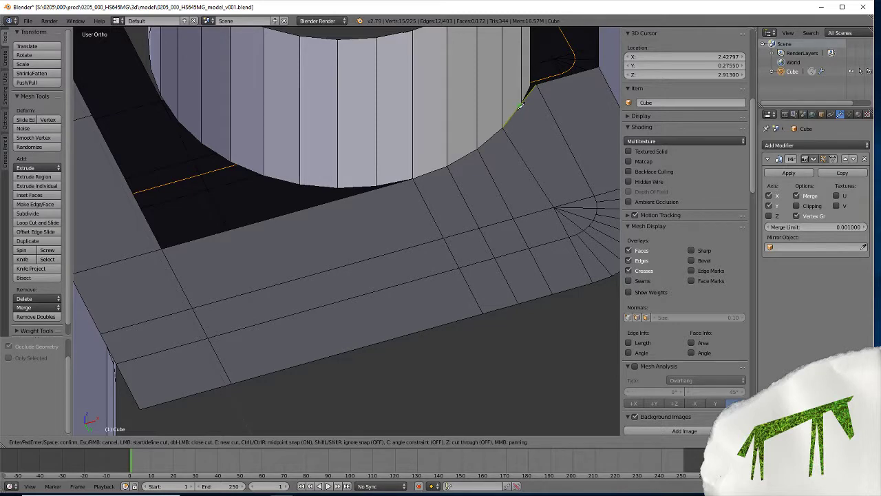
click(520, 105)
click(575, 200)
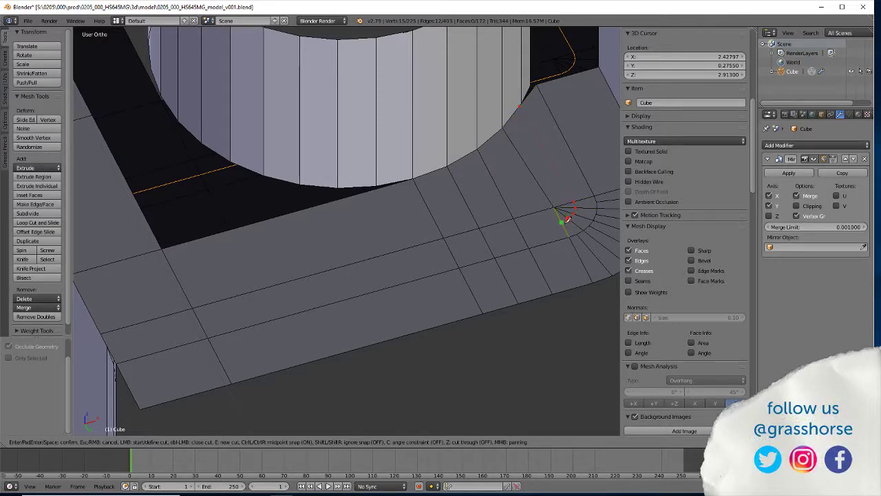
click(521, 234)
click(110, 347)
key(Return)
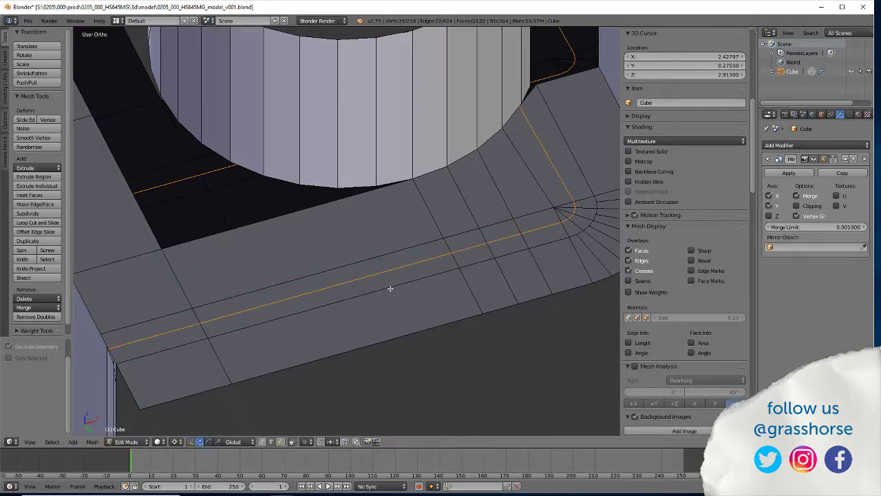
scroll(517, 228, down, 4)
middle_drag(486, 226, 486, 315)
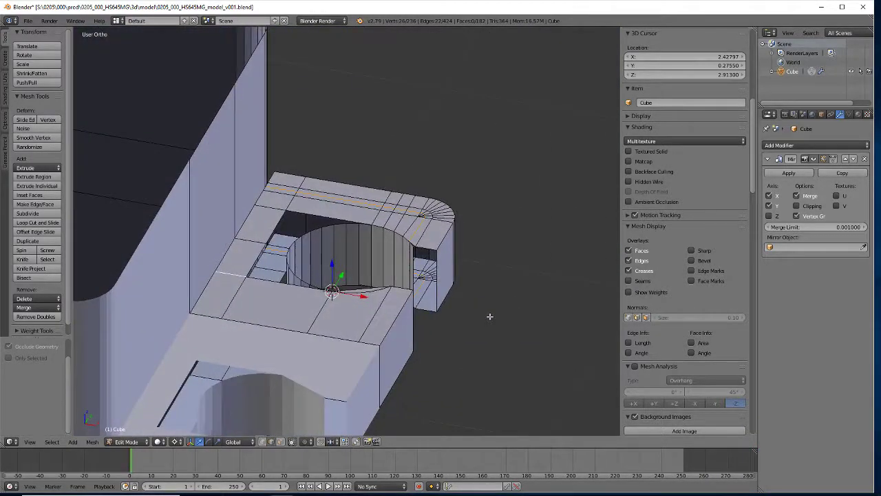
Merge the knife-cut vertex at the hole's rim into the adjacent corner vertex, At Last.
scroll(484, 328, up, 3)
scroll(502, 309, up, 4)
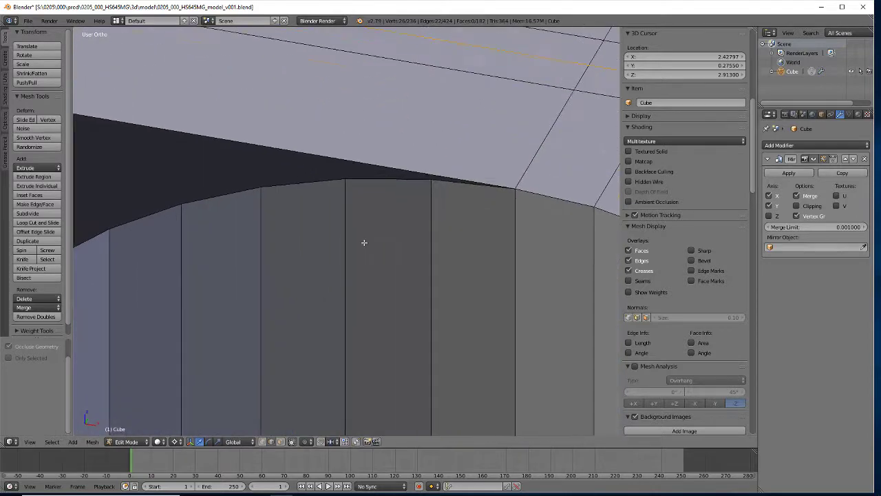
scroll(512, 310, down, 4)
scroll(562, 291, up, 2)
middle_drag(563, 291, 342, 200)
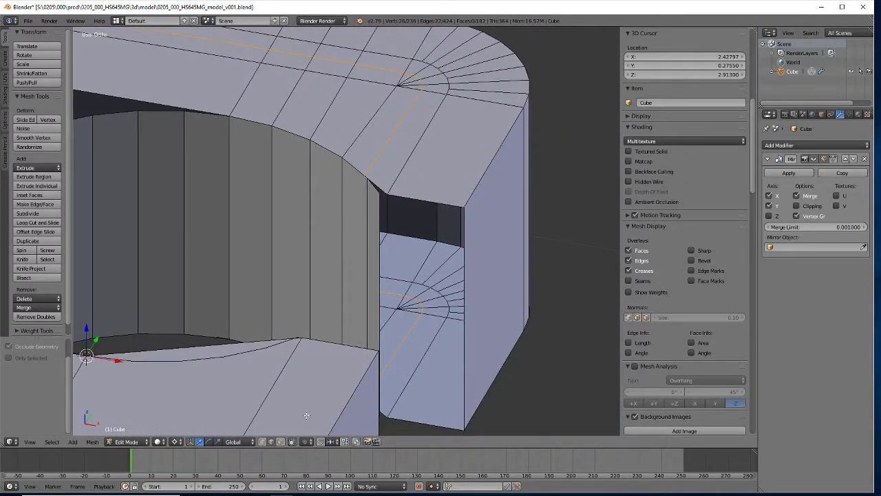
click(262, 441)
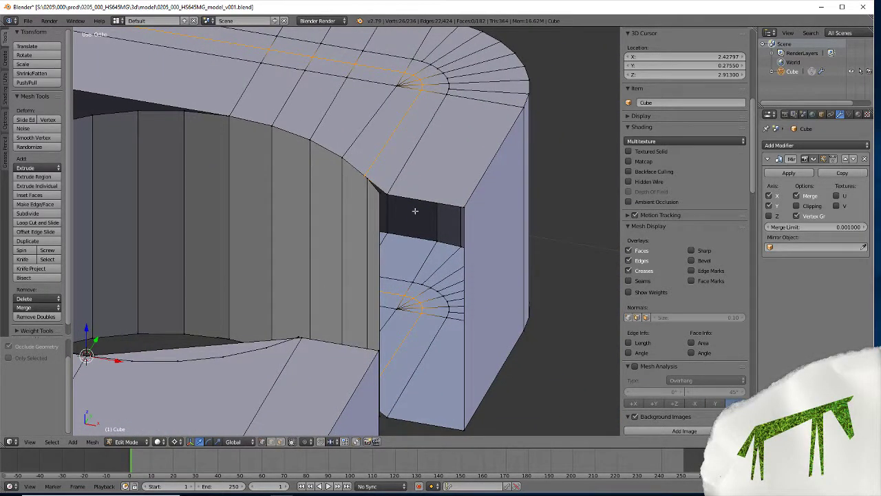
click(365, 172)
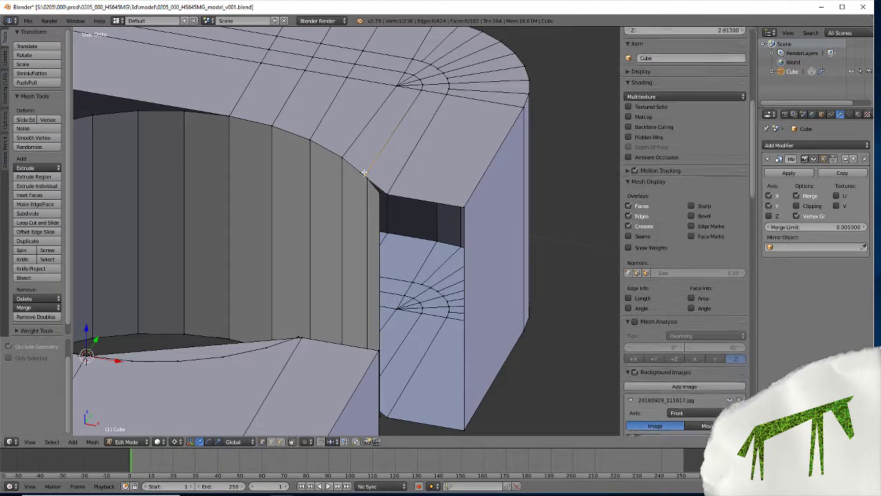
shift+click(370, 178)
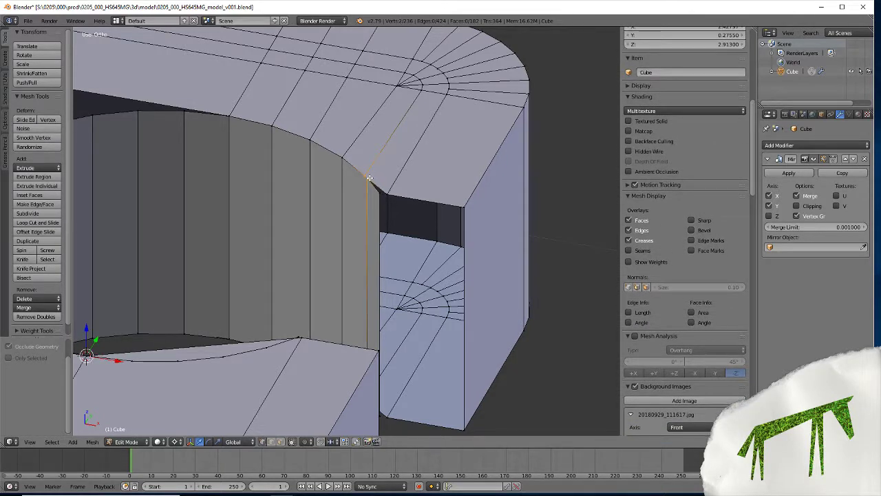
key(alt+m)
click(370, 178)
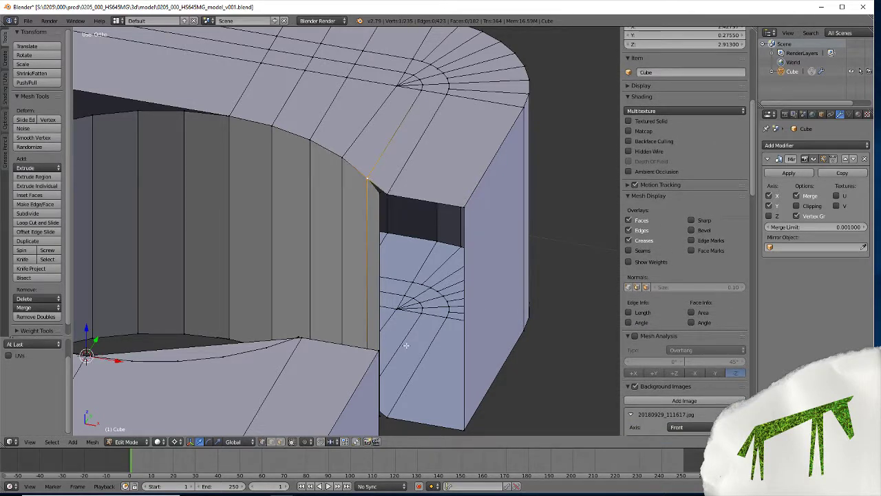
Merge two more stray vertex pairs onto the last-selected vertex.
middle_drag(407, 345, 405, 217)
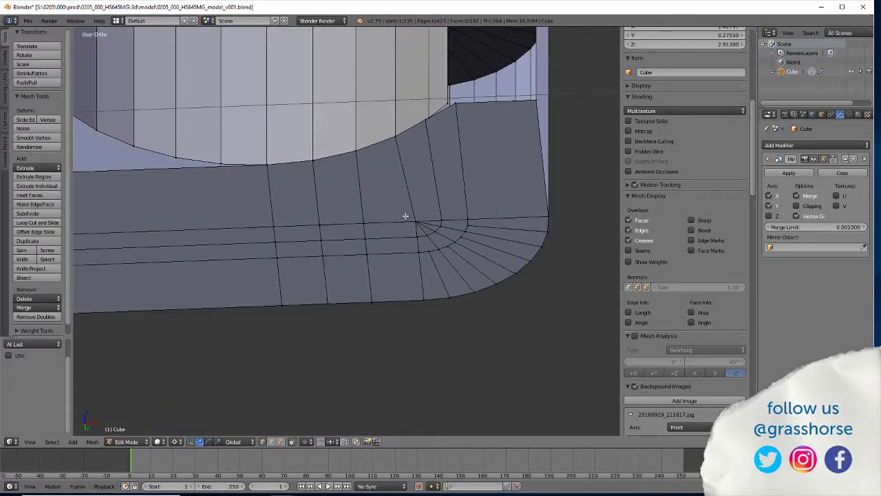
shift+click(429, 118)
key(alt+m)
click(410, 105)
scroll(428, 168, down, 4)
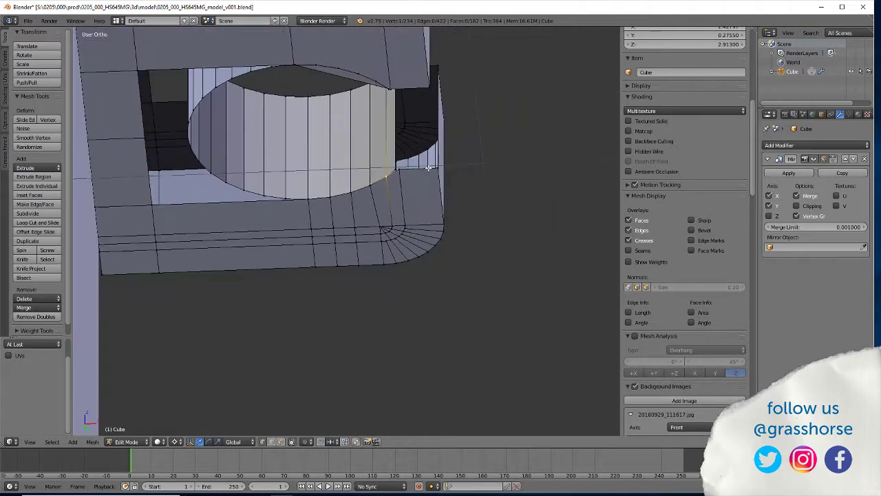
scroll(442, 177, up, 4)
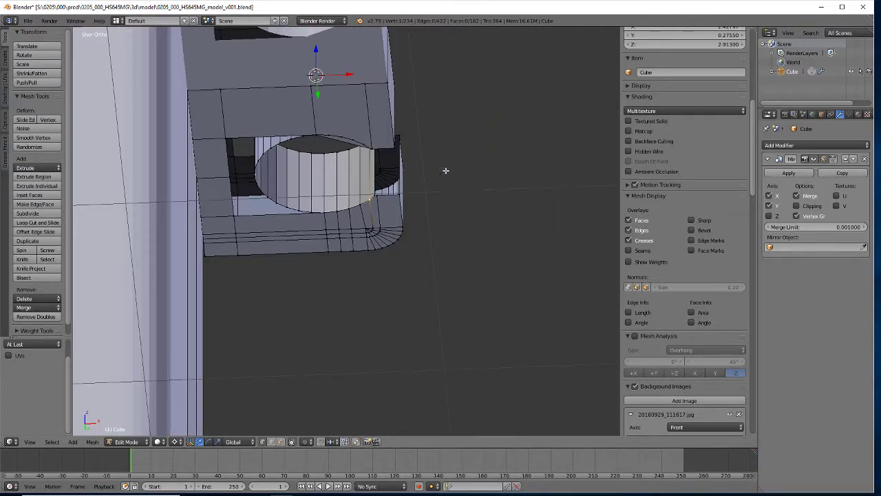
middle_drag(487, 119, 397, 311)
right_click(430, 311)
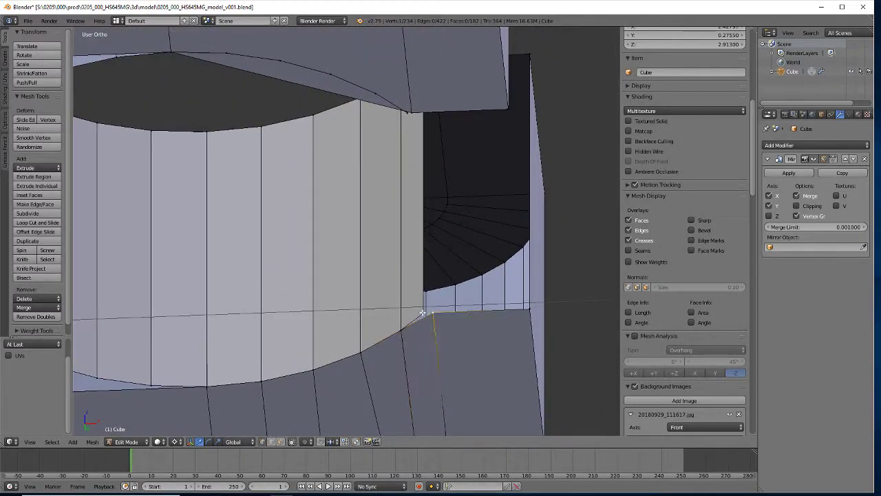
key(alt+m)
click(419, 311)
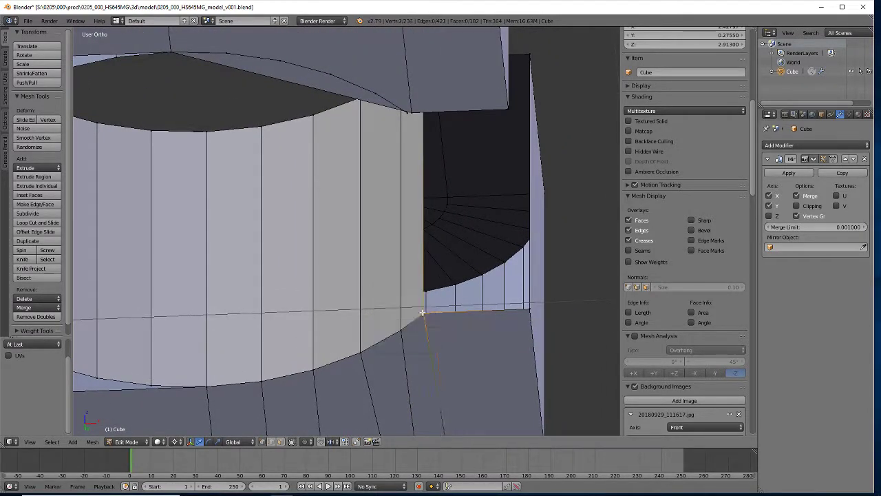
Select the bottom and top edges of the side-wall opening.
middle_drag(441, 297, 444, 340)
right_click(364, 268)
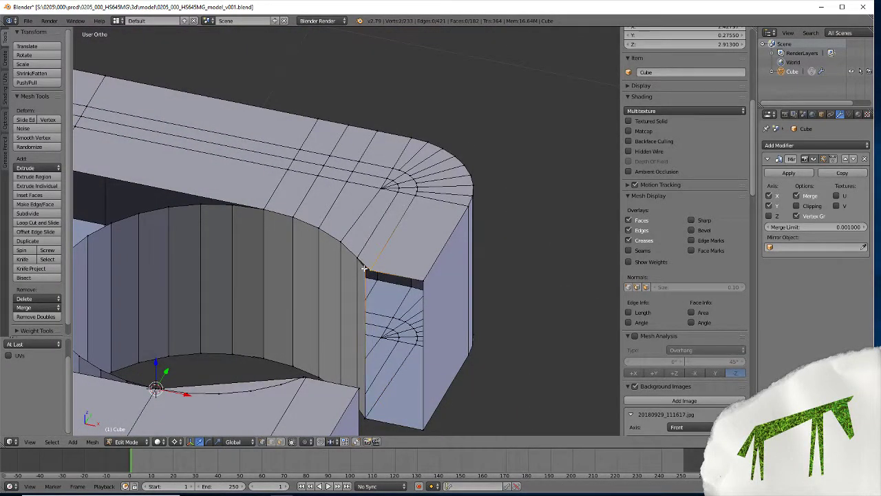
key(alt+m)
right_click(398, 428)
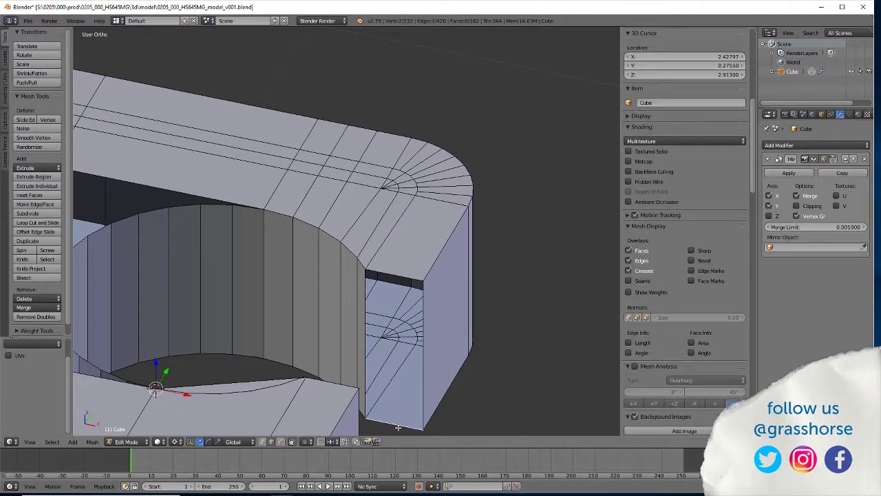
shift+right_click(399, 273)
Fill a face between the two edges of the side-wall opening.
key(f)
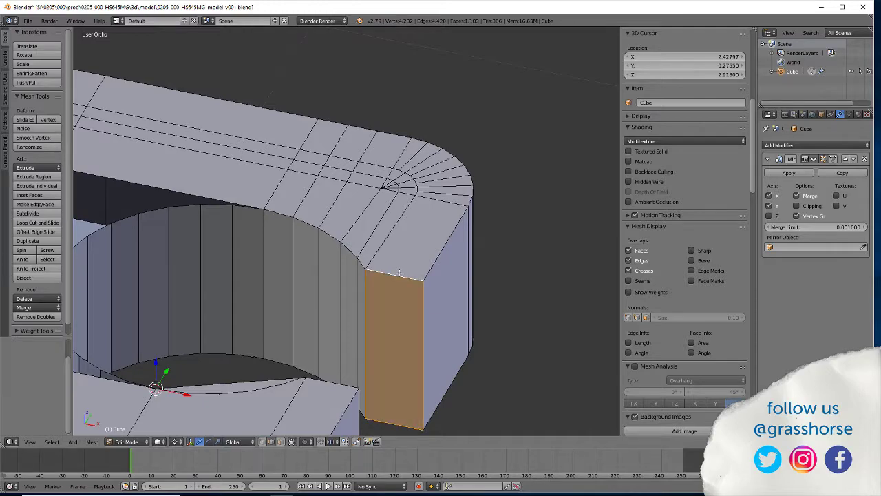
scroll(399, 273, down, 3)
middle_drag(400, 273, 415, 312)
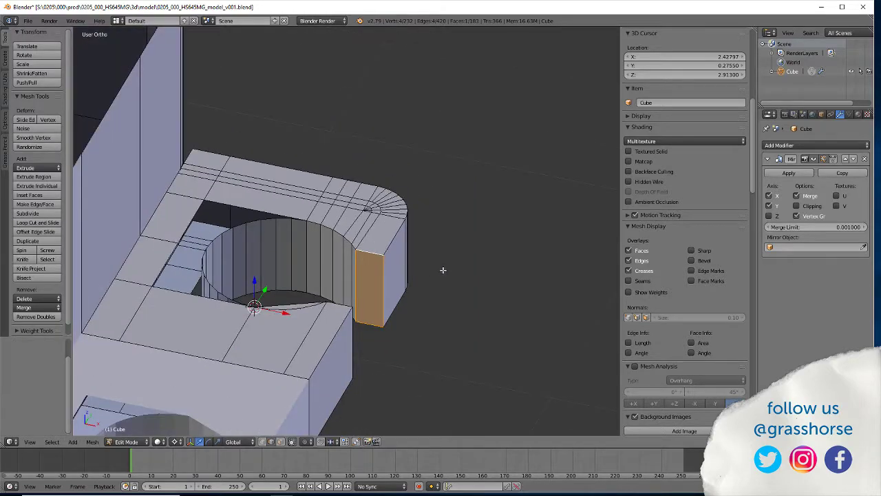
middle_drag(442, 270, 288, 258)
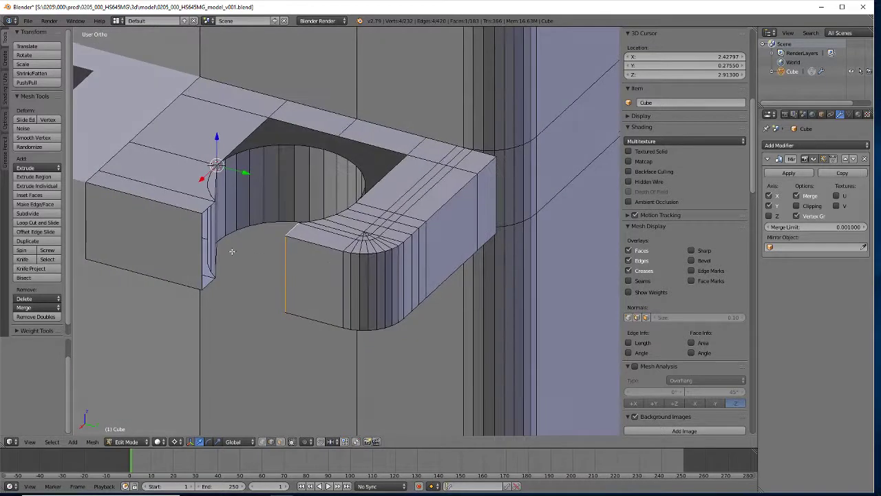
scroll(232, 252, up, 3)
middle_drag(232, 251, 148, 265)
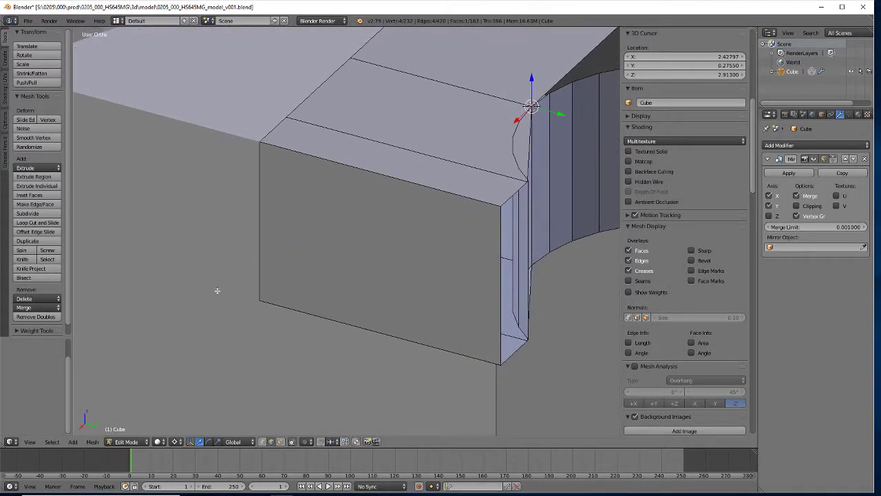
mouse_move(482, 321)
middle_down()
mouse_move(494, 324)
mouse_move(472, 314)
mouse_move(488, 319)
middle_up()
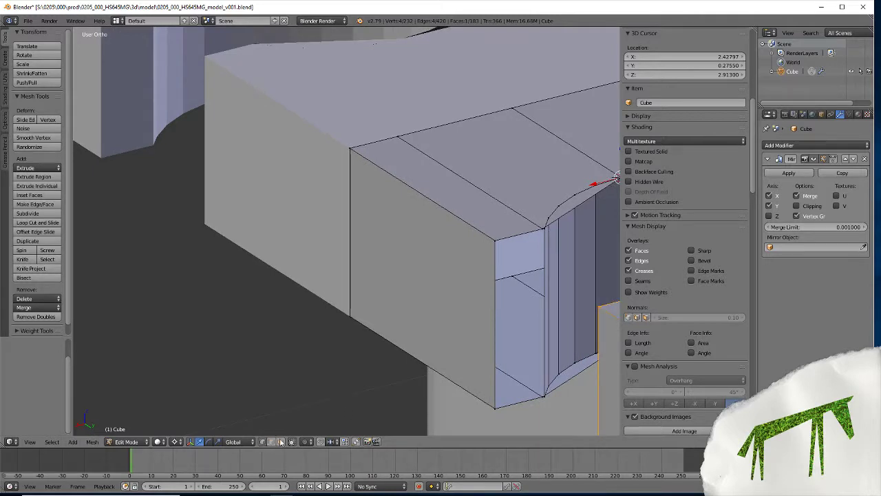
Merge the corner vertices by the curved slot wall, At Last and then At Cursor.
right_click(548, 397)
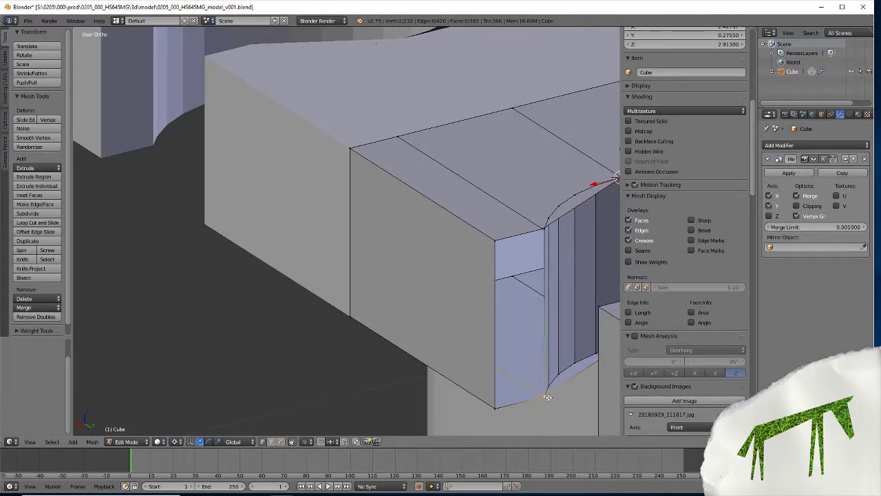
key(alt+m)
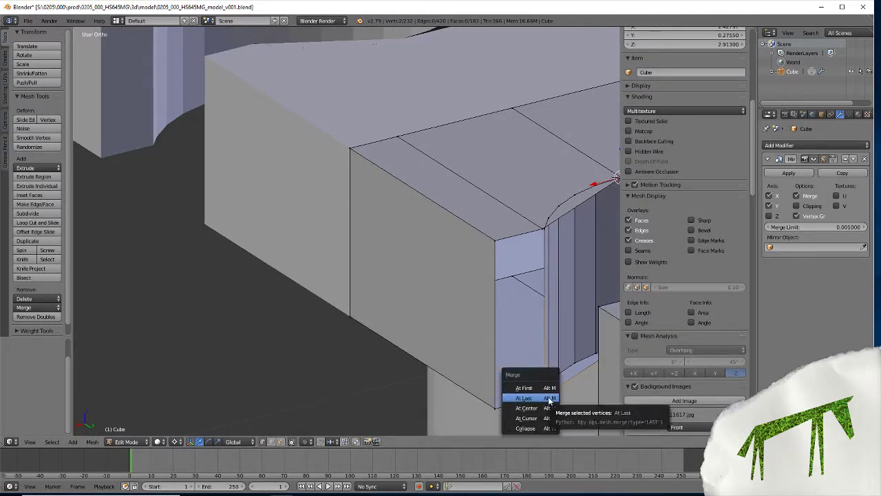
click(526, 395)
right_click(543, 229)
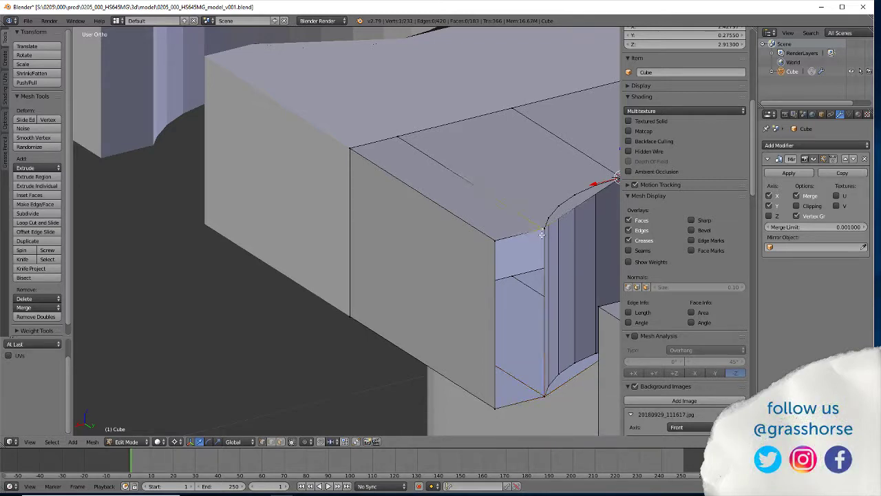
key(alt+m)
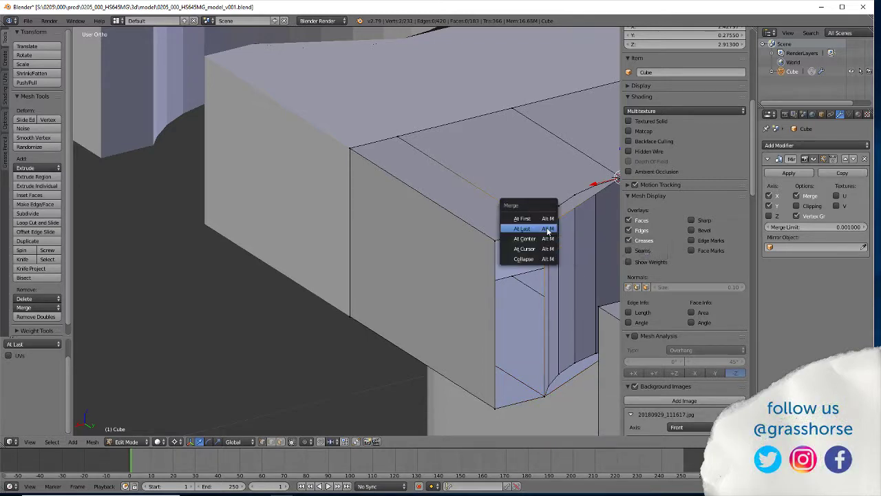
click(547, 231)
scroll(544, 234, down, 4)
scroll(488, 281, up, 2)
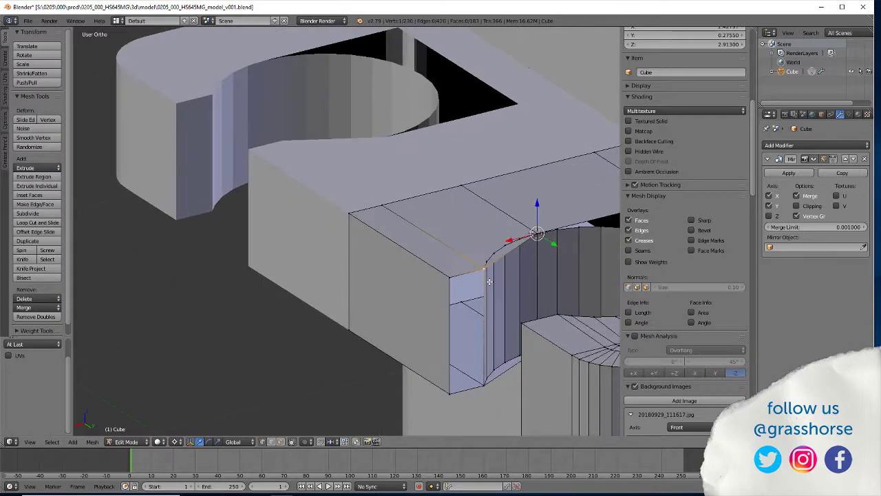
scroll(482, 296, up, 2)
scroll(425, 309, up, 2)
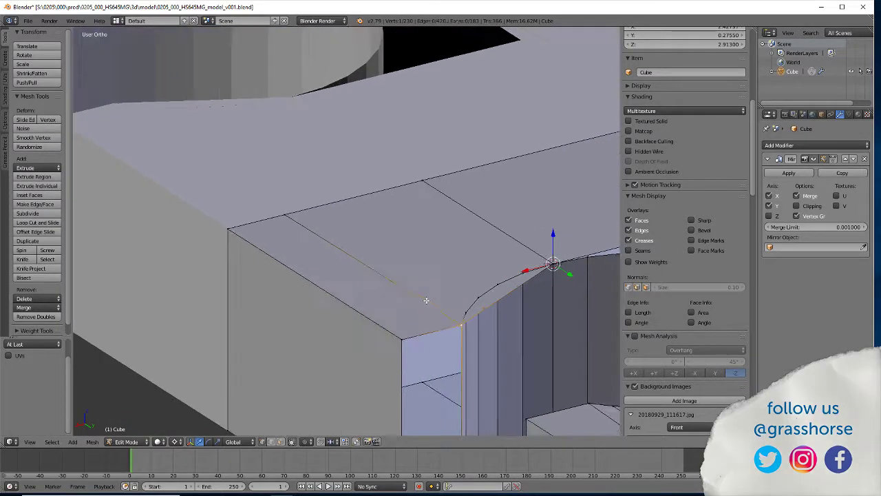
key(alt+m)
click(463, 324)
scroll(458, 325, down, 3)
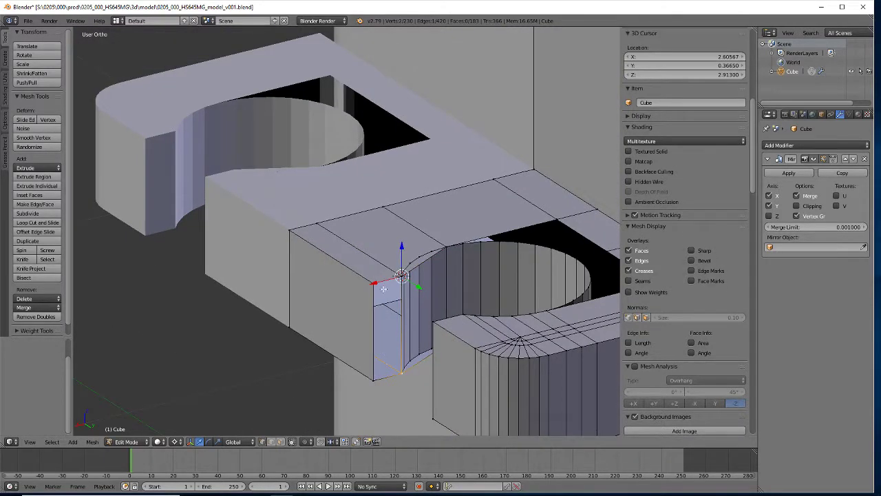
Flatten the edge loop across the block to zero on X.
alt+right_click(379, 260)
key(s)
key(x)
key(0)
key(Return)
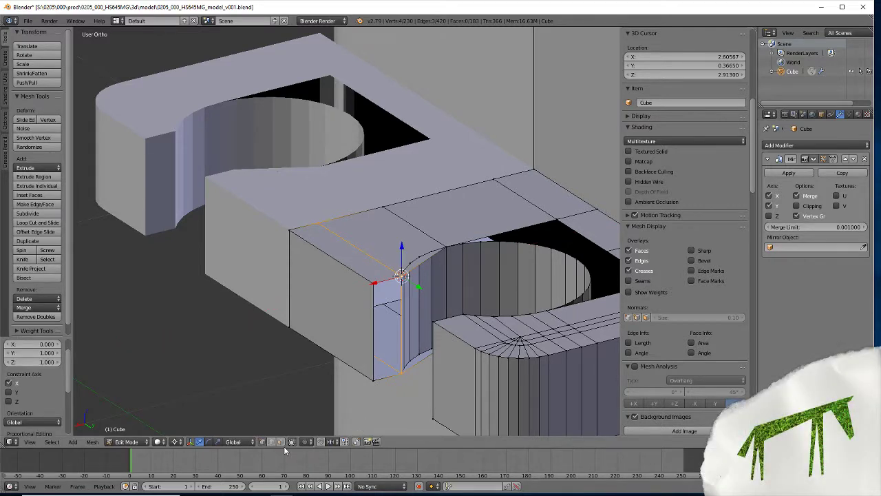
Fill a face between the flattened loop and the bottom edge under the block face.
right_click(385, 381)
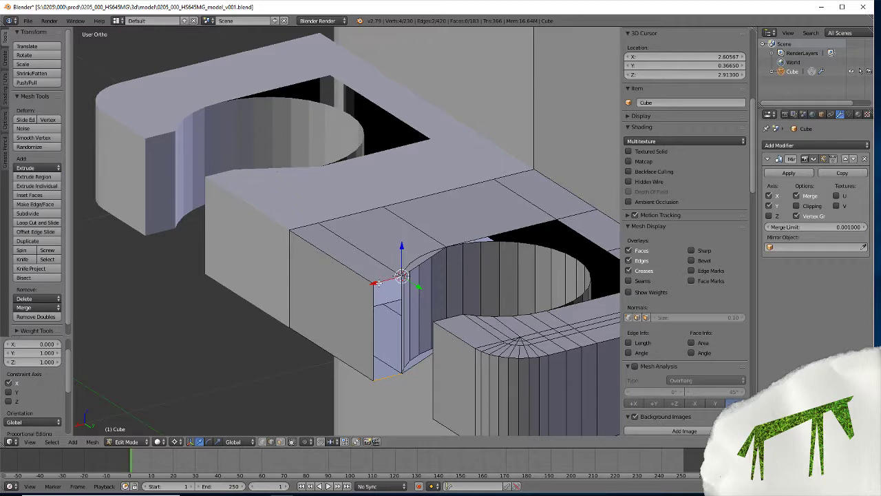
key(f)
middle_drag(378, 283, 383, 385)
scroll(385, 388, up, 2)
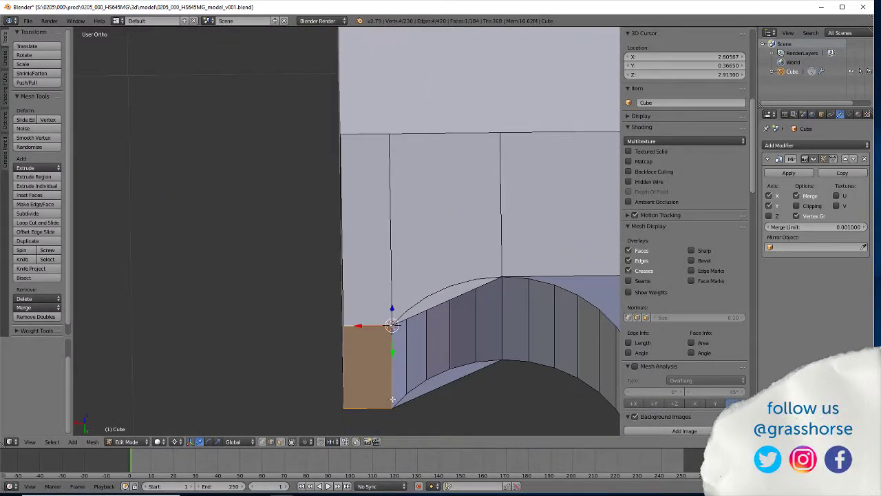
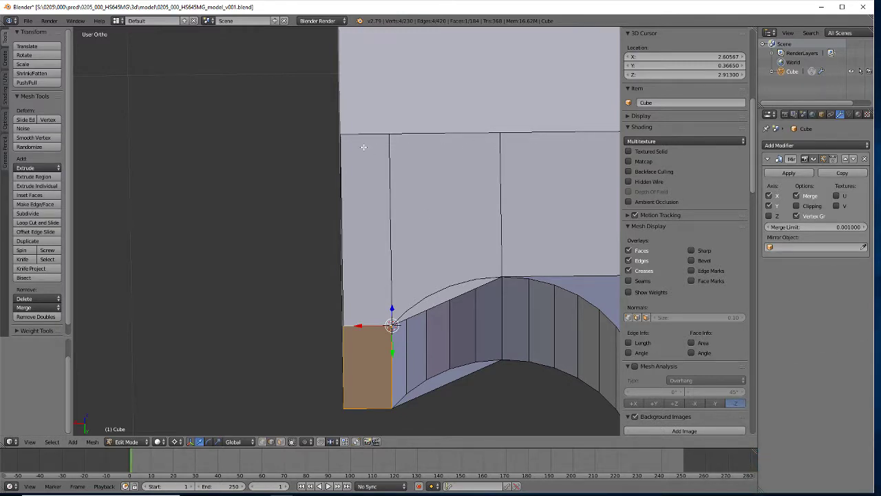
Try a four-cut Loop Cut and Slide on the mesh, then cancel and undo it.
click(31, 224)
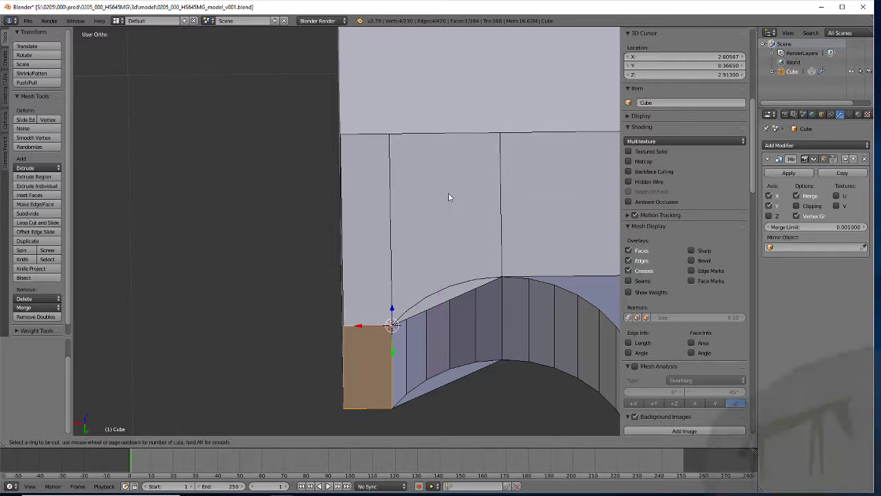
scroll(443, 141, up, 2)
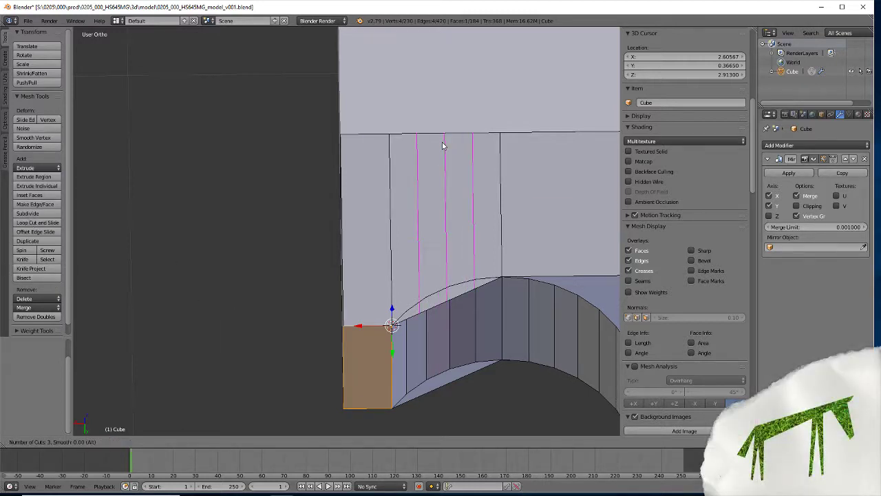
scroll(443, 146, up, 1)
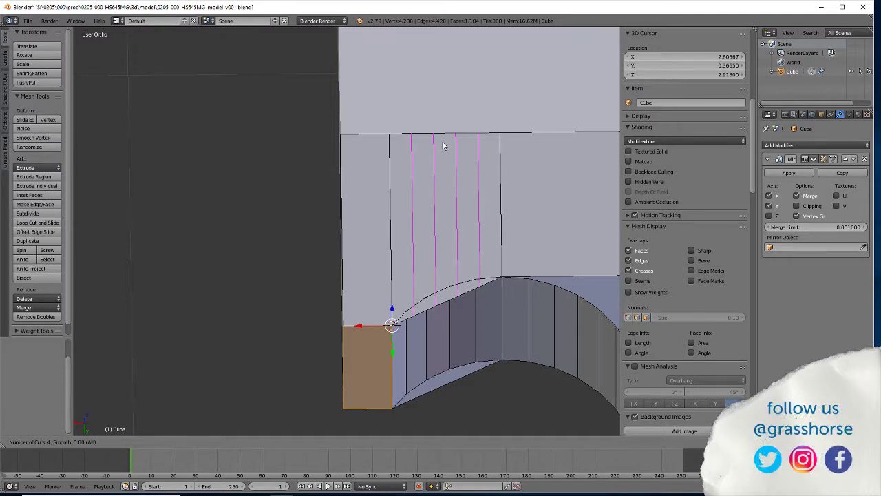
click(443, 146)
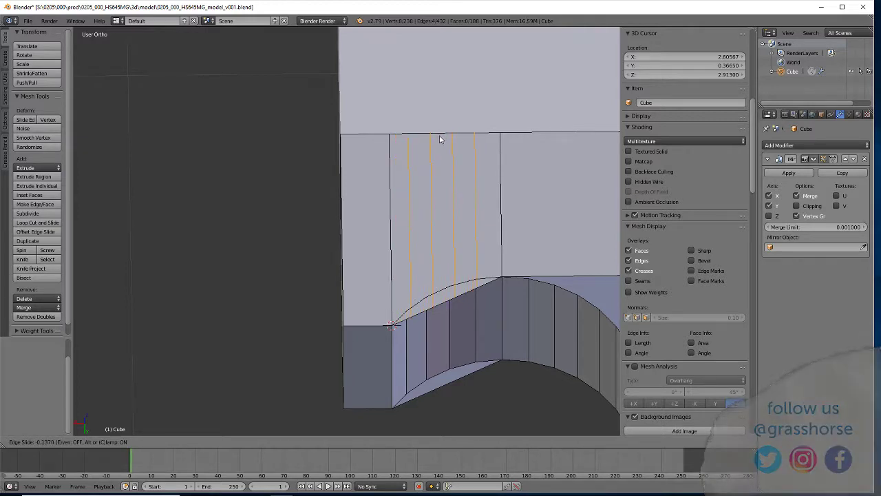
text(7)
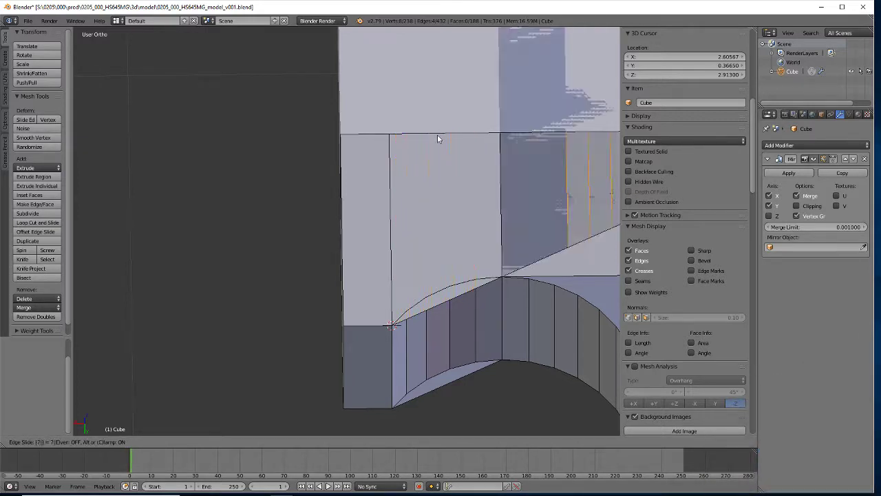
key(Return)
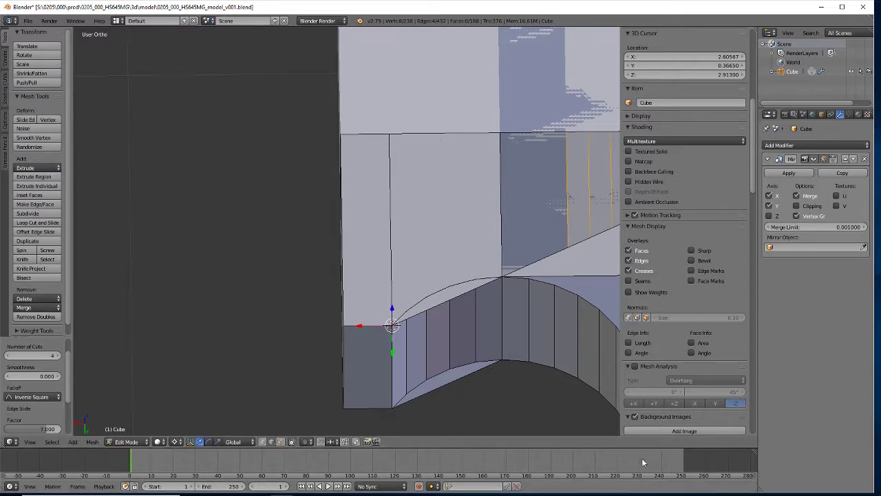
key(ctrl+z)
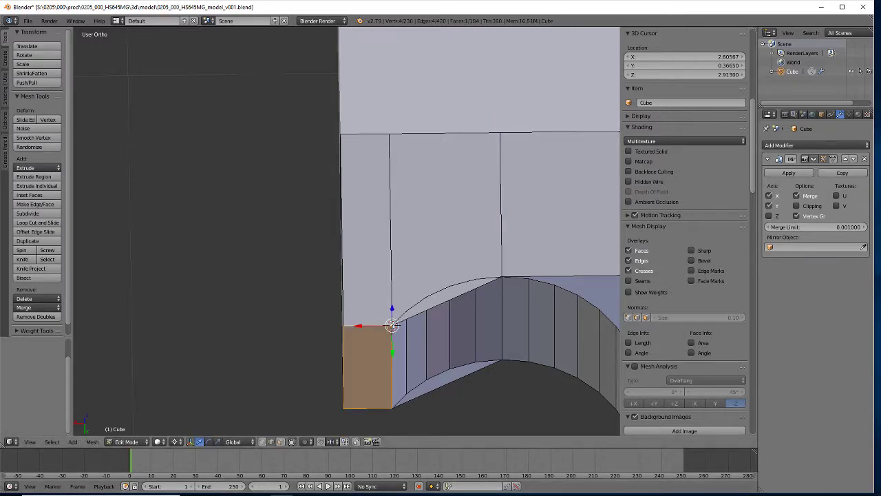
In wireframe Top view, add four loop cuts below the curved edge of the hole.
key(z)
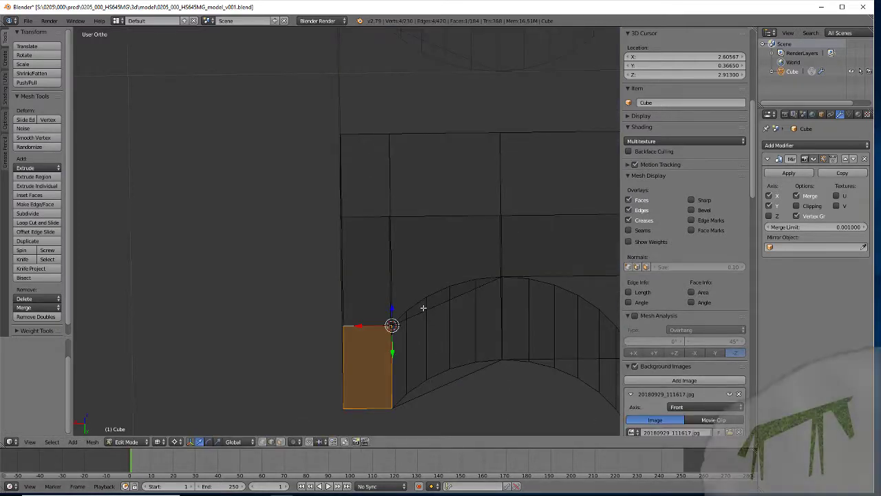
key(KP_7)
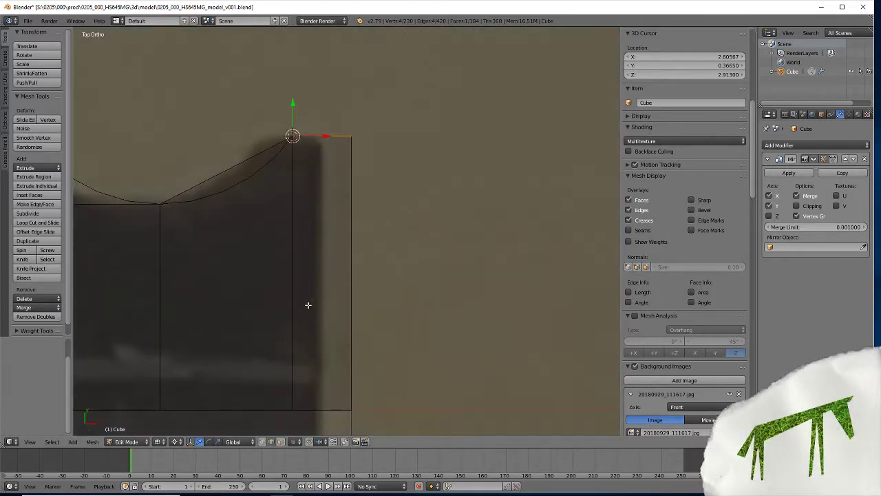
shift+middle_drag(308, 304, 526, 329)
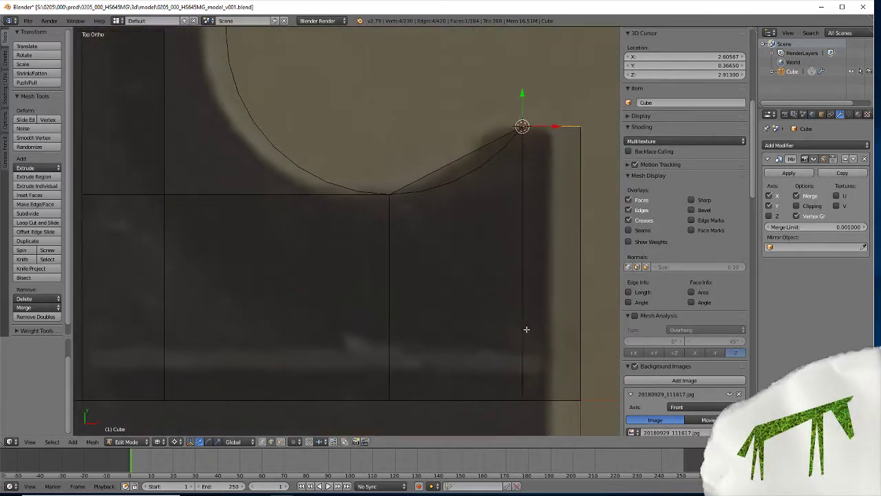
click(24, 223)
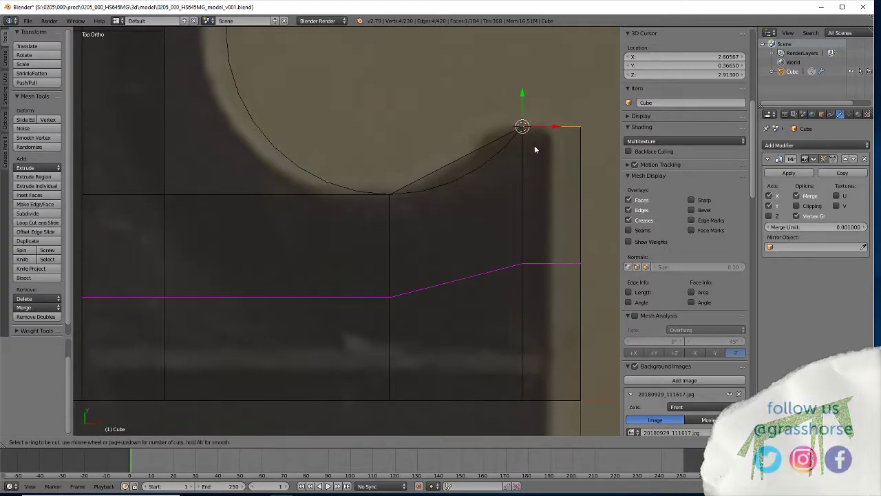
scroll(451, 161, up, 2)
scroll(450, 161, up, 1)
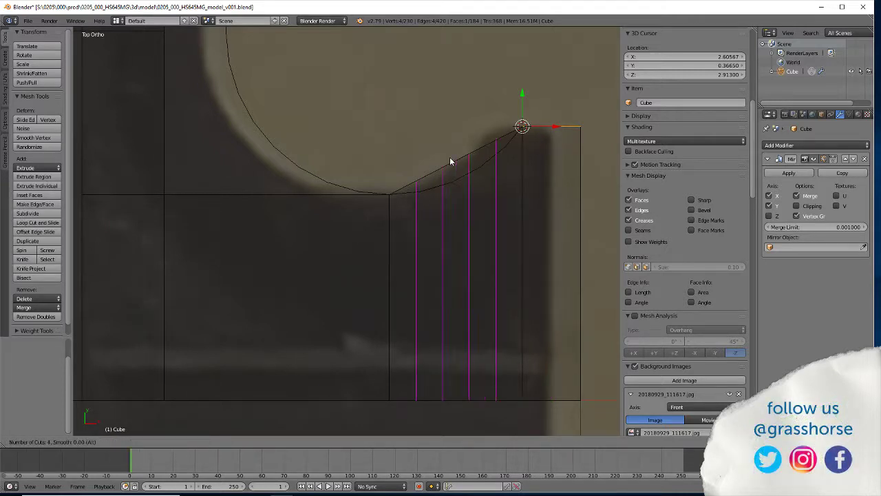
click(449, 160)
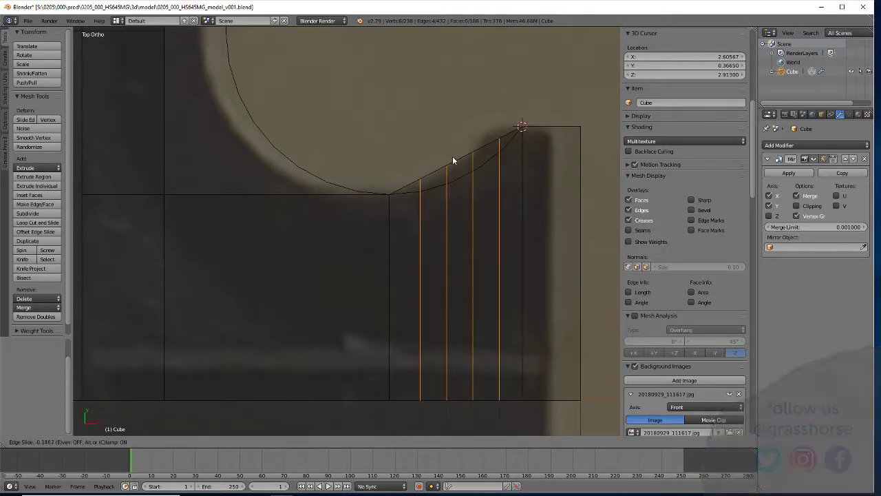
click(452, 155)
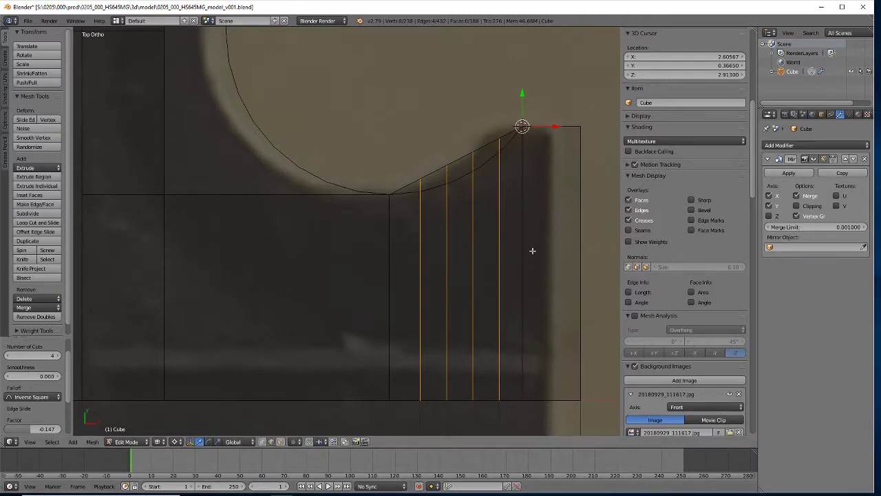
Add a second set of four loop cuts on the adjacent face, then return to Top view.
middle_drag(541, 254, 488, 332)
scroll(464, 345, down, 3)
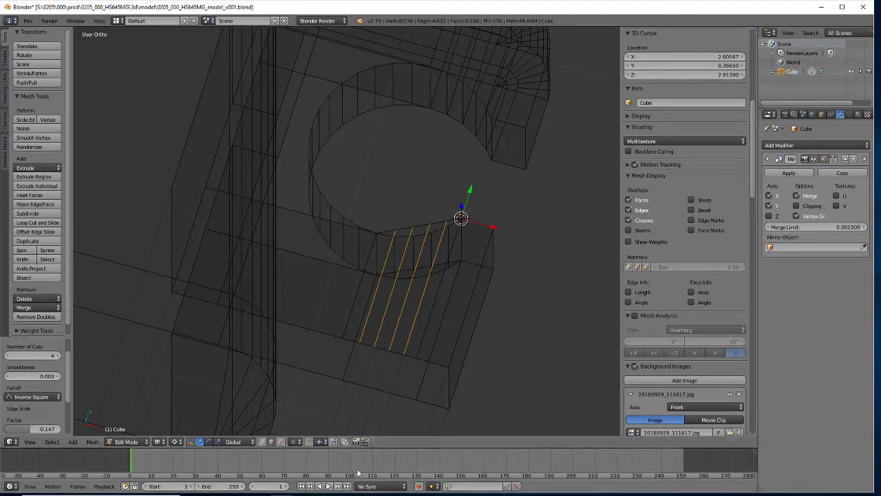
click(46, 225)
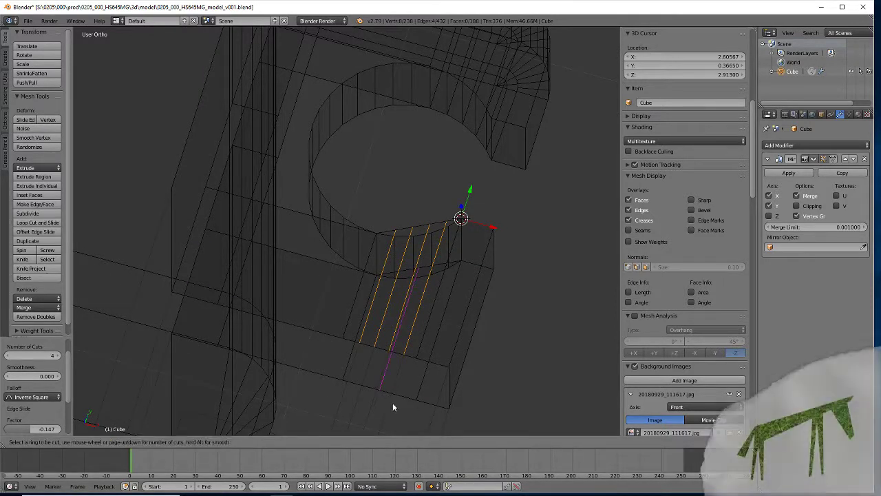
click(385, 387)
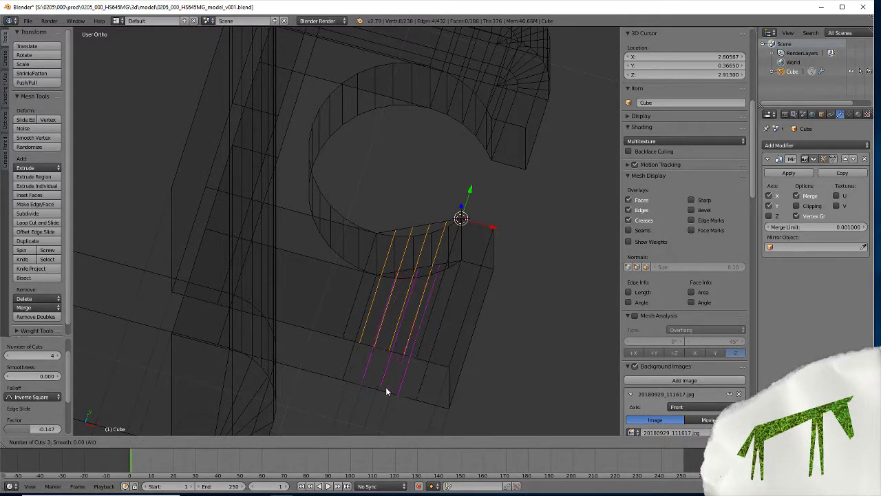
click(387, 388)
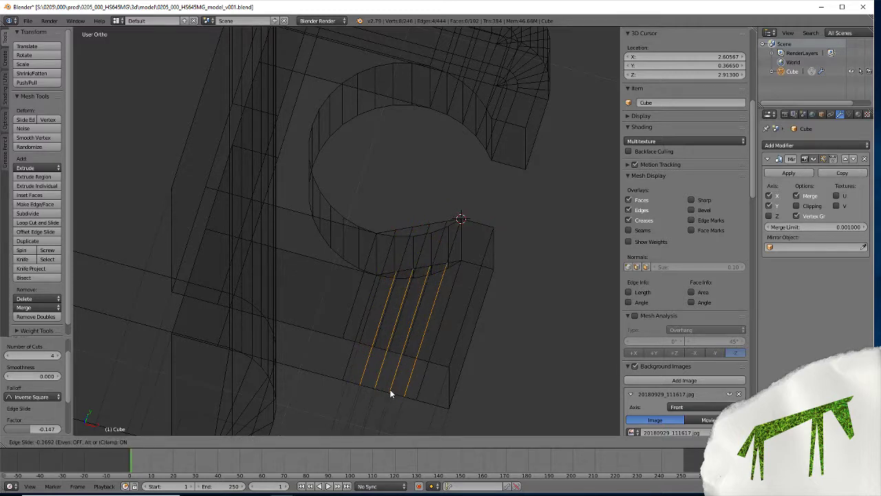
click(391, 389)
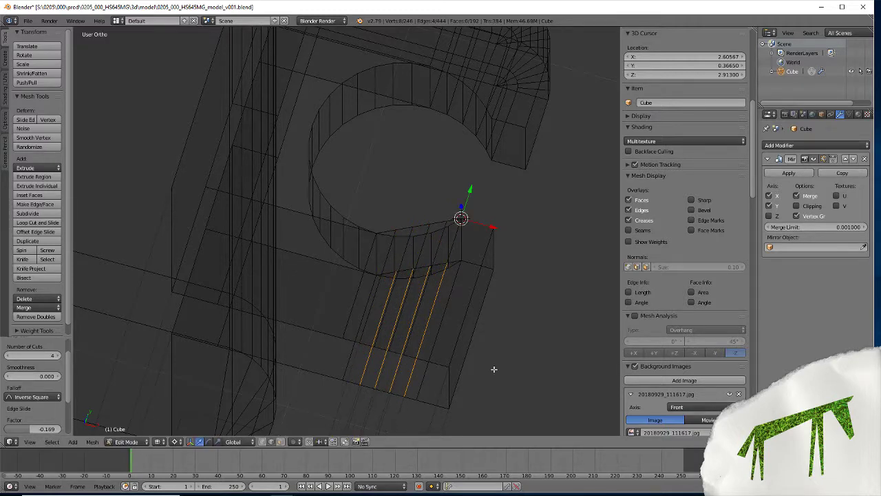
key(KP_7)
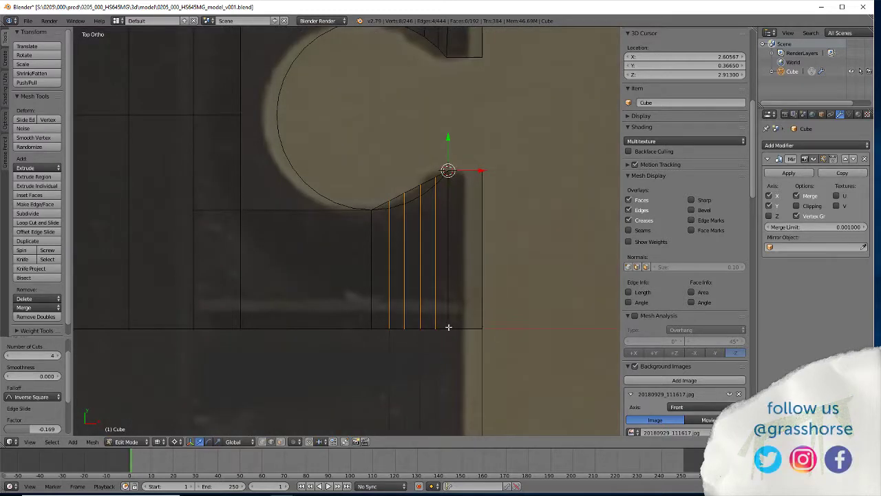
Snap the 3D cursor to a curve vertex and flatten the first vertex column with scale X 0.
scroll(428, 298, up, 4)
key(a)
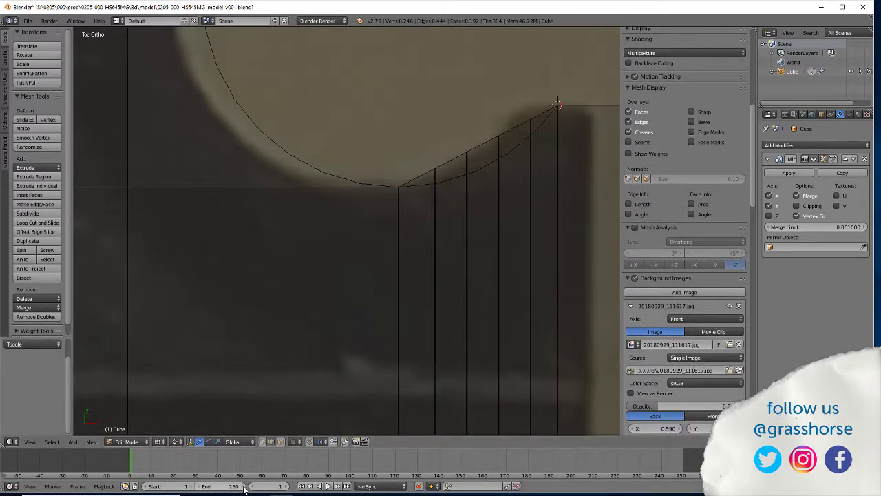
click(263, 444)
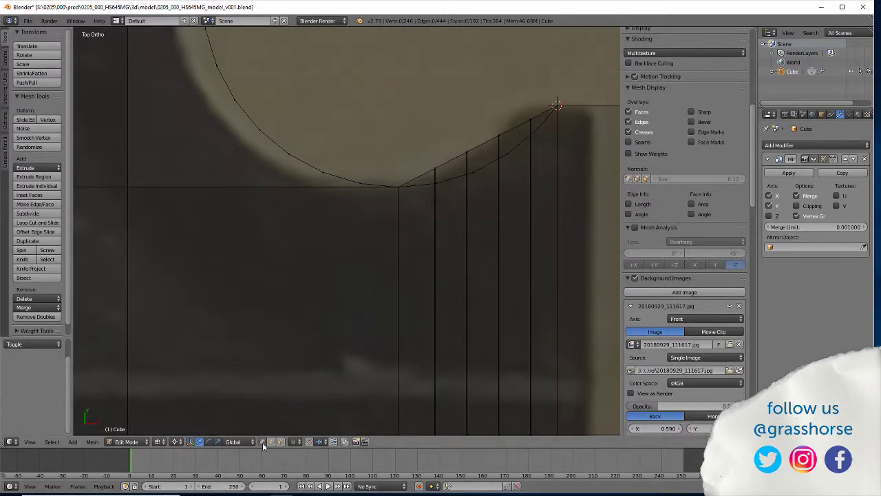
right_click(434, 186)
key(shift+s)
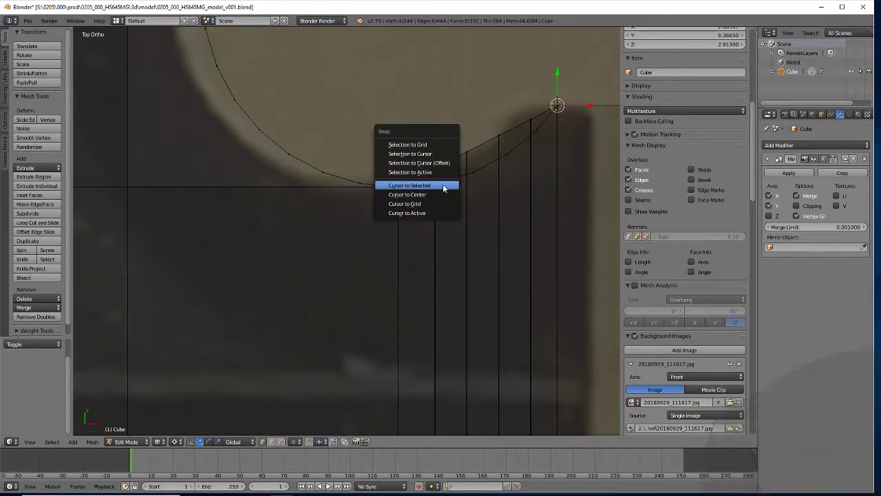
click(444, 187)
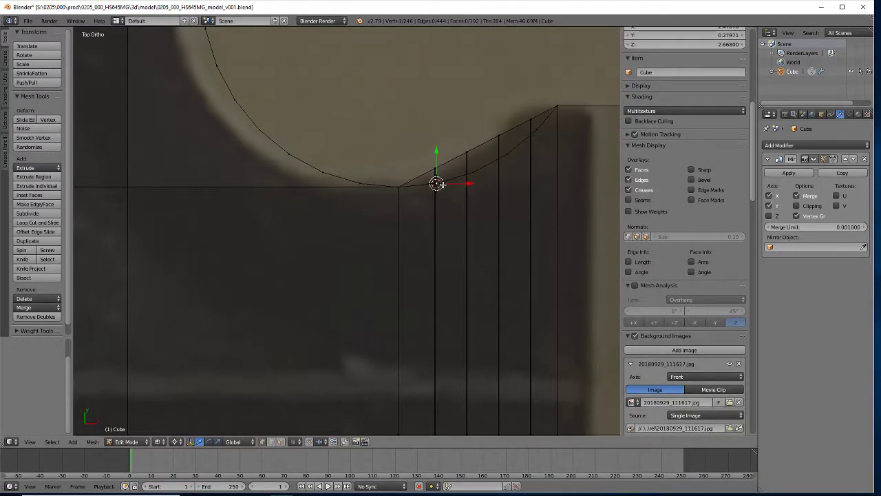
key(a)
scroll(424, 152, down, 3)
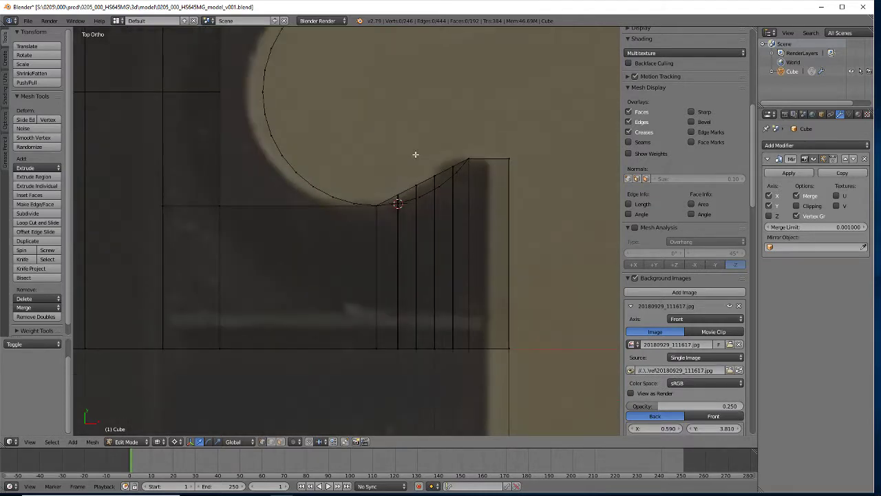
key(b)
drag(385, 159, 404, 365)
key(s)
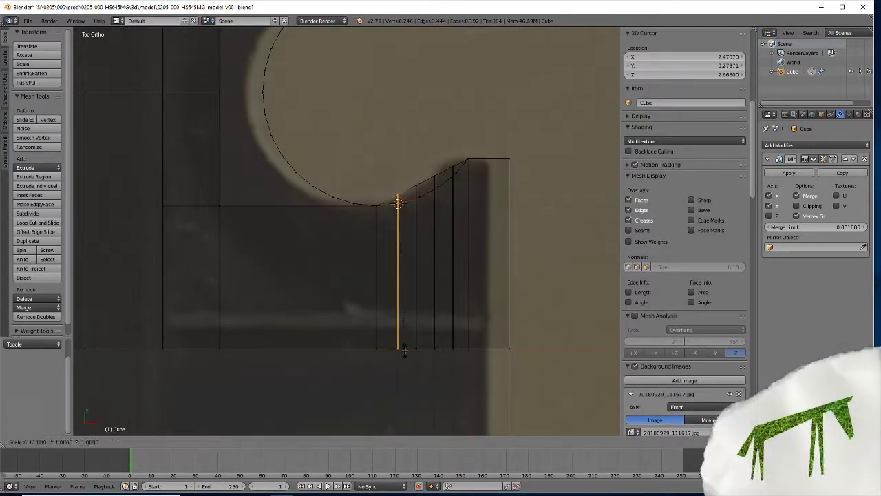
key(x)
key(0)
key(Return)
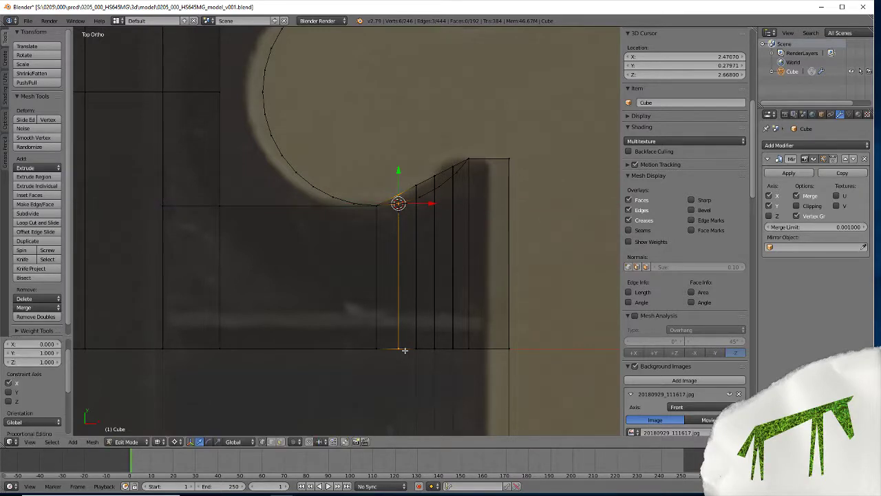
Snap the cursor again and straighten the second vertical edge with S X 0.
scroll(420, 356, up, 3)
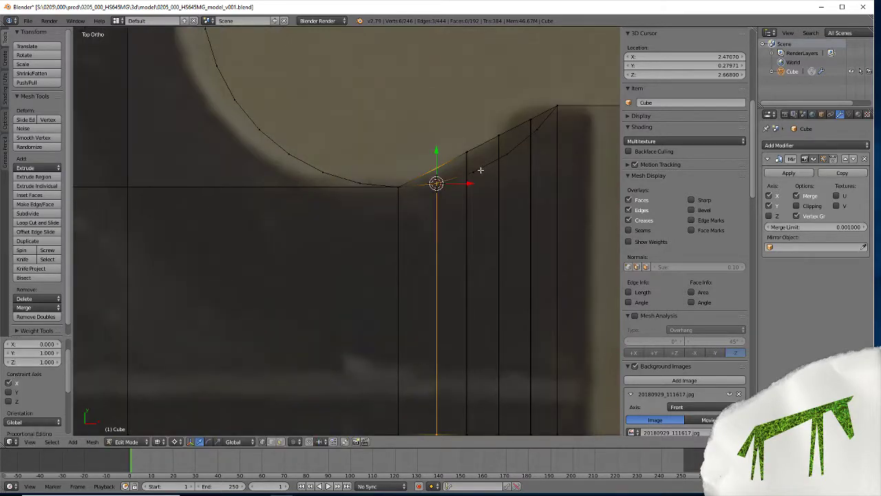
key(shift+s)
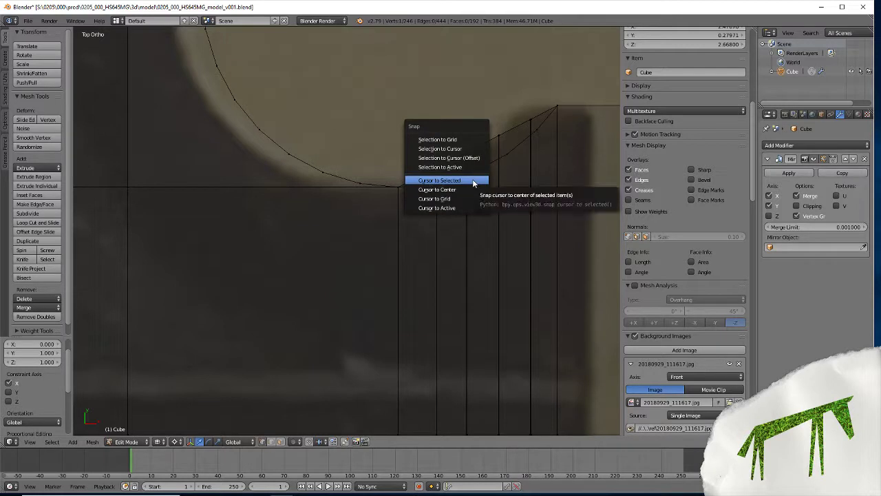
click(441, 180)
scroll(473, 174, down, 3)
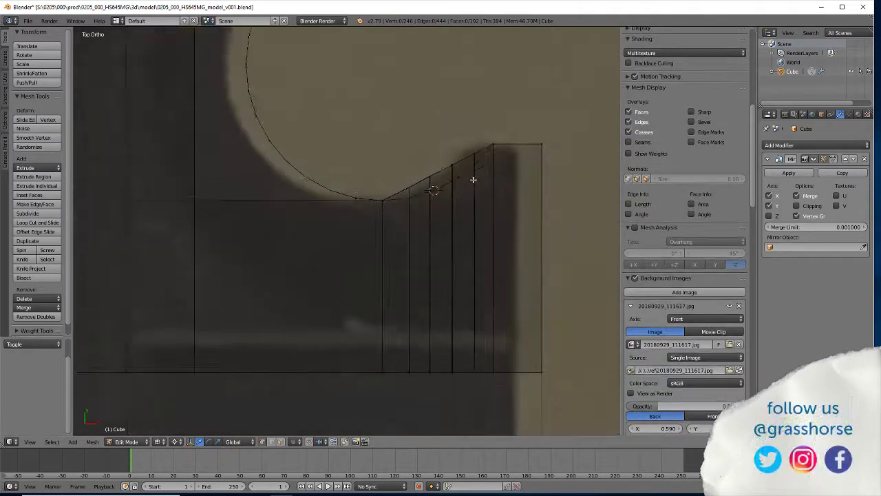
key(b)
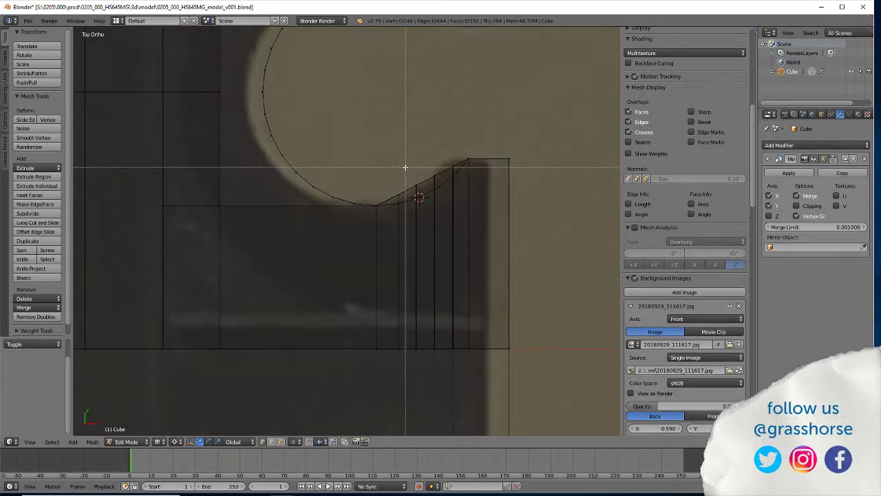
drag(405, 167, 418, 363)
key(s)
key(x)
key(0)
key(Return)
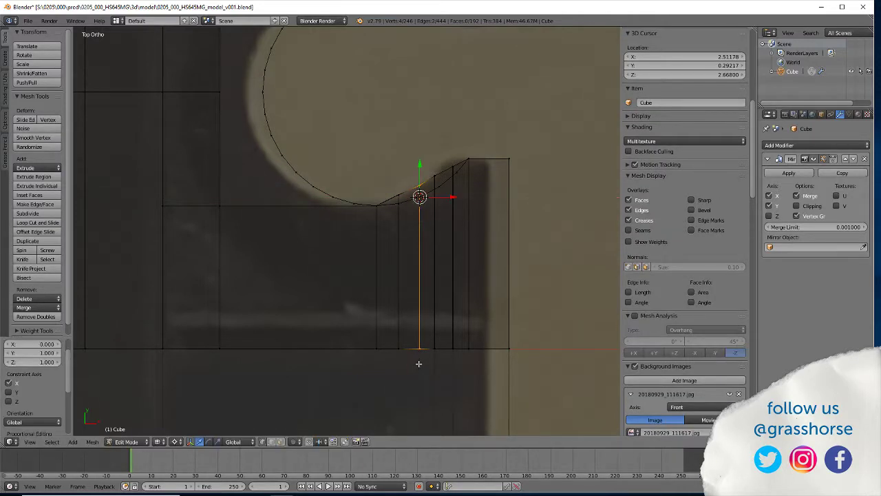
Align the third vertical edge to the 3D cursor by scaling X to 0.
key(shift+s)
click(443, 189)
key(a)
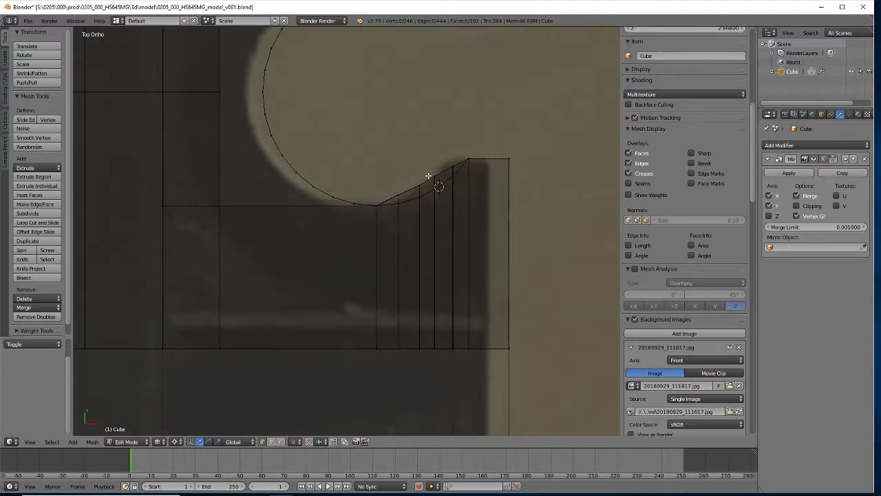
key(b)
drag(427, 157, 436, 372)
key(s)
key(x)
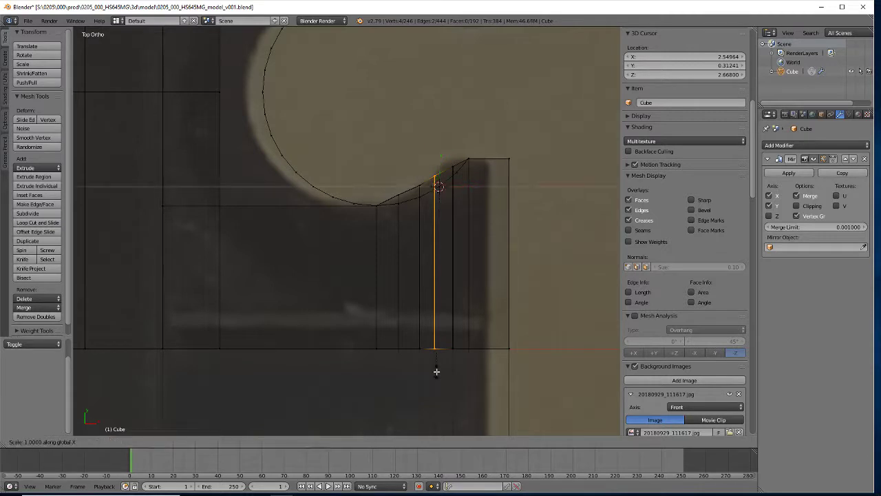
key(0)
key(Return)
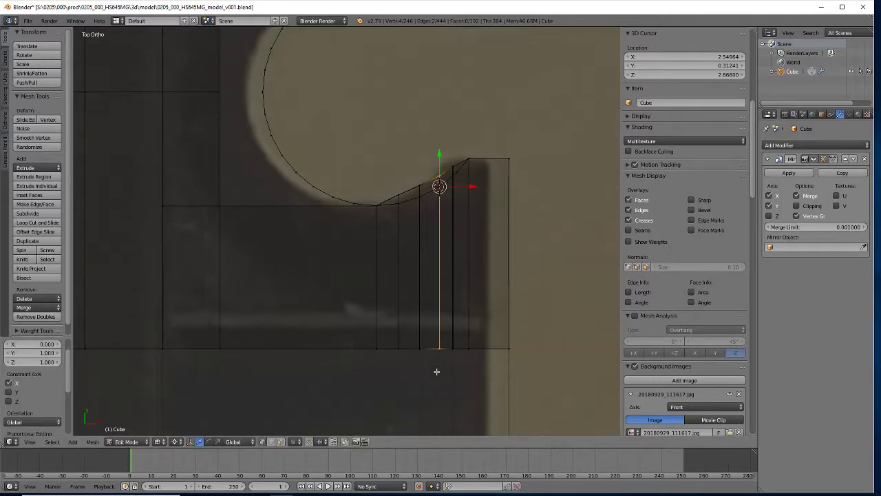
Snap the cursor to the next curve vertex and line up the fourth edge beneath it.
right_click(459, 173)
key(shift+s)
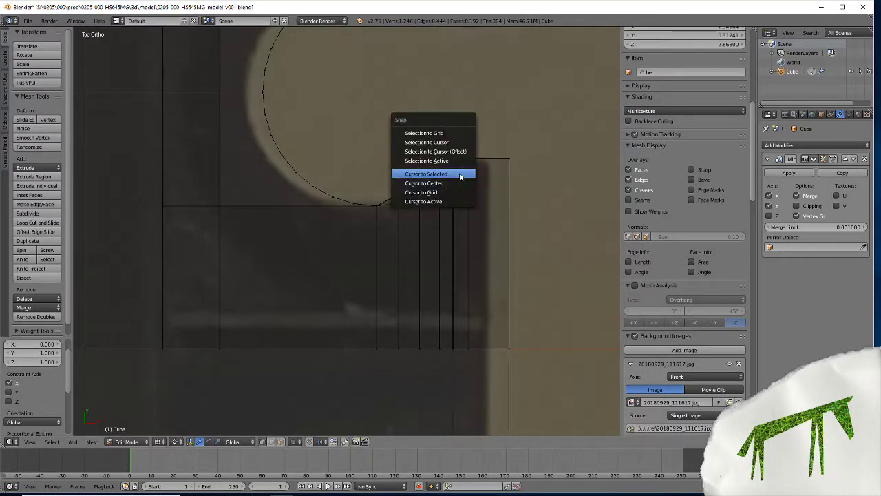
click(460, 177)
key(b)
drag(450, 147, 454, 370)
key(s)
key(x)
key(0)
key(Return)
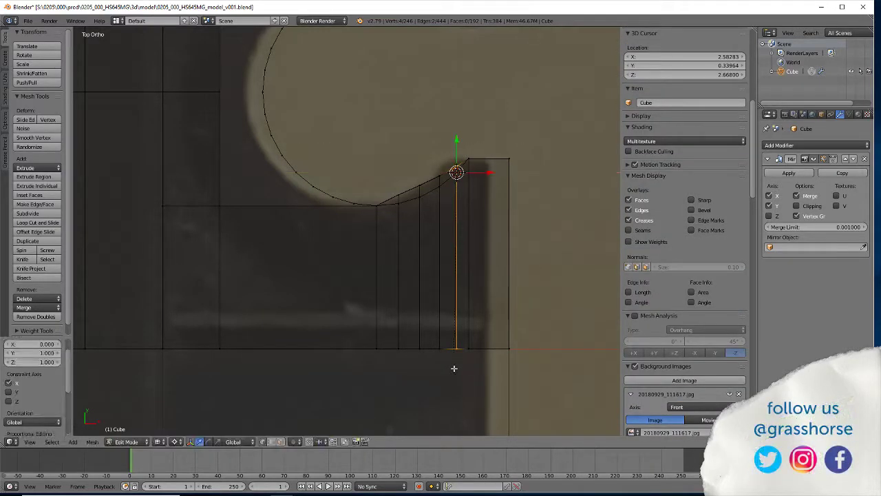
key(a)
key(a)
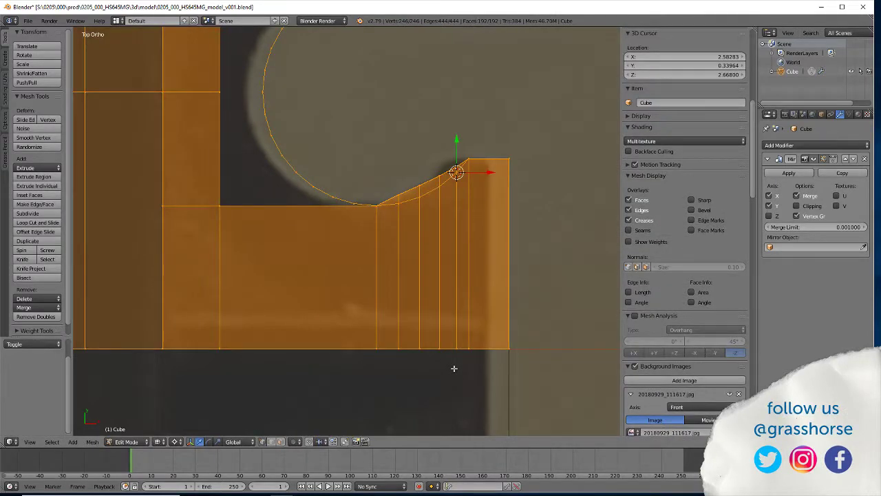
middle_drag(563, 299, 305, 288)
Merge the first four duplicate vertex pairs along the curved hole edge with Alt+M.
key(a)
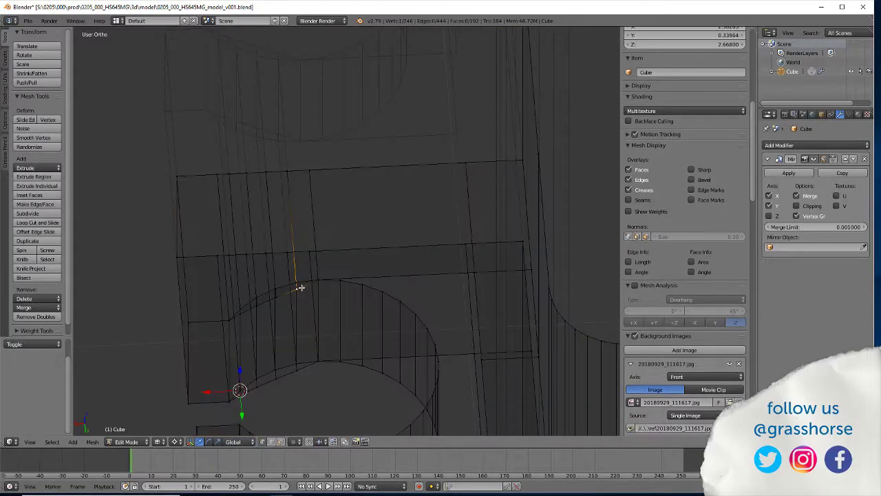
right_click(298, 283)
key(alt+m)
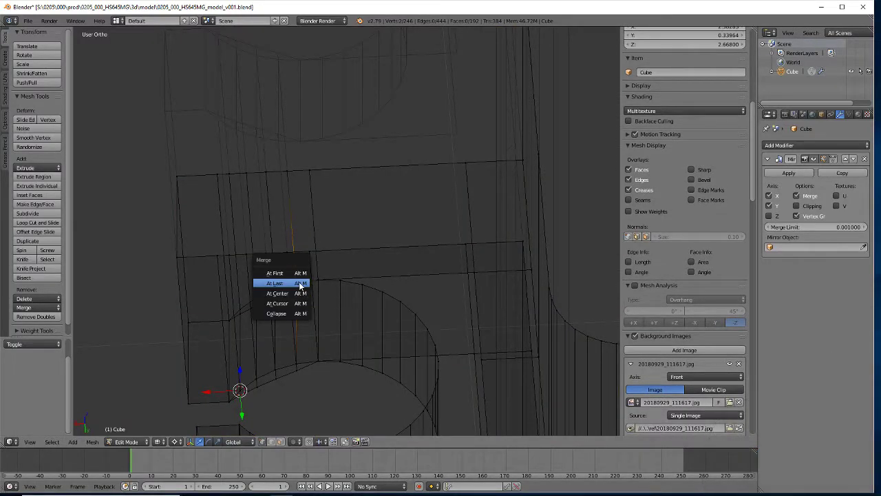
click(298, 281)
shift+right_click(276, 290)
key(alt+m)
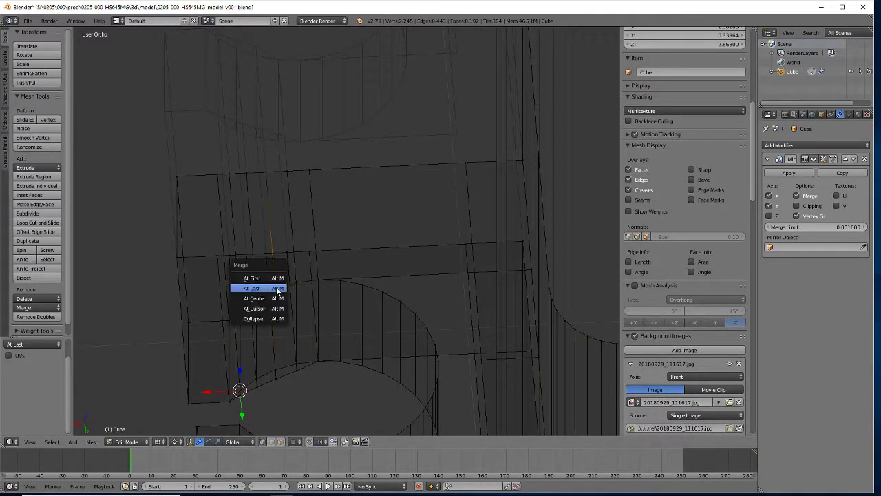
click(275, 288)
right_click(256, 298)
shift+right_click(256, 299)
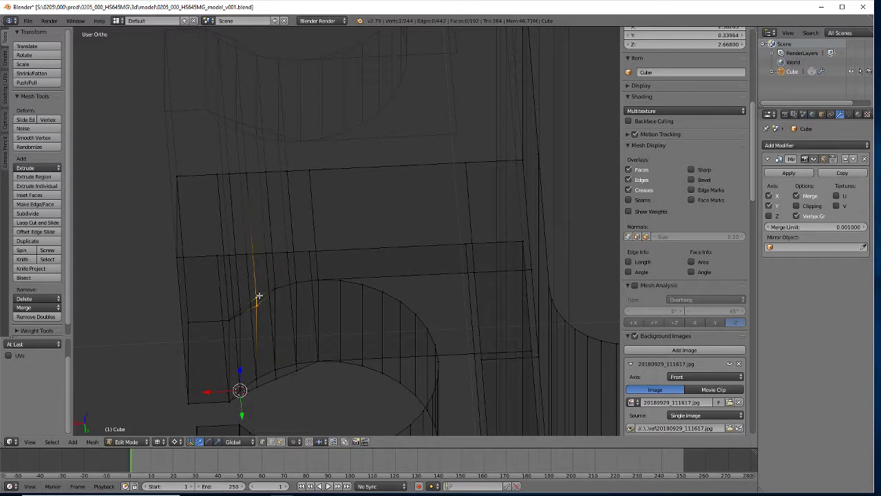
key(alt+m)
click(256, 297)
right_click(239, 308)
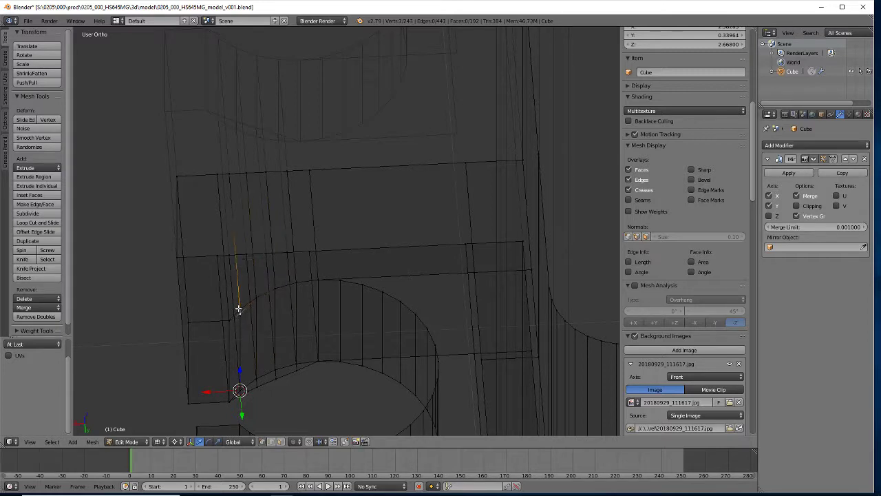
shift+right_click(239, 308)
key(alt+m)
click(239, 307)
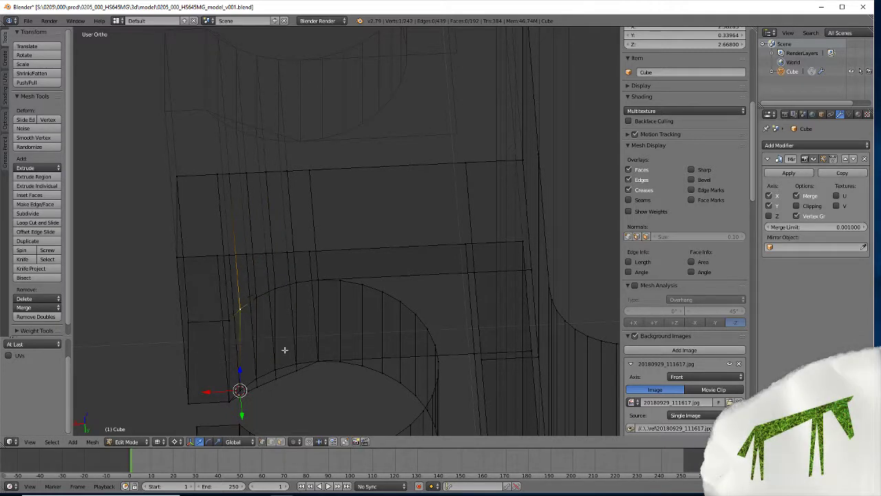
Merge three more overlapping vertex pairs at the lower corner, the last at the 3D cursor.
right_click(296, 363)
shift+right_click(296, 364)
key(alt+m)
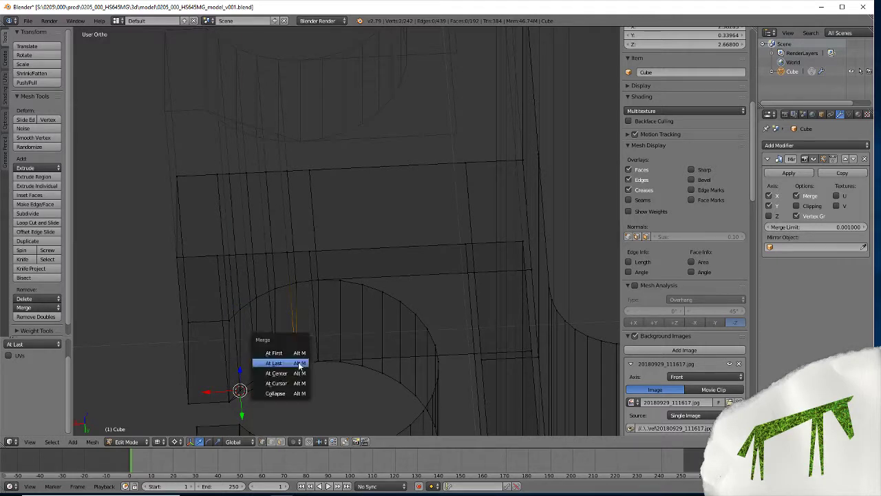
click(279, 381)
right_click(275, 370)
shift+right_click(274, 370)
key(alt+m)
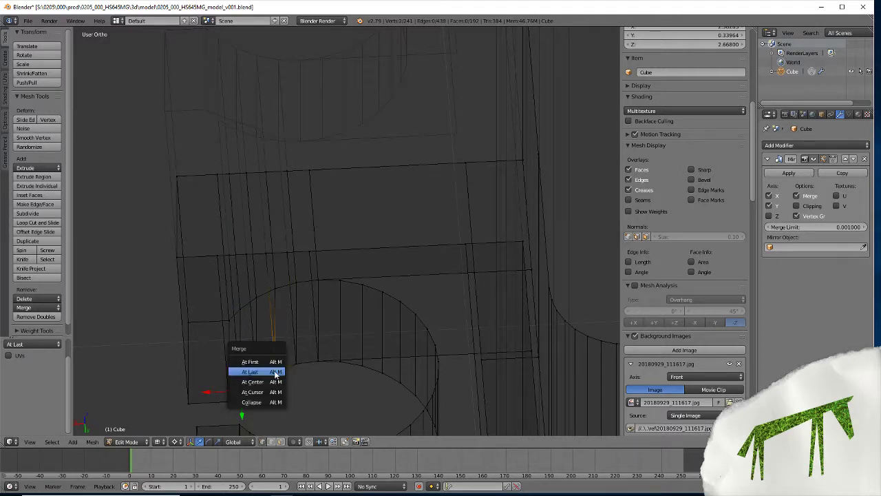
click(272, 373)
right_click(257, 378)
shift+right_click(257, 378)
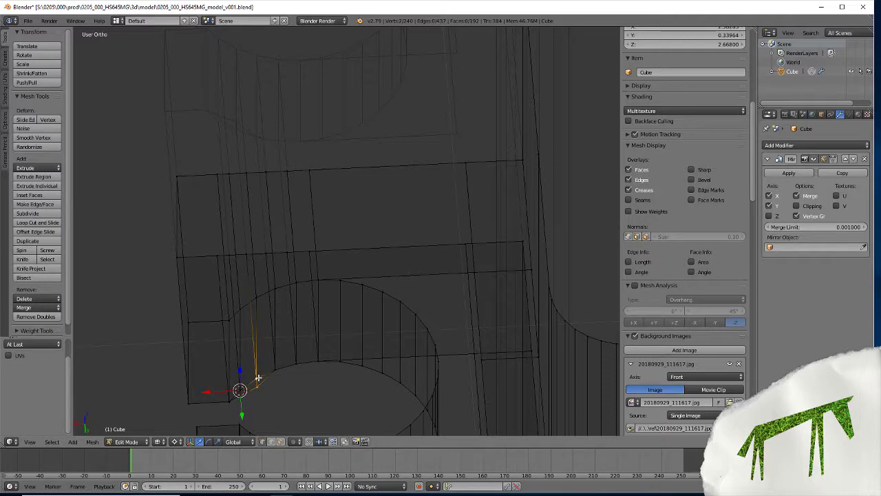
key(alt+m)
click(240, 395)
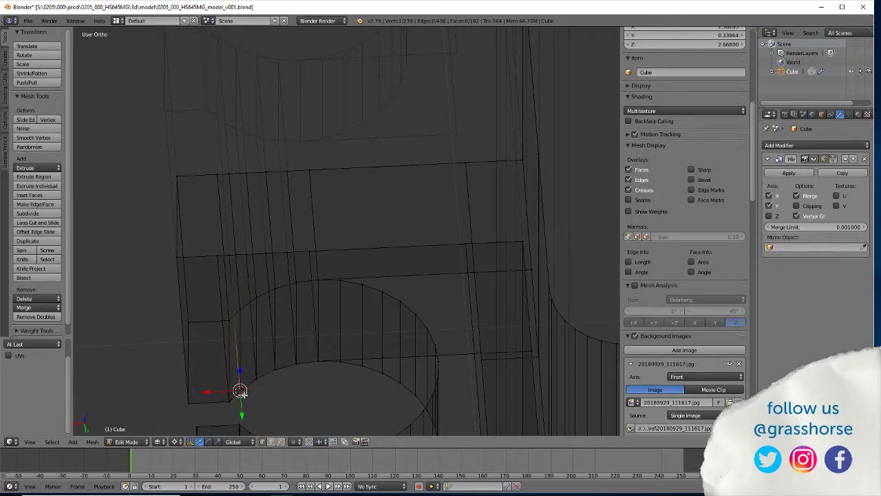
Merge the final vertex pair at the 3D cursor and switch to solid shading.
key(alt+m)
click(239, 390)
middle_drag(239, 390, 257, 376)
key(z)
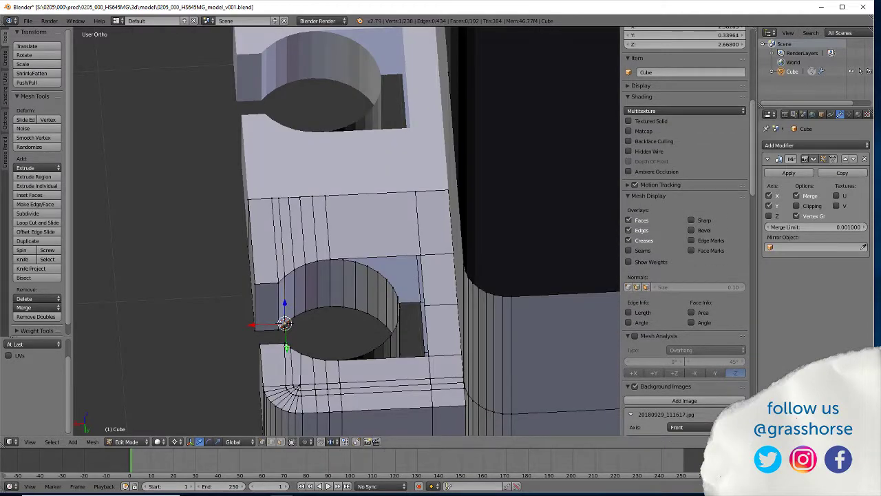
Orbit and zoom around the part to inspect the missing faces beside the curved hole.
middle_drag(288, 348, 415, 351)
middle_drag(491, 325, 427, 331)
scroll(427, 331, down, 4)
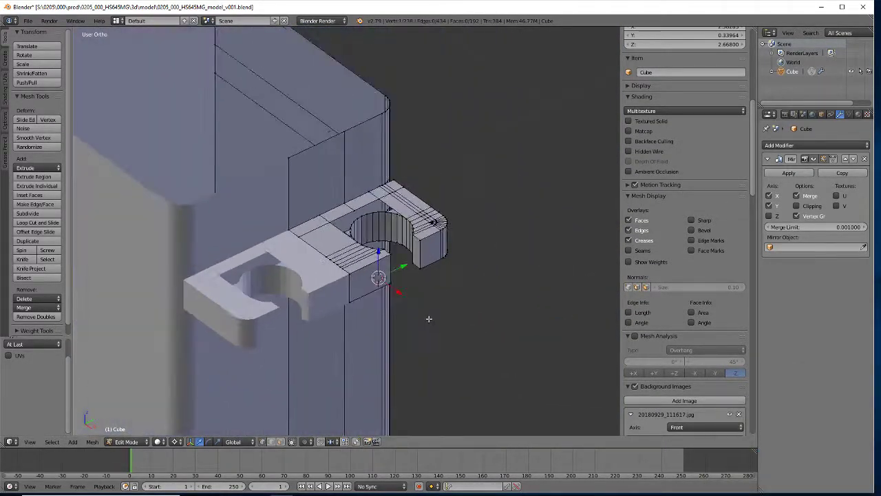
middle_drag(490, 300, 387, 228)
scroll(396, 290, down, 5)
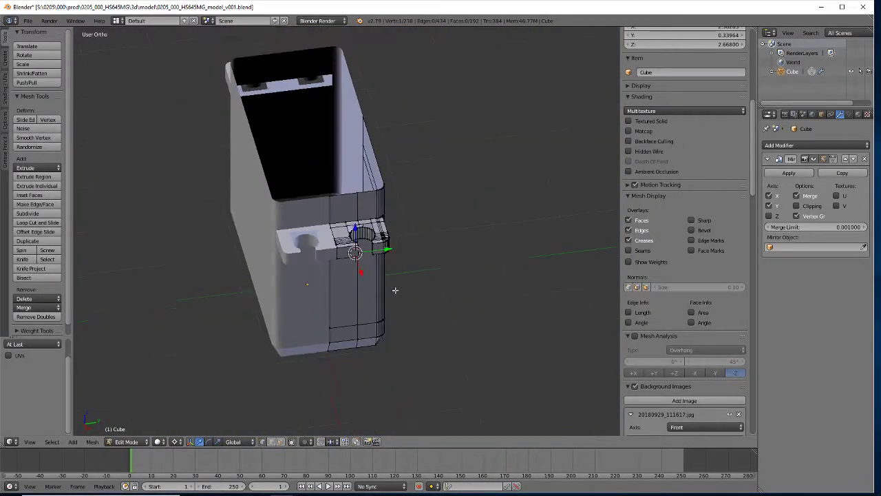
middle_drag(416, 300, 470, 190)
scroll(402, 279, up, 8)
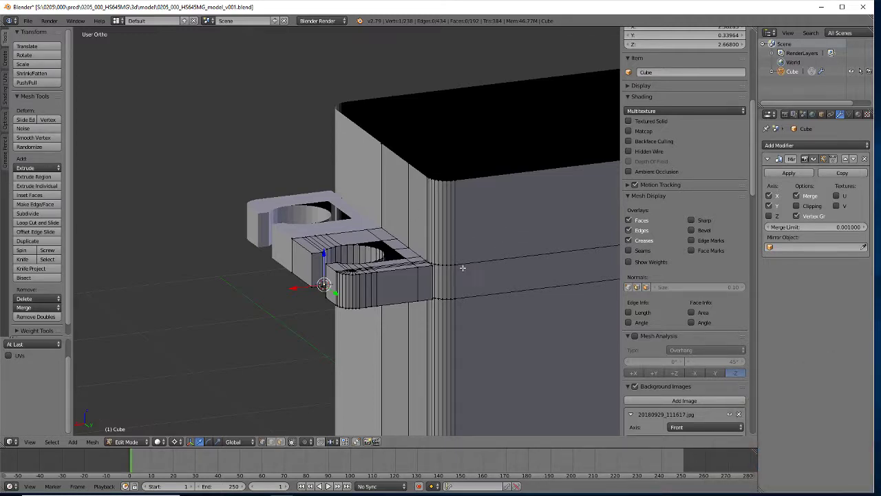
scroll(462, 267, down, 6)
scroll(389, 276, up, 5)
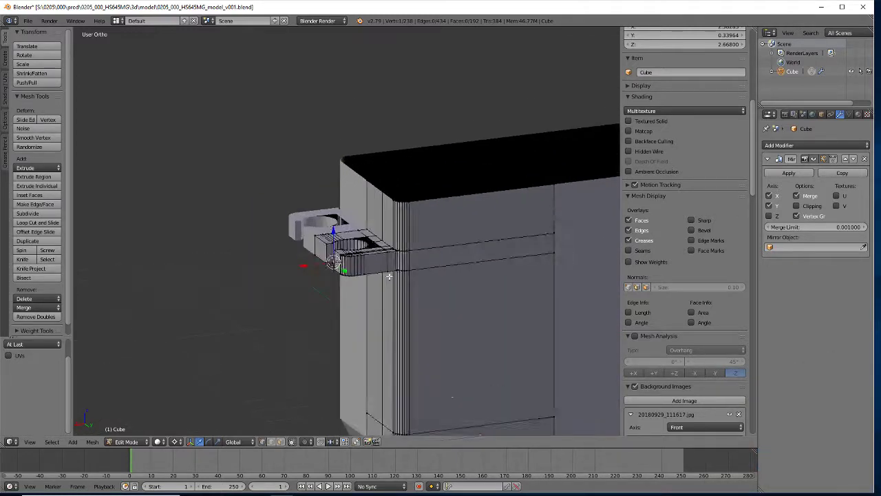
scroll(389, 276, up, 8)
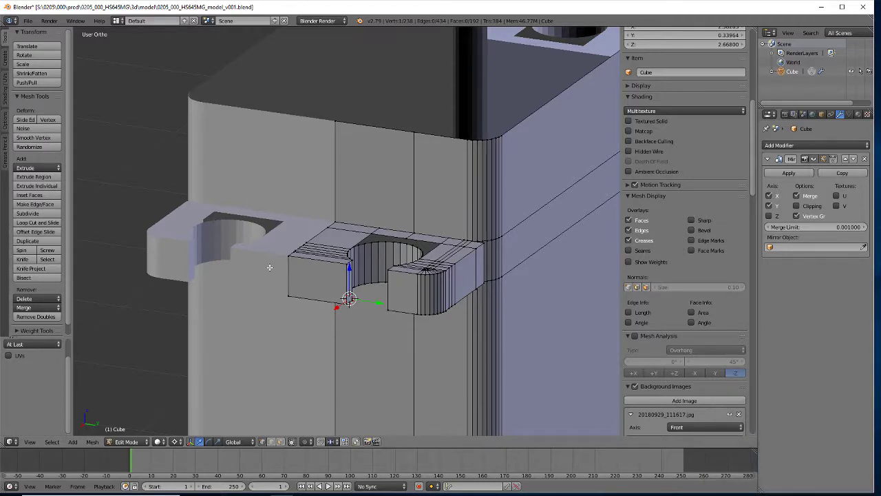
middle_drag(269, 267, 379, 290)
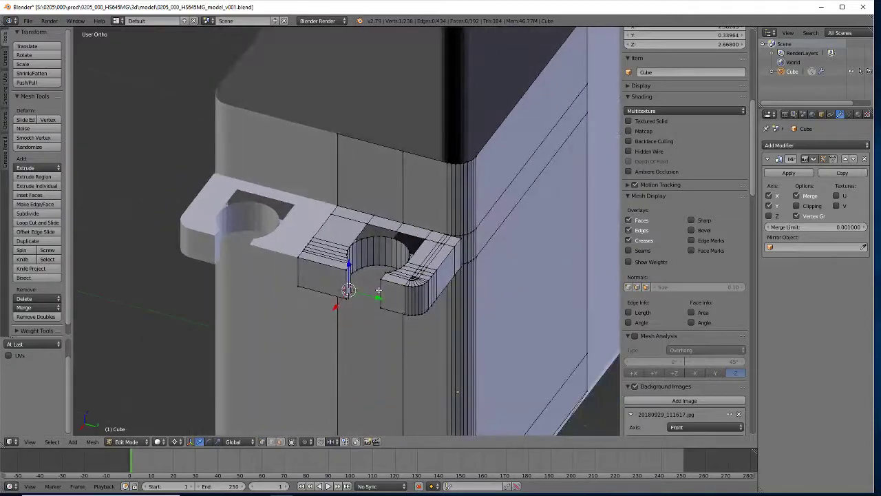
scroll(379, 290, down, 5)
scroll(371, 290, up, 9)
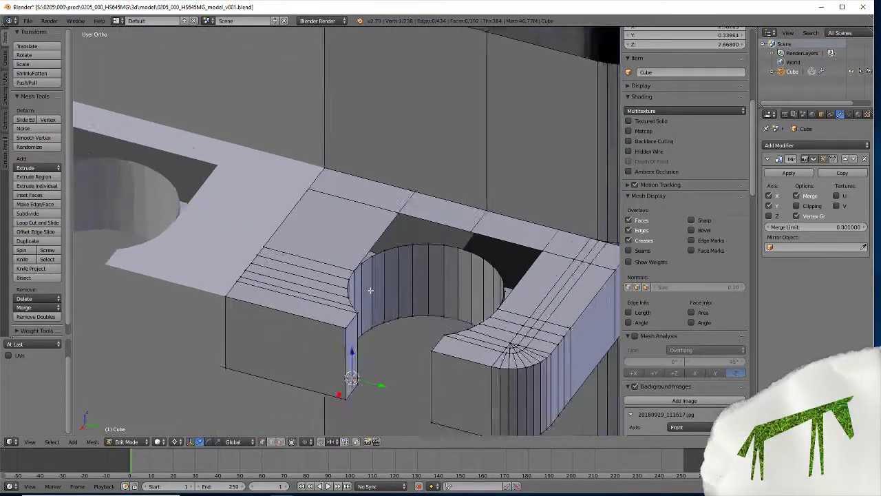
scroll(369, 290, up, 4)
middle_drag(368, 289, 302, 299)
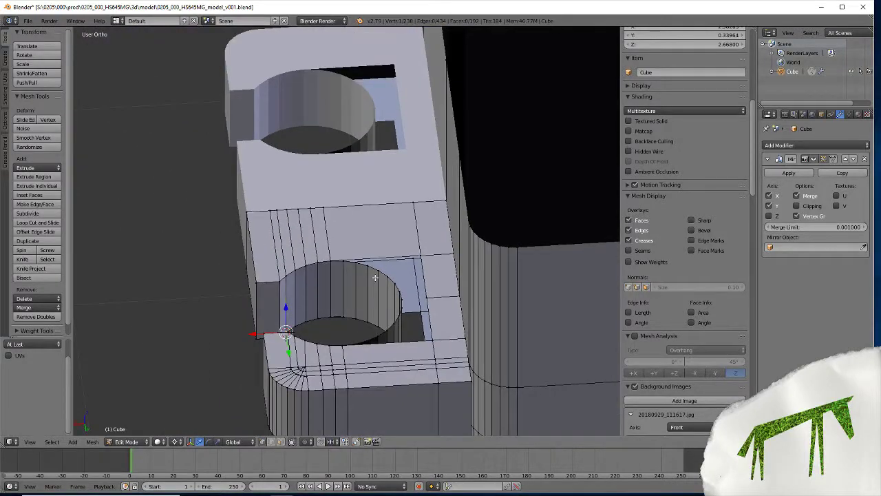
scroll(375, 277, down, 5)
scroll(372, 280, up, 8)
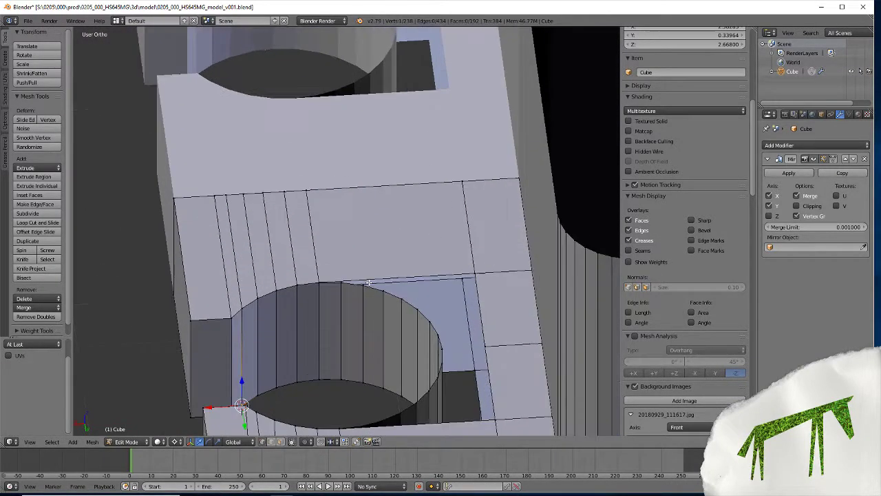
middle_drag(413, 293, 401, 346)
Snap the 3D cursor to the selected edge and vertex on the hole's rim.
click(280, 442)
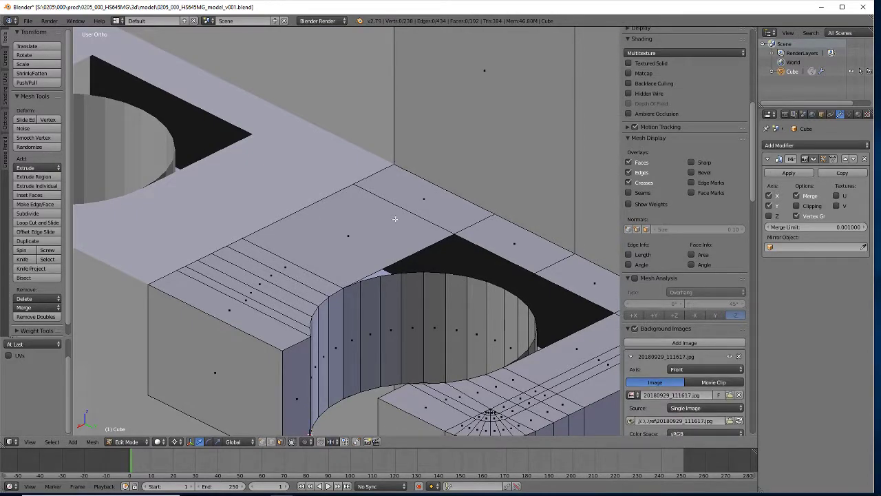
right_click(350, 229)
middle_drag(349, 230, 472, 249)
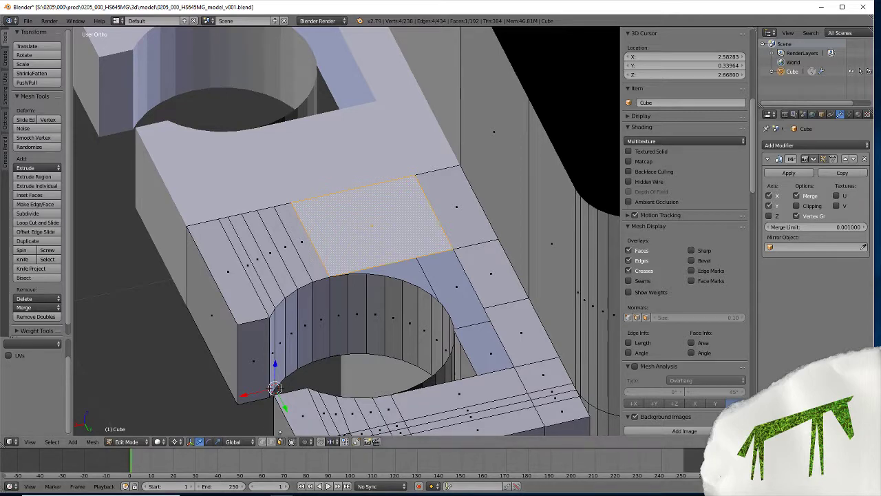
key(2)
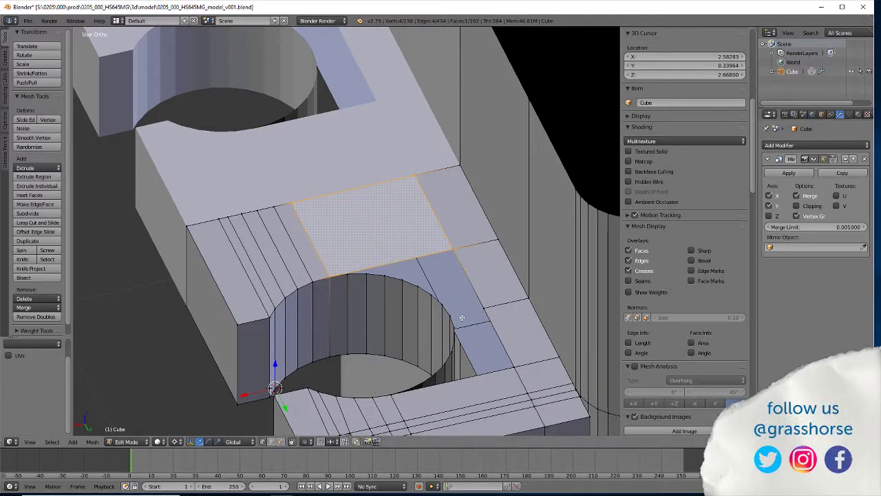
middle_drag(462, 318, 450, 303)
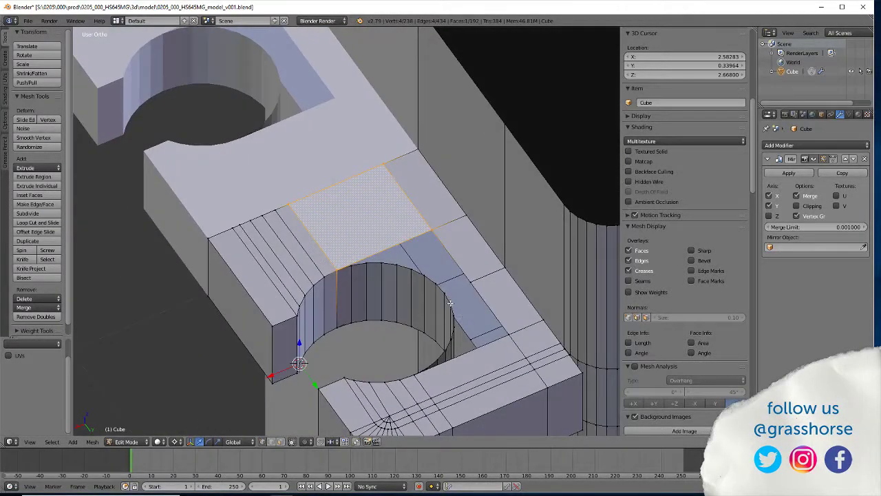
right_click(450, 303)
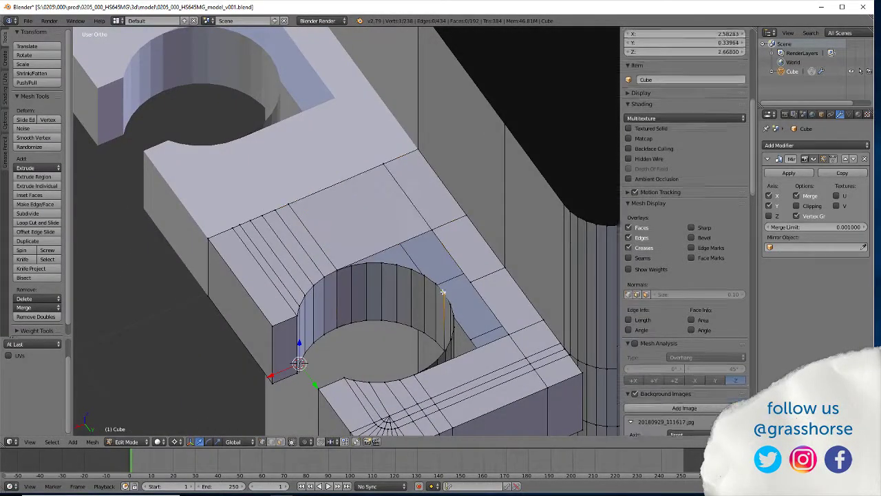
shift+right_click(507, 266)
key(shift+s)
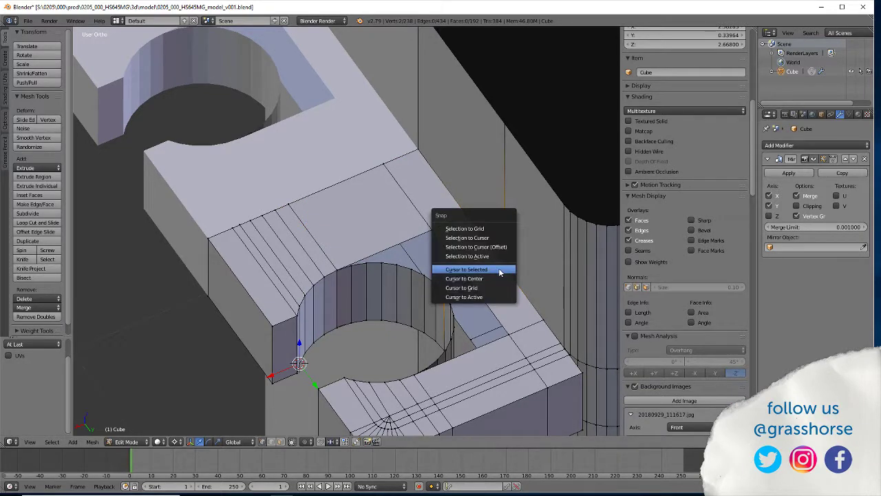
click(467, 269)
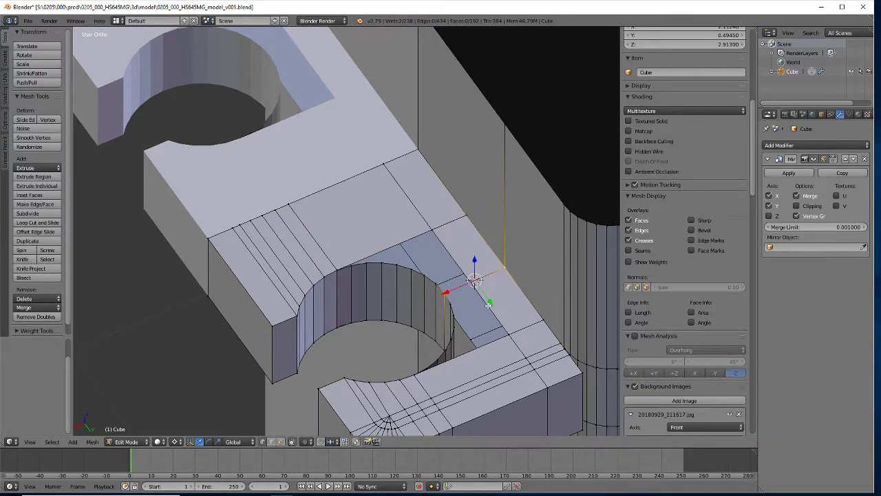
Flatten the cross edges of both blocks to X scale 0, then select the top face beside the hole.
alt+right_click(488, 303)
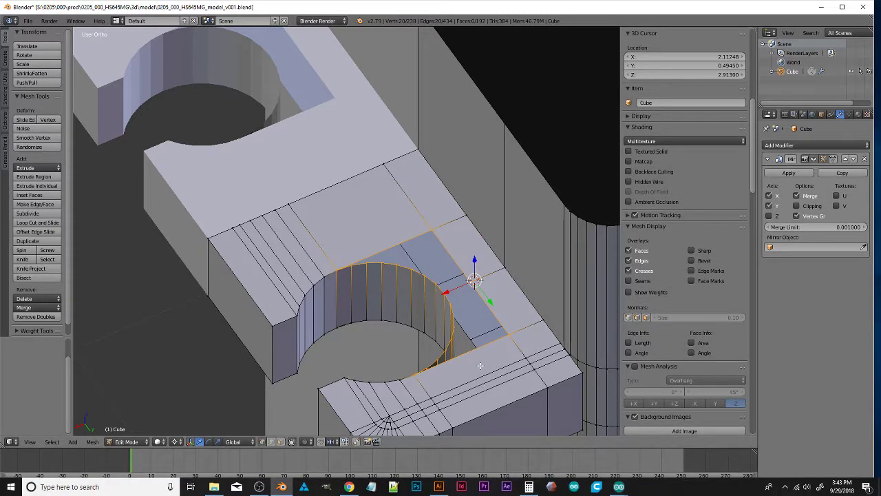
alt+right_click(514, 341)
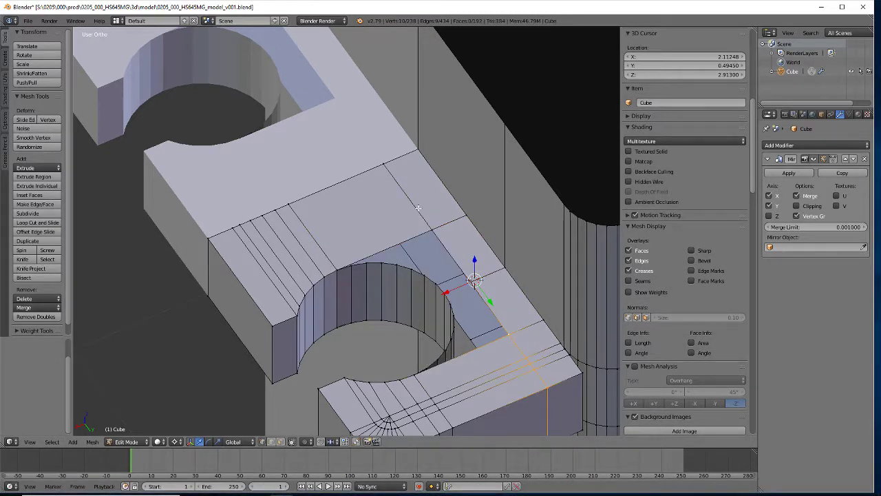
shift+right_click(418, 207)
shift+right_click(473, 283)
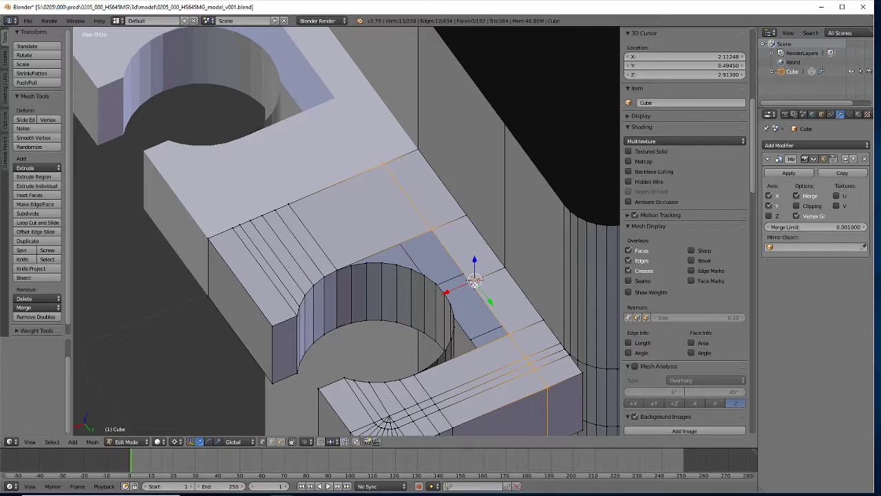
shift+right_click(470, 340)
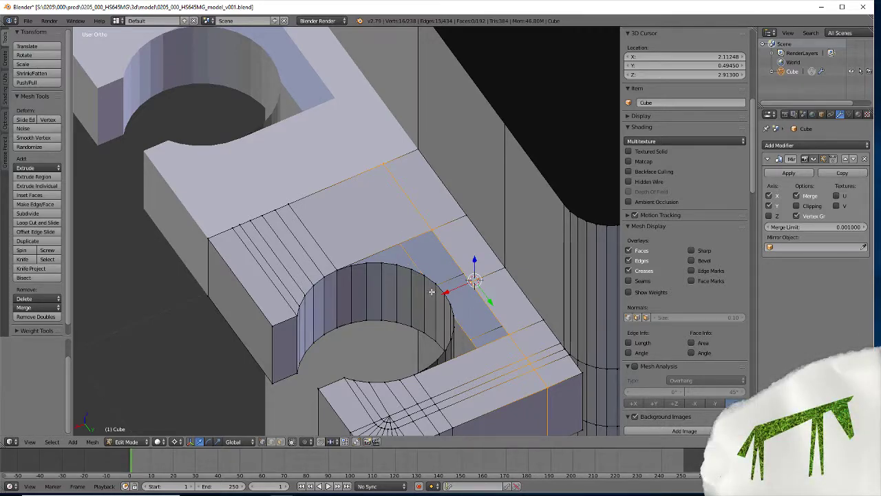
mouse_move(432, 292)
middle_down()
mouse_move(472, 270)
mouse_move(421, 279)
middle_up()
key(s)
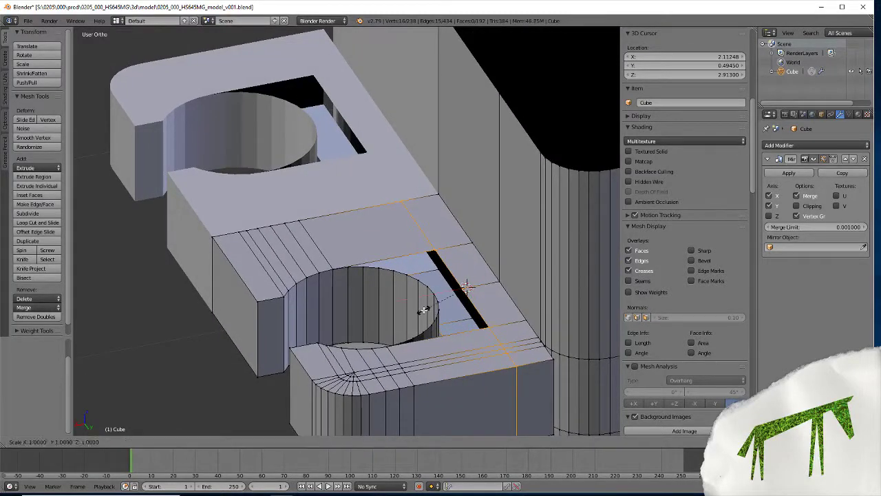
key(x)
key(0)
key(Return)
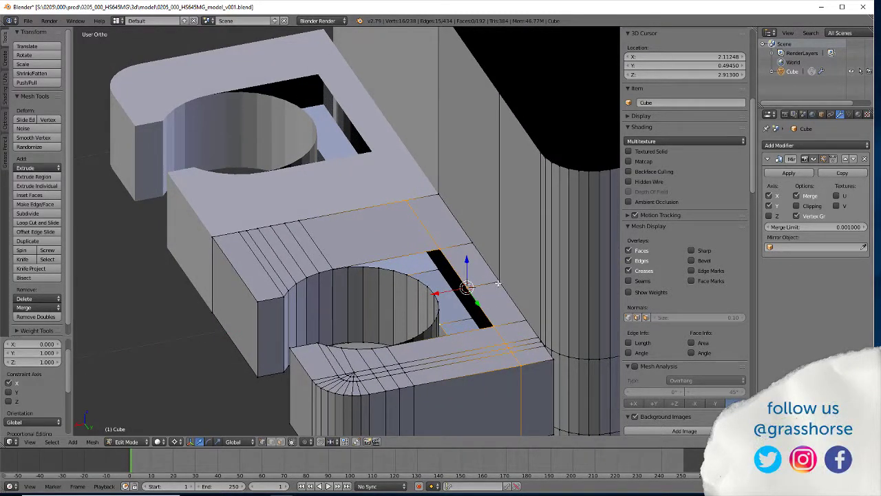
middle_drag(467, 287, 471, 337)
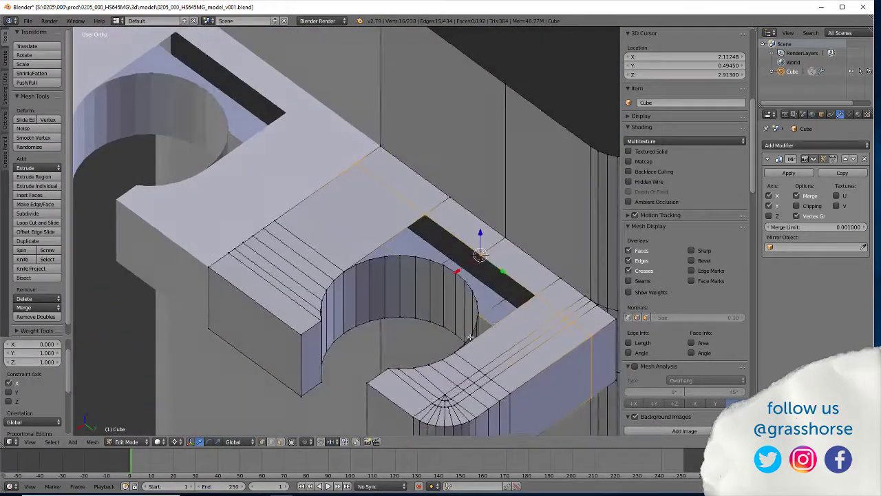
click(283, 442)
right_click(356, 224)
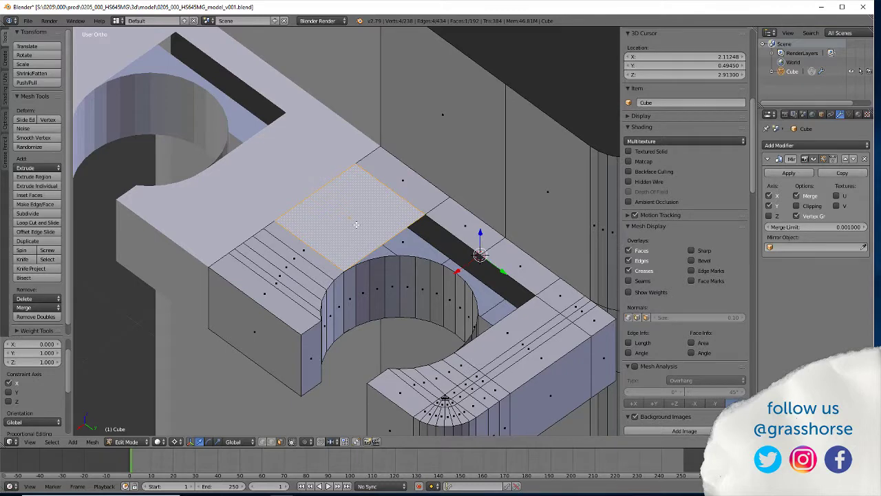
key(x)
click(354, 228)
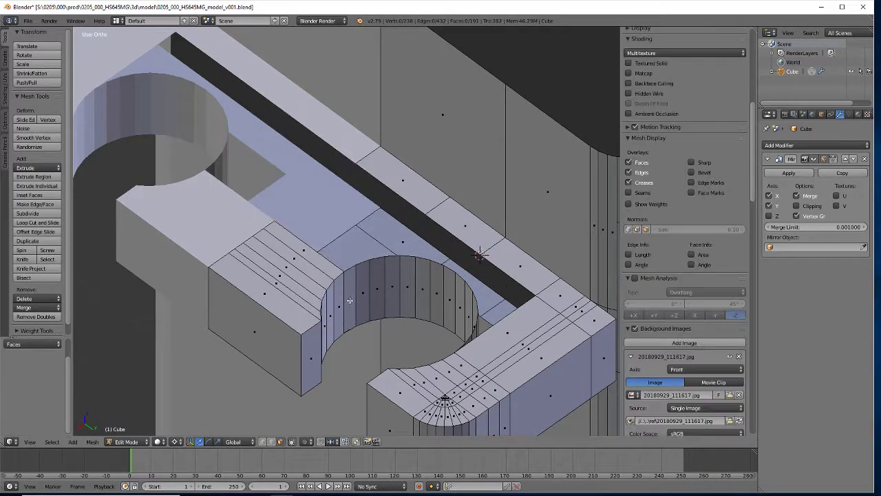
right_click(357, 244)
key(x)
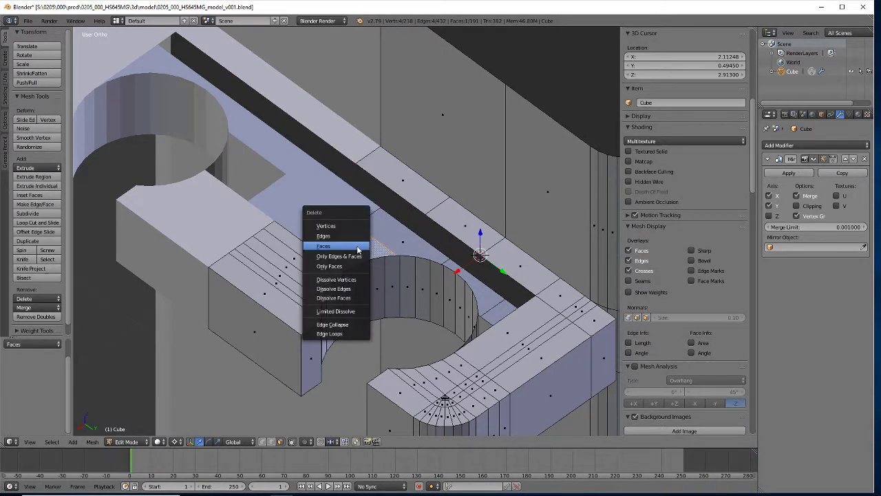
click(357, 246)
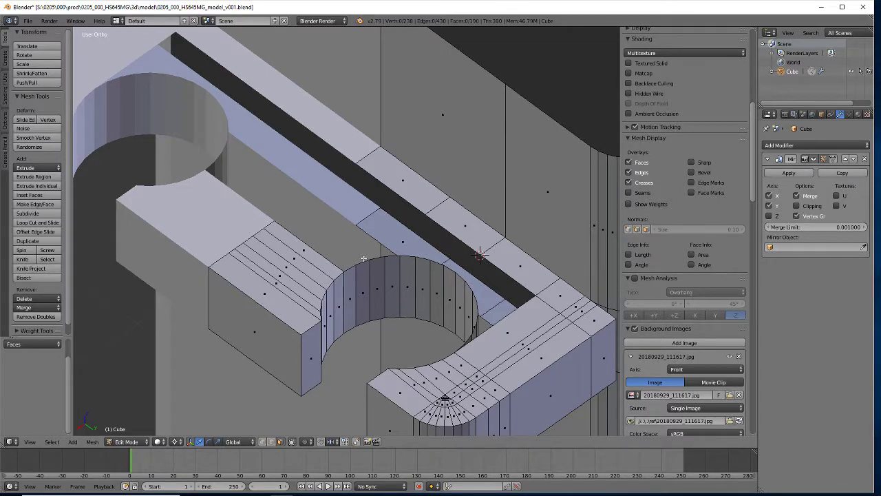
middle_drag(363, 258, 384, 289)
key(ctrl+z)
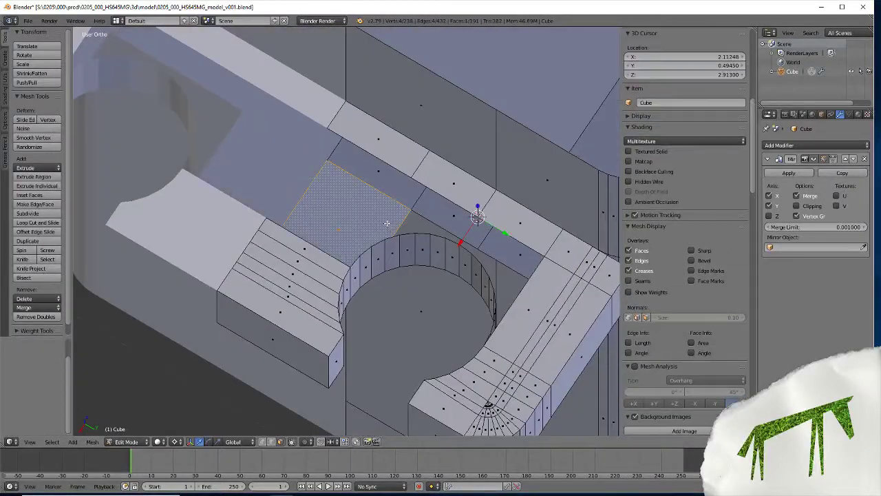
key(ctrl+z)
key(ctrl+z)
middle_drag(381, 223, 453, 297)
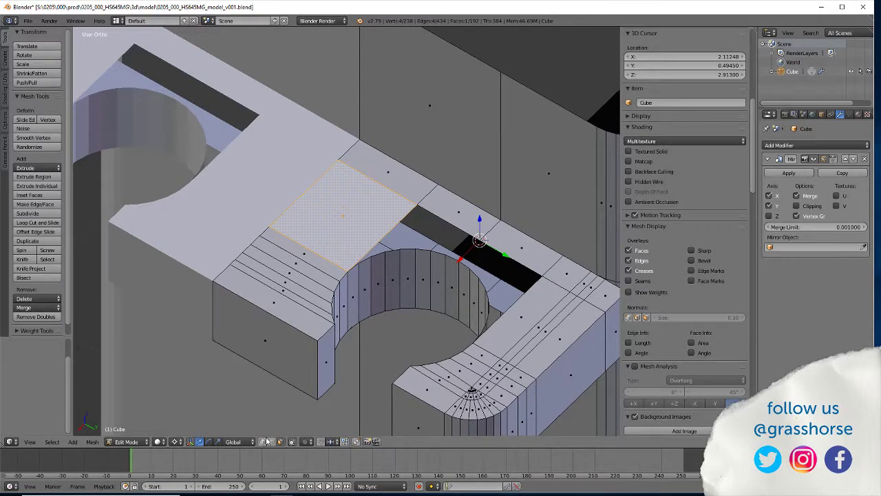
middle_drag(351, 315, 302, 329)
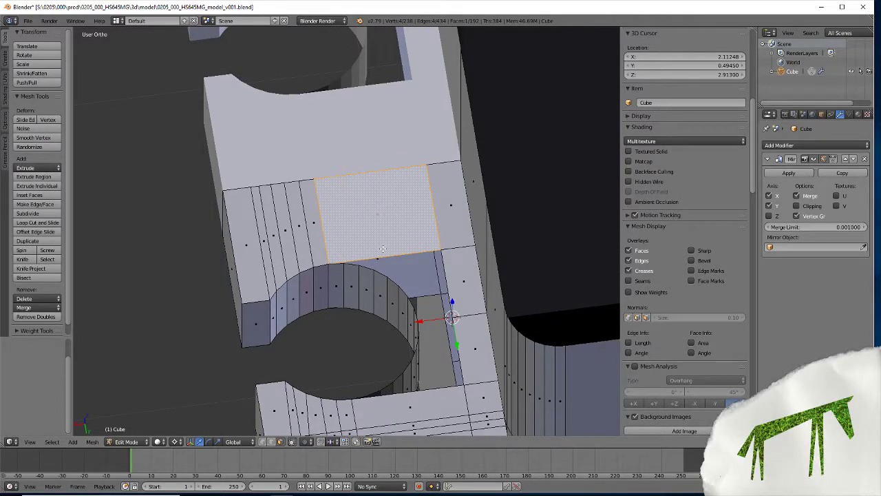
Add a centred, unslid edge loop across the face beside the hole.
click(37, 223)
click(379, 252)
right_click(379, 252)
click(380, 252)
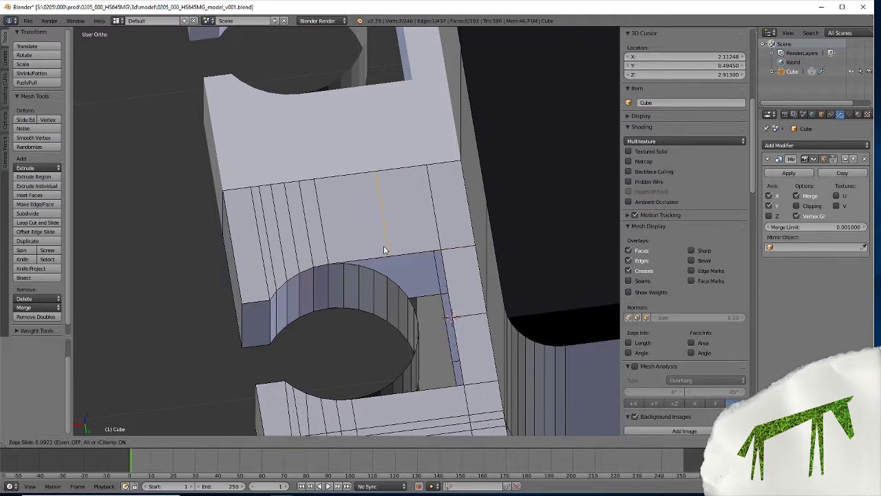
right_click(384, 248)
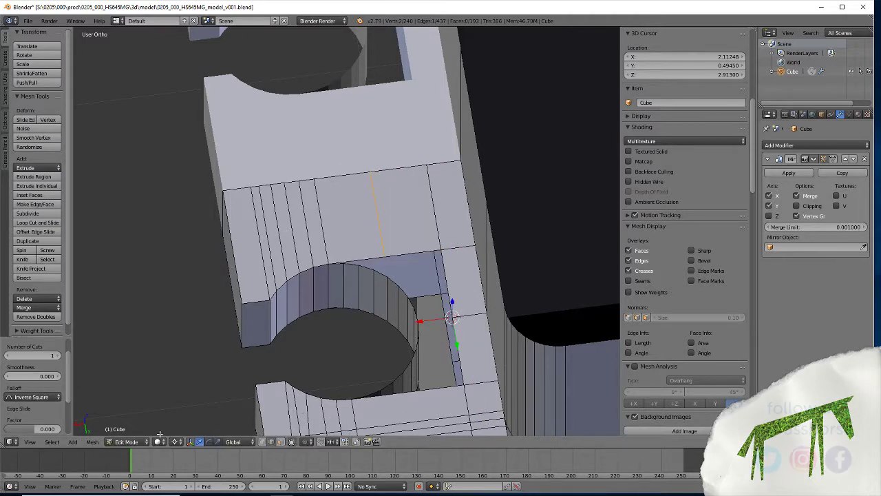
In vertex select mode, snap the 3D cursor onto a vertex on the hole's rim.
click(262, 441)
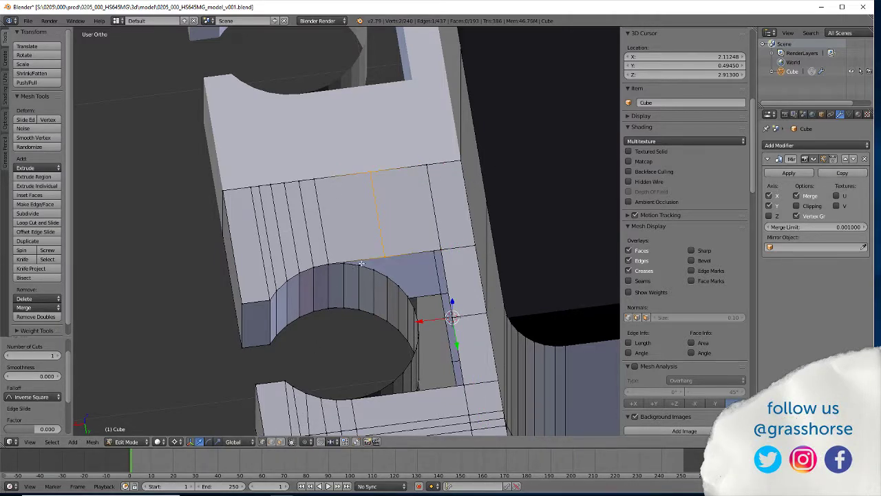
right_click(385, 274)
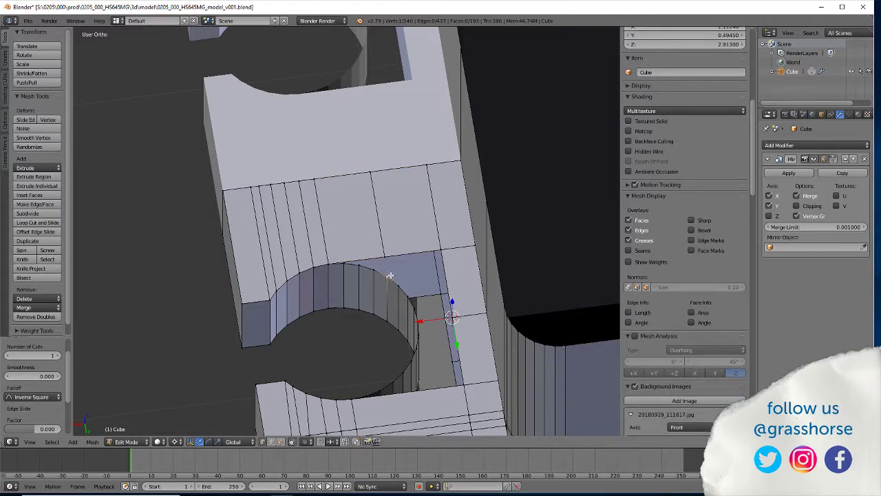
key(shift+s)
click(391, 277)
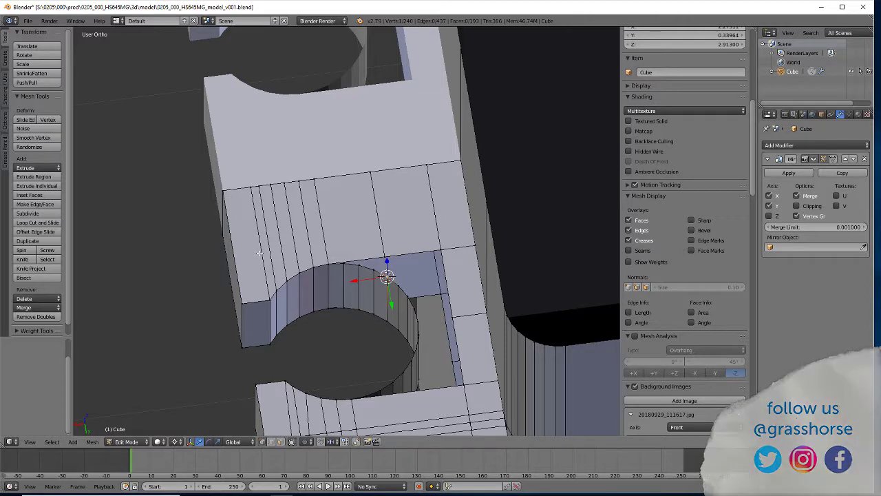
Cut another centred edge loop near the gap area.
middle_drag(256, 250, 69, 228)
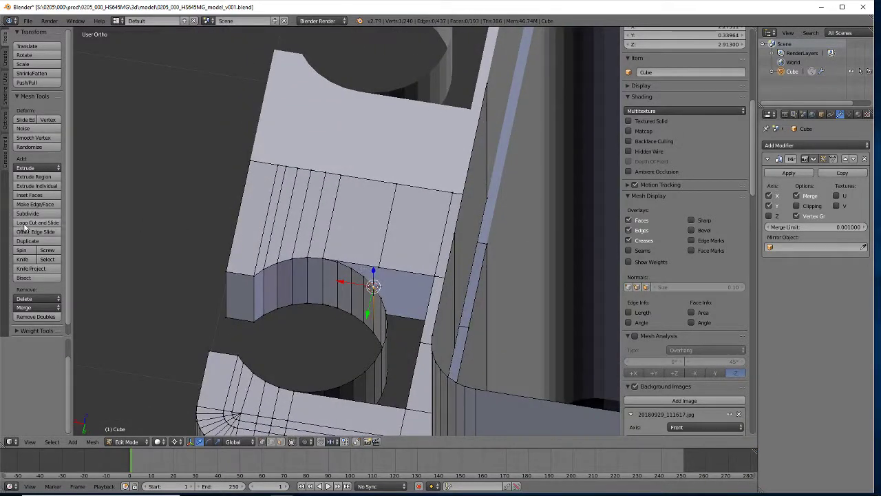
click(41, 222)
click(389, 293)
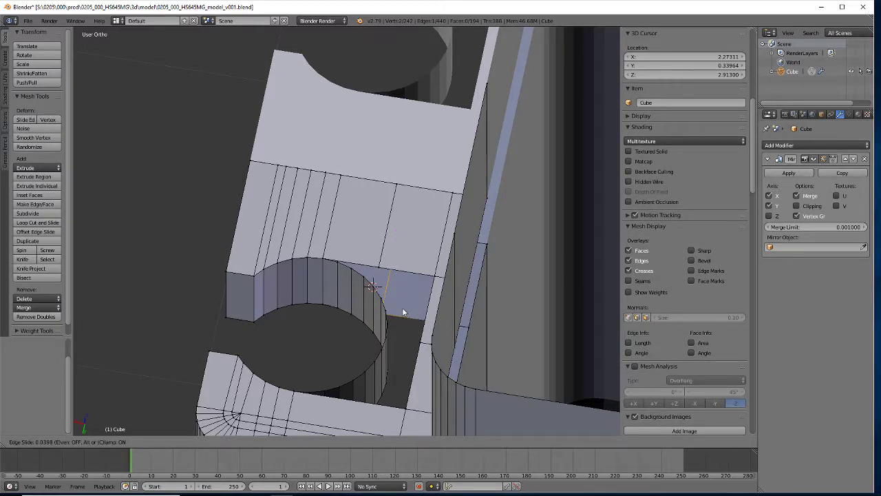
right_click(402, 310)
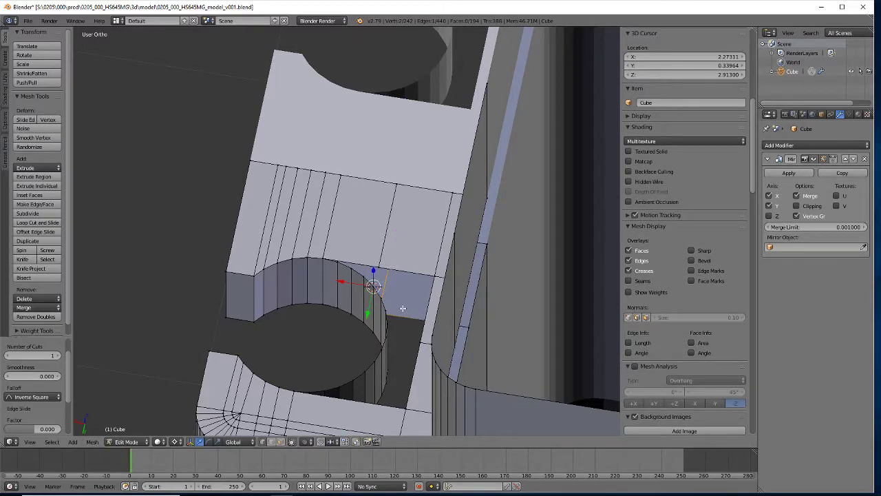
Scale the new vertical edge to 0 along X so it lines up with the 3D cursor.
right_click(386, 236)
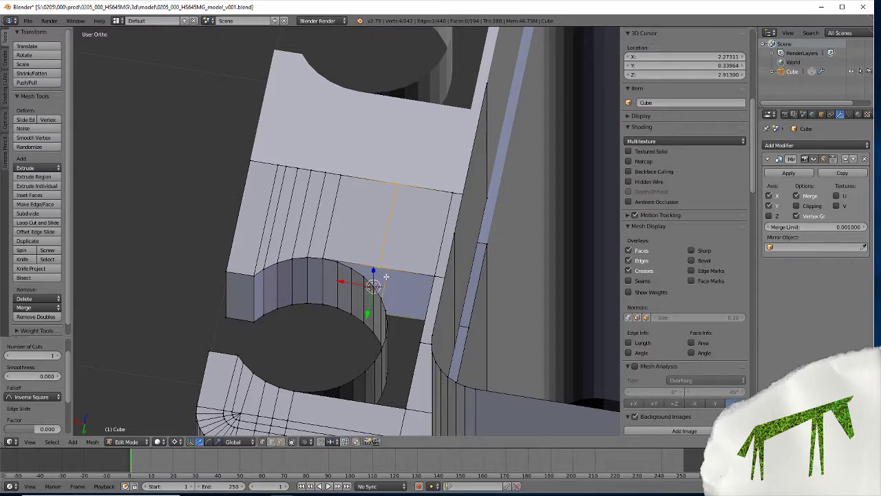
key(s)
key(x)
key(0)
key(Return)
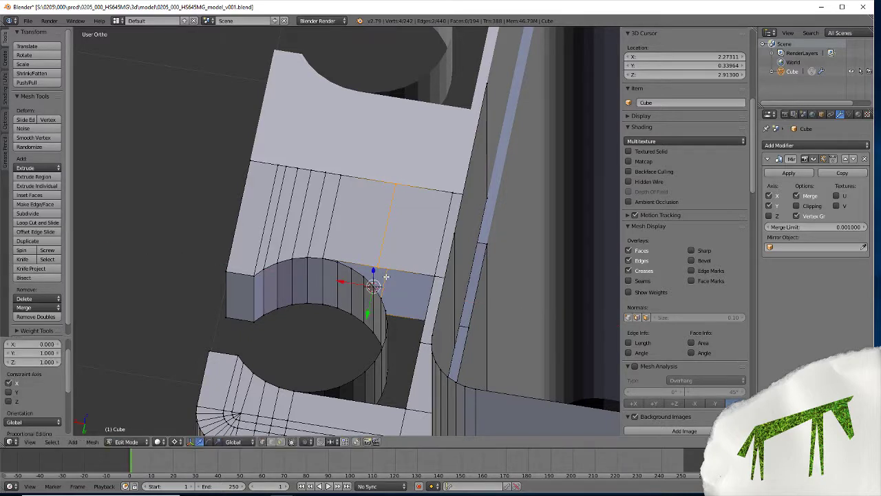
middle_drag(292, 309, 382, 255)
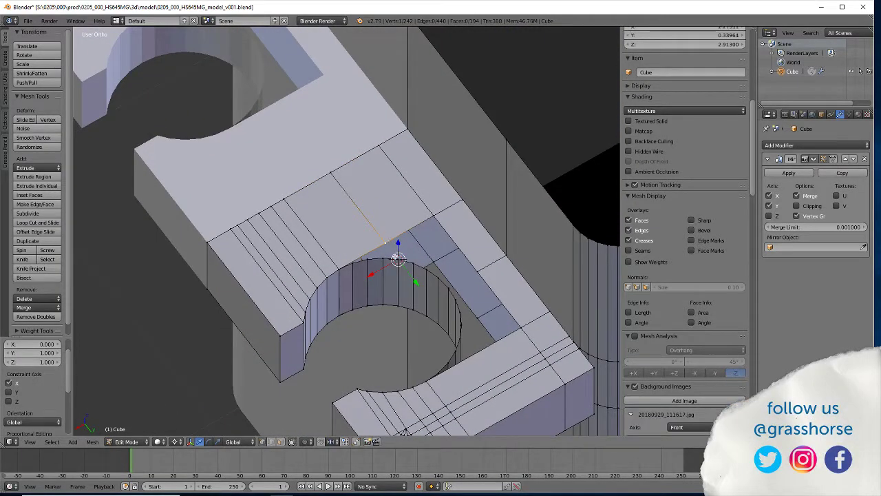
Merge the stray vertices At Last, folding the floor vertex into the cylinder's bottom vertex.
key(alt+m)
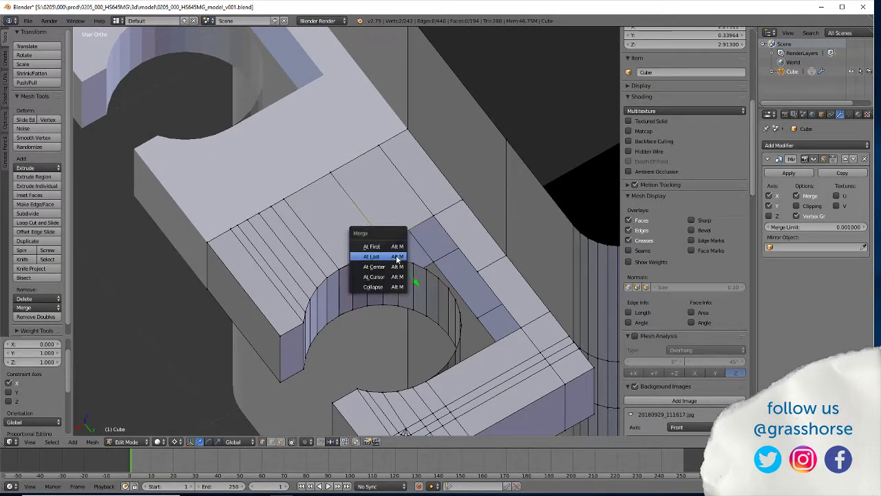
click(398, 259)
middle_drag(398, 259, 359, 192)
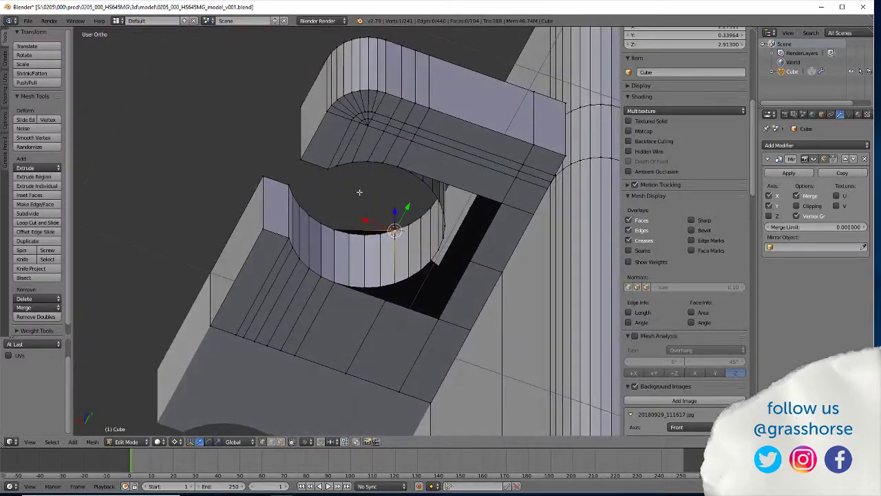
right_click(384, 301)
shift+right_click(396, 282)
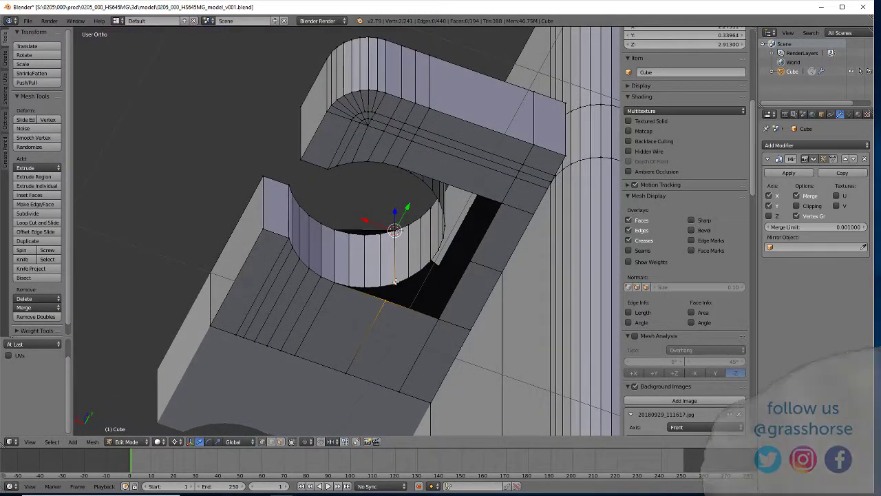
key(alt+m)
click(394, 282)
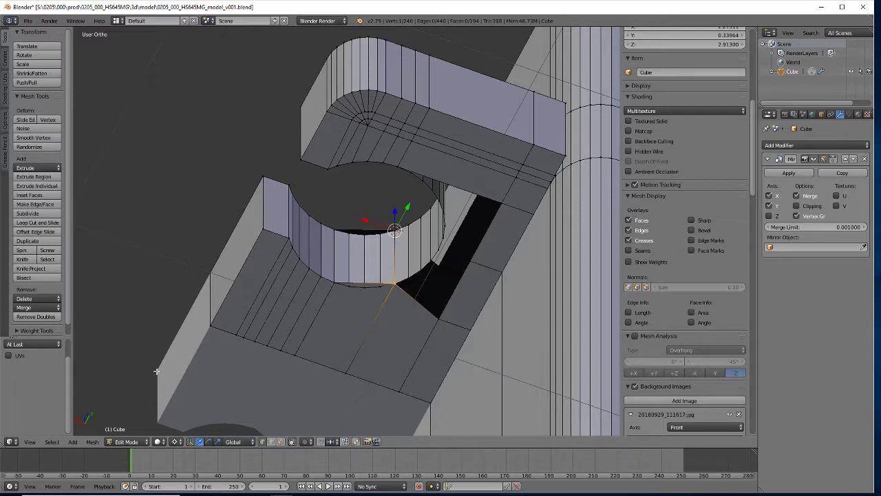
Add three evenly spaced loop cuts across the floor face.
click(22, 222)
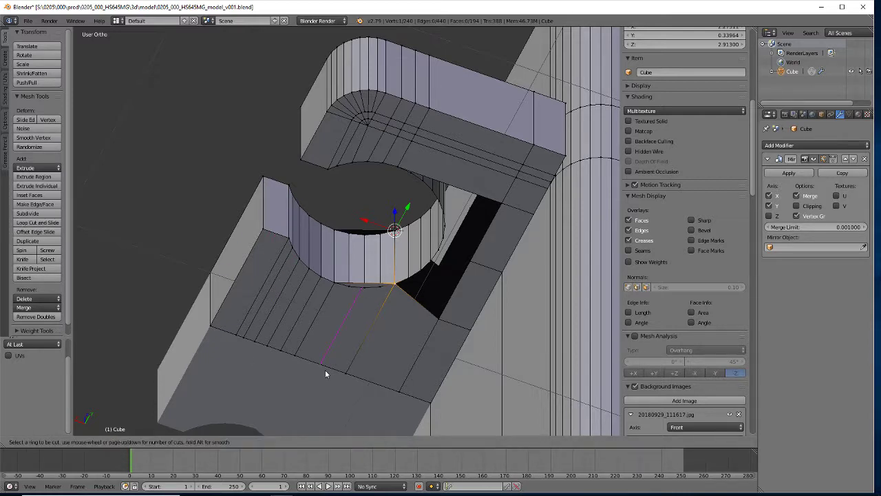
scroll(315, 362, up, 1)
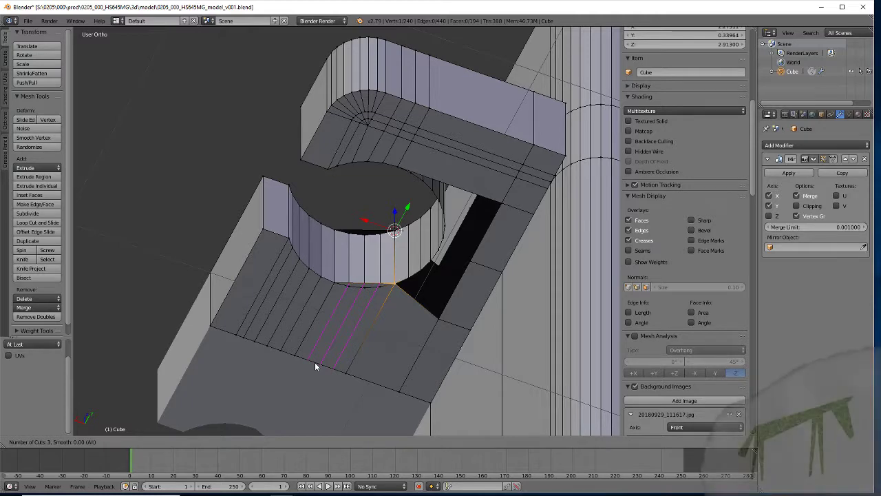
click(315, 362)
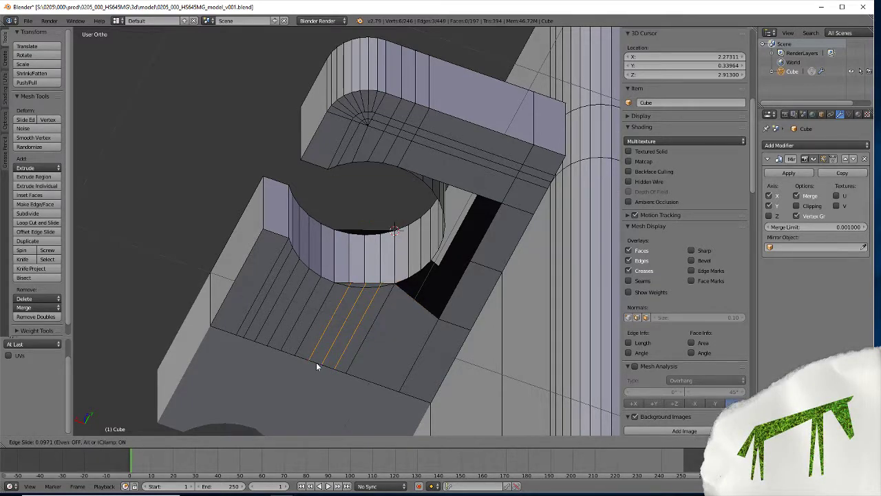
right_click(316, 362)
middle_drag(345, 304, 359, 433)
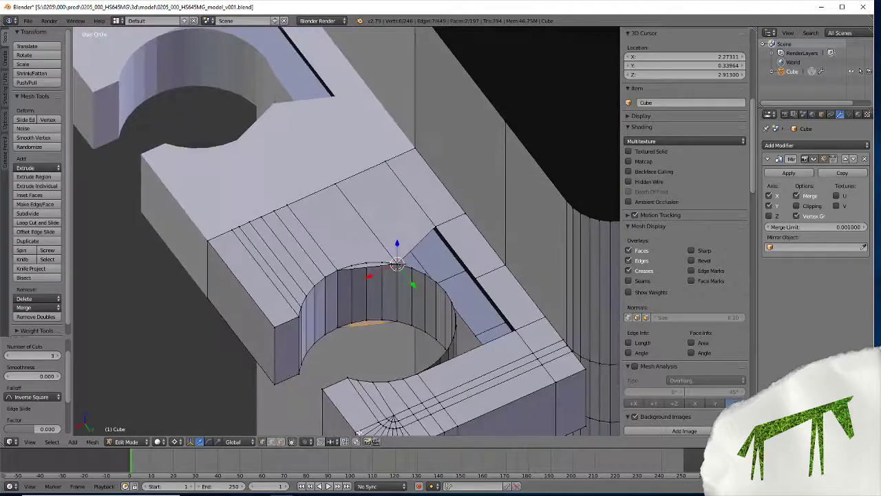
Add three loop cuts across the top face beside the hole.
click(37, 223)
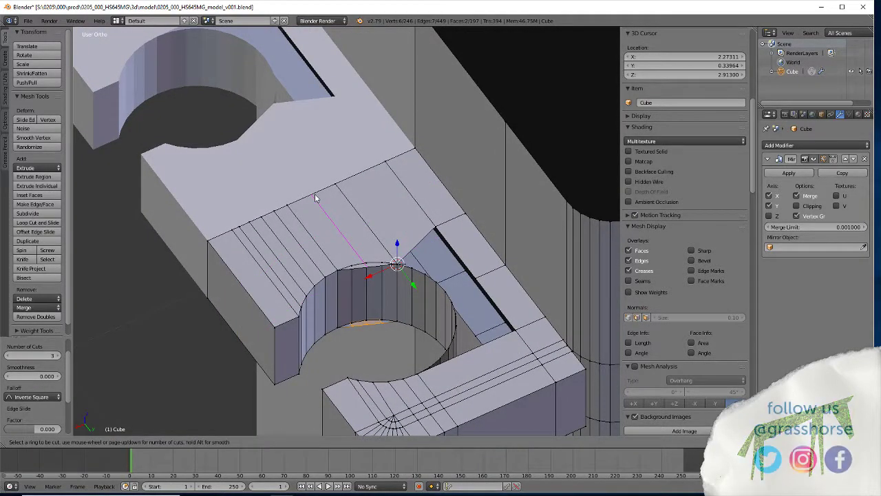
scroll(316, 198, up, 3)
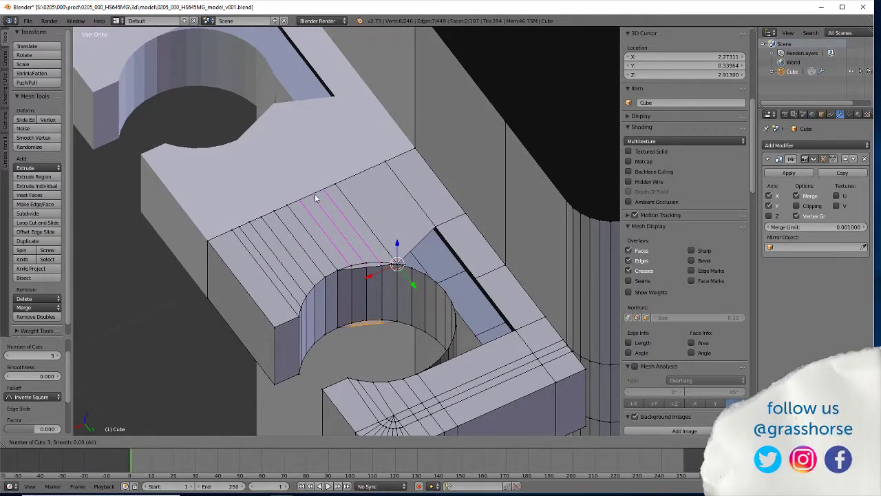
click(314, 199)
click(310, 196)
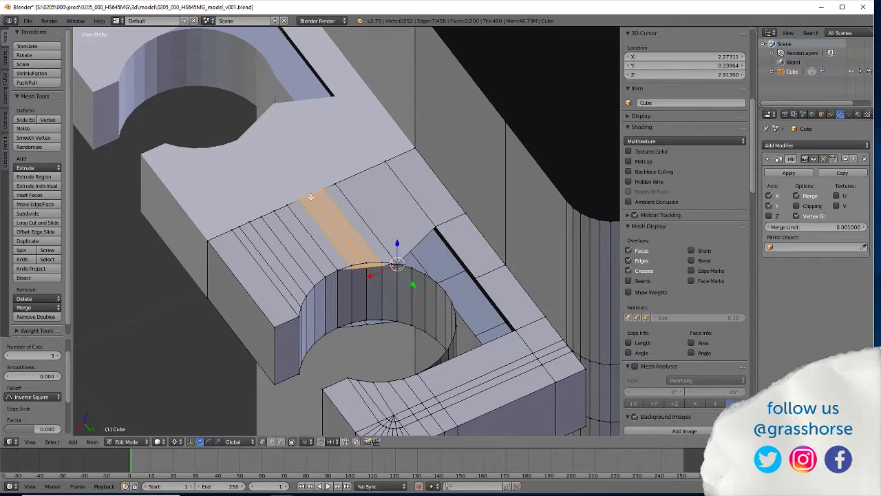
scroll(305, 218, up, 2)
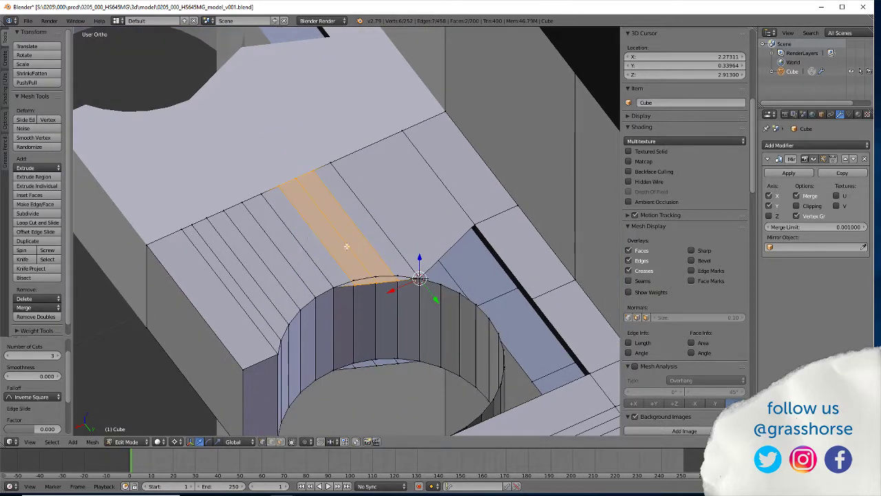
Snap a rim vertex to the 3D cursor and flatten its loop edge to 0 along X.
right_click(378, 275)
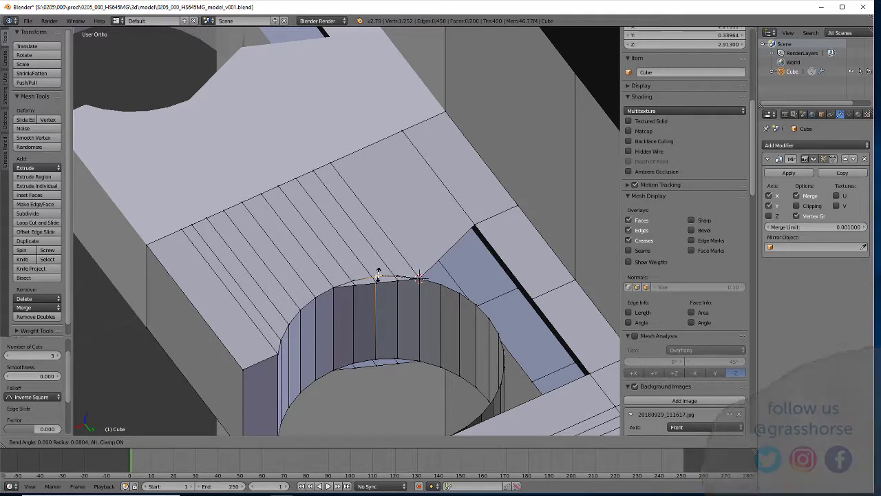
key(shift+s)
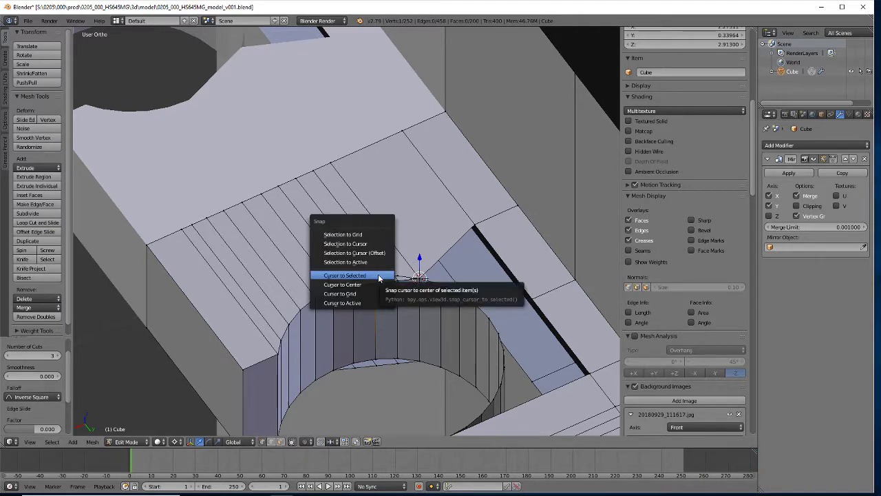
click(416, 275)
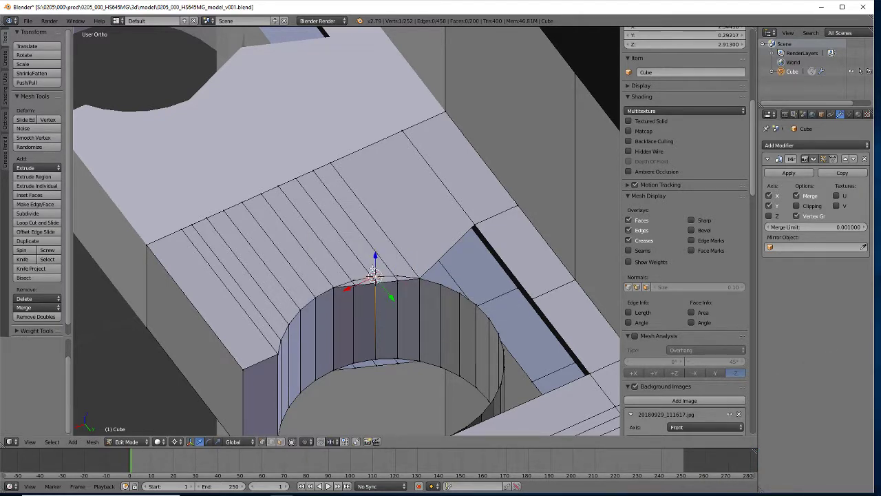
right_click(353, 250)
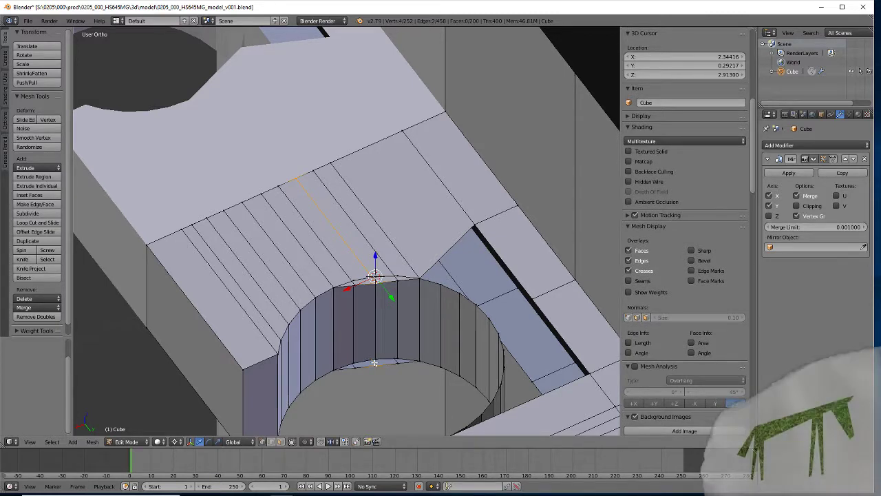
key(s)
key(x)
key(0)
key(Return)
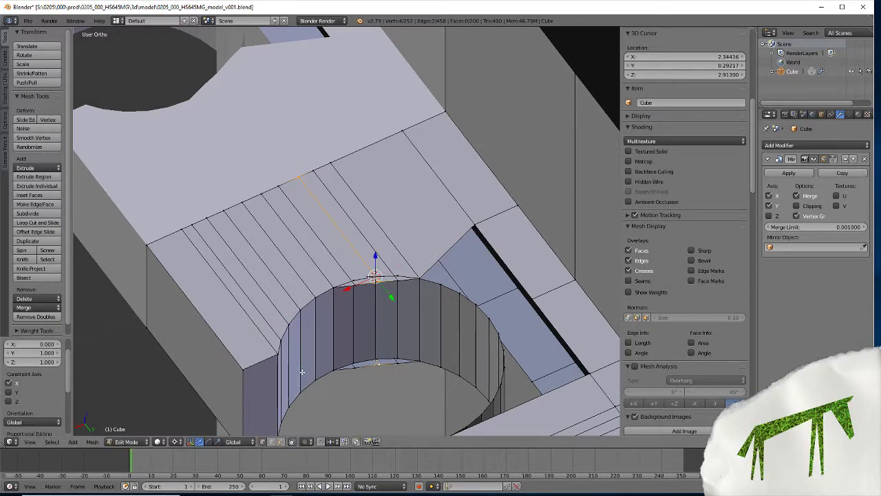
Put the 3D cursor on the next rim vertex and straighten that loop edge to 0 on X.
right_click(354, 282)
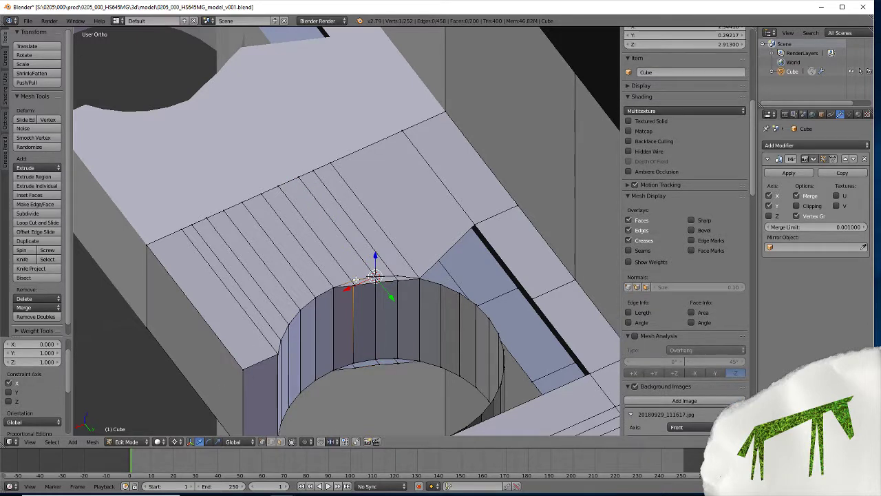
key(shift+s)
click(332, 278)
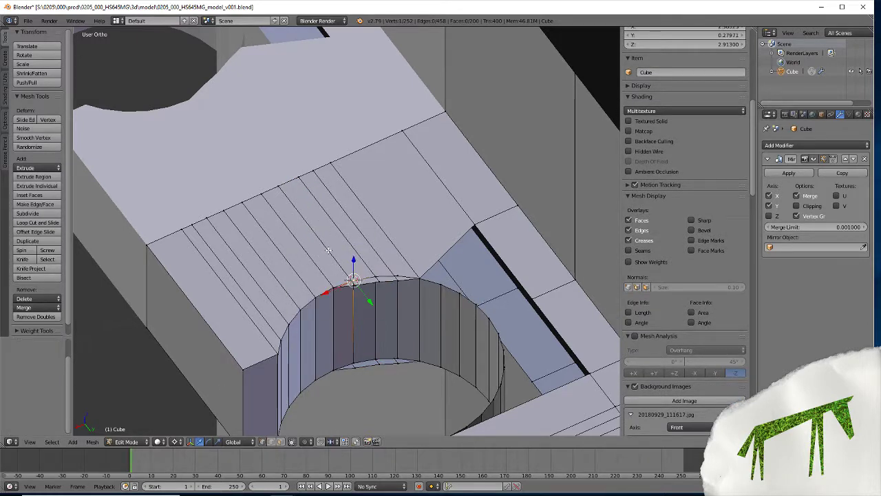
shift+right_click(325, 251)
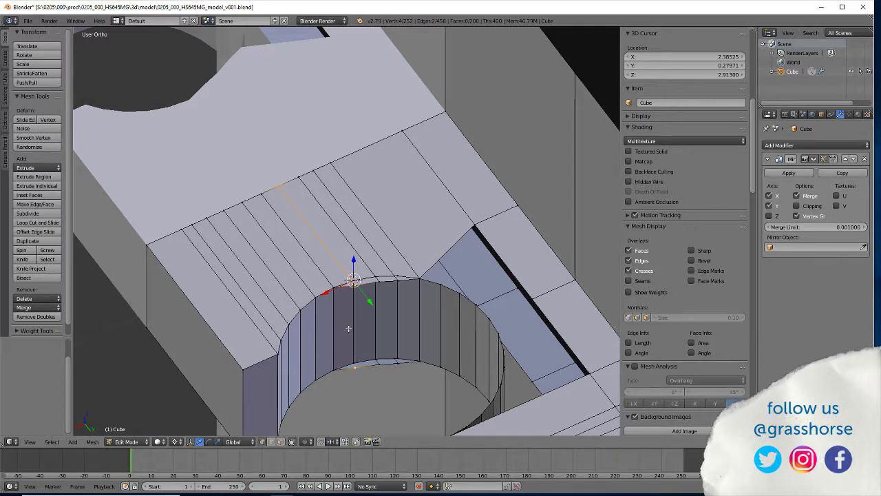
key(s)
key(x)
key(0)
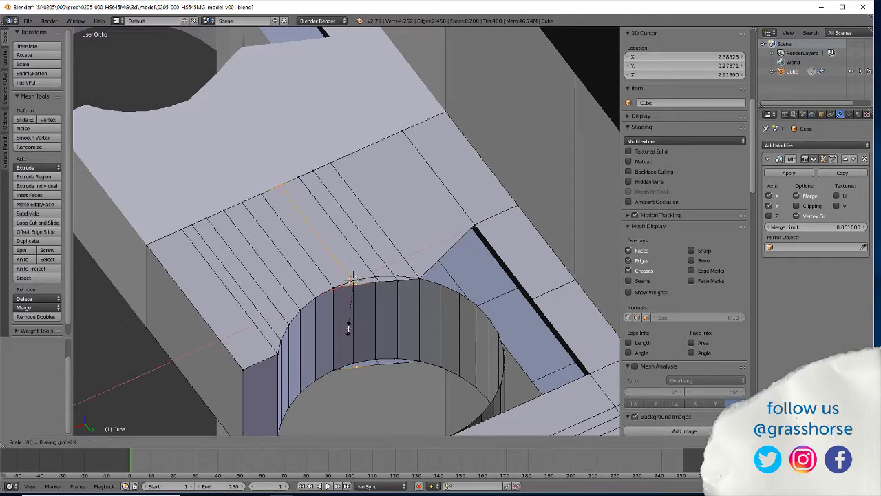
key(Return)
Align another rim loop edge and the hole's bottom vertex to 0 along X.
right_click(410, 270)
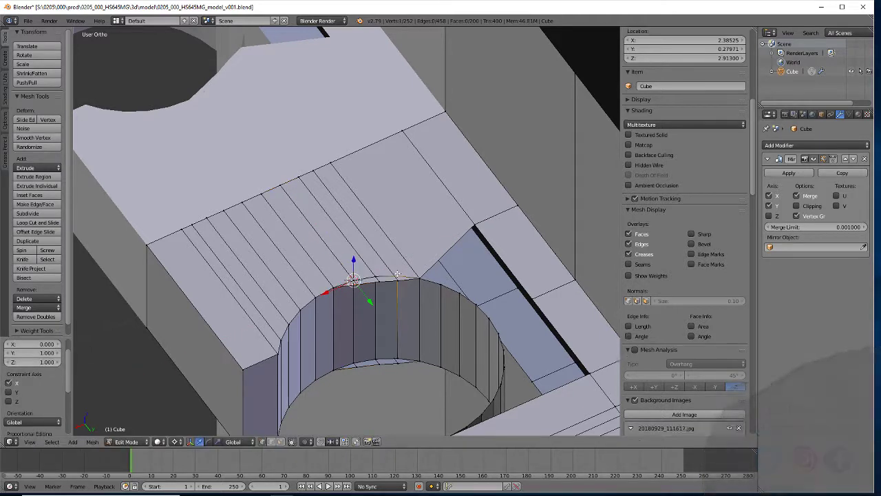
key(shift+s)
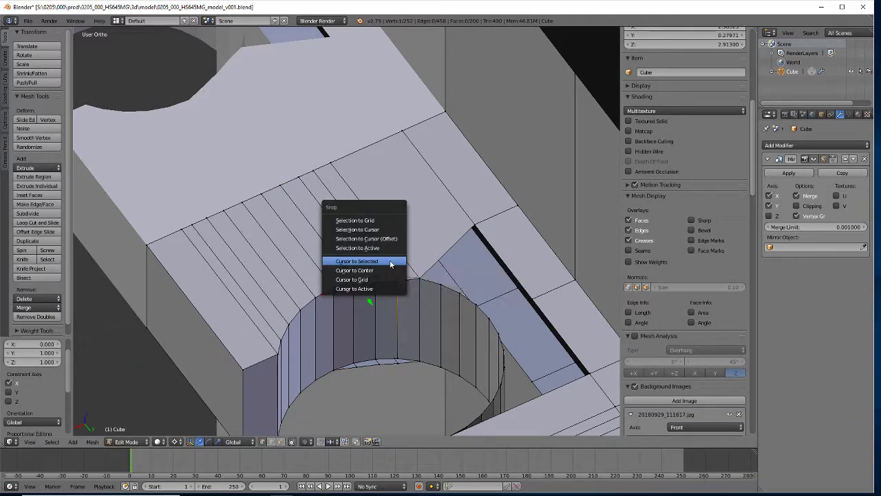
click(391, 259)
shift+right_click(376, 249)
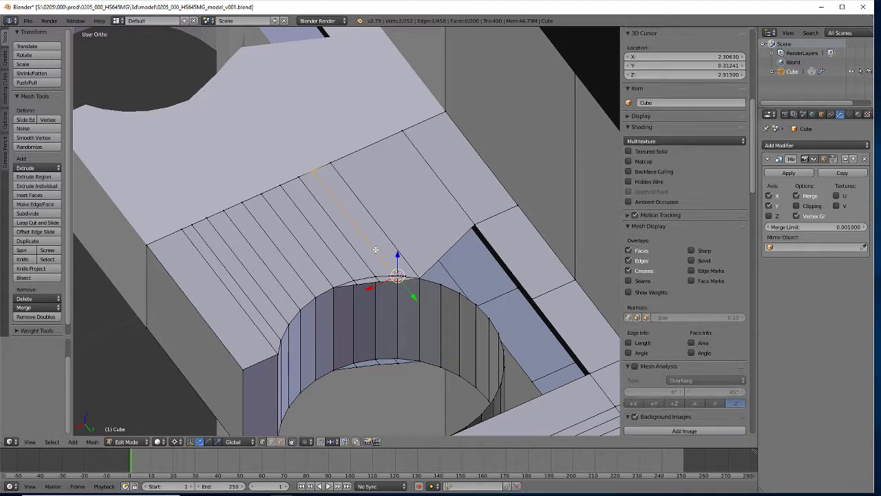
shift+right_click(397, 360)
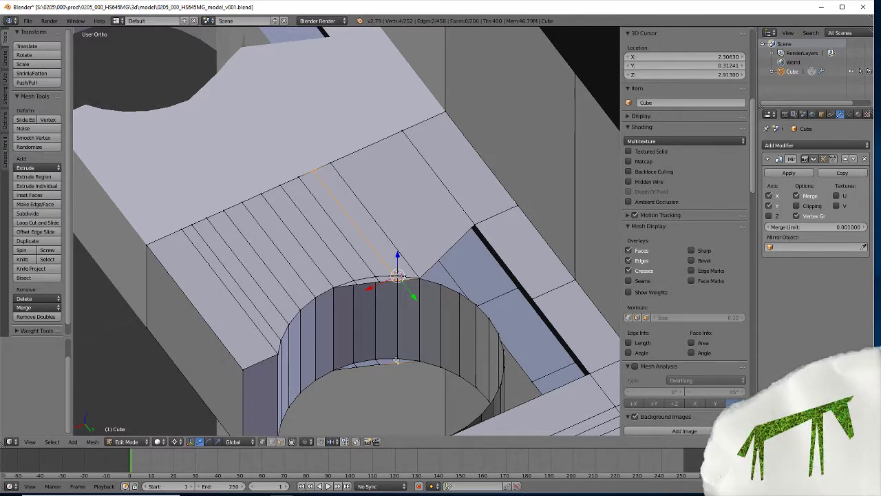
key(s)
key(x)
key(0)
key(Return)
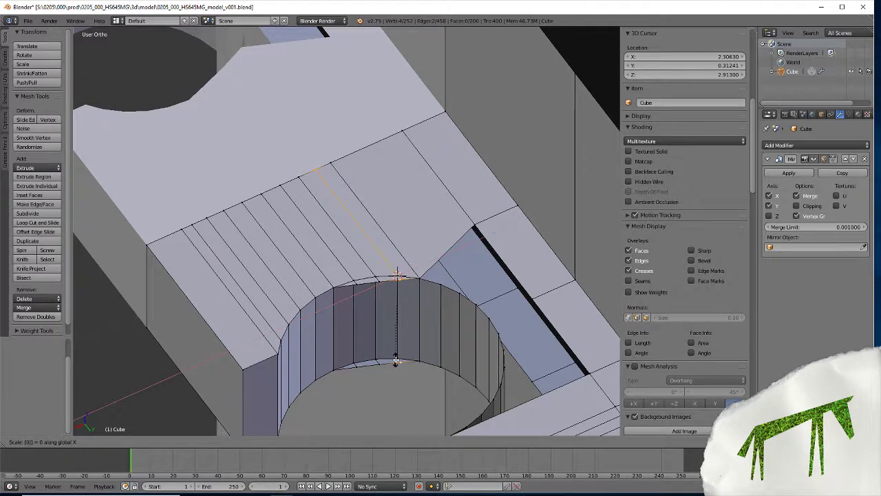
scroll(397, 360, up, 3)
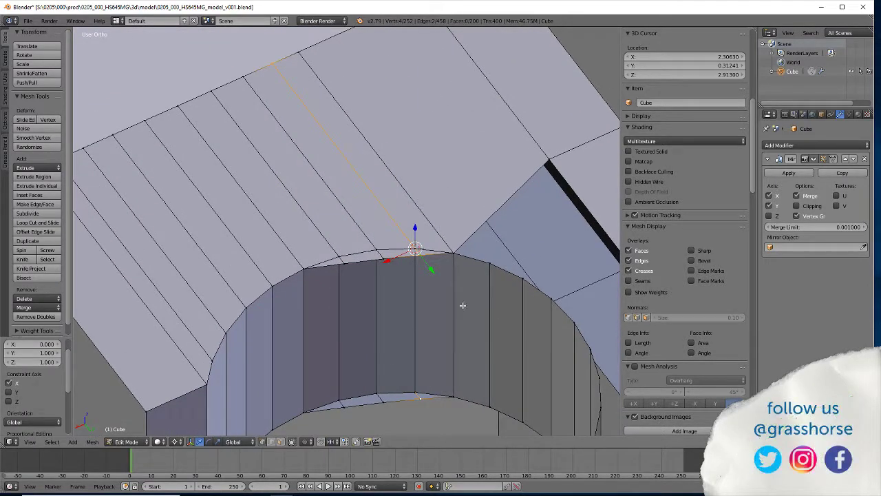
scroll(685, 207, down, 1)
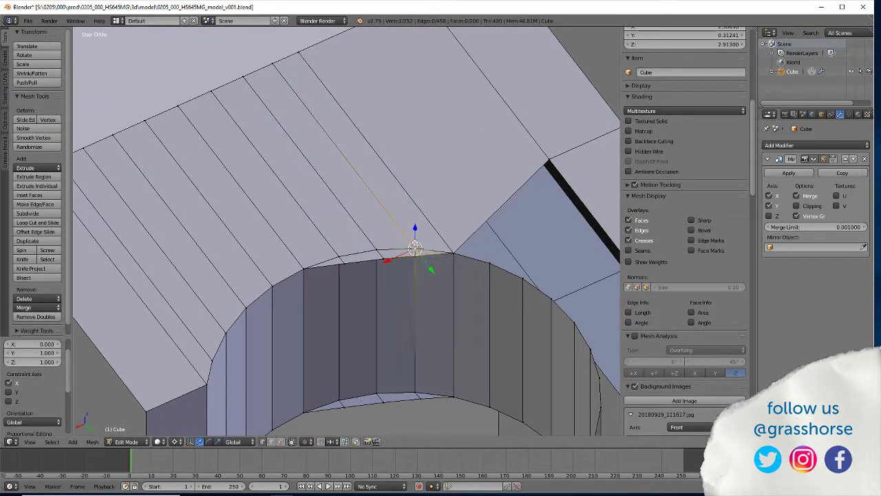
Merge three sets of selected vertices using Alt+M At Last.
key(alt+m)
click(413, 243)
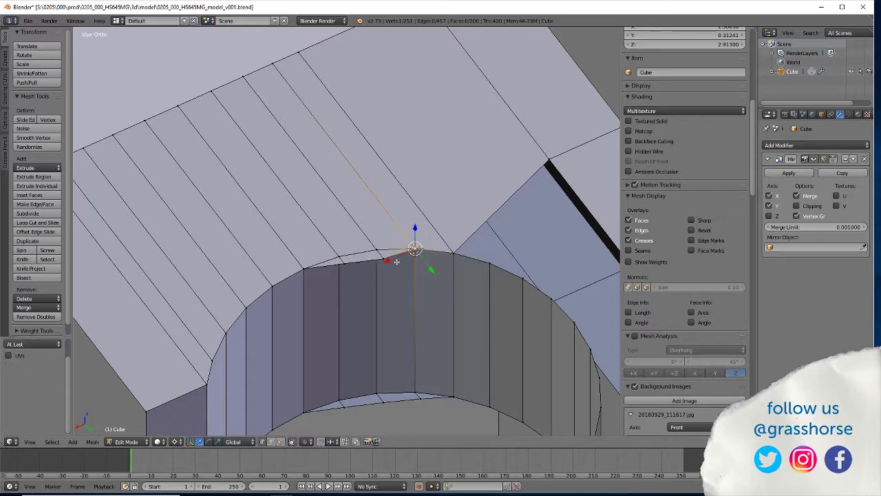
key(alt+m)
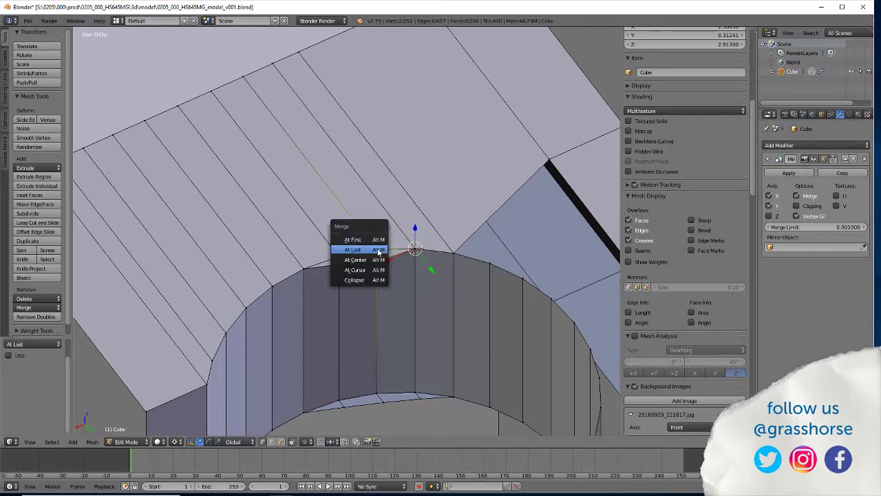
click(378, 248)
key(alt+m)
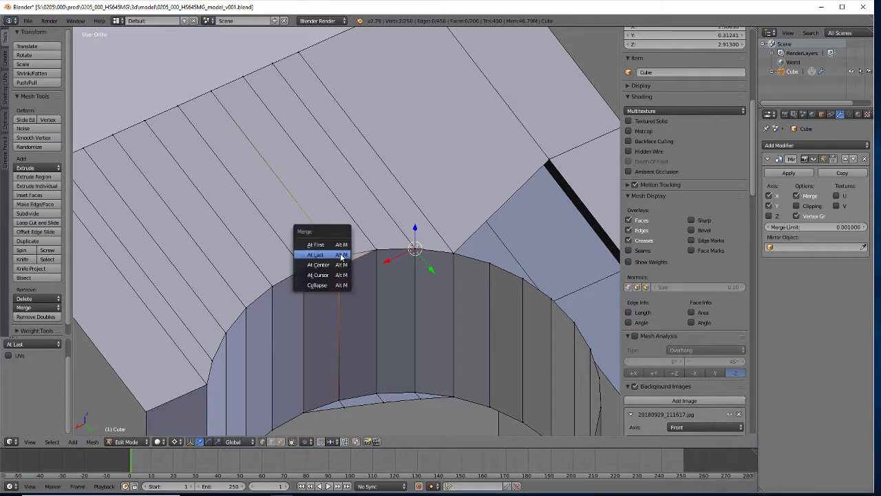
click(340, 255)
Merge the remaining stray vertices along the lower rim onto their neighbours.
click(421, 393)
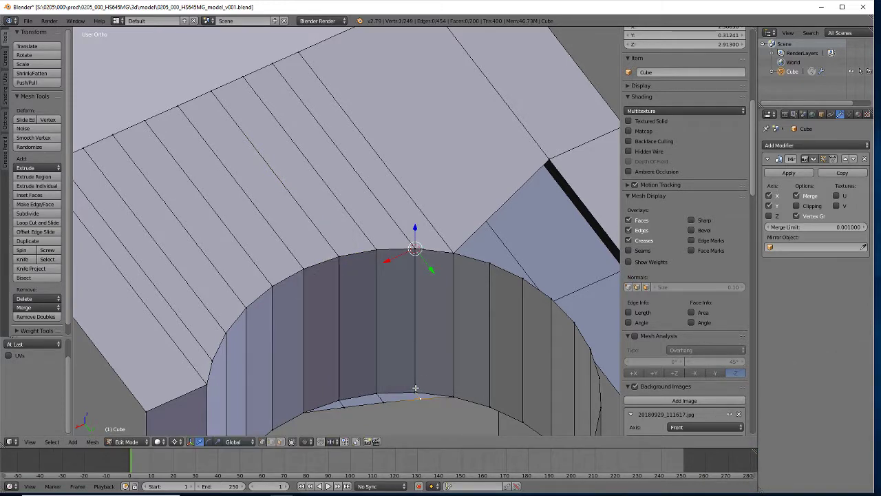
key(alt+m)
click(416, 391)
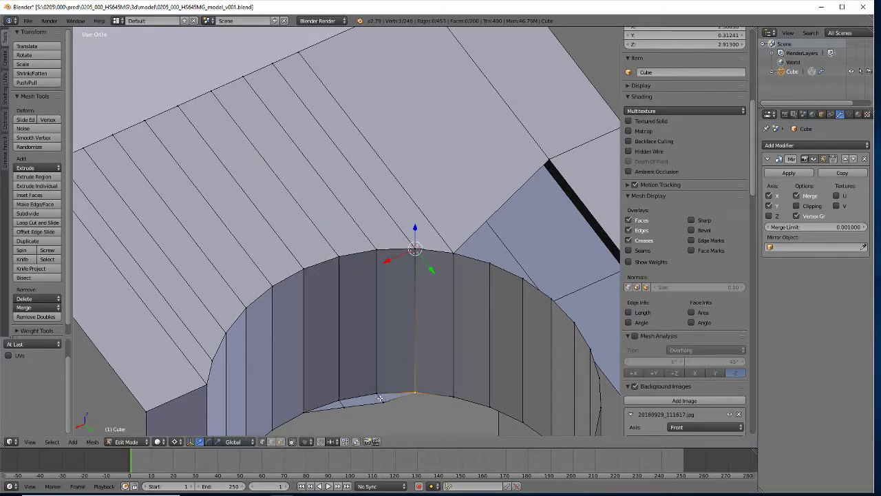
click(380, 397)
key(alt+m)
click(375, 393)
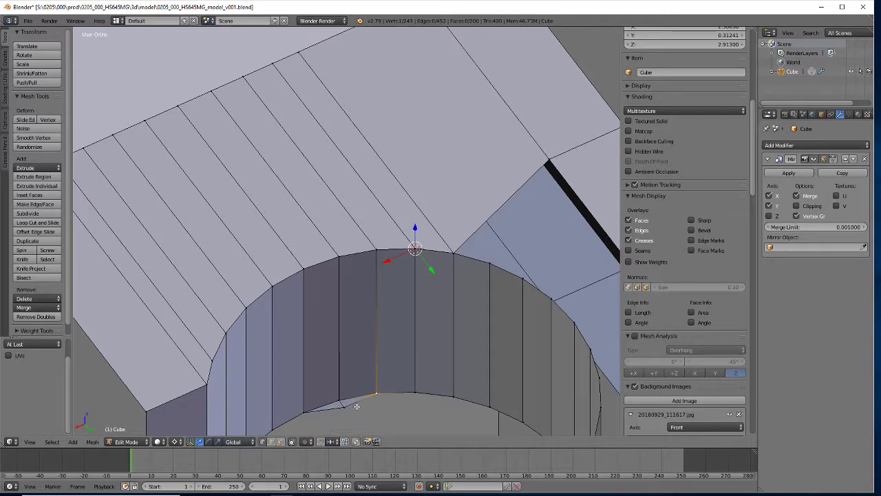
click(346, 405)
shift+click(339, 397)
key(alt+m)
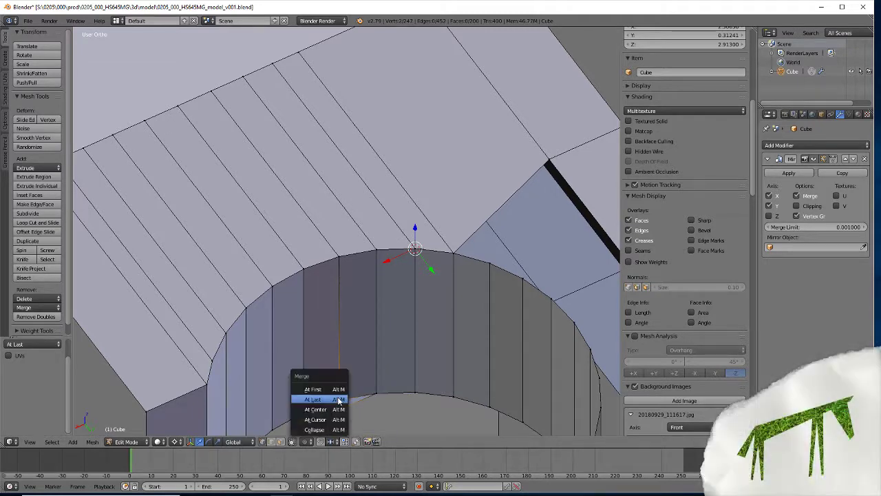
click(339, 400)
middle_drag(341, 399, 438, 378)
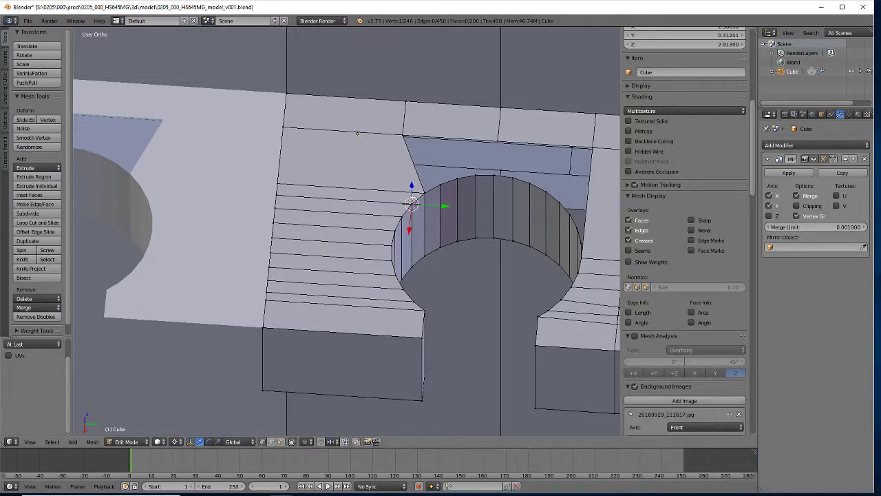
shift+right_click(428, 191)
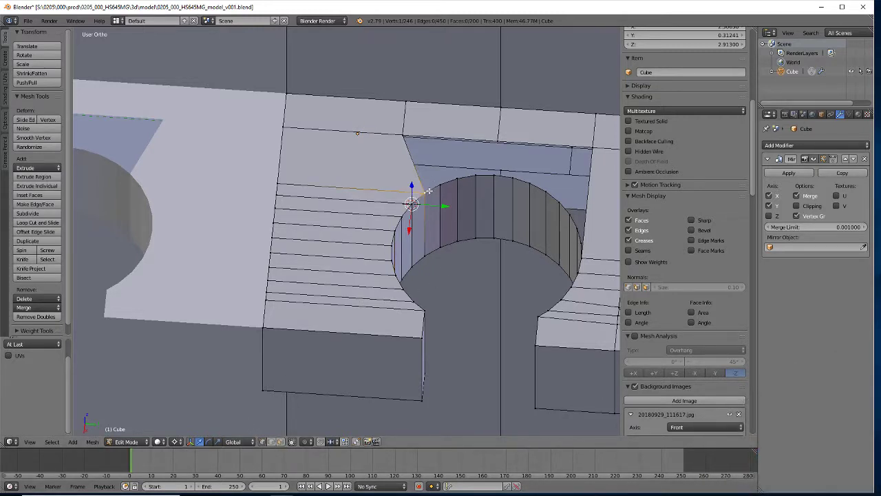
shift+right_click(403, 136)
key(f)
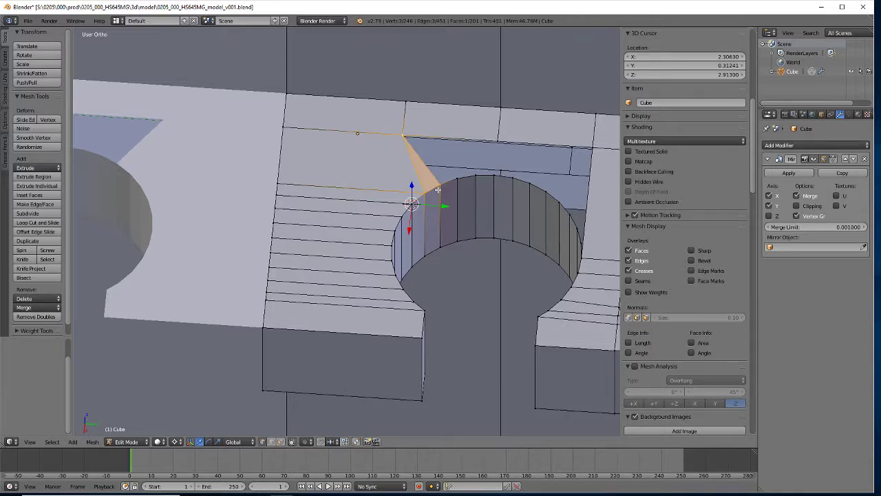
right_click(449, 182)
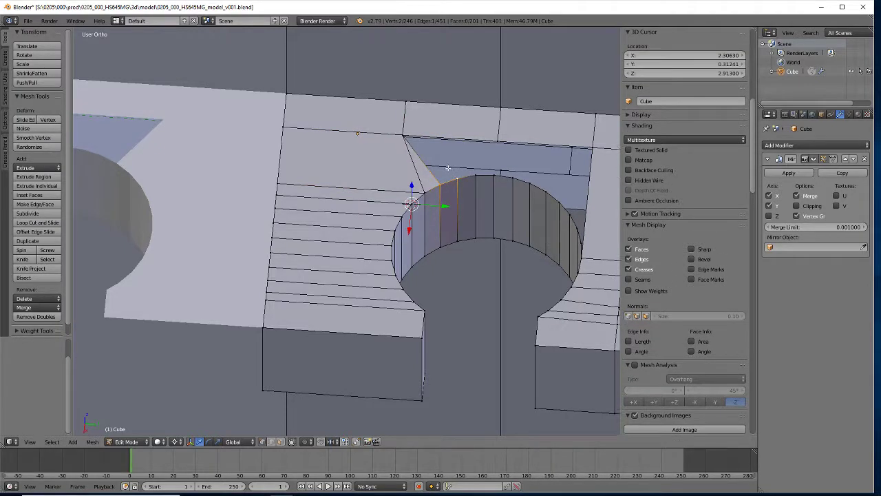
shift+right_click(404, 136)
key(f)
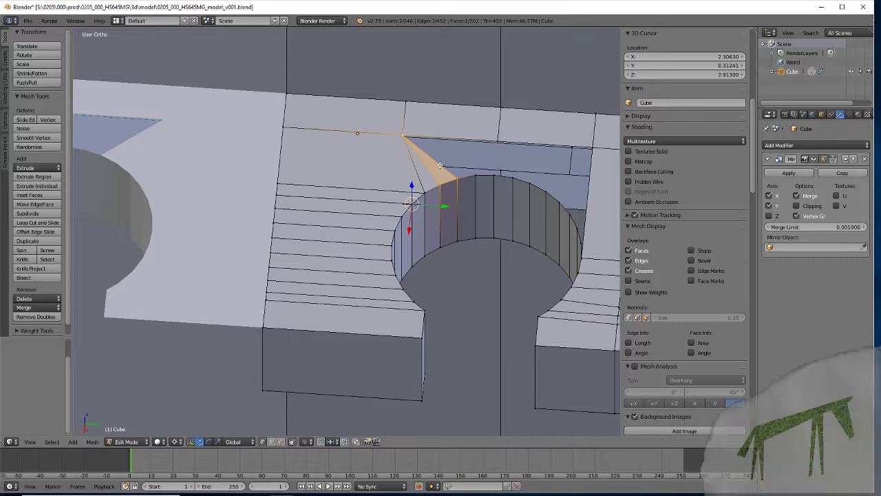
right_click(495, 175)
shift+right_click(495, 144)
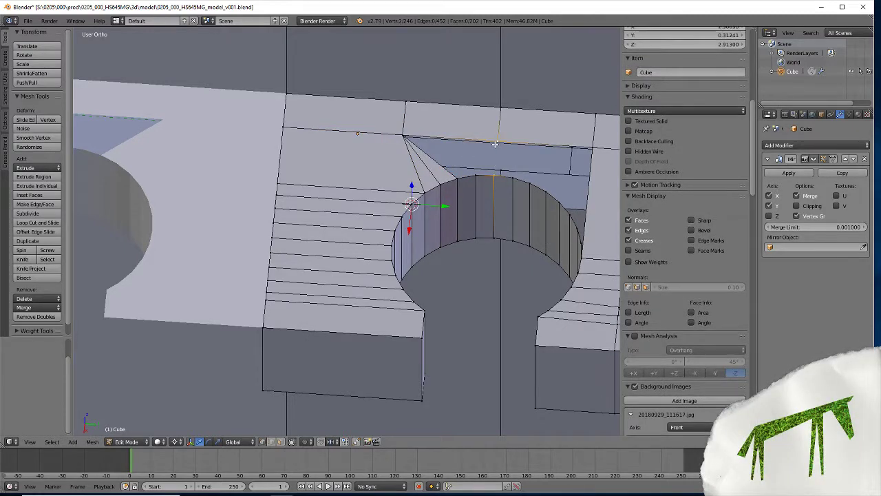
shift+right_click(474, 176)
key(f)
right_click(497, 142)
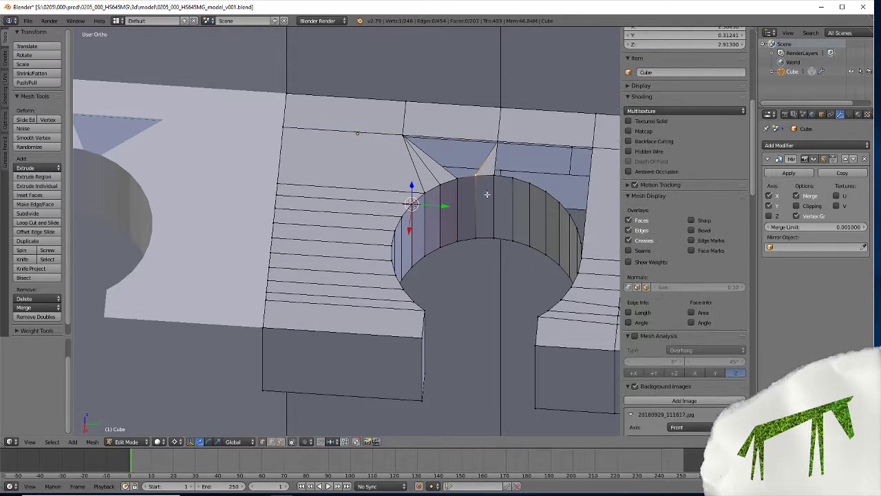
shift+right_click(473, 160)
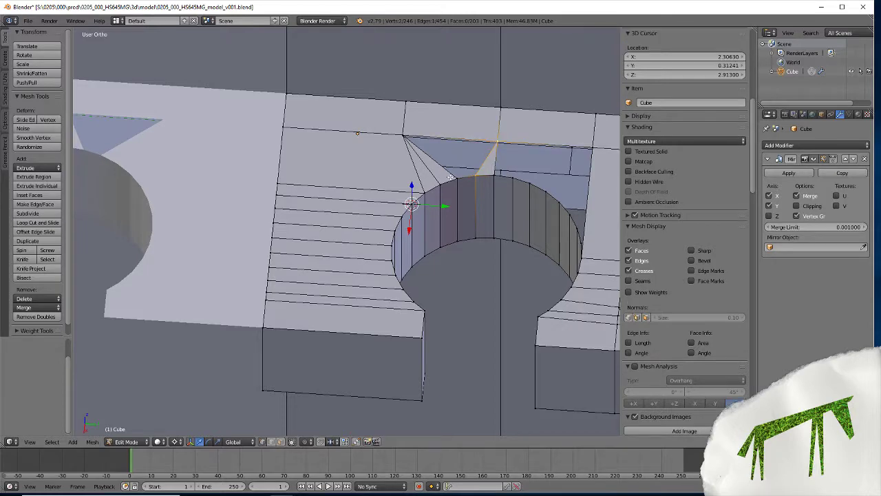
shift+right_click(405, 136)
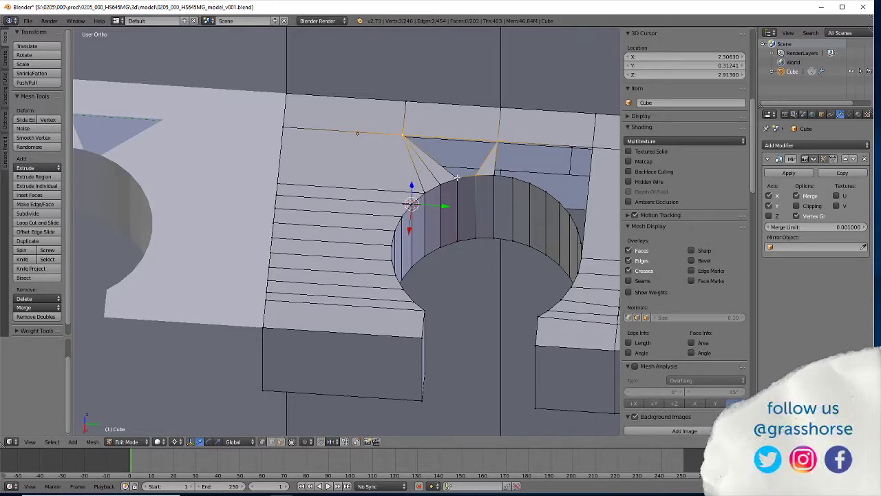
shift+right_click(458, 177)
key(f)
middle_drag(477, 193, 472, 172)
scroll(472, 171, down, 3)
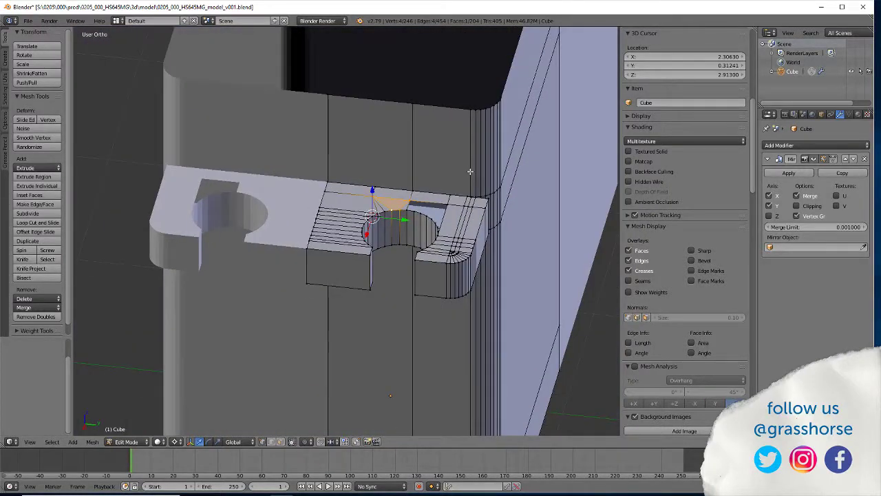
scroll(469, 172, down, 3)
scroll(469, 171, up, 4)
scroll(469, 171, up, 3)
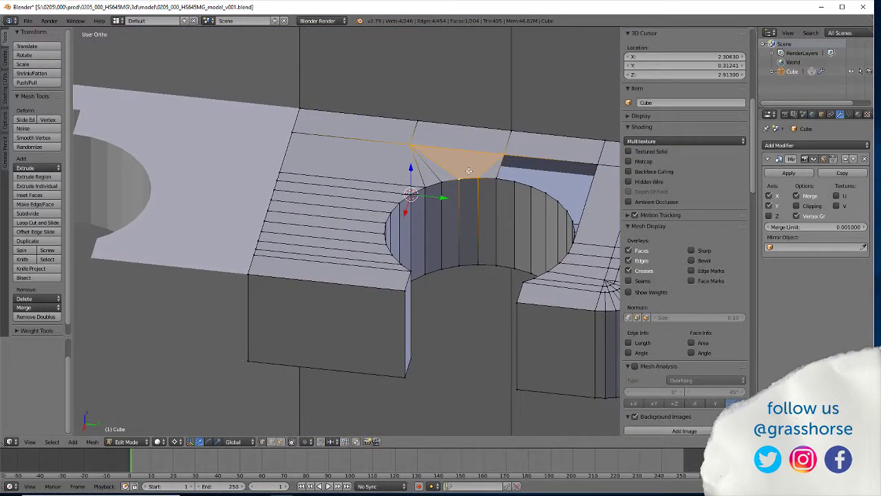
scroll(468, 170, down, 2)
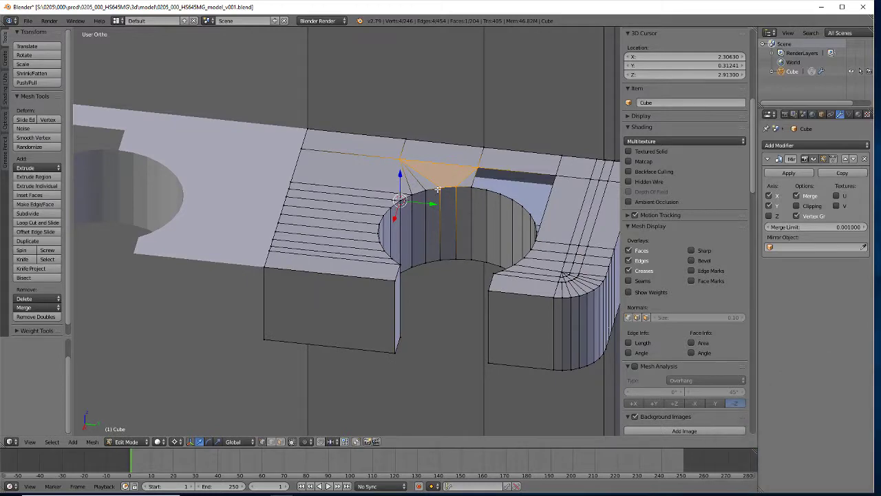
scroll(437, 189, down, 3)
scroll(437, 189, down, 5)
scroll(437, 190, up, 5)
scroll(435, 190, down, 2)
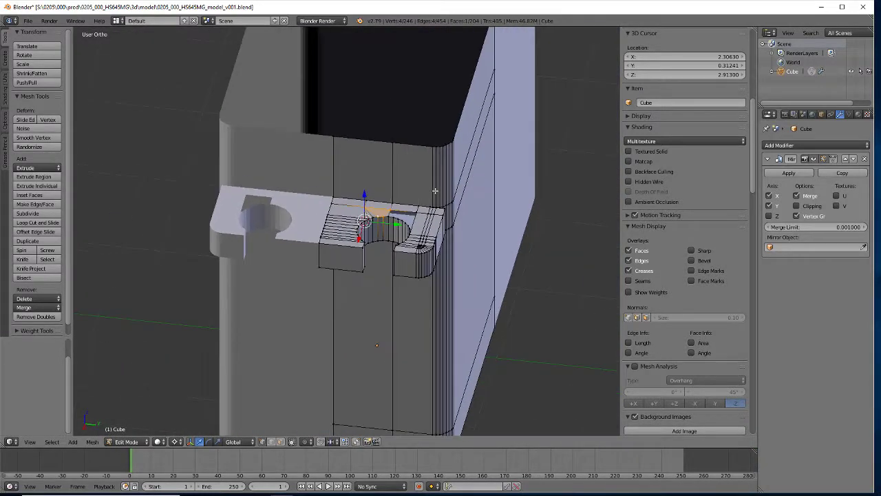
scroll(436, 190, up, 3)
scroll(435, 191, up, 2)
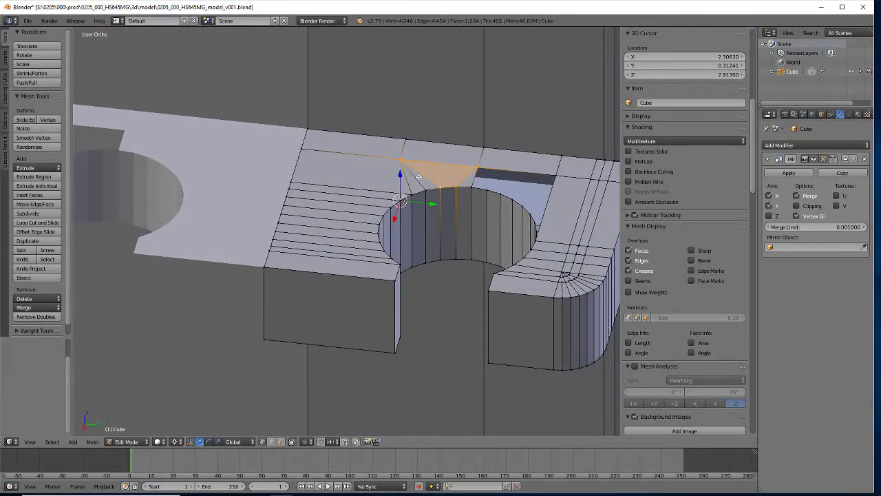
key(x)
click(435, 172)
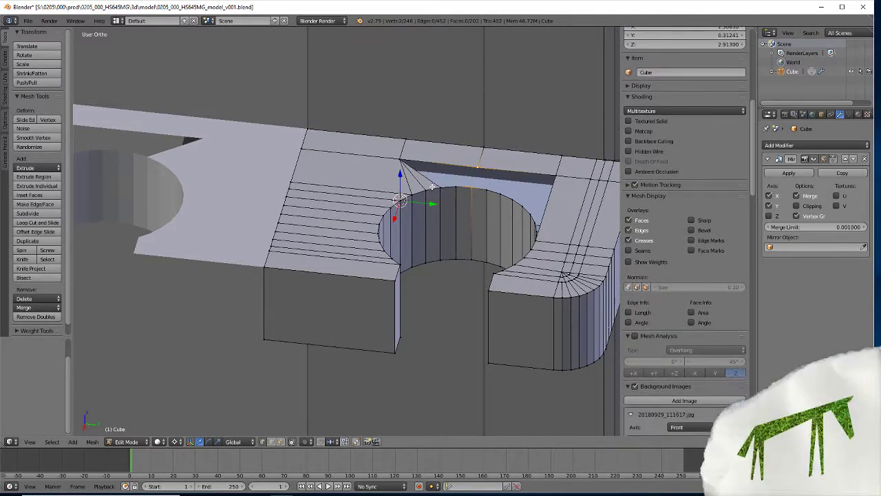
key(f)
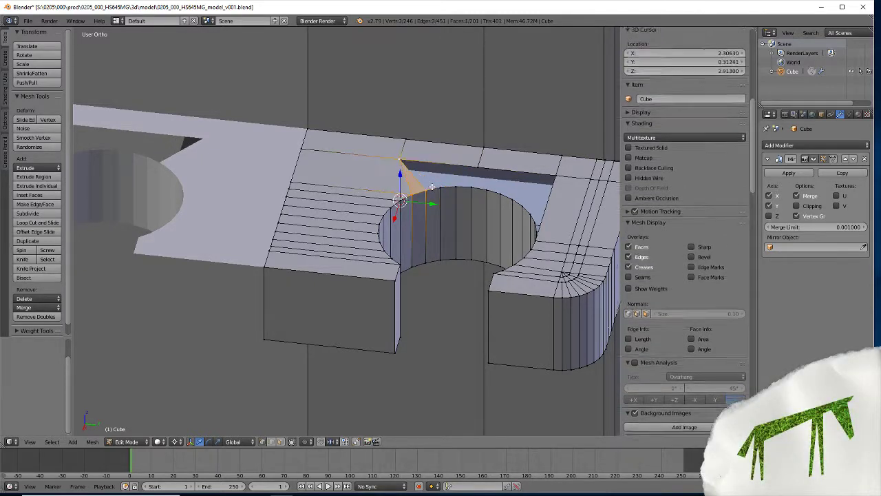
key(ctrl+z)
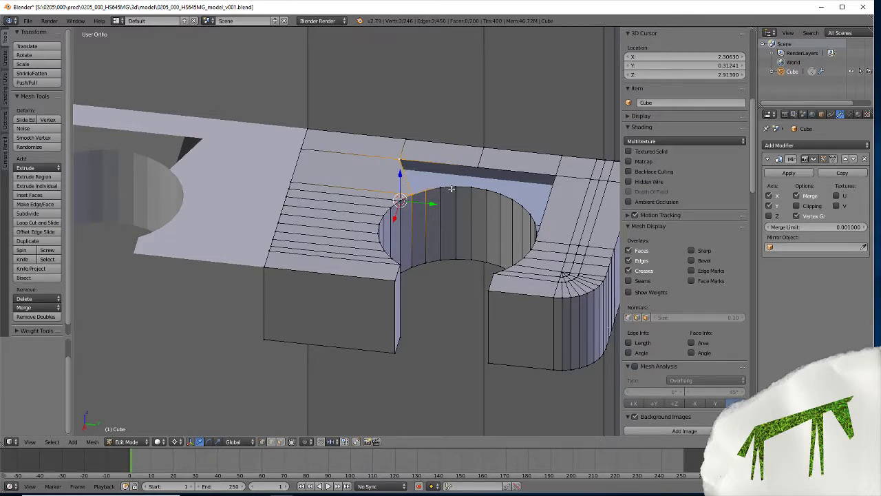
scroll(441, 118, down, 4)
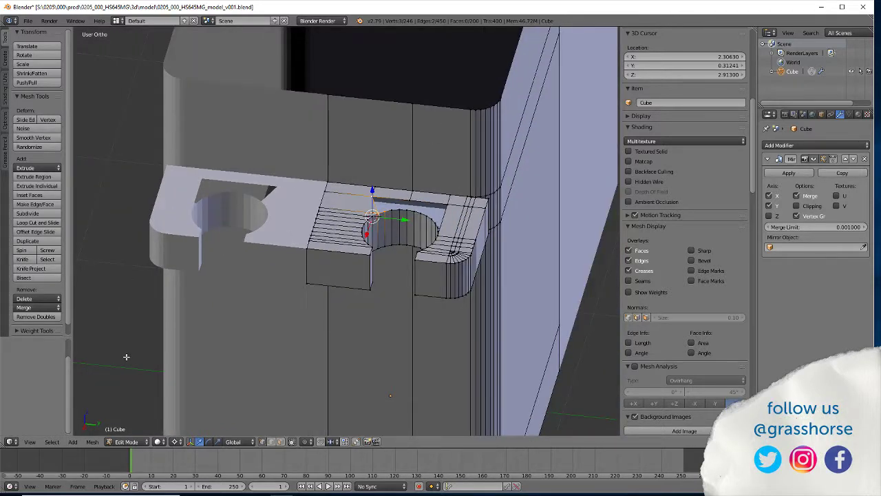
Add several unslid loop cuts across the top slot.
click(28, 223)
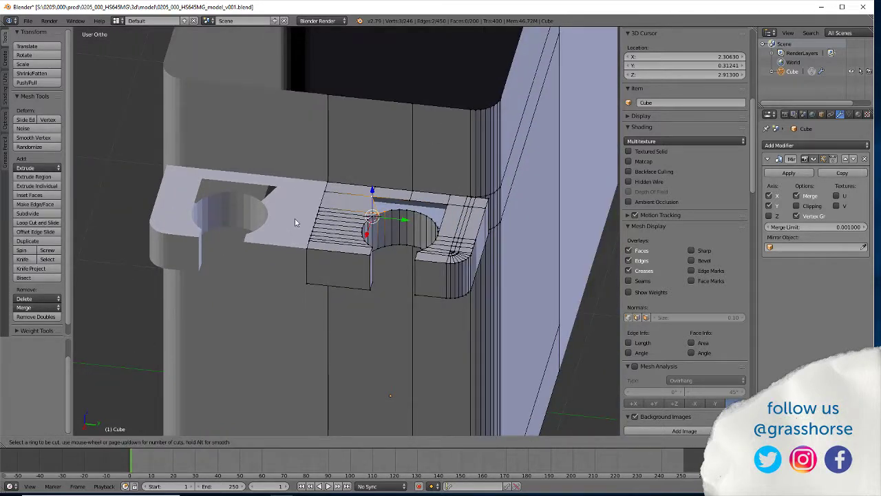
scroll(392, 198, up, 1)
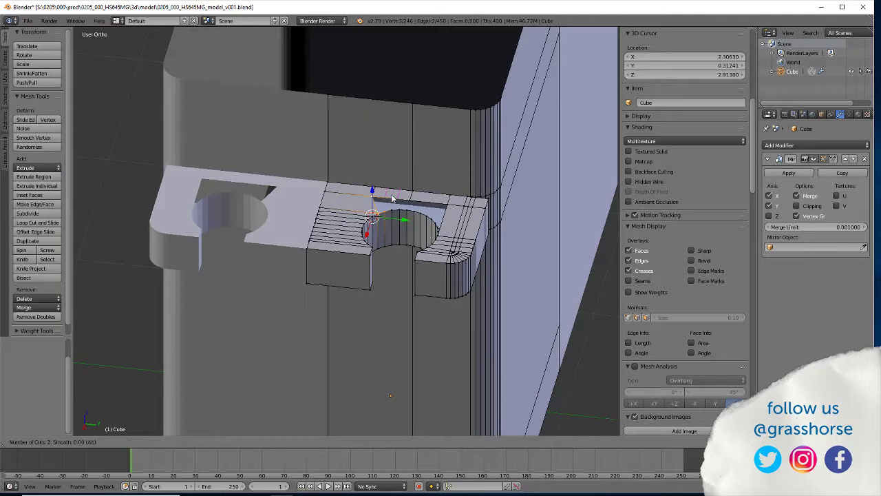
click(391, 199)
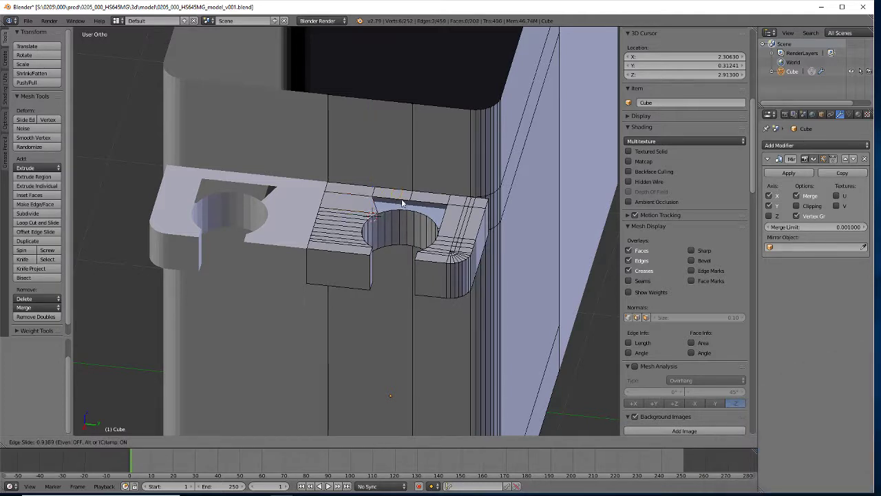
right_click(402, 201)
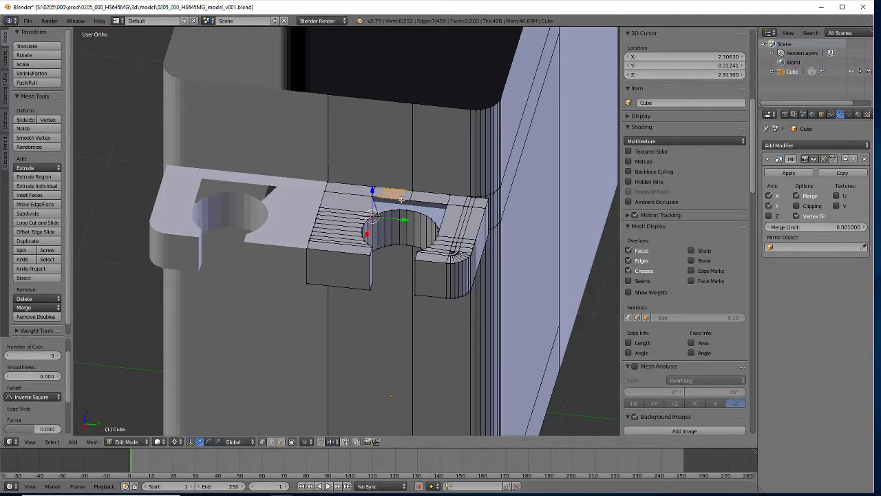
scroll(413, 196, up, 5)
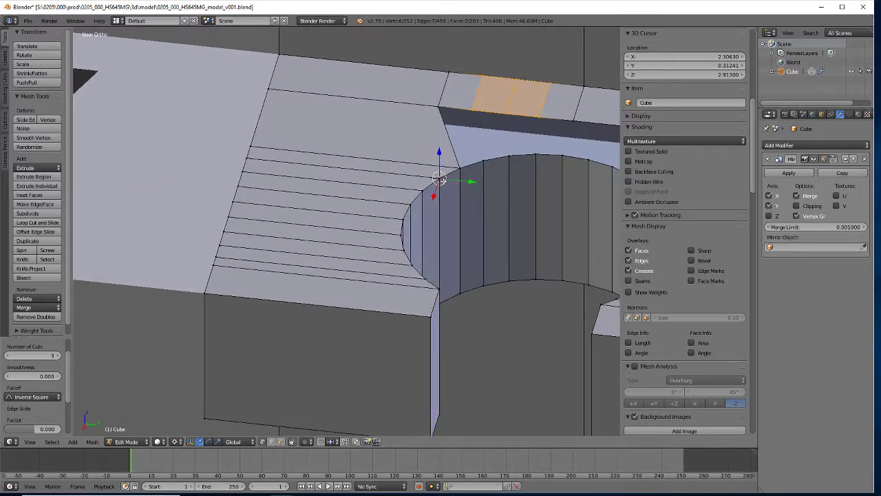
middle_drag(440, 181, 372, 321)
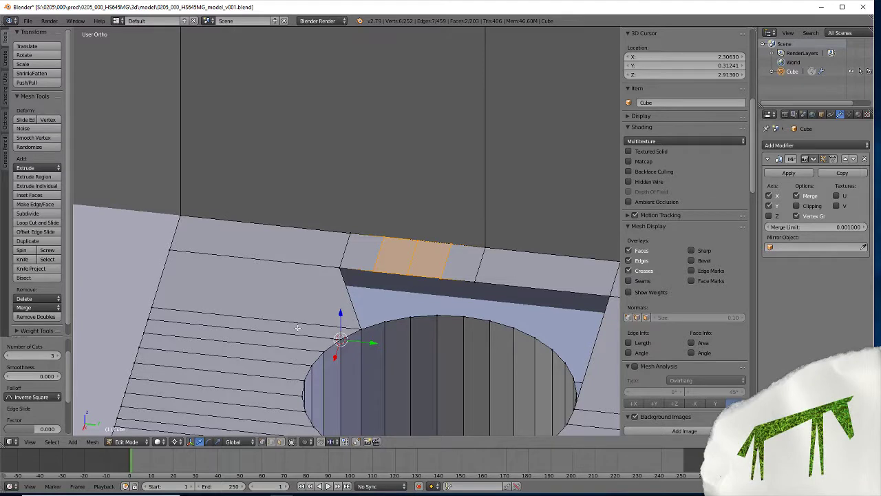
Fill the first gap face between the slot and arch, then join a top vertex to the arch.
right_click(385, 322)
shift+right_click(342, 267)
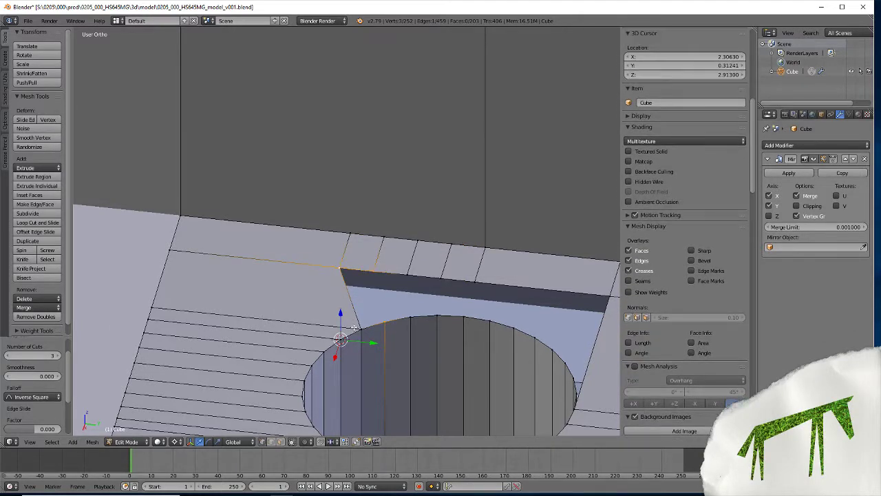
shift+right_click(359, 333)
key(f)
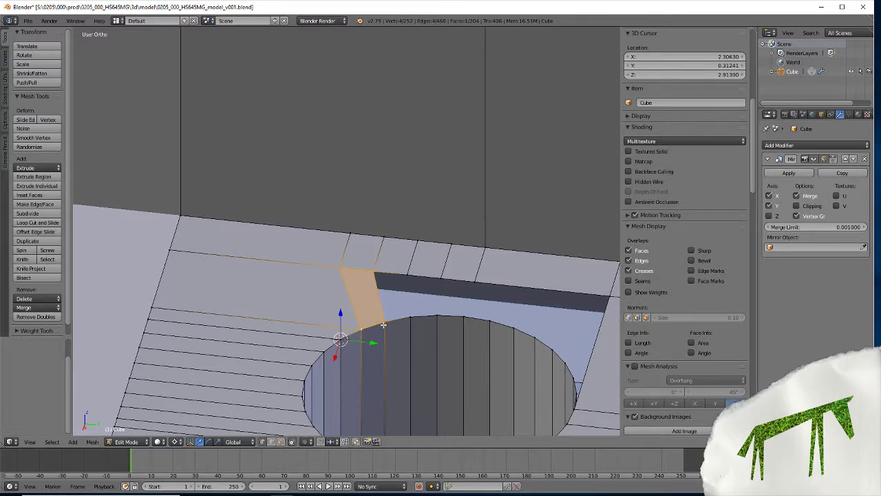
right_click(374, 268)
shift+right_click(412, 318)
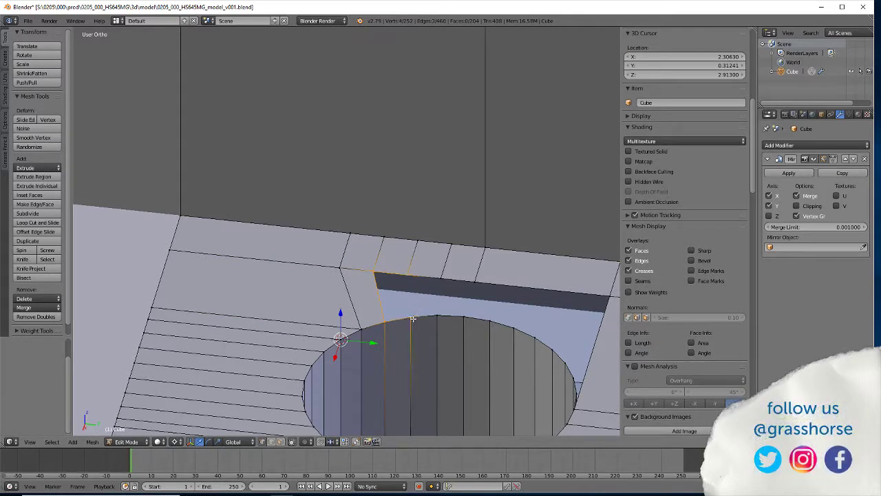
key(j)
Bridge the remaining slot-to-arch gaps with new faces.
shift+right_click(409, 270)
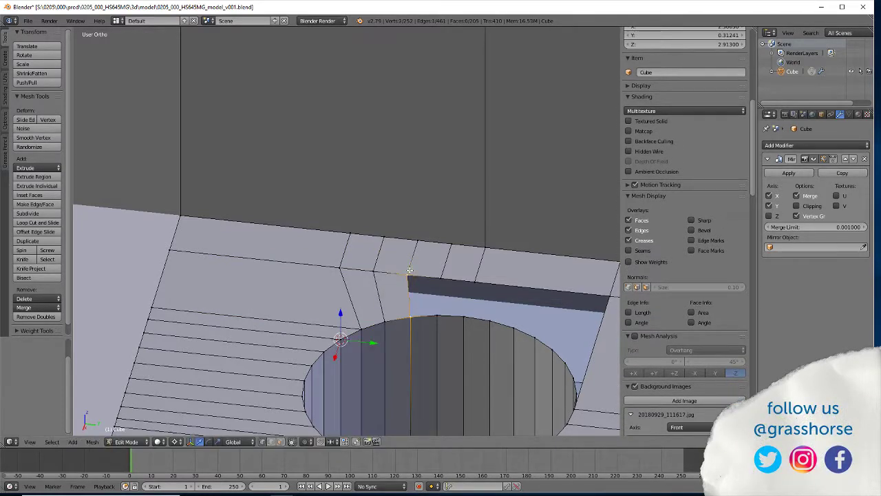
shift+right_click(445, 274)
shift+right_click(439, 313)
key(j)
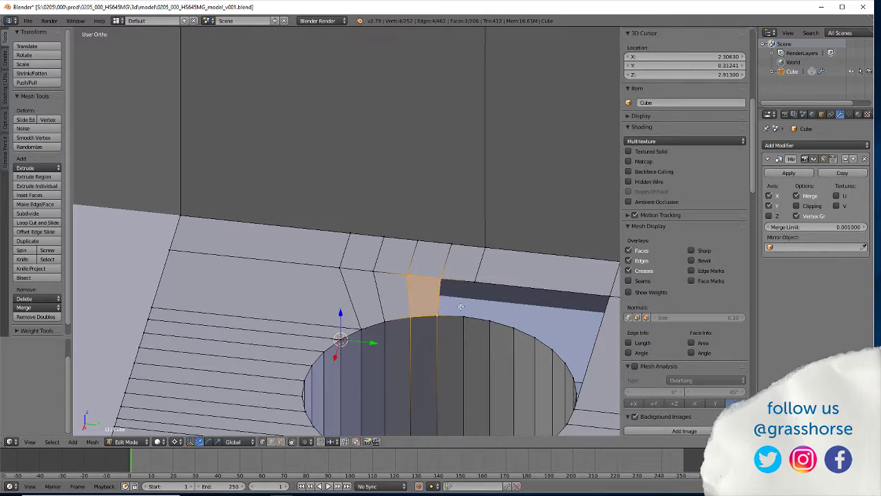
right_click(436, 314)
shift+right_click(434, 282)
shift+right_click(472, 281)
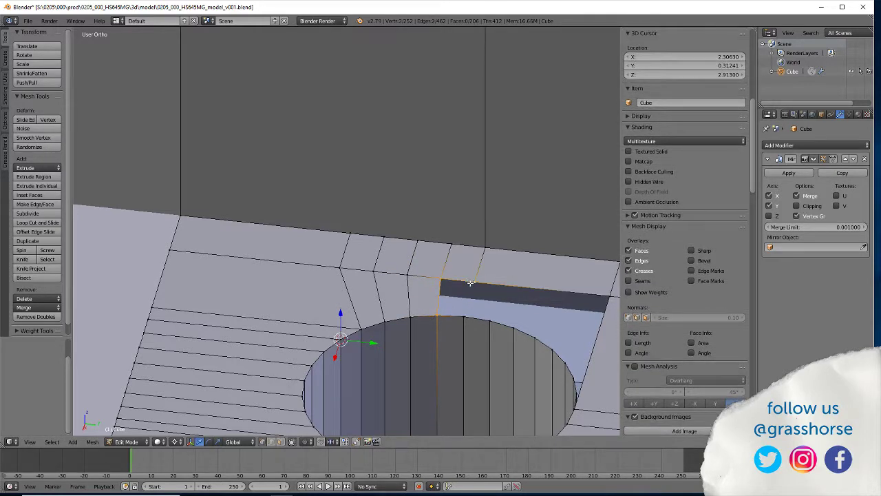
shift+right_click(463, 318)
key(f)
scroll(460, 320, down, 5)
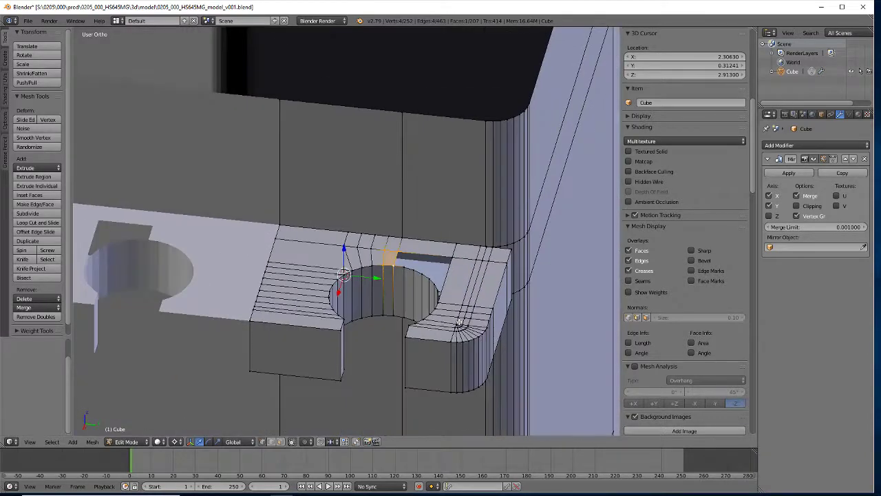
Snap the 3D cursor onto a vertex on the hole's rim.
middle_drag(460, 321, 527, 241)
scroll(438, 338, up, 2)
shift+middle_drag(528, 198, 357, 334)
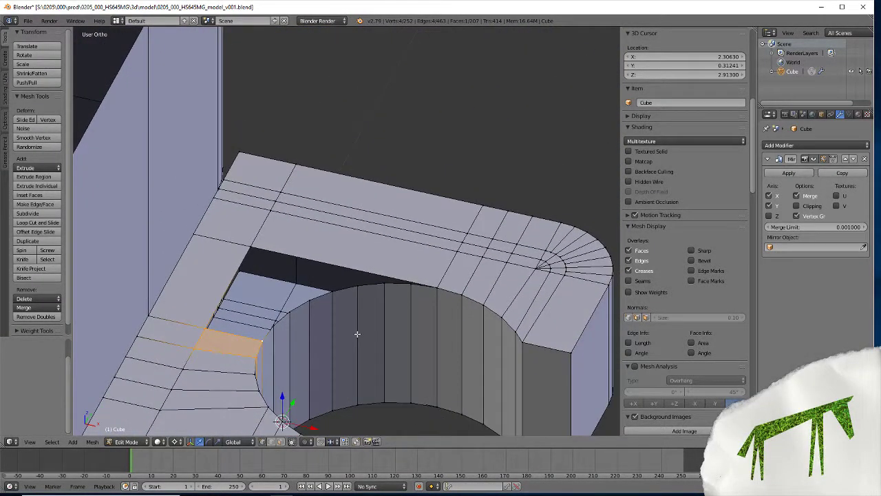
right_click(332, 295)
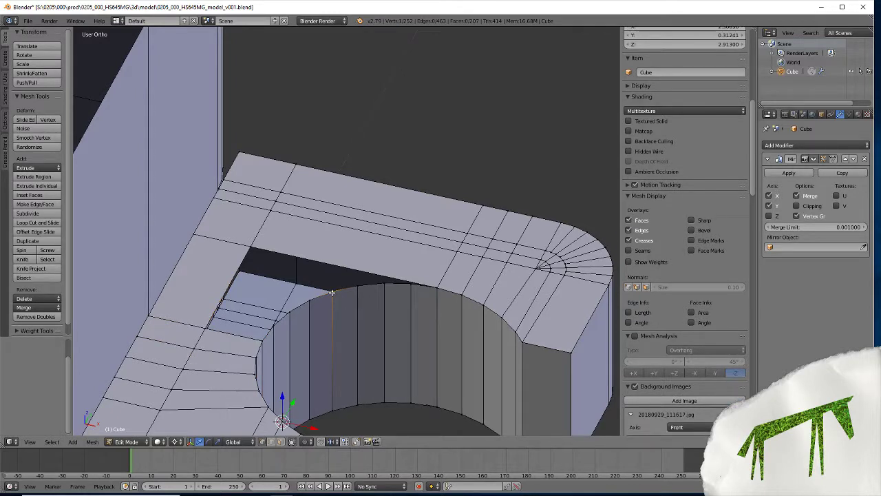
key(shift+s)
click(338, 292)
Add an edge loop across the top face and scale it to 0 on X, in line with the cursor.
click(38, 222)
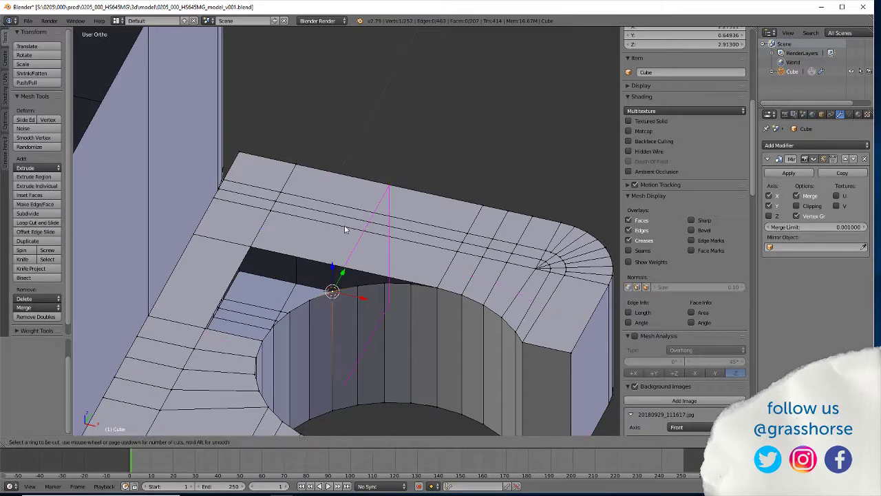
click(345, 229)
click(345, 226)
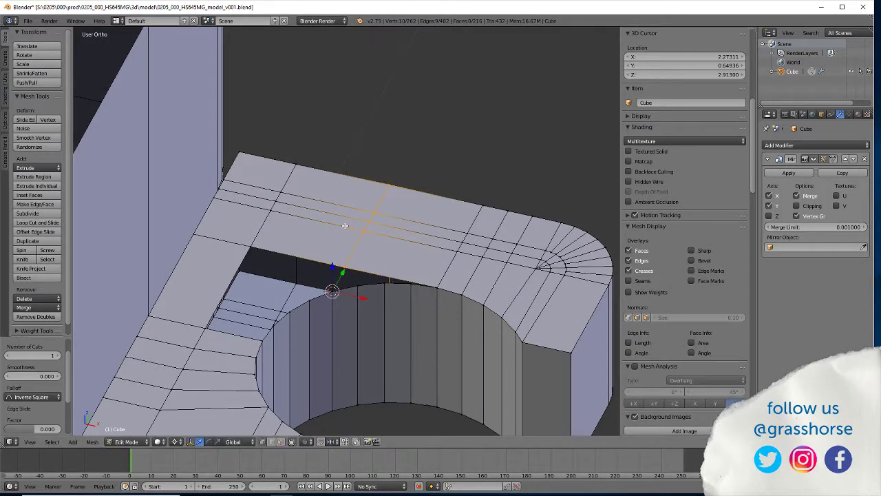
key(s)
key(x)
key(0)
key(Return)
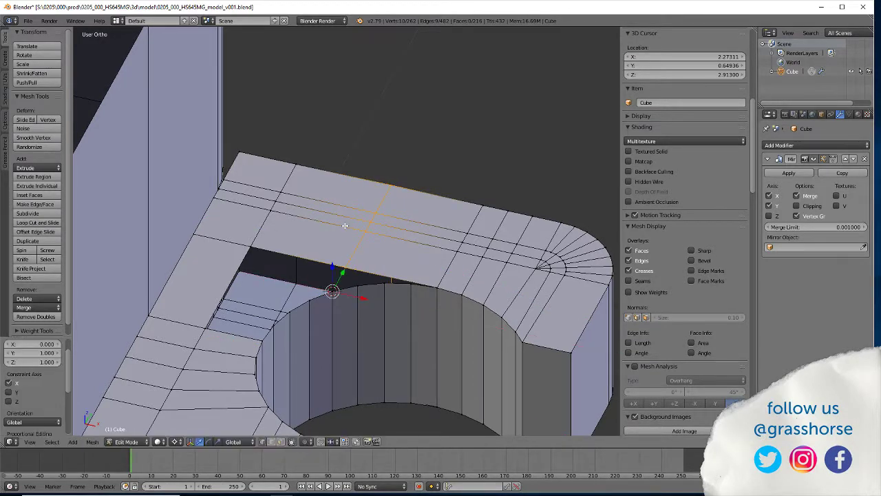
Cut three centred loops across the top face next to the straightened loop.
middle_drag(340, 220, 396, 295)
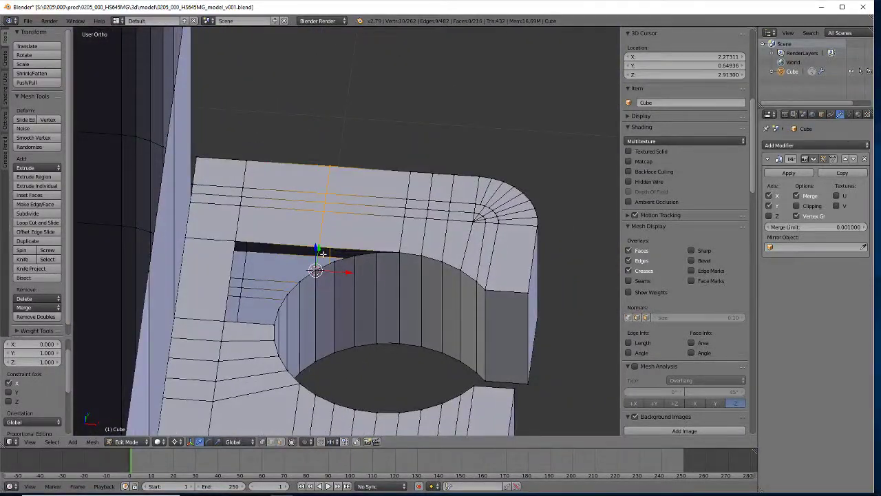
click(38, 222)
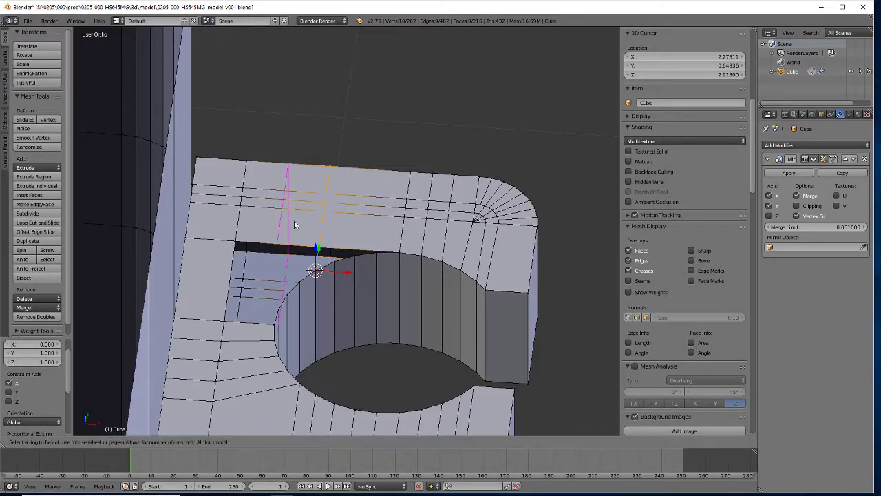
scroll(361, 221, up, 2)
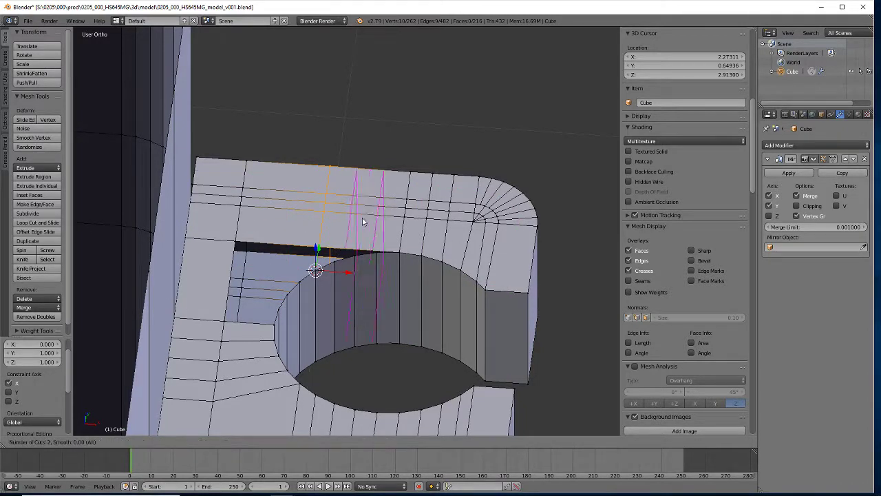
click(362, 219)
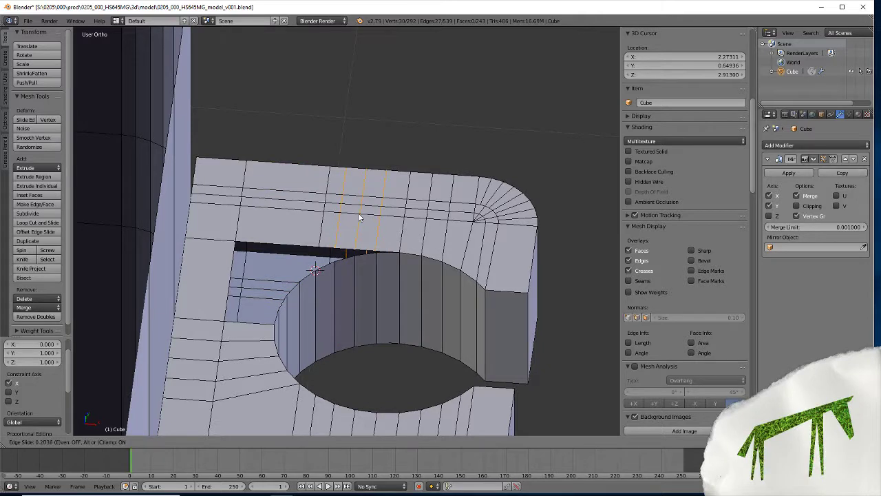
right_click(359, 213)
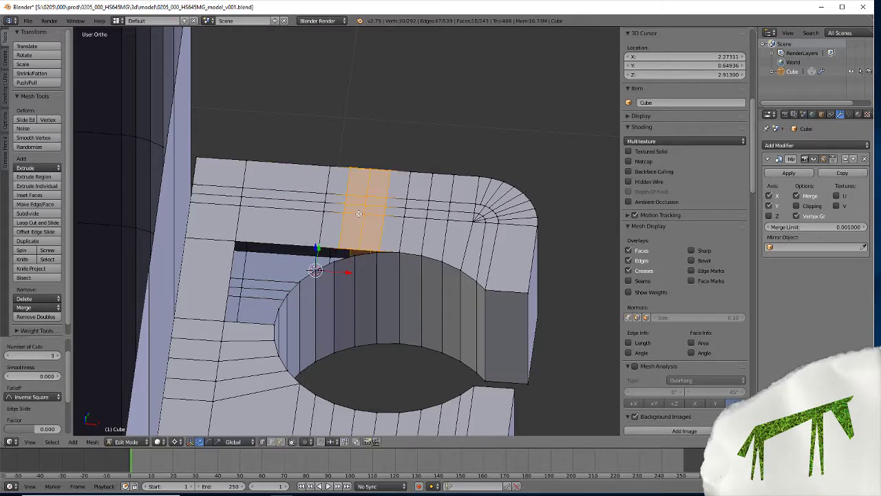
right_click(337, 260)
Snap the 3D cursor to rim vertices and flatten the first two new edge loops to zero X width.
key(shift+s)
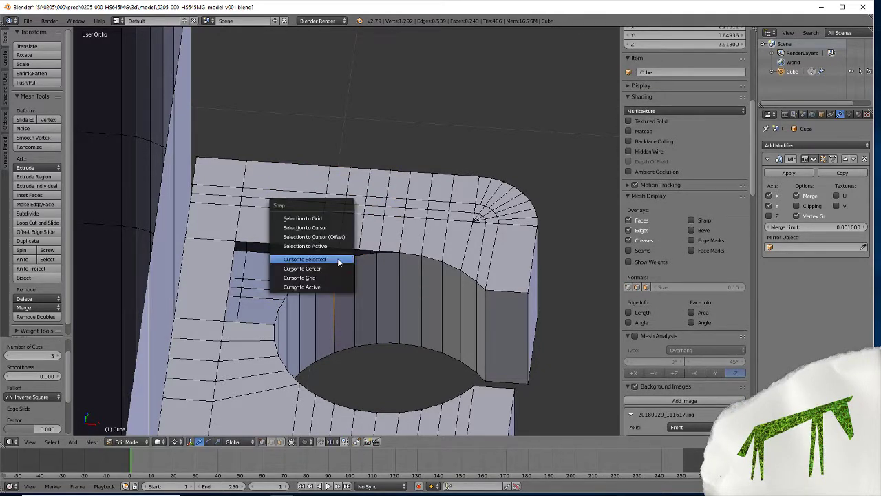
click(337, 258)
alt+right_click(342, 226)
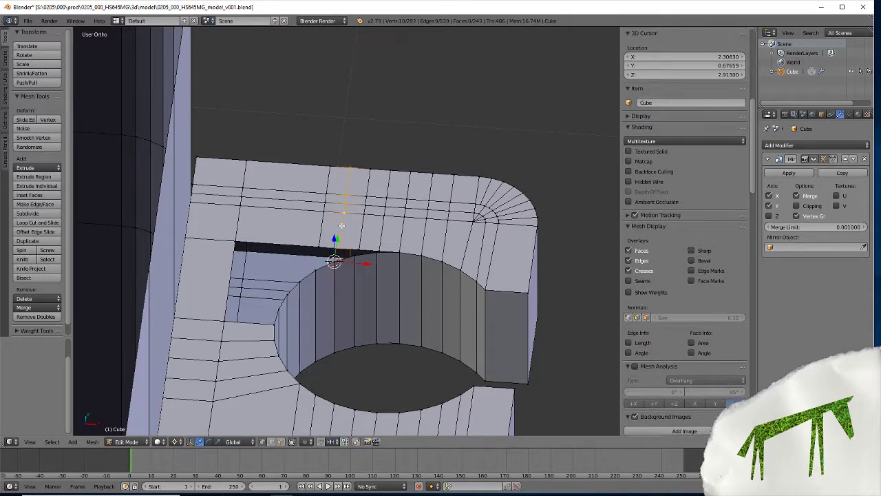
key(Return)
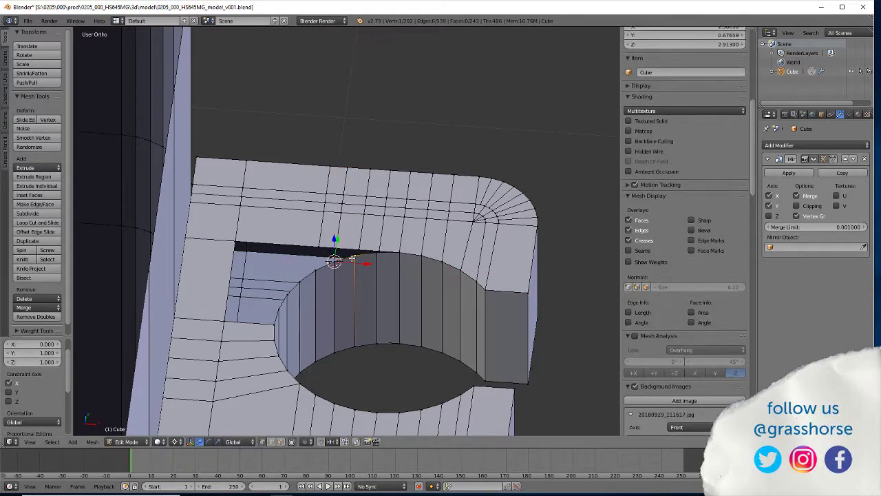
key(shift+s)
click(352, 257)
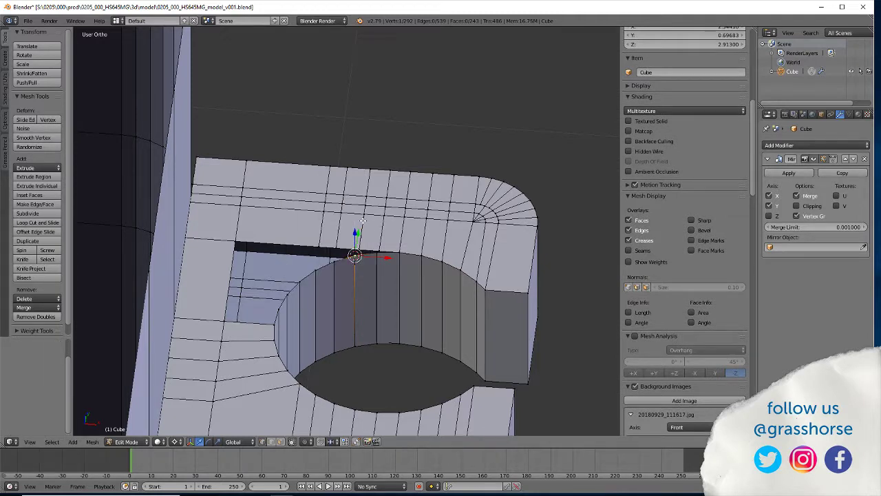
click(363, 221)
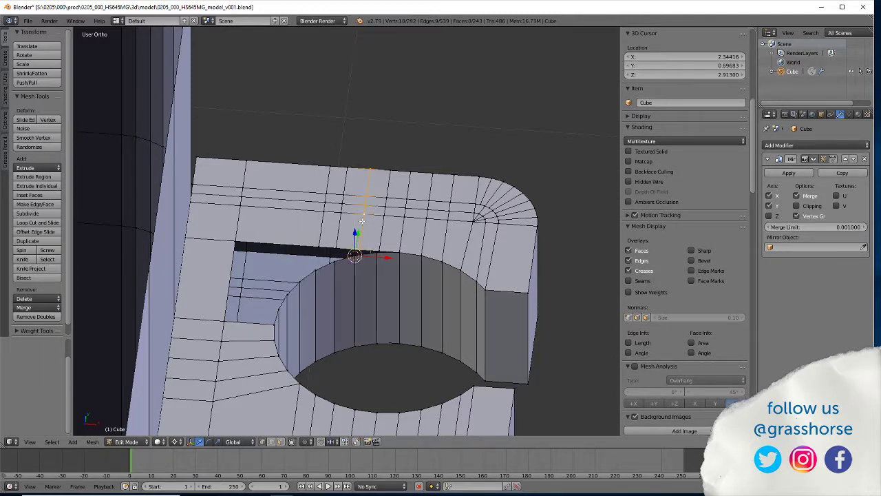
key(s)
key(x)
key(0)
key(Return)
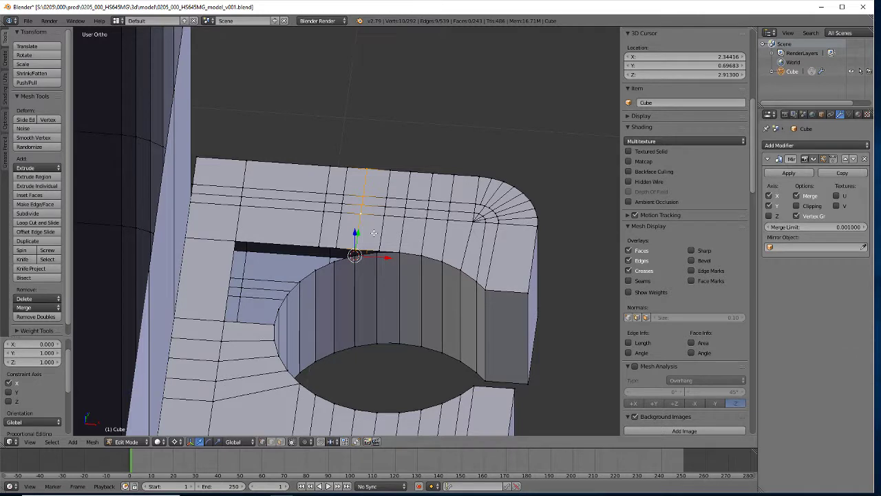
Flatten the third edge loop onto its rim vertex with S X 0, then select the rim edge below.
key(shift+s)
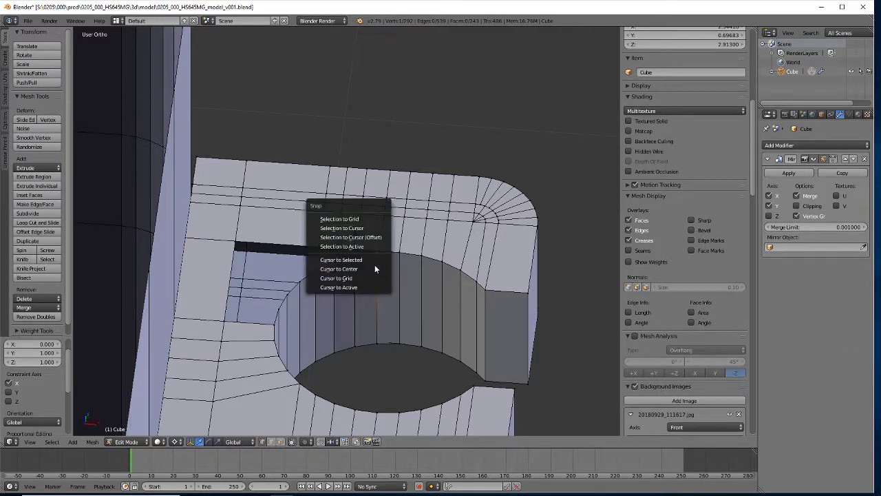
click(342, 259)
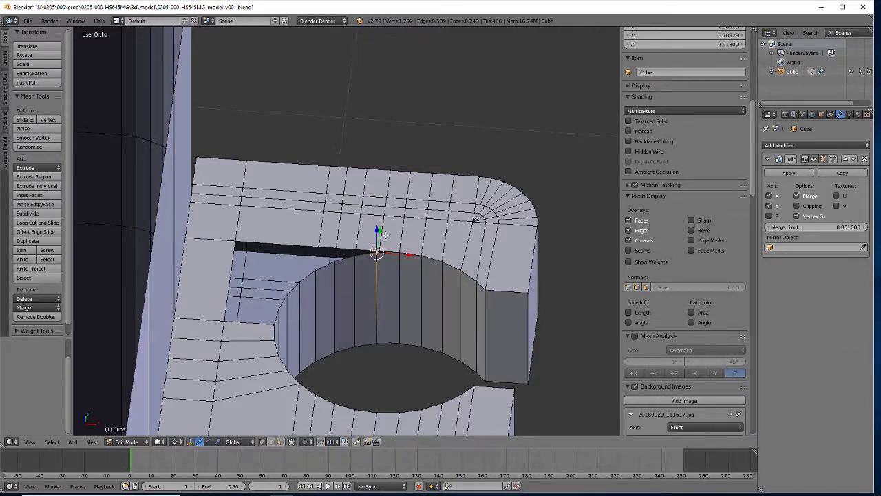
alt+right_click(383, 235)
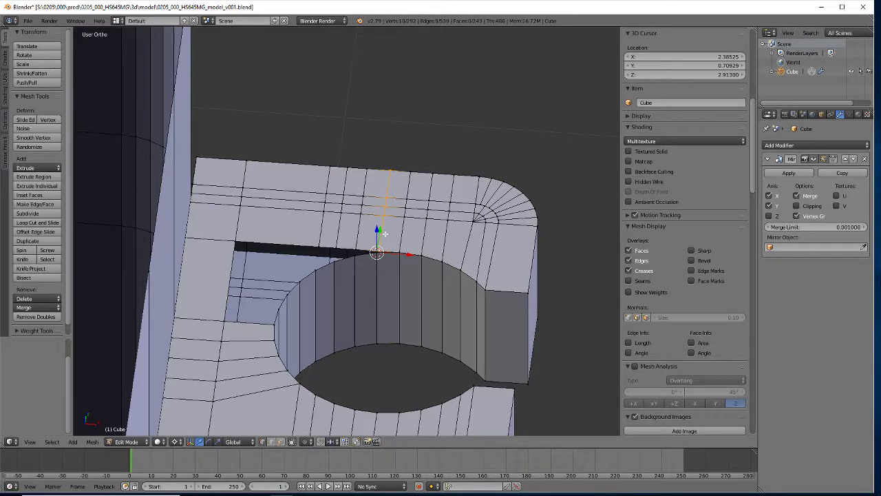
key(s)
key(x)
key(0)
key(Return)
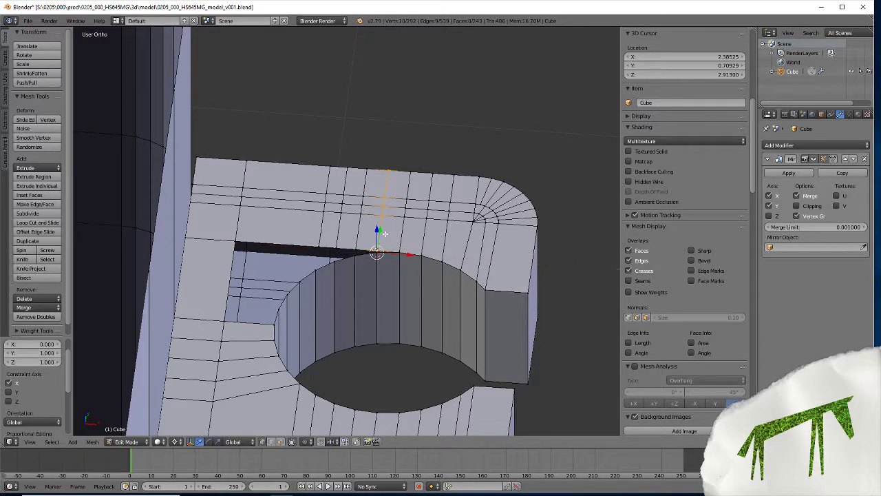
scroll(359, 269, up, 3)
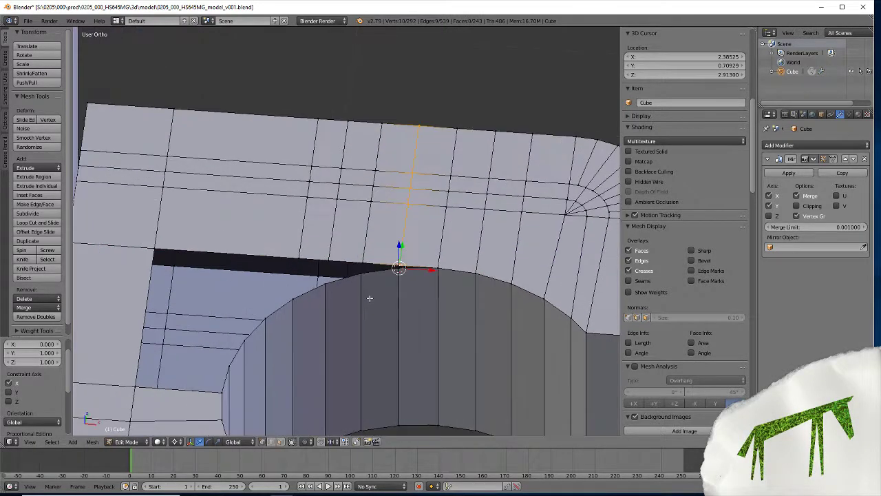
shift+right_click(399, 269)
Merge several stray vertices onto the hole's rim with Merge At Last, undoing one wrong merge.
key(alt+m)
click(386, 277)
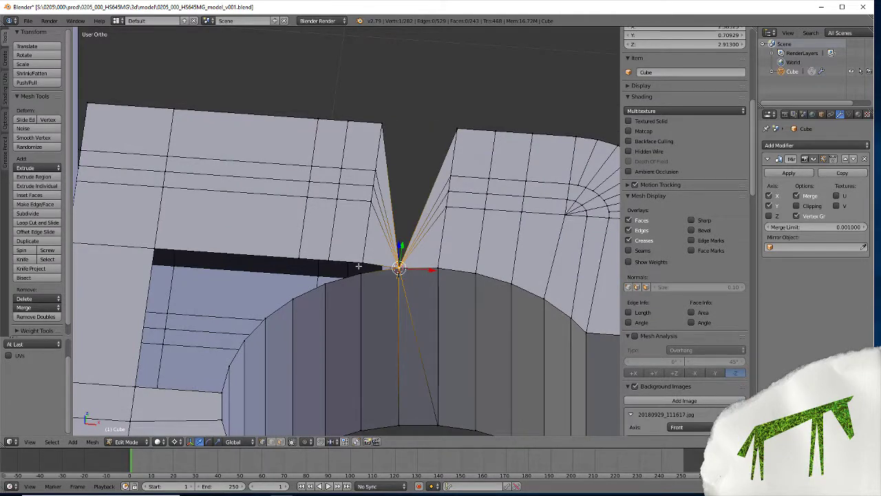
key(ctrl+z)
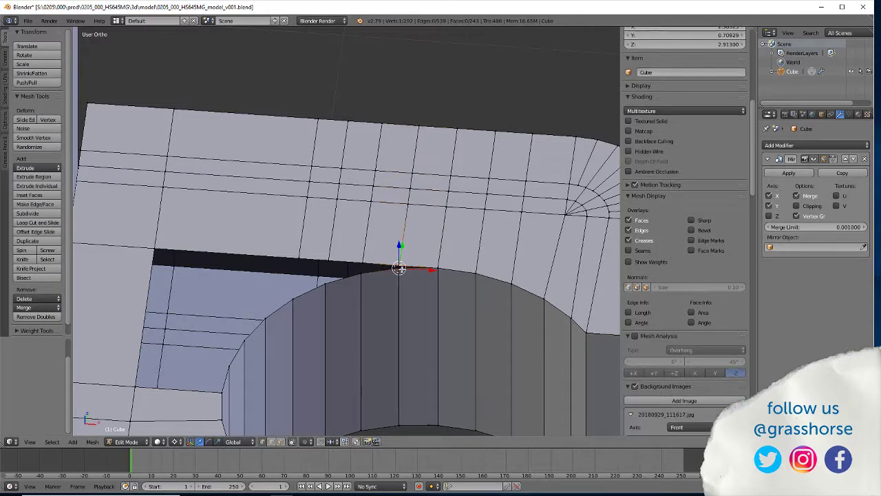
right_click(399, 268)
key(alt+m)
click(401, 270)
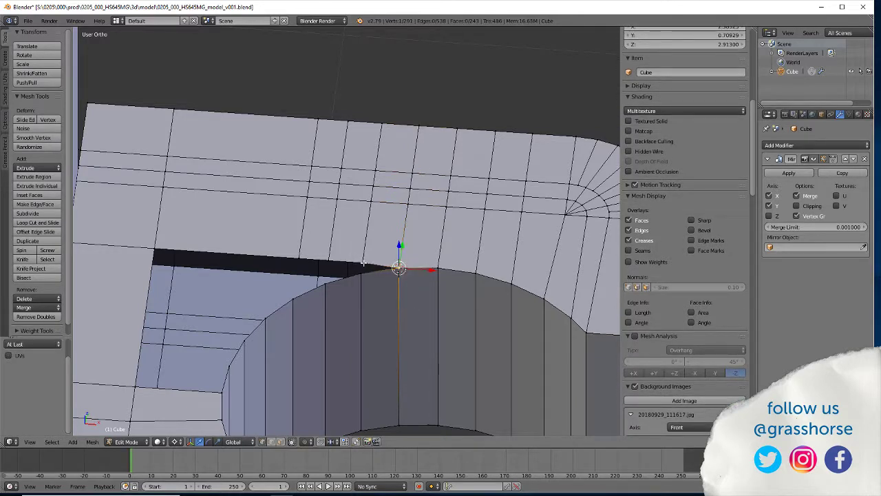
key(alt+m)
click(337, 281)
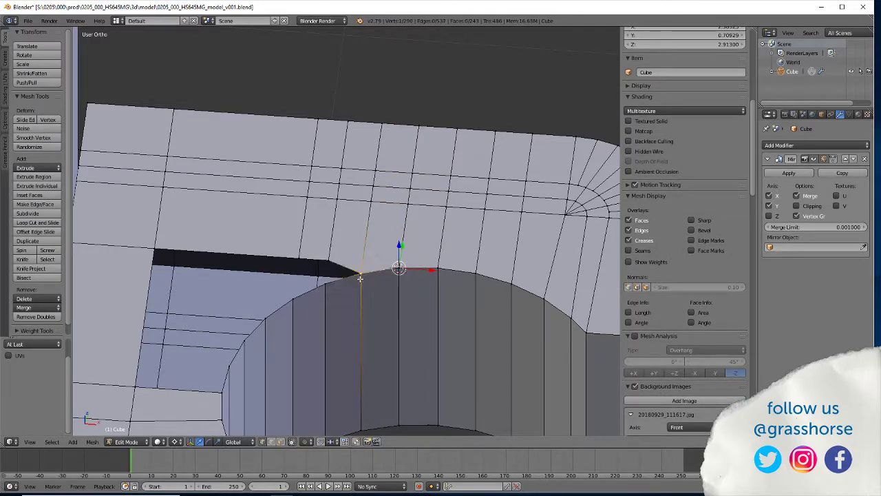
right_click(334, 263)
shift+right_click(331, 286)
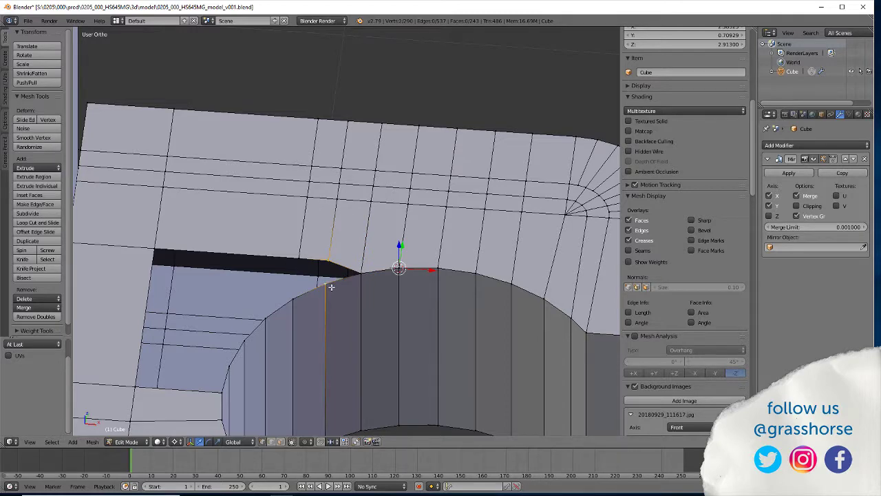
key(alt+m)
click(333, 288)
right_click(300, 258)
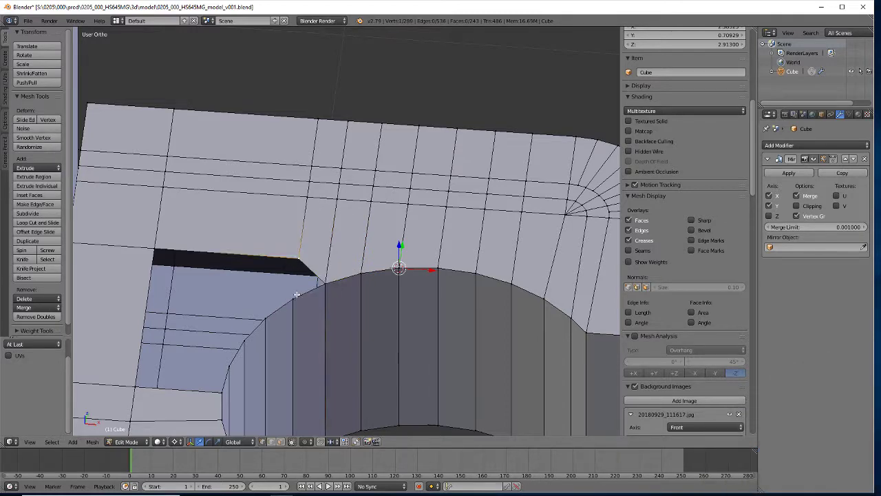
shift+right_click(294, 296)
key(alt+m)
click(296, 299)
Around the far side of the curved hole, merge four more vertex pairs at the last-selected vertex.
middle_drag(296, 296, 461, 306)
right_click(447, 304)
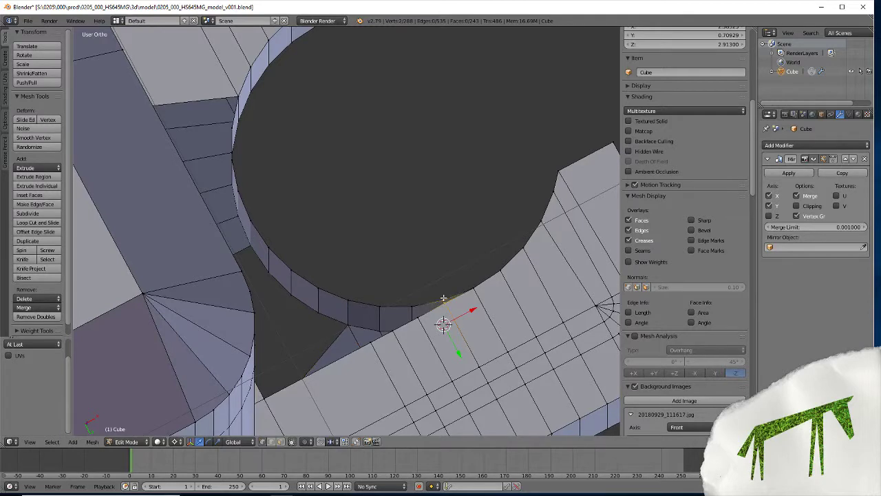
key(alt+m)
click(441, 296)
key(alt+m)
click(381, 314)
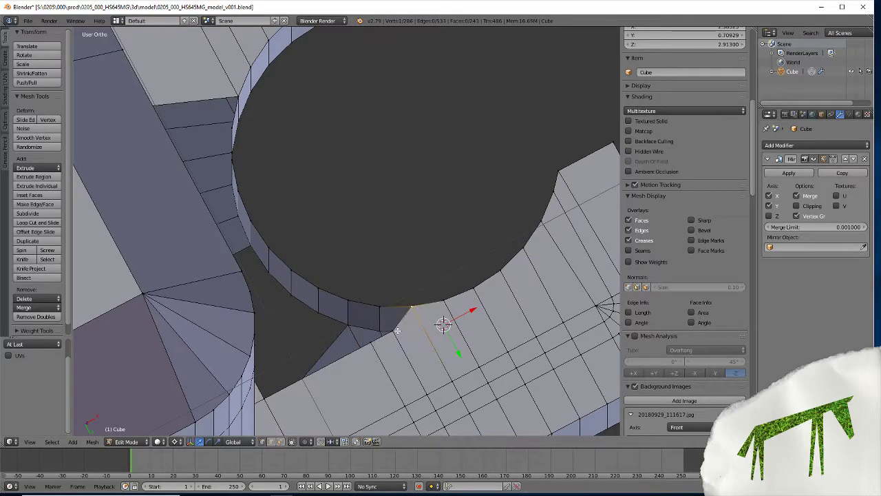
key(alt+m)
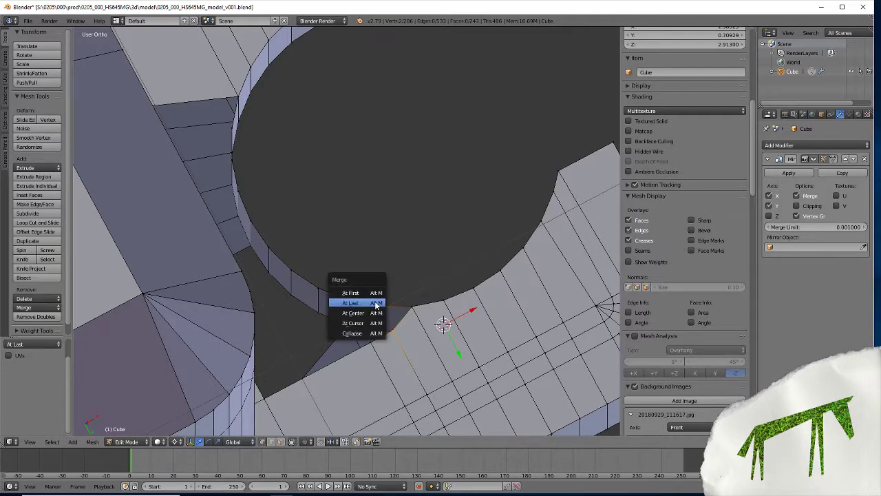
click(372, 301)
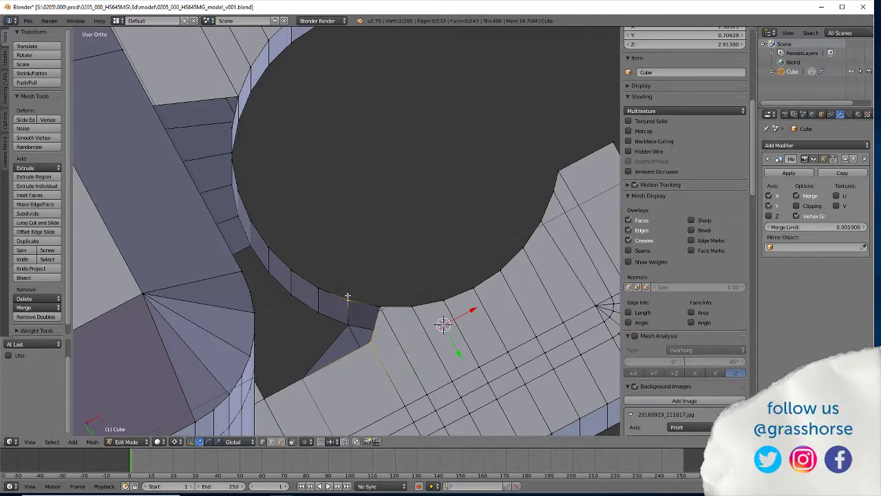
key(alt+m)
click(348, 296)
middle_drag(375, 295, 379, 338)
scroll(374, 335, down, 4)
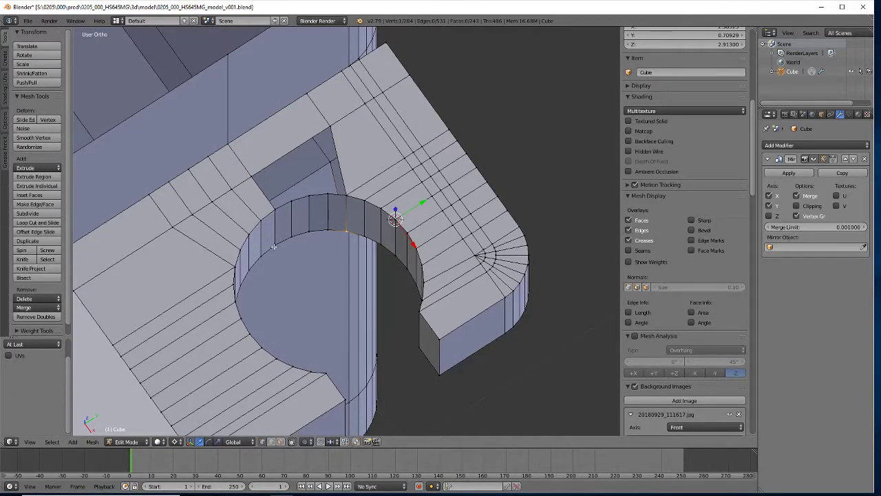
Add unslid loop cuts across the top face strip beside the gap, then select two gap-corner vertices.
scroll(300, 145, down, 2)
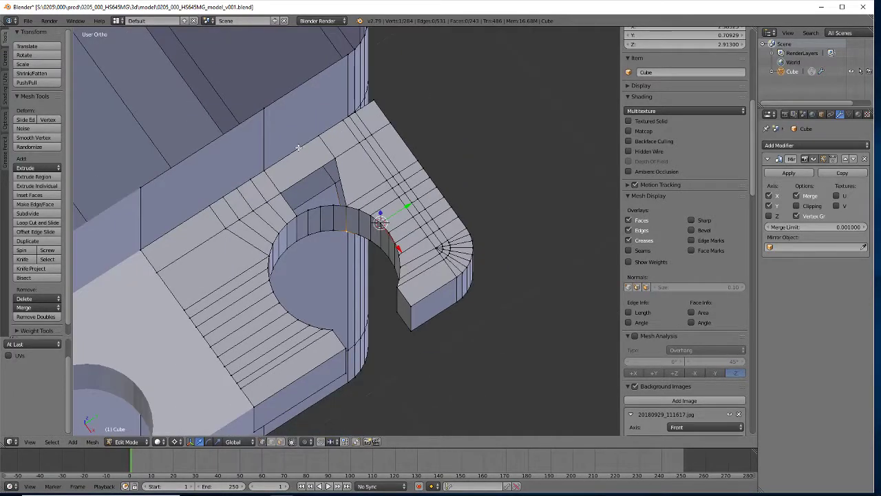
click(31, 223)
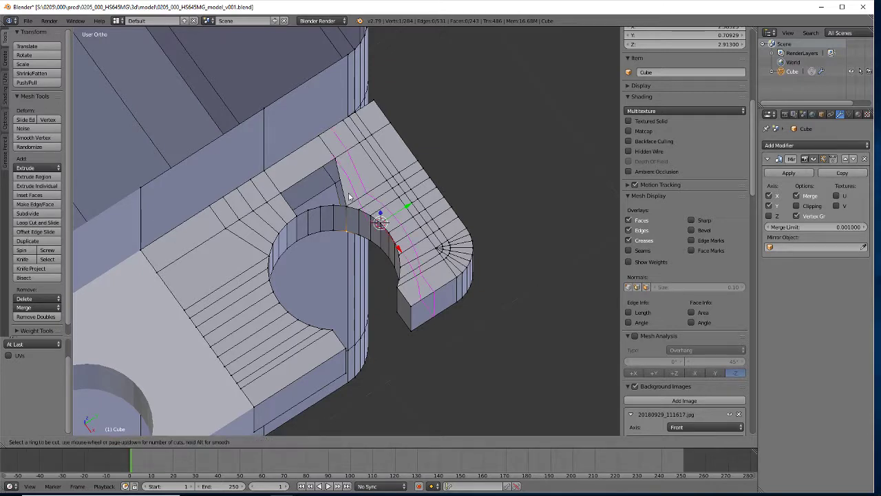
click(297, 171)
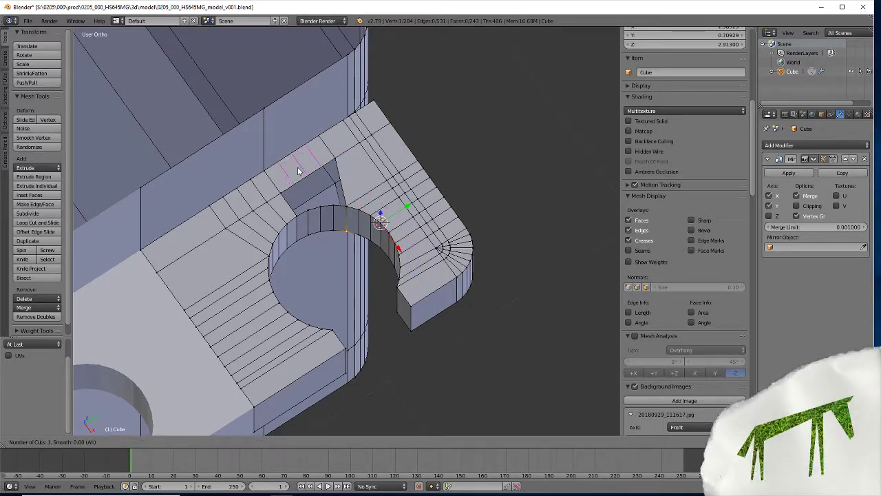
click(299, 170)
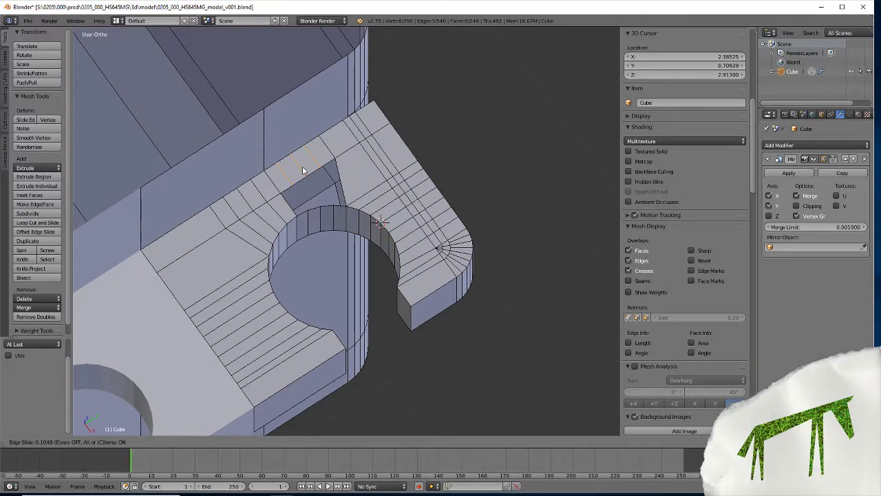
right_click(303, 170)
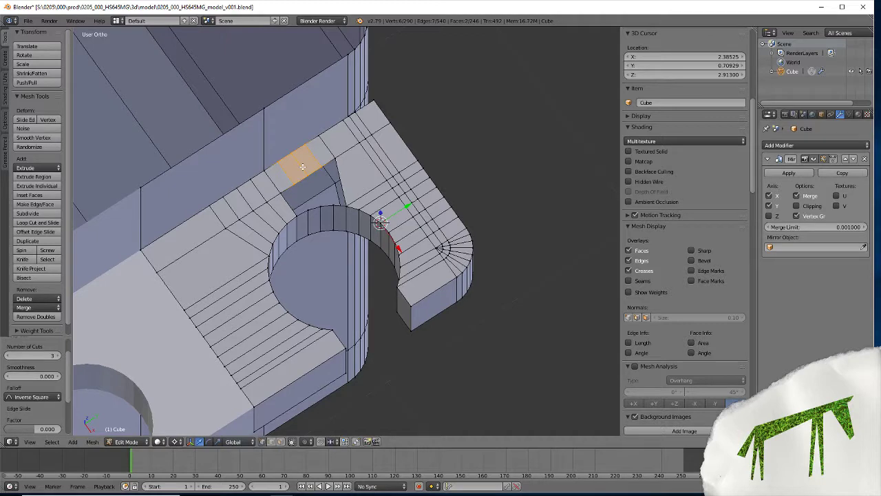
click(36, 223)
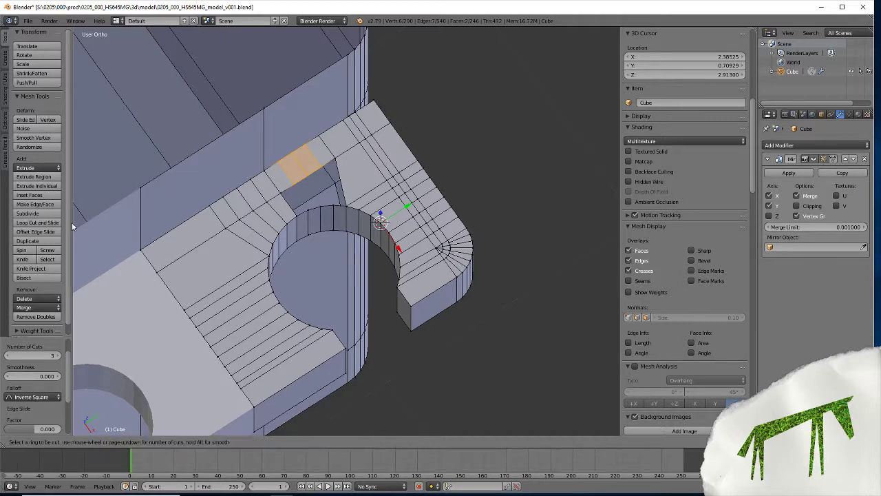
click(310, 202)
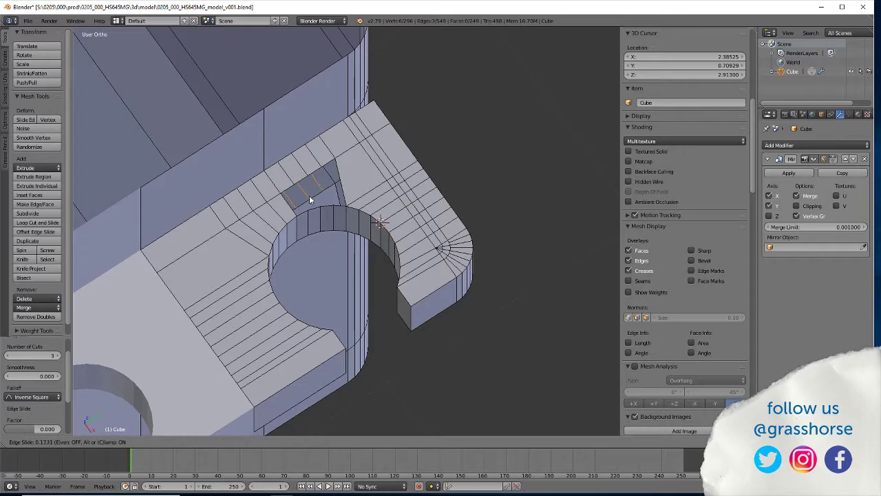
right_click(310, 199)
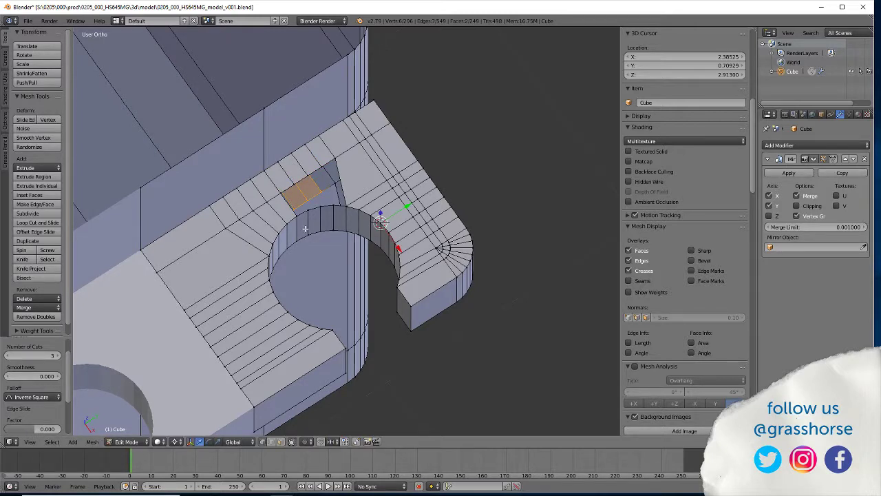
right_click(299, 214)
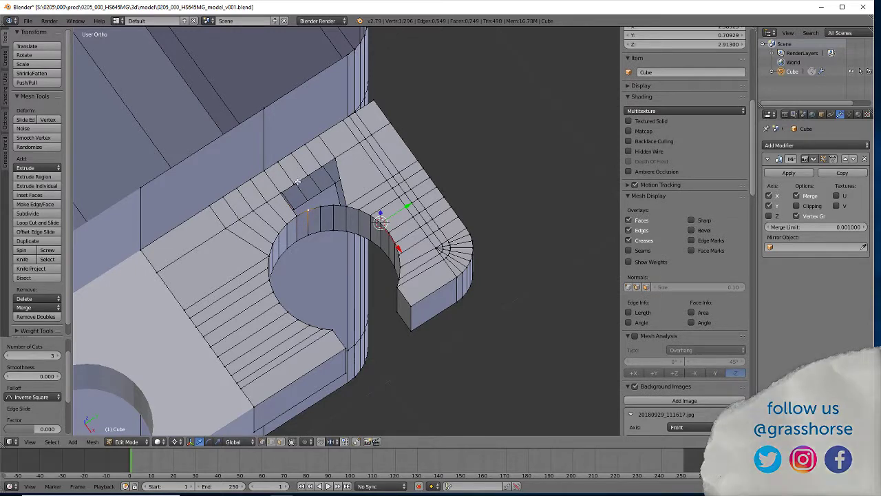
shift+right_click(290, 190)
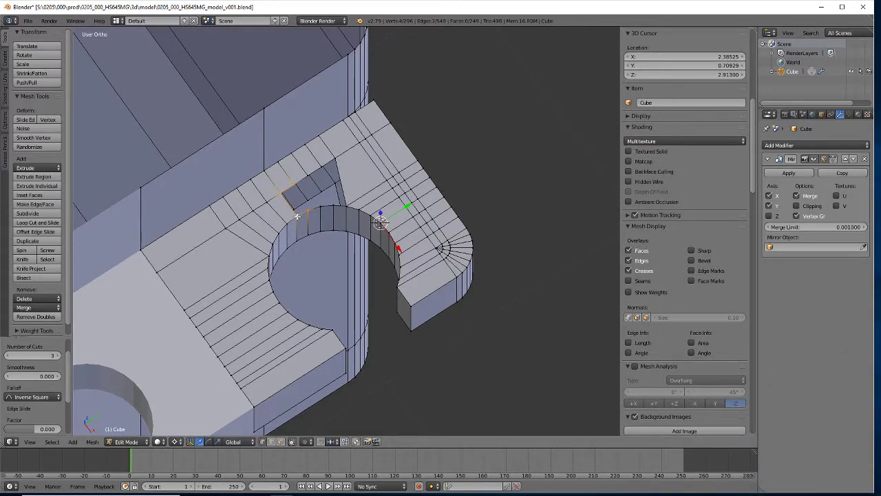
Join the gap-corner vertex pairs with new edges using J and fill a face across the gap.
key(j)
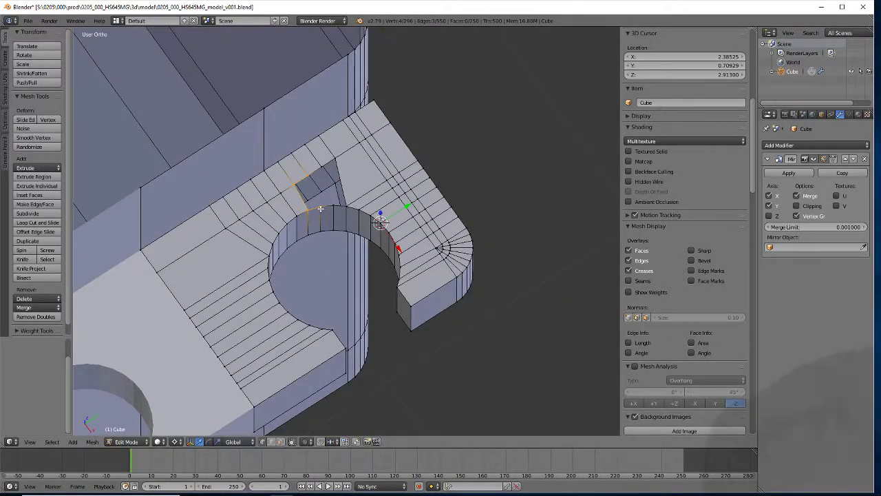
key(j)
right_click(317, 201)
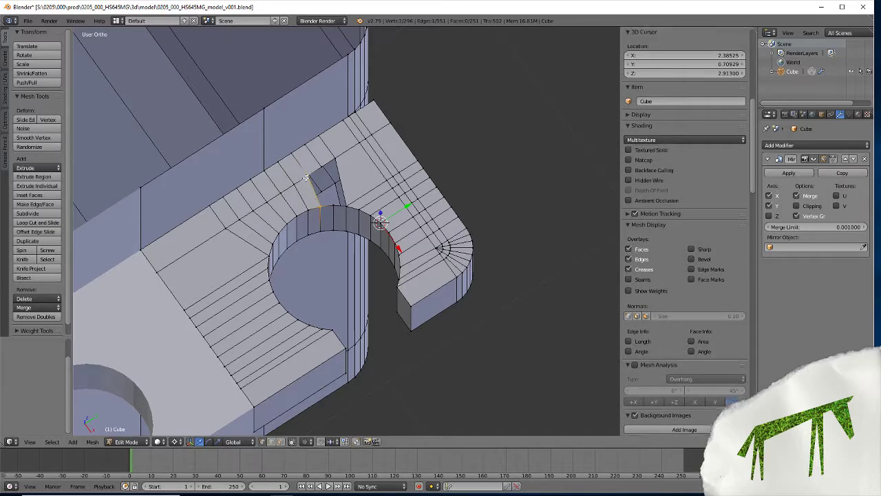
key(j)
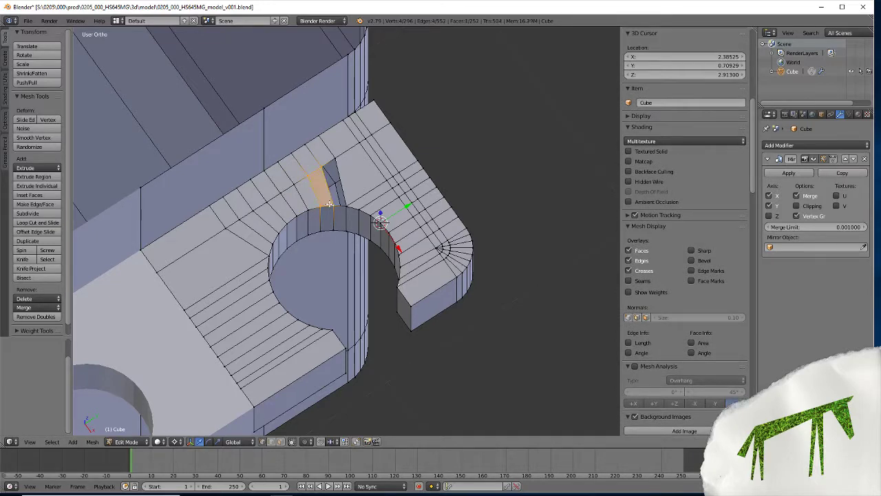
right_click(332, 206)
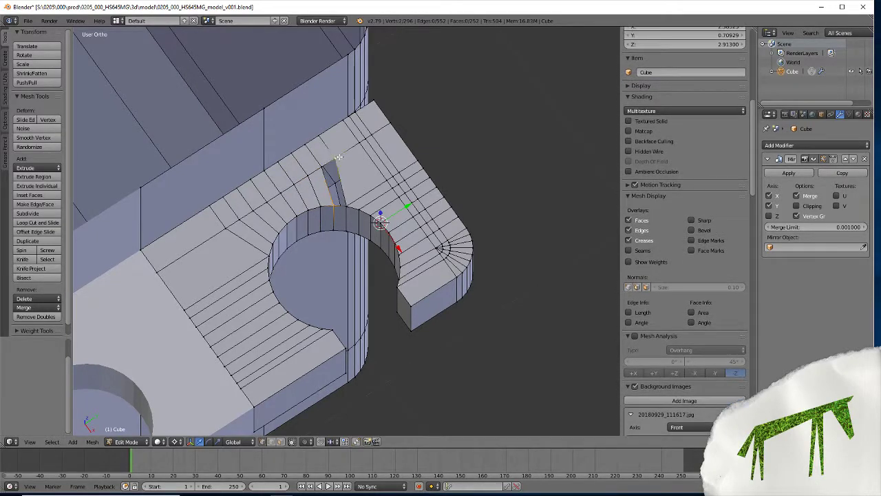
shift+right_click(340, 201)
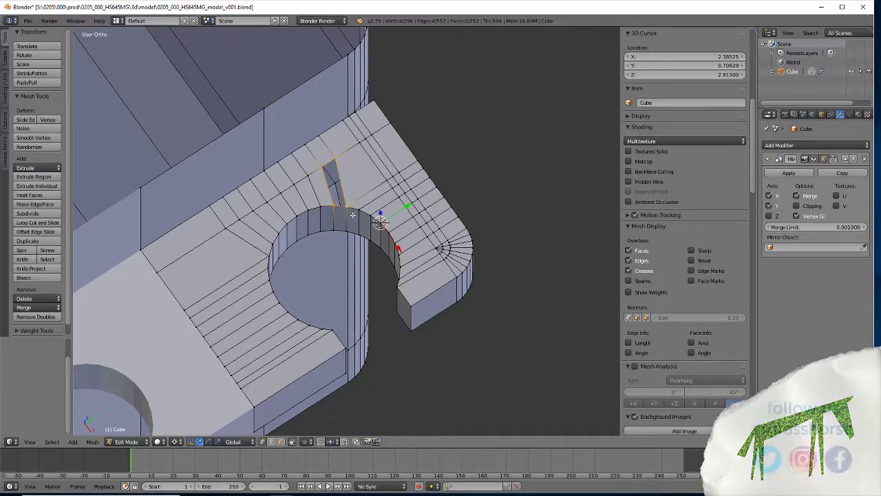
key(f)
middle_drag(347, 207, 255, 124)
Split the dark gap under the hole with vertex-connecting edges and fill the remainder with a face.
right_click(324, 292)
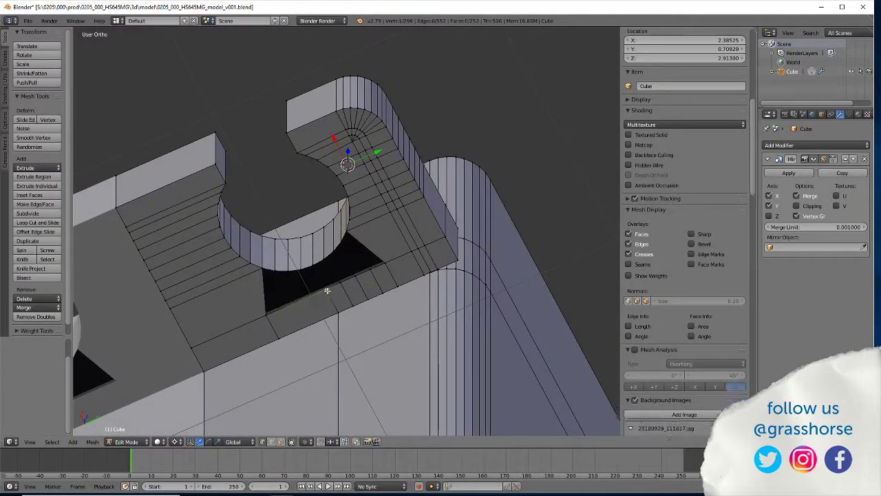
shift+right_click(319, 258)
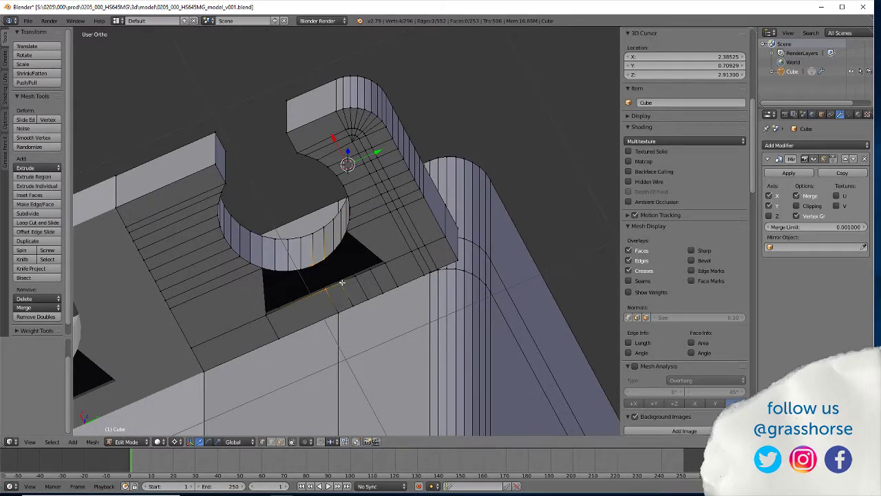
key(j)
ctrl+right_click(323, 260)
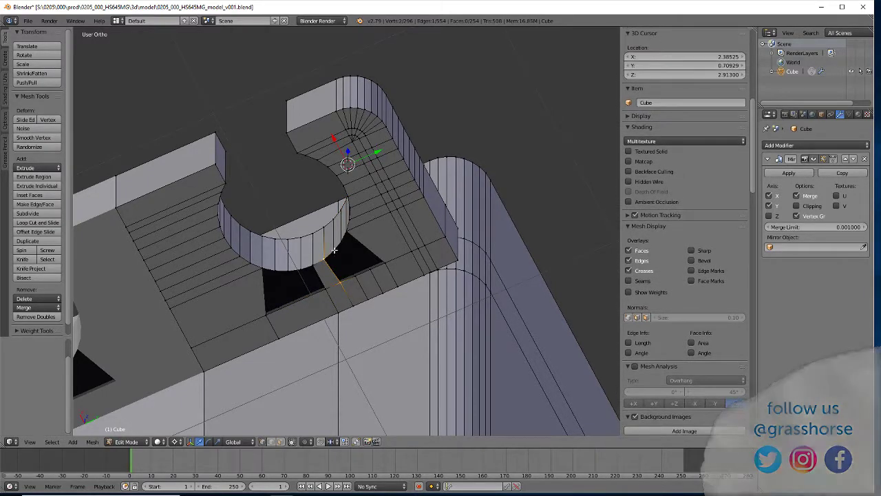
key(j)
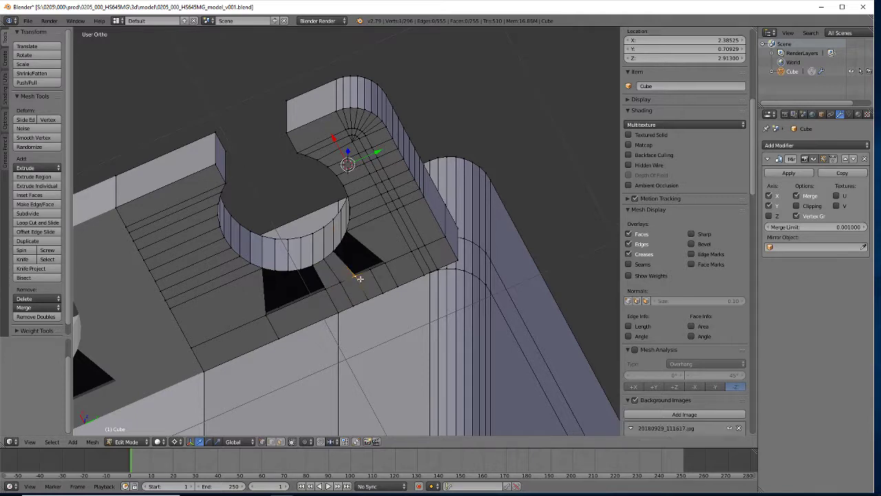
shift+right_click(337, 245)
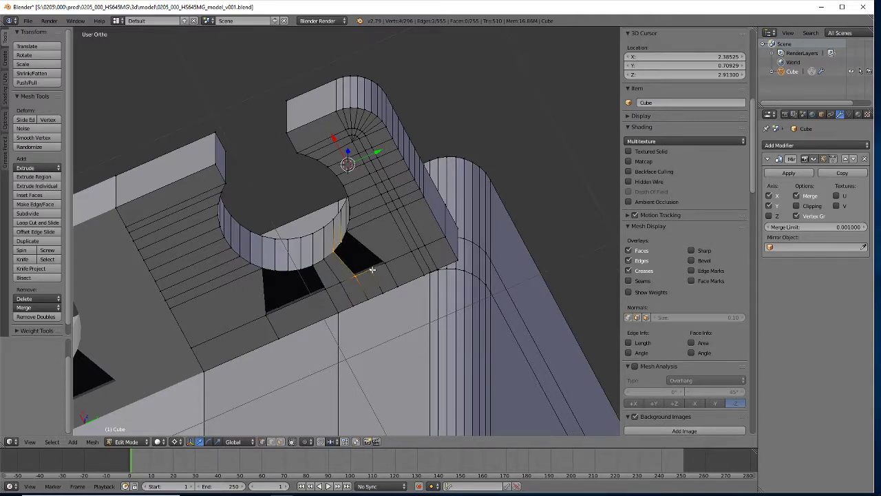
key(j)
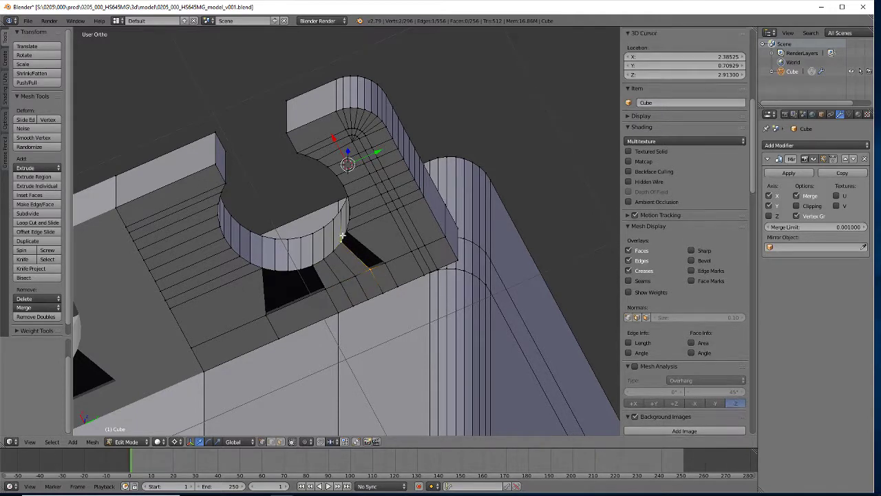
shift+right_click(349, 230)
shift+right_click(389, 262)
key(f)
mouse_move(387, 261)
middle_down()
mouse_move(382, 388)
mouse_move(363, 272)
mouse_move(387, 277)
middle_up()
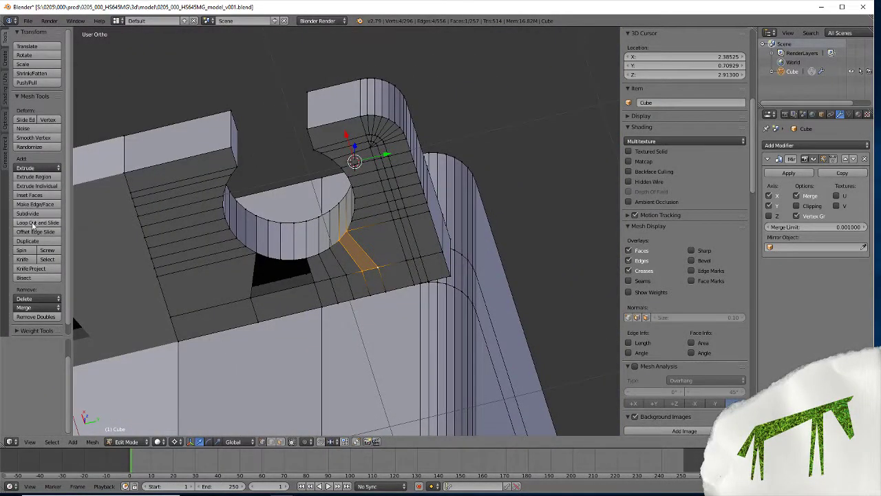
Place three centred loop cuts across the clip top beside the gap.
click(32, 224)
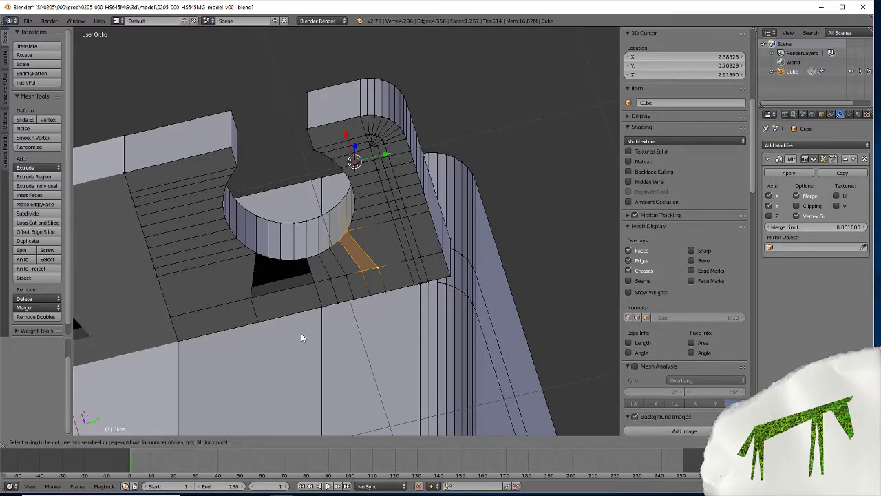
scroll(281, 305, up, 1)
click(282, 305)
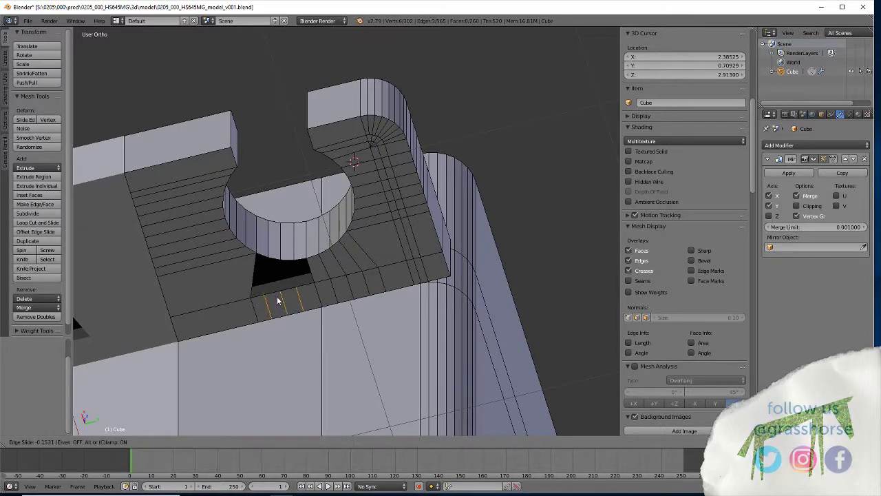
right_click(277, 296)
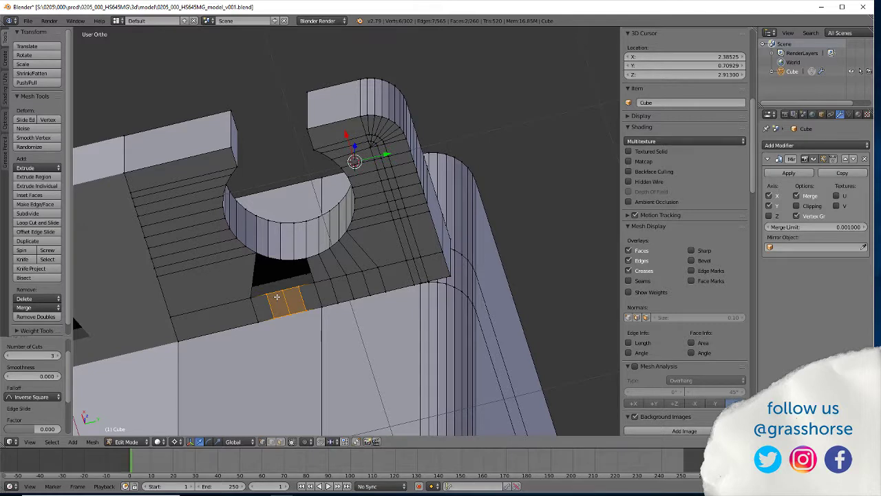
Close the gap below the hole face by face, filling each selected vertex pair with F.
right_click(311, 286)
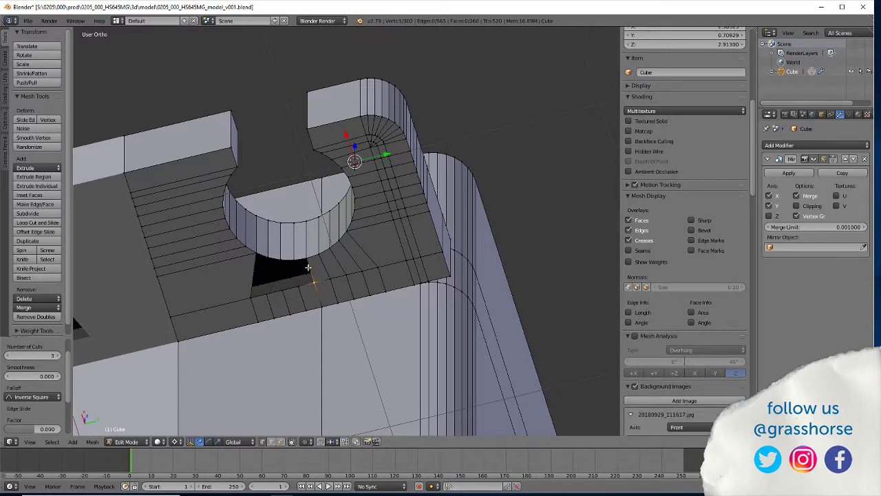
shift+right_click(309, 260)
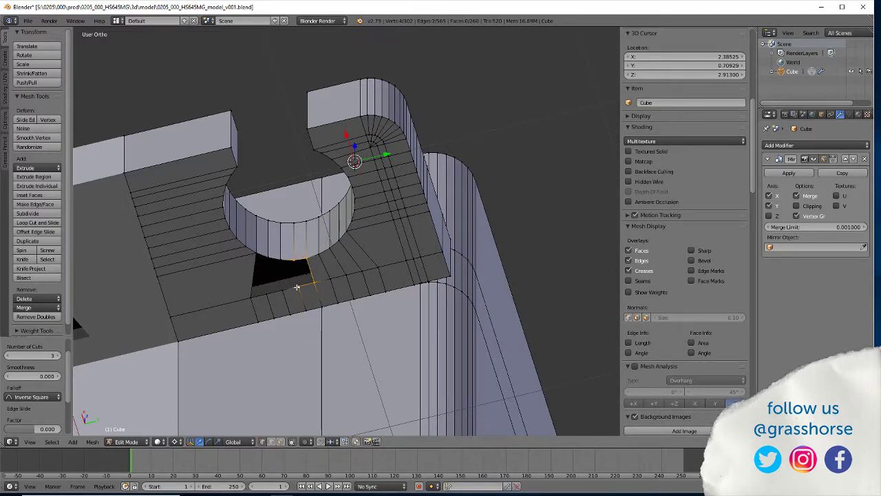
key(f)
right_click(295, 285)
shift+right_click(290, 261)
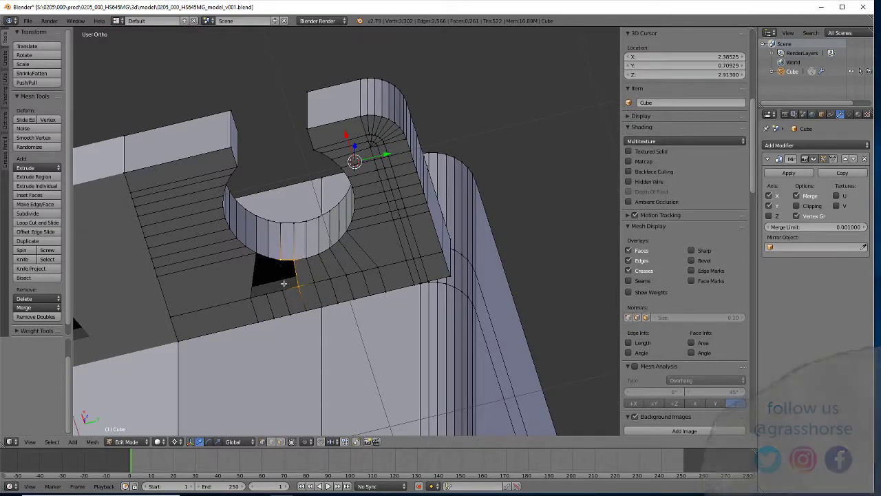
key(f)
right_click(283, 288)
shift+right_click(278, 256)
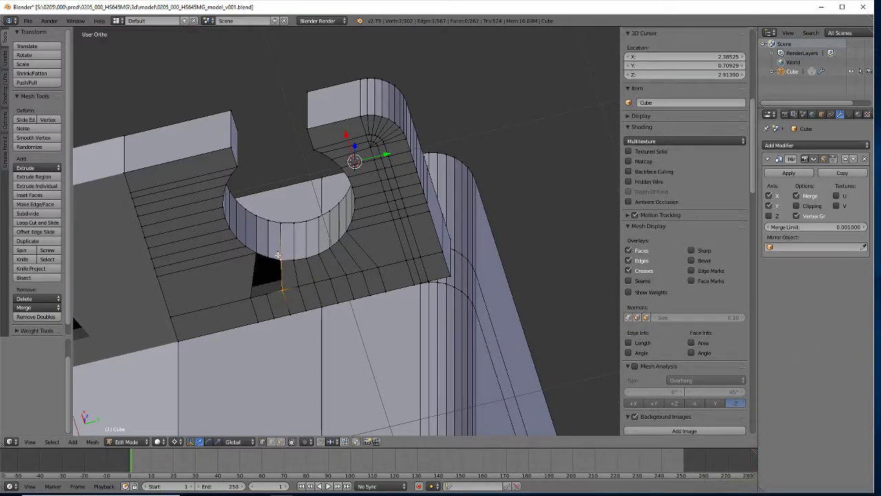
key(f)
right_click(268, 297)
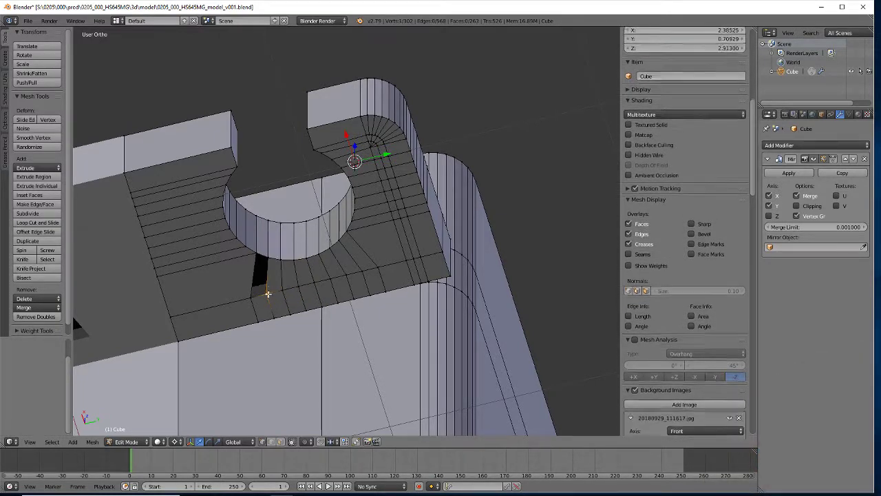
shift+right_click(256, 259)
shift+right_click(248, 298)
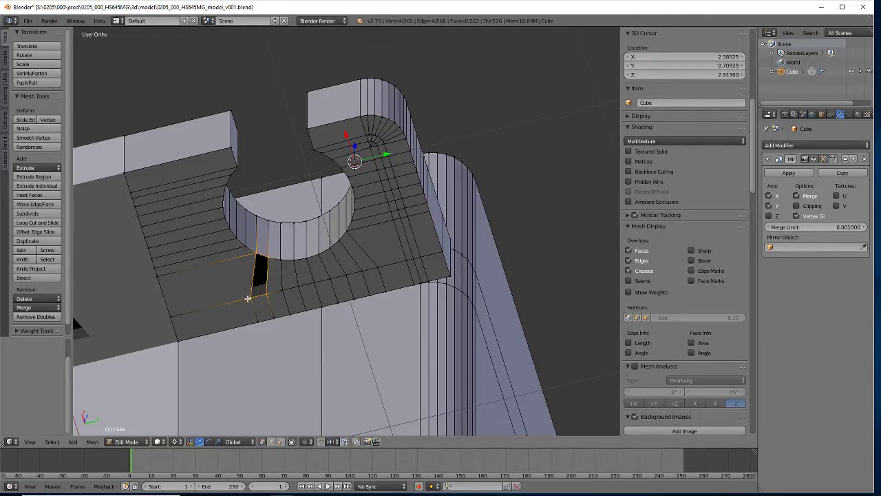
key(f)
scroll(274, 305, down, 4)
middle_drag(308, 258, 275, 374)
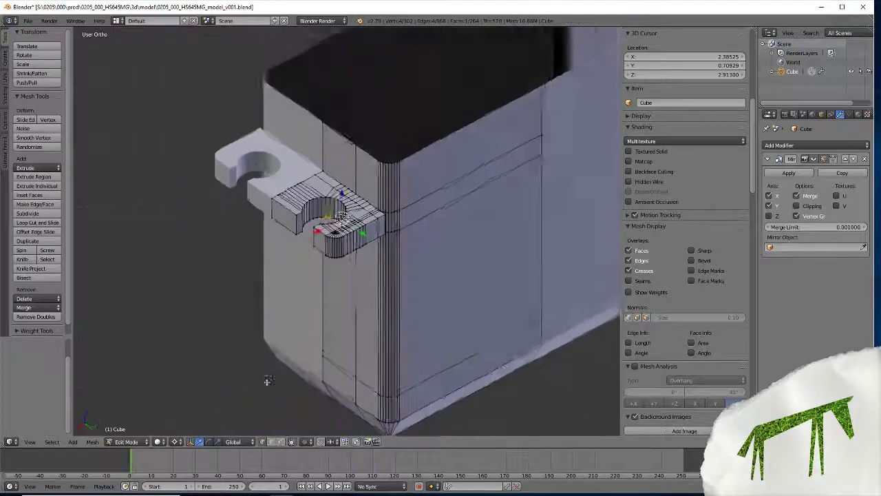
Frame the selection, check the hook from a lower side view, and save over the .blend file.
scroll(275, 374, down, 8)
key(KP_Decimal)
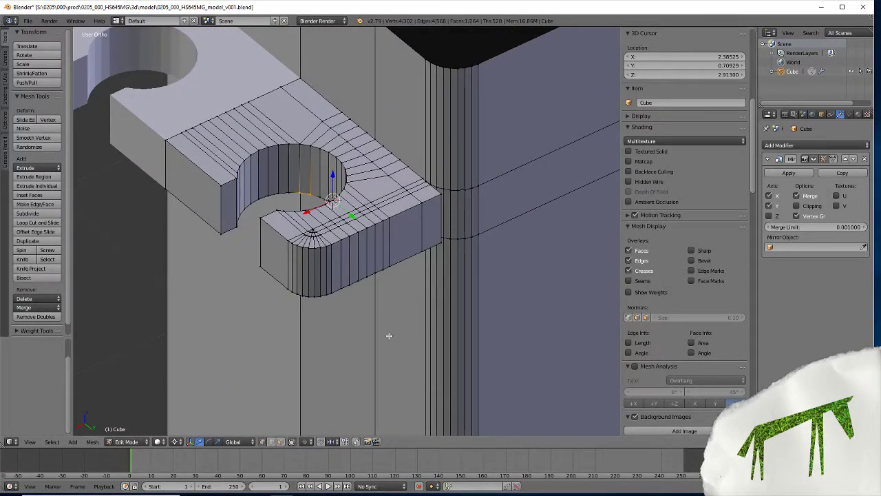
middle_drag(389, 335, 346, 249)
scroll(441, 307, down, 6)
scroll(441, 310, up, 5)
scroll(446, 267, down, 3)
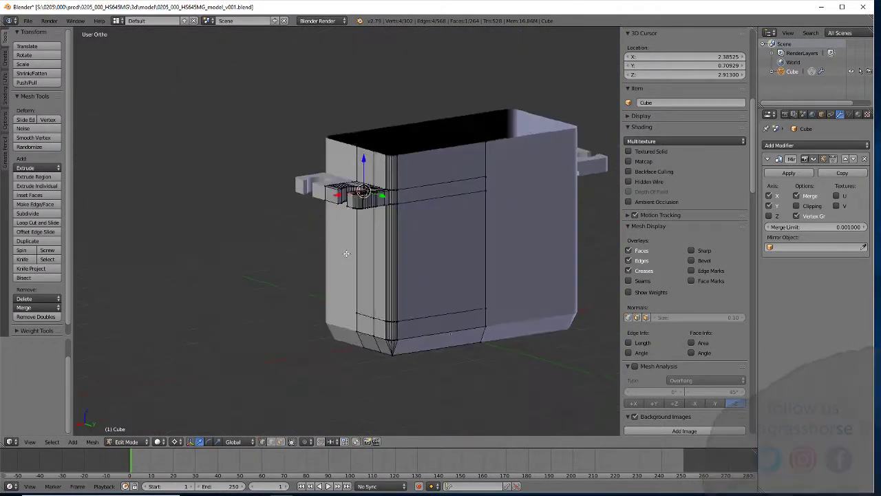
key(ctrl+s)
click(346, 250)
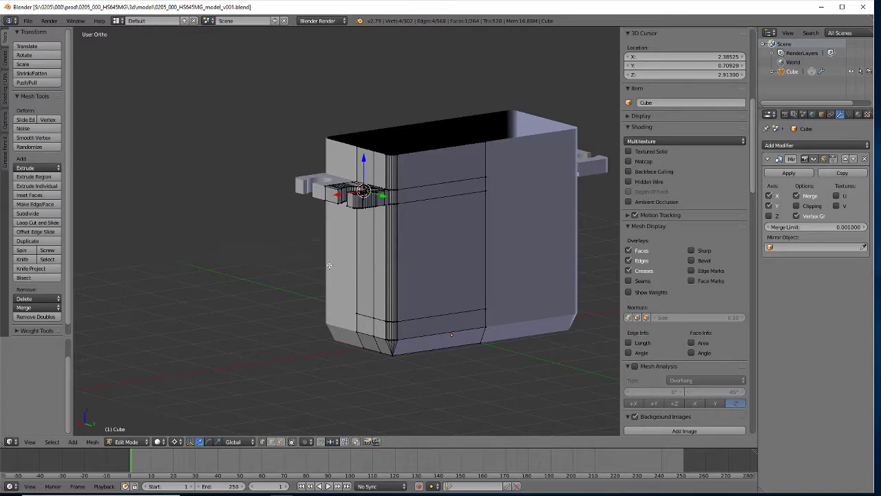
Orbit around the clip part to inspect the filled faces around the circular hole.
middle_drag(294, 309, 483, 323)
scroll(389, 355, up, 3)
middle_drag(245, 289, 236, 356)
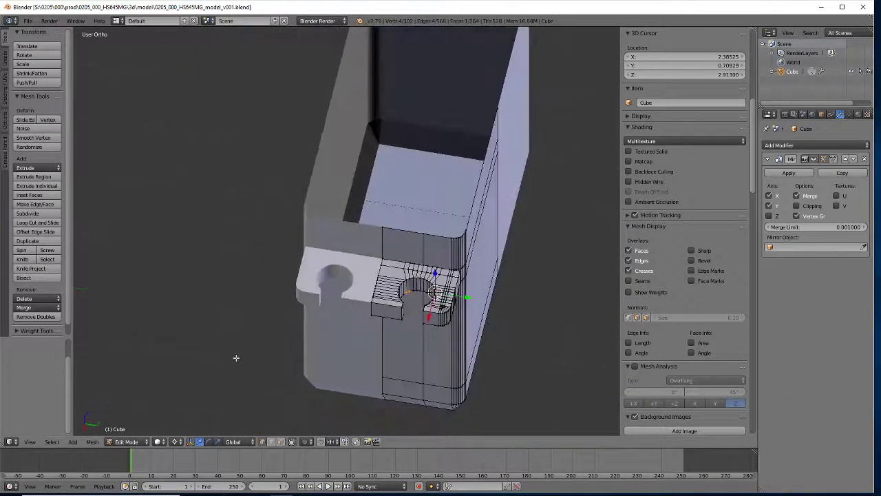
scroll(238, 356, up, 3)
middle_drag(323, 288, 347, 339)
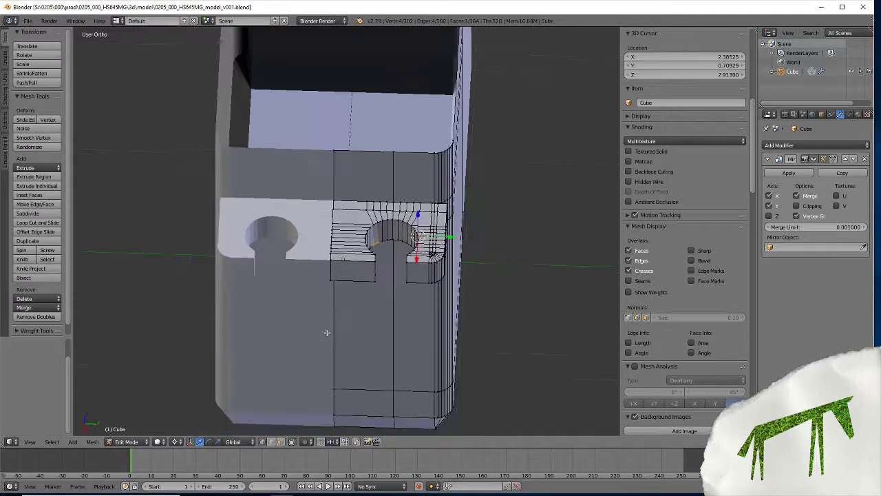
scroll(354, 343, up, 3)
middle_drag(478, 325, 354, 342)
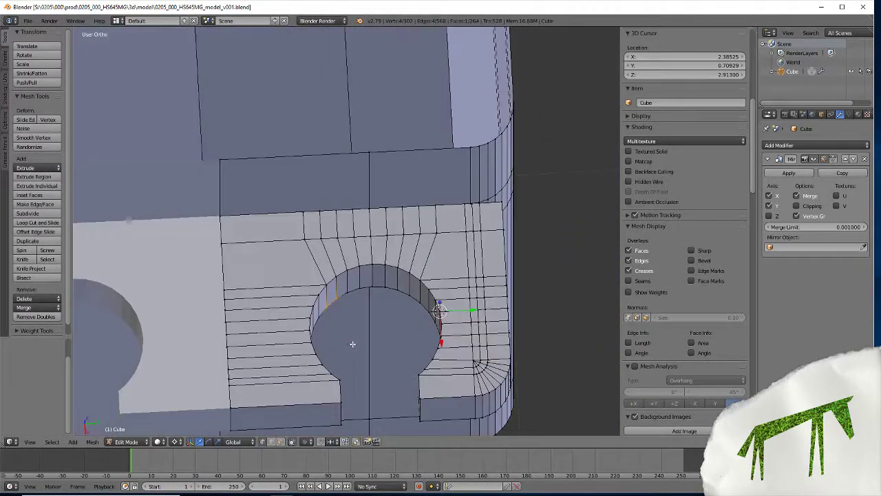
scroll(353, 342, down, 2)
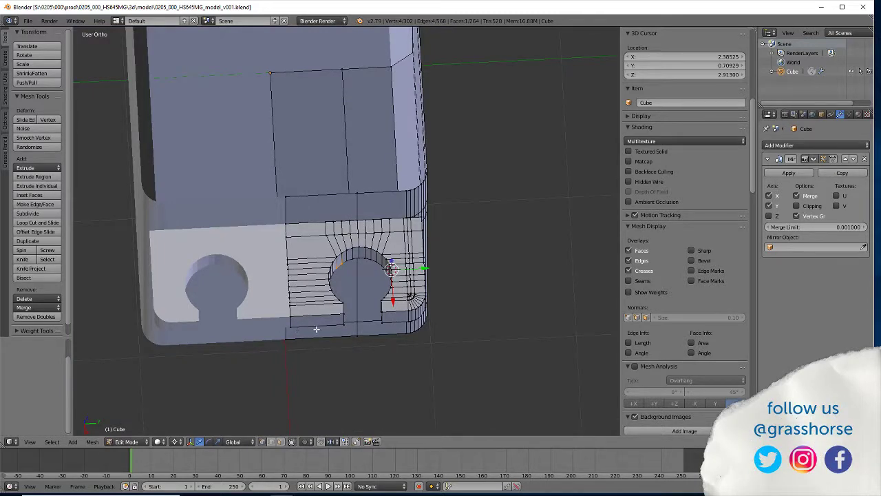
middle_drag(340, 332, 352, 255)
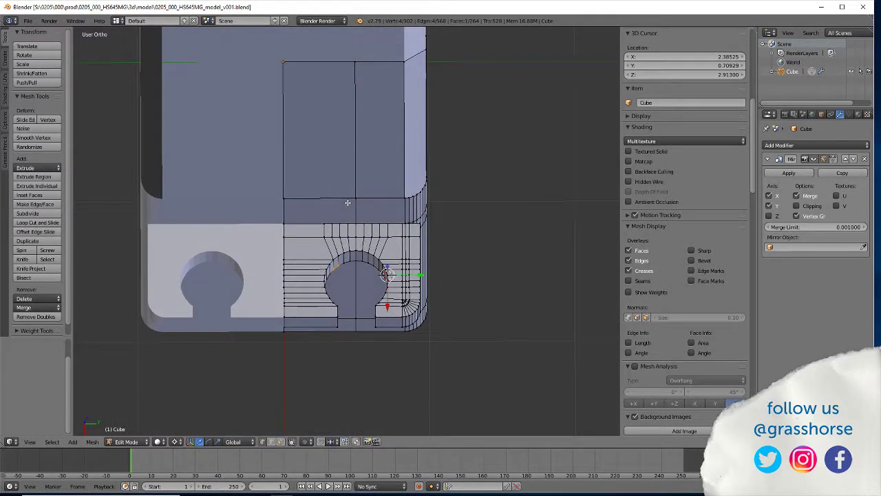
scroll(347, 202, down, 3)
middle_drag(348, 202, 327, 241)
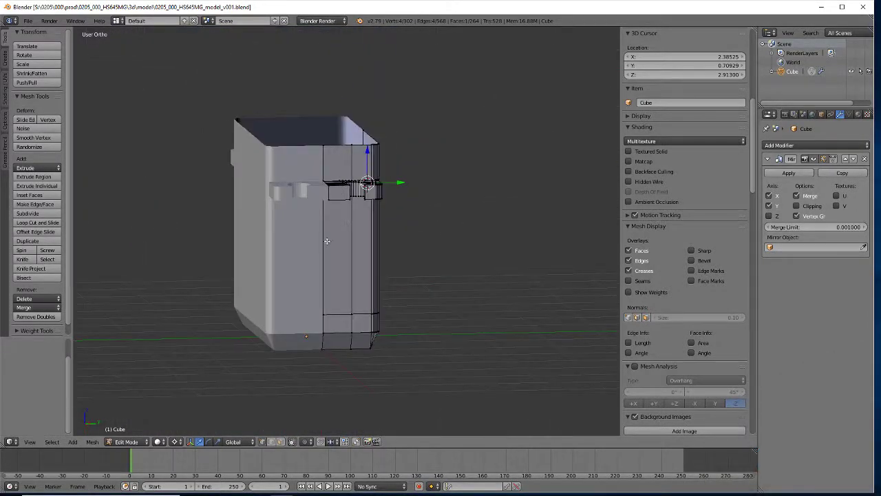
middle_drag(390, 216, 387, 139)
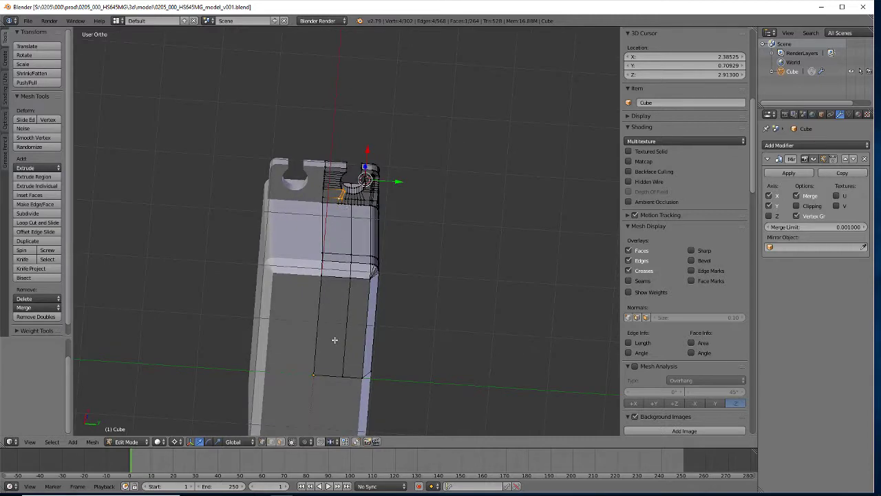
middle_drag(341, 265, 344, 367)
scroll(341, 340, up, 6)
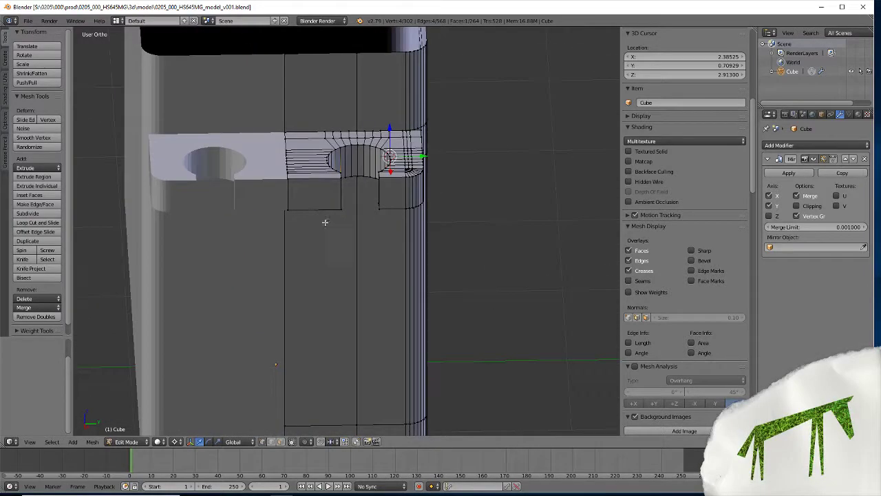
shift+middle_drag(347, 289, 371, 320)
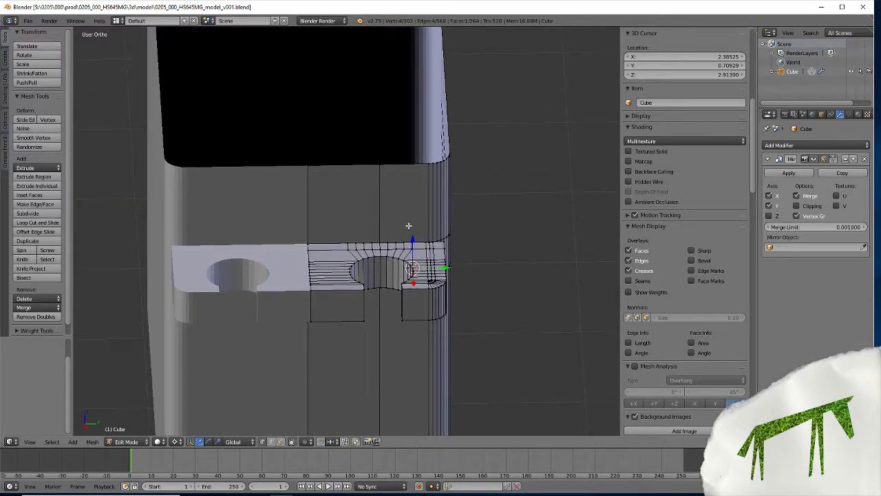
middle_drag(408, 225, 347, 180)
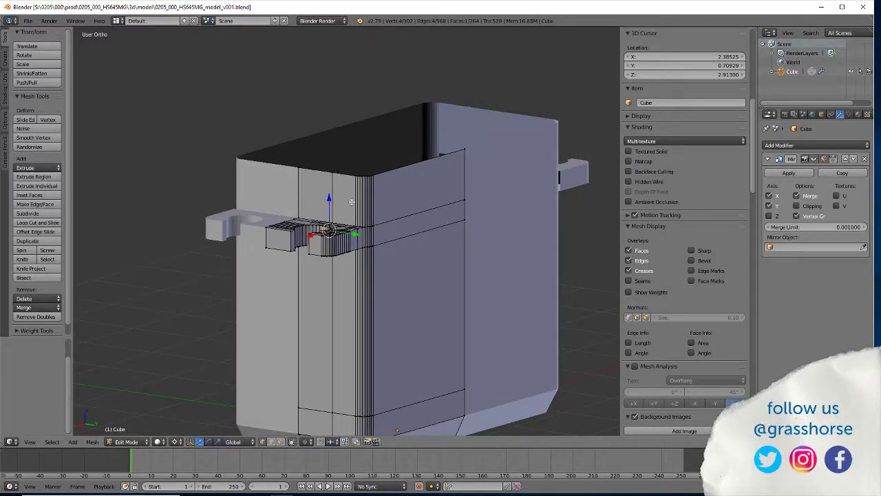
scroll(276, 199, down, 3)
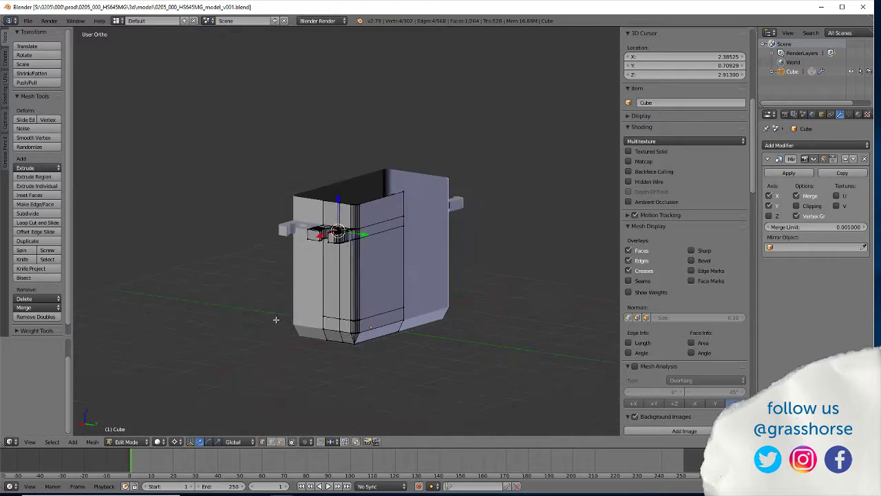
scroll(269, 323, up, 3)
mouse_move(307, 342)
middle_down()
mouse_move(363, 293)
mouse_move(303, 324)
mouse_move(202, 321)
mouse_move(307, 321)
mouse_move(399, 305)
mouse_move(303, 337)
mouse_move(275, 296)
mouse_move(266, 266)
mouse_move(271, 238)
mouse_move(328, 260)
mouse_move(330, 240)
mouse_move(331, 333)
mouse_move(321, 324)
mouse_move(317, 338)
middle_up()
scroll(303, 336, up, 2)
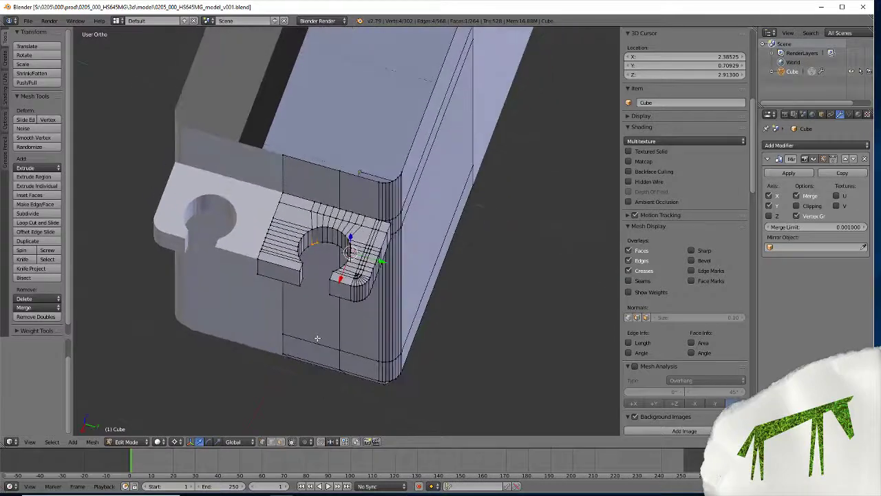